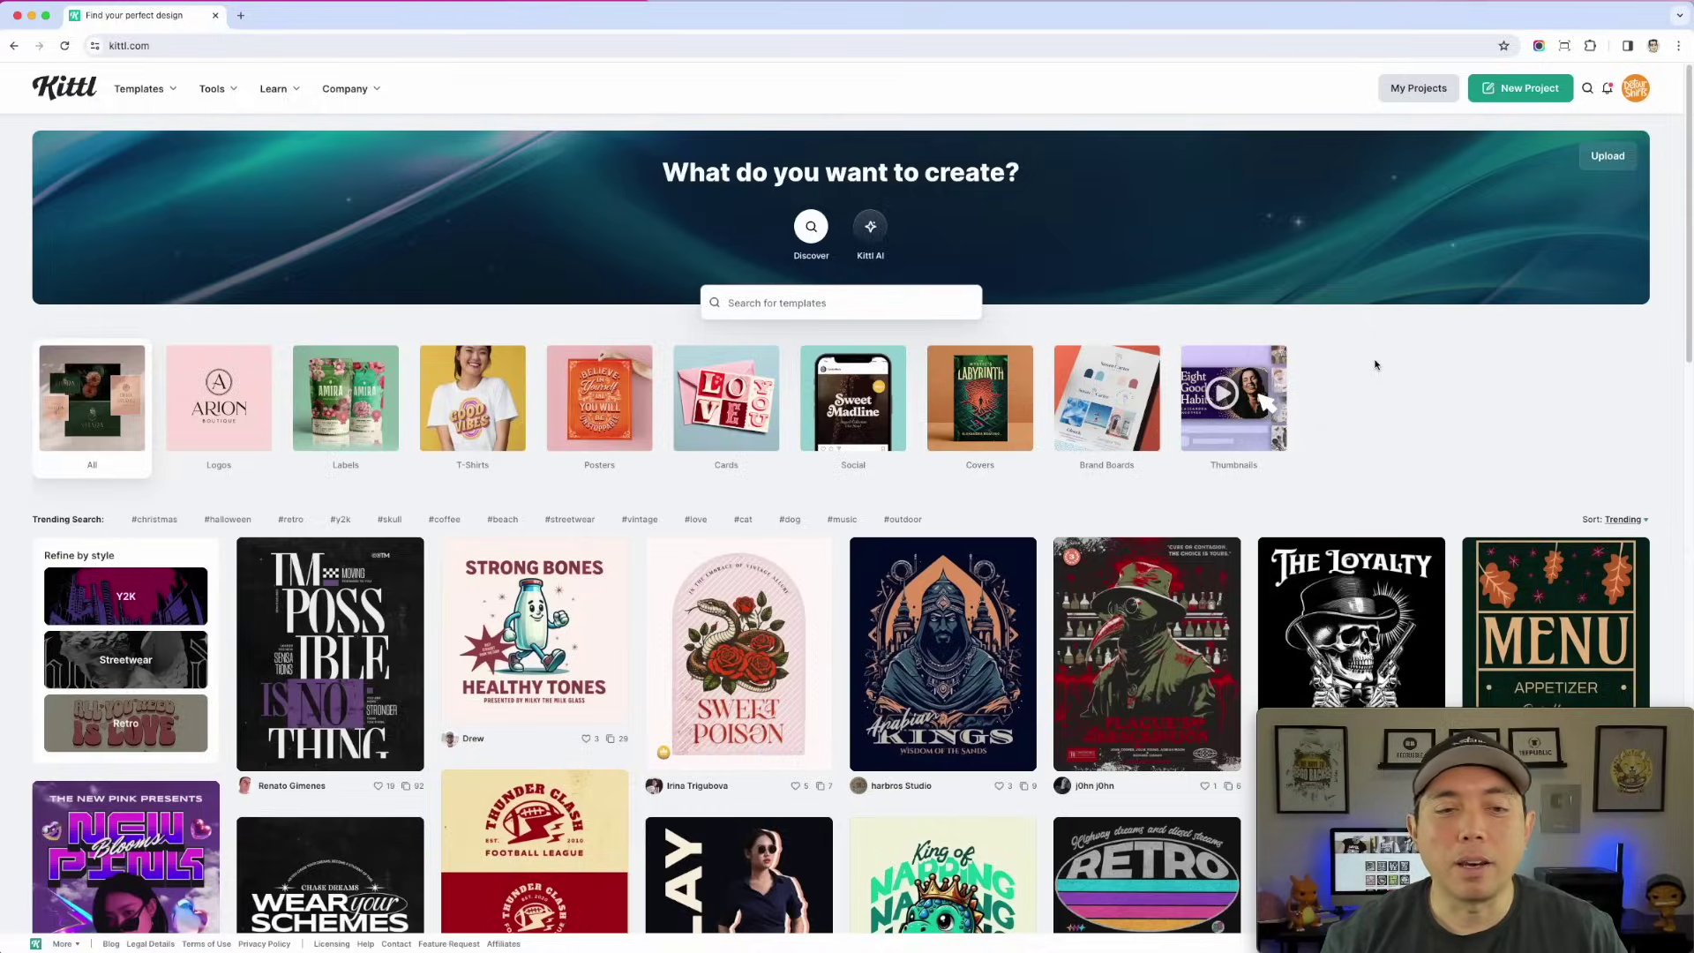
{"action": "scroll", "coordinate": [741, 715], "scroll_direction": "down", "scroll_amount": 5}
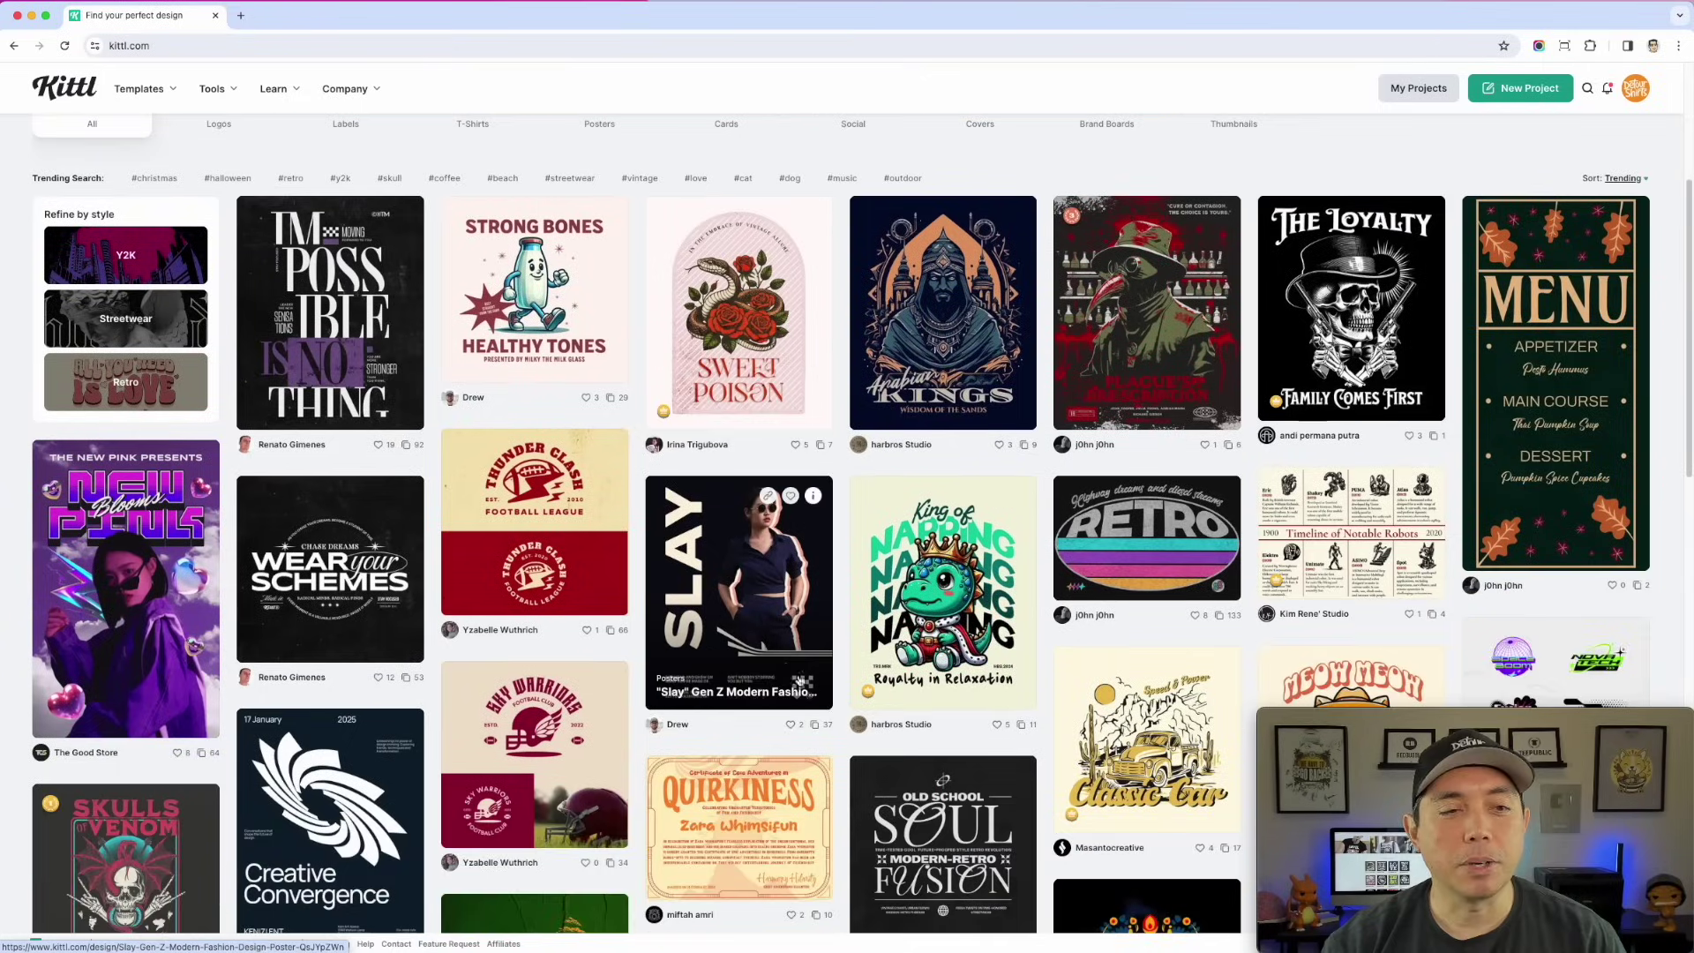
{"action": "scroll", "coordinate": [1005, 649], "scroll_direction": "up", "scroll_amount": 2}
{"action": "scroll", "coordinate": [1005, 648], "scroll_direction": "up", "scroll_amount": 3}
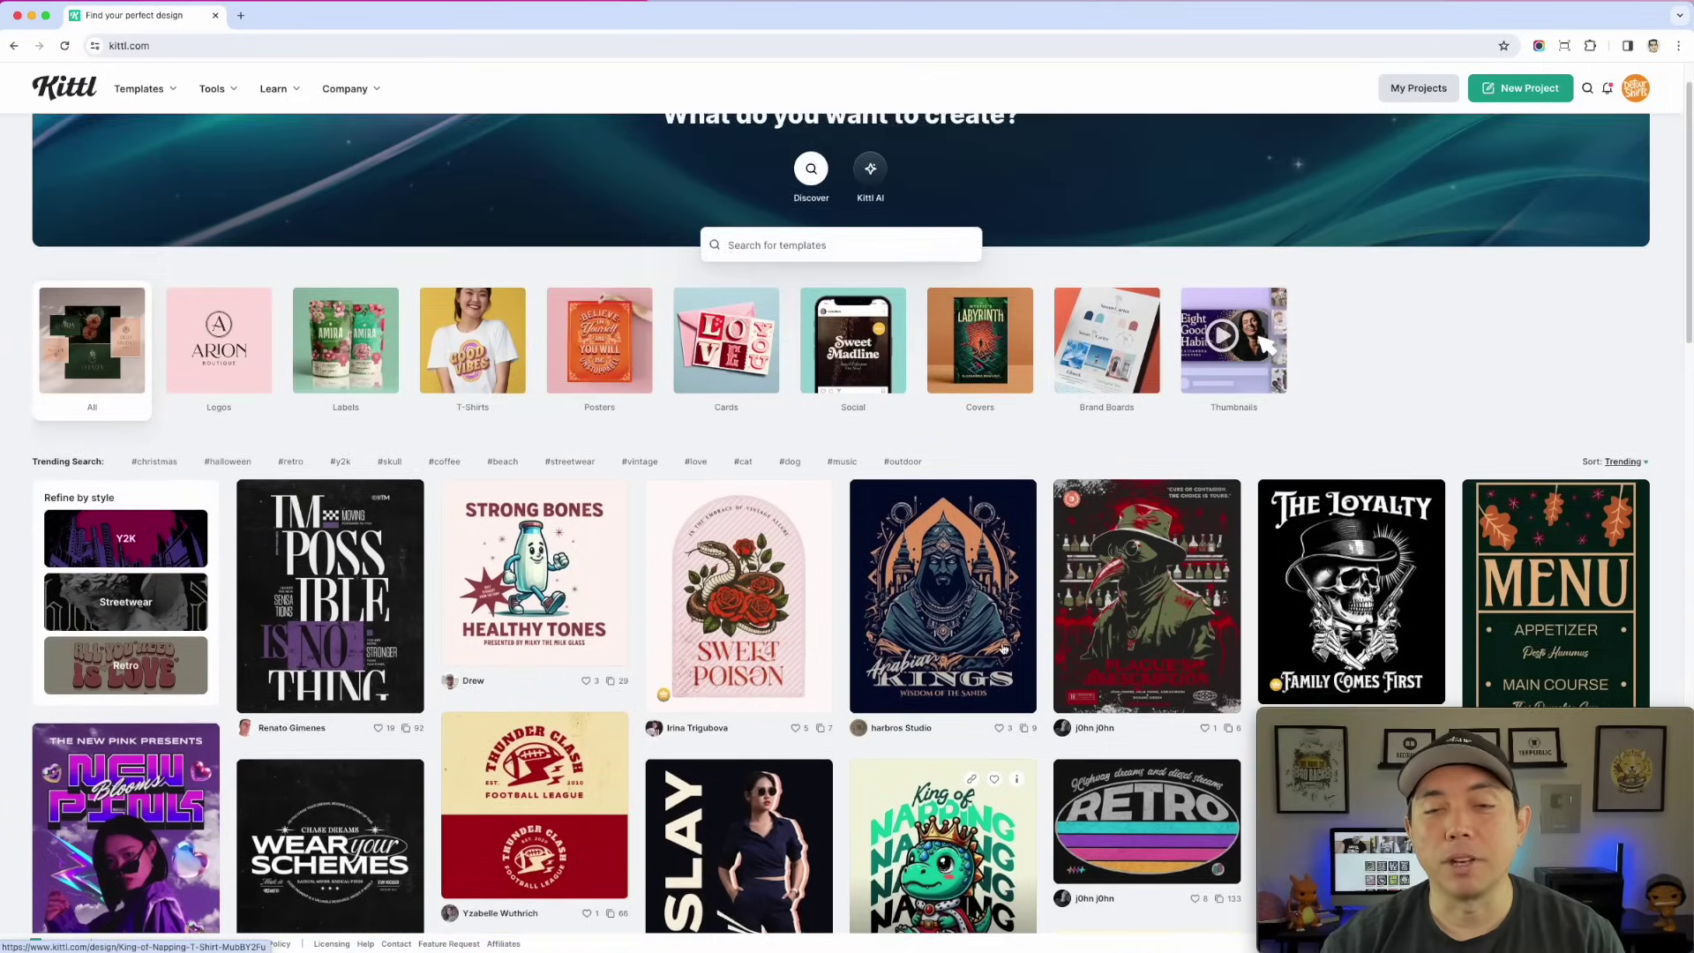
{"action": "scroll", "coordinate": [1004, 649], "scroll_direction": "up", "scroll_amount": 1}
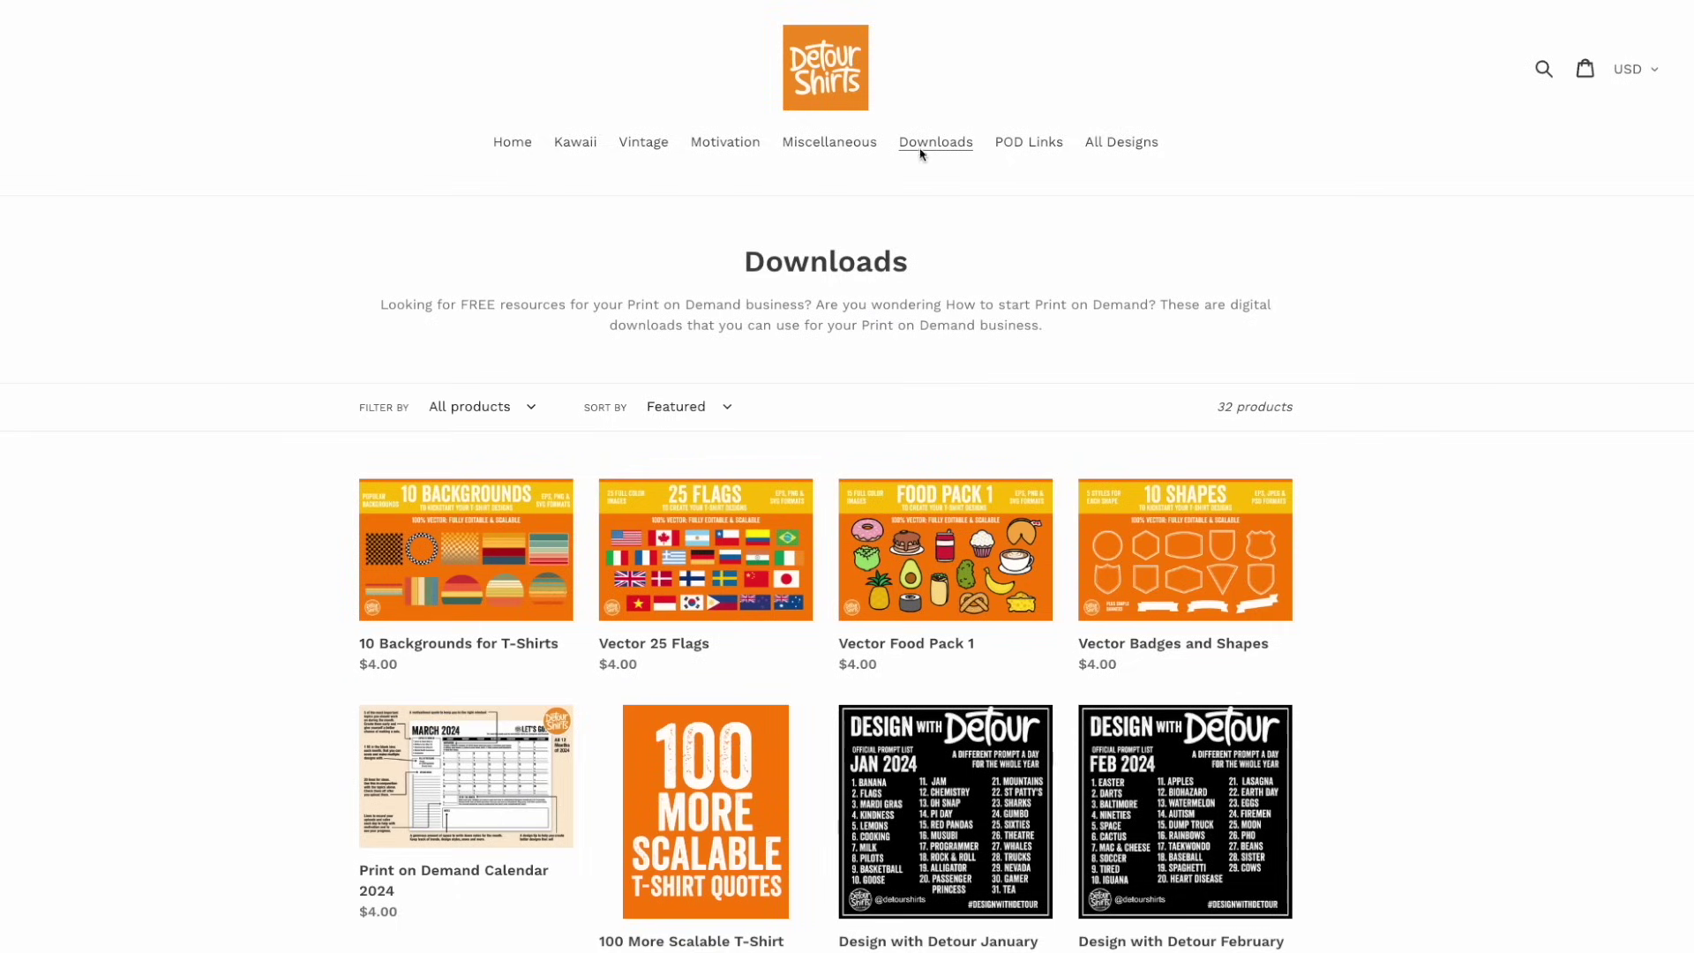
- Browse the Print on Demand Calendar 2024 and February 2024 Prompts products on Detour Shirts
{"action": "left_click", "coordinate": [430, 779]}
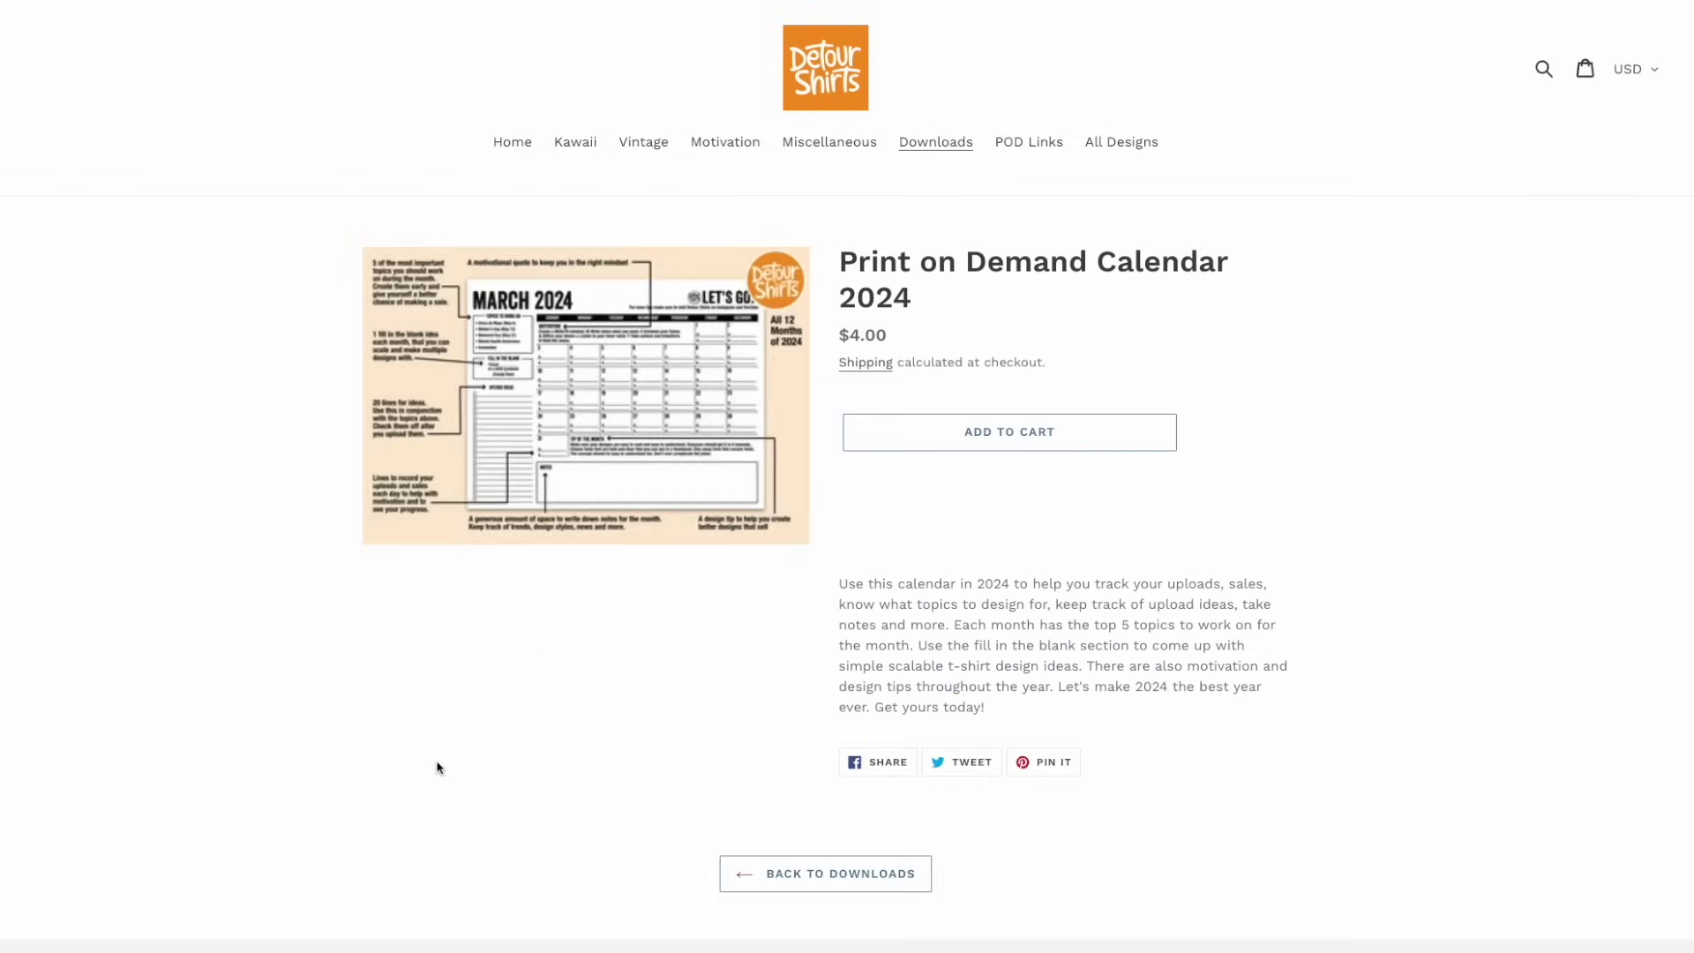
{"action": "left_click", "coordinate": [937, 144]}
{"action": "scroll", "coordinate": [929, 494], "scroll_direction": "down", "scroll_amount": 3}
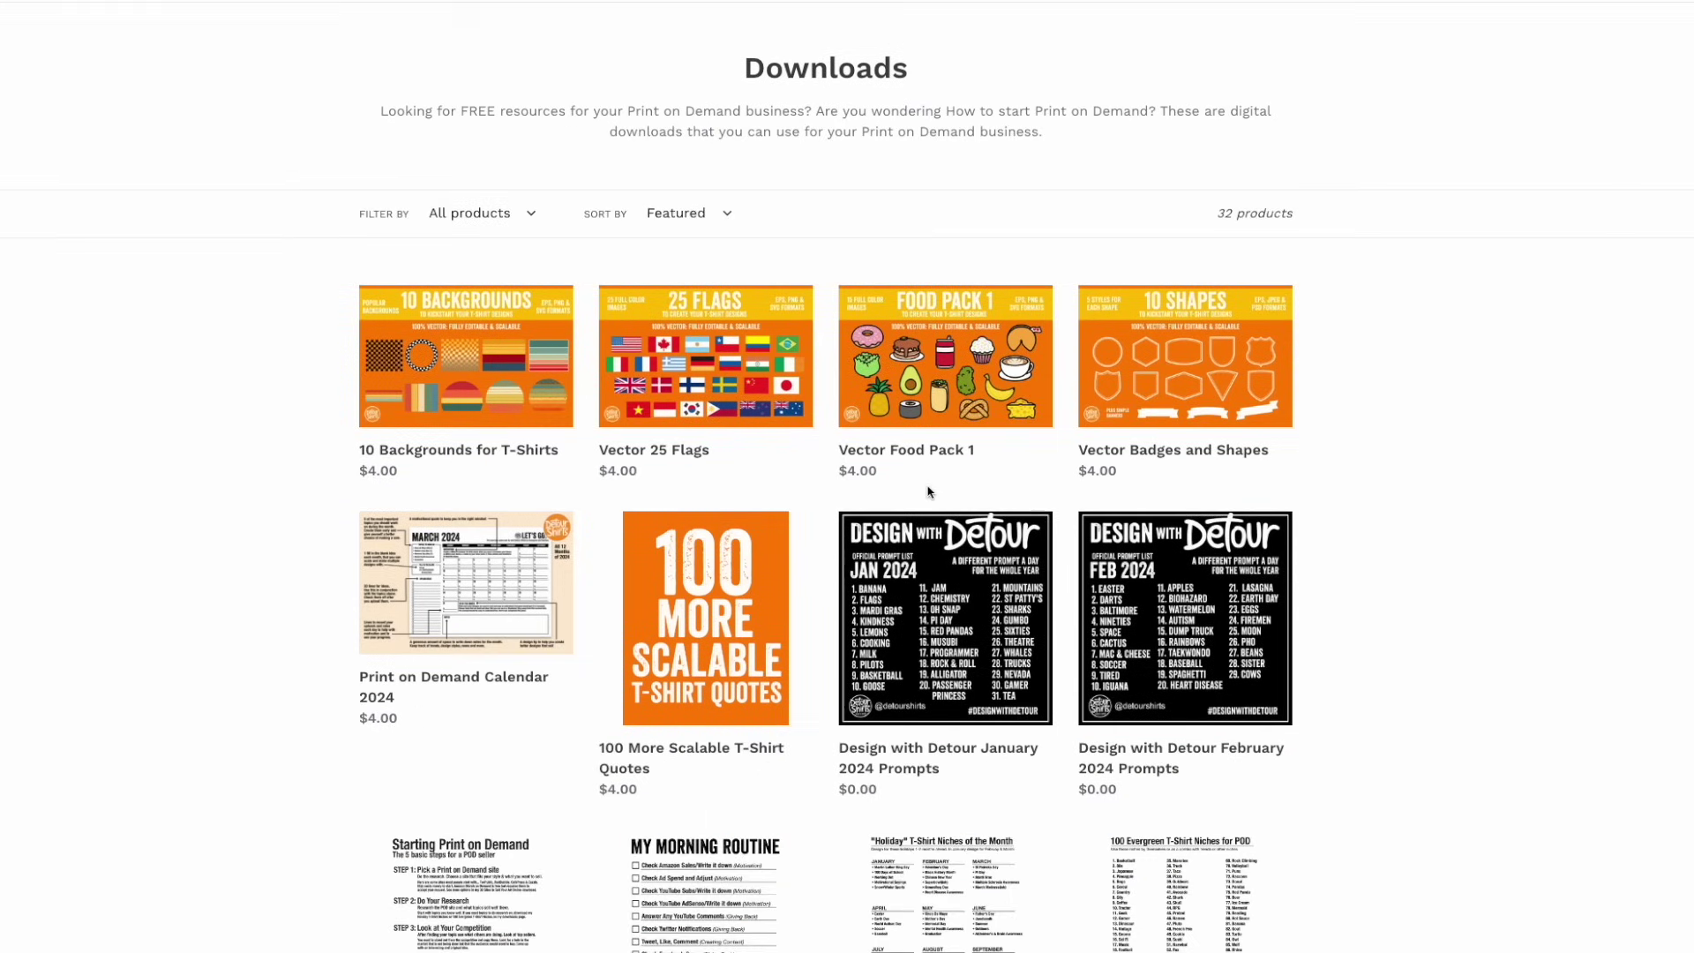
{"action": "scroll", "coordinate": [928, 492], "scroll_direction": "down", "scroll_amount": 2}
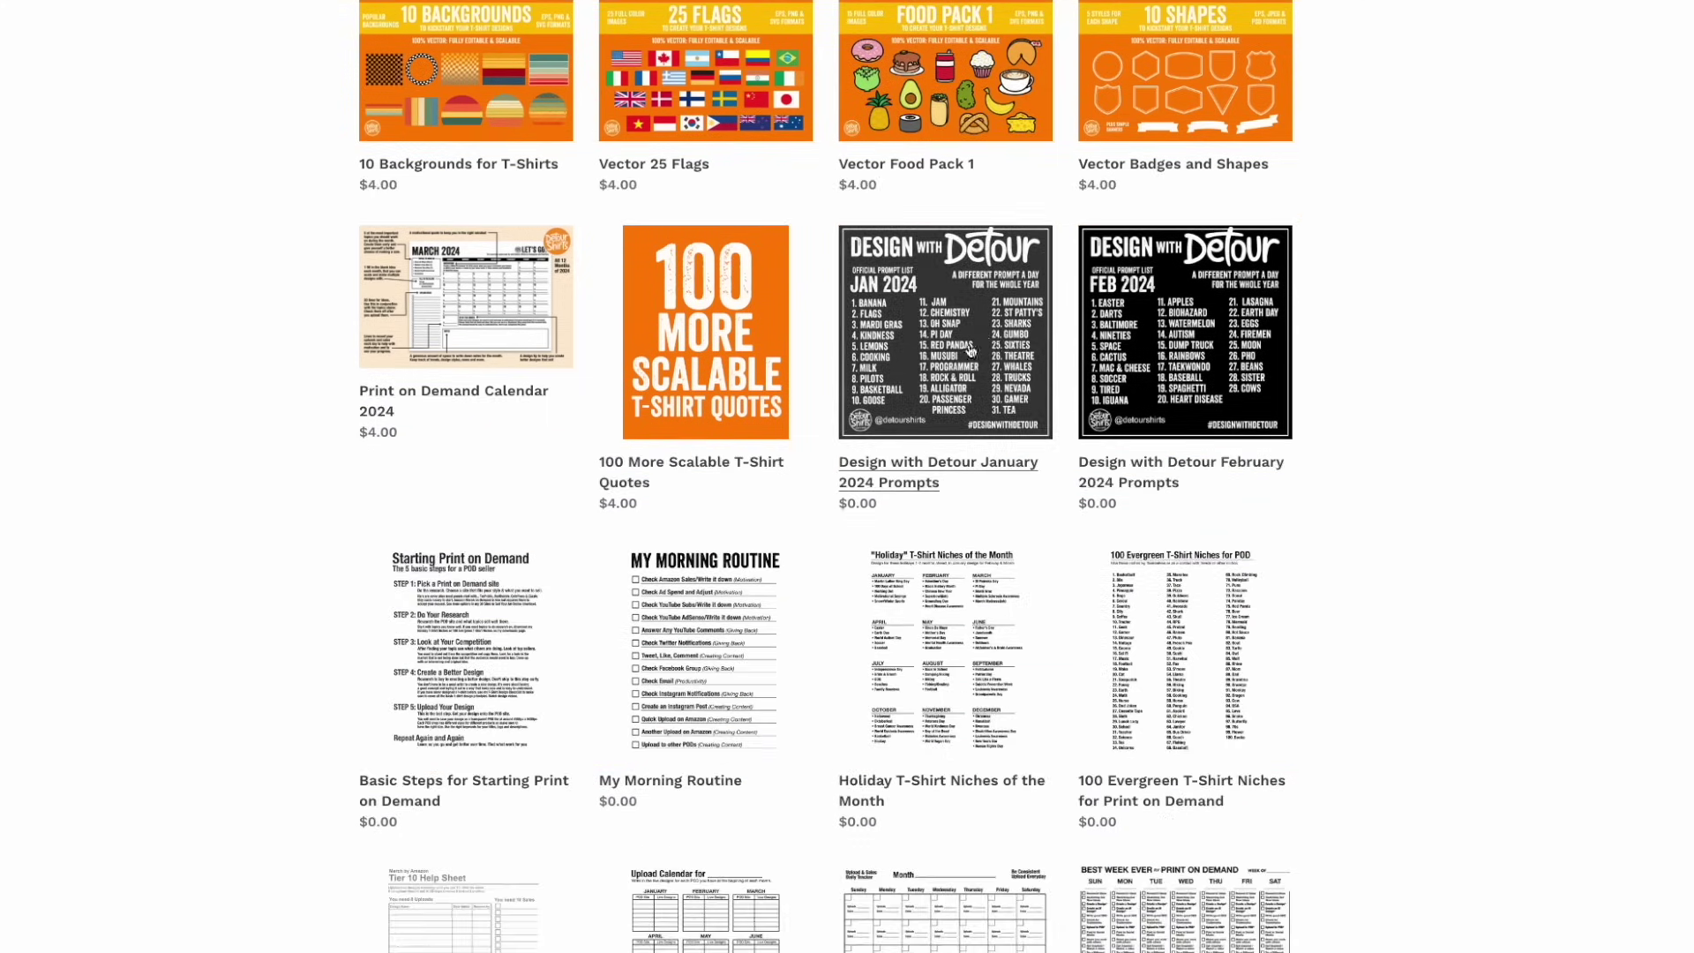
{"action": "left_click", "coordinate": [1226, 328]}
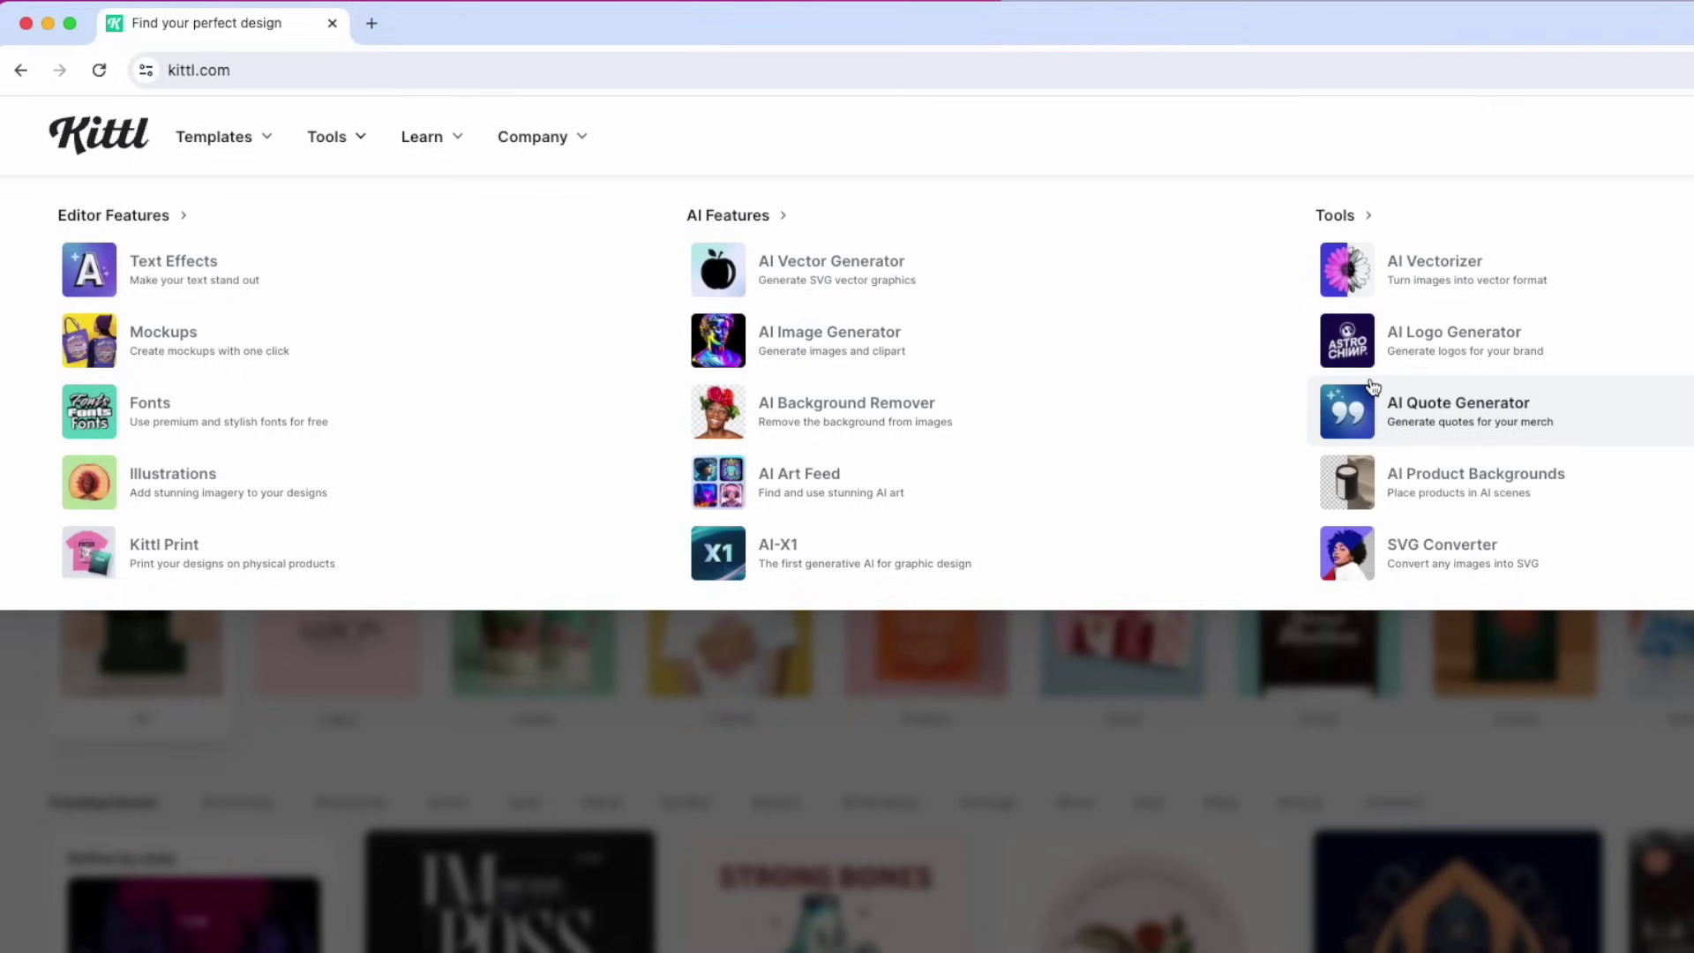
- Open Kittl's AI Quote Generator from Tools and start generating quotes
{"action": "left_click", "coordinate": [1453, 420]}
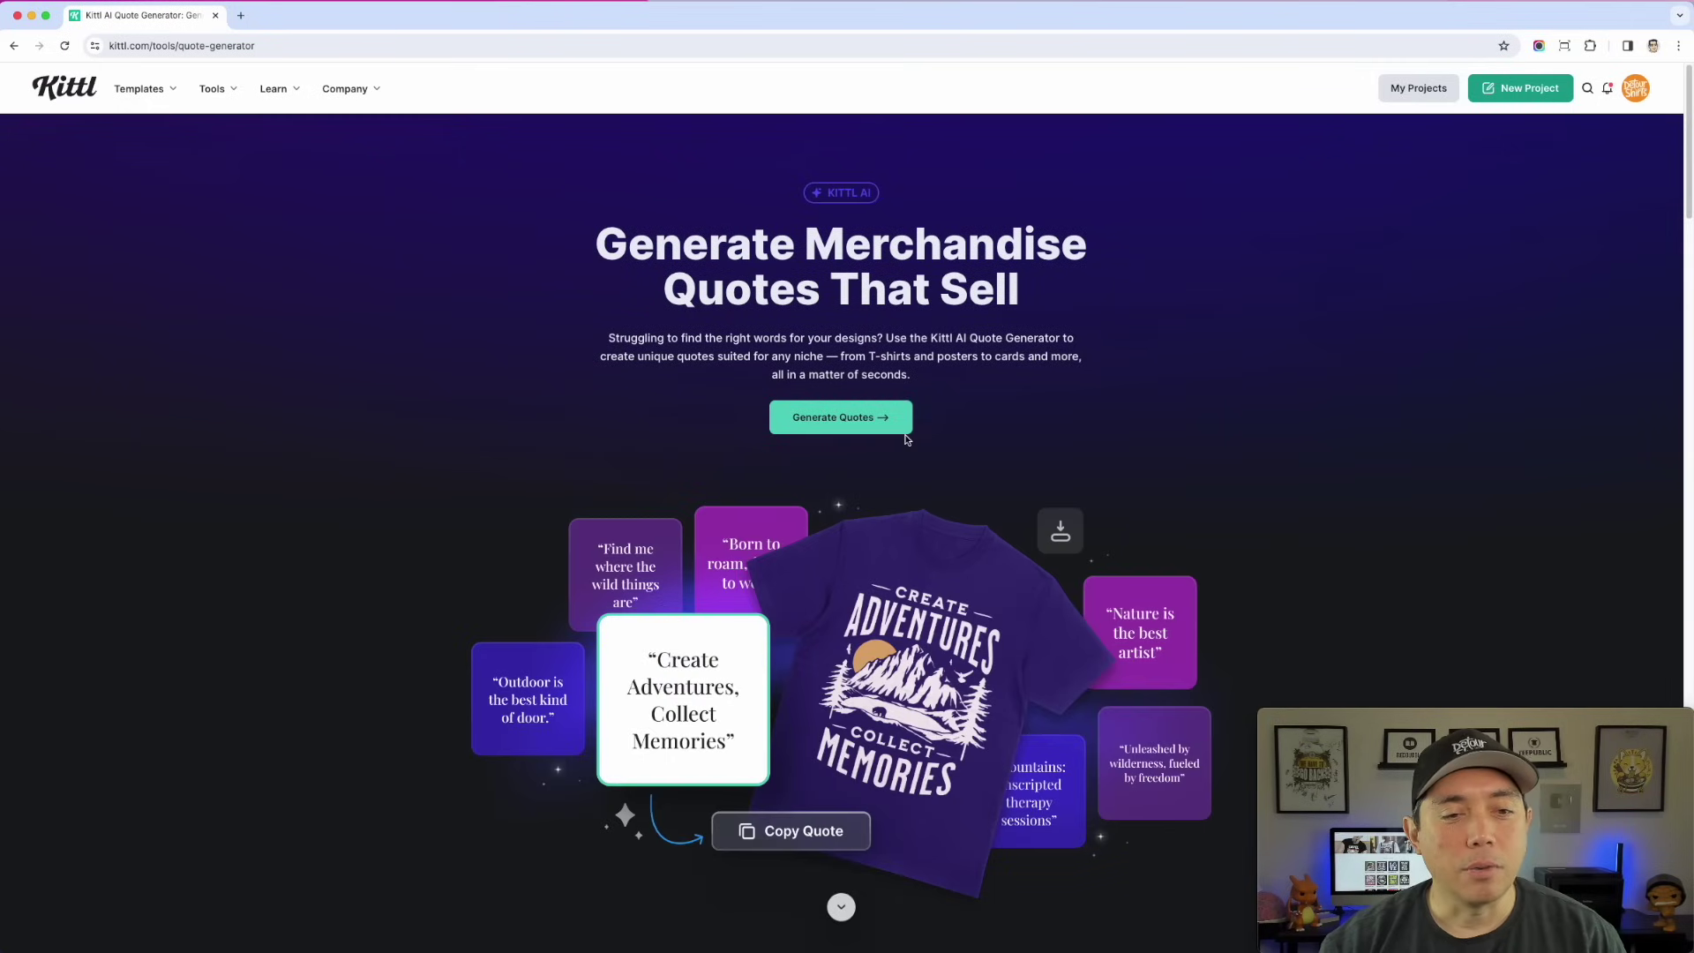
{"action": "scroll", "coordinate": [876, 423], "scroll_direction": "down", "scroll_amount": 5}
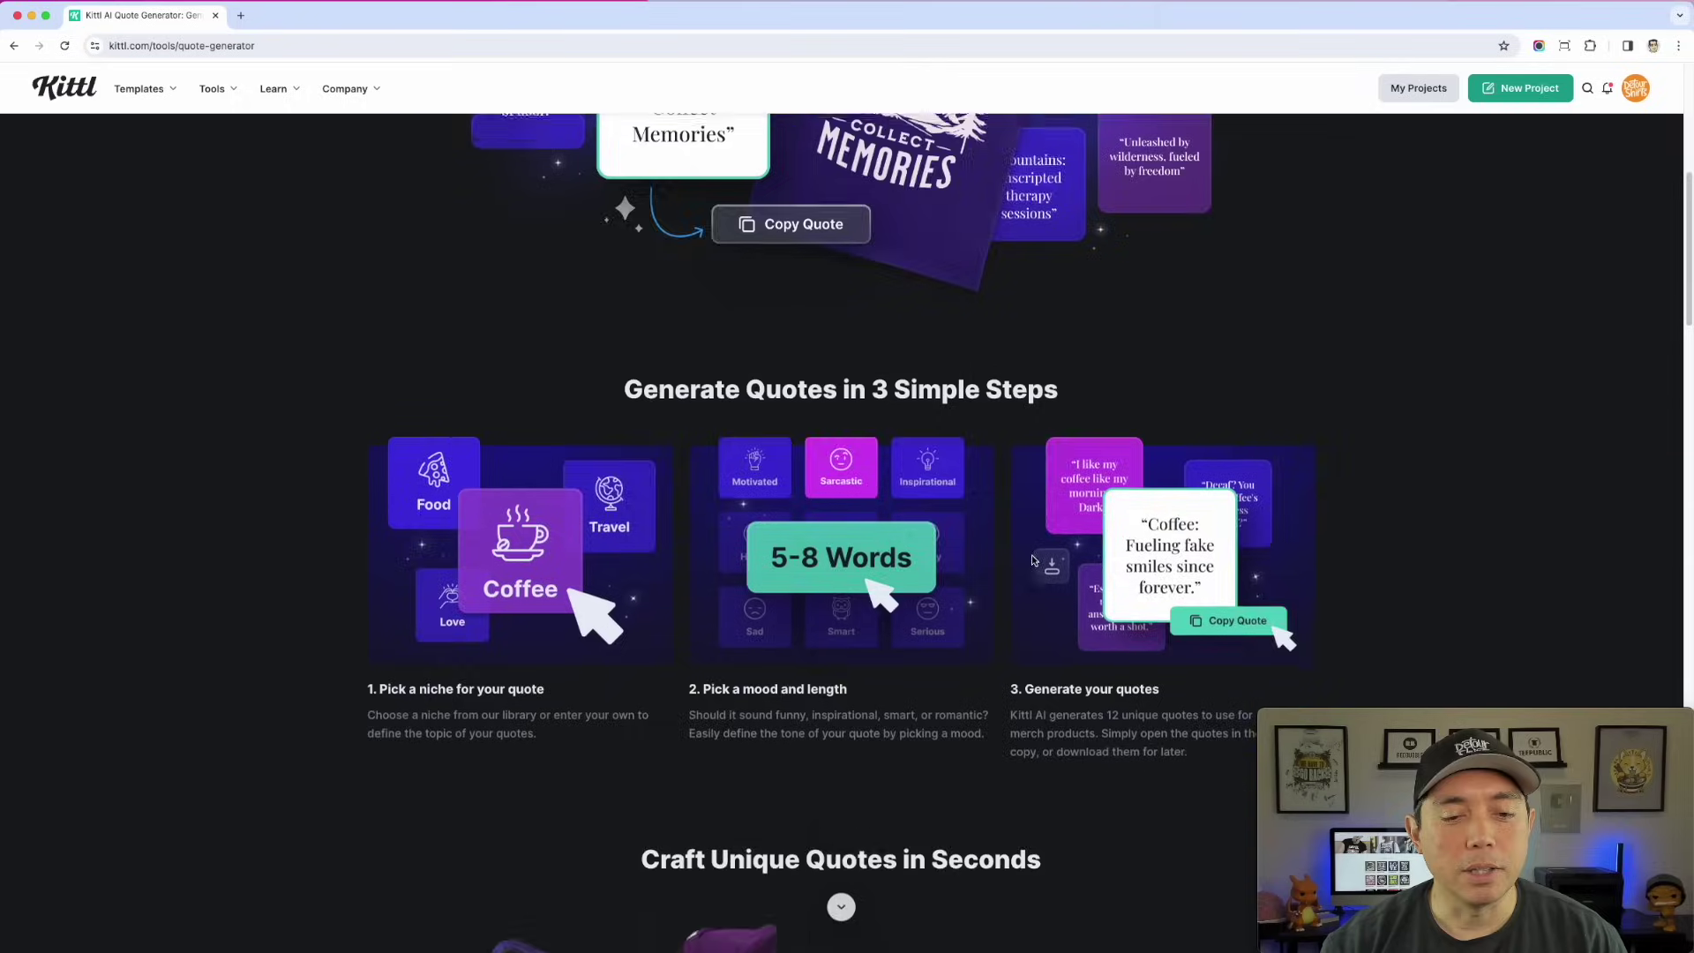
{"action": "scroll", "coordinate": [1033, 556], "scroll_direction": "down", "scroll_amount": 3}
{"action": "scroll", "coordinate": [1030, 610], "scroll_direction": "up", "scroll_amount": 2}
{"action": "scroll", "coordinate": [1030, 609], "scroll_direction": "up", "scroll_amount": 2}
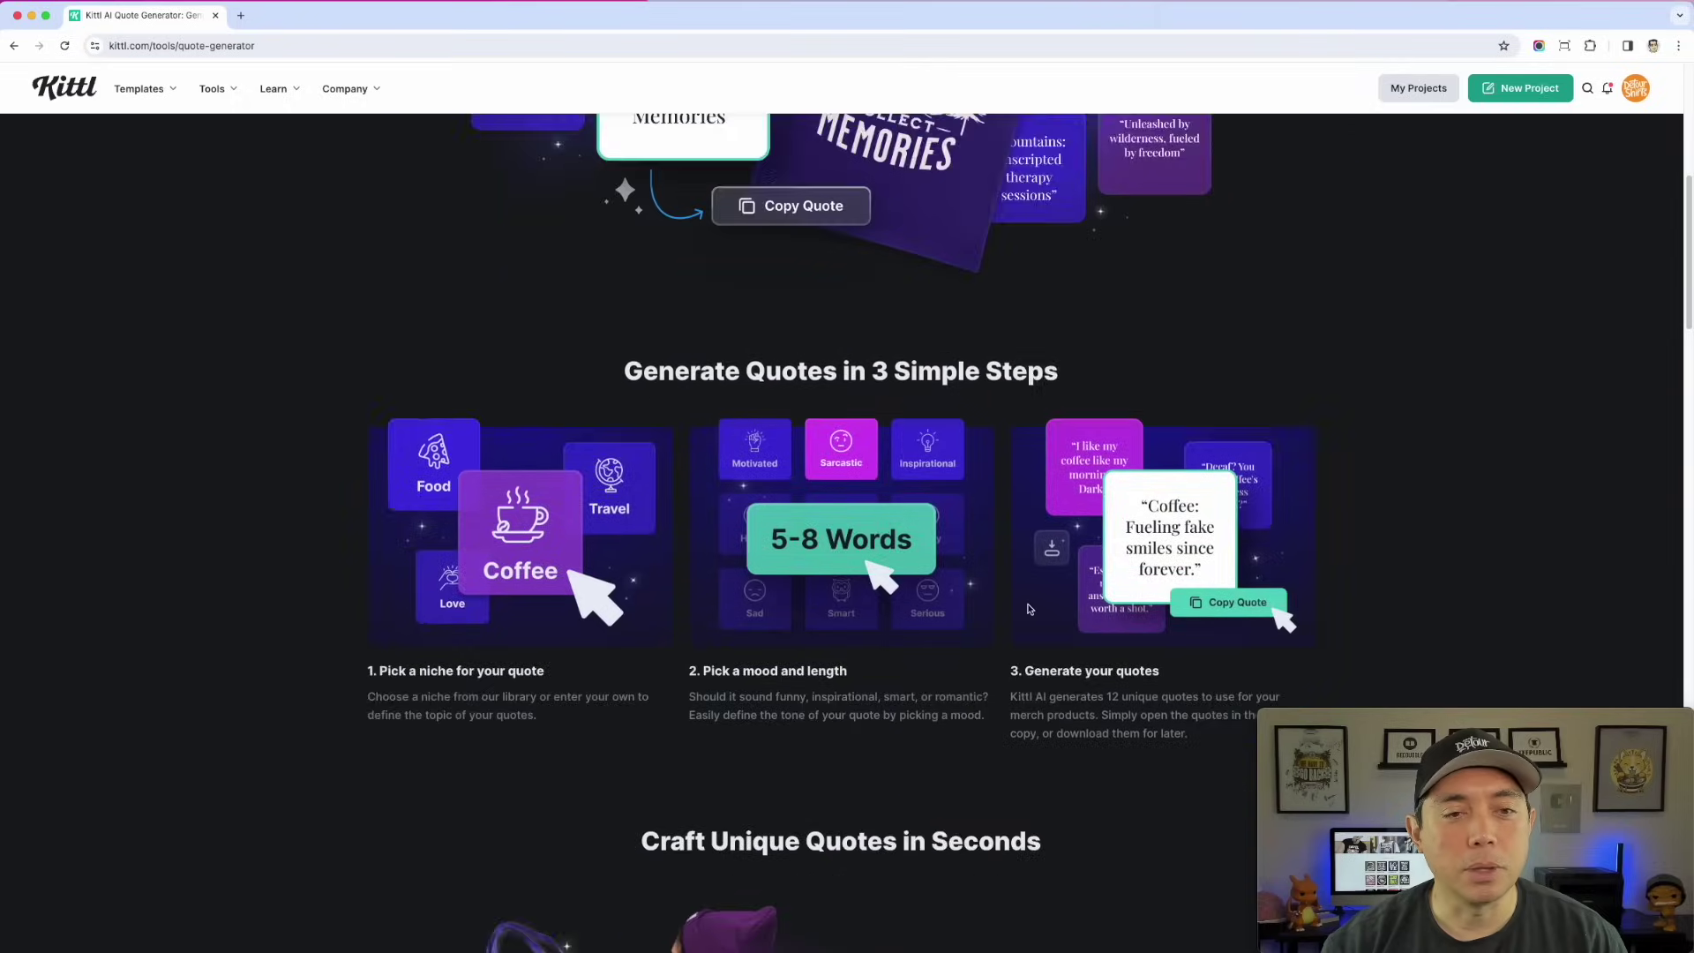
{"action": "scroll", "coordinate": [1030, 610], "scroll_direction": "up", "scroll_amount": 4}
{"action": "scroll", "coordinate": [1031, 609], "scroll_direction": "up", "scroll_amount": 2}
{"action": "left_click", "coordinate": [843, 421]}
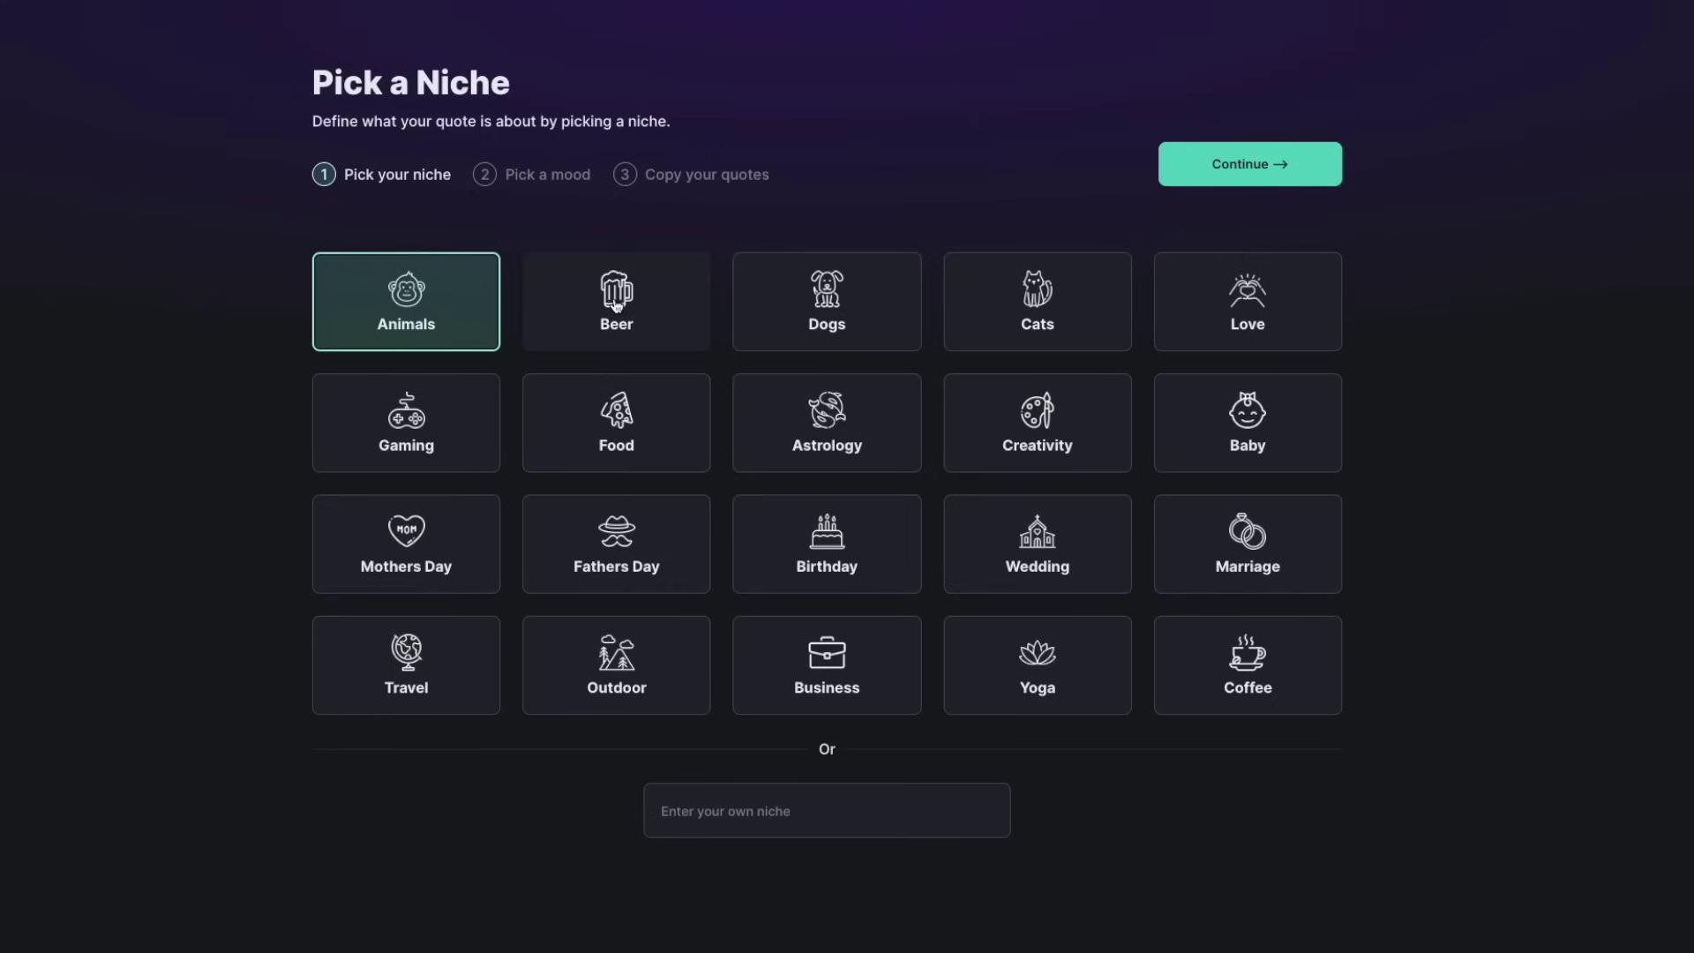
- Generate Sarcastic 2–4 word quotes for the custom niche 'st patrick's day'
{"action": "left_click", "coordinate": [741, 813]}
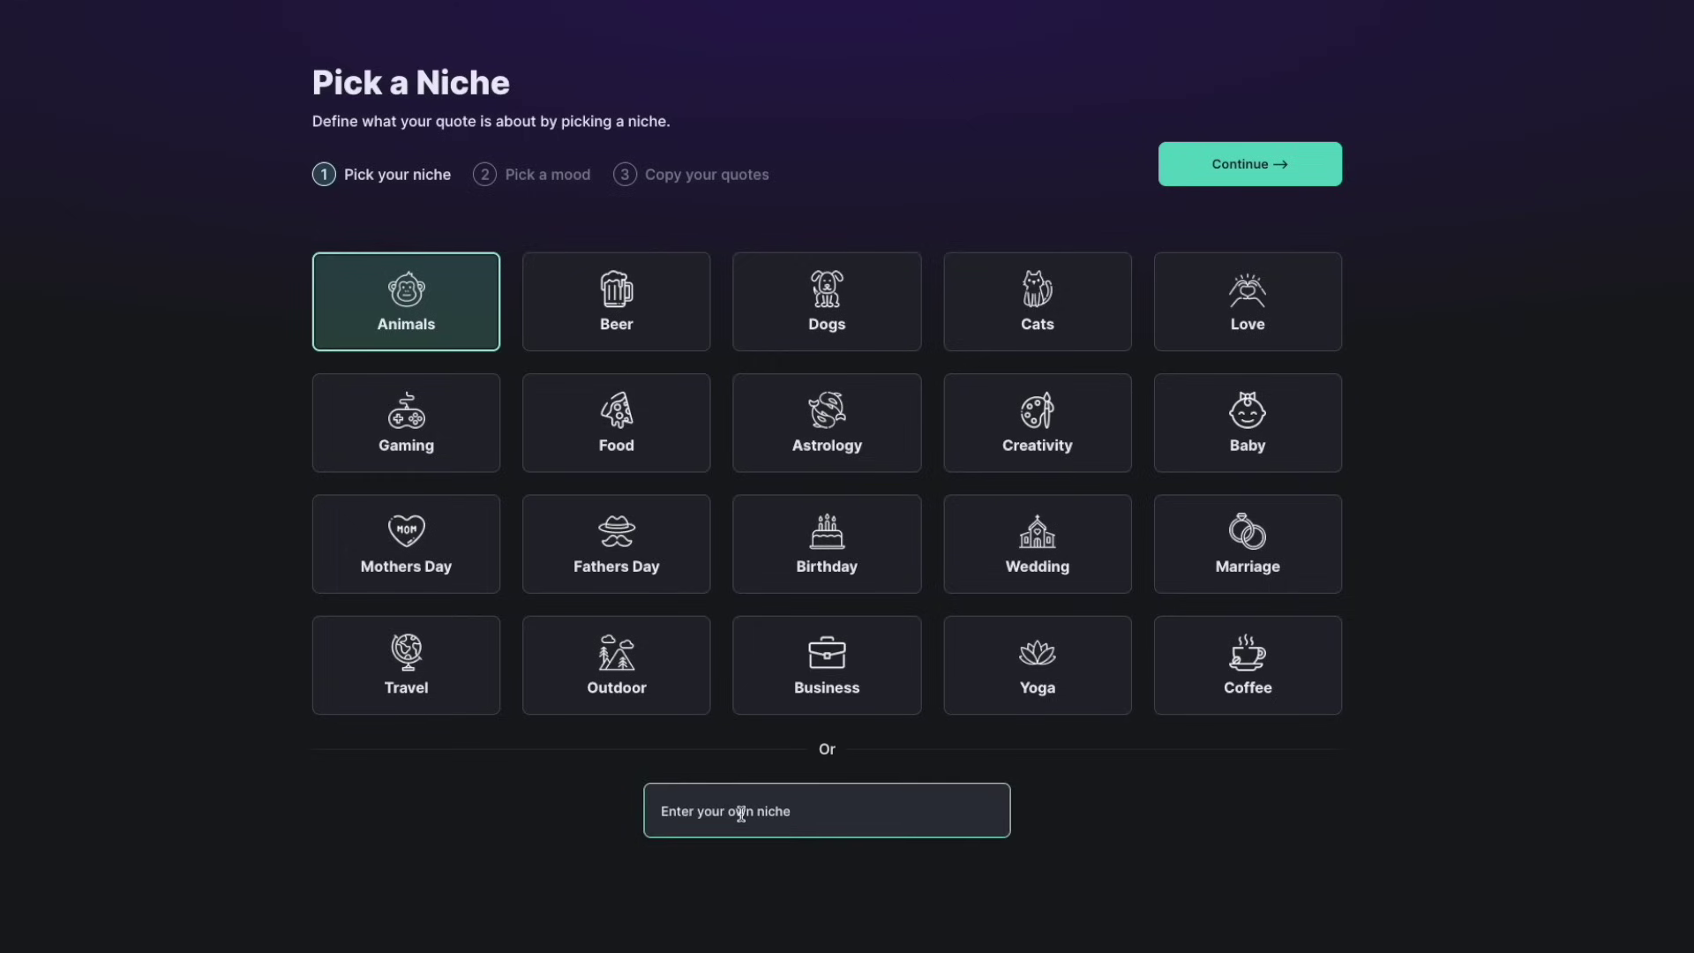
{"action": "type", "text": "st patrick's day"}
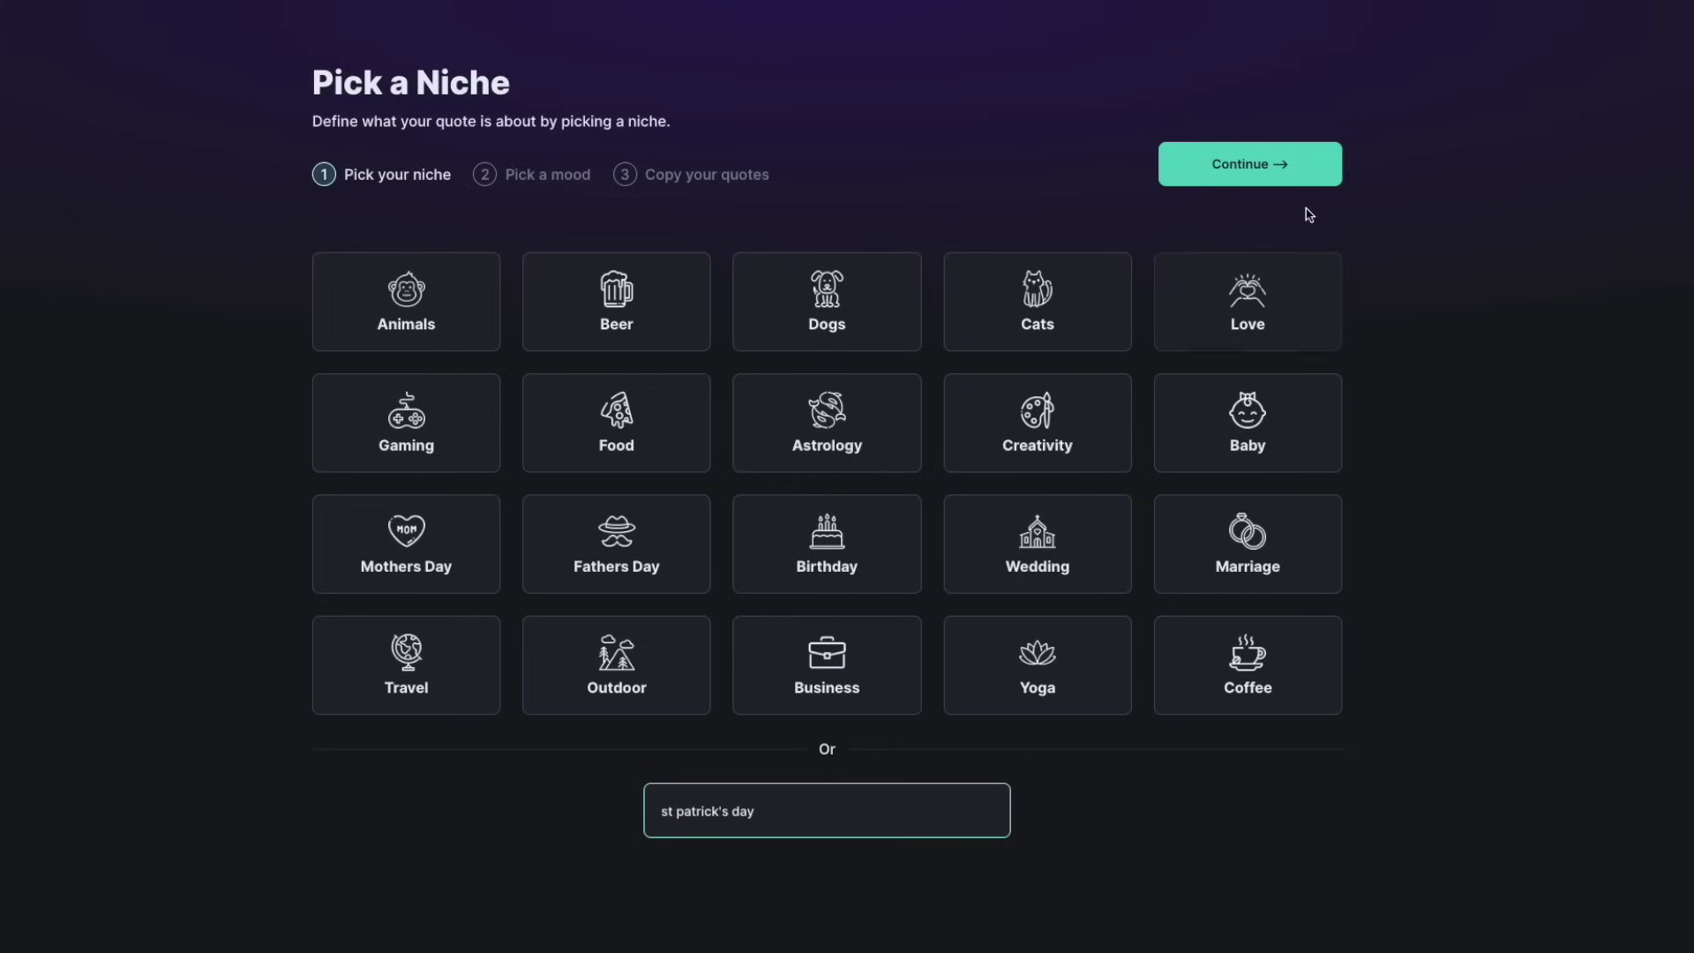
{"action": "left_click", "coordinate": [1266, 167]}
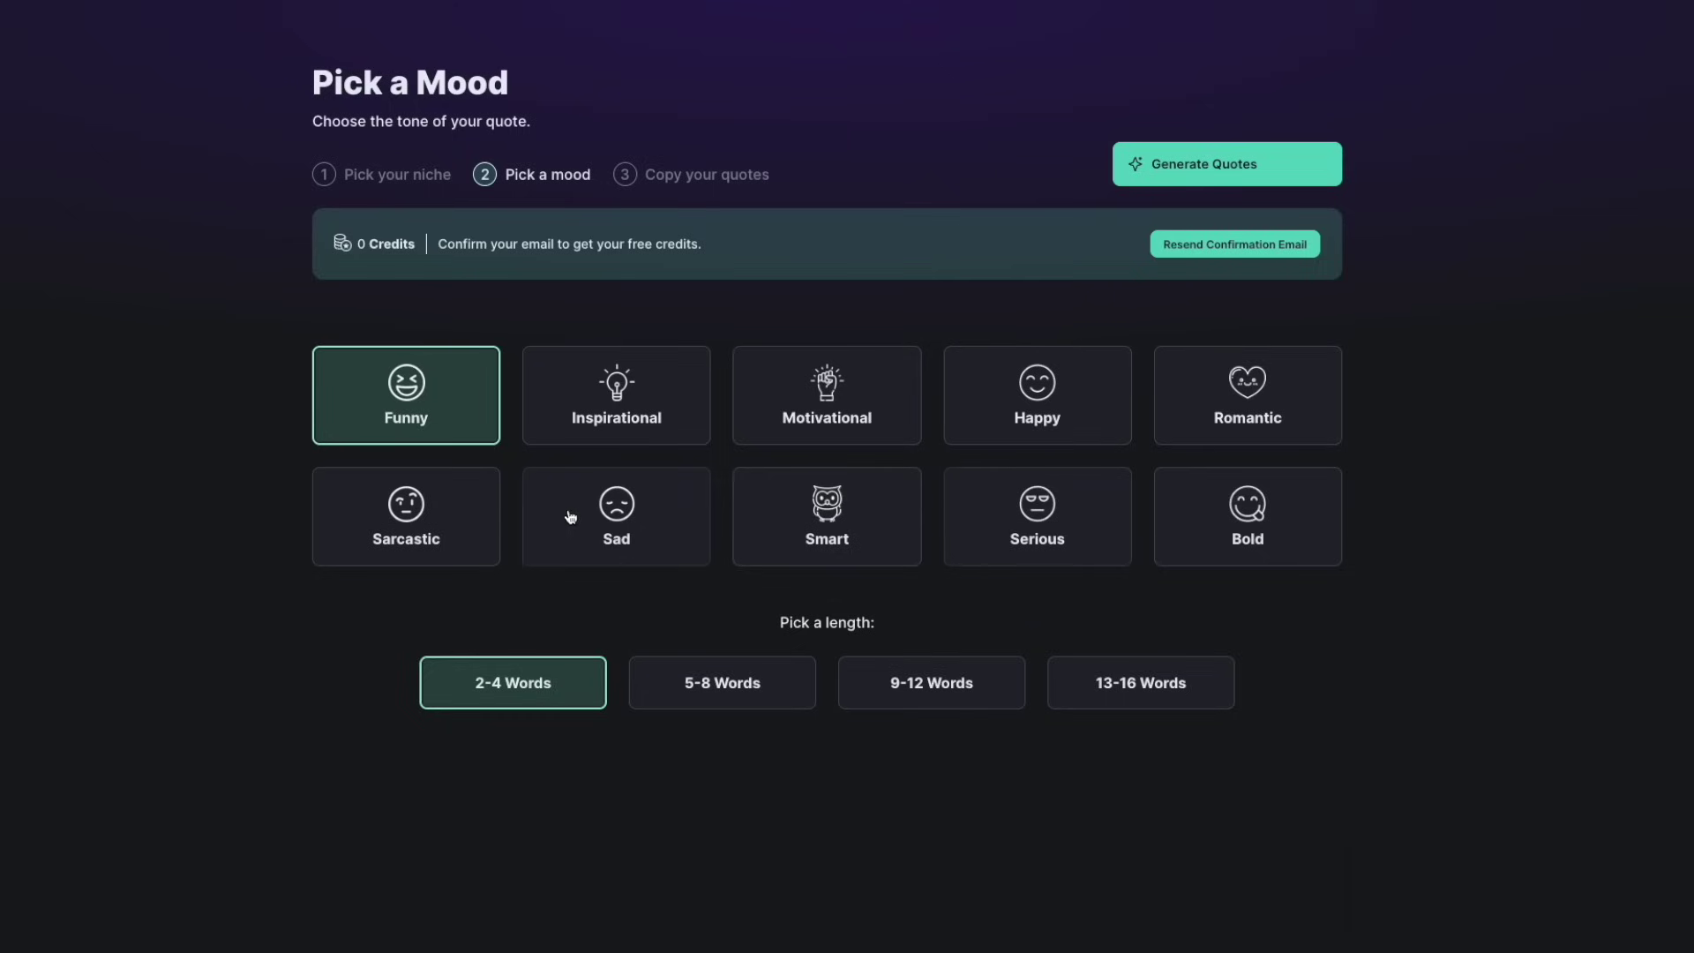
{"action": "left_click", "coordinate": [432, 516]}
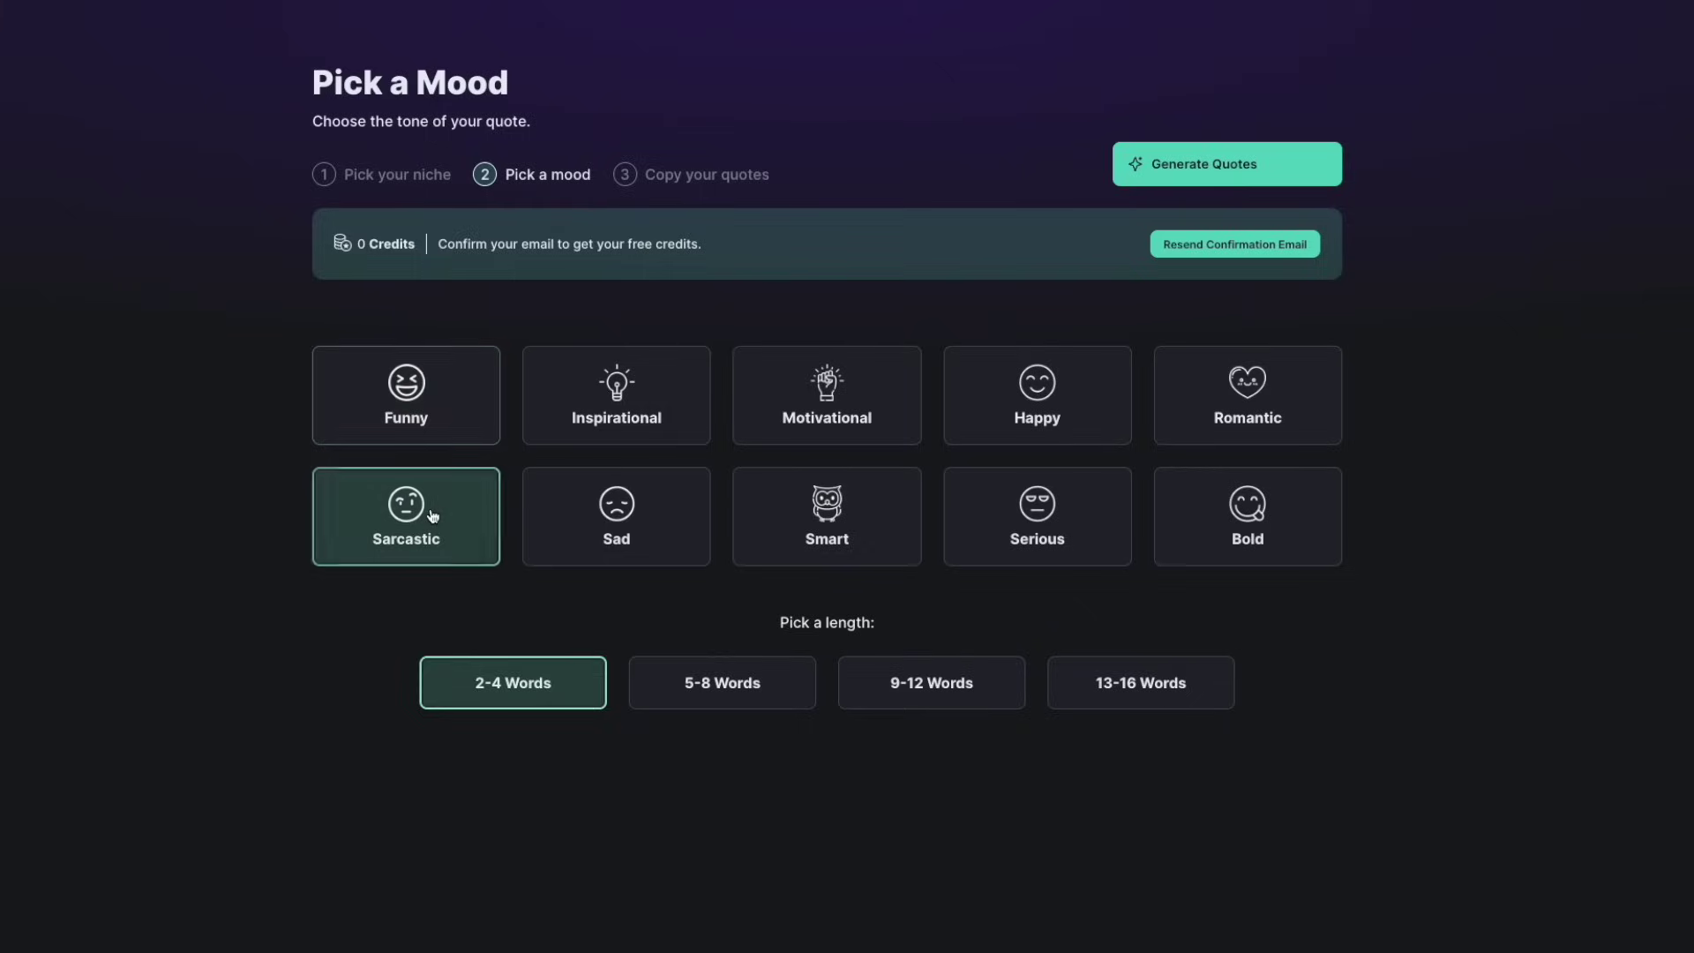
{"action": "left_click", "coordinate": [1220, 160]}
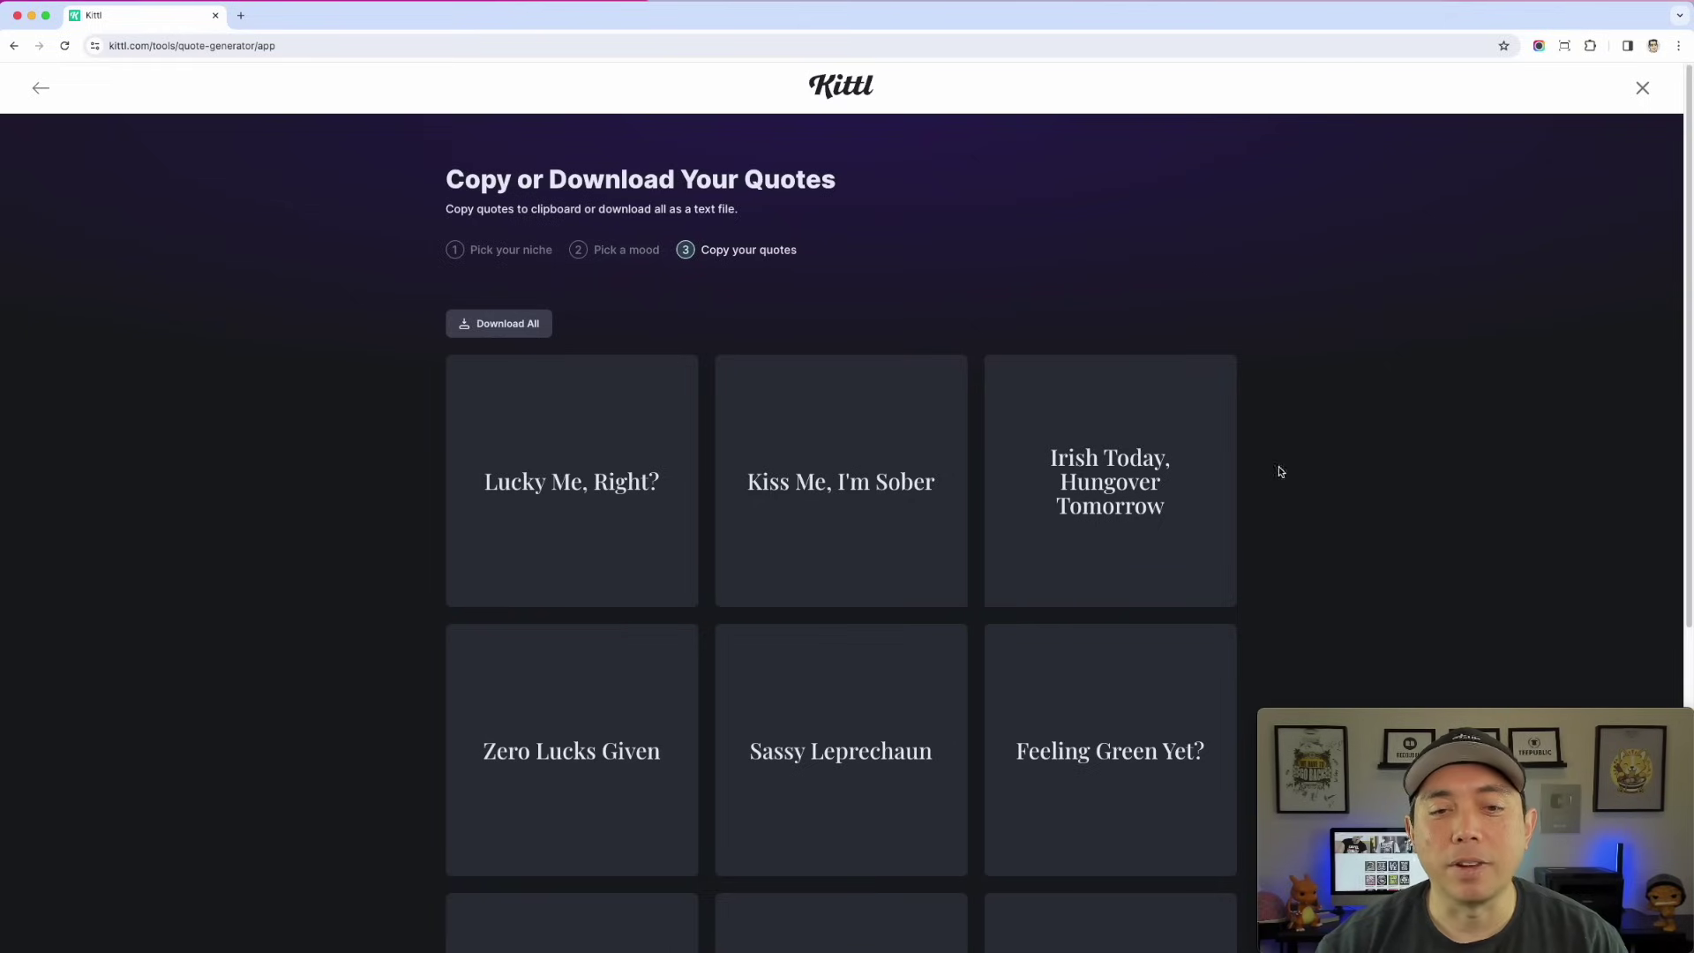
{"action": "scroll", "coordinate": [1381, 439], "scroll_direction": "down", "scroll_amount": 1}
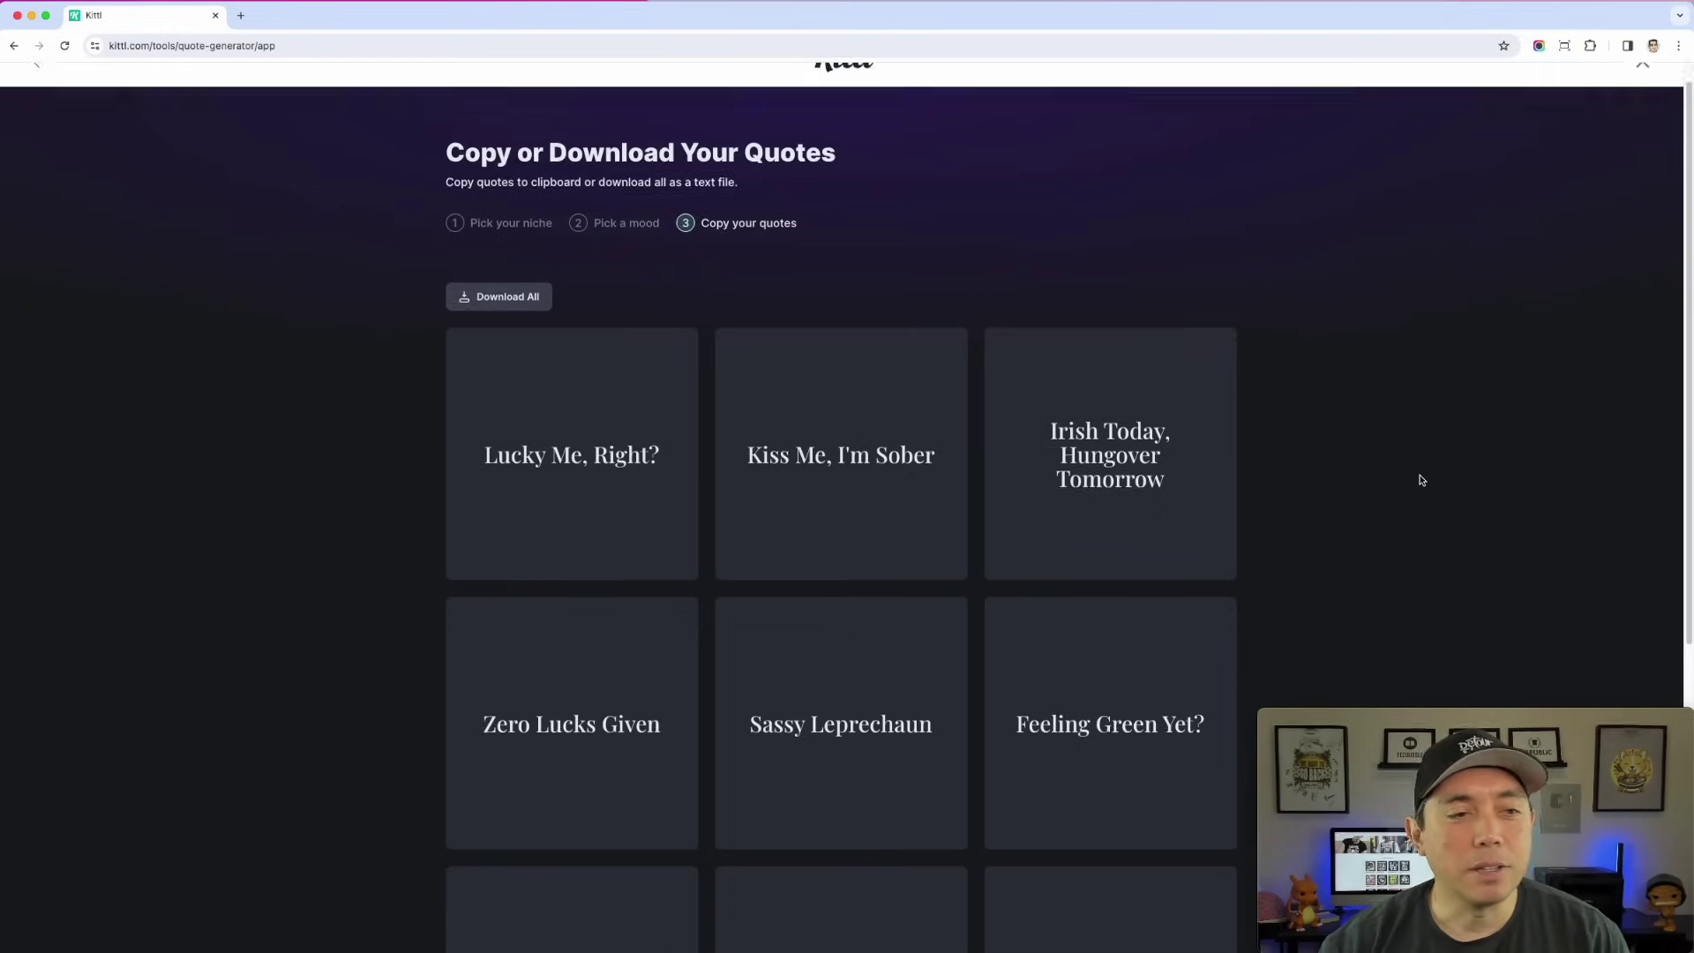
{"action": "scroll", "coordinate": [1418, 481], "scroll_direction": "down", "scroll_amount": 1}
{"action": "scroll", "coordinate": [1456, 503], "scroll_direction": "down", "scroll_amount": 2}
{"action": "scroll", "coordinate": [1460, 507], "scroll_direction": "down", "scroll_amount": 1}
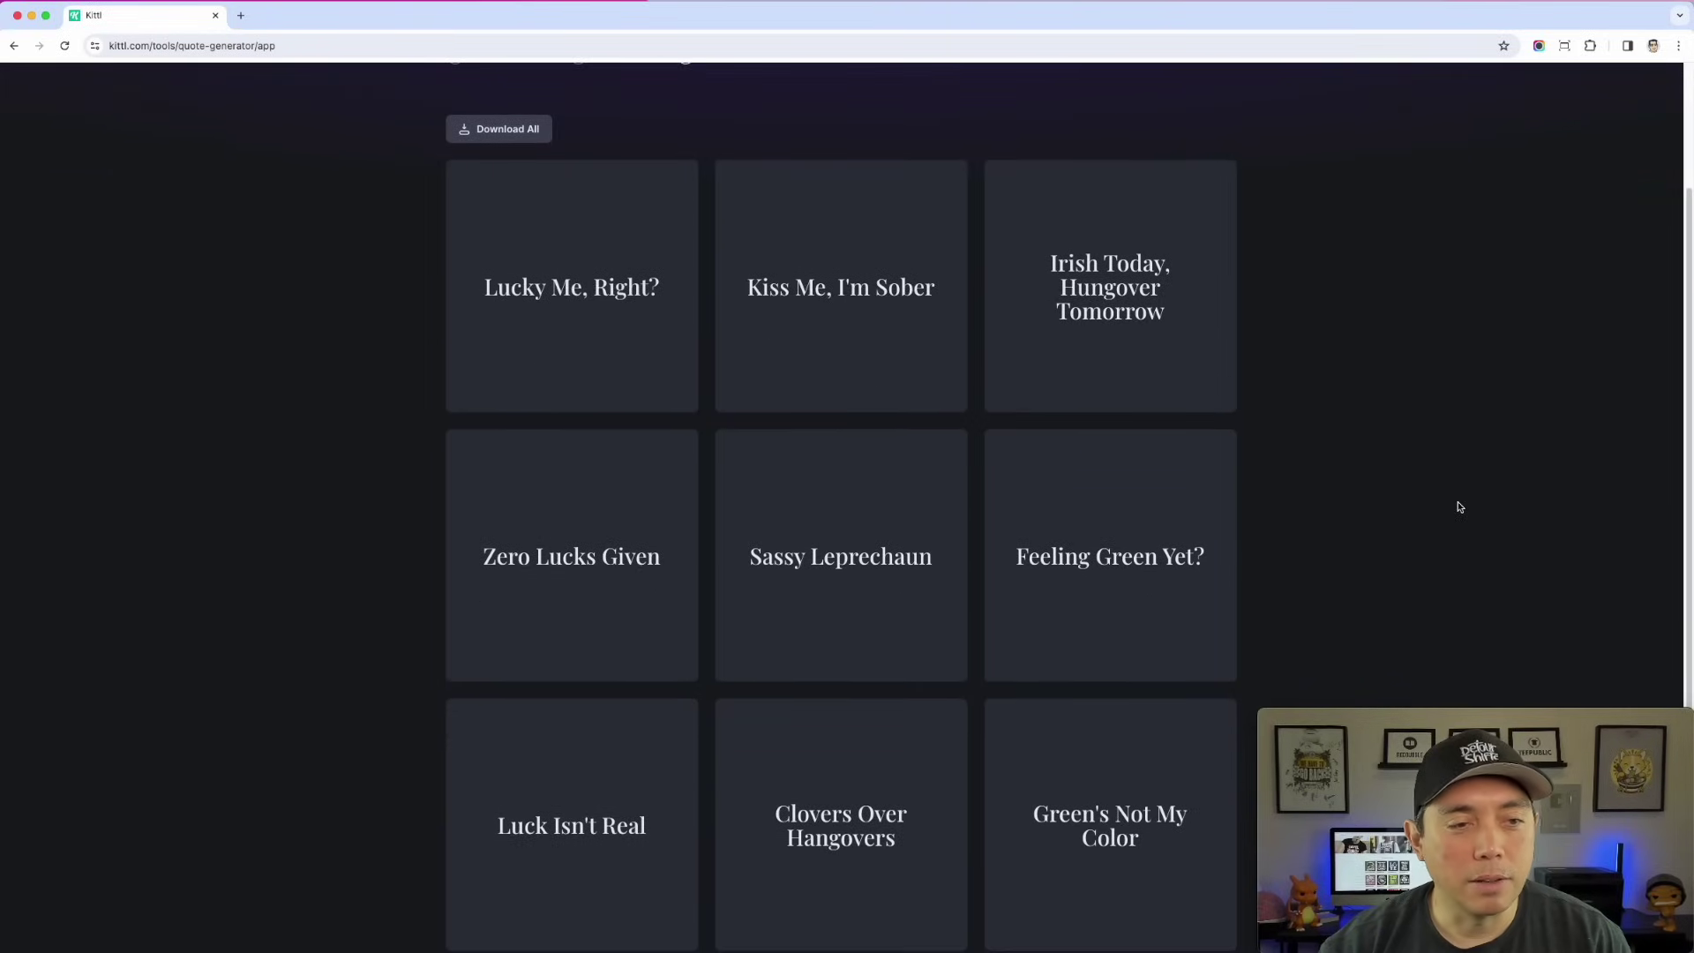
{"action": "scroll", "coordinate": [1459, 507], "scroll_direction": "down", "scroll_amount": 1}
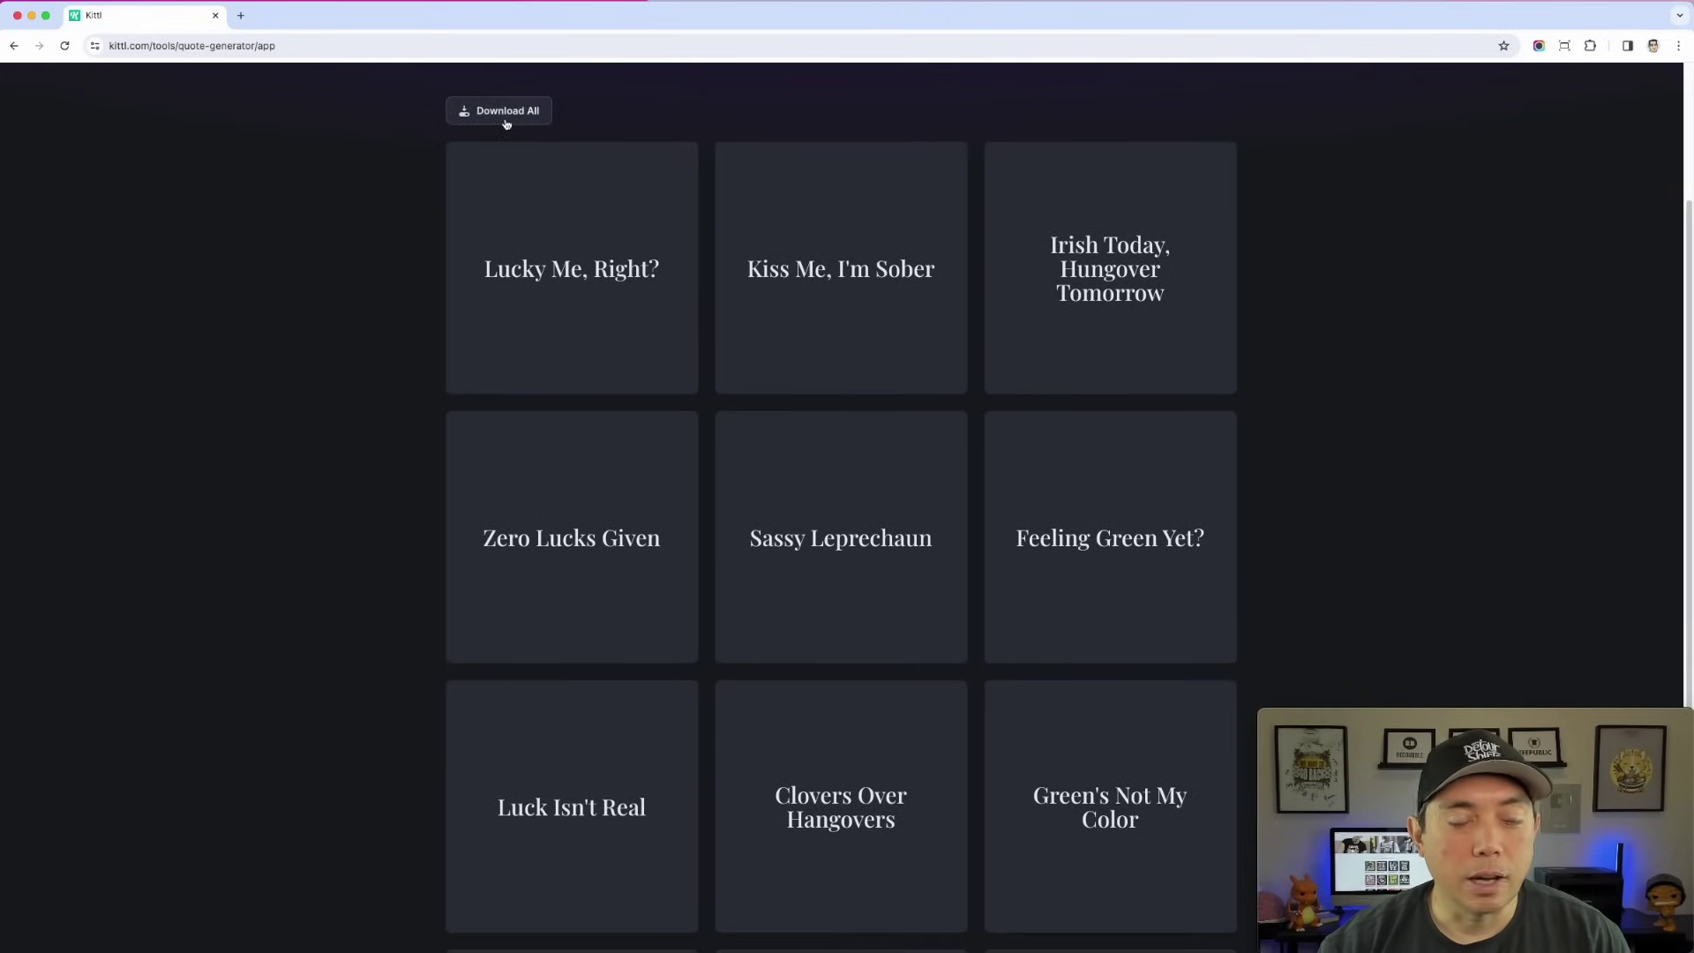
{"action": "scroll", "coordinate": [1433, 423], "scroll_direction": "down", "scroll_amount": 2}
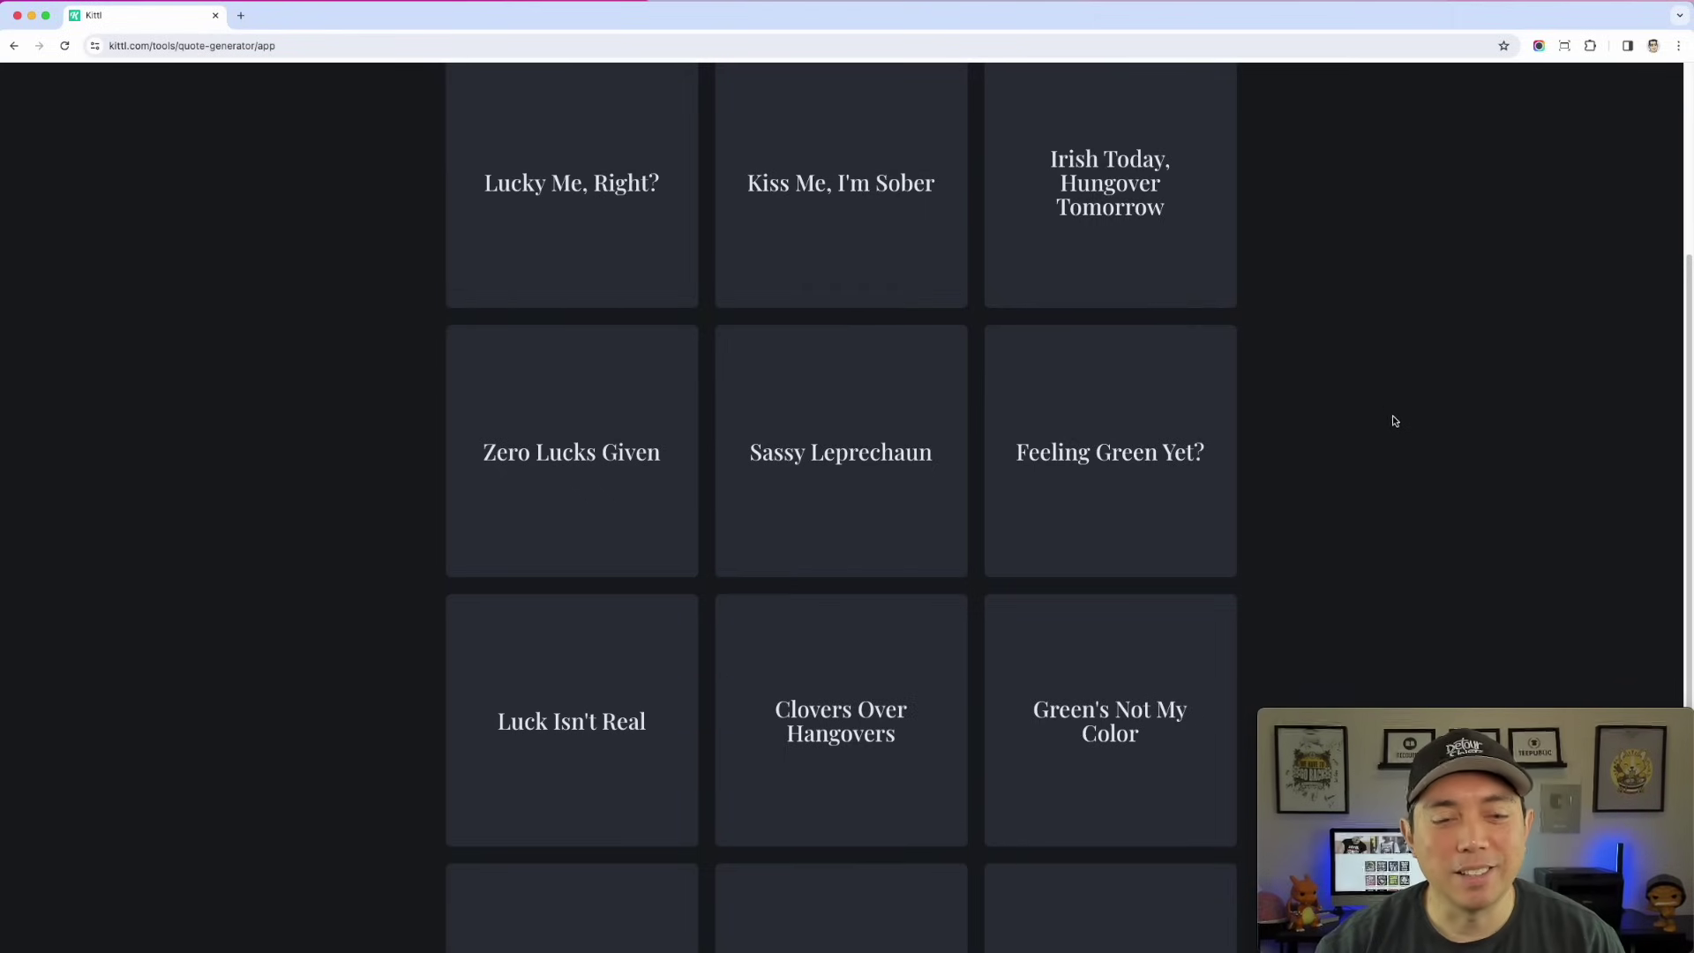
{"action": "scroll", "coordinate": [1396, 419], "scroll_direction": "down", "scroll_amount": 3}
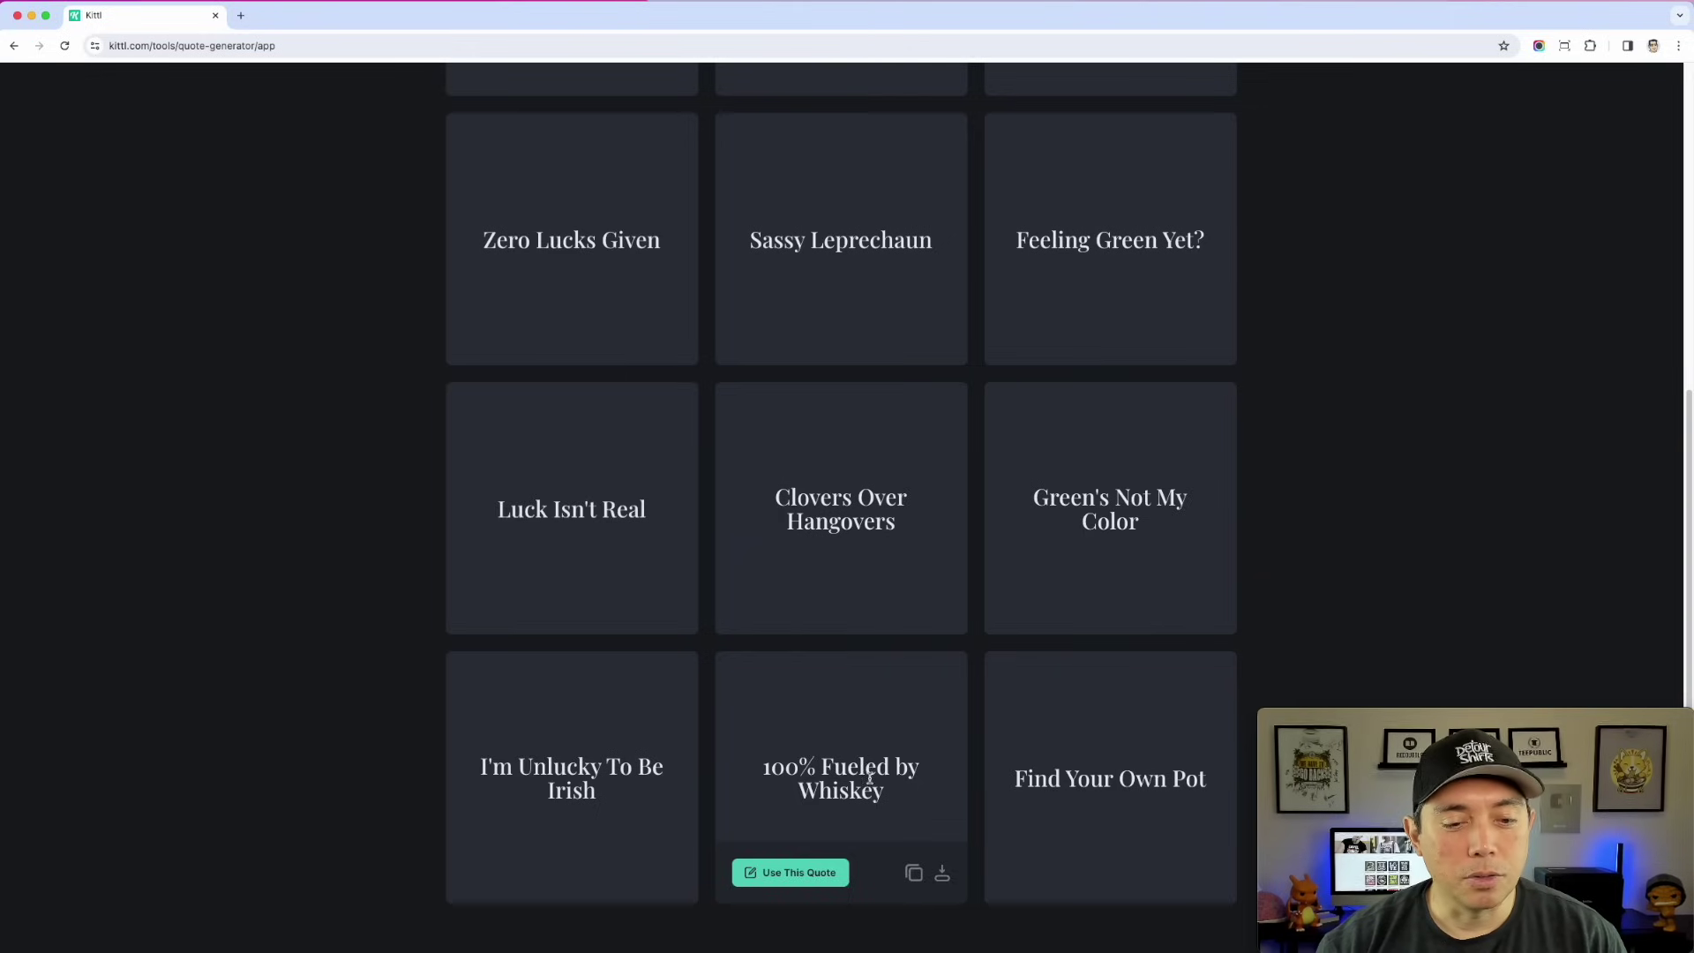
{"action": "mouse_move", "coordinate": [571, 777]}
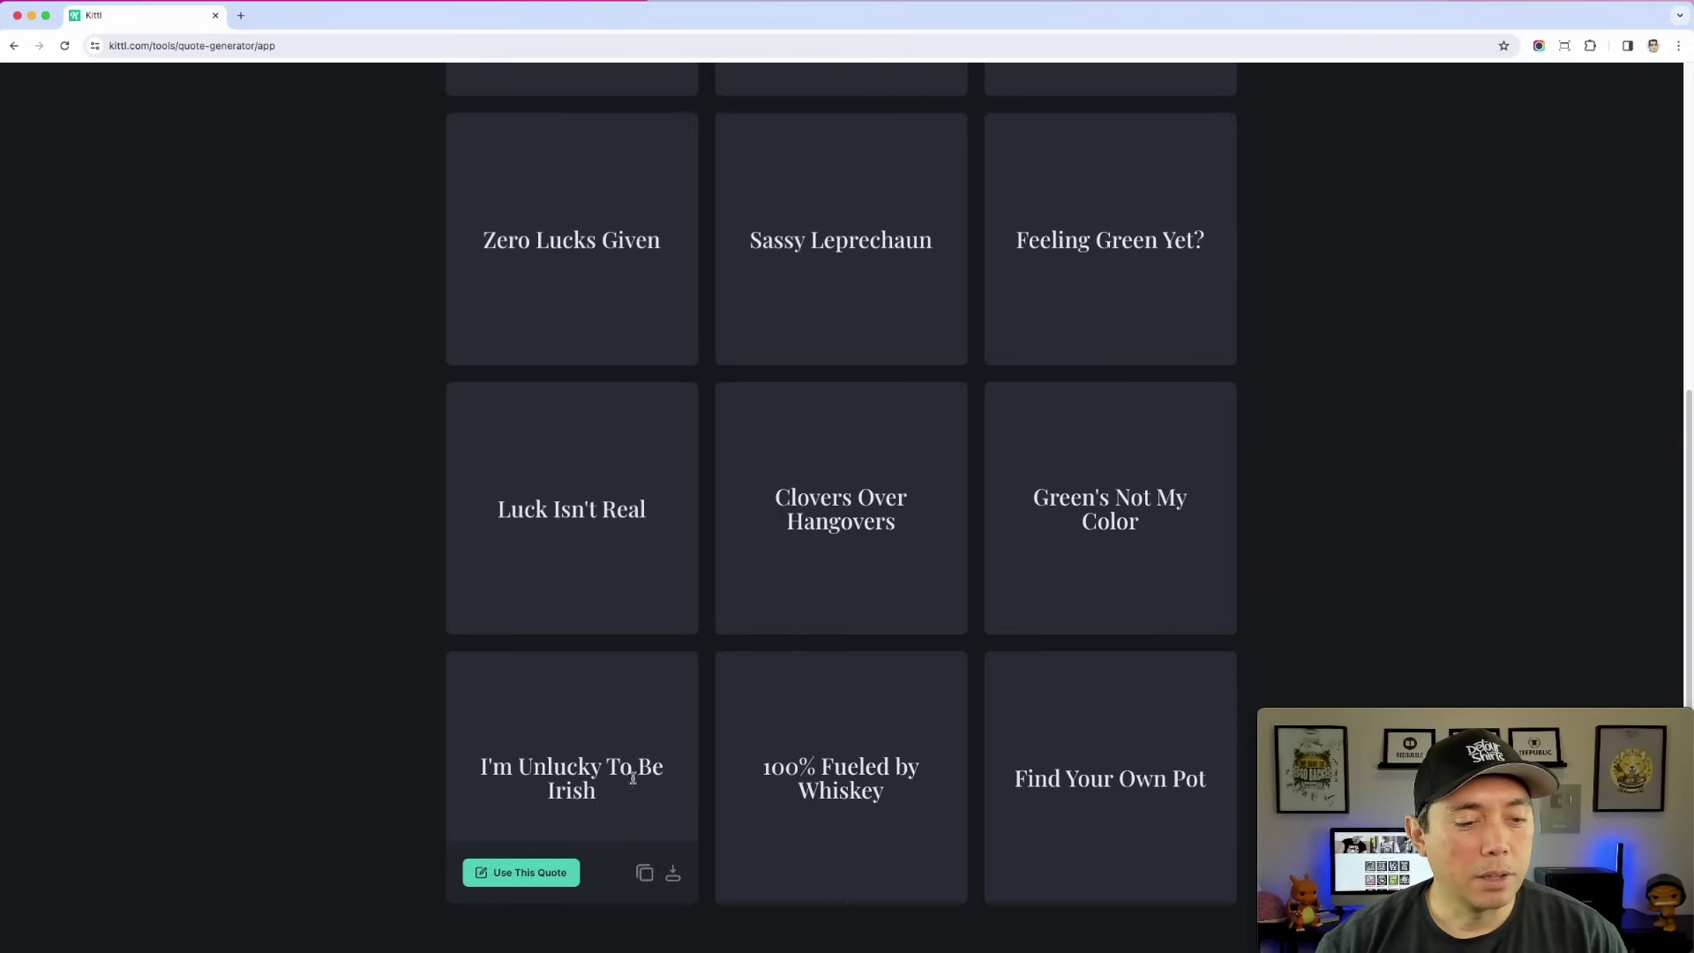
{"action": "scroll", "coordinate": [596, 565], "scroll_direction": "up", "scroll_amount": 1}
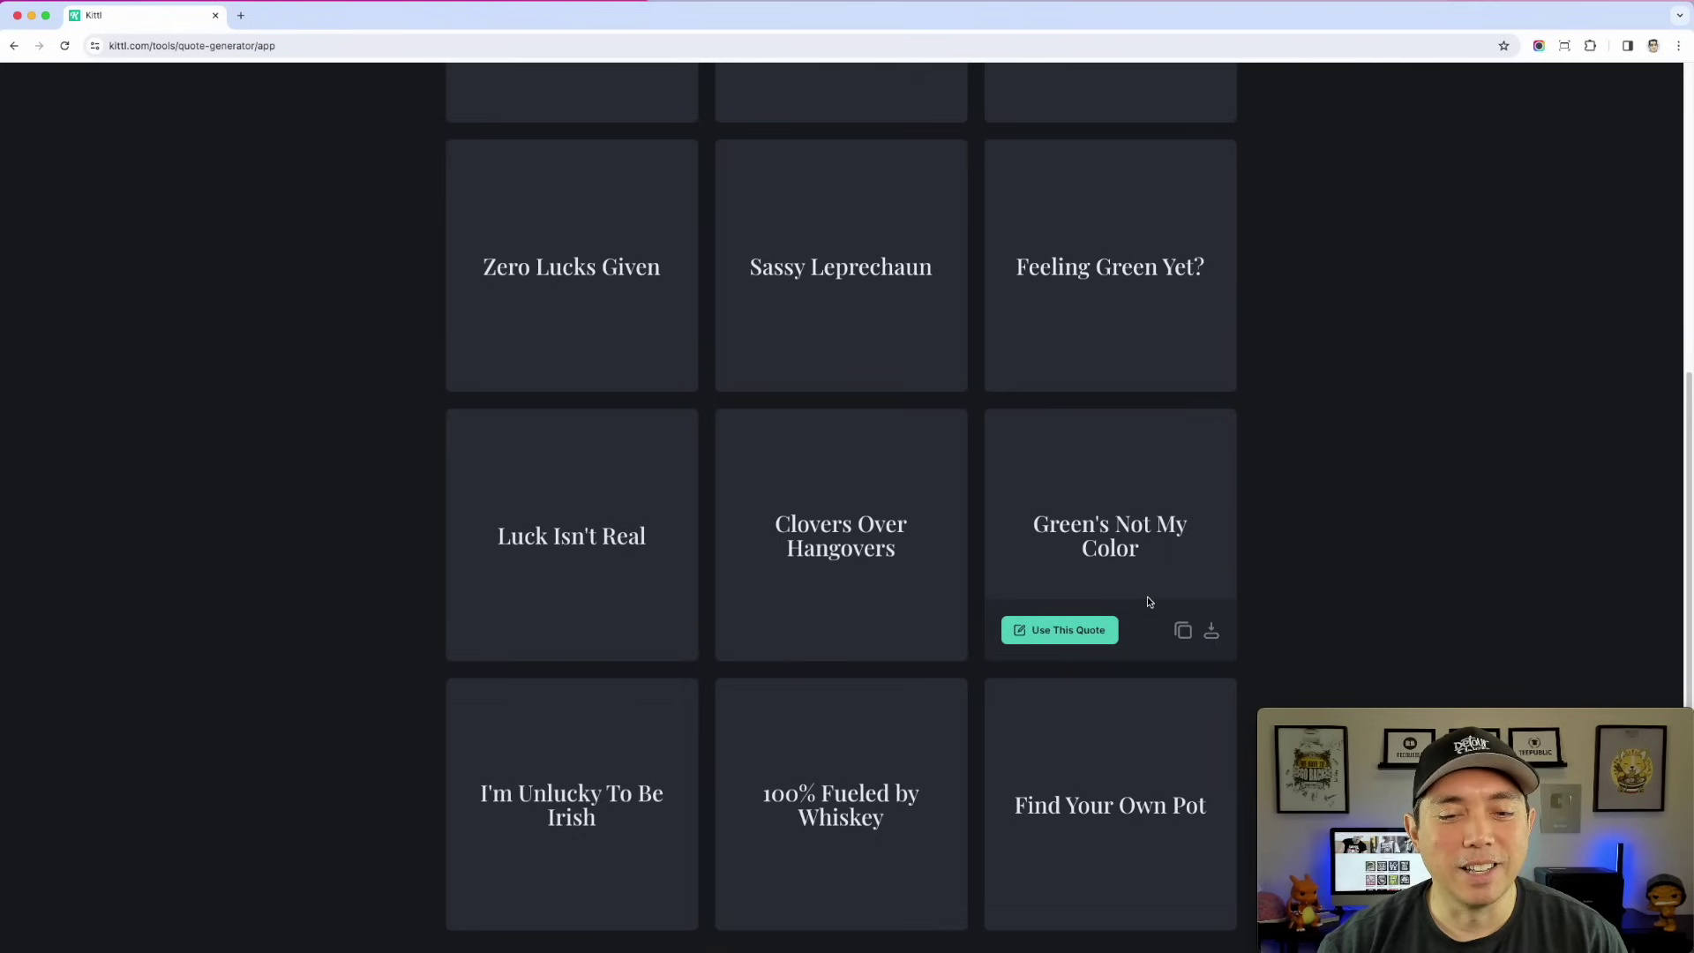
{"action": "scroll", "coordinate": [1148, 599], "scroll_direction": "up", "scroll_amount": 1}
{"action": "scroll", "coordinate": [1150, 606], "scroll_direction": "up", "scroll_amount": 1}
{"action": "scroll", "coordinate": [1135, 368], "scroll_direction": "up", "scroll_amount": 5}
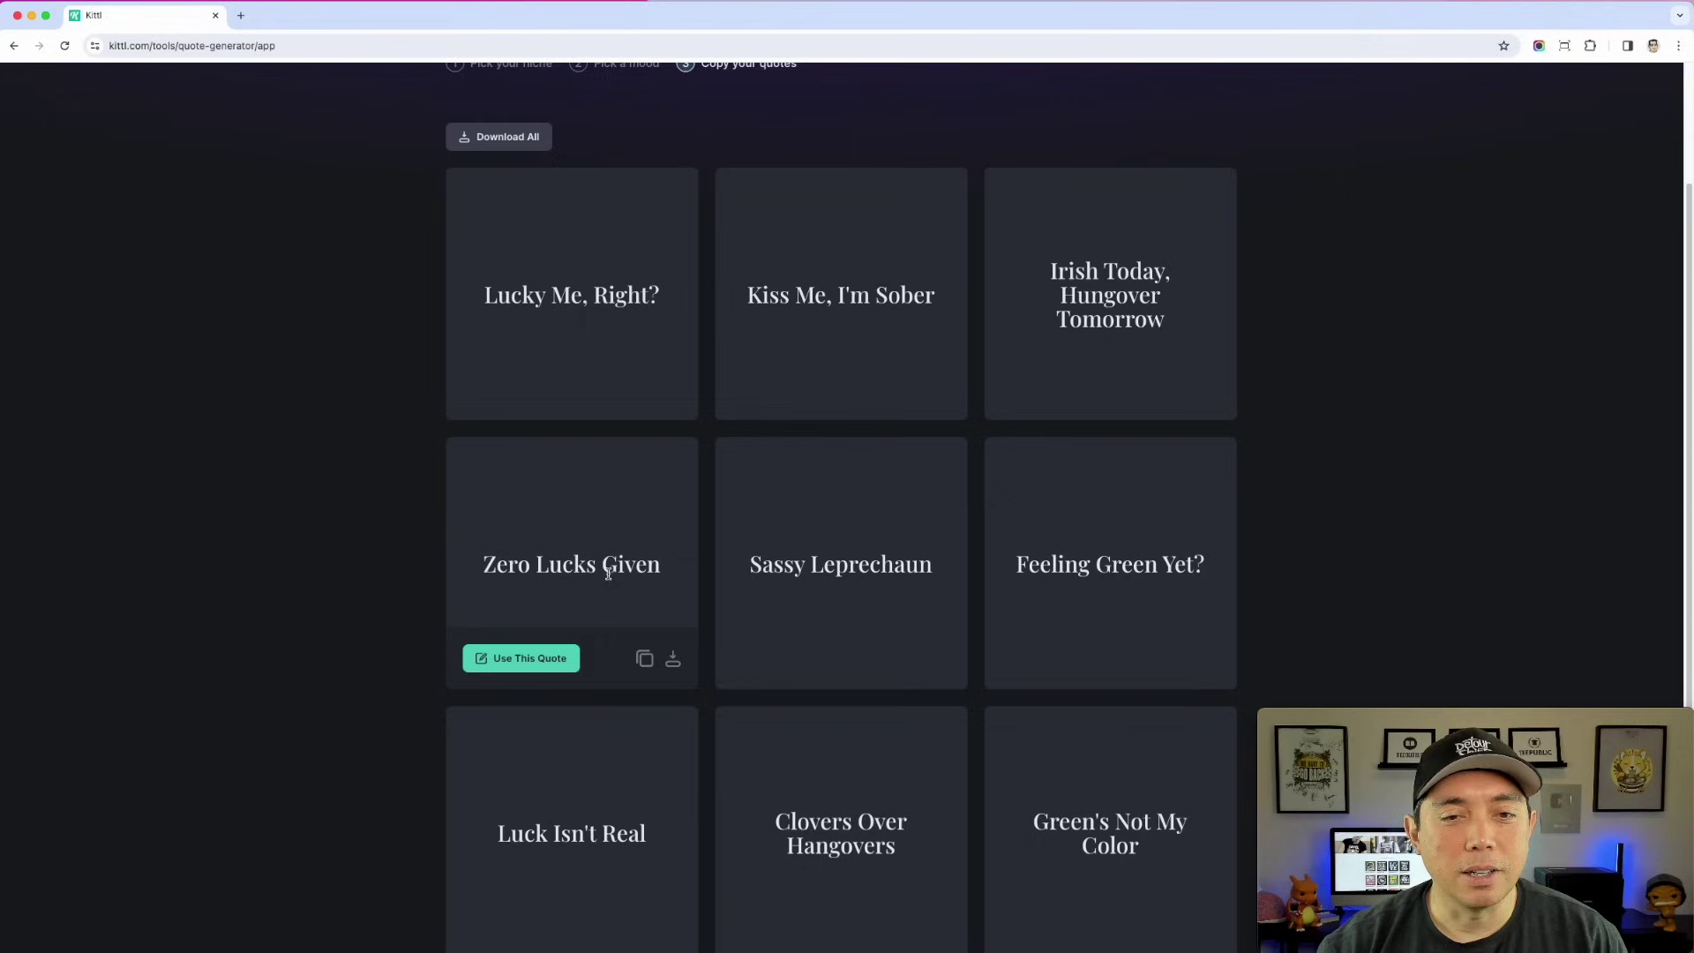
{"action": "mouse_move", "coordinate": [571, 267]}
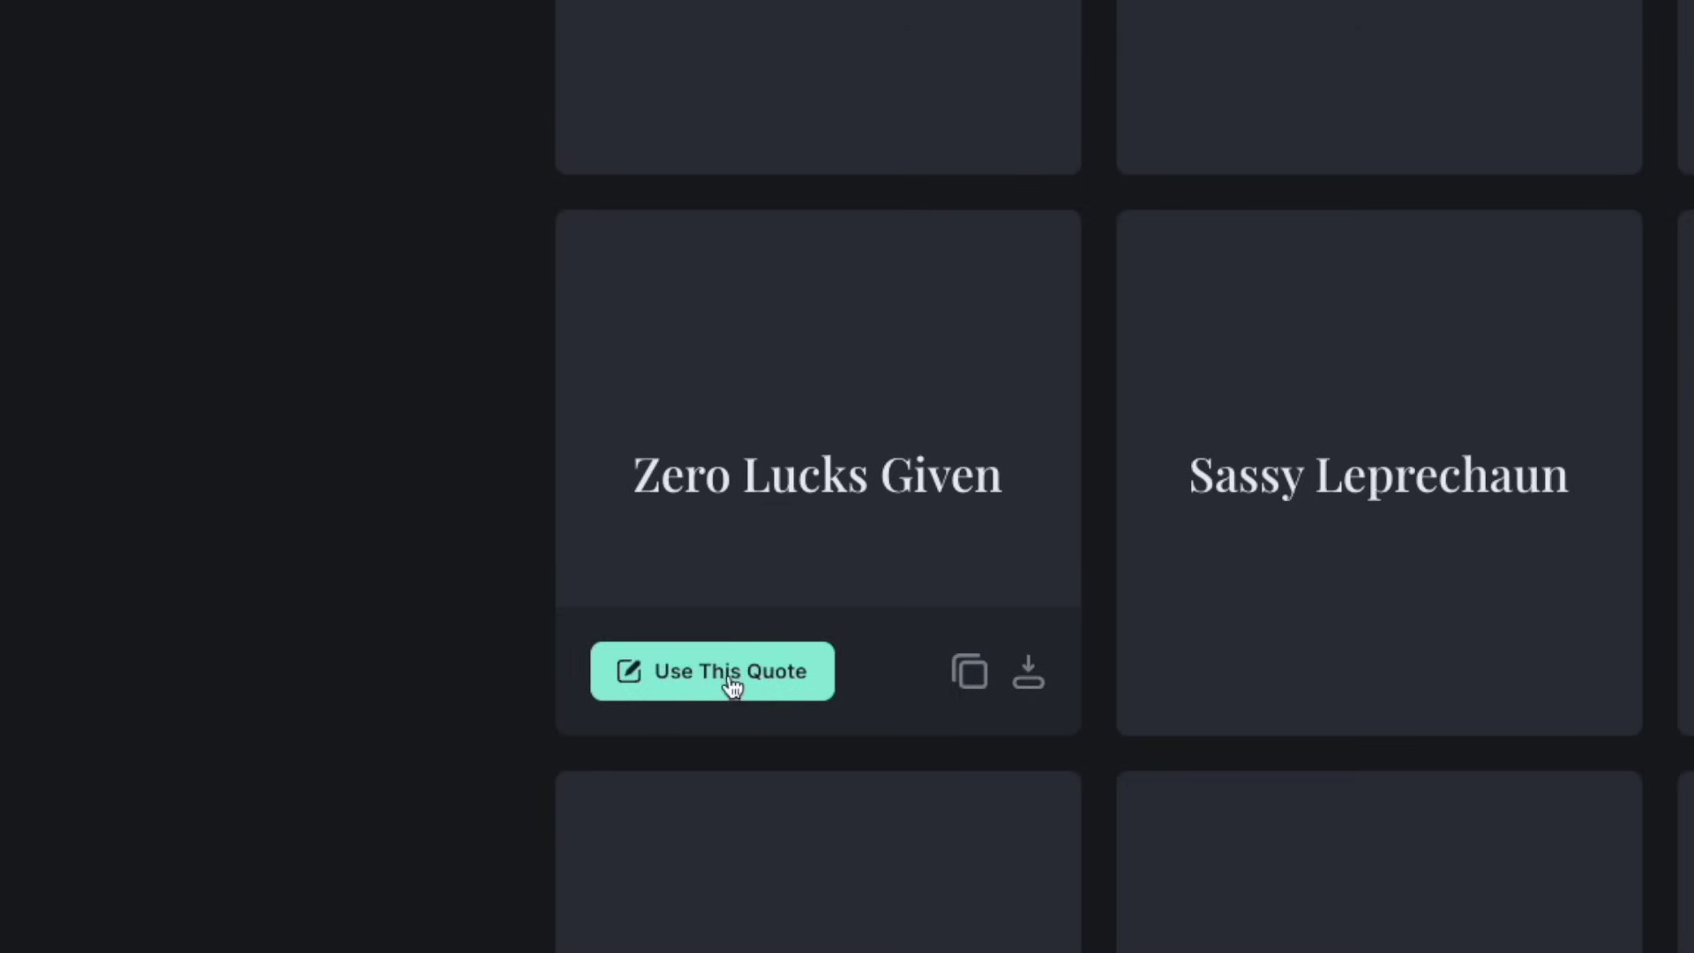
- Send the 'Zero Lucks Given' quote card to a new editor project
{"action": "left_click", "coordinate": [732, 687]}
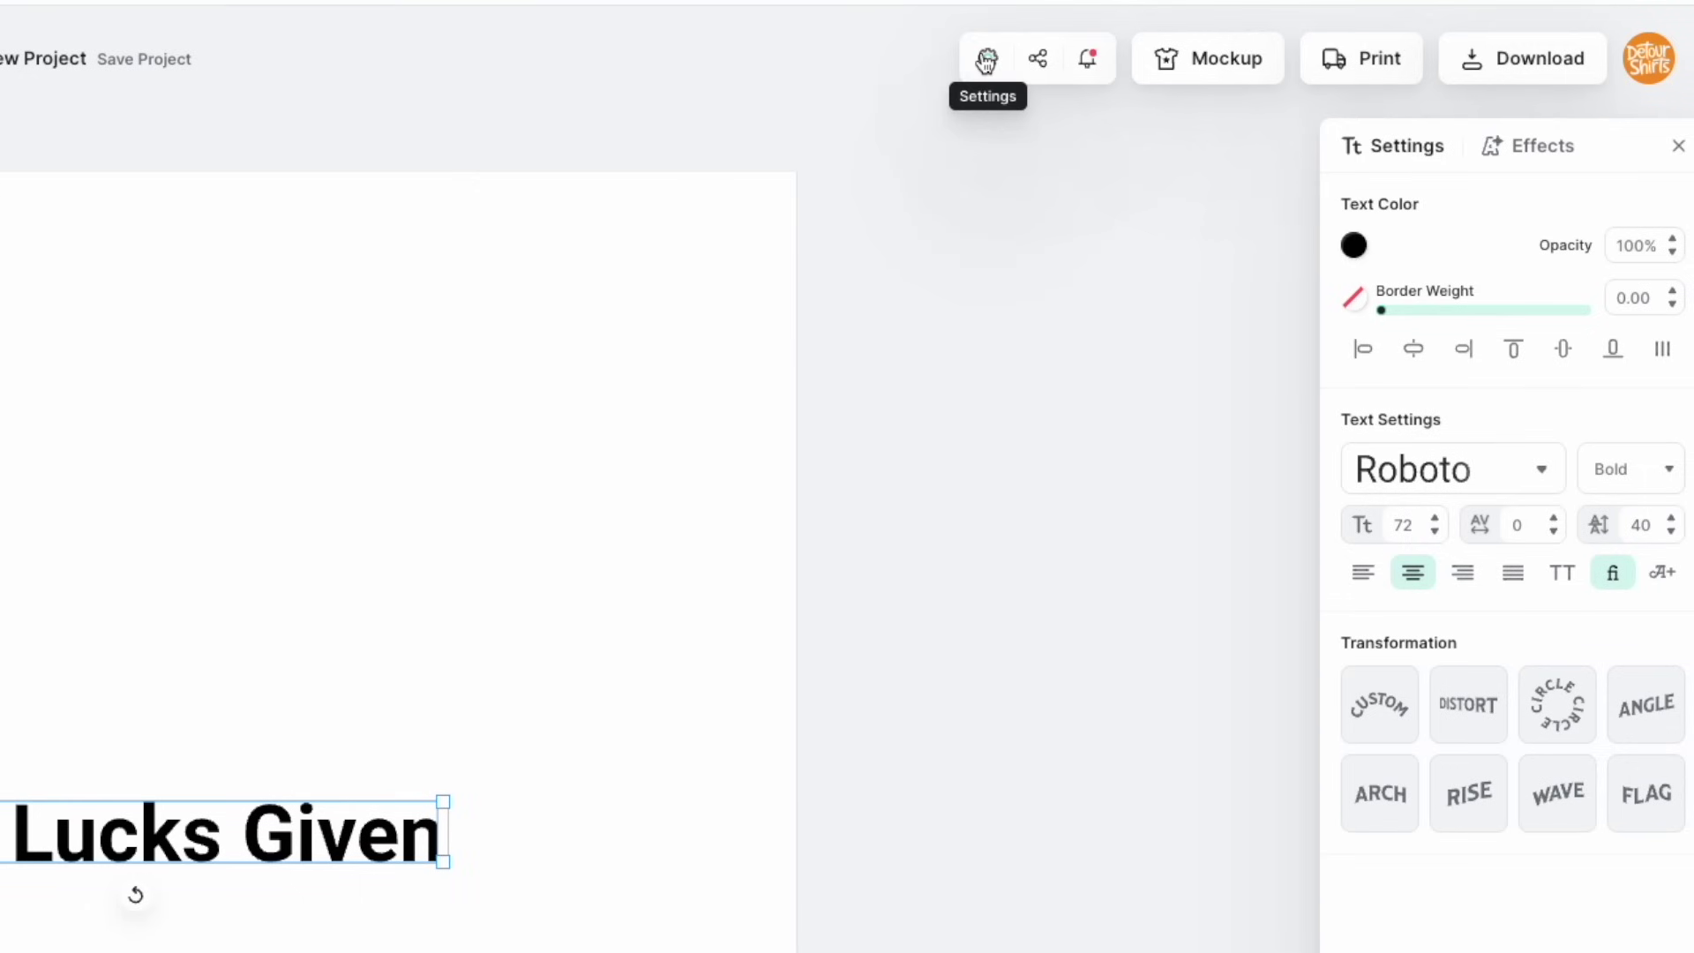
- Resize the artboard to 4500 × 5400 px portrait
{"action": "left_click", "coordinate": [987, 63]}
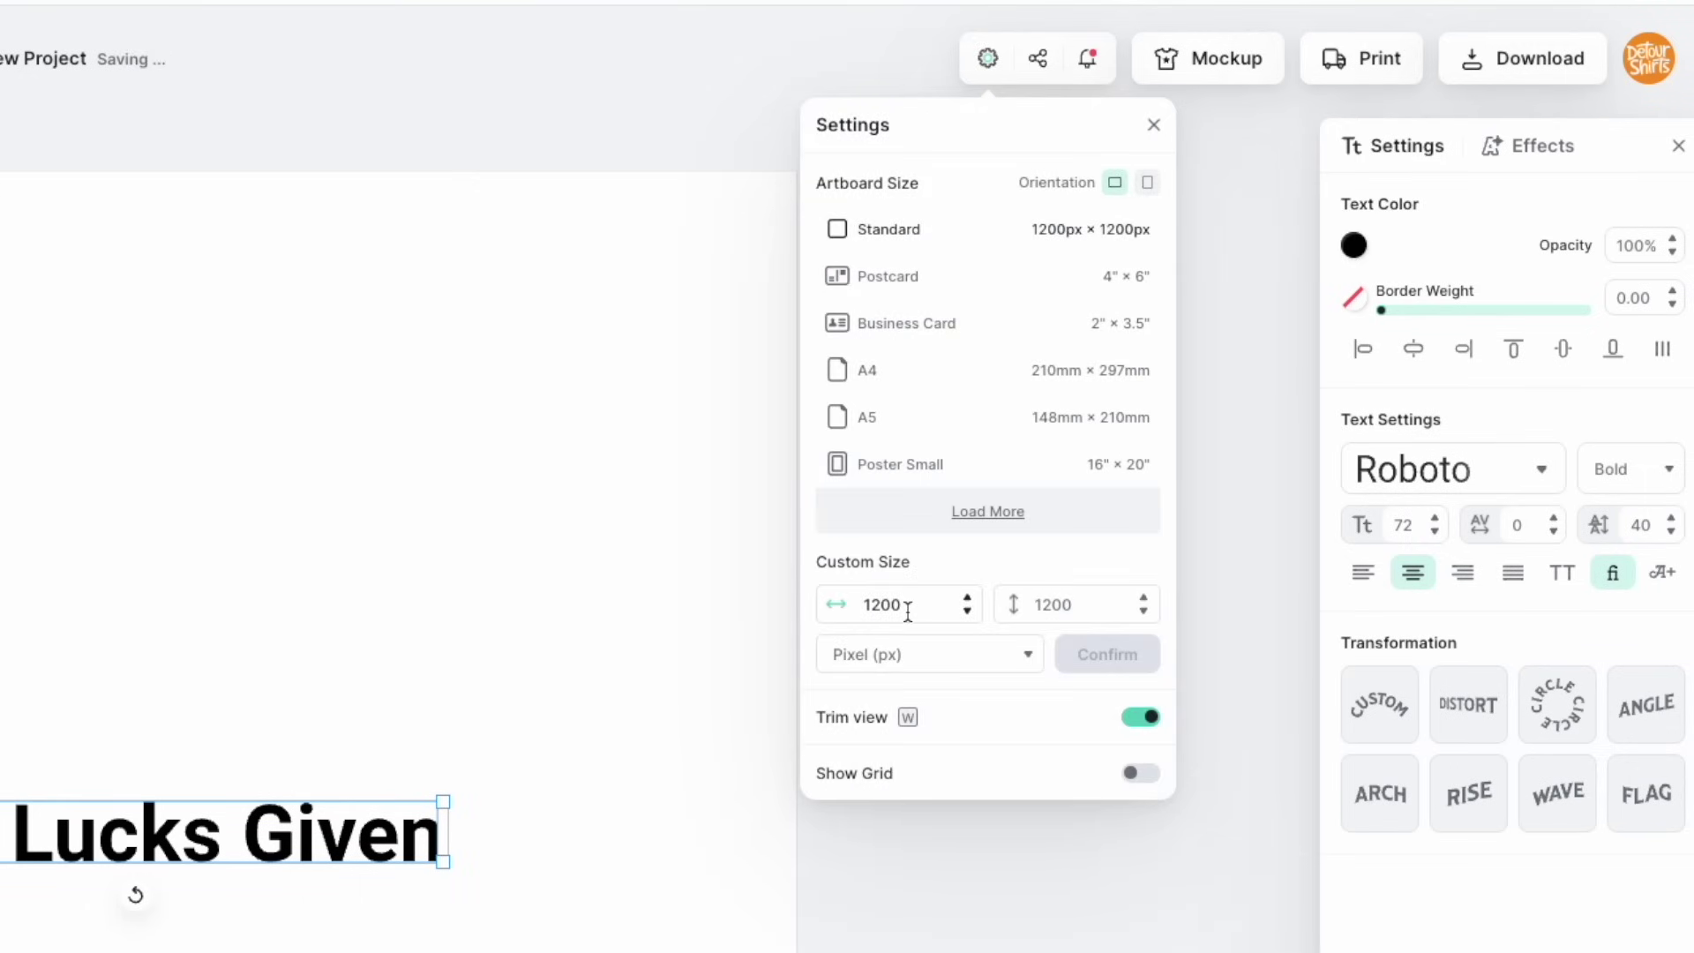
{"action": "double_click", "coordinate": [893, 604]}
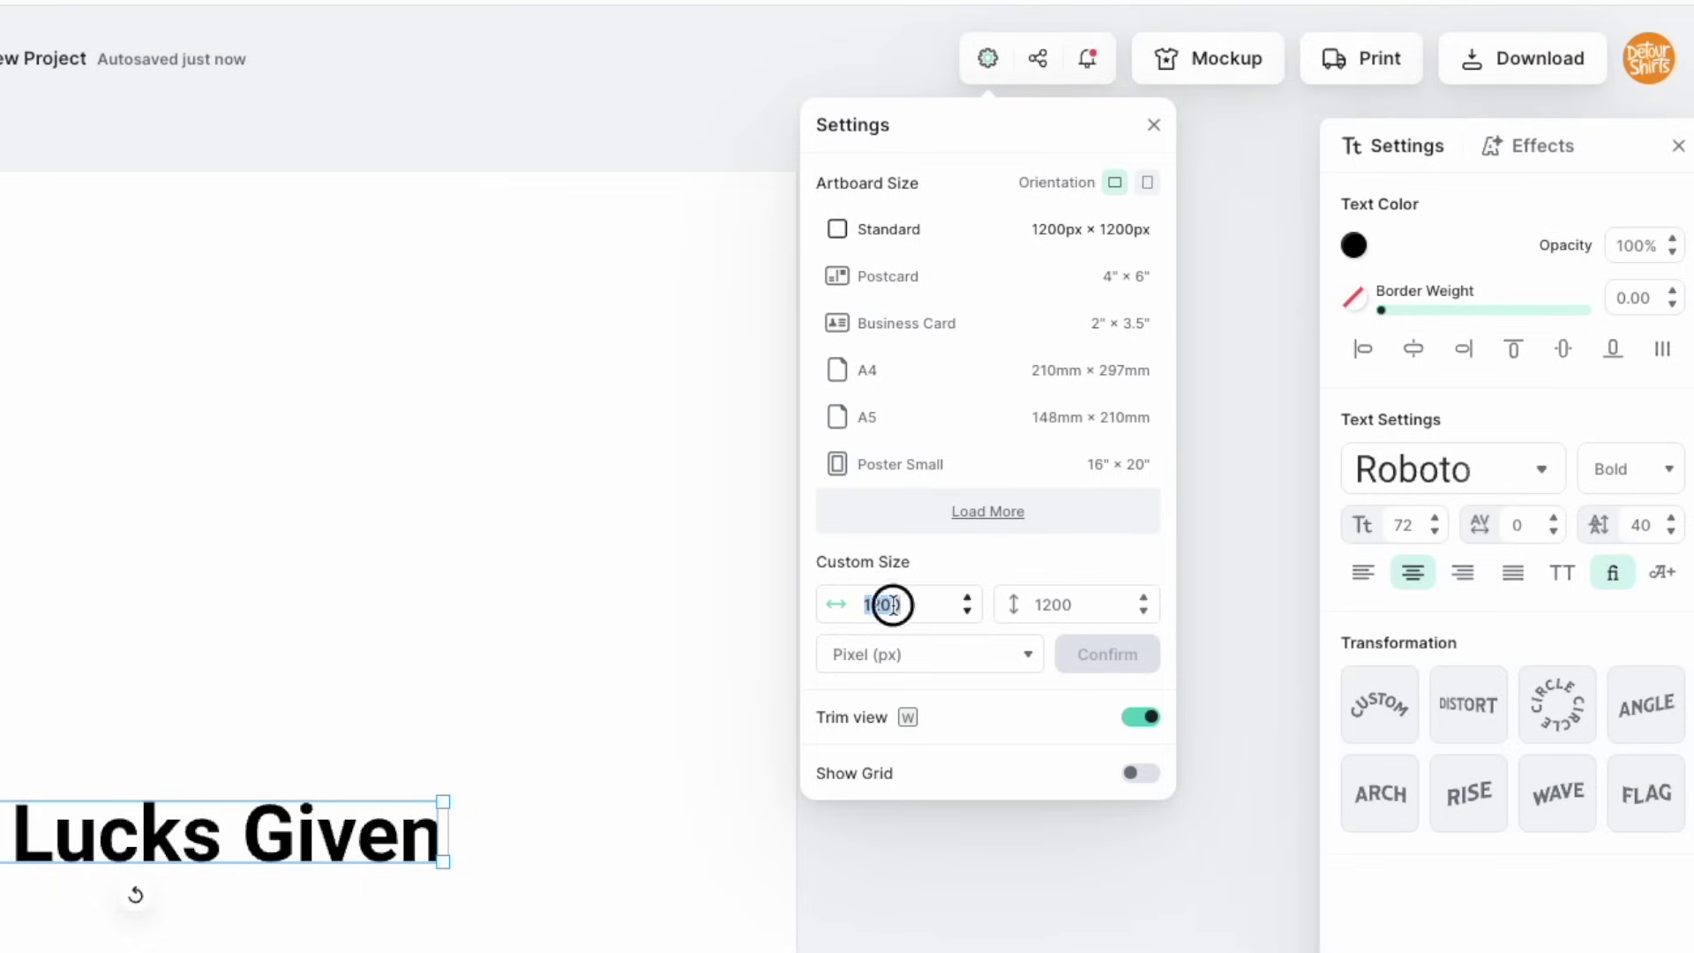
{"action": "type", "text": "45"}
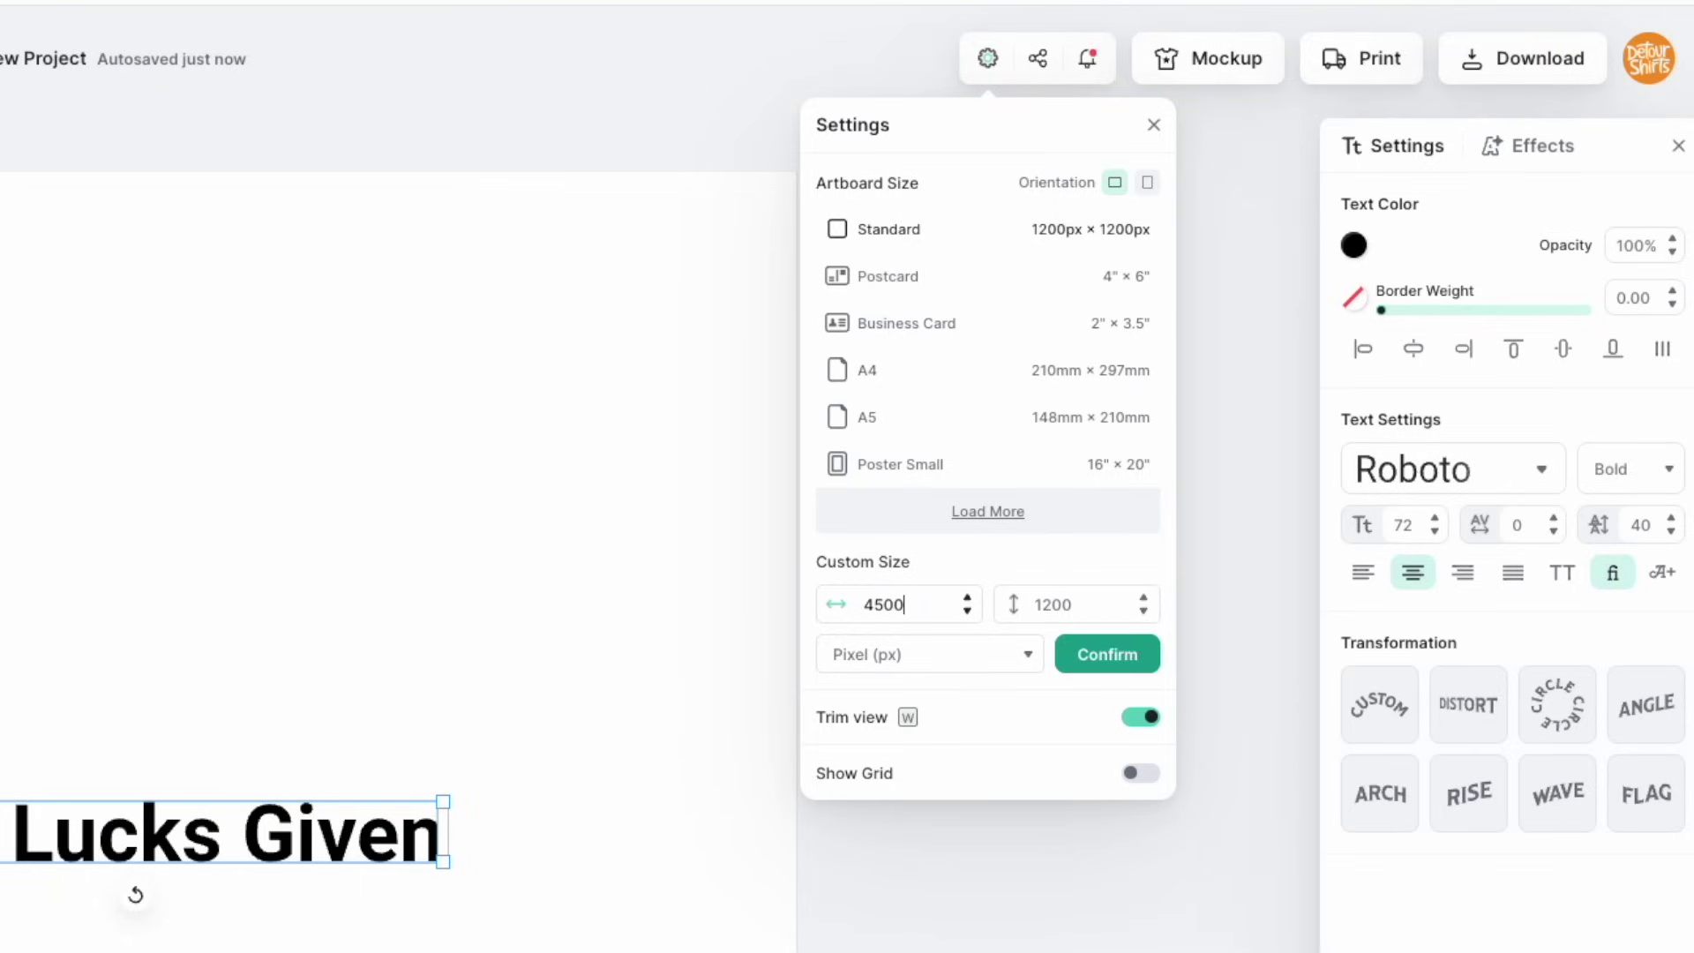
{"action": "double_click", "coordinate": [1075, 605]}
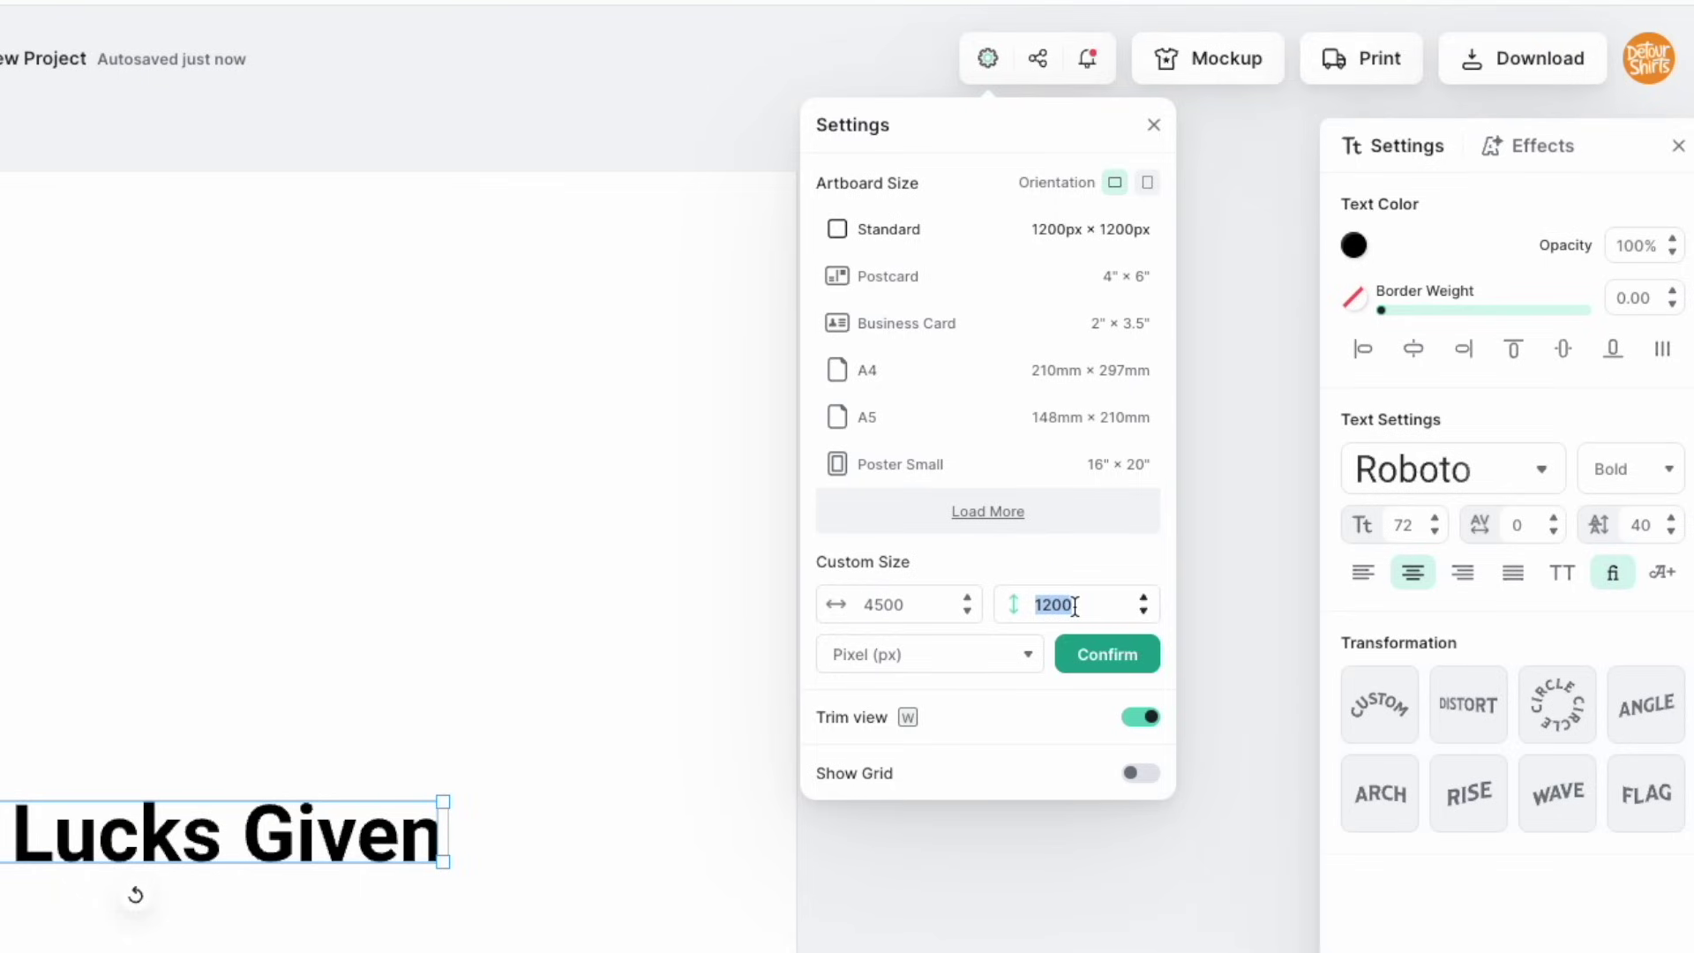
{"action": "type", "text": "54"}
{"action": "left_click", "coordinate": [1125, 662]}
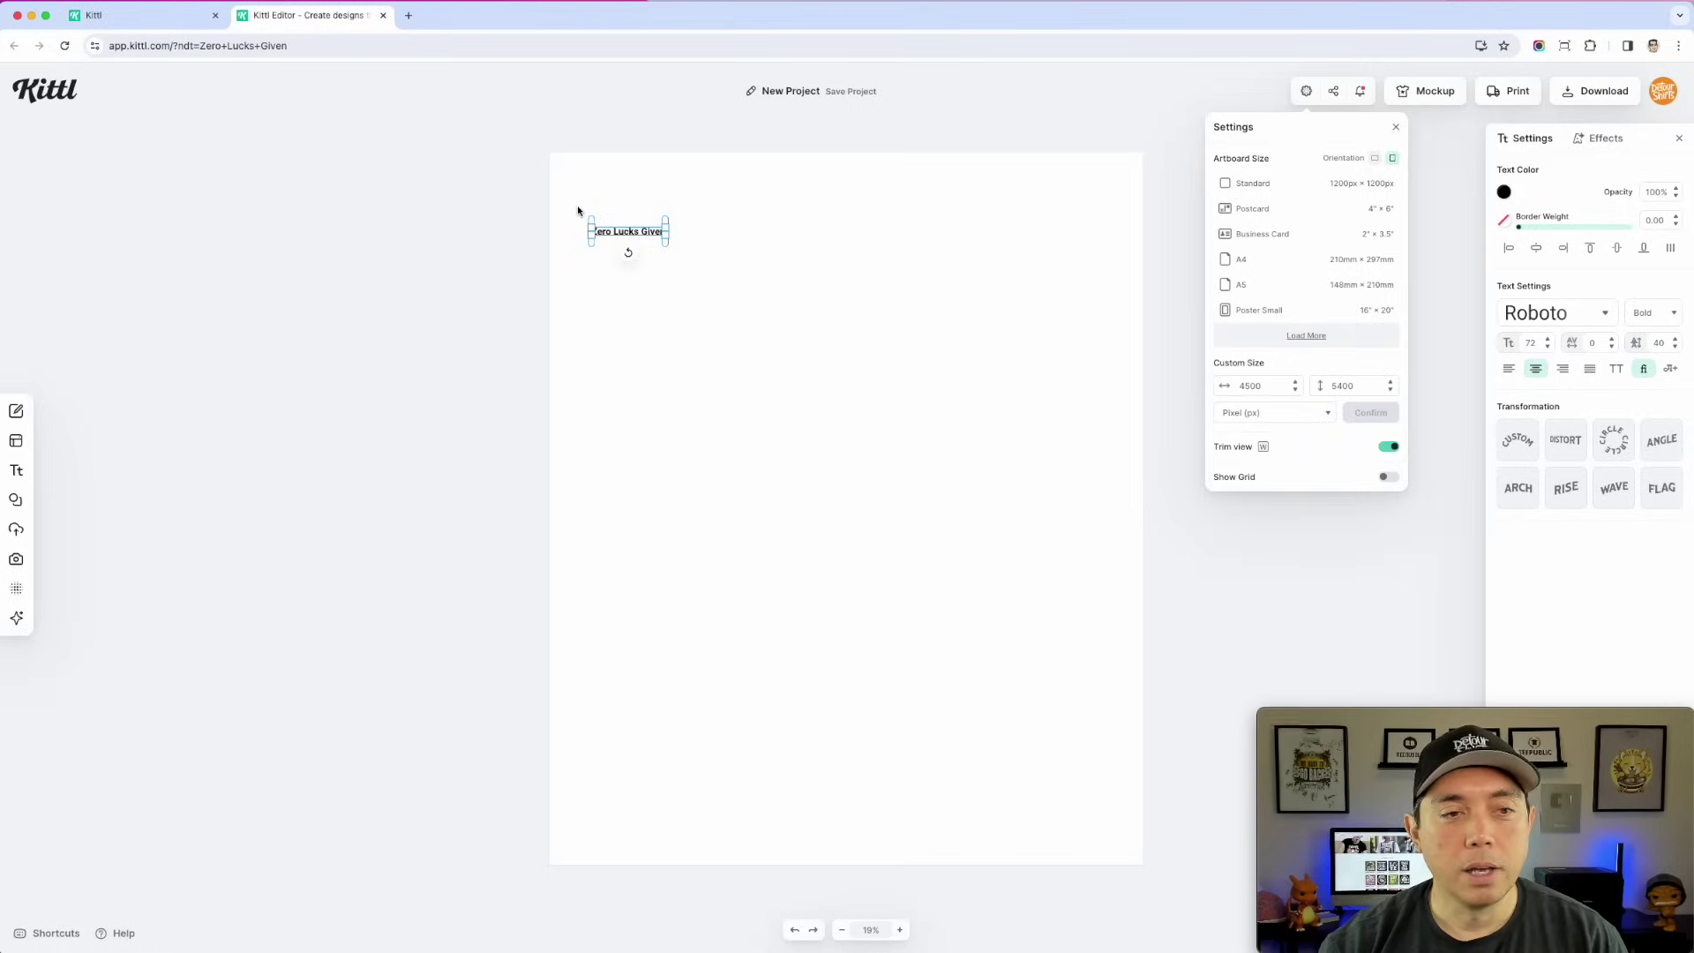
- Enlarge the Zero Lucks Given quote to span the top of the artboard
{"action": "left_click", "coordinate": [577, 210]}
{"action": "left_click", "coordinate": [647, 231]}
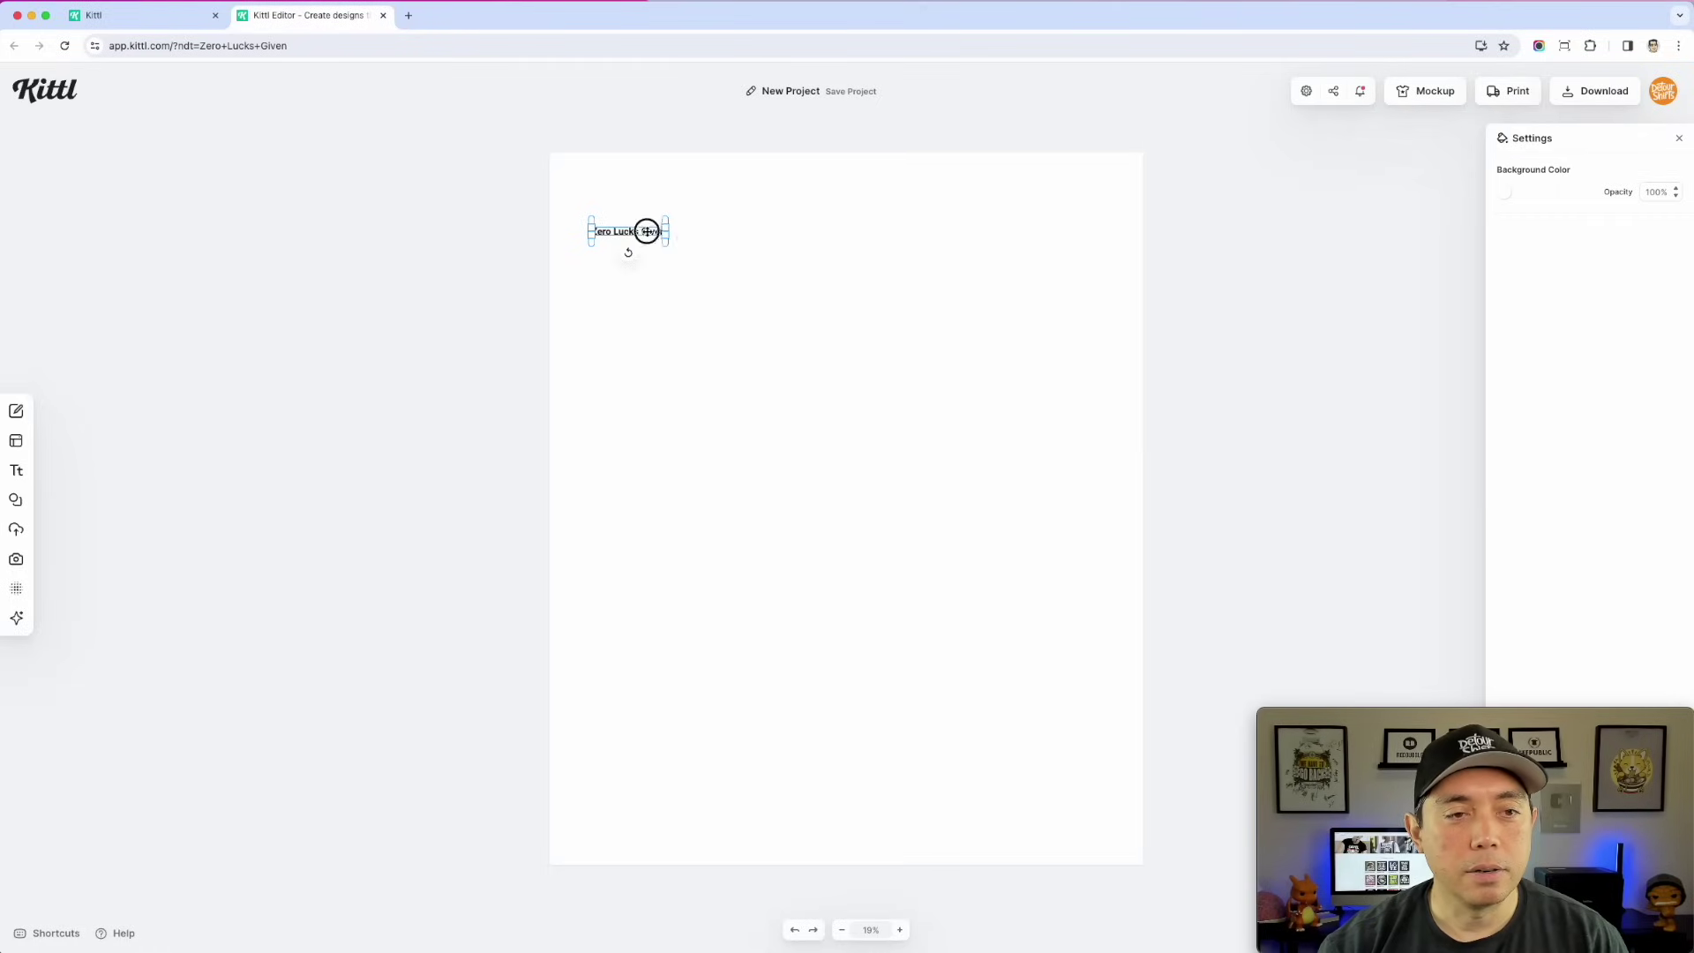
{"action": "left_click_drag", "start_coordinate": [669, 239], "coordinate": [936, 332]}
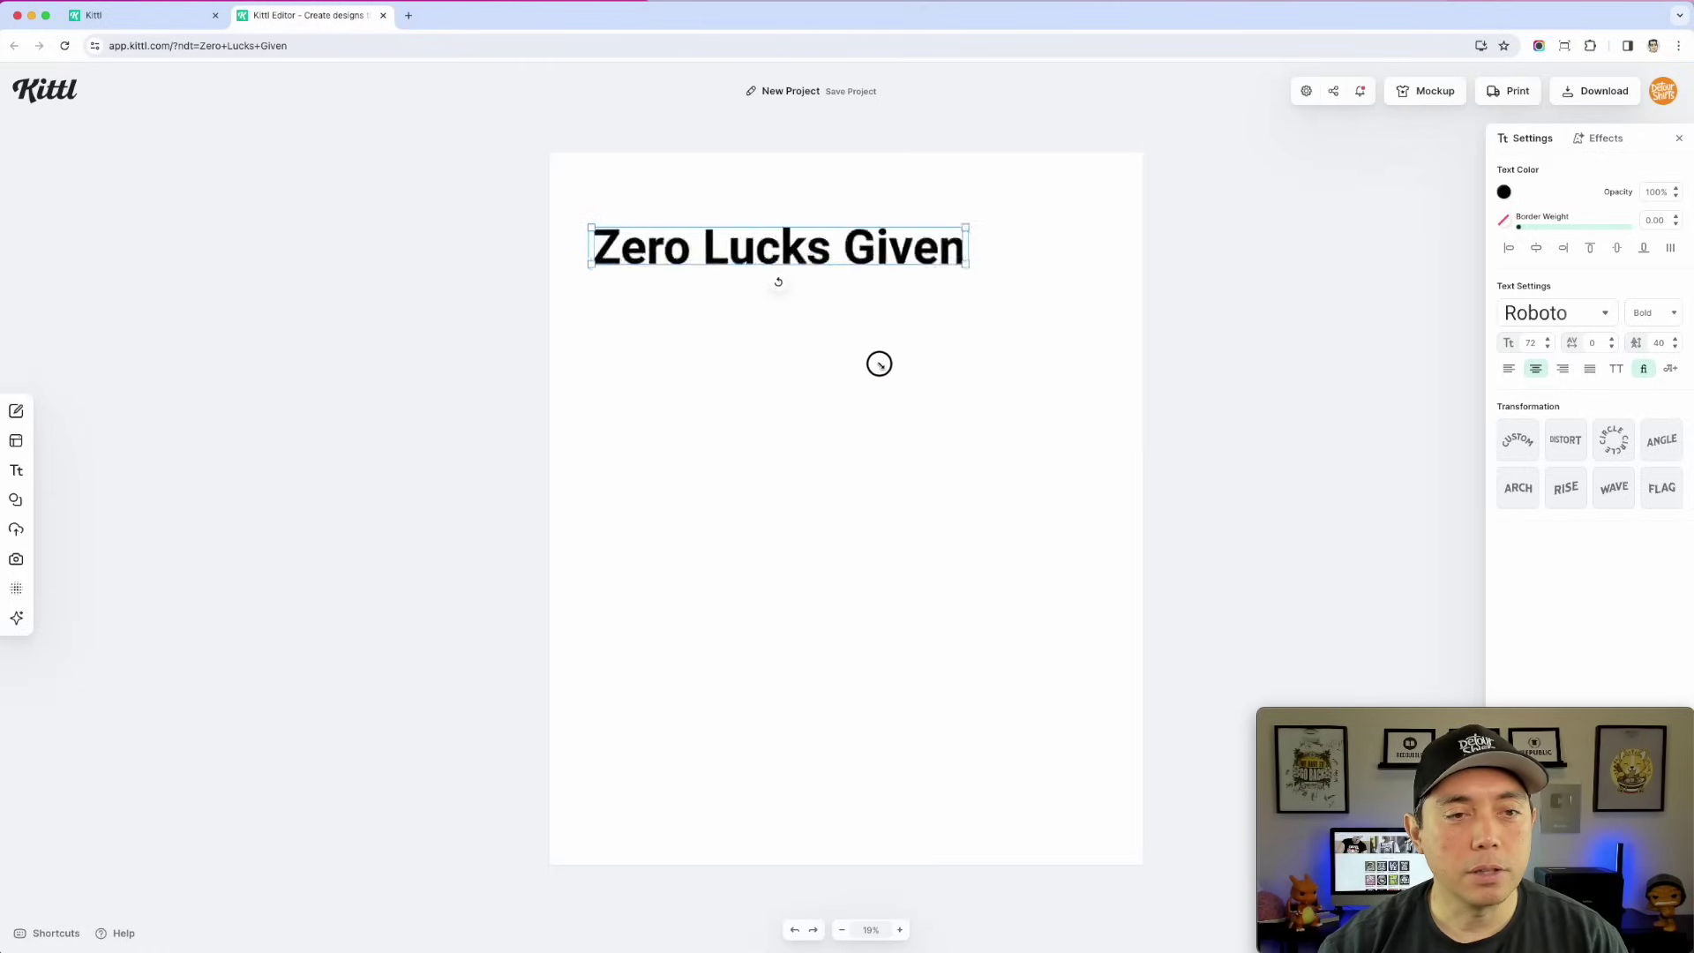
{"action": "left_click_drag", "start_coordinate": [869, 254], "coordinate": [857, 240]}
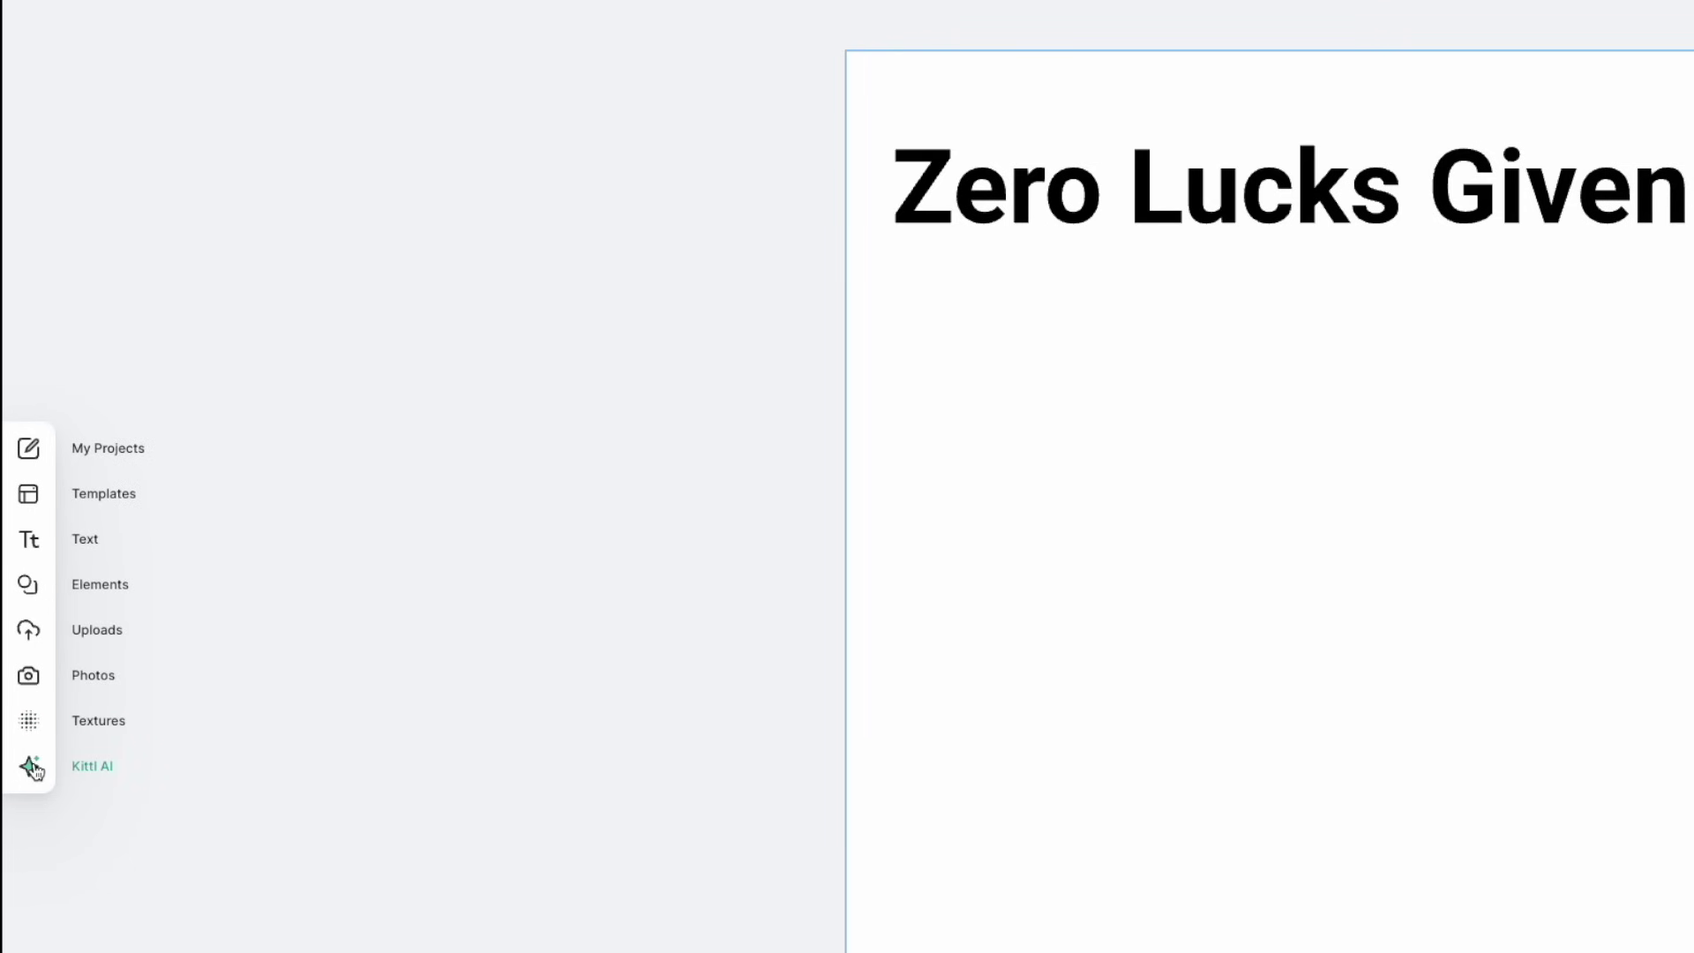
- In Kittl AI, prompt a cute fox in a green top hat with Cartoon clipart style
{"action": "left_click", "coordinate": [30, 767]}
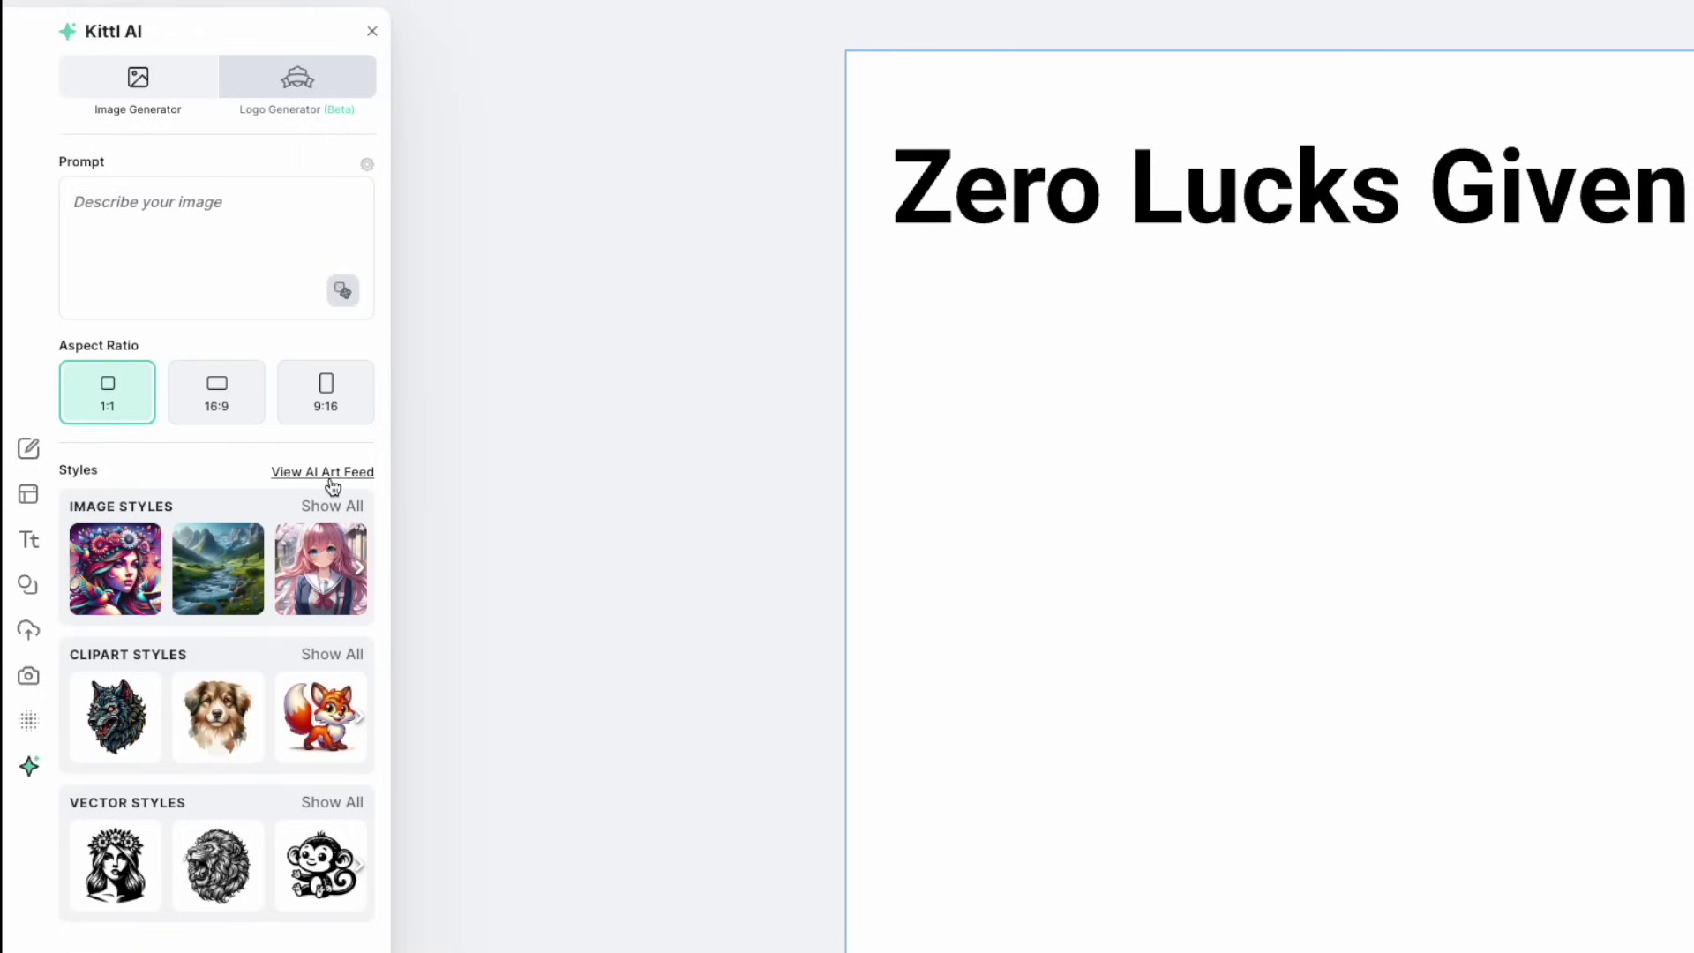
{"action": "left_click", "coordinate": [155, 214]}
{"action": "type", "text": "A cute fox with a green top hat for st"}
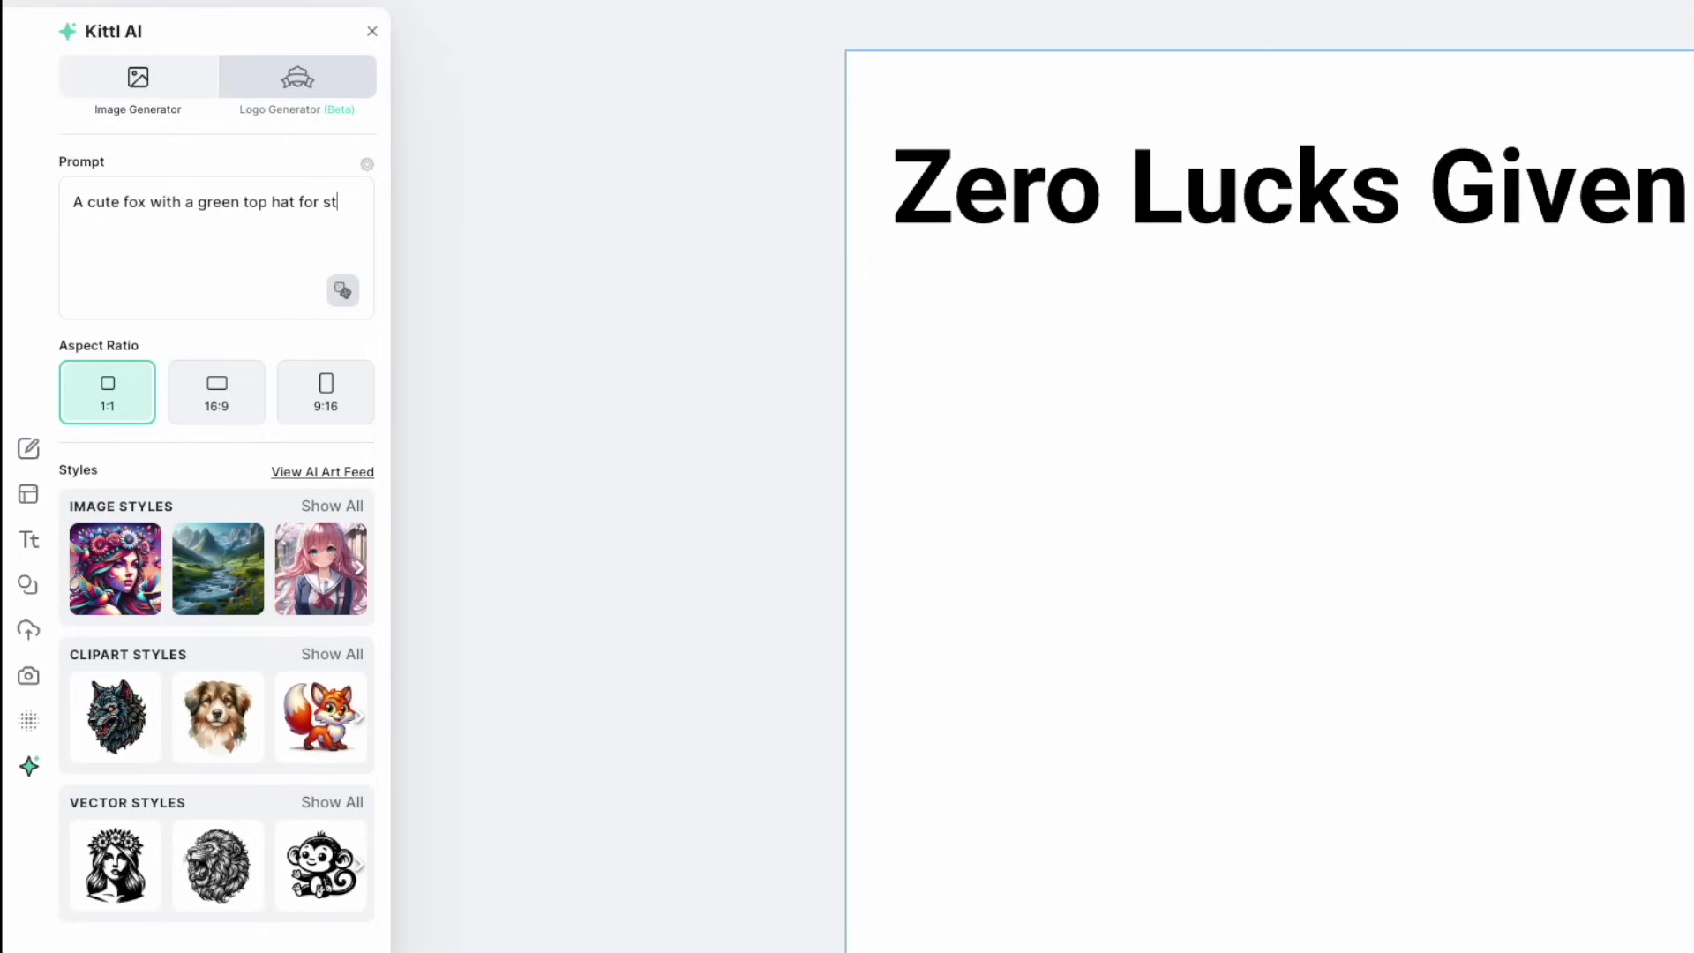
{"action": "type", "text": " patrick's day"}
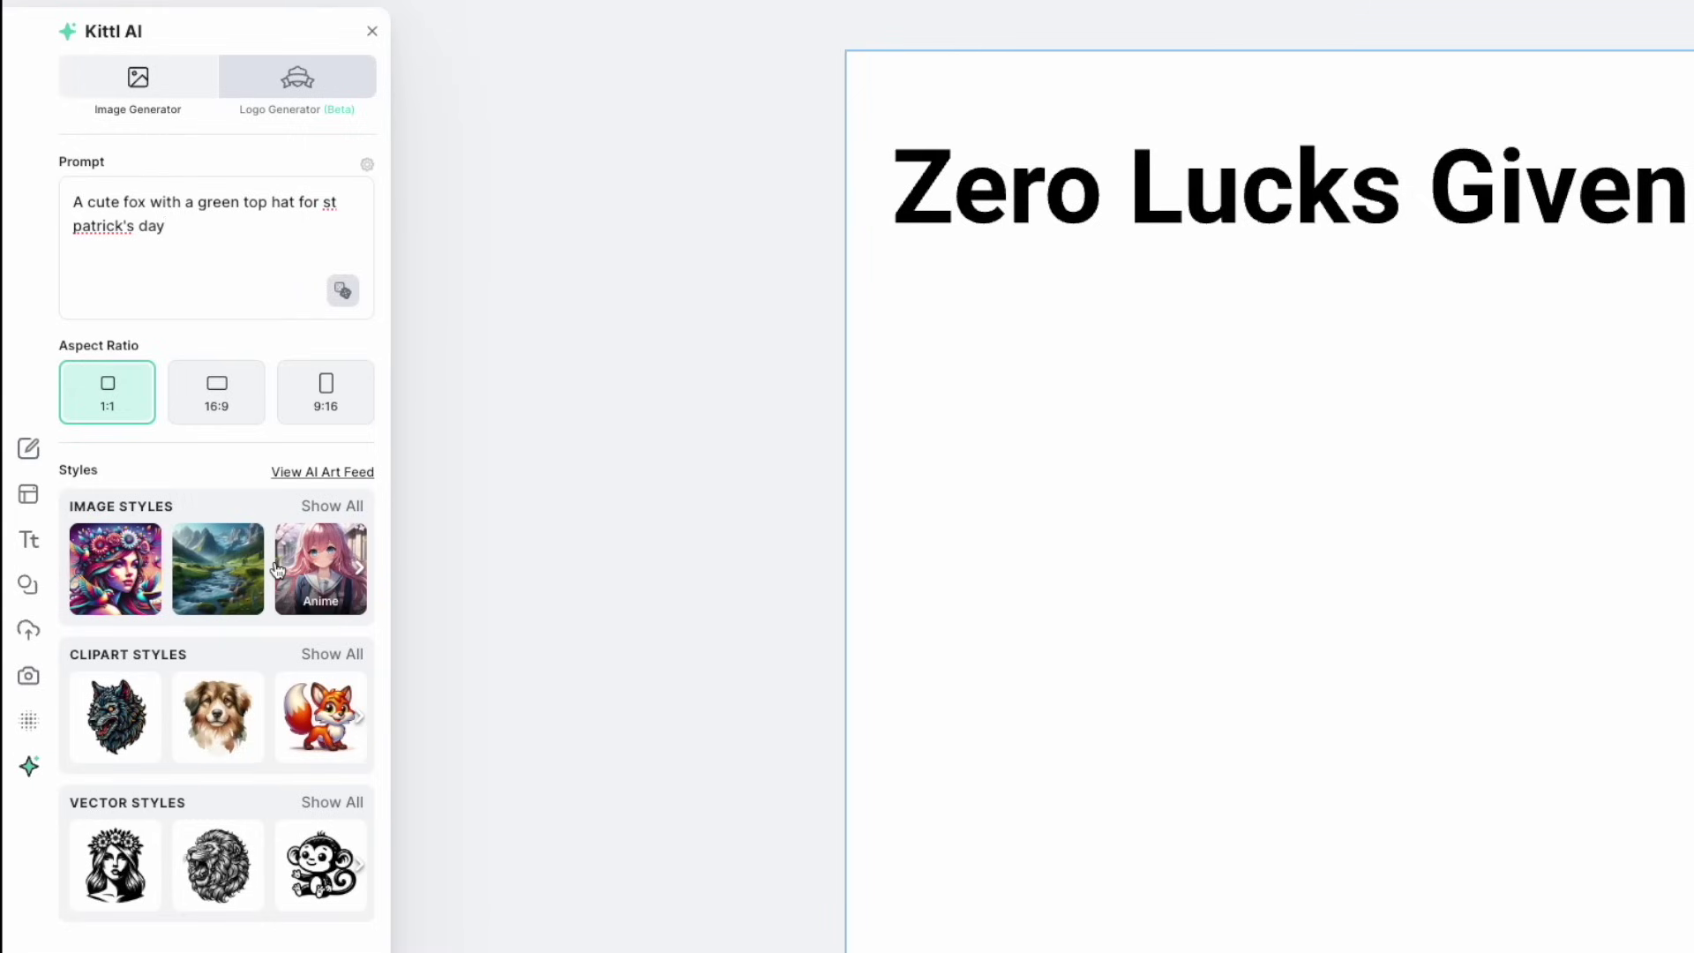
{"action": "left_click", "coordinate": [331, 655]}
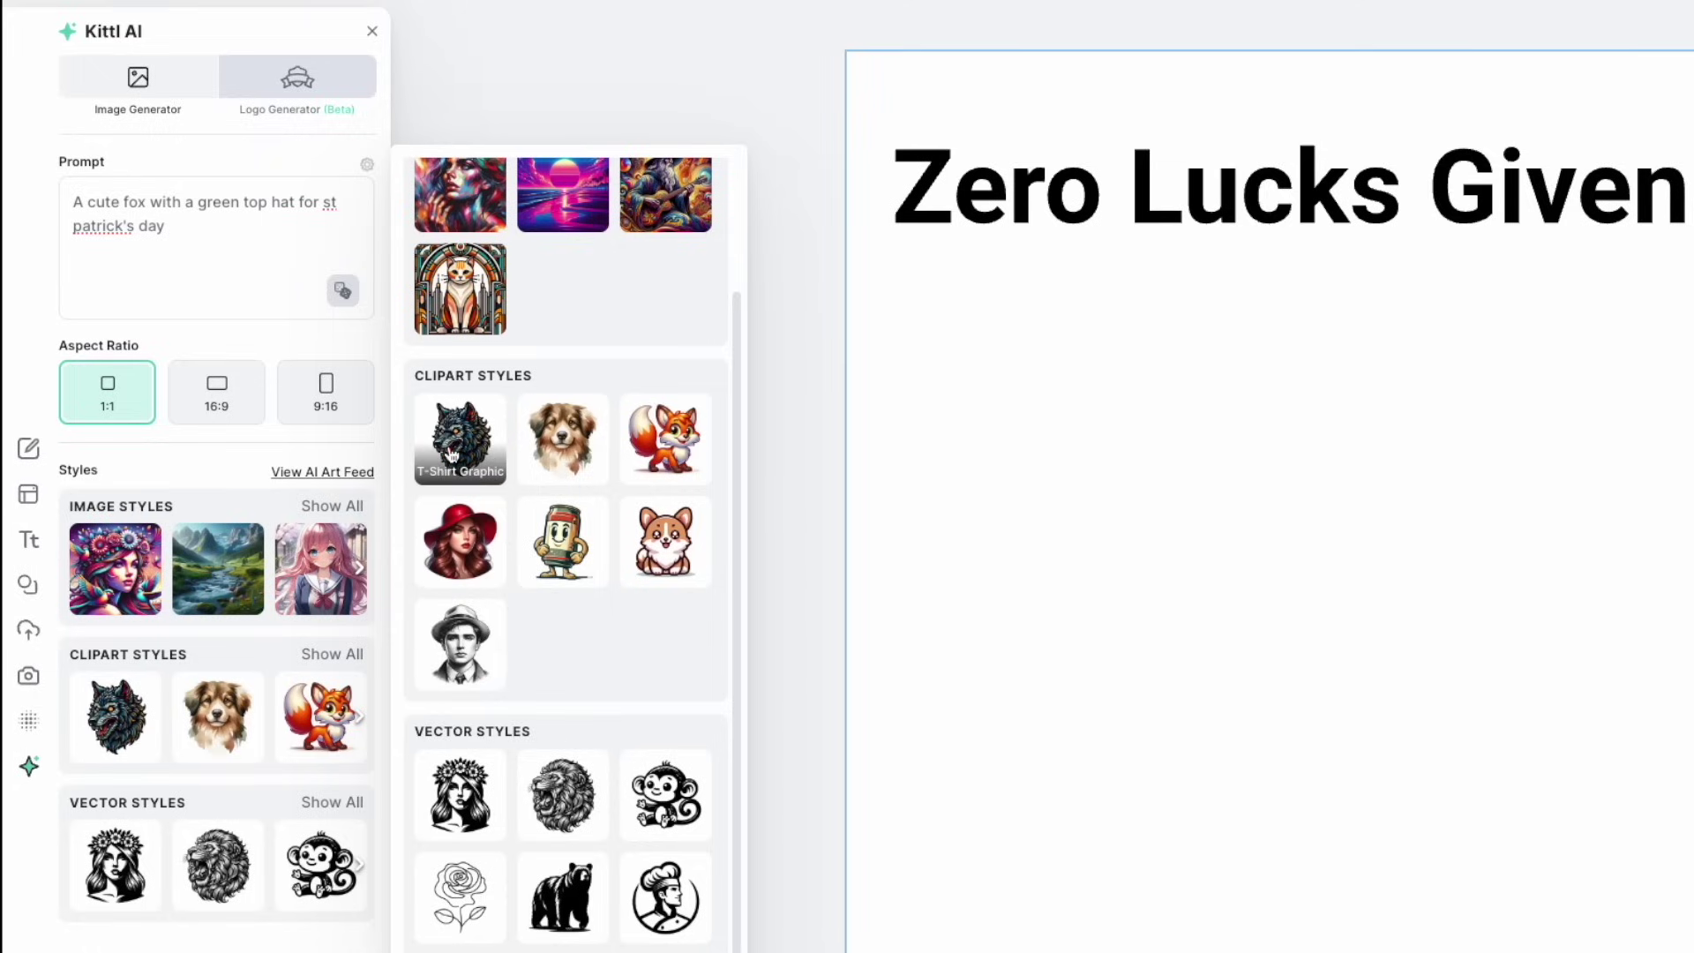
{"action": "left_click", "coordinate": [669, 441]}
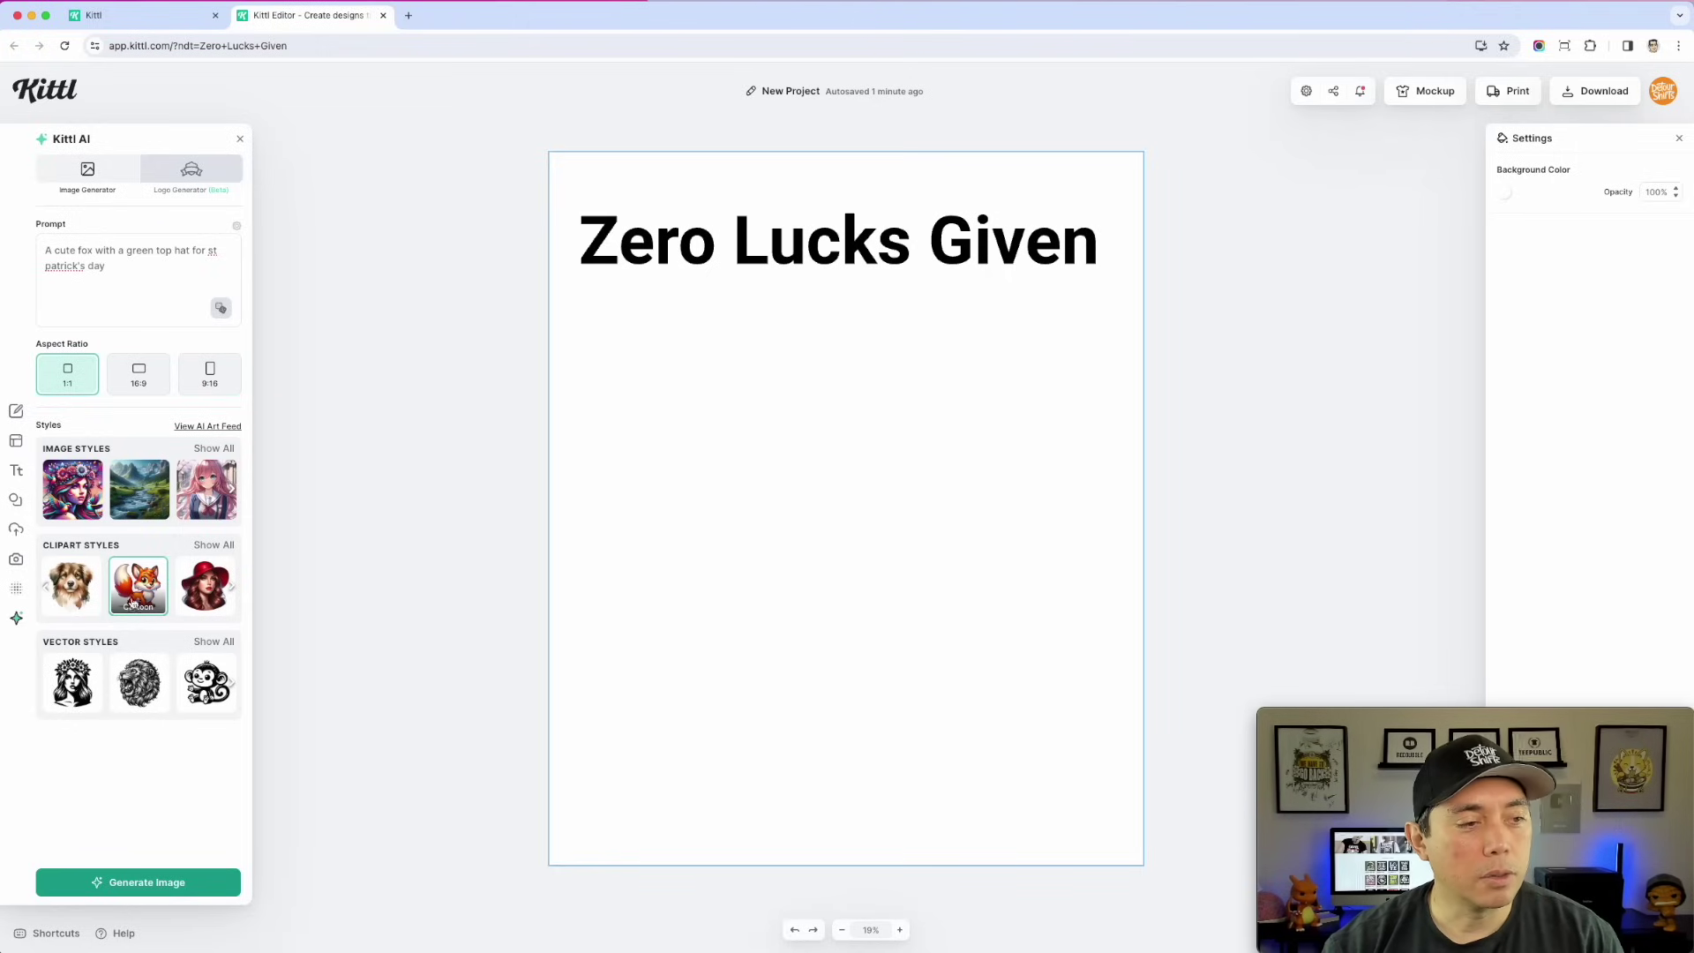
- Generate the top-hatted cartoon fox and place it enlarged below the title
{"action": "left_click", "coordinate": [174, 874]}
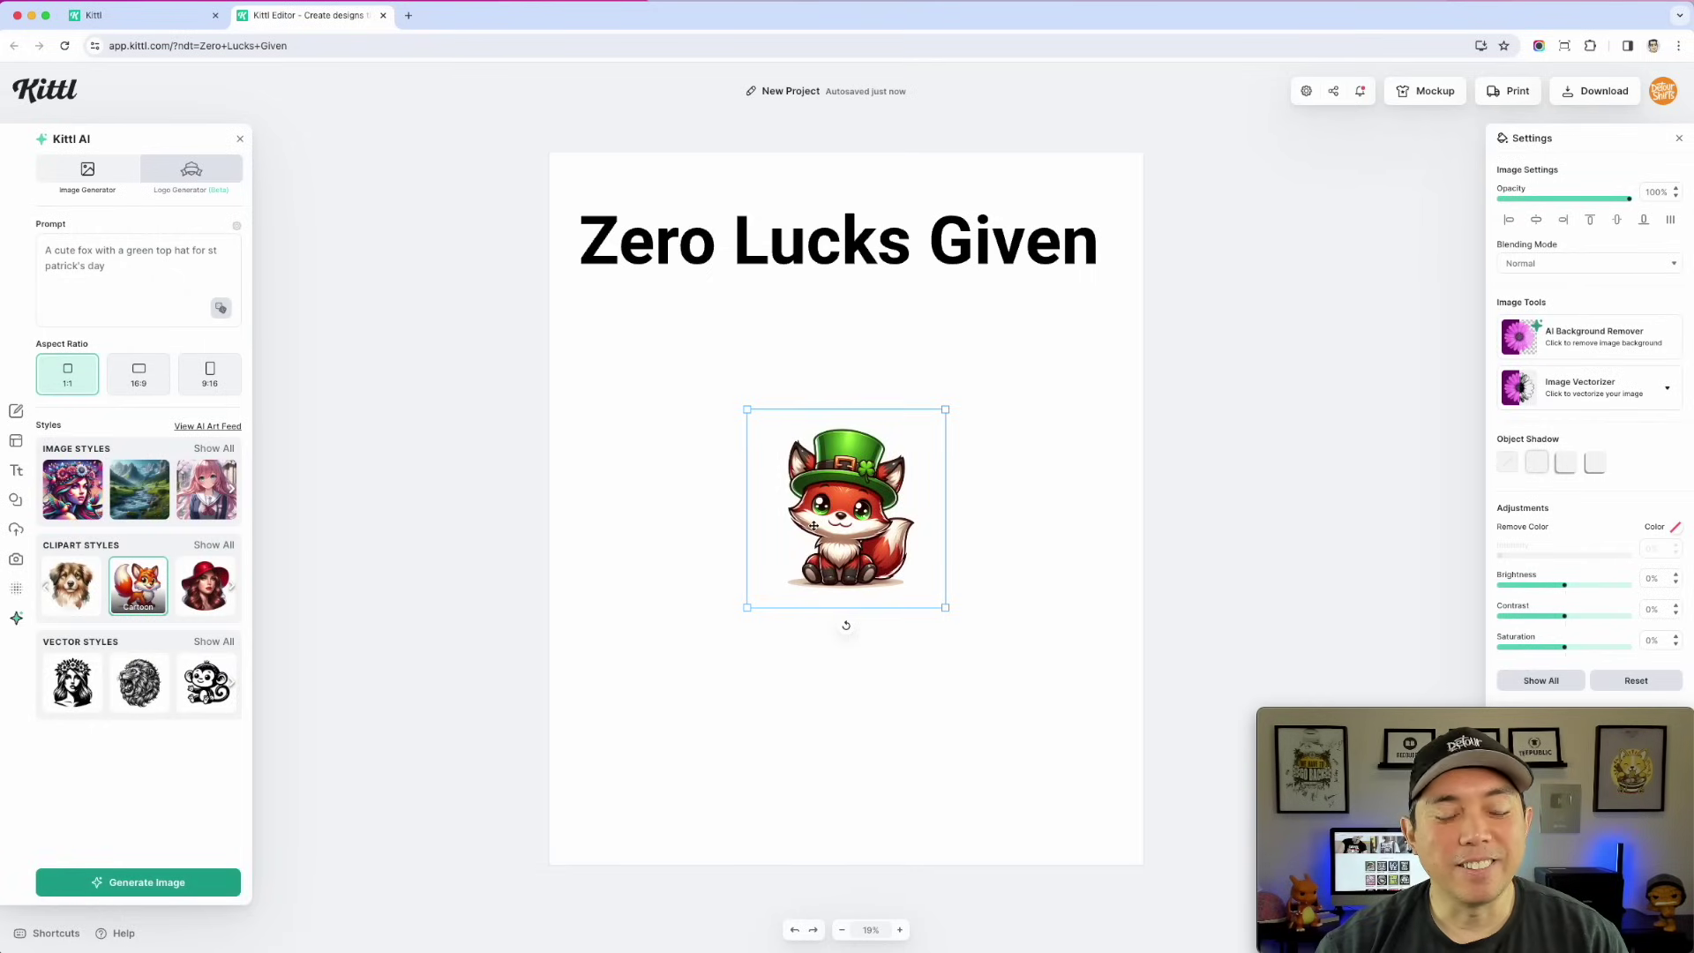
{"action": "mouse_move", "coordinate": [876, 522]}
{"action": "left_mouse_down"}
{"action": "mouse_move", "coordinate": [789, 515]}
{"action": "mouse_move", "coordinate": [1090, 795]}
{"action": "left_mouse_up"}
{"action": "mouse_move", "coordinate": [888, 580]}
{"action": "left_mouse_down"}
{"action": "mouse_move", "coordinate": [847, 538]}
{"action": "mouse_move", "coordinate": [874, 534]}
{"action": "left_mouse_up"}
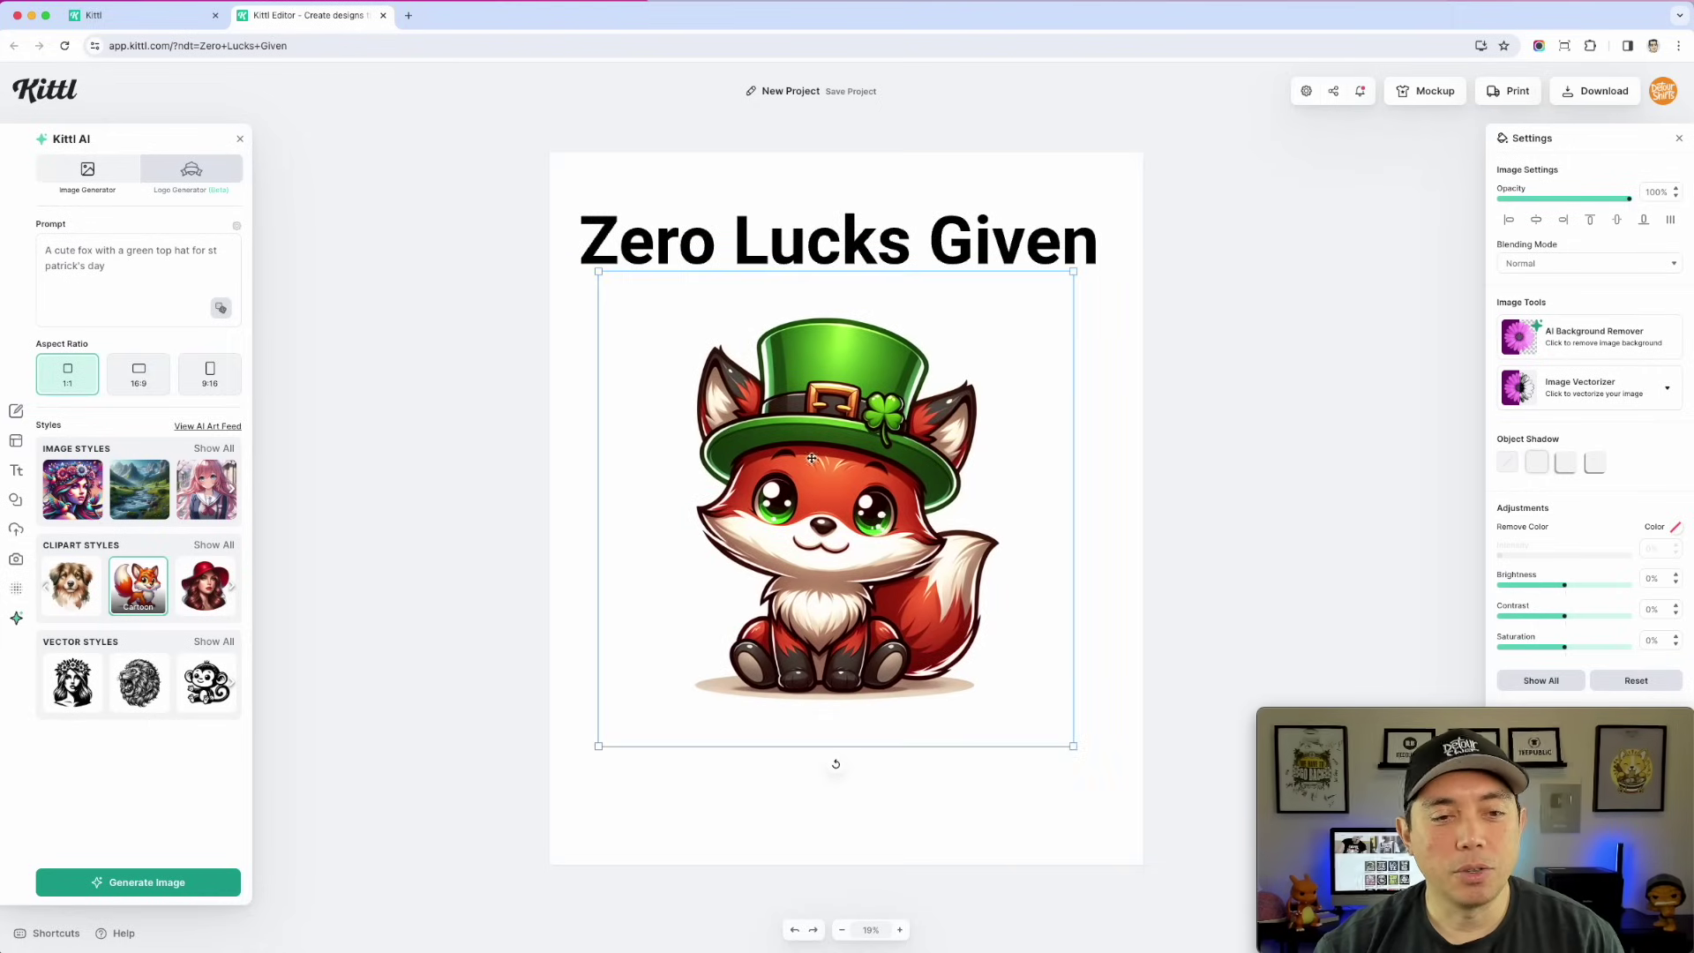
{"action": "mouse_move", "coordinate": [812, 459]}
{"action": "left_mouse_down"}
{"action": "mouse_move", "coordinate": [826, 387]}
{"action": "mouse_move", "coordinate": [824, 501]}
{"action": "left_mouse_up"}
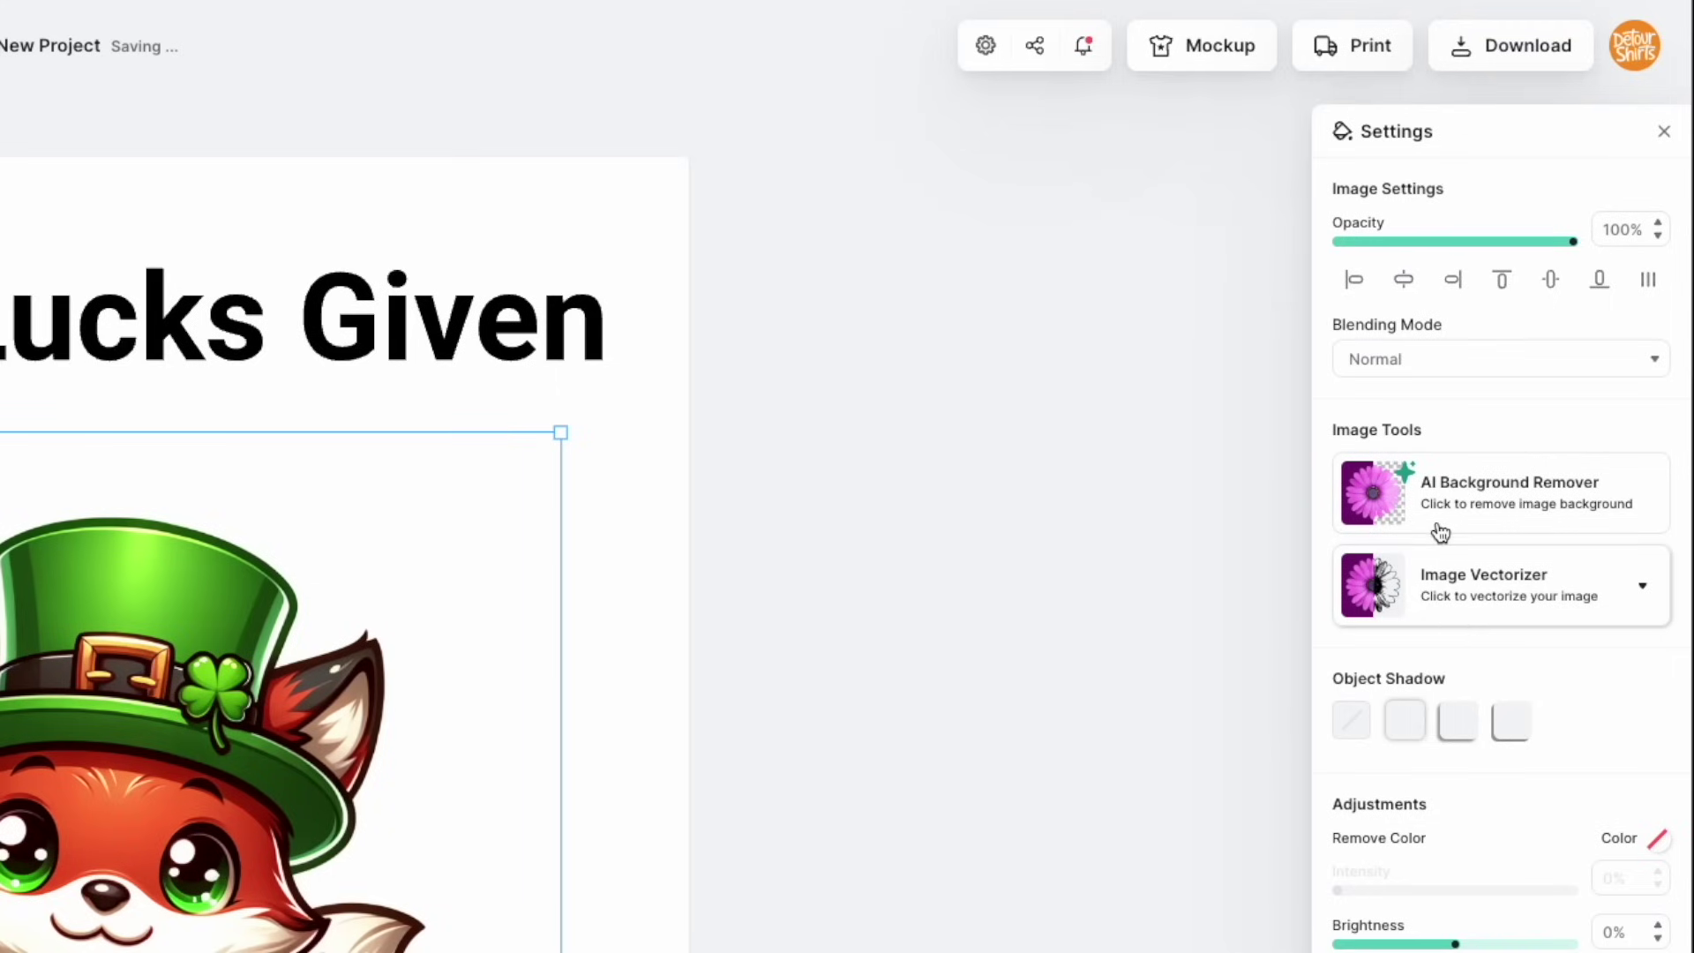
- Remove the fox's background with AI Background Remover and reposition it below the title
{"action": "left_click", "coordinate": [1536, 521]}
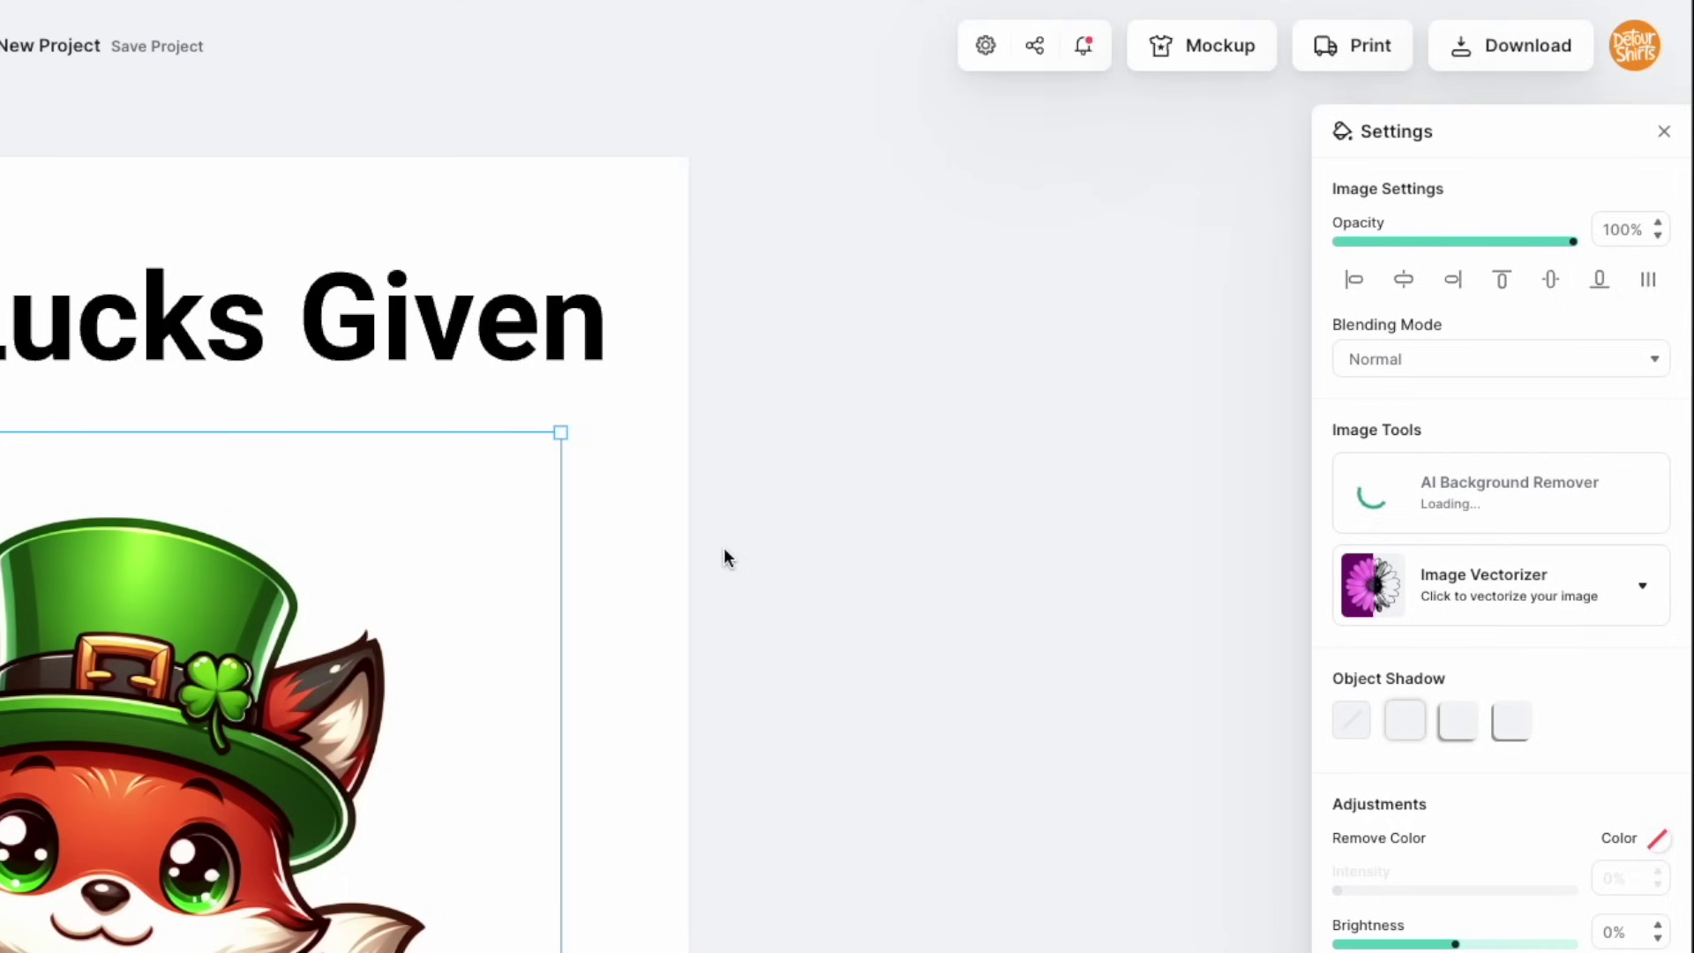
{"action": "left_click_drag", "start_coordinate": [252, 801], "coordinate": [209, 650]}
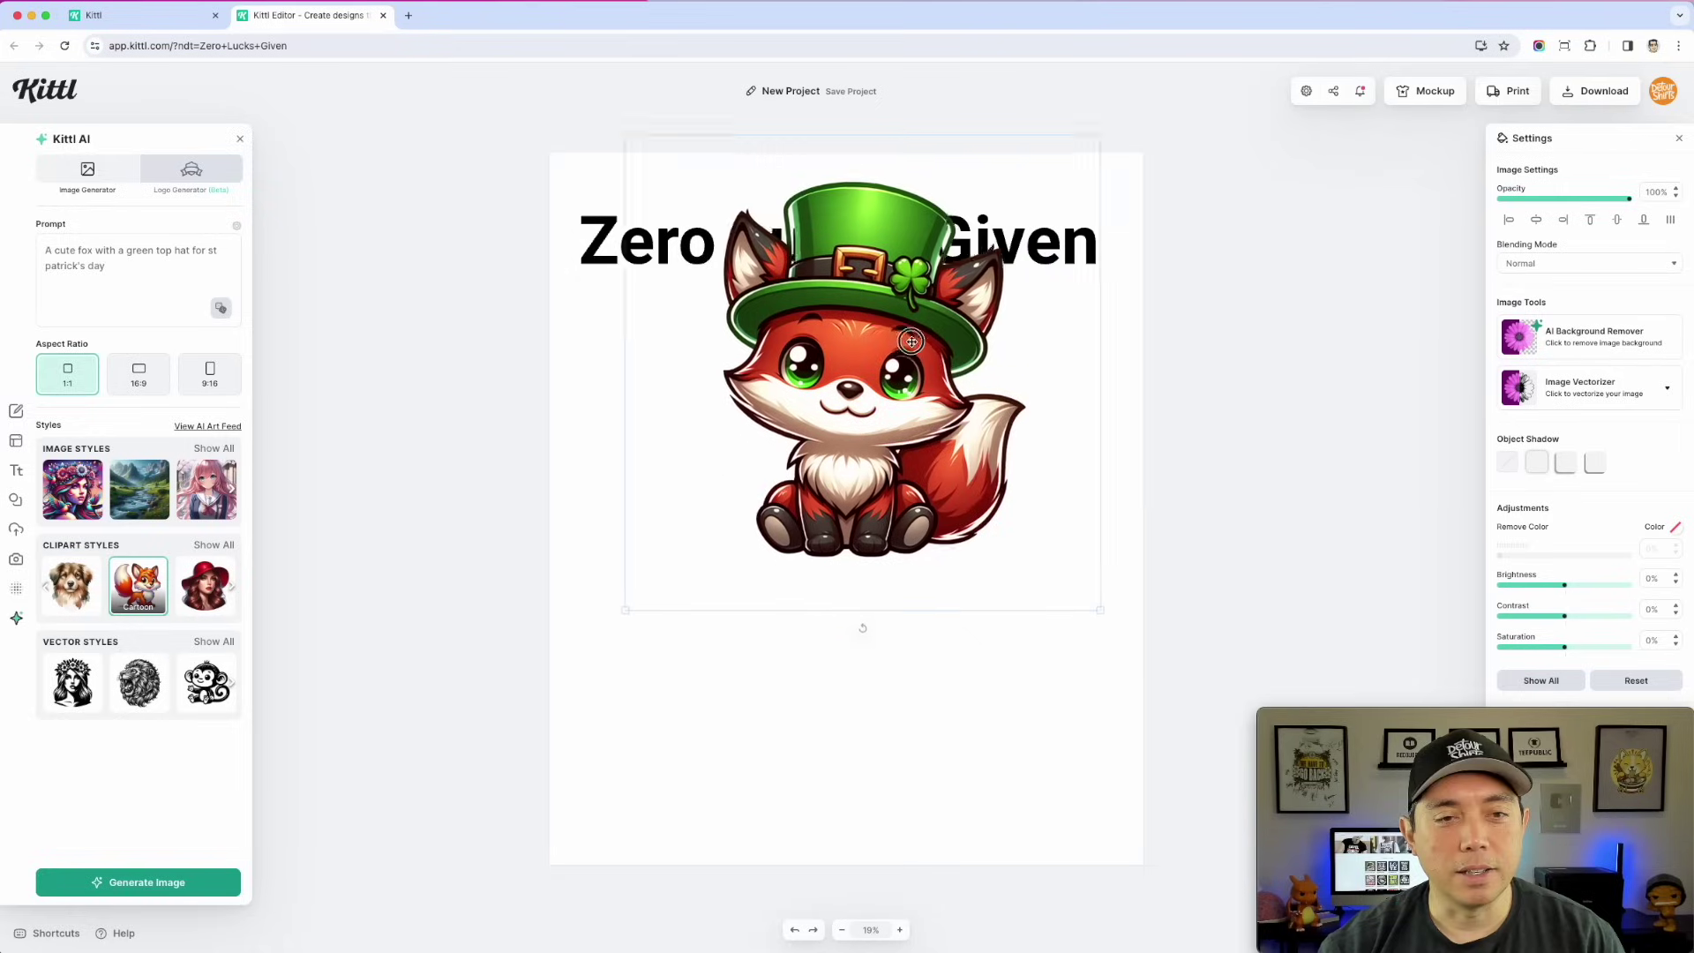
{"action": "left_click_drag", "start_coordinate": [878, 437], "coordinate": [983, 695]}
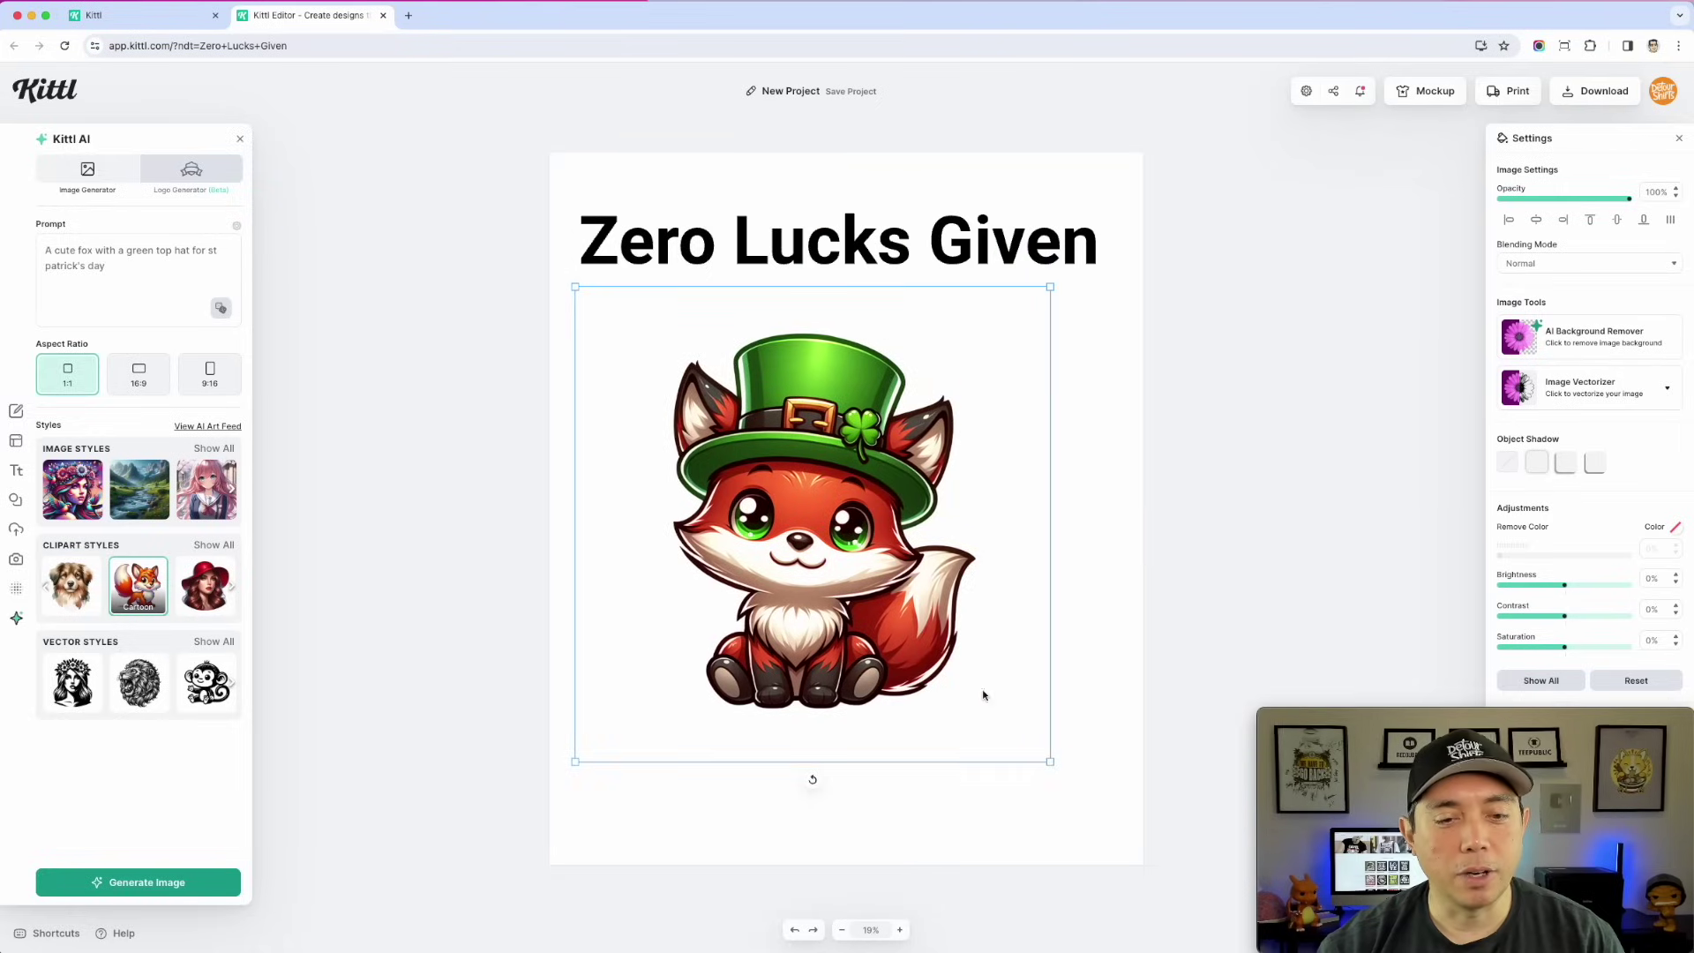
- Enlarge the fox further and recentre it beneath the title
{"action": "left_click", "coordinate": [1049, 756]}
{"action": "left_click", "coordinate": [971, 680]}
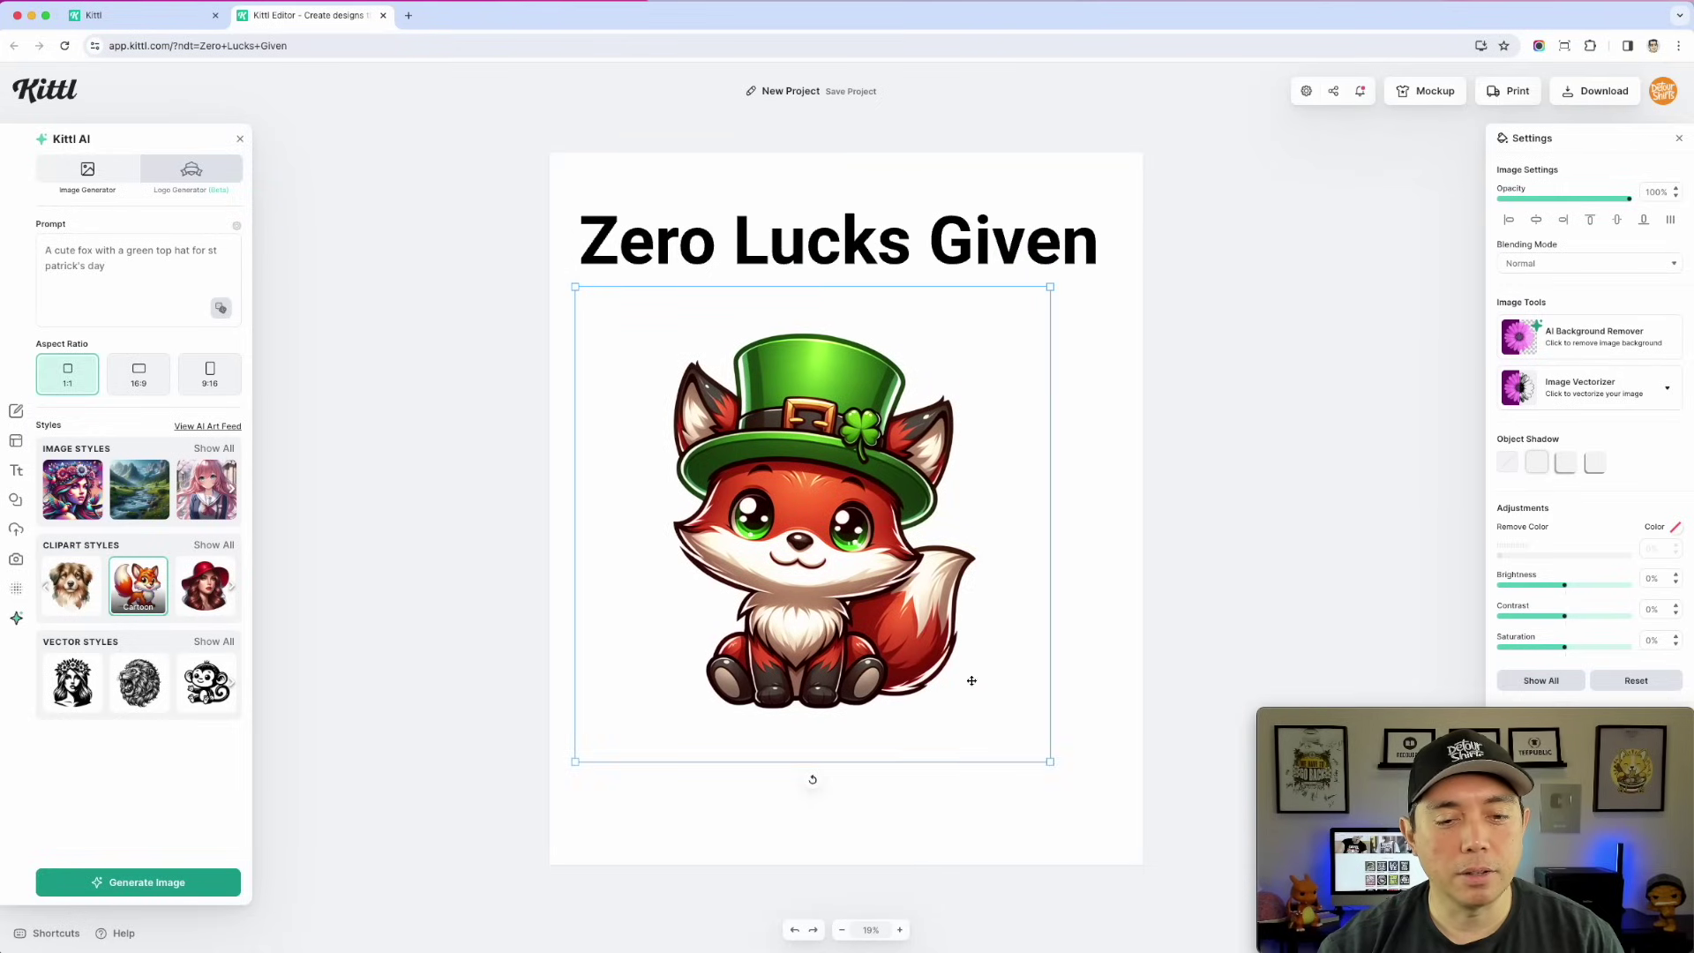
{"action": "left_click_drag", "start_coordinate": [1050, 755], "coordinate": [1116, 795]}
{"action": "left_click", "coordinate": [925, 597]}
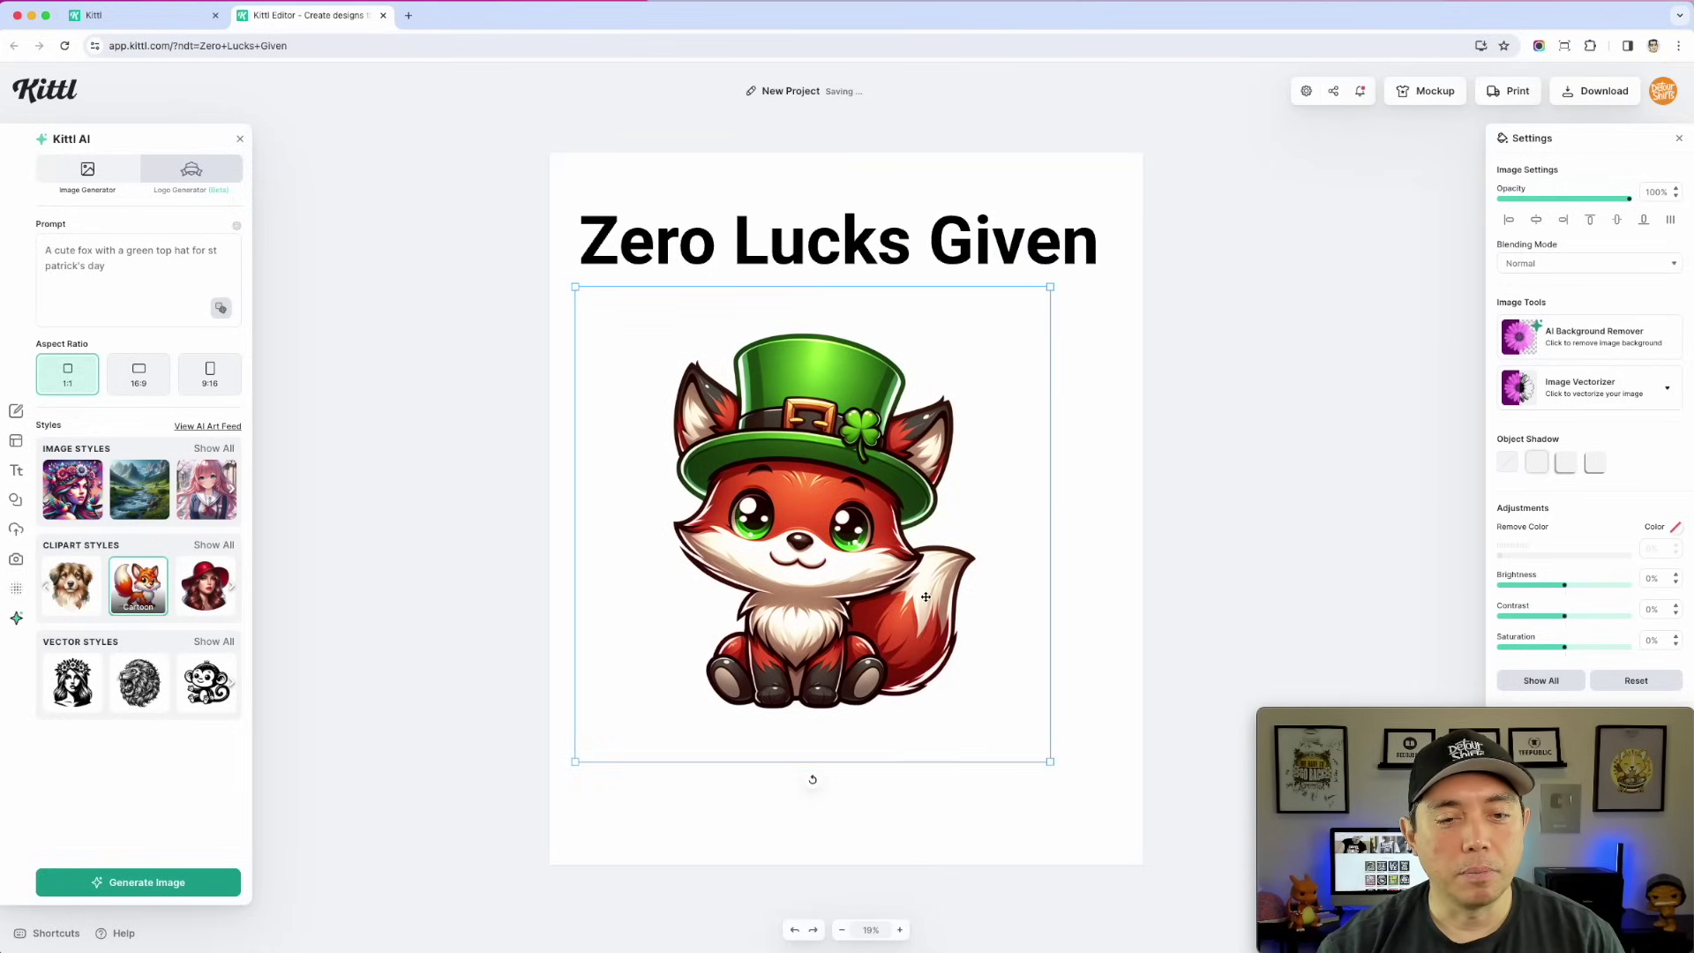
{"action": "left_click_drag", "start_coordinate": [1053, 766], "coordinate": [1135, 840]}
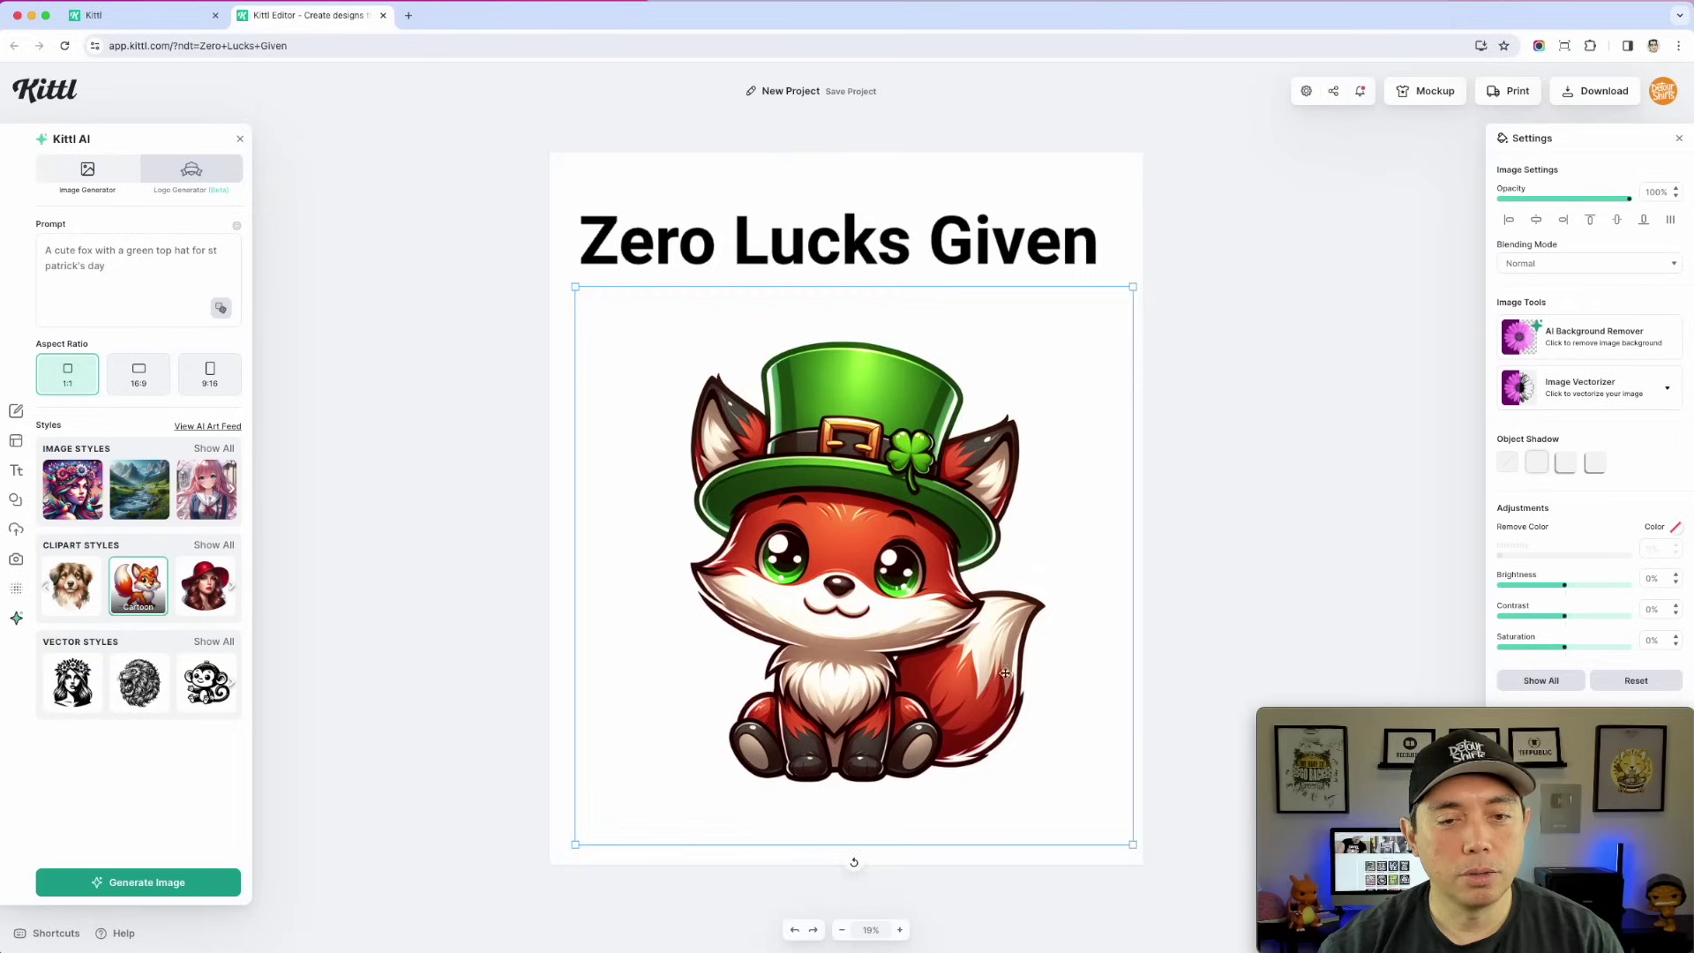
{"action": "left_click_drag", "start_coordinate": [920, 589], "coordinate": [902, 541]}
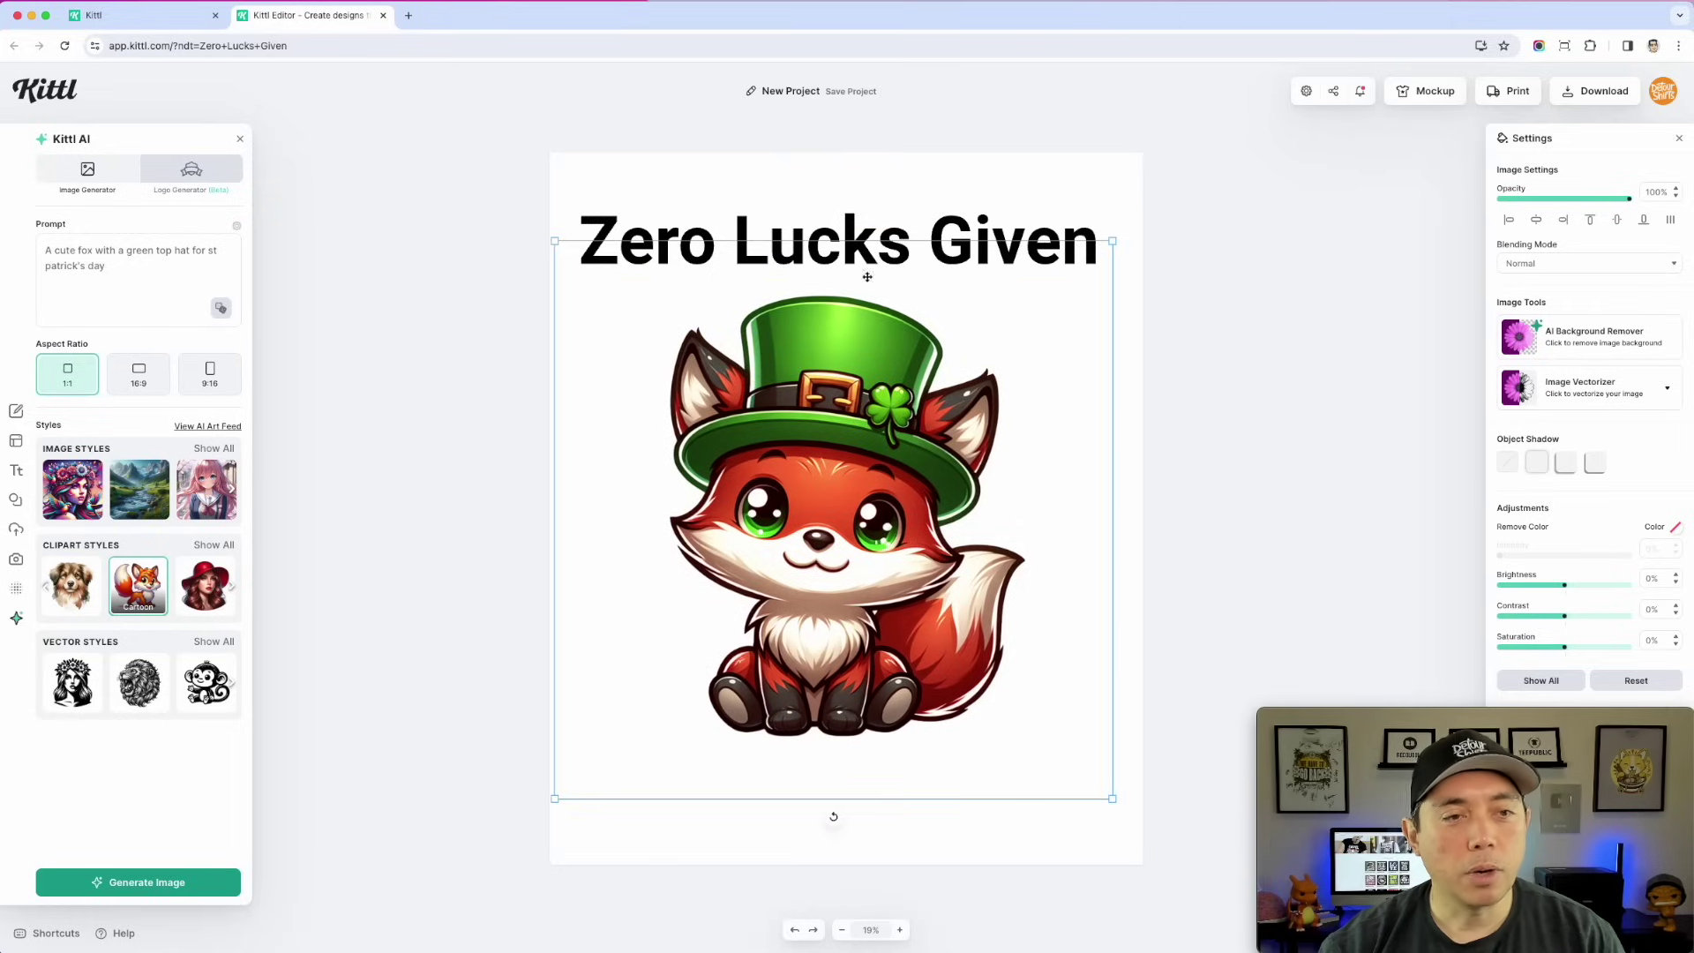
{"action": "left_click", "coordinate": [597, 171]}
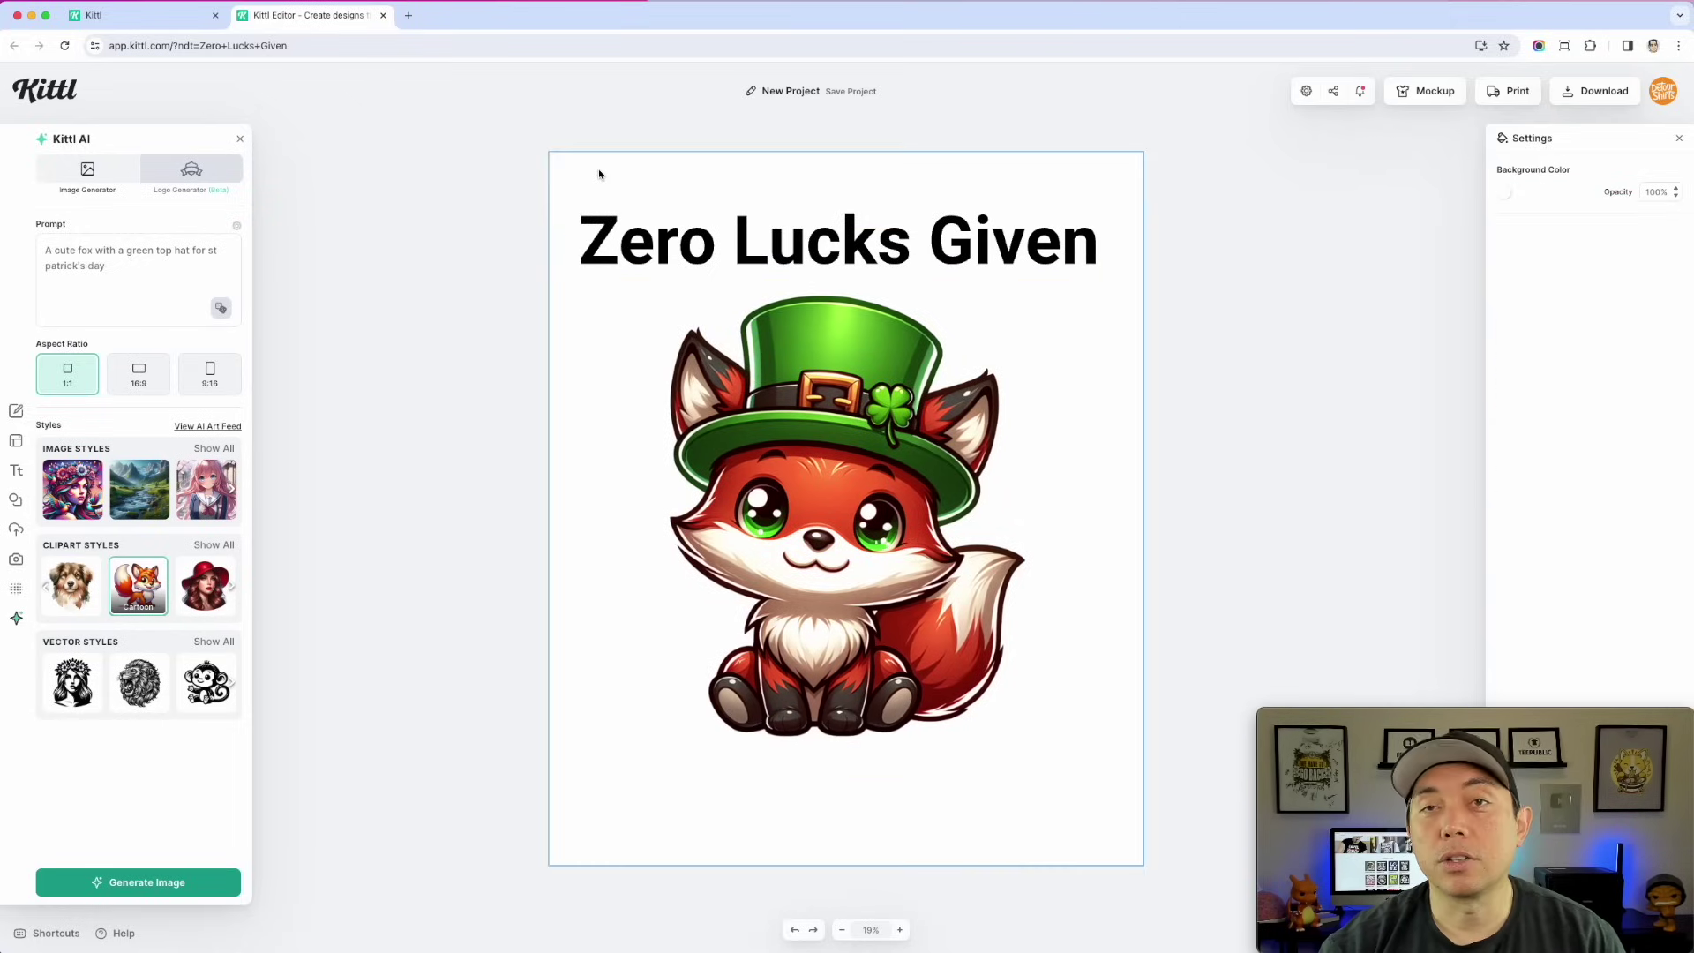
- Set the canvas background to a bright green solid color
{"action": "left_click", "coordinate": [1506, 194]}
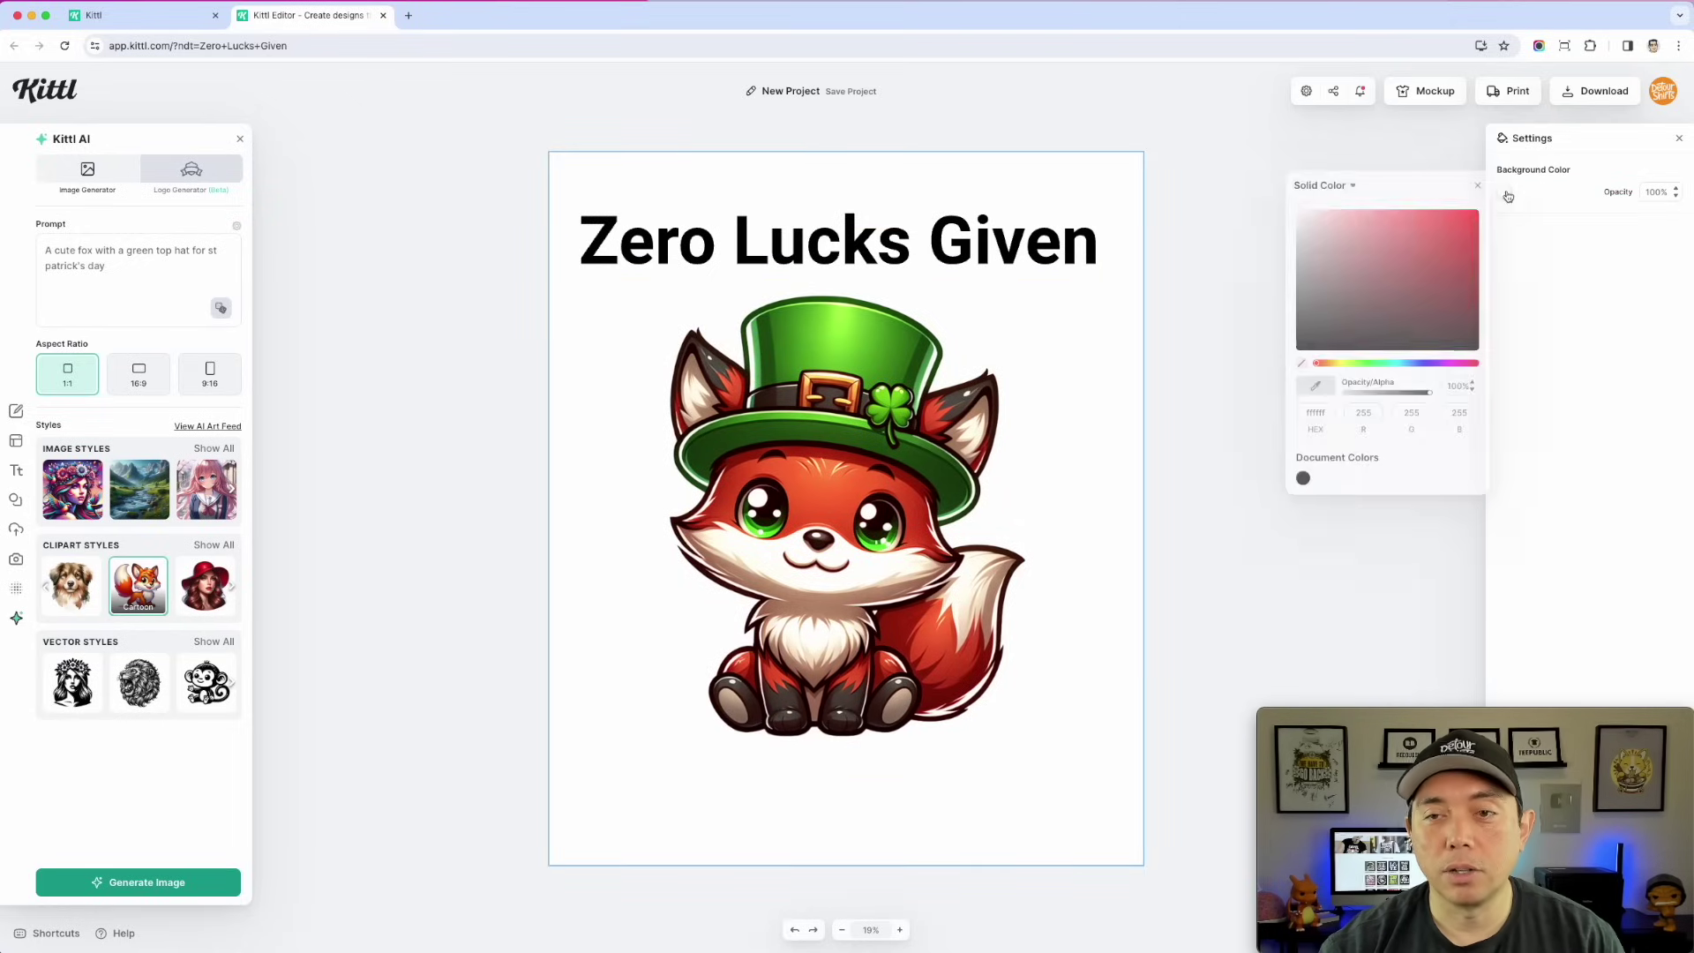
{"action": "left_click", "coordinate": [1371, 364]}
{"action": "left_click_drag", "start_coordinate": [1456, 254], "coordinate": [1457, 247]}
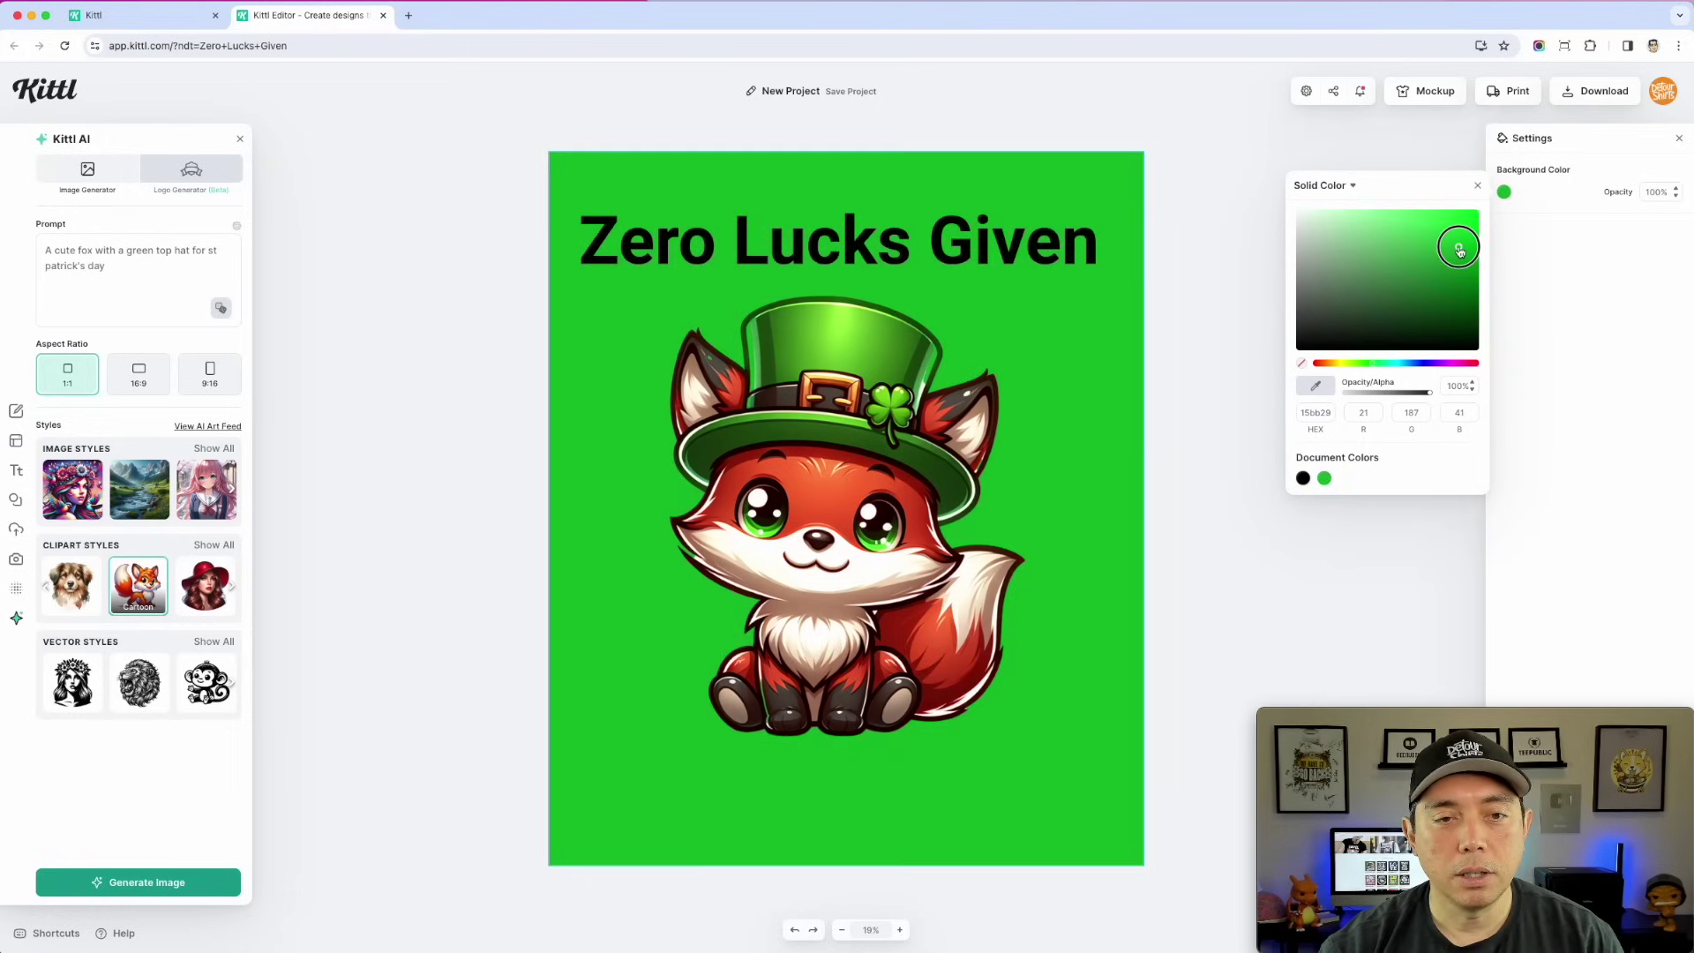
{"action": "left_click", "coordinate": [896, 114]}
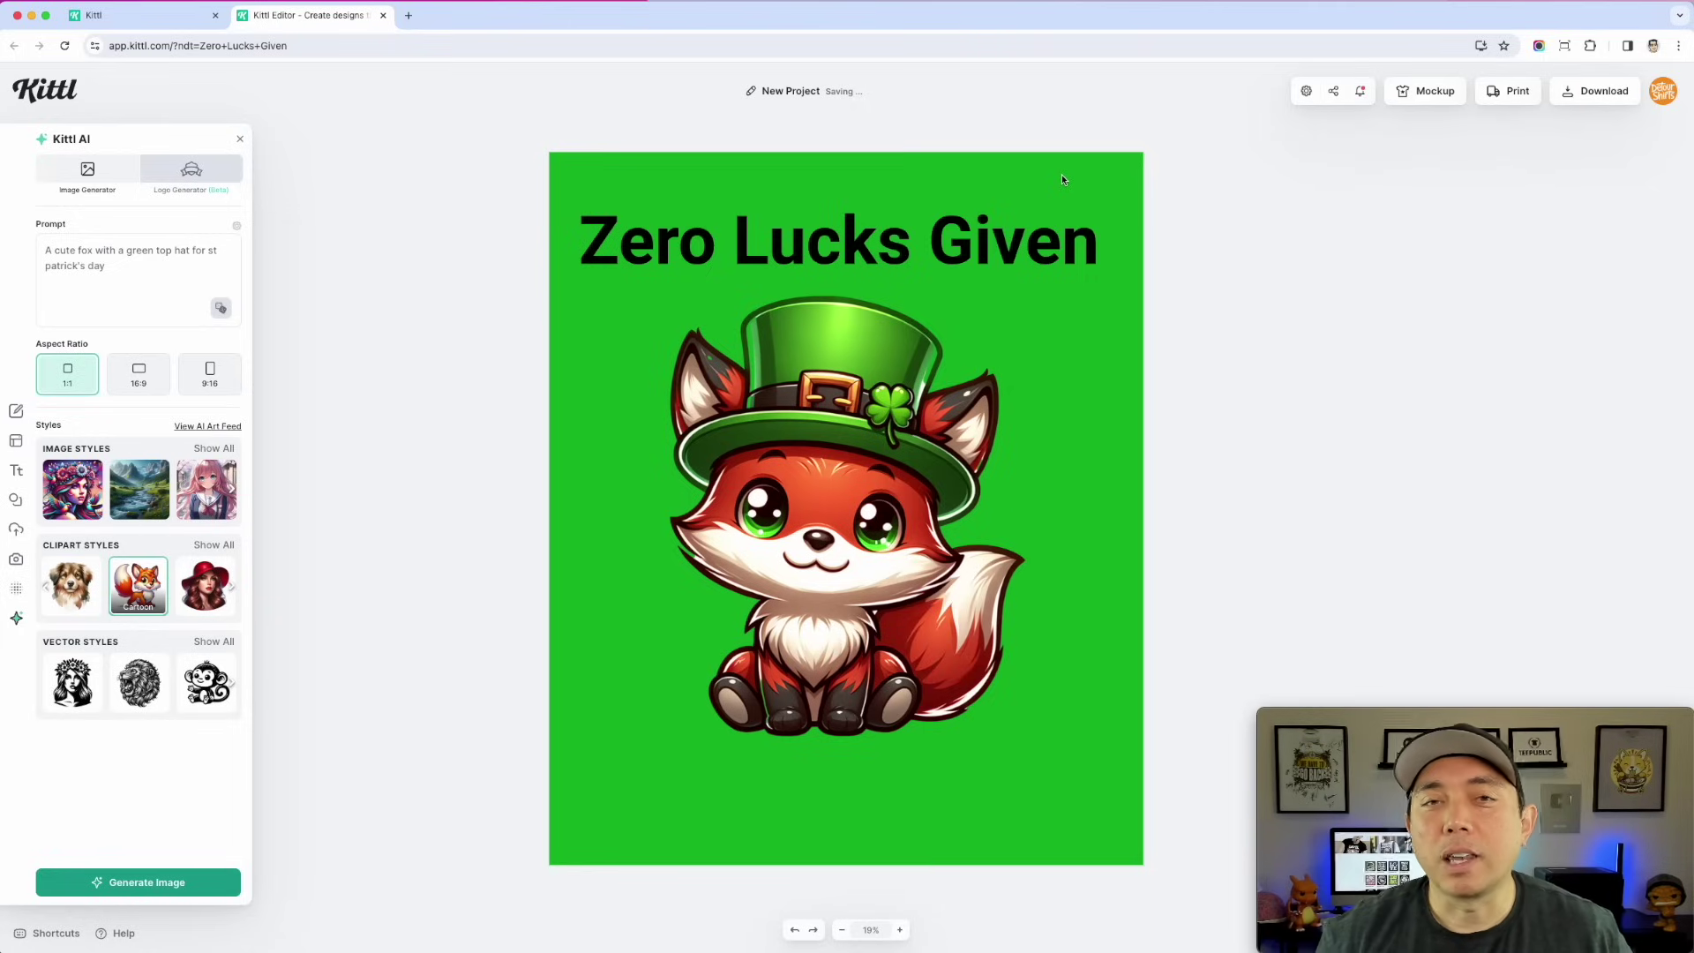
- Nudge the Zero Lucks Given title slightly right and up
{"action": "left_click", "coordinate": [918, 504]}
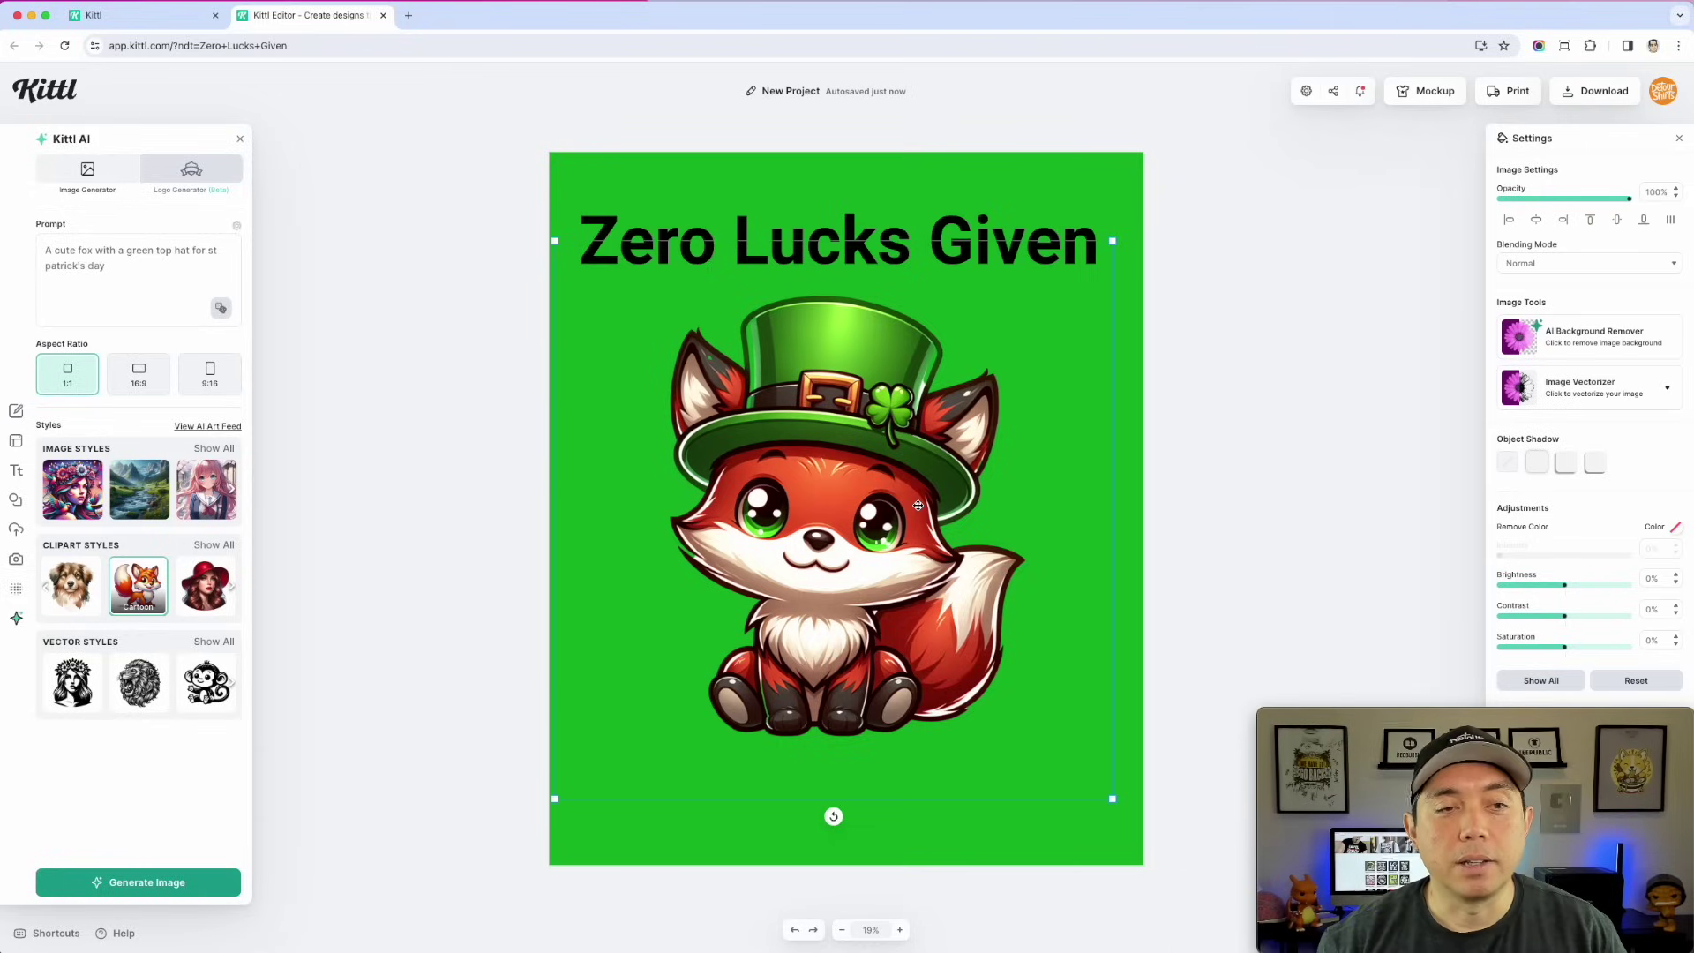
{"action": "left_click", "coordinate": [982, 228]}
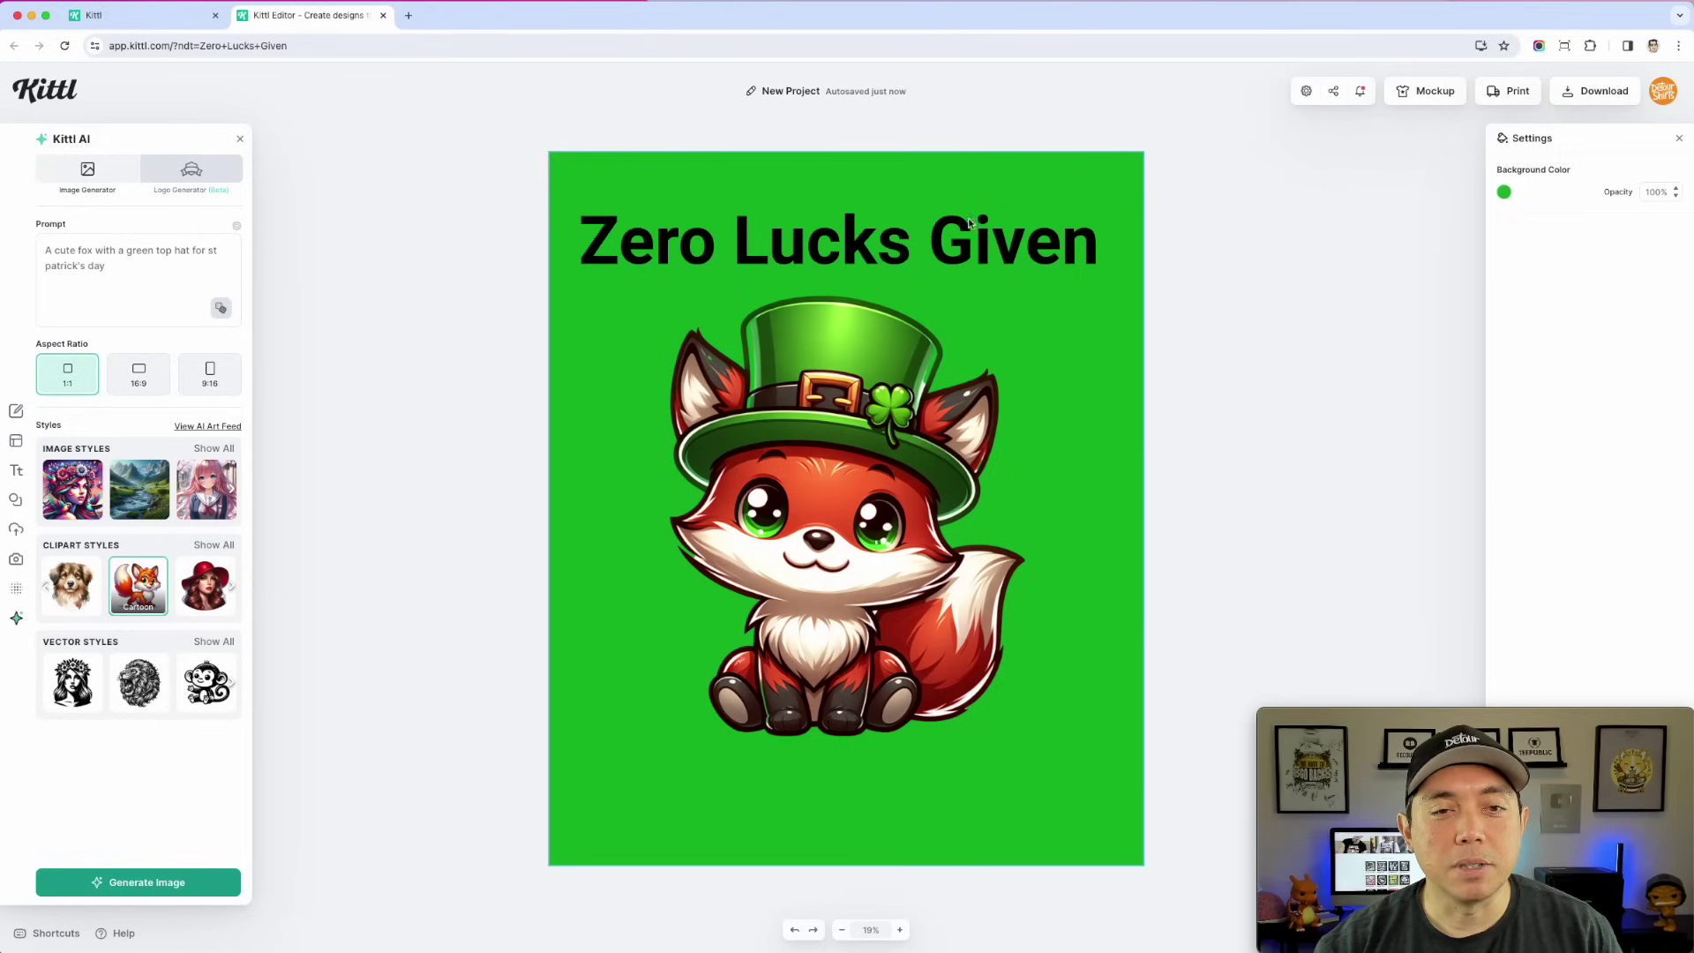
{"action": "left_click", "coordinate": [964, 224]}
{"action": "left_click_drag", "start_coordinate": [958, 223], "coordinate": [978, 212]}
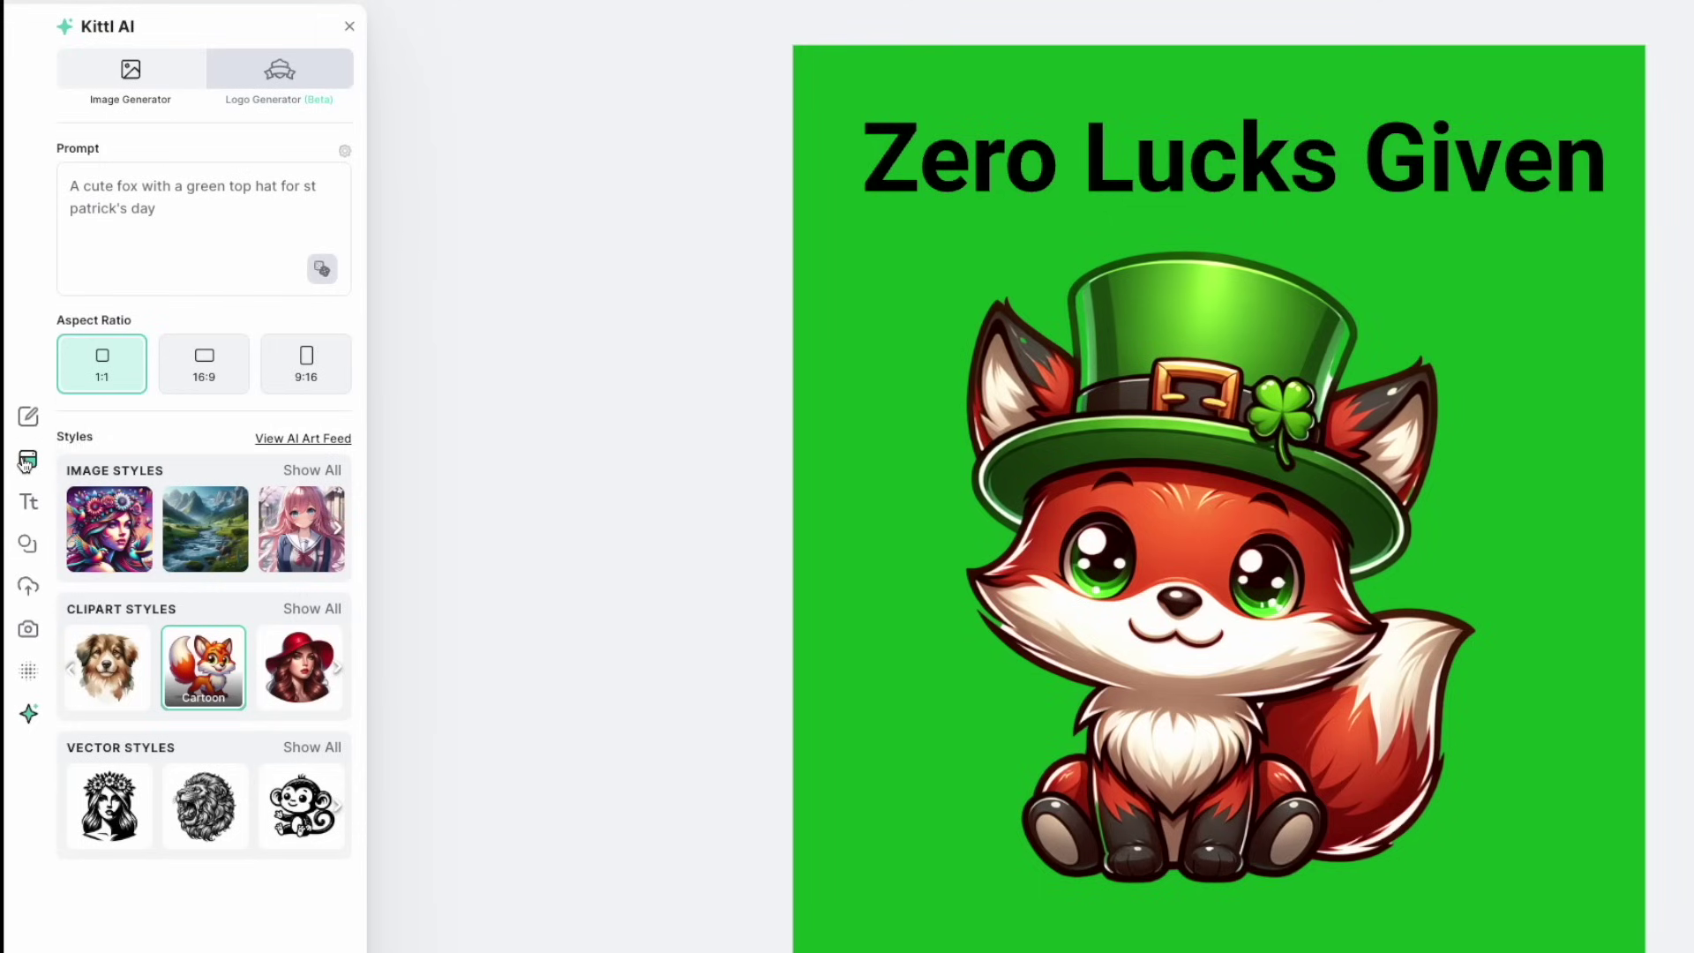
- Search the T-Shirts templates for 'st. patrick's day'
{"action": "left_click", "coordinate": [25, 463]}
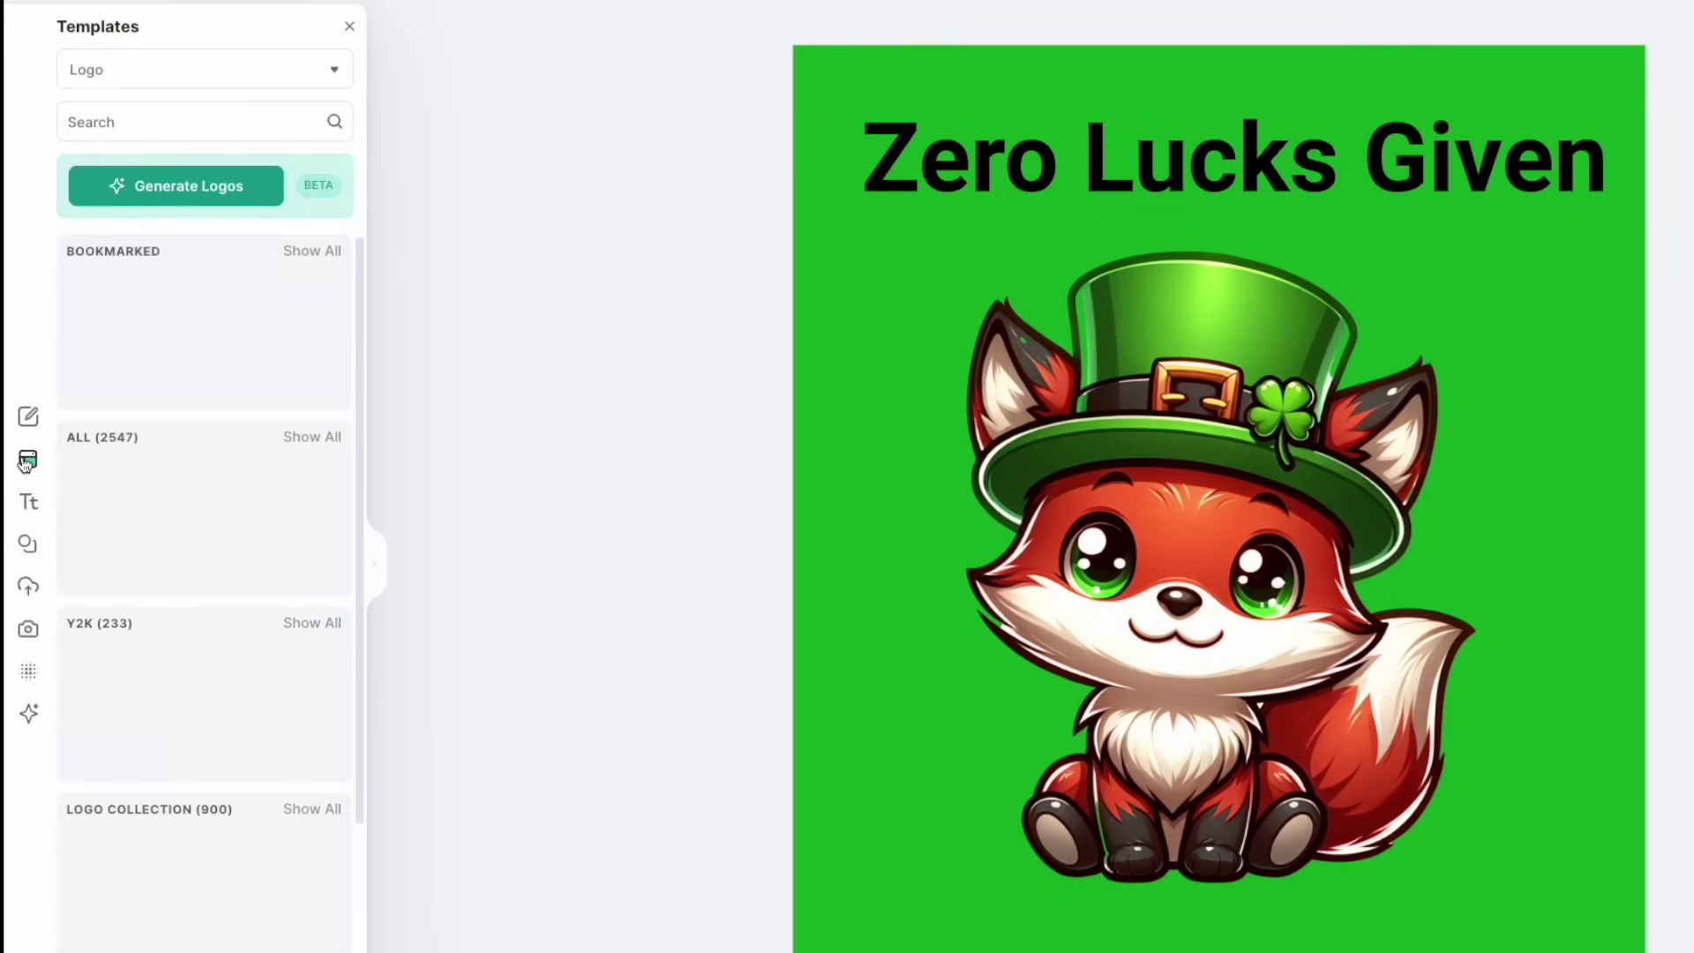
{"action": "left_click", "coordinate": [174, 128]}
{"action": "type", "text": "St"}
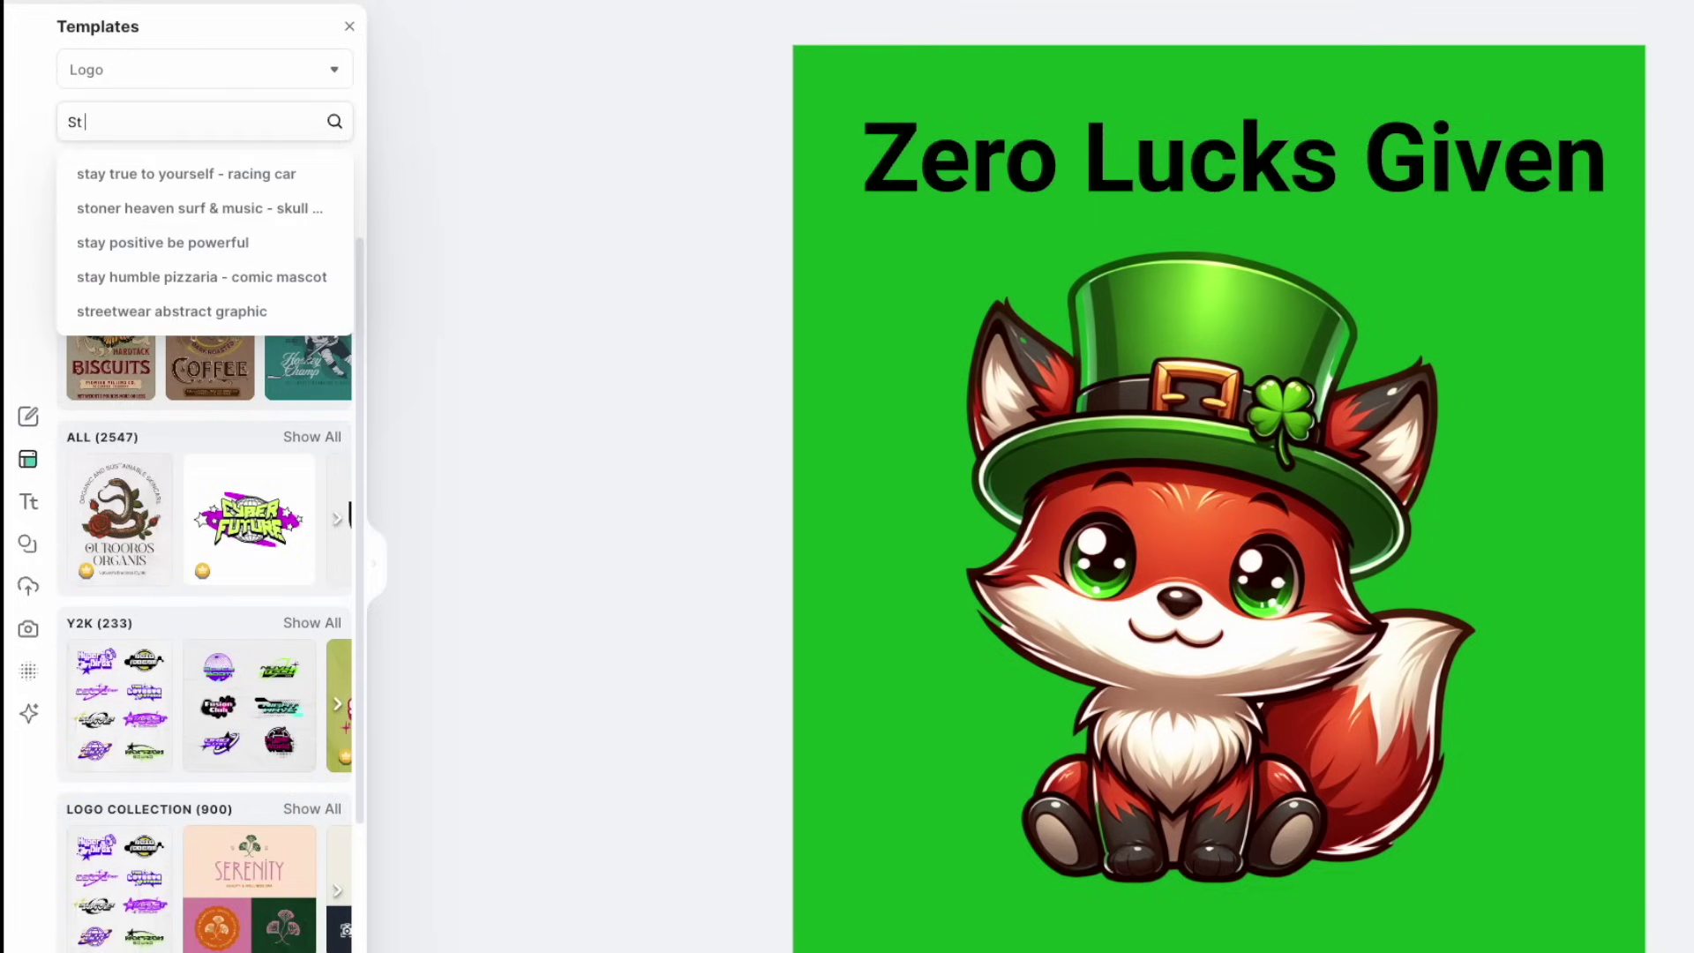
{"action": "type", "text": " Pat"}
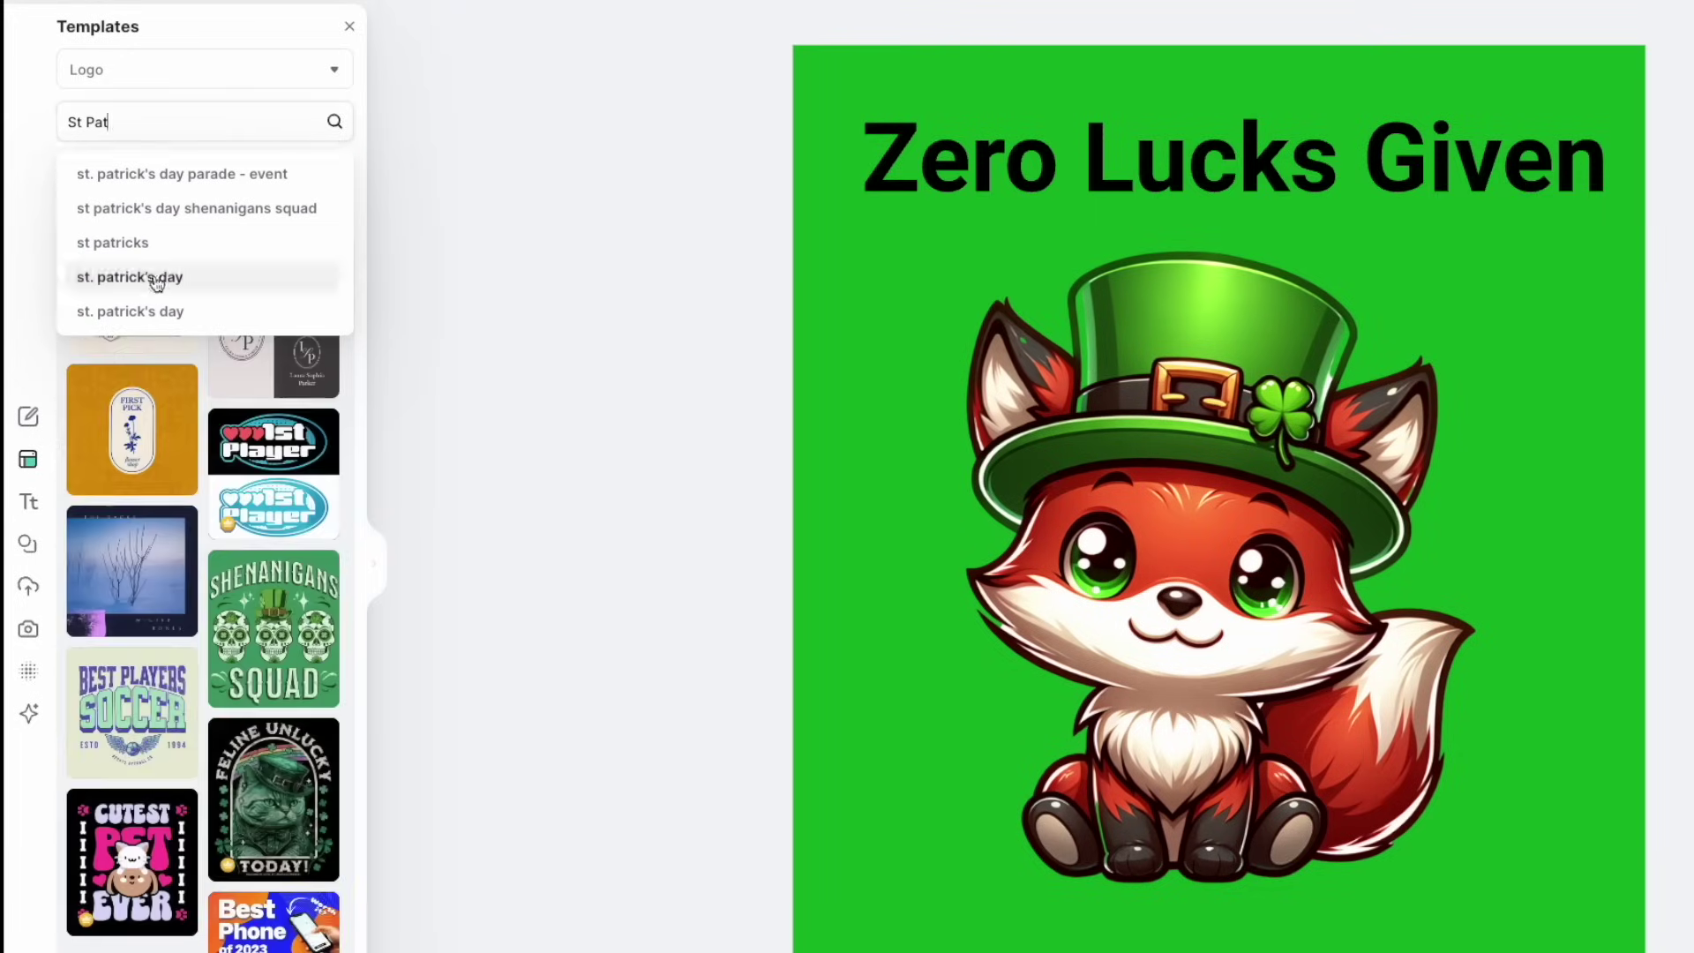
{"action": "left_click", "coordinate": [156, 279]}
{"action": "left_click", "coordinate": [291, 79]}
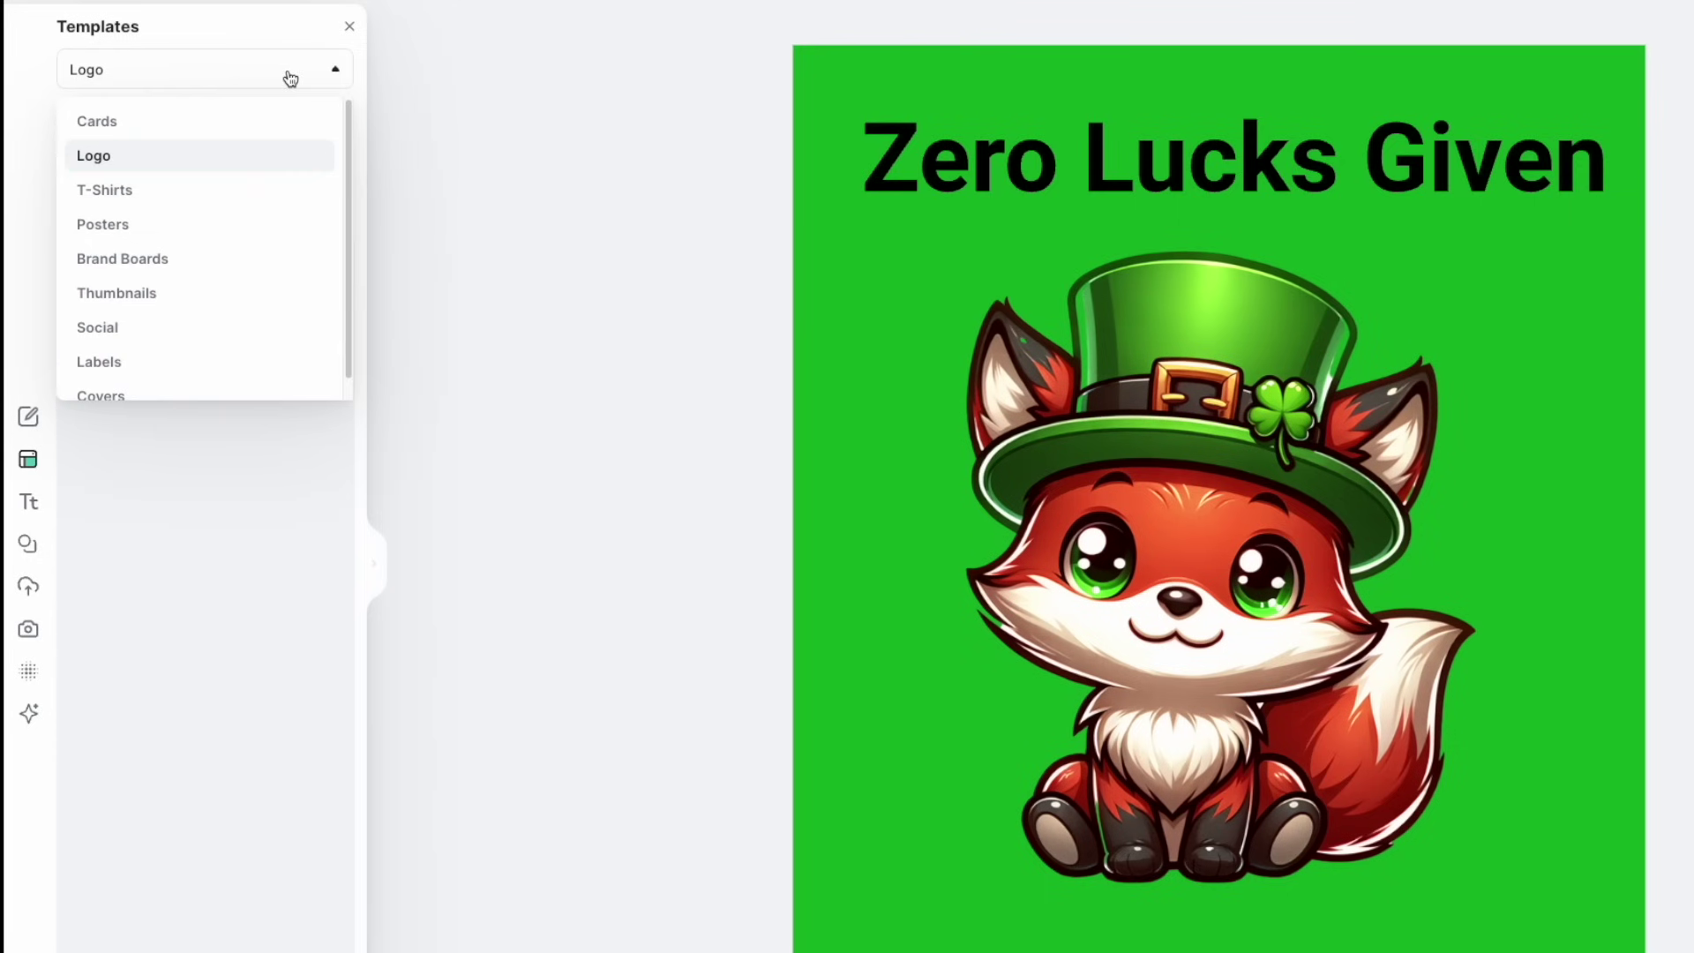
{"action": "left_click", "coordinate": [166, 190]}
{"action": "left_click", "coordinate": [163, 122]}
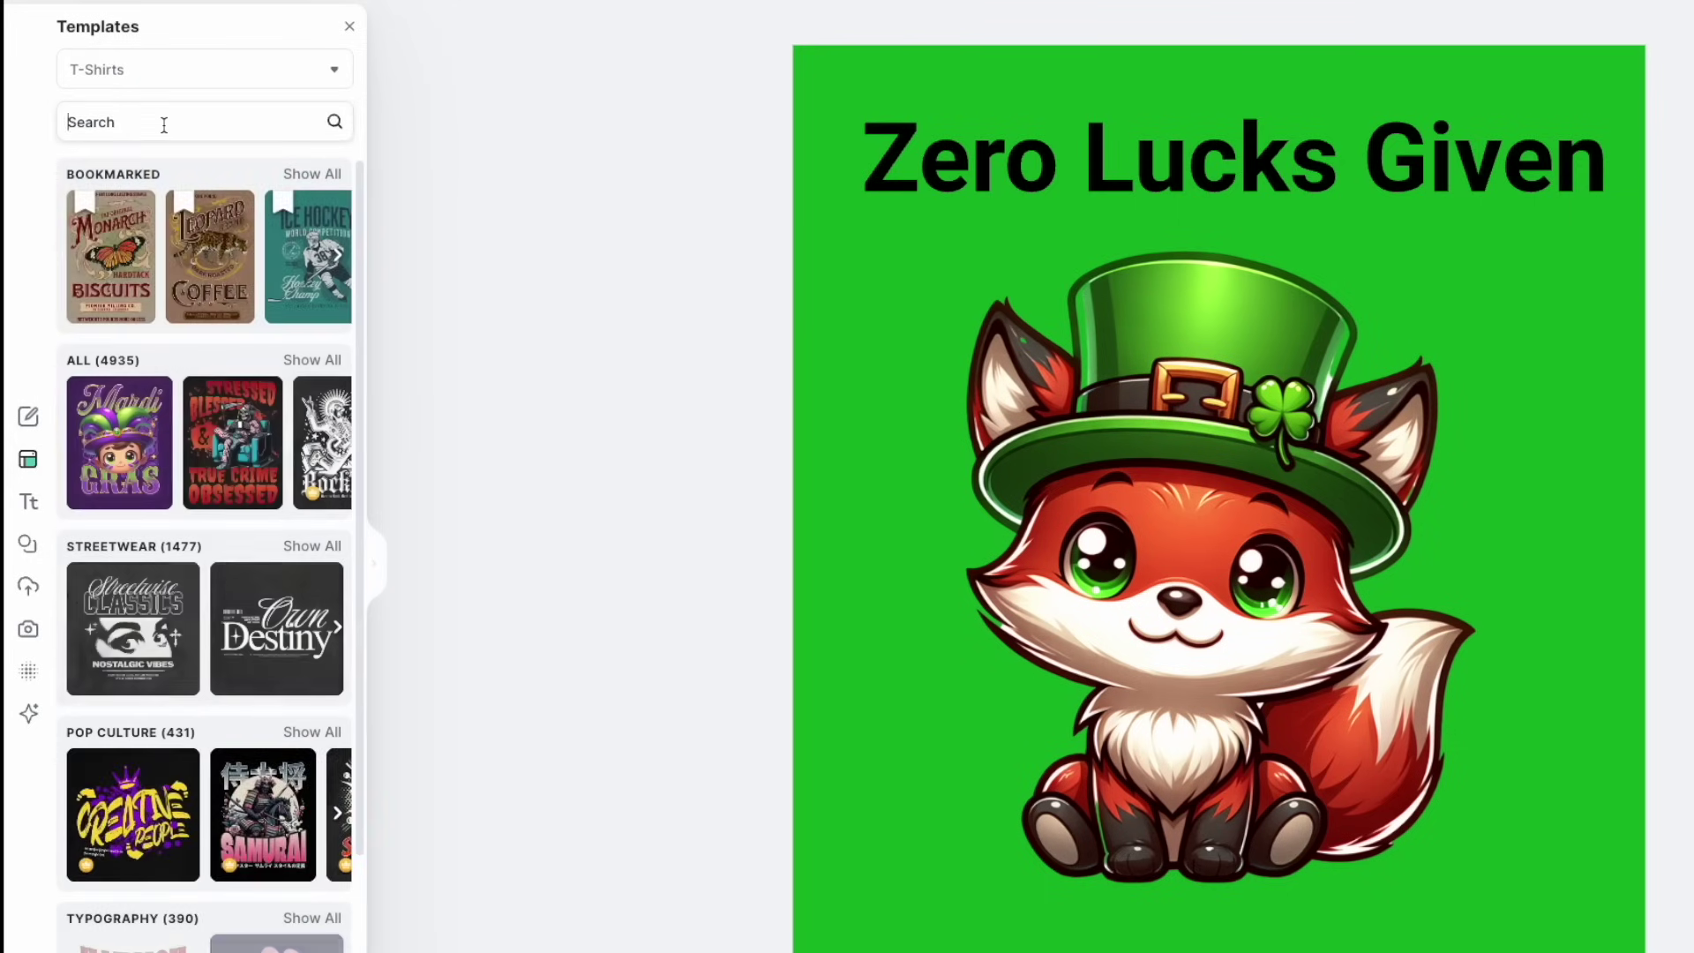
{"action": "type", "text": "St"}
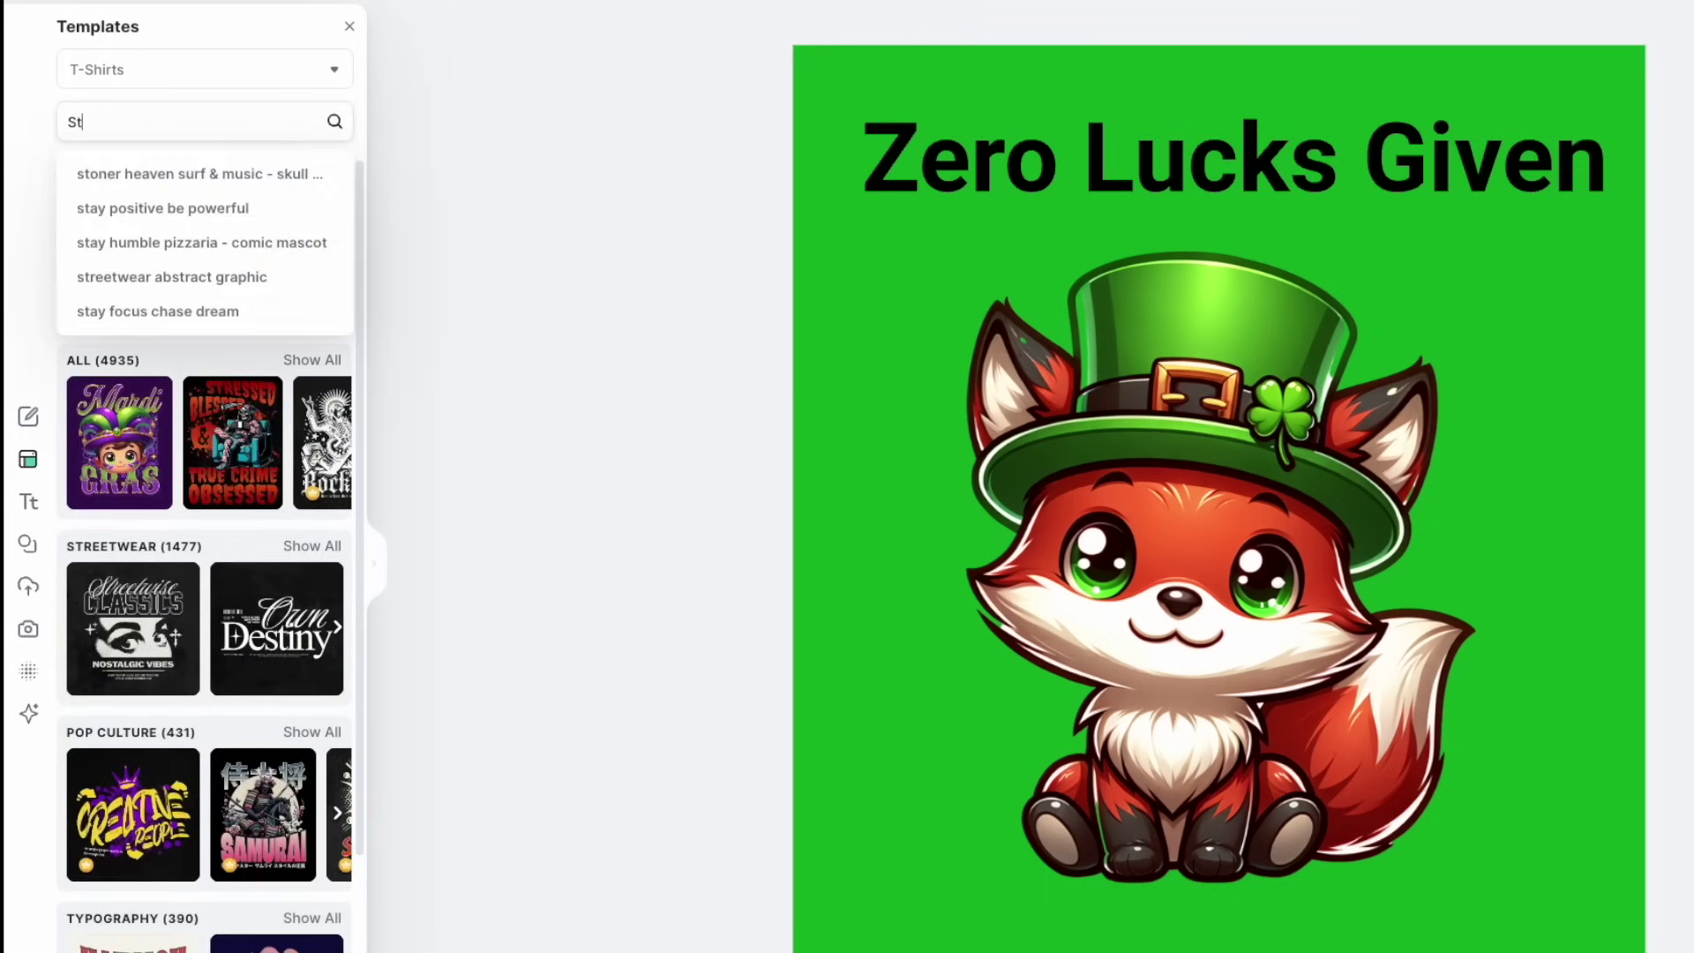
{"action": "type", "text": " Patr"}
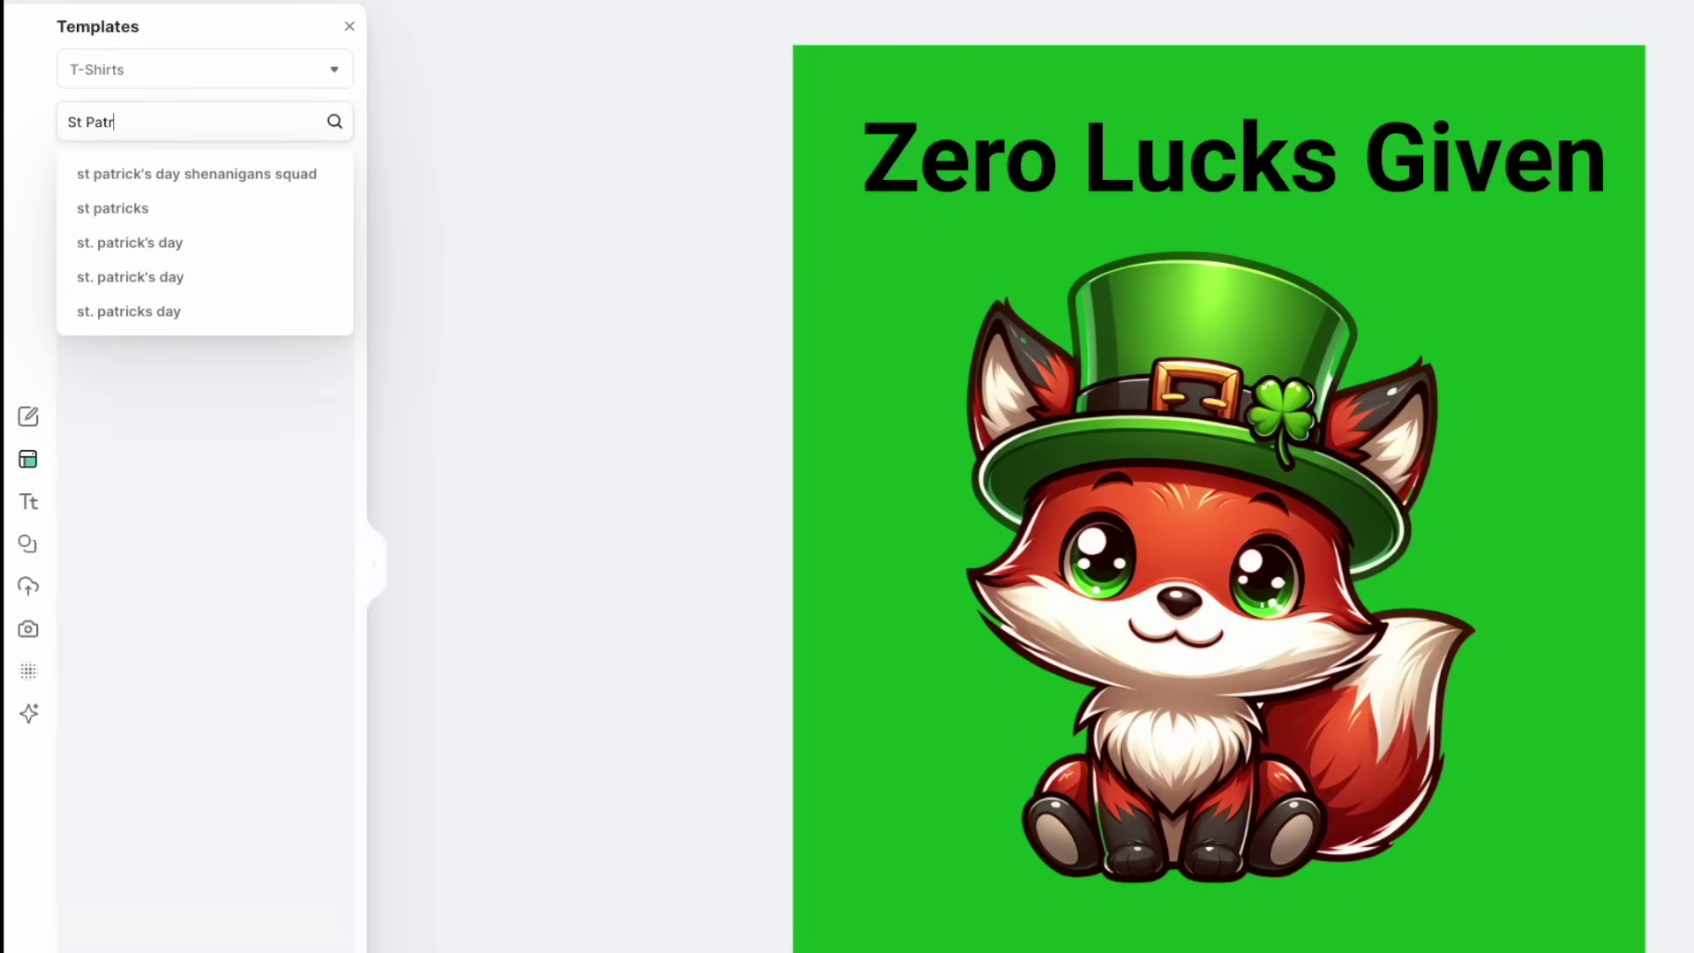
{"action": "left_click", "coordinate": [212, 245]}
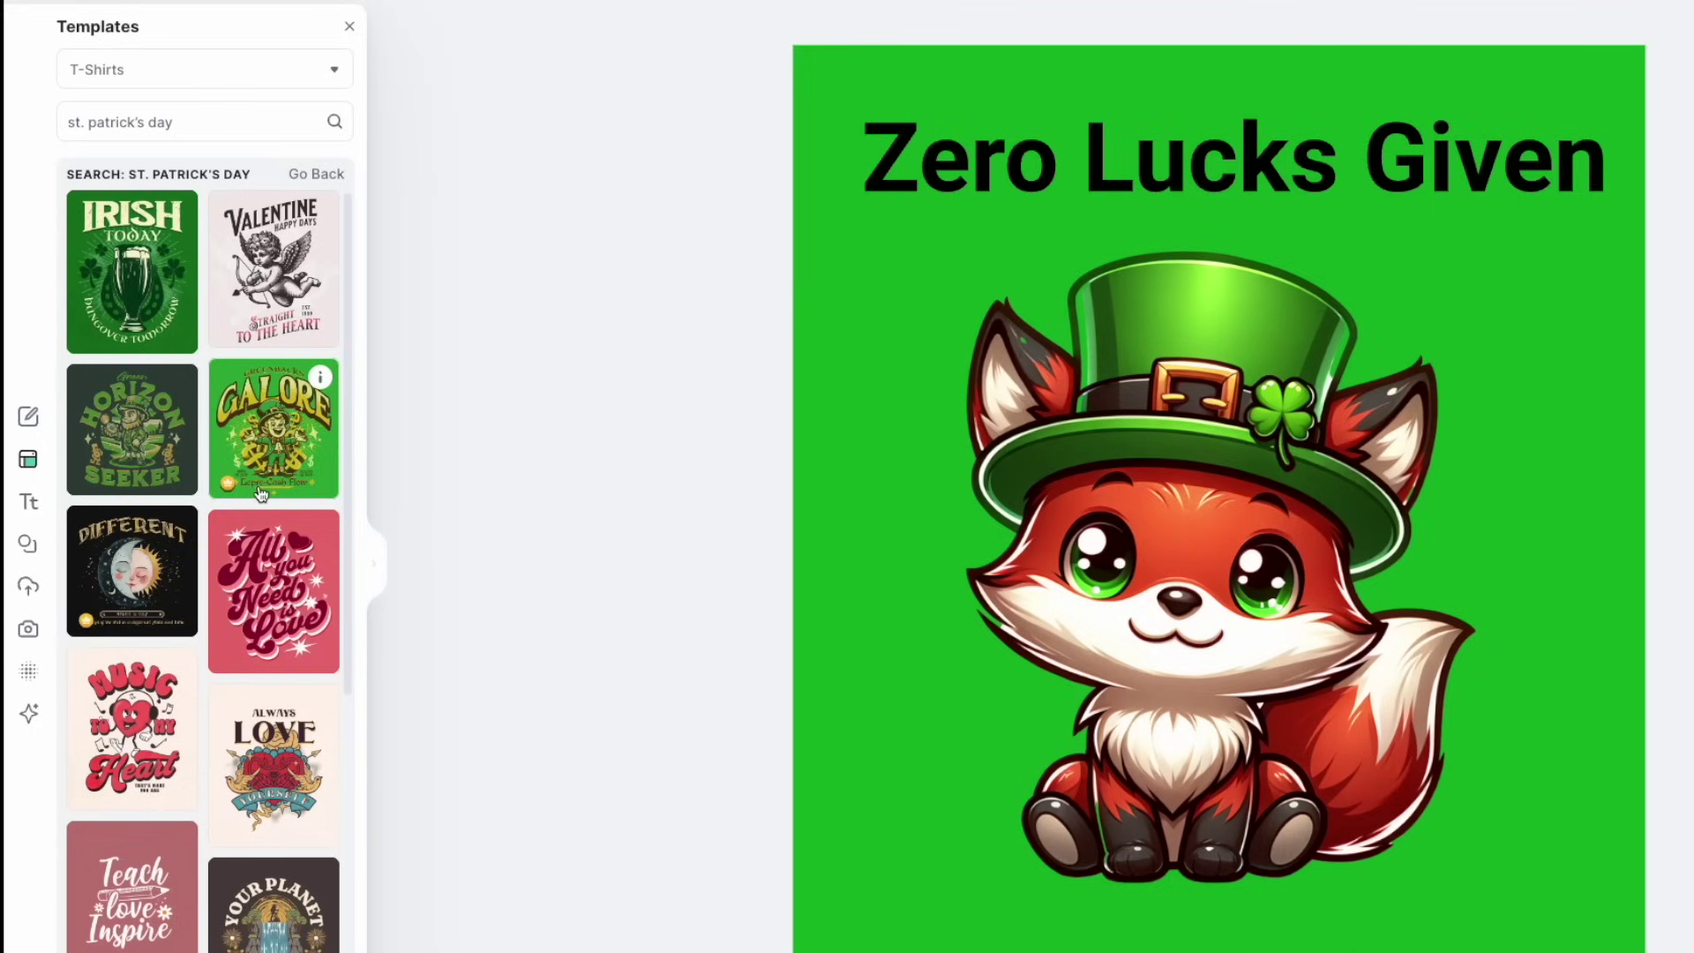
{"action": "scroll", "coordinate": [144, 523], "scroll_direction": "down", "scroll_amount": 5}
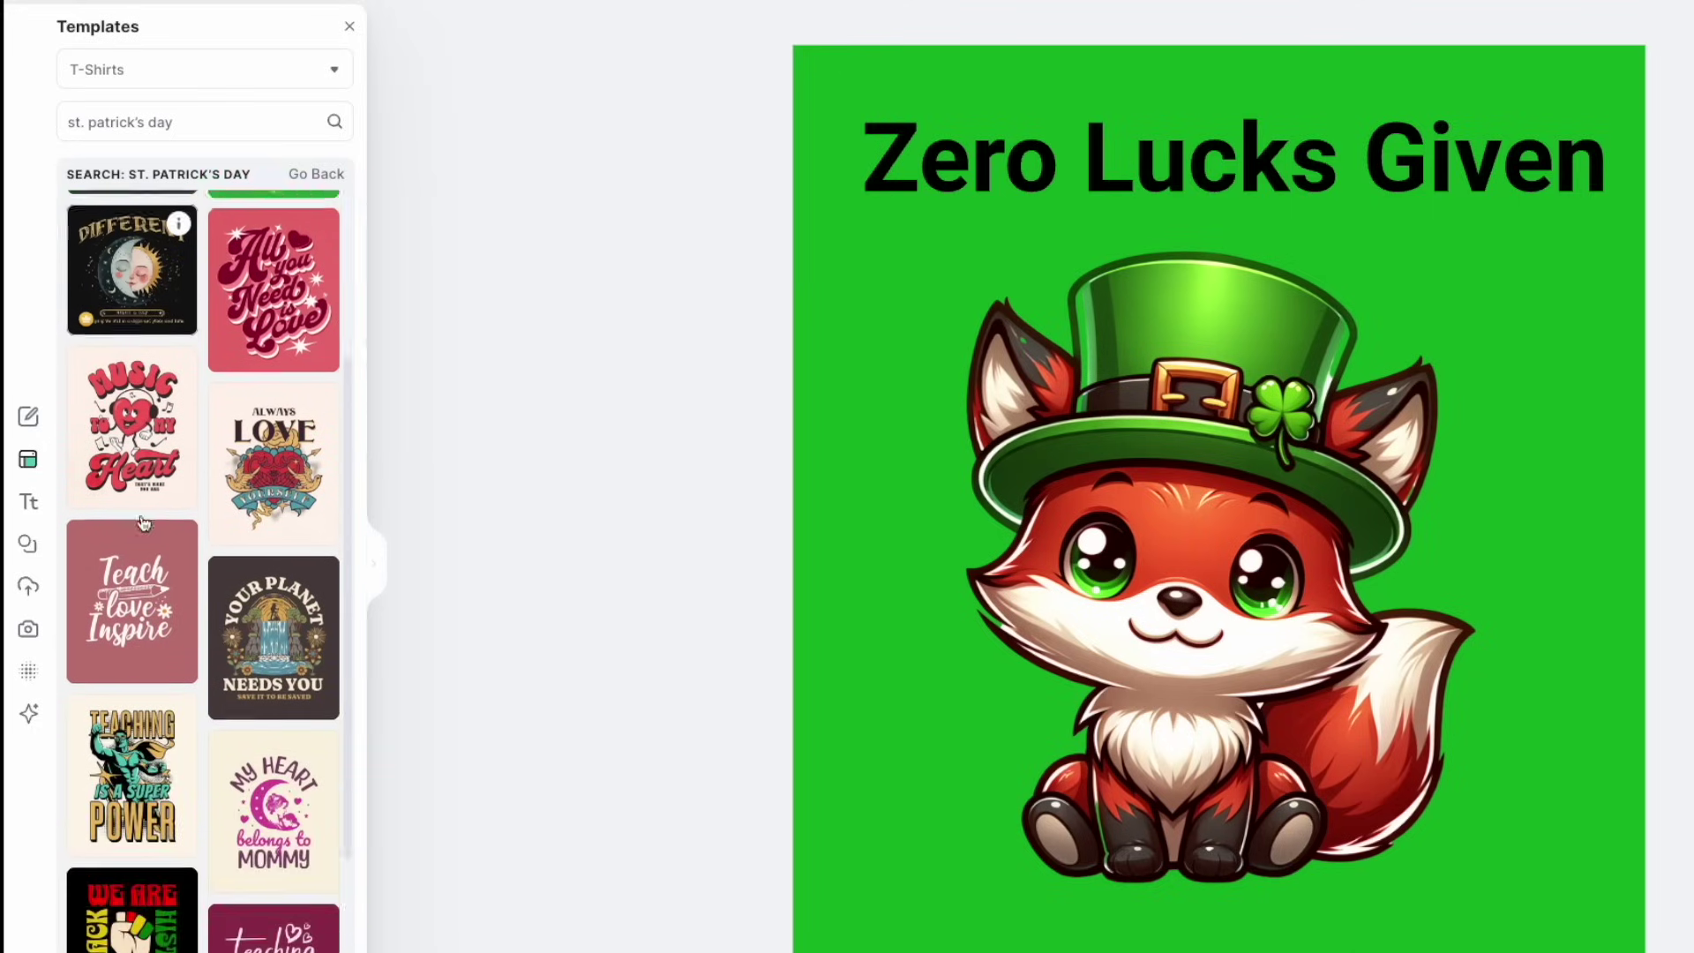
{"action": "scroll", "coordinate": [143, 523], "scroll_direction": "down", "scroll_amount": 2}
{"action": "scroll", "coordinate": [198, 590], "scroll_direction": "down", "scroll_amount": 2}
{"action": "scroll", "coordinate": [199, 589], "scroll_direction": "down", "scroll_amount": 2}
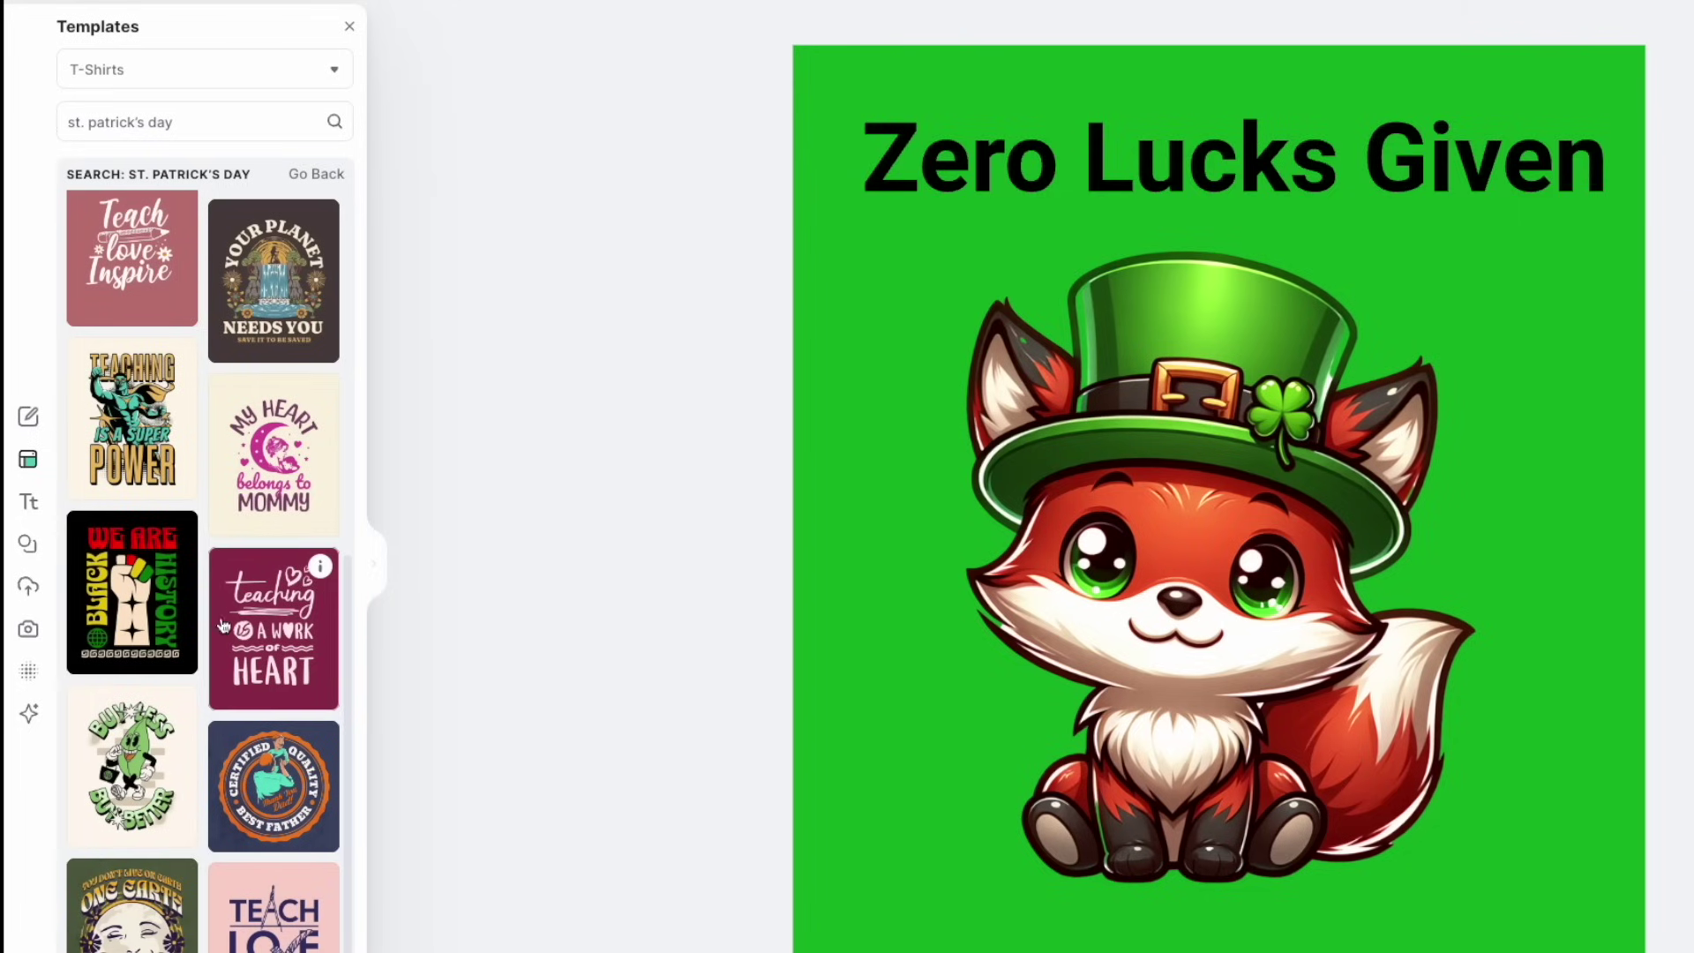
{"action": "scroll", "coordinate": [223, 627], "scroll_direction": "down", "scroll_amount": 1}
{"action": "scroll", "coordinate": [225, 628], "scroll_direction": "down", "scroll_amount": 1}
{"action": "scroll", "coordinate": [239, 629], "scroll_direction": "down", "scroll_amount": 2}
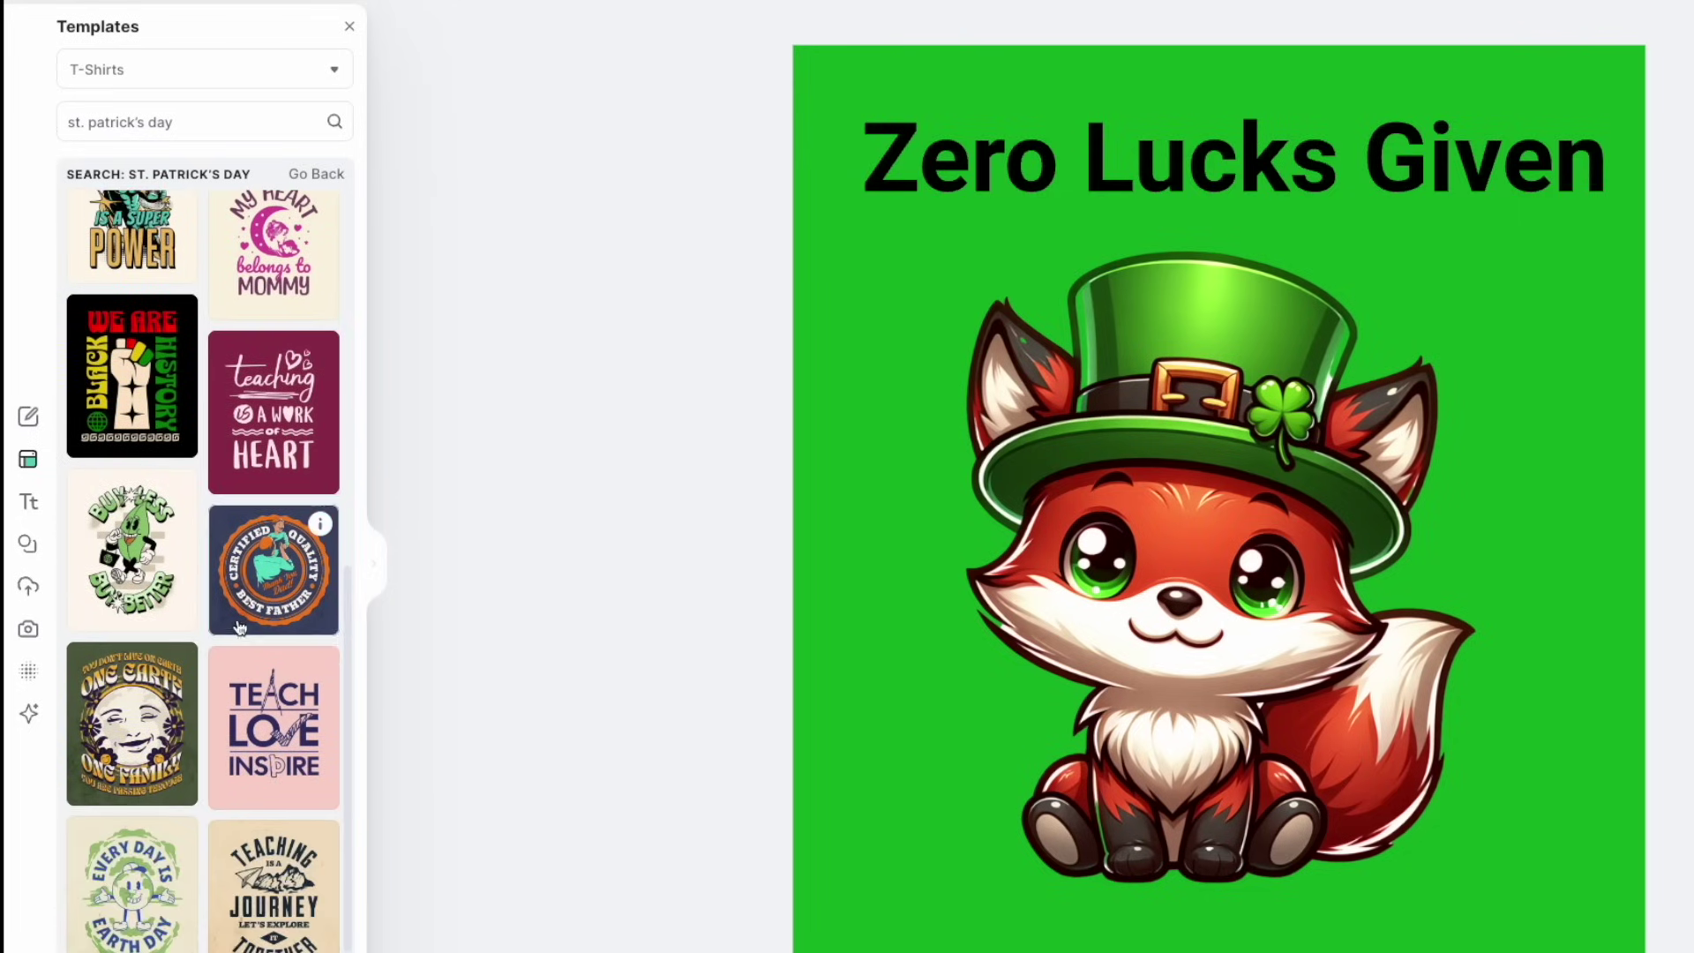
{"action": "scroll", "coordinate": [239, 627], "scroll_direction": "down", "scroll_amount": 3}
{"action": "scroll", "coordinate": [213, 673], "scroll_direction": "down", "scroll_amount": 1}
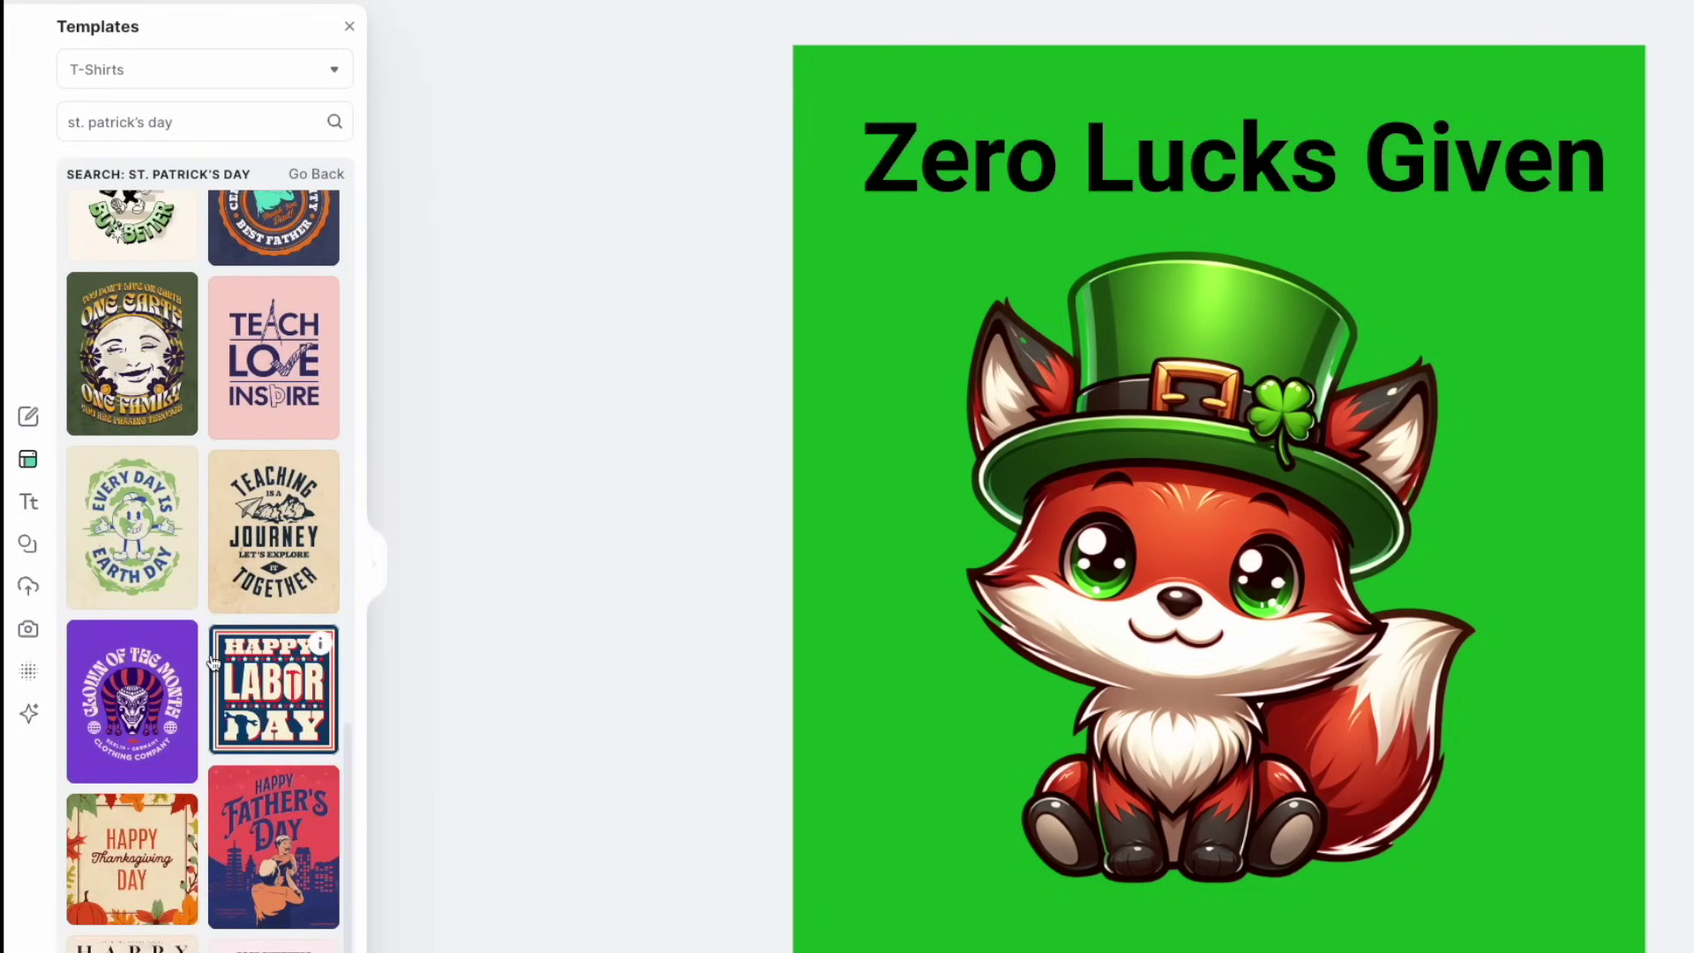
{"action": "scroll", "coordinate": [213, 662], "scroll_direction": "up", "scroll_amount": 4}
{"action": "scroll", "coordinate": [215, 622], "scroll_direction": "up", "scroll_amount": 1}
{"action": "scroll", "coordinate": [217, 570], "scroll_direction": "up", "scroll_amount": 3}
{"action": "scroll", "coordinate": [222, 480], "scroll_direction": "up", "scroll_amount": 4}
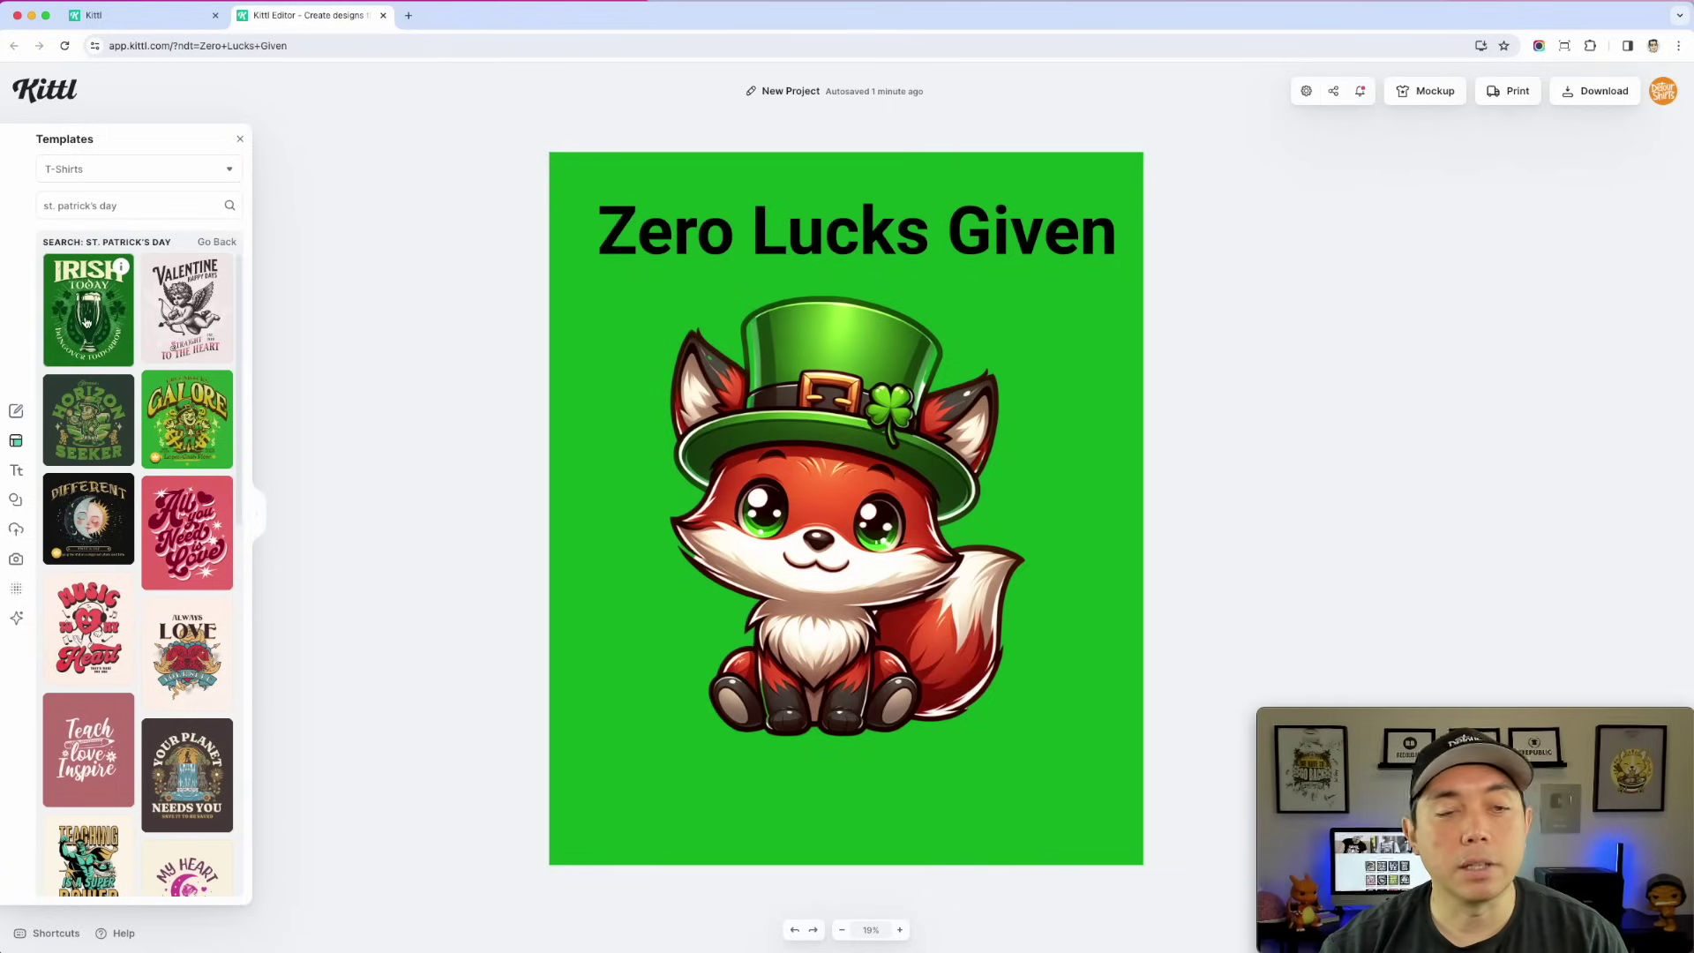
- Open the Irish Today template as a new project and delete the beer glass
{"action": "left_click", "coordinate": [87, 320]}
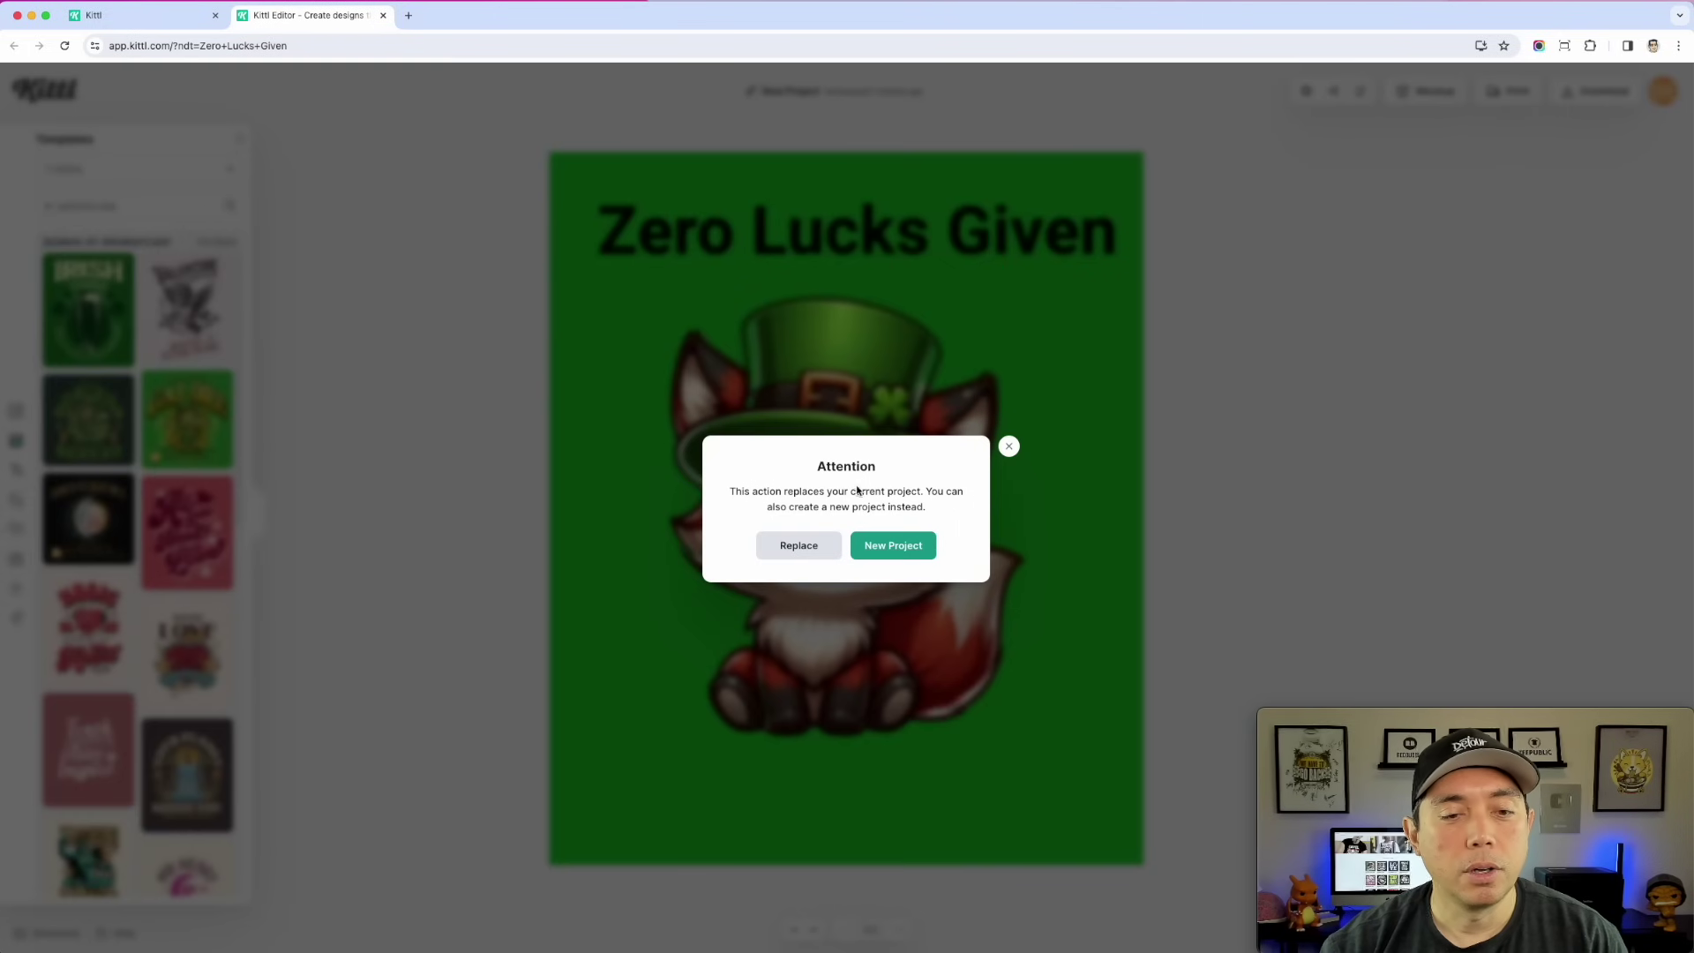
{"action": "left_click", "coordinate": [874, 541]}
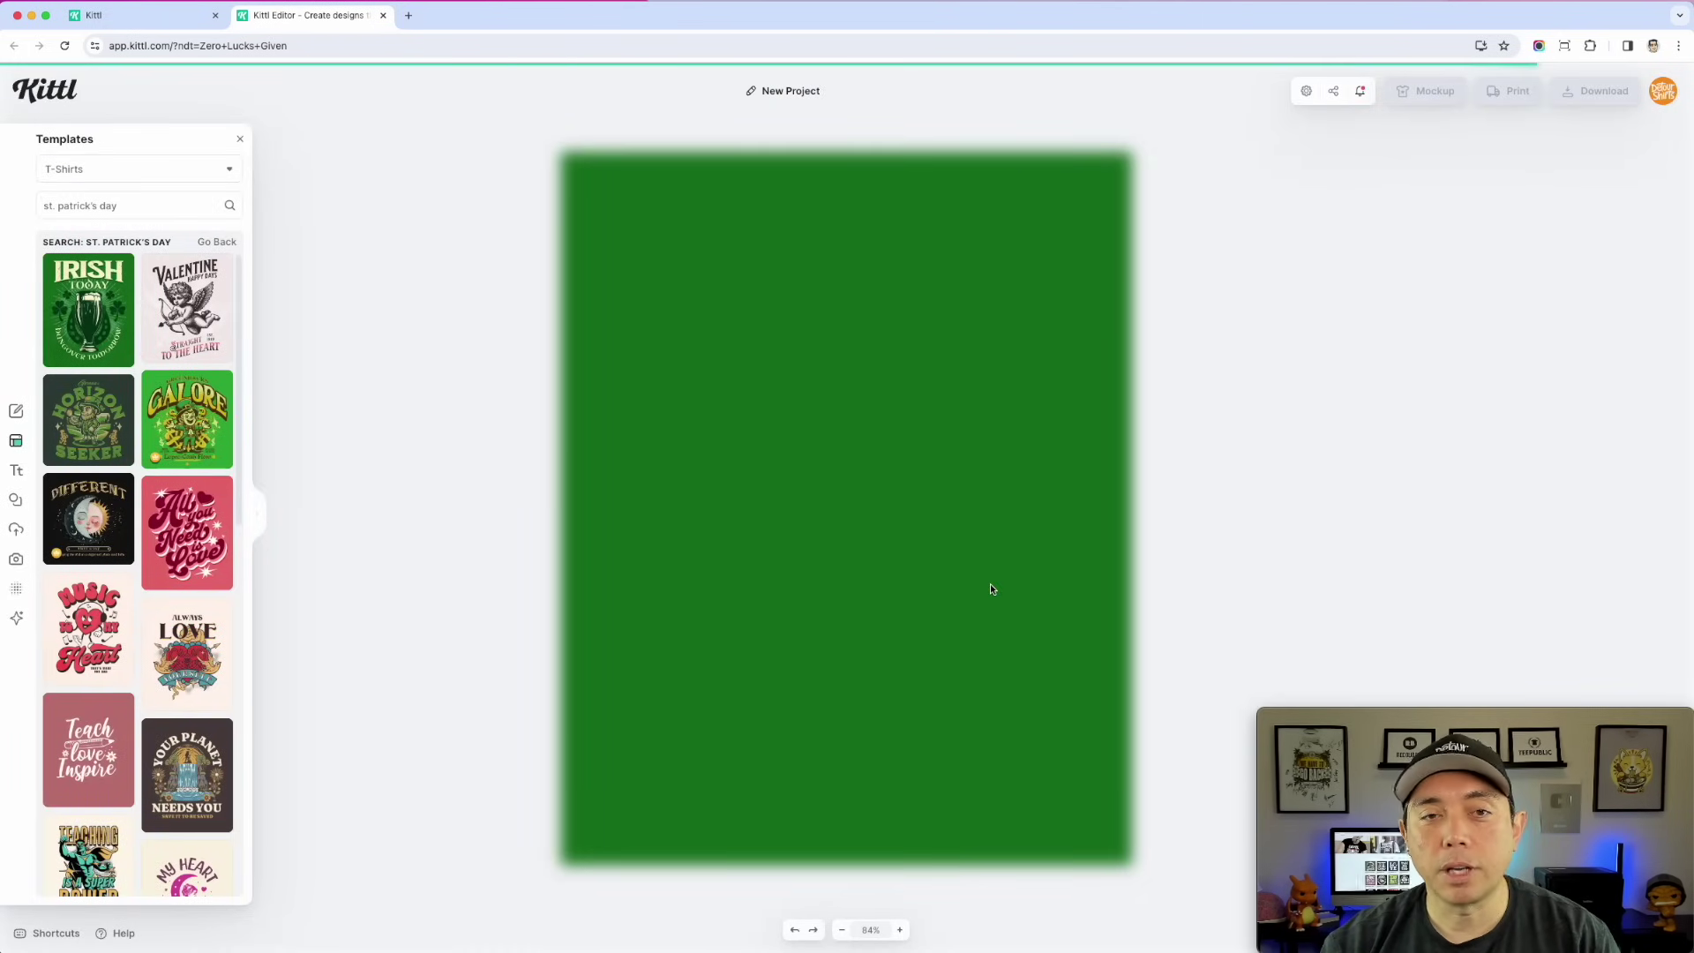
{"action": "left_click", "coordinate": [875, 259]}
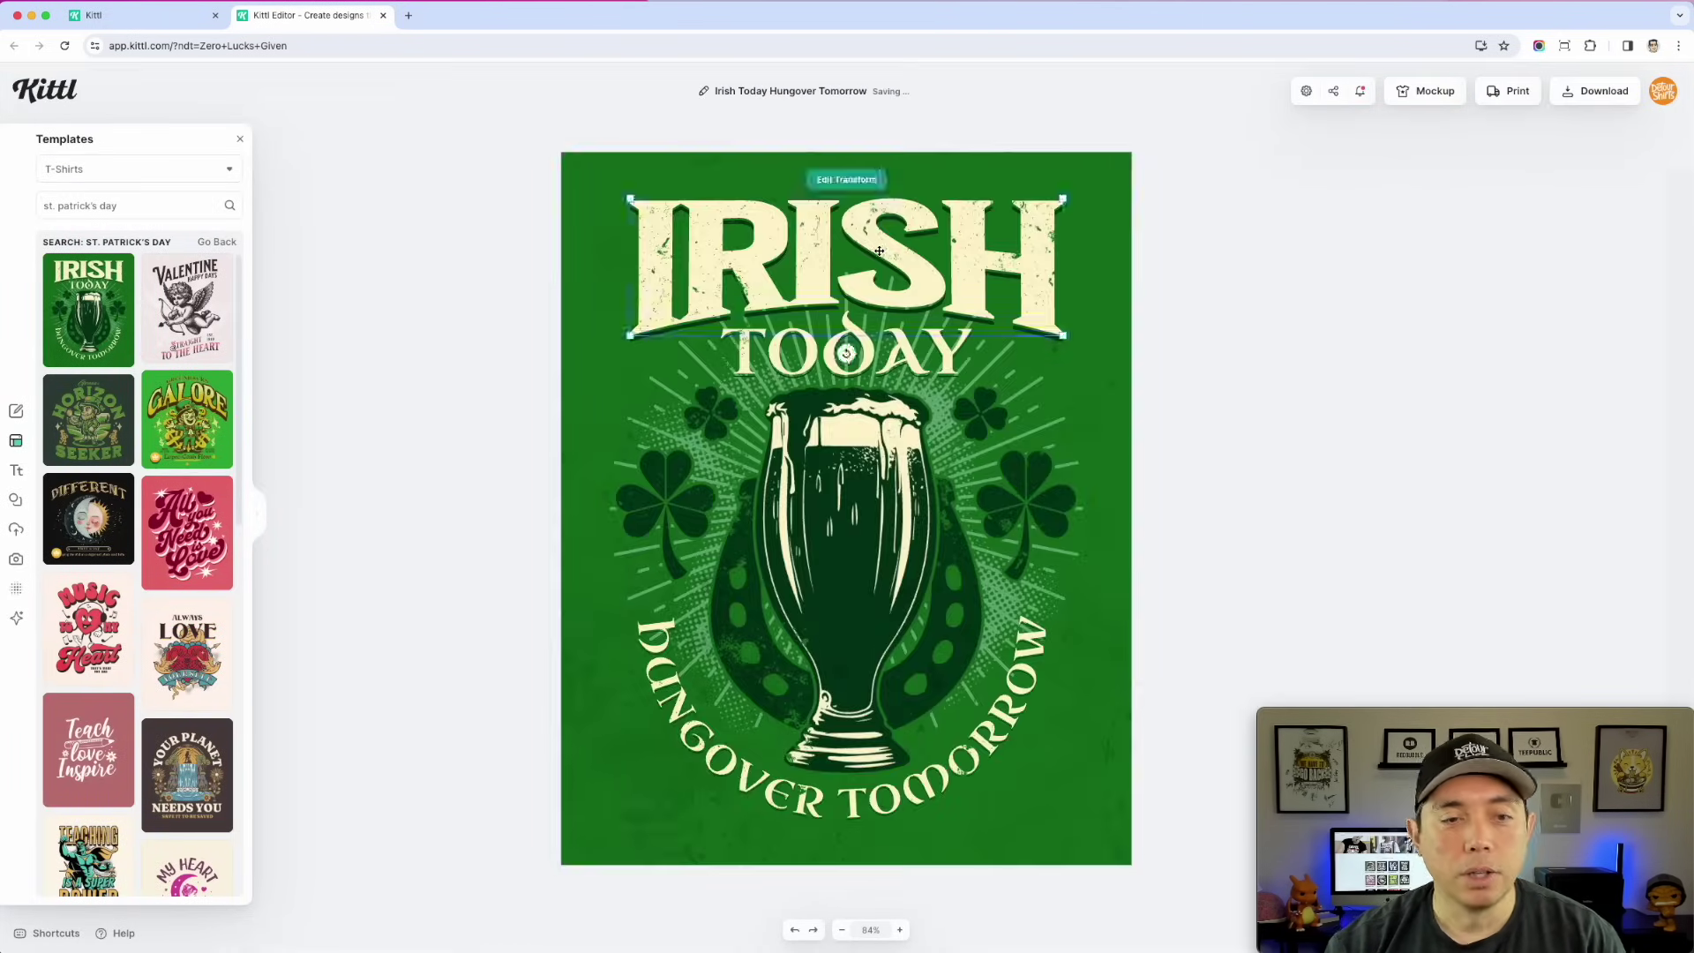
{"action": "left_click", "coordinate": [871, 514]}
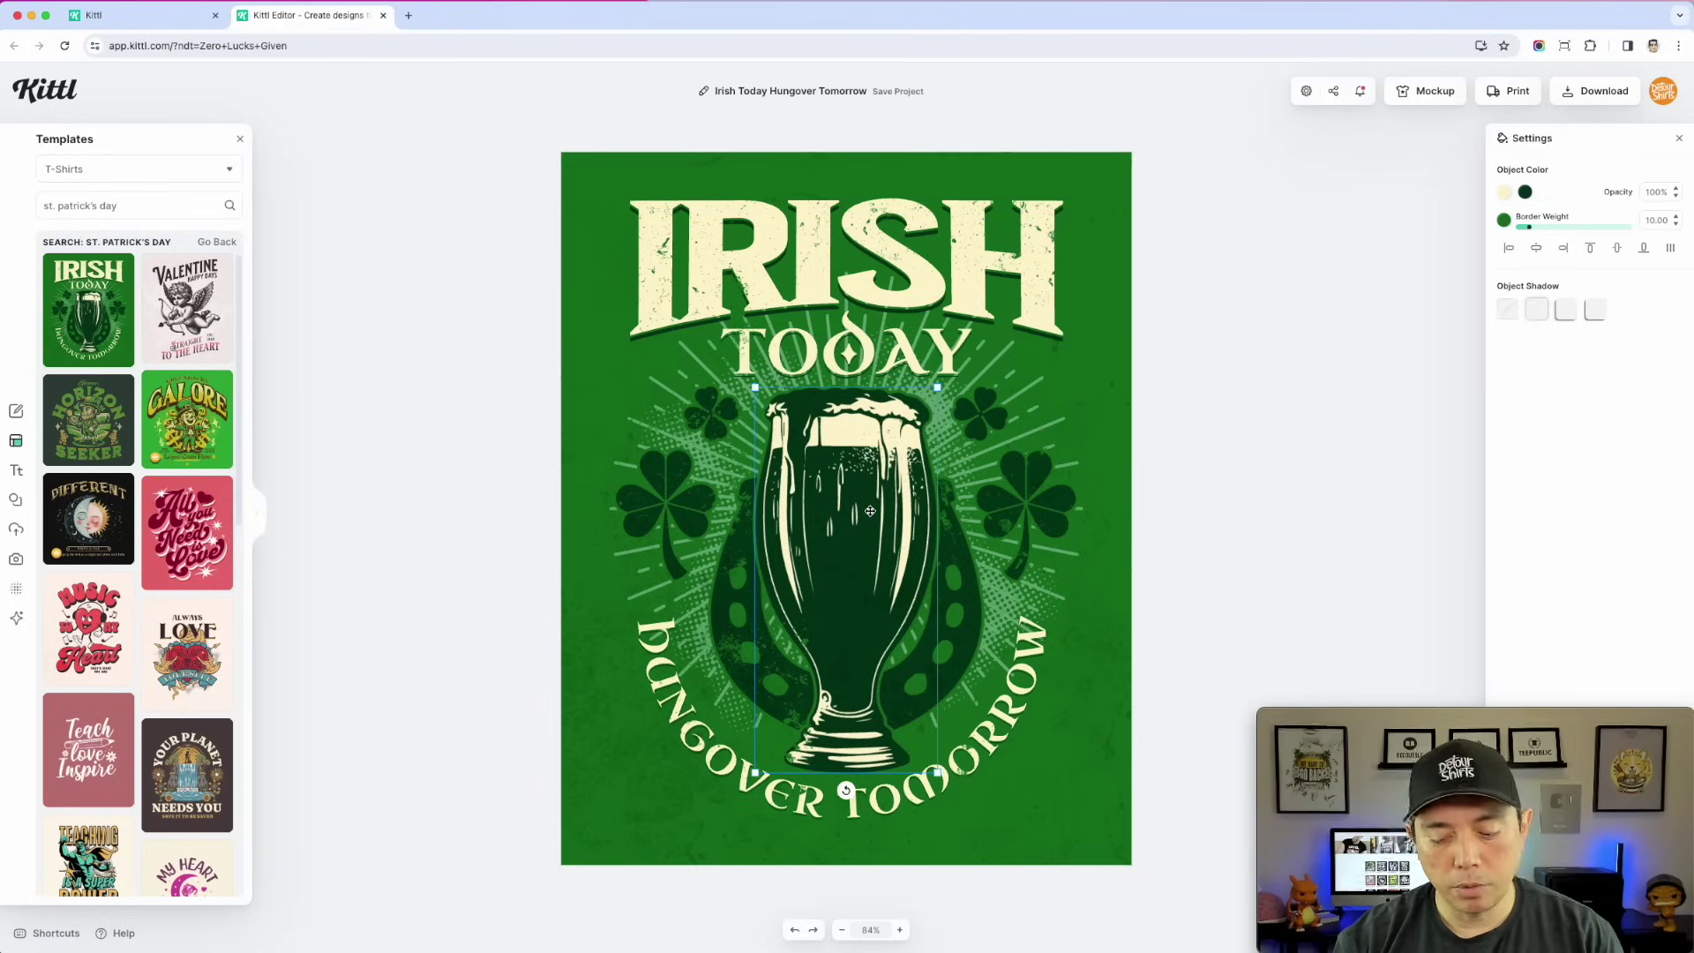
{"action": "key", "text": "Delete"}
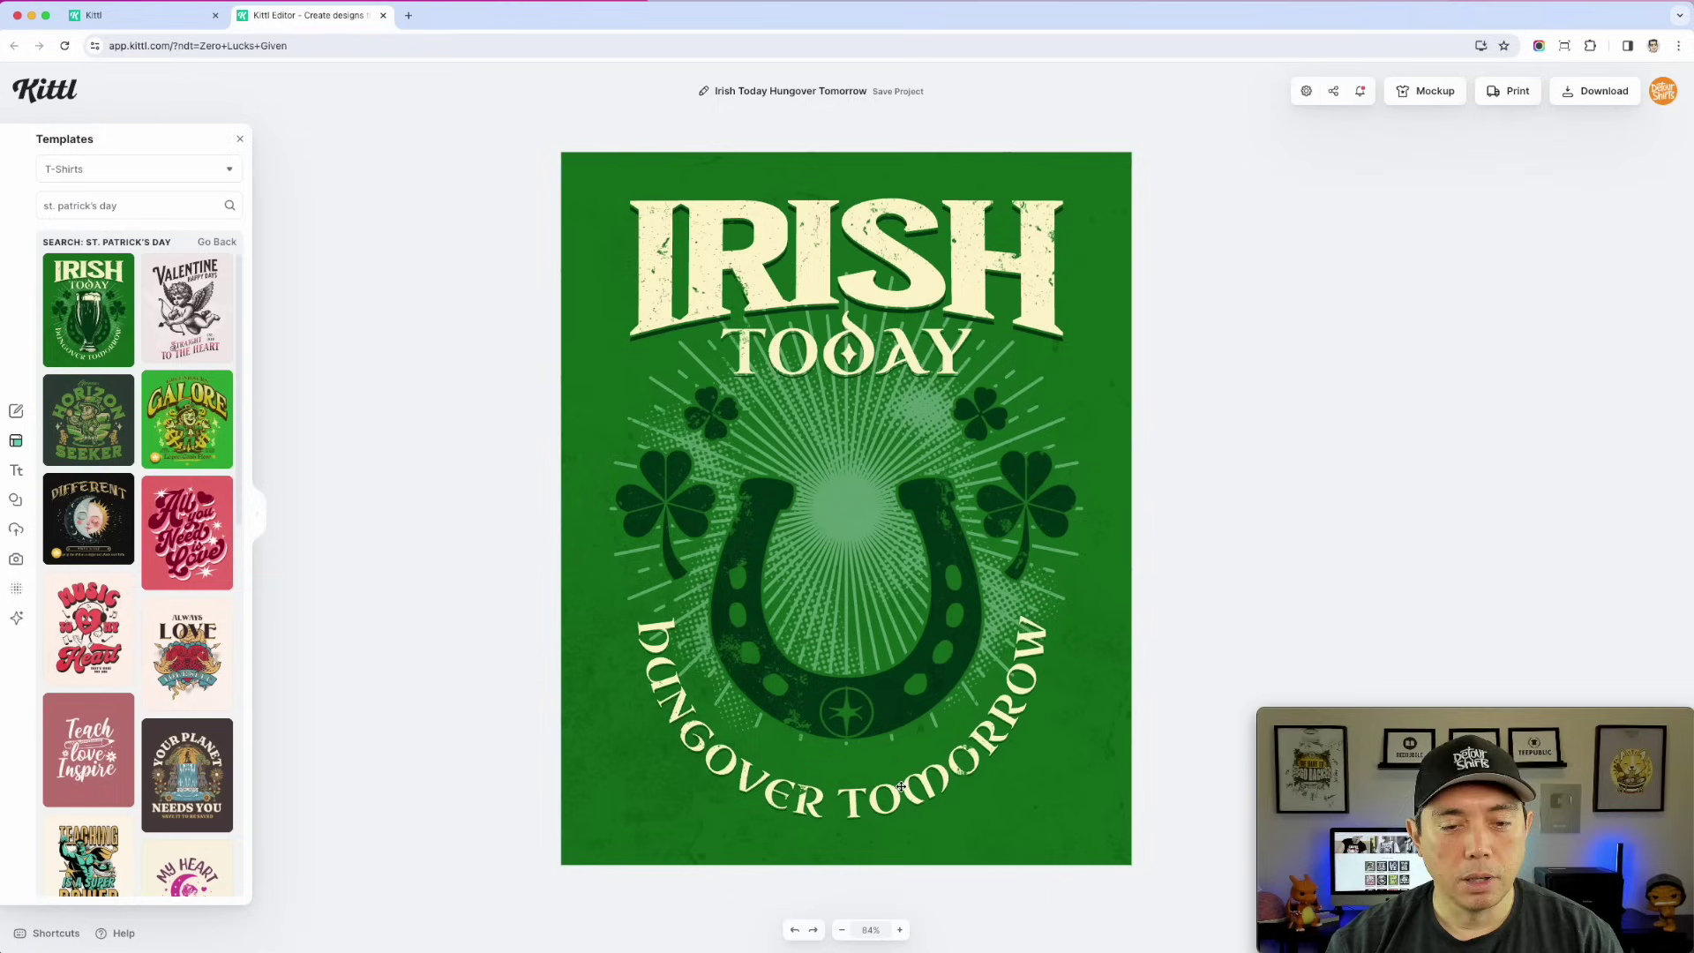
- Retype the IRISH / TODAY headline as ZERO LUCKS / GIVEN
{"action": "left_click", "coordinate": [781, 242]}
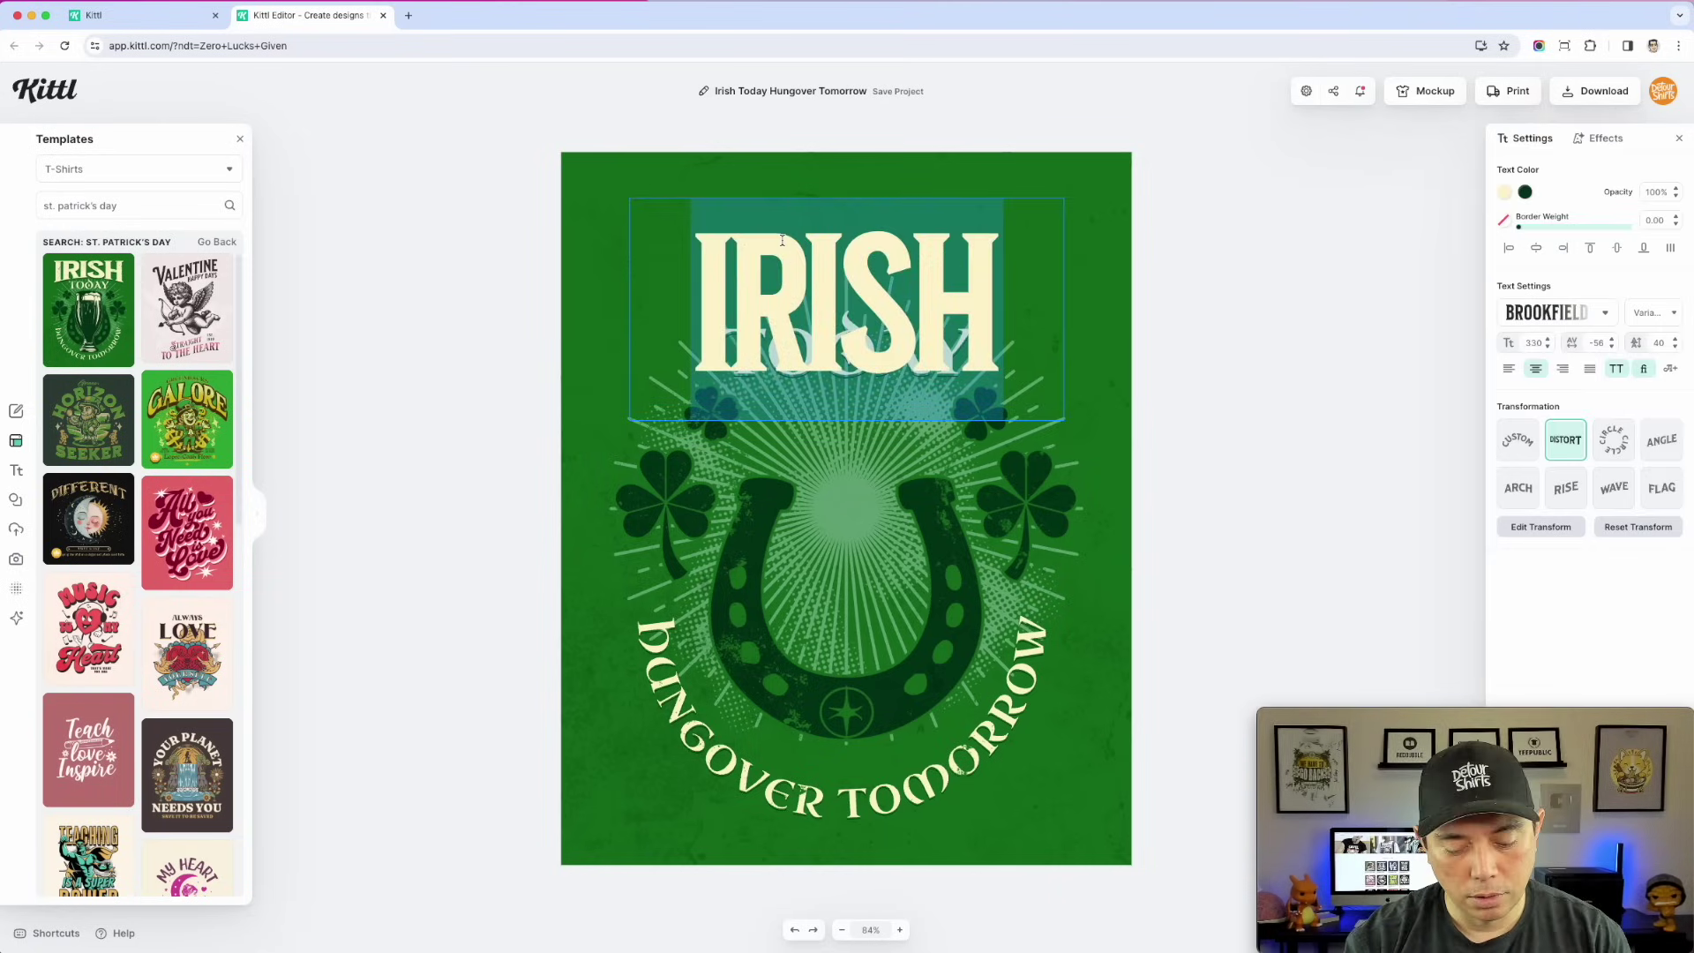
{"action": "type", "text": "ZERO"}
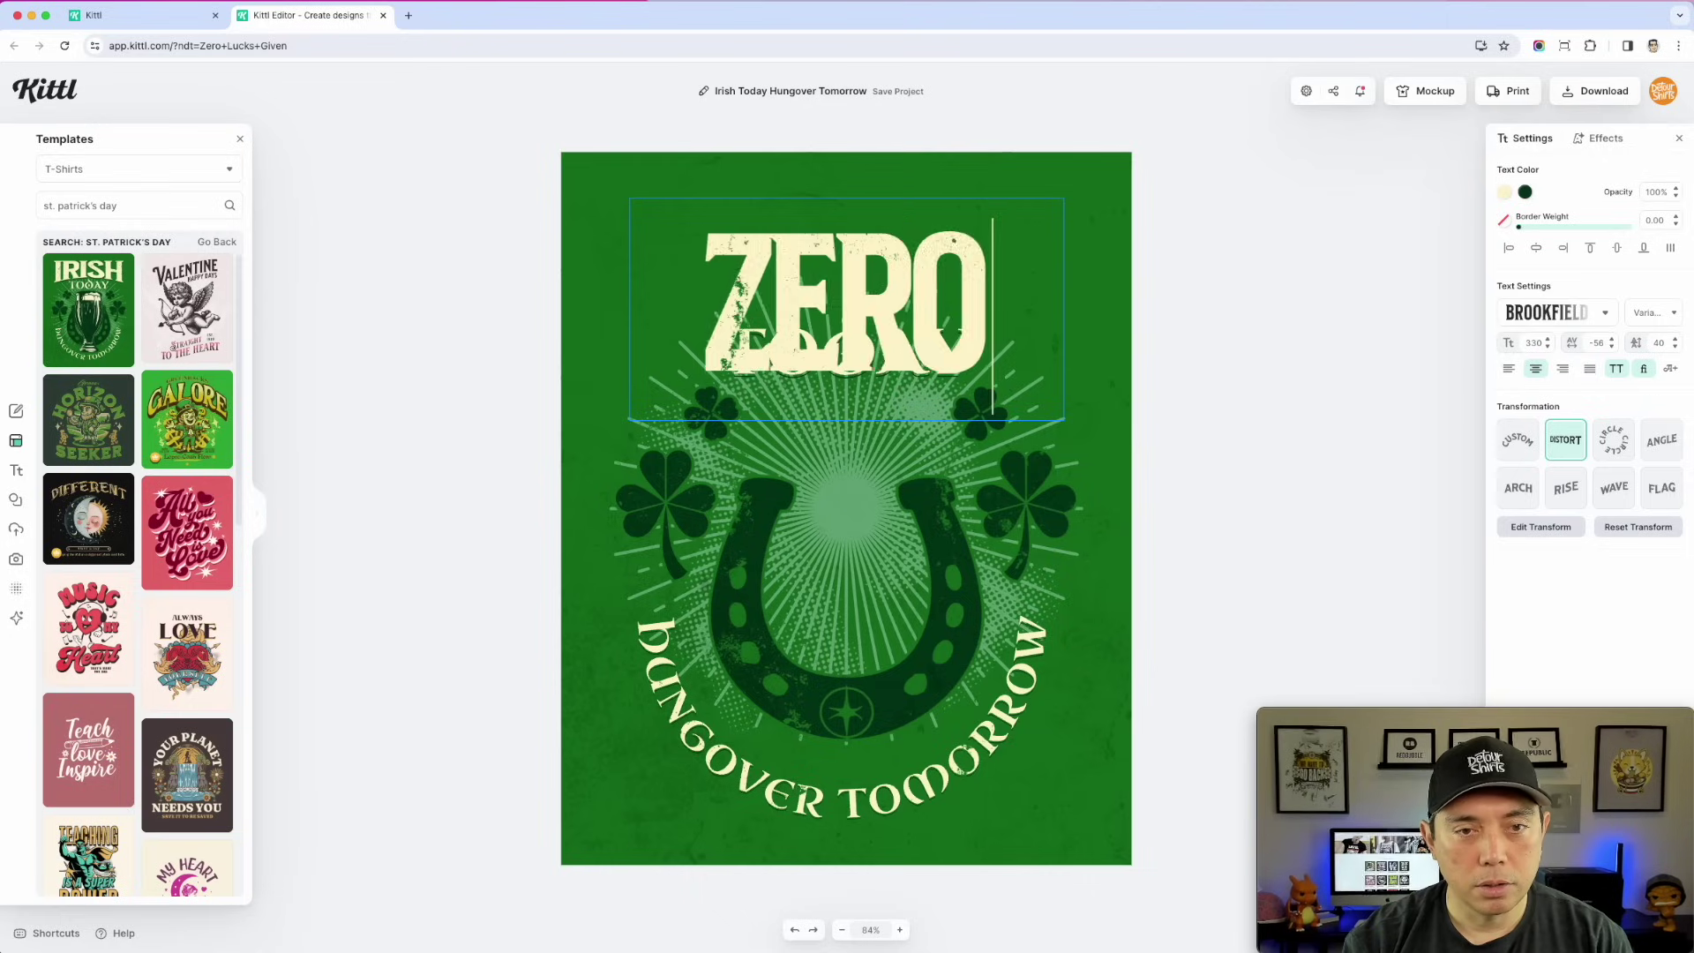
{"action": "key", "text": "Return"}
{"action": "type", "text": "LUK"}
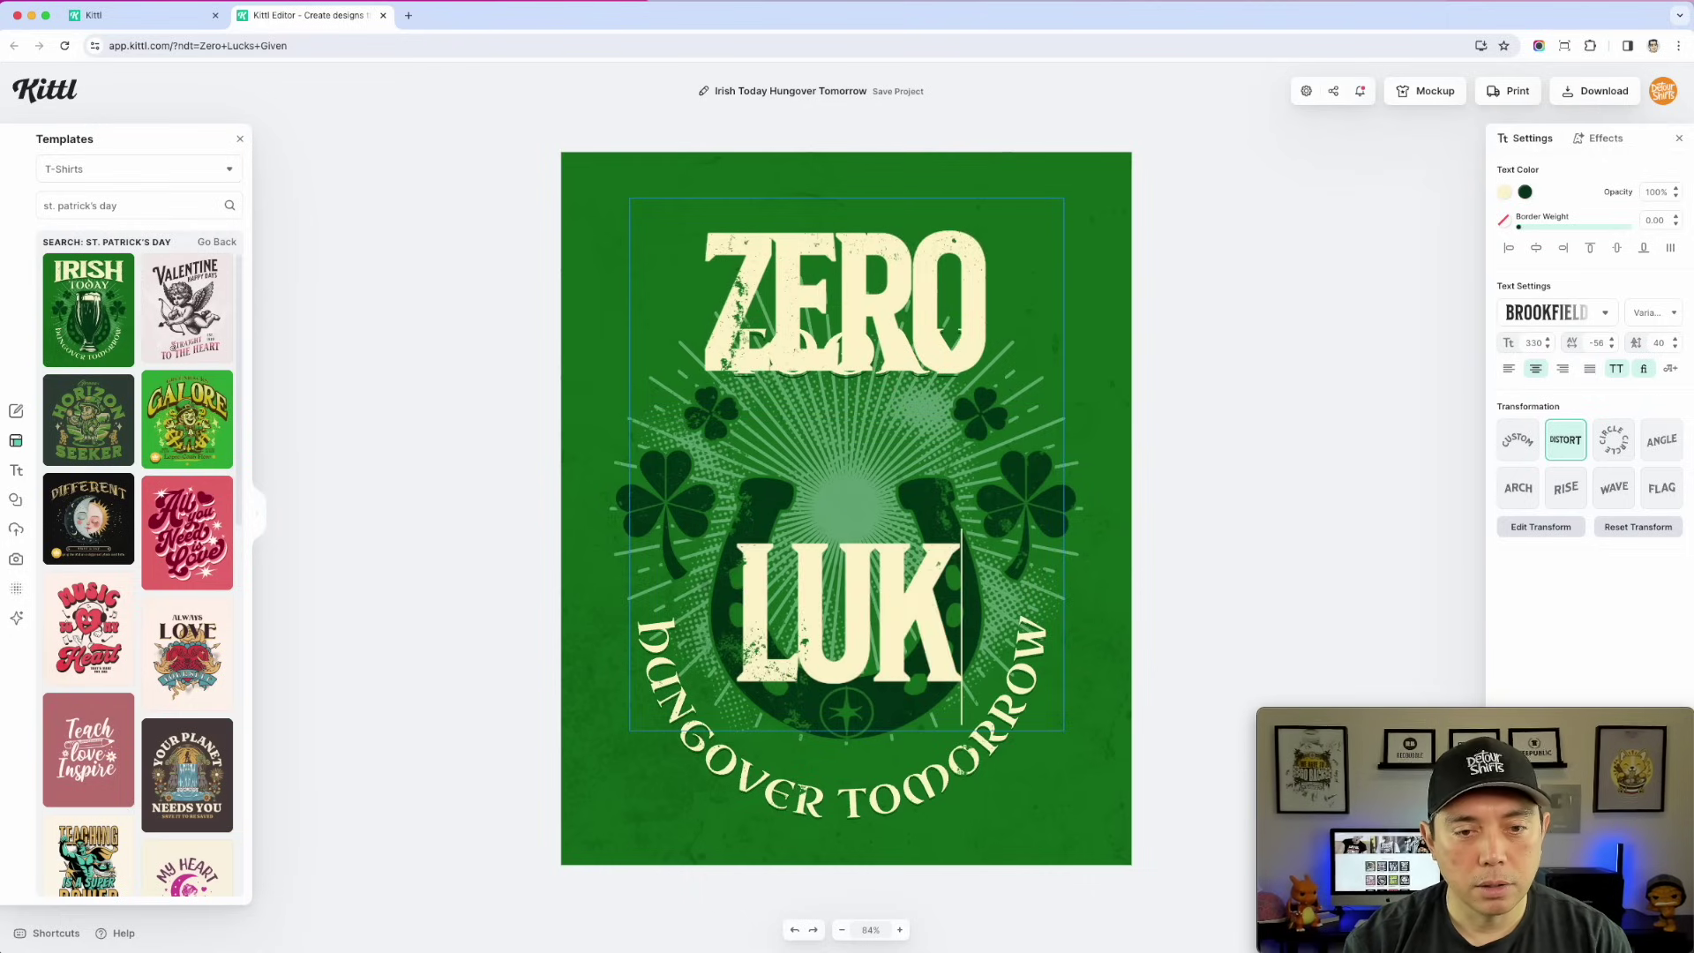
{"action": "type", "text": "CKS"}
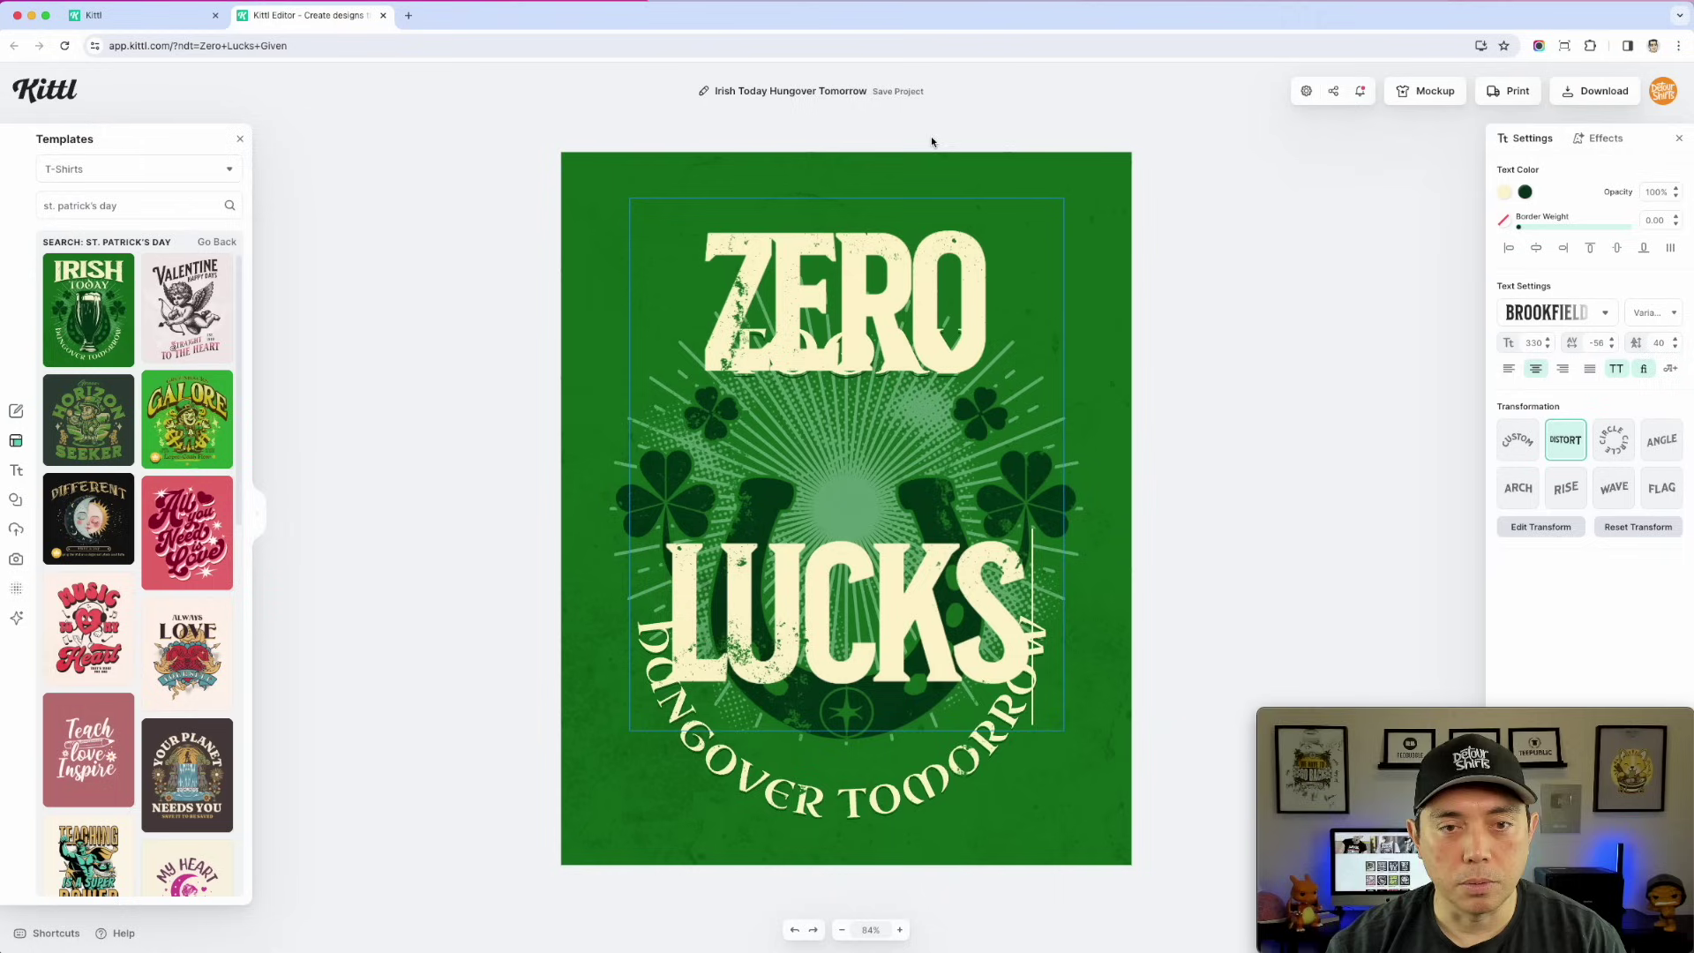
{"action": "key", "text": "Escape"}
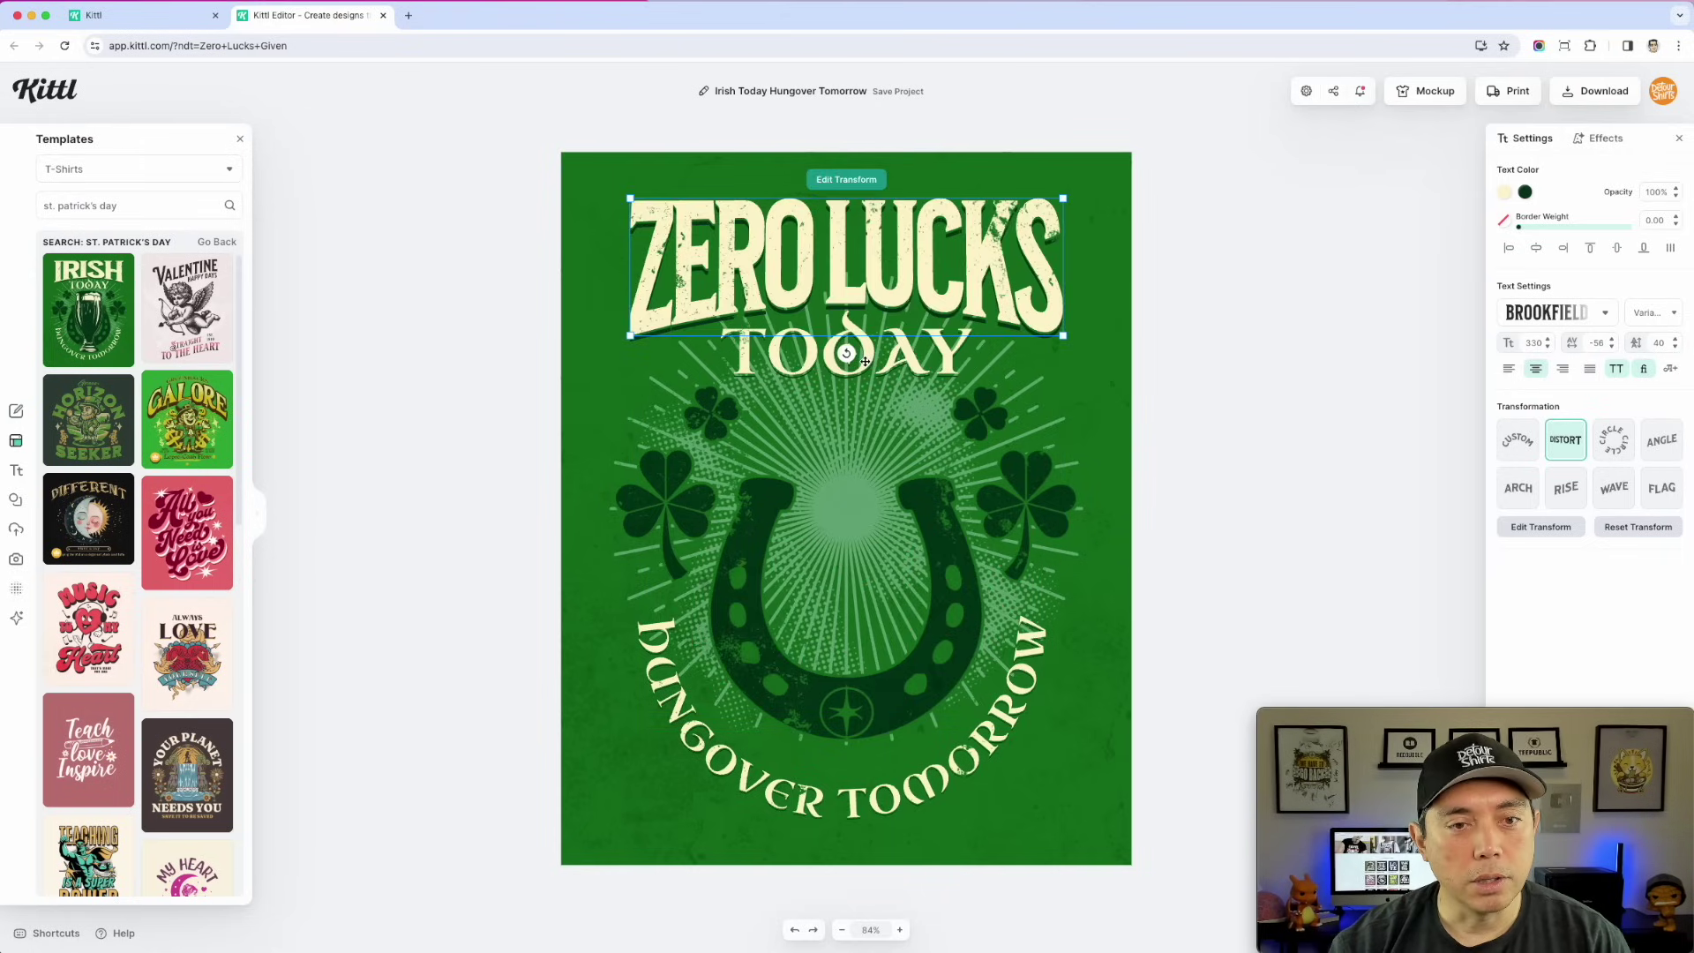
{"action": "left_click", "coordinate": [866, 360]}
{"action": "double_click", "coordinate": [860, 355]}
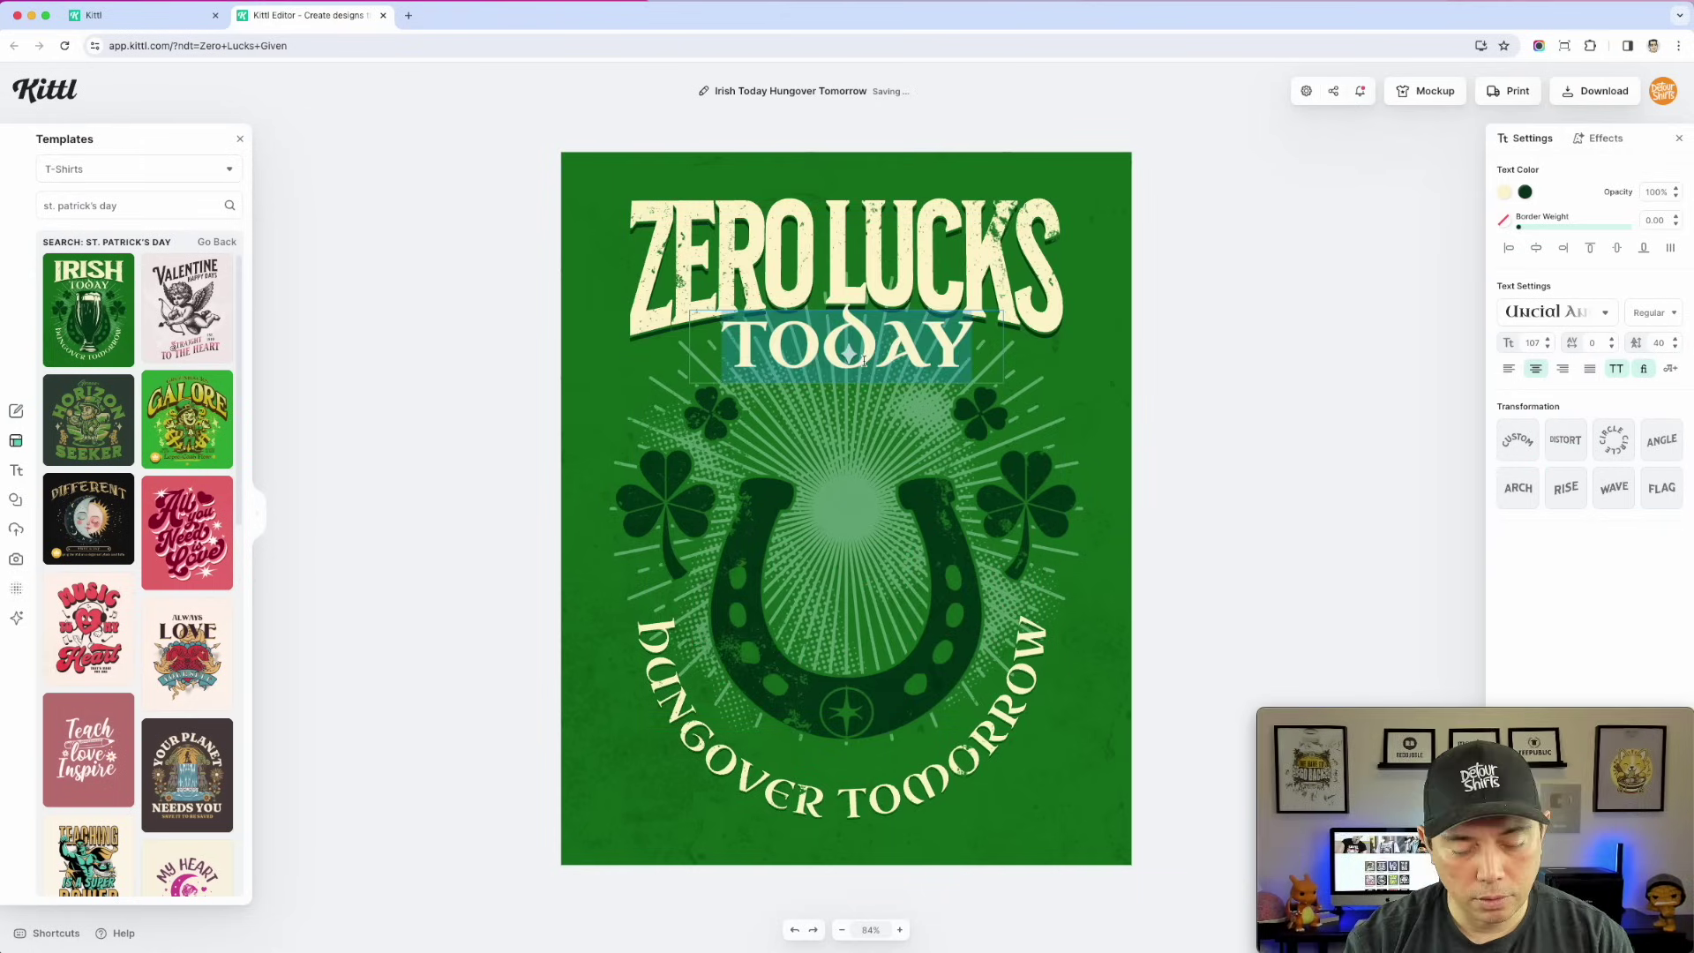
{"action": "type", "text": "Giv"}
{"action": "key", "text": "BackSpace"}
{"action": "key", "text": "BackSpace"}
{"action": "type", "text": "ie"}
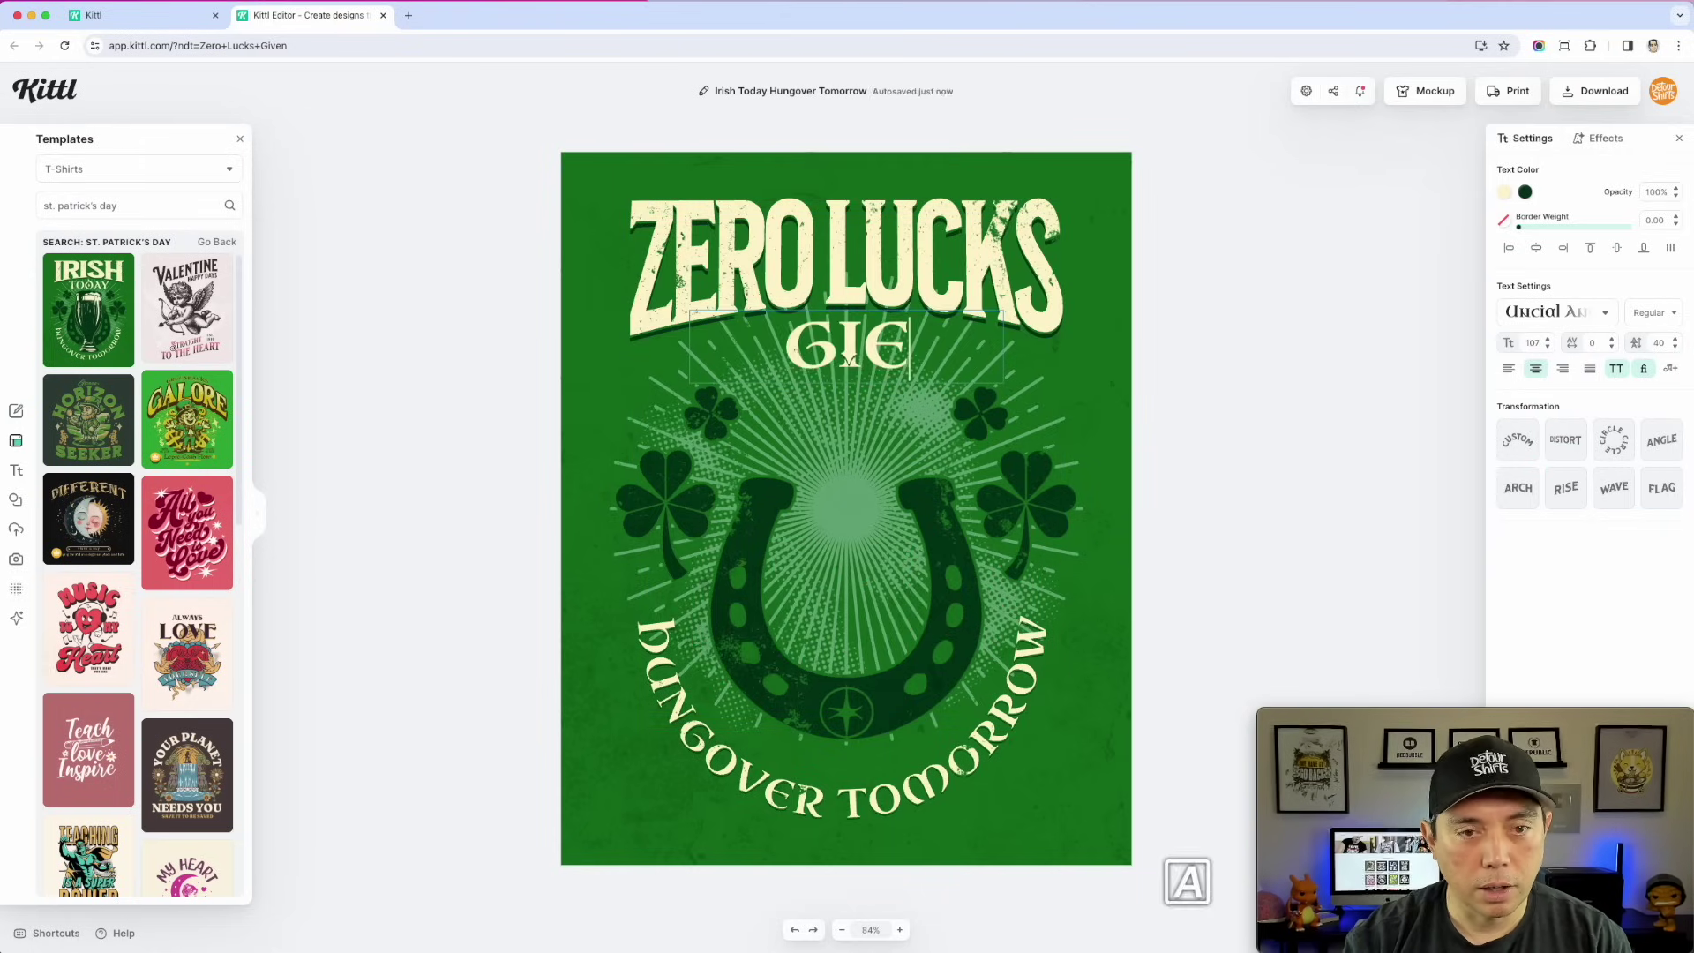
{"action": "type", "text": "n"}
{"action": "key", "text": "BackSpace"}
{"action": "key", "text": "BackSpace"}
{"action": "type", "text": "ven"}
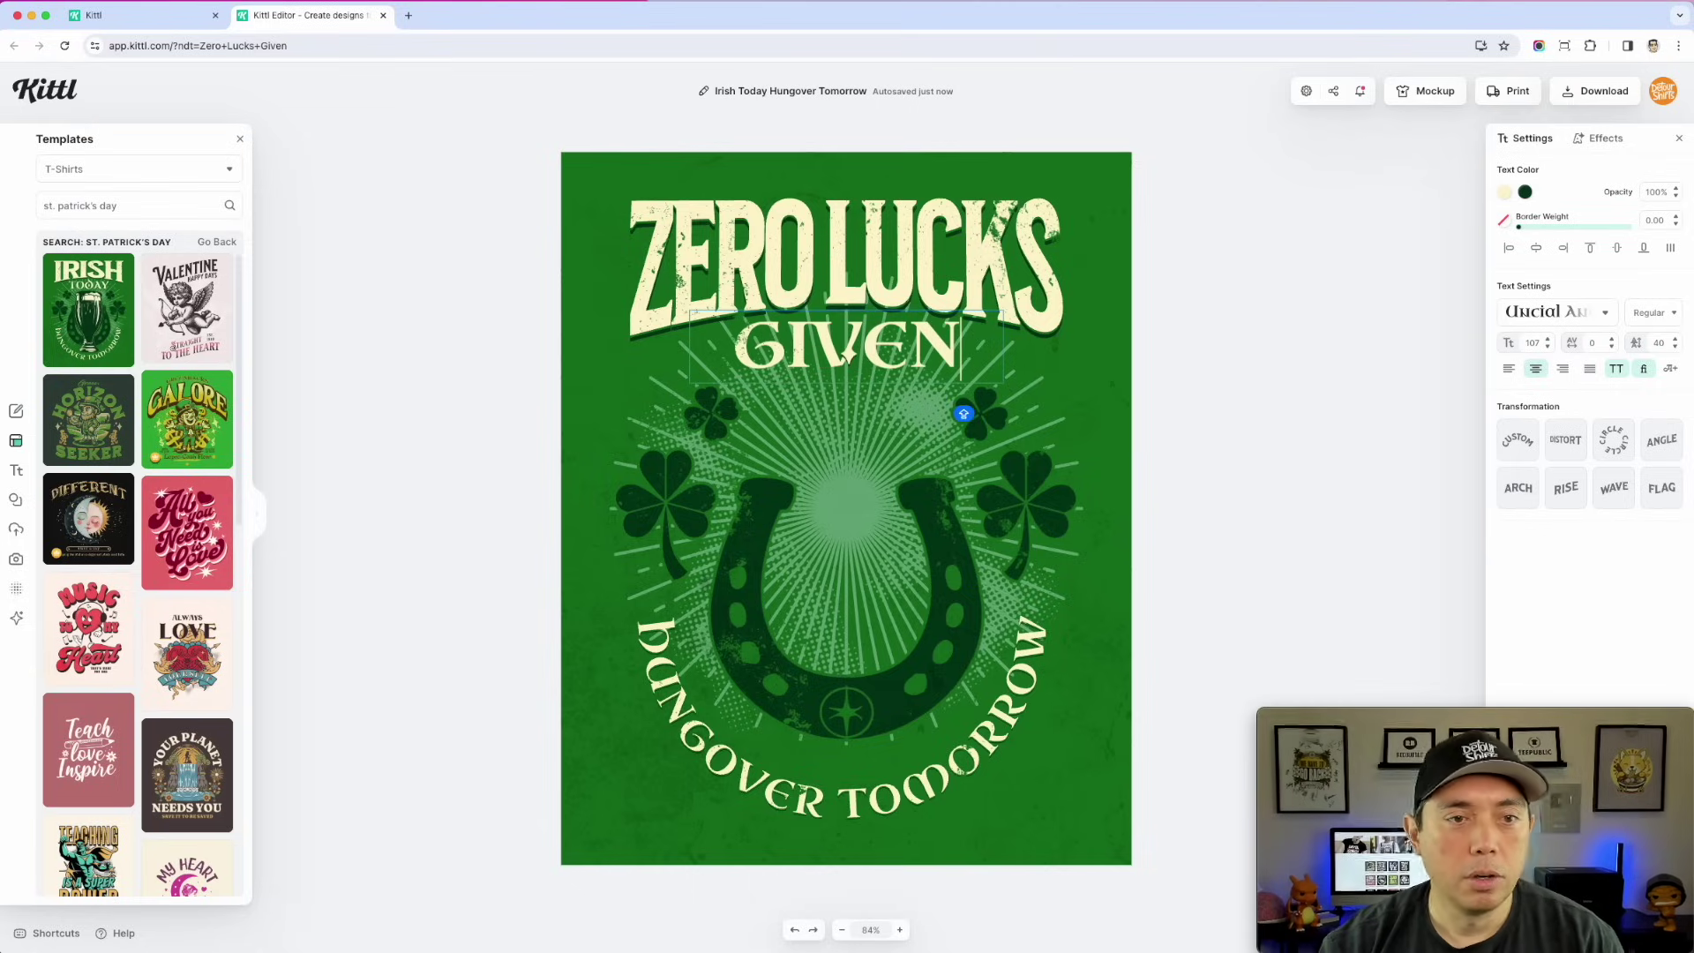
{"action": "key", "text": "Escape"}
- Place GIVEN just under ZERO LUCKS and delete the curved HUNGOVER TOMORROW text
{"action": "left_click", "coordinate": [1213, 394]}
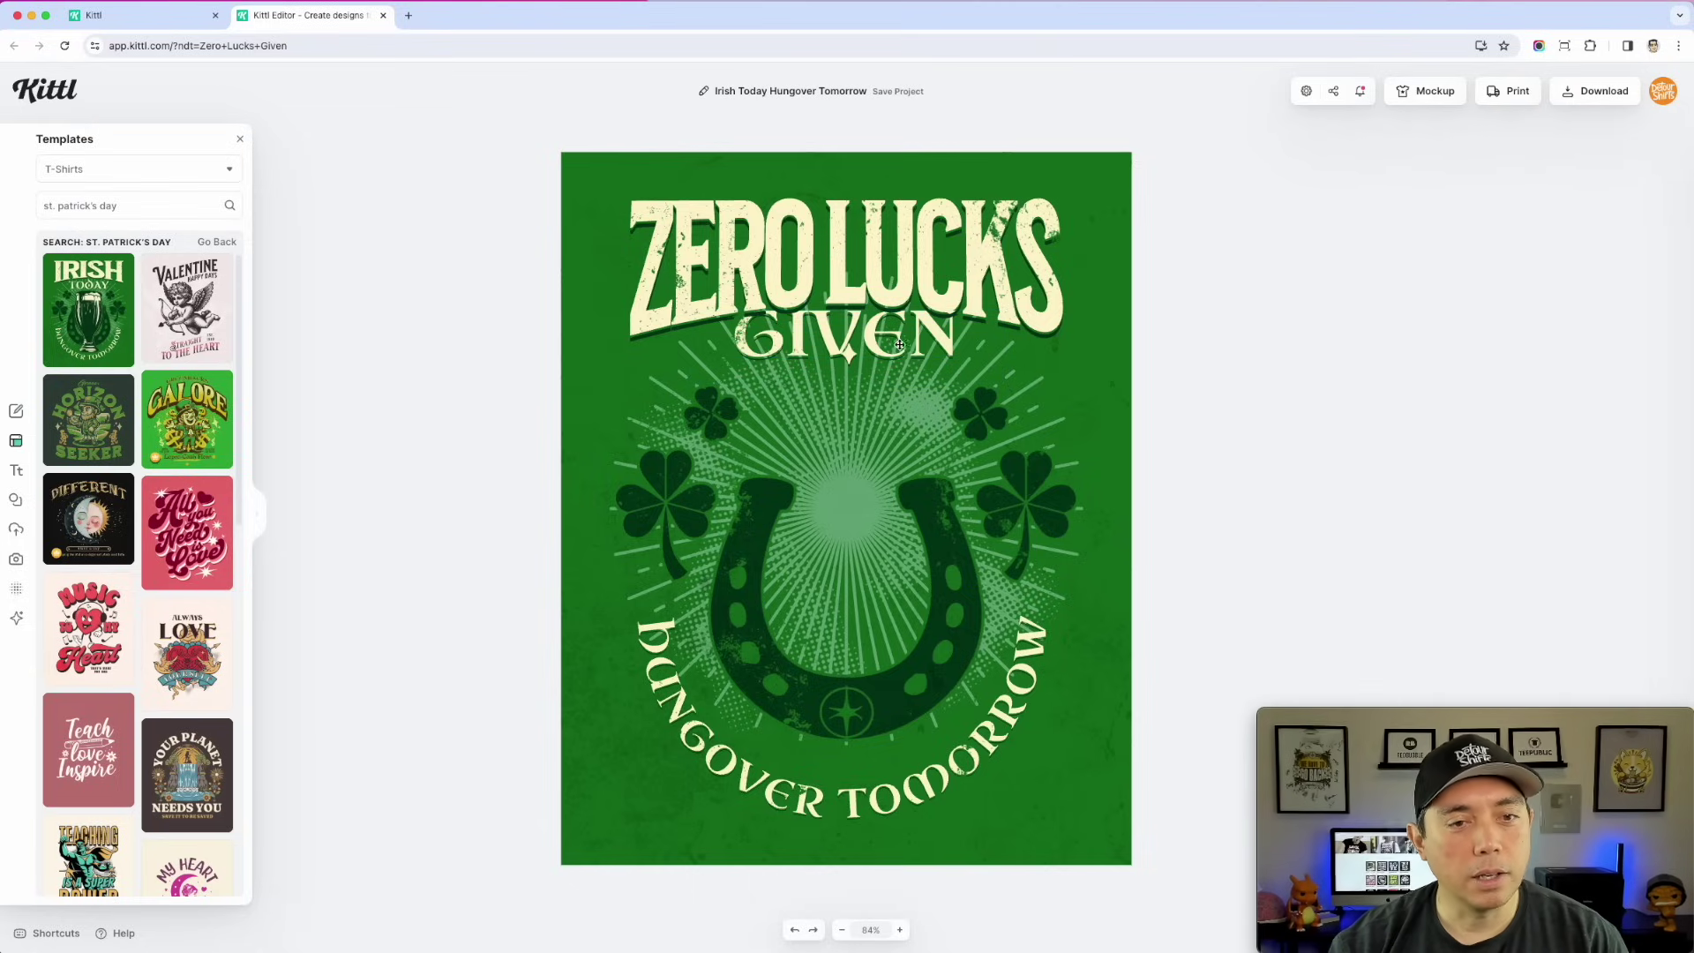
{"action": "left_click_drag", "start_coordinate": [845, 331], "coordinate": [849, 406]}
{"action": "left_click", "coordinate": [848, 356]}
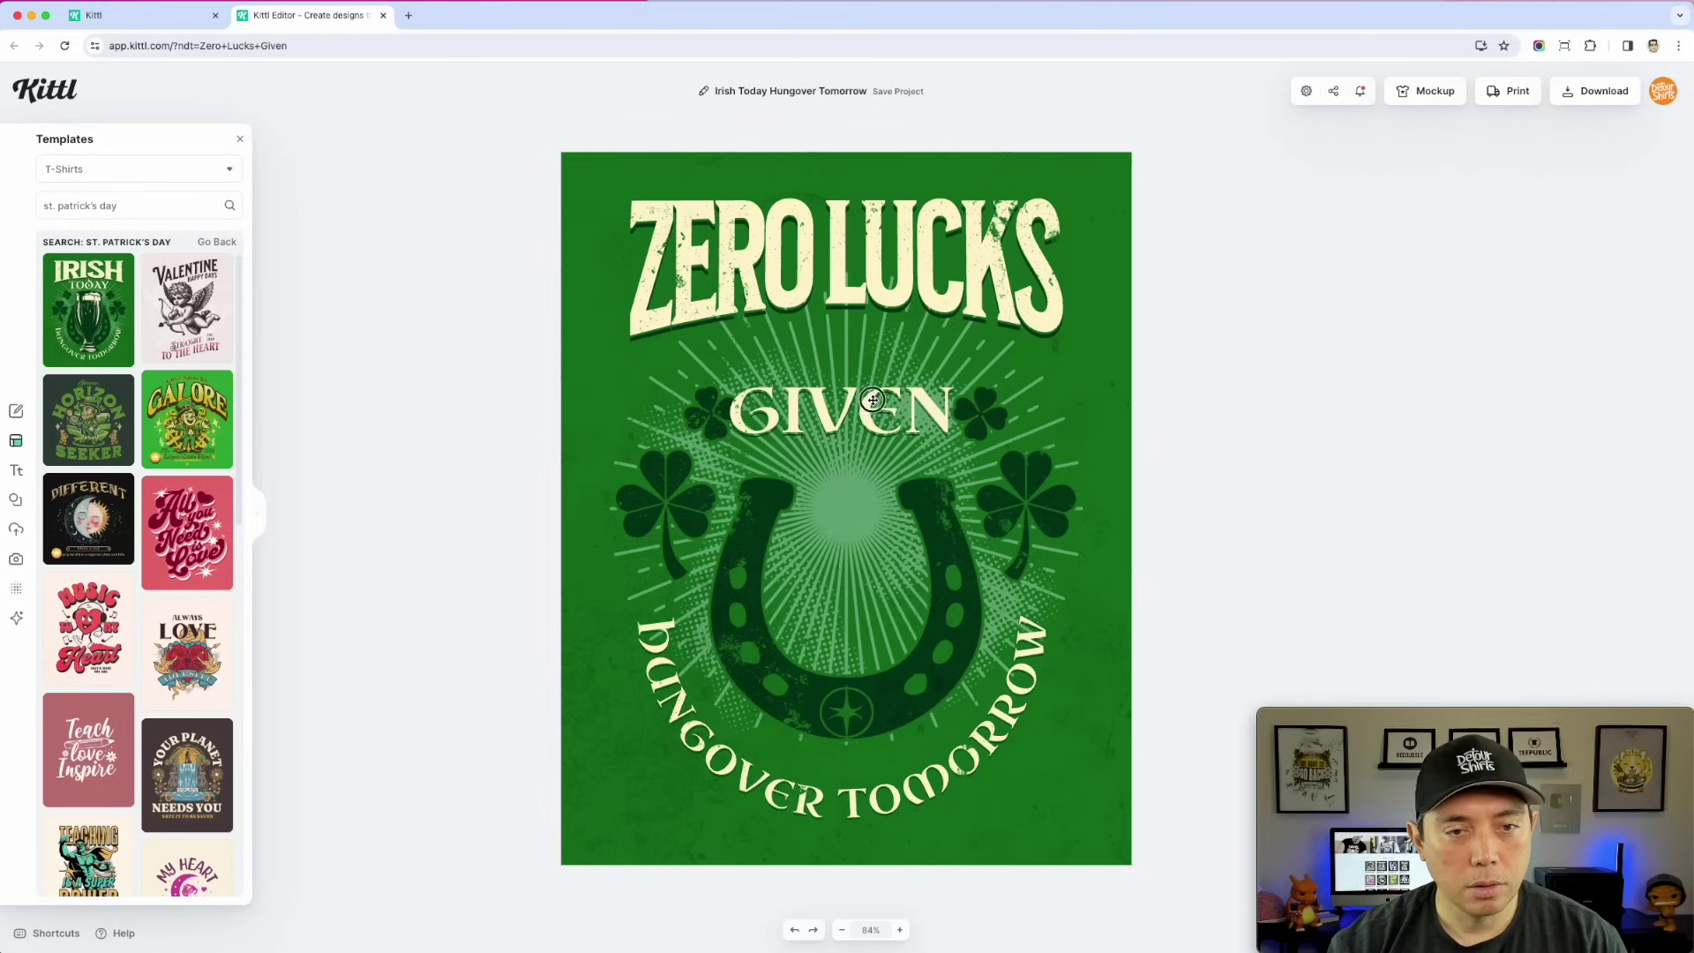
{"action": "left_click", "coordinate": [874, 385]}
{"action": "left_click_drag", "start_coordinate": [873, 385], "coordinate": [874, 327]}
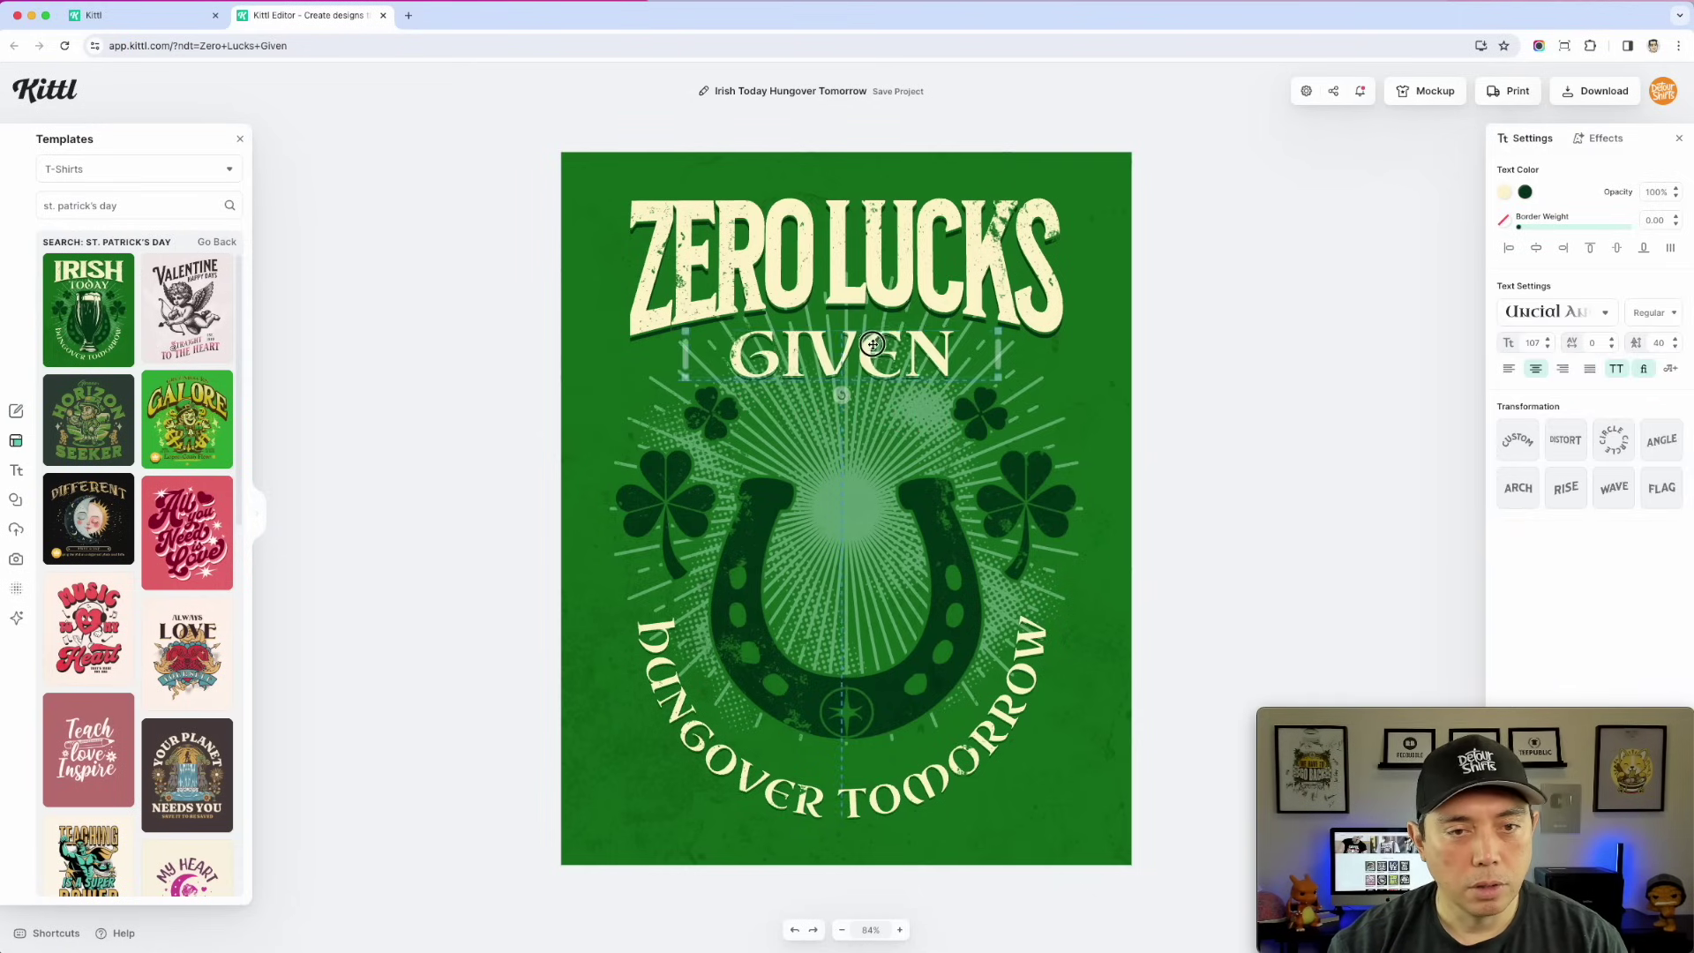
{"action": "left_click", "coordinate": [1010, 711]}
{"action": "key", "text": "Delete"}
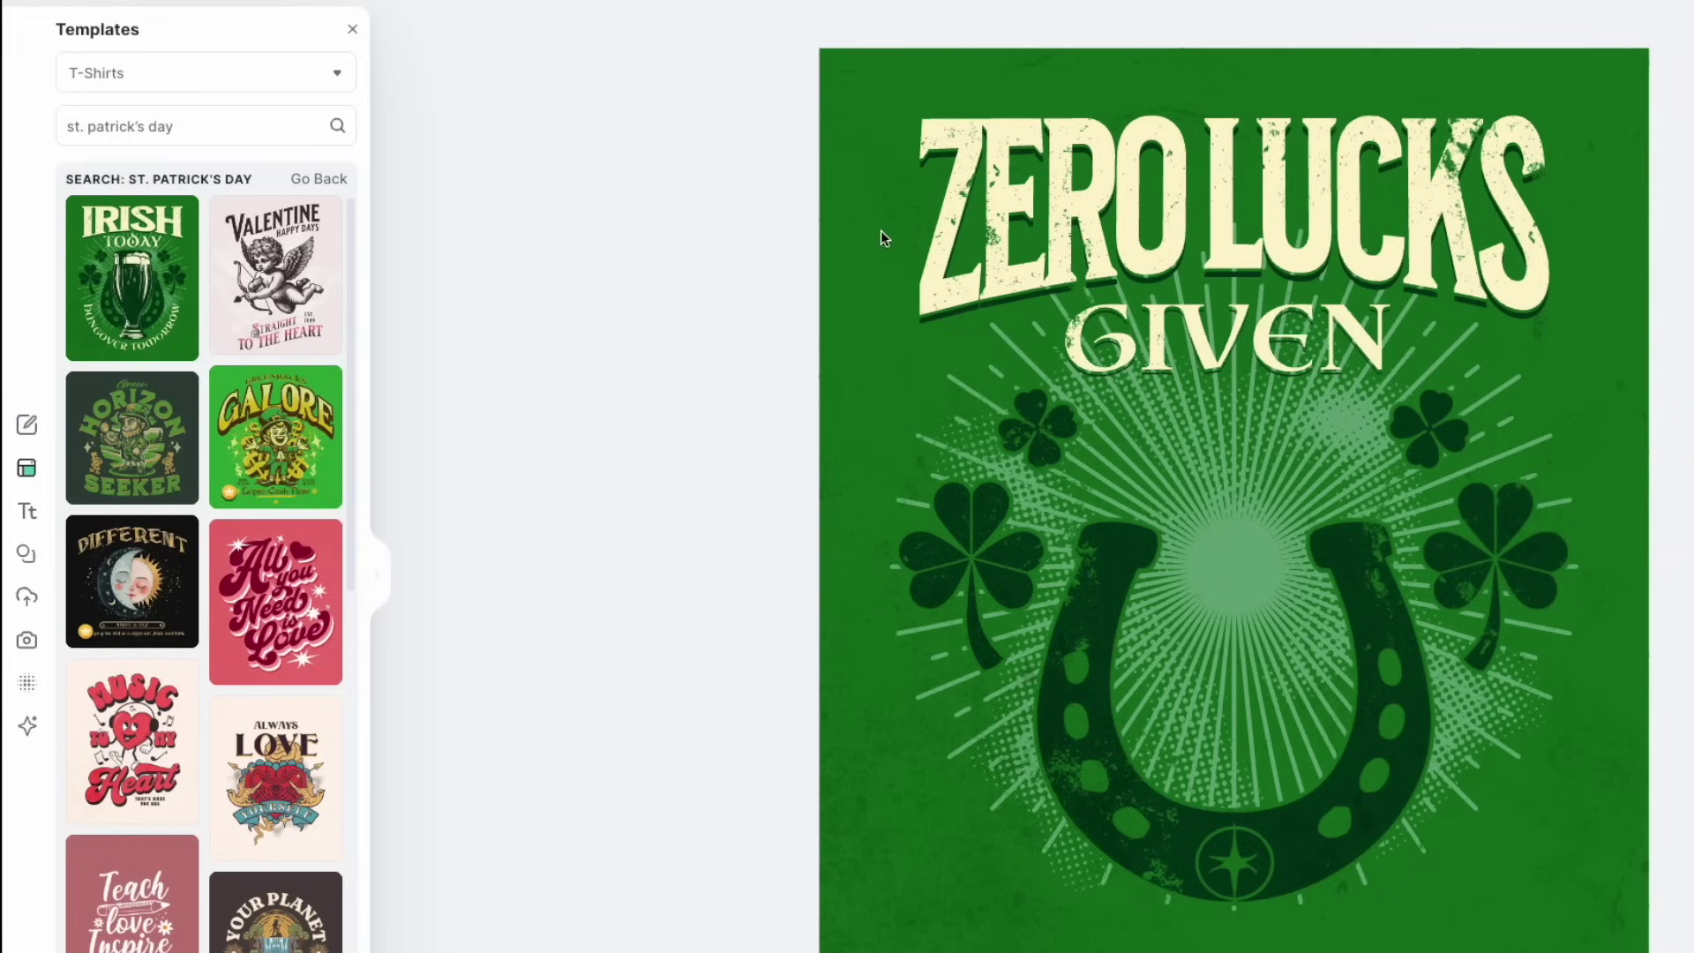
- Go to My Projects and reopen the Zero Lucks Given fox project
{"action": "left_click", "coordinate": [26, 427]}
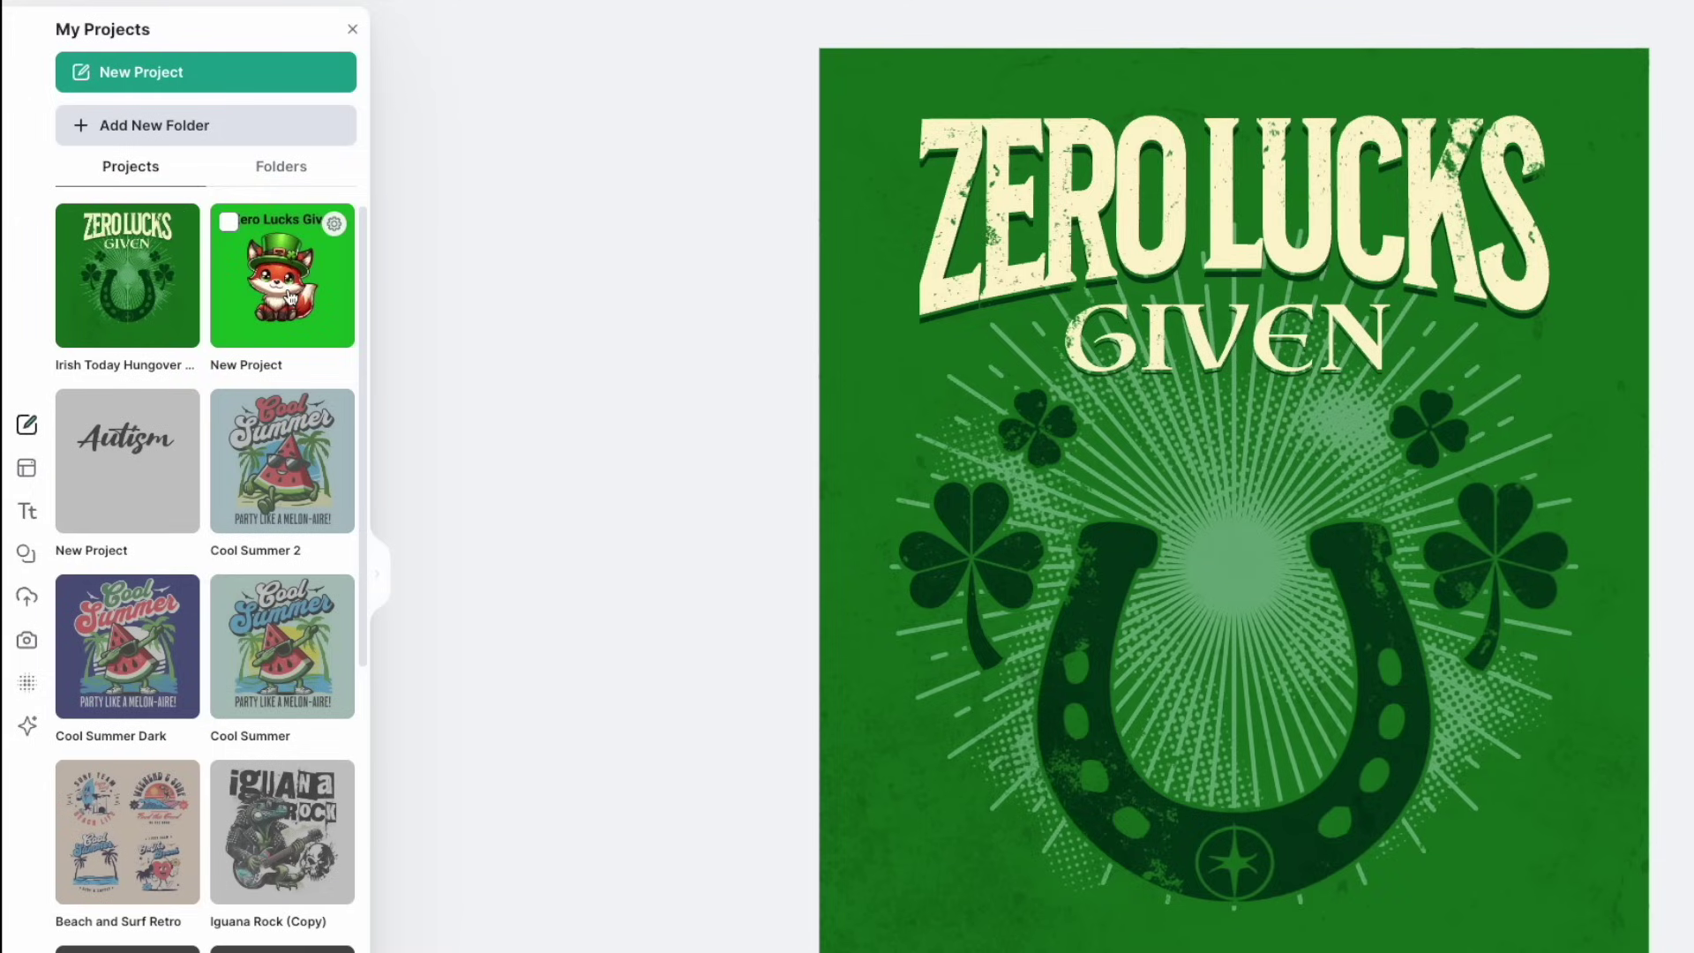
{"action": "left_click", "coordinate": [281, 275]}
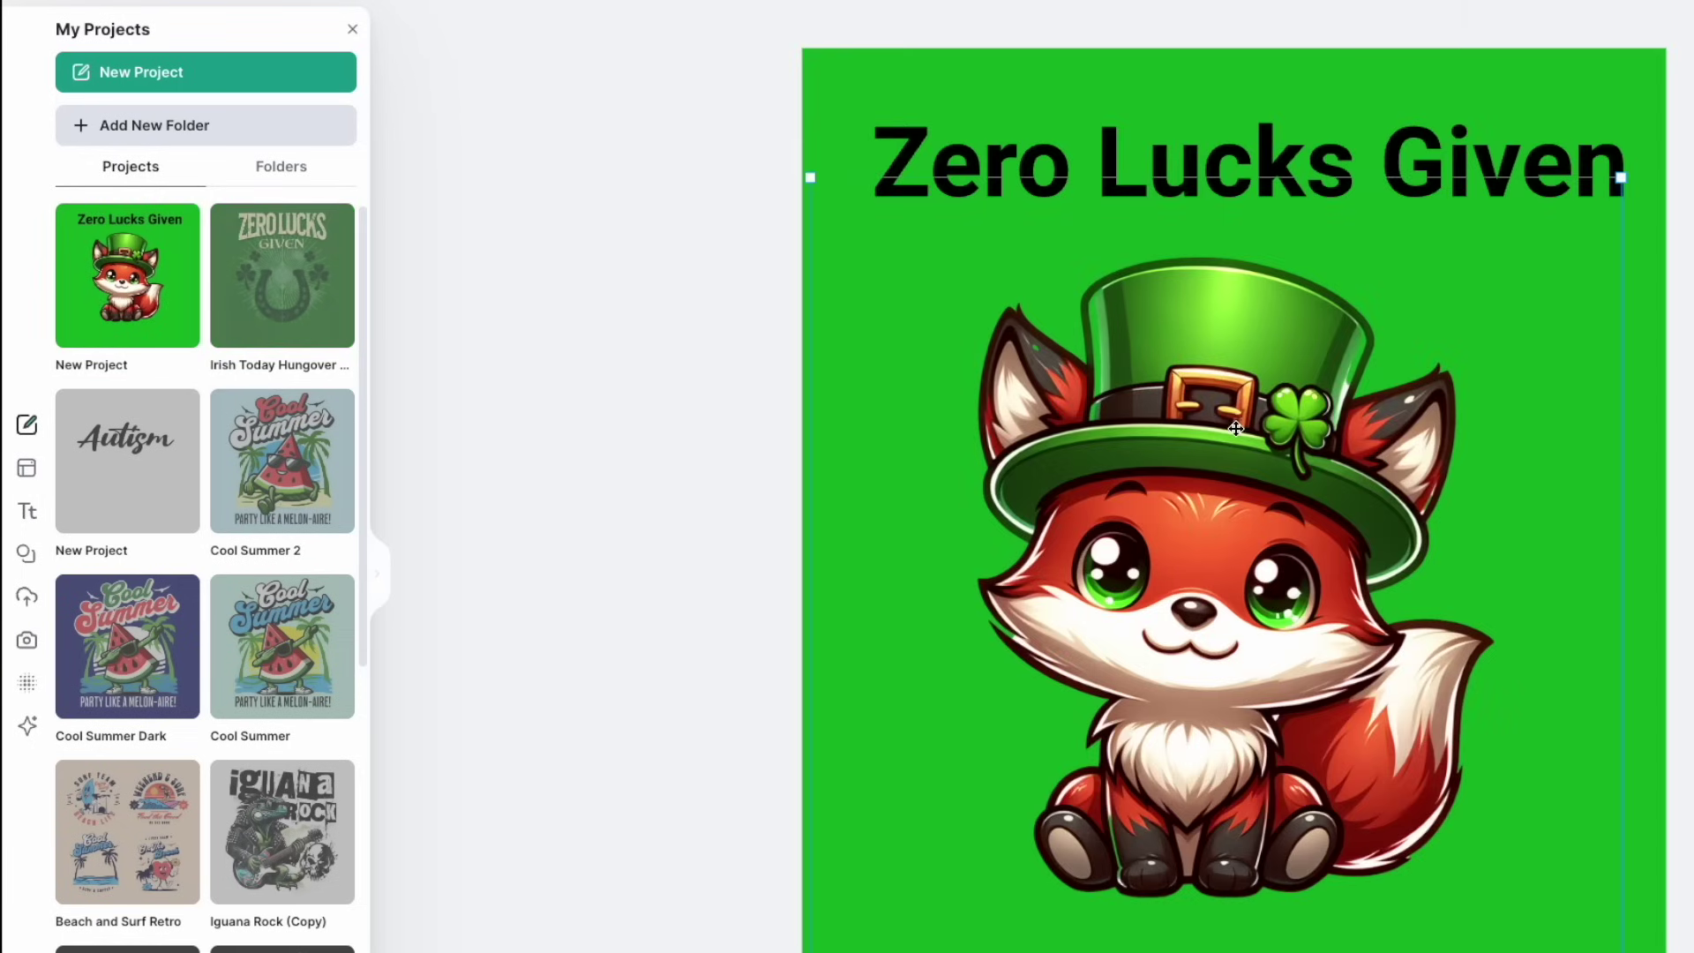
- Copy the fox element and paste it into the Irish Today Hungover Tomorrow project
{"action": "key", "text": "super+c"}
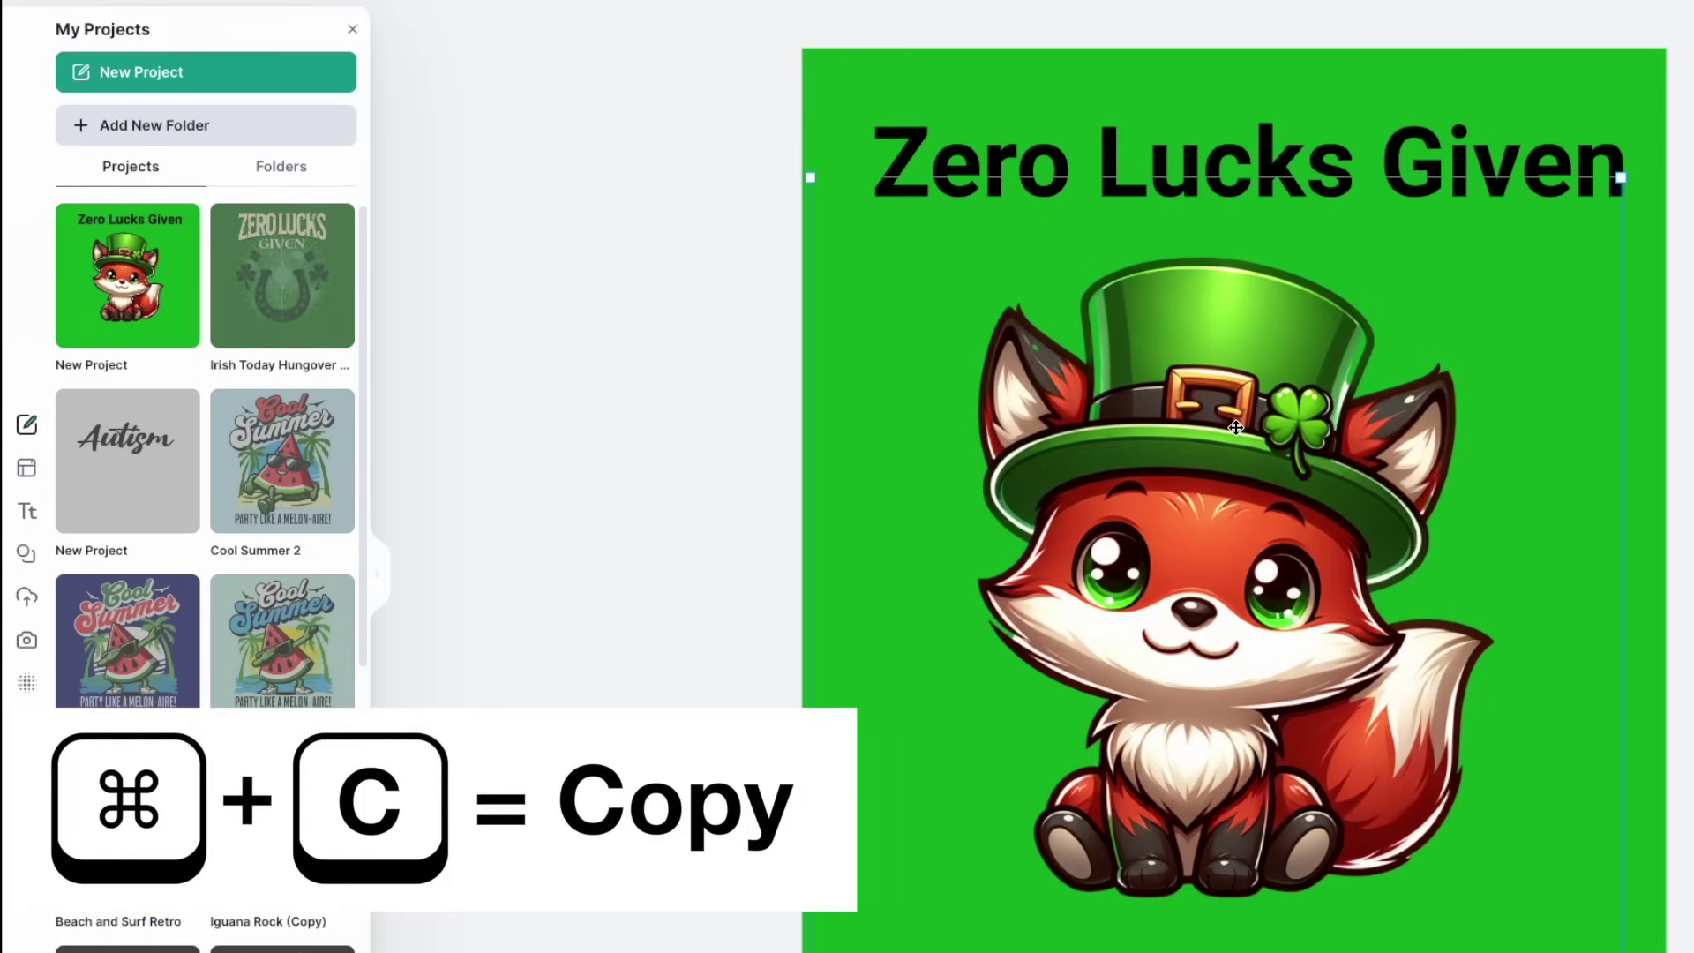
{"action": "left_click", "coordinate": [310, 288]}
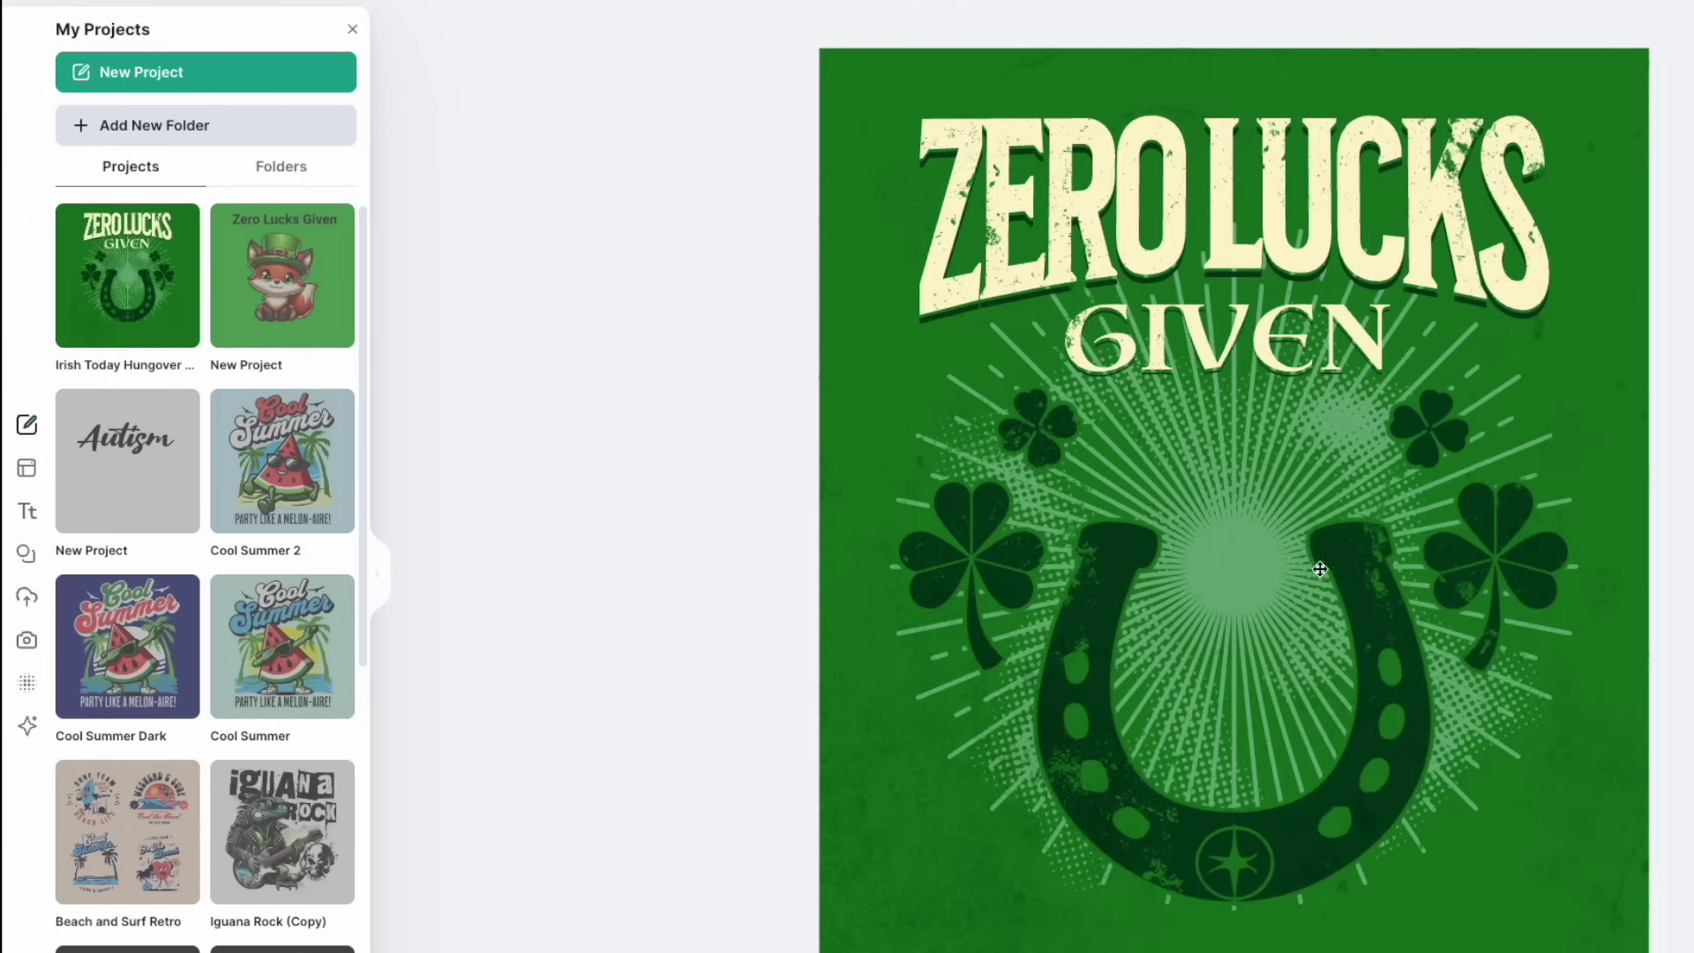
{"action": "key", "text": "super+v"}
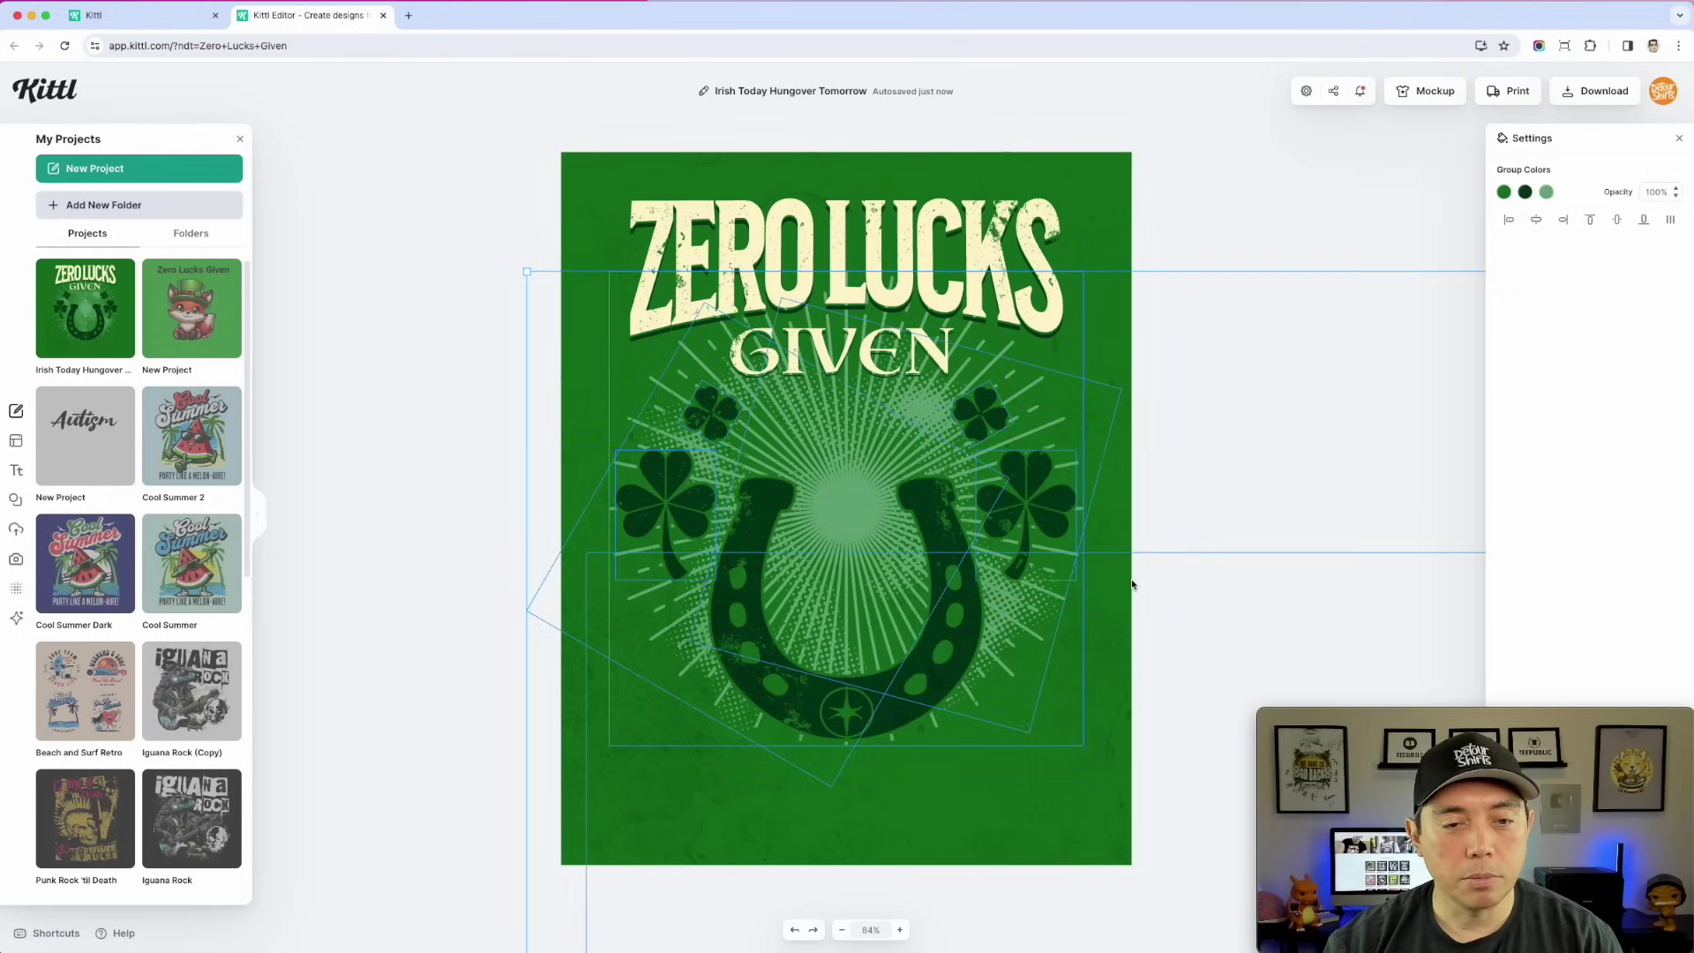
{"action": "scroll", "coordinate": [1203, 605], "scroll_direction": "down", "scroll_amount": 3}
{"action": "left_click", "coordinate": [1142, 625]}
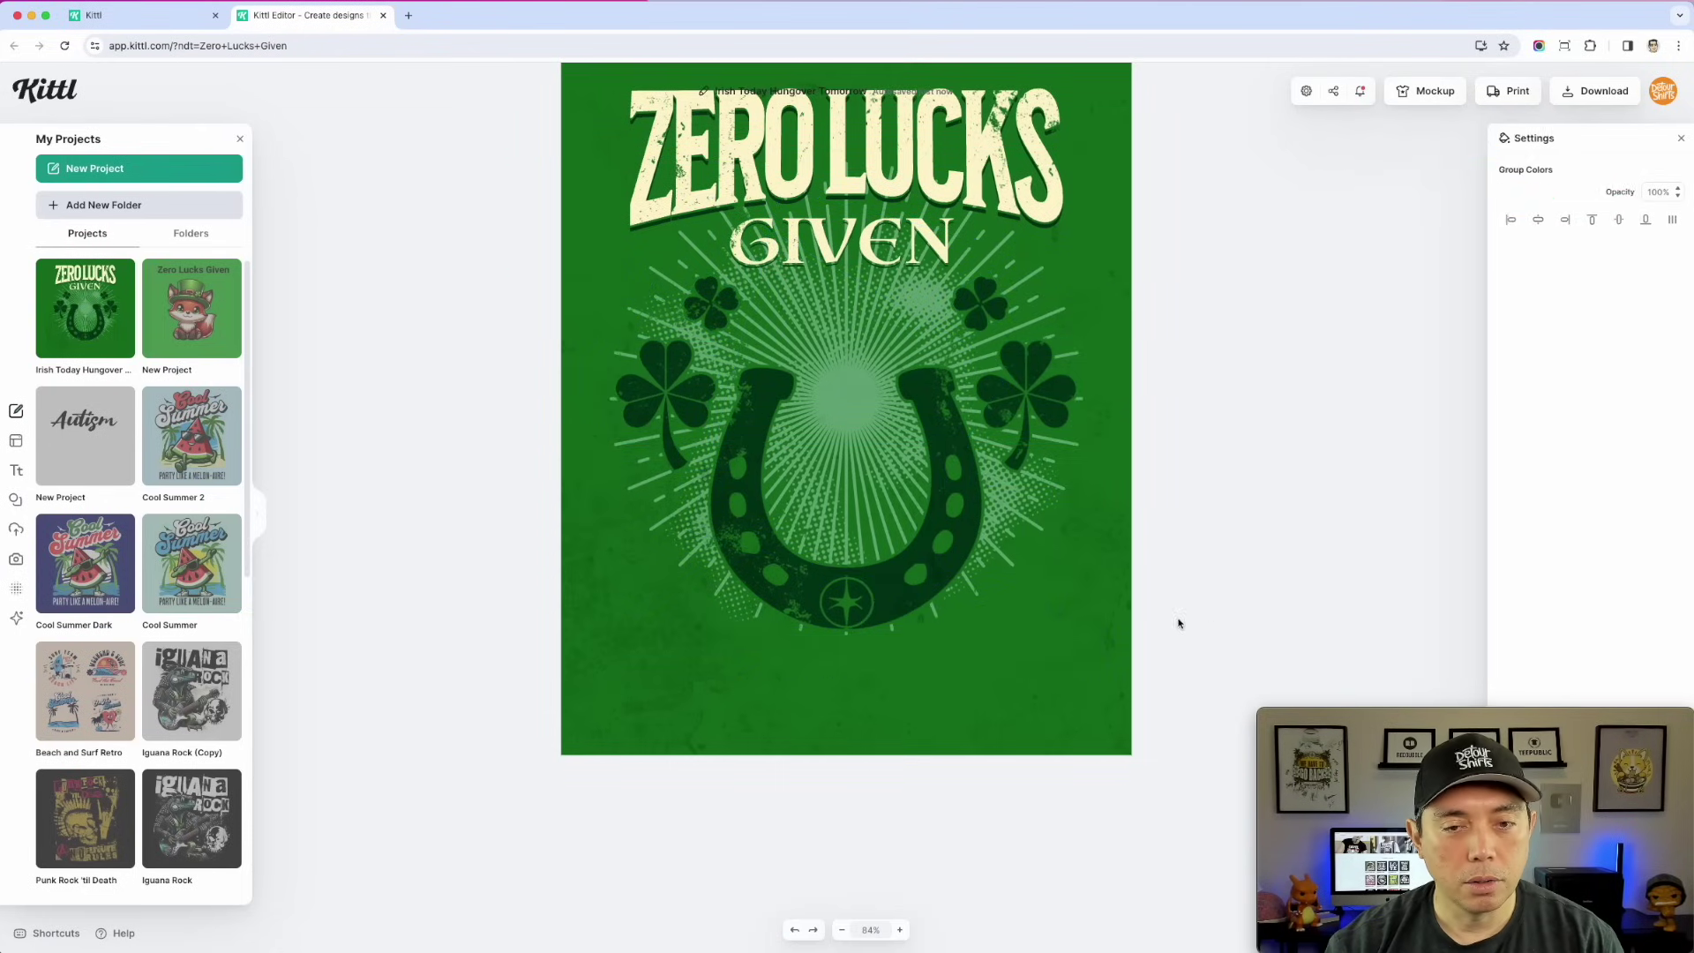
{"action": "scroll", "coordinate": [1173, 548], "scroll_direction": "up", "scroll_amount": 5}
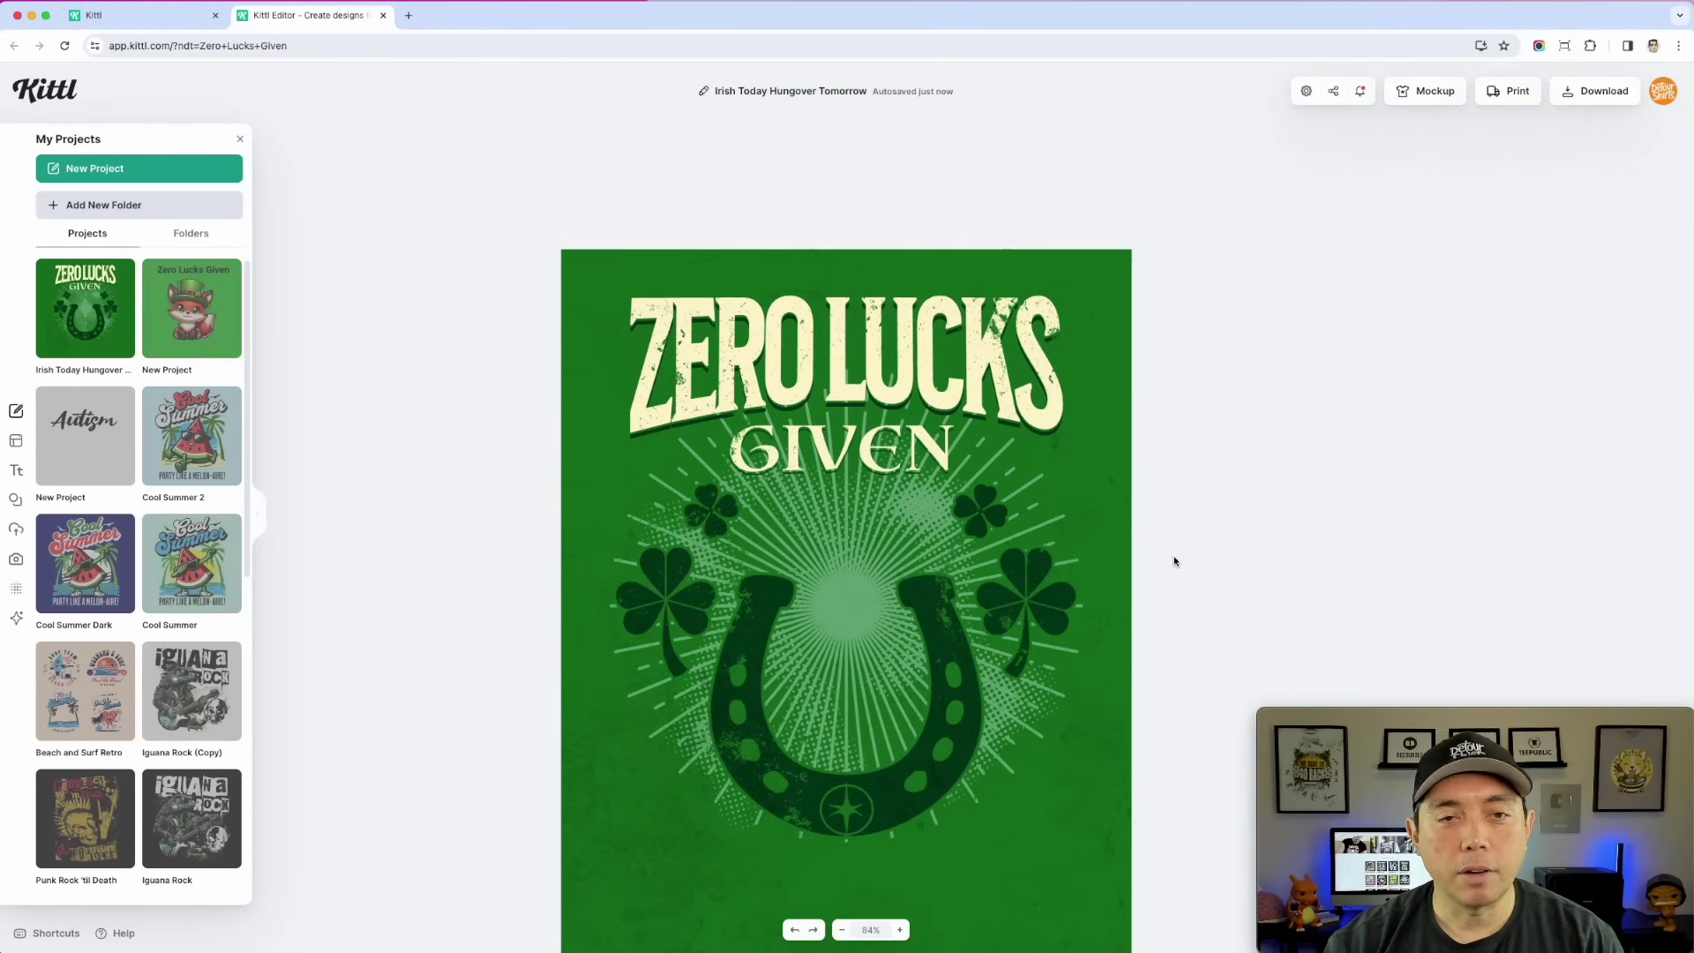
{"action": "scroll", "coordinate": [1177, 564], "scroll_direction": "down", "scroll_amount": 3}
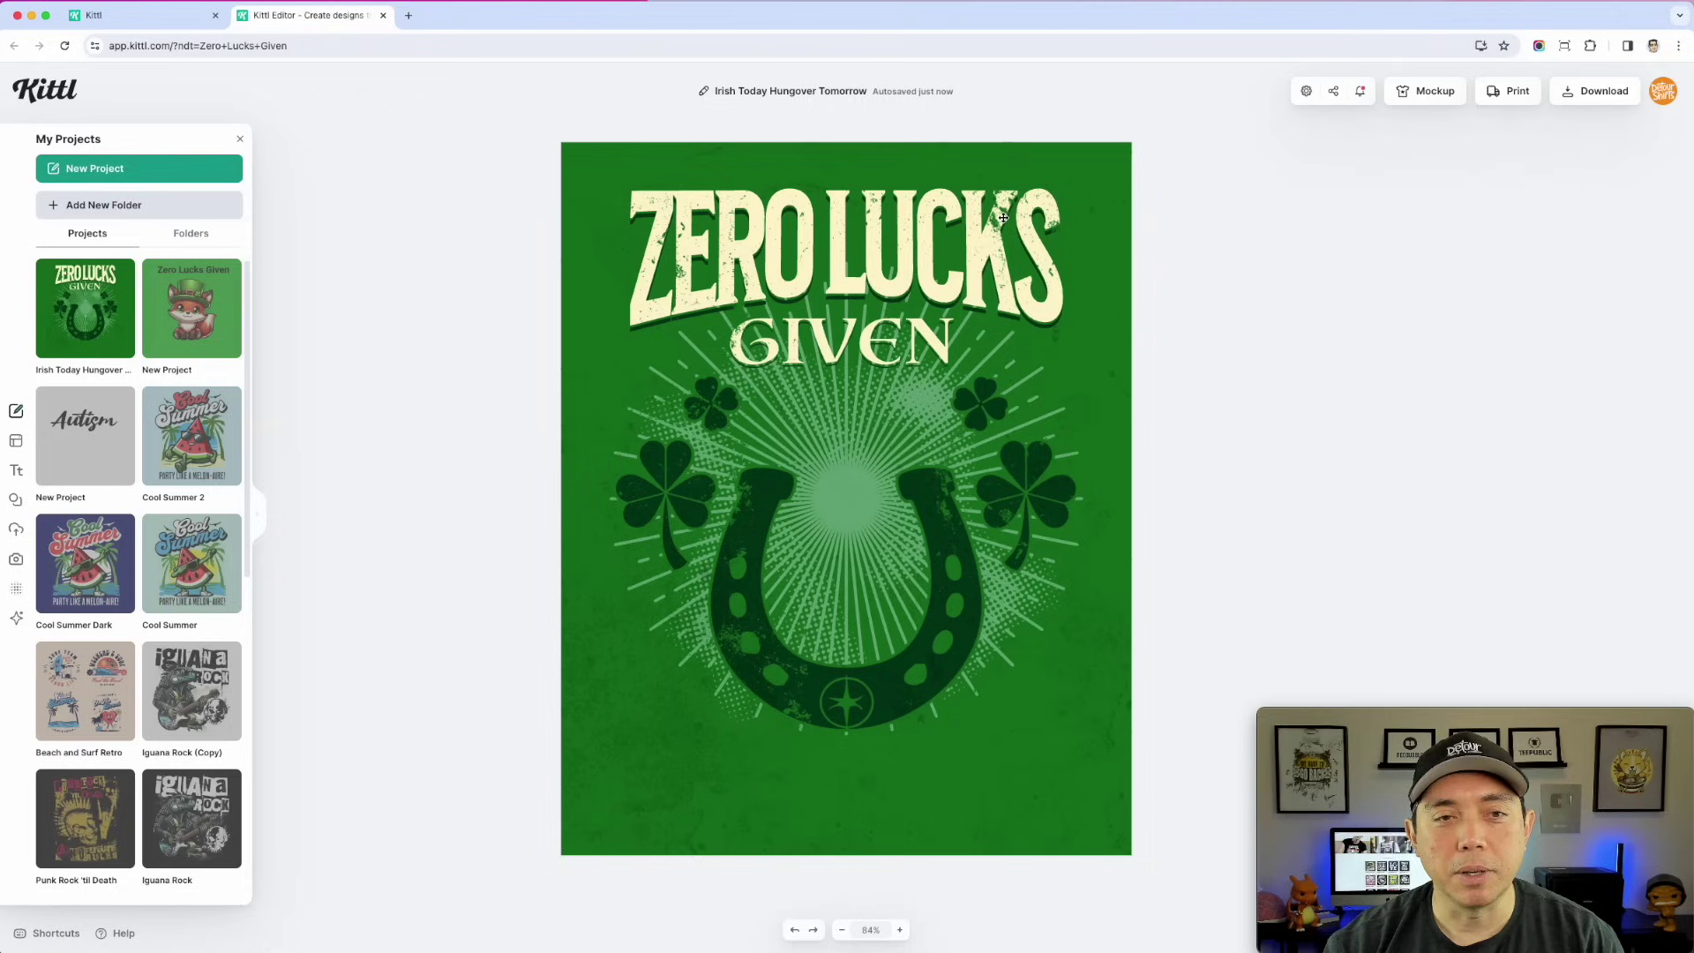
- Set the Irish Today artboard to a custom size of 4500 × 5400 px
{"action": "left_click", "coordinate": [625, 155]}
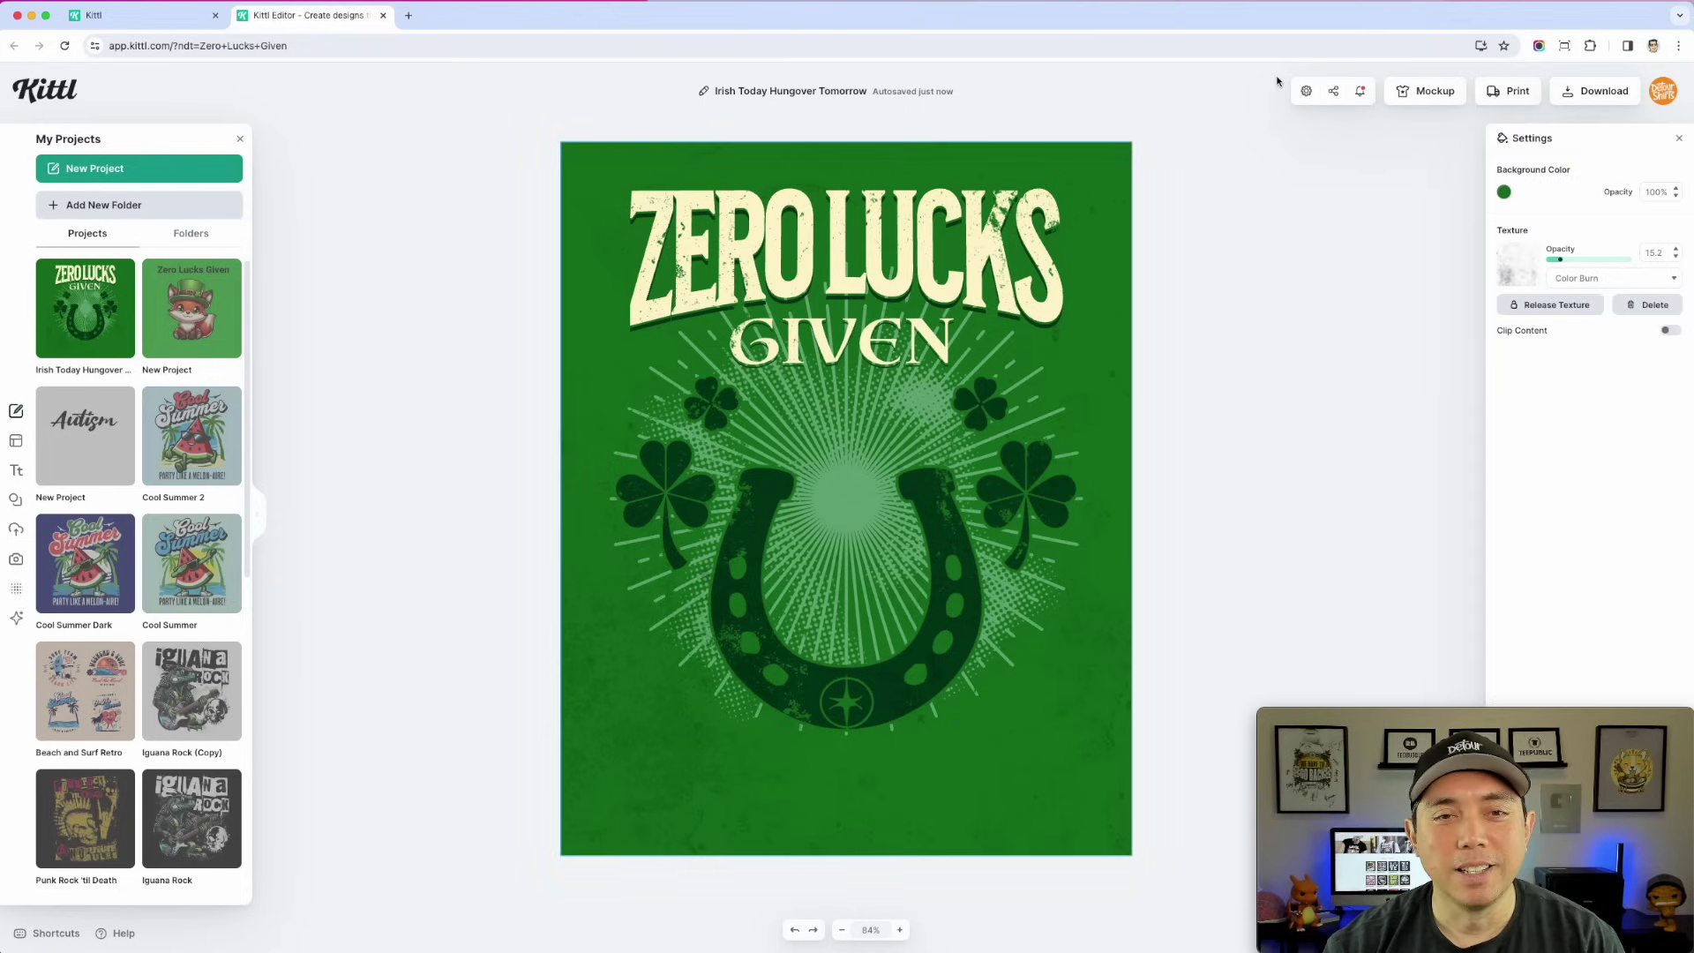
{"action": "left_click", "coordinate": [1310, 91]}
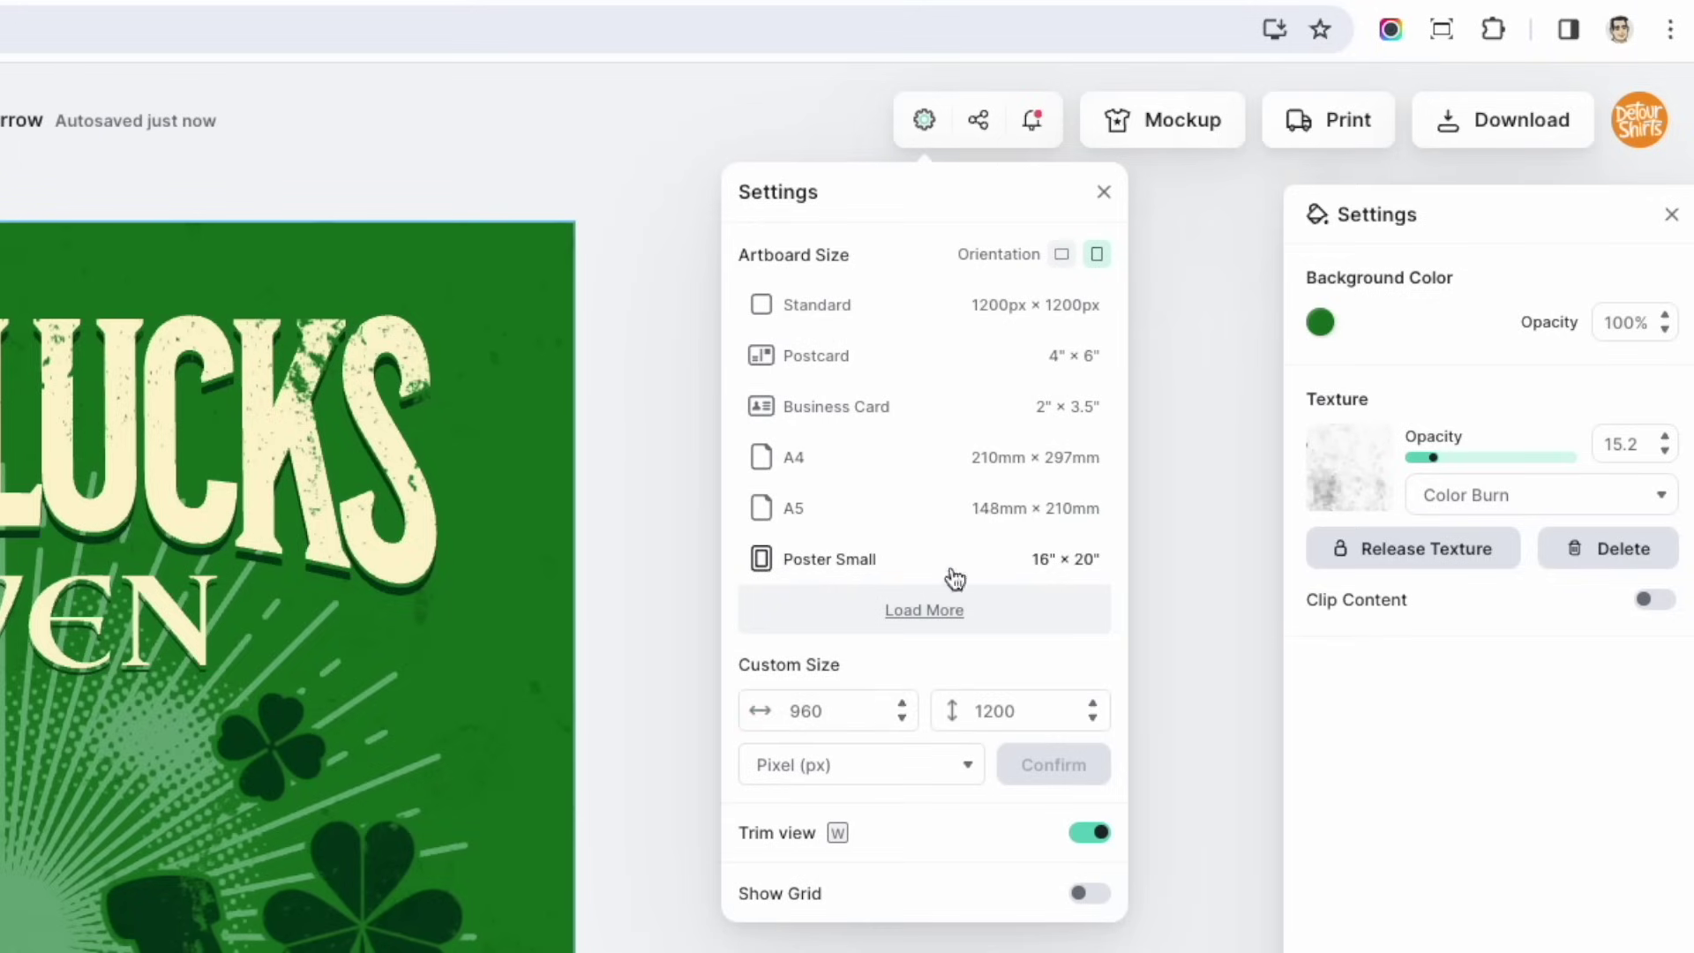
{"action": "left_click", "coordinate": [762, 713]}
{"action": "double_click", "coordinate": [825, 710]}
{"action": "type", "text": "4500"}
{"action": "key", "text": "Tab"}
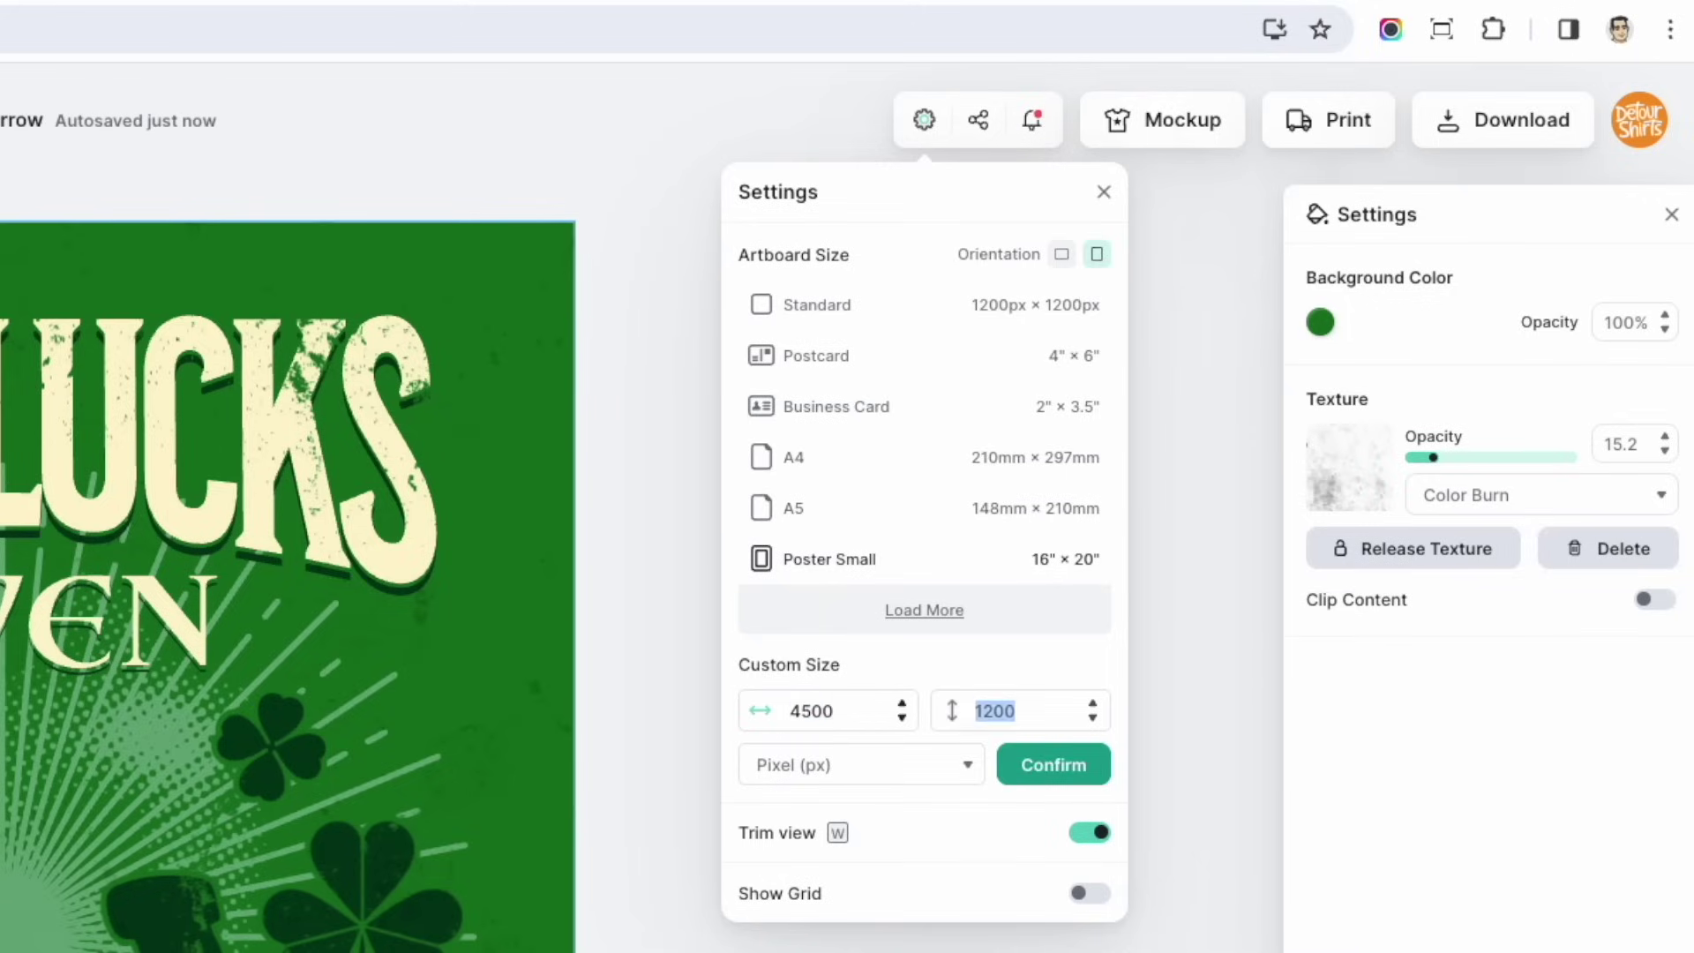
{"action": "type", "text": "5400"}
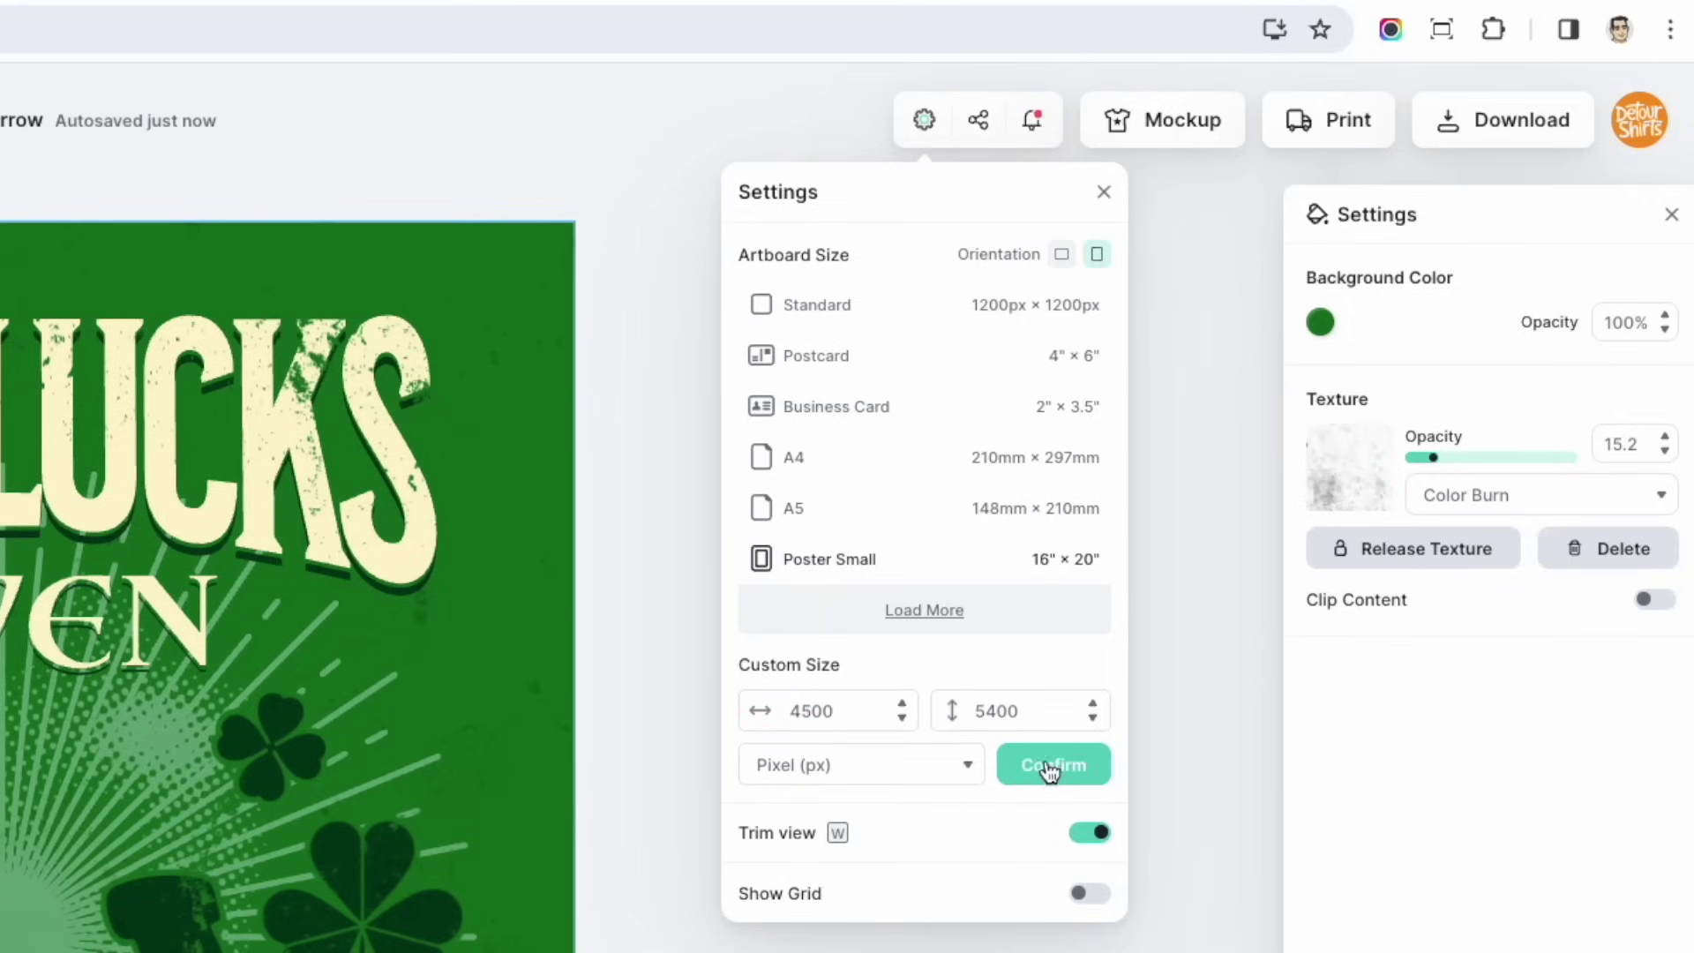
{"action": "left_click", "coordinate": [1050, 767]}
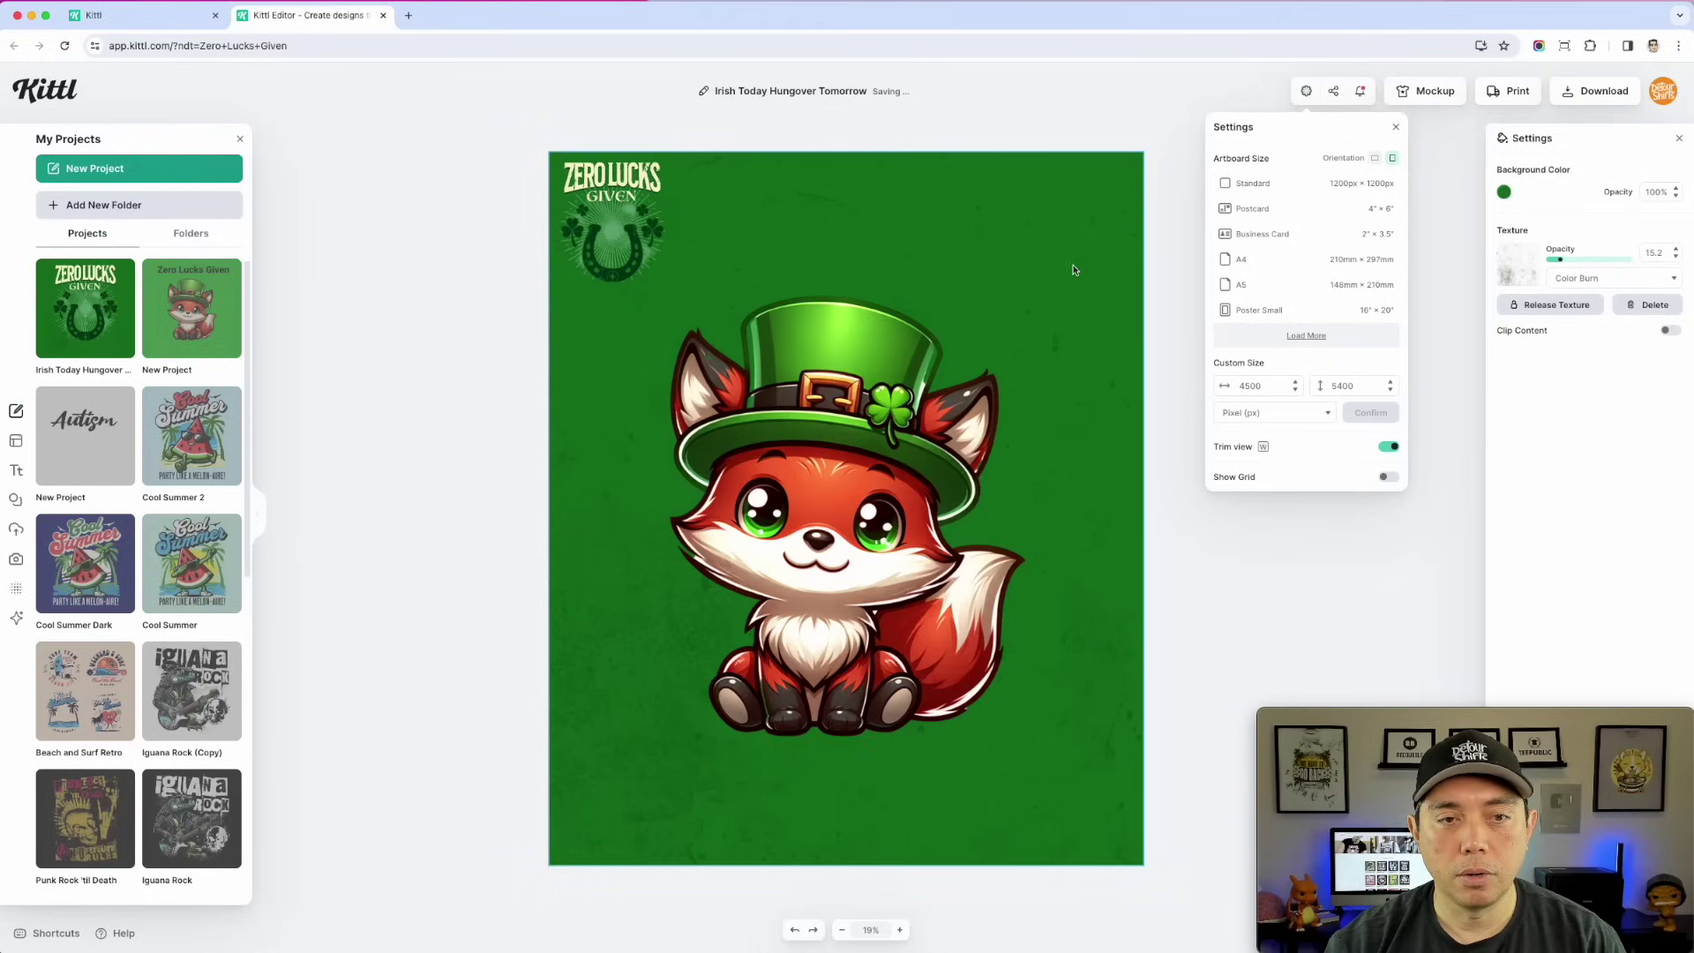
- Shrink the fox image and move it to the artboard's left edge
{"action": "left_click", "coordinate": [849, 464]}
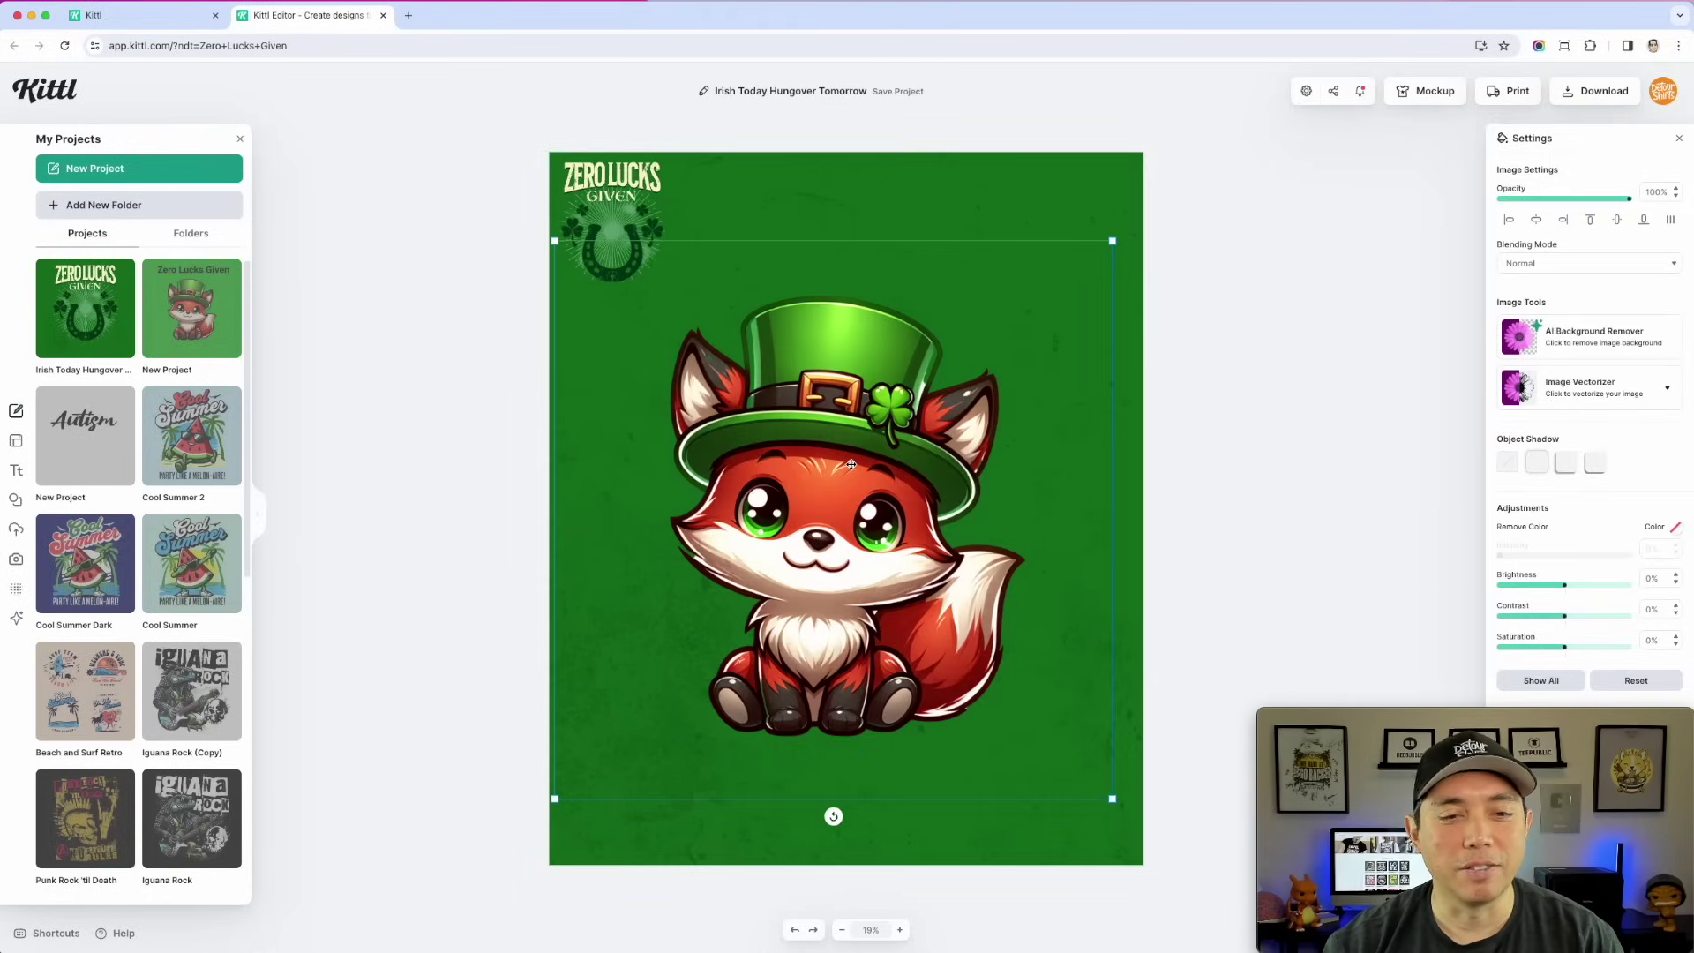
{"action": "left_click_drag", "start_coordinate": [554, 242], "coordinate": [839, 524]}
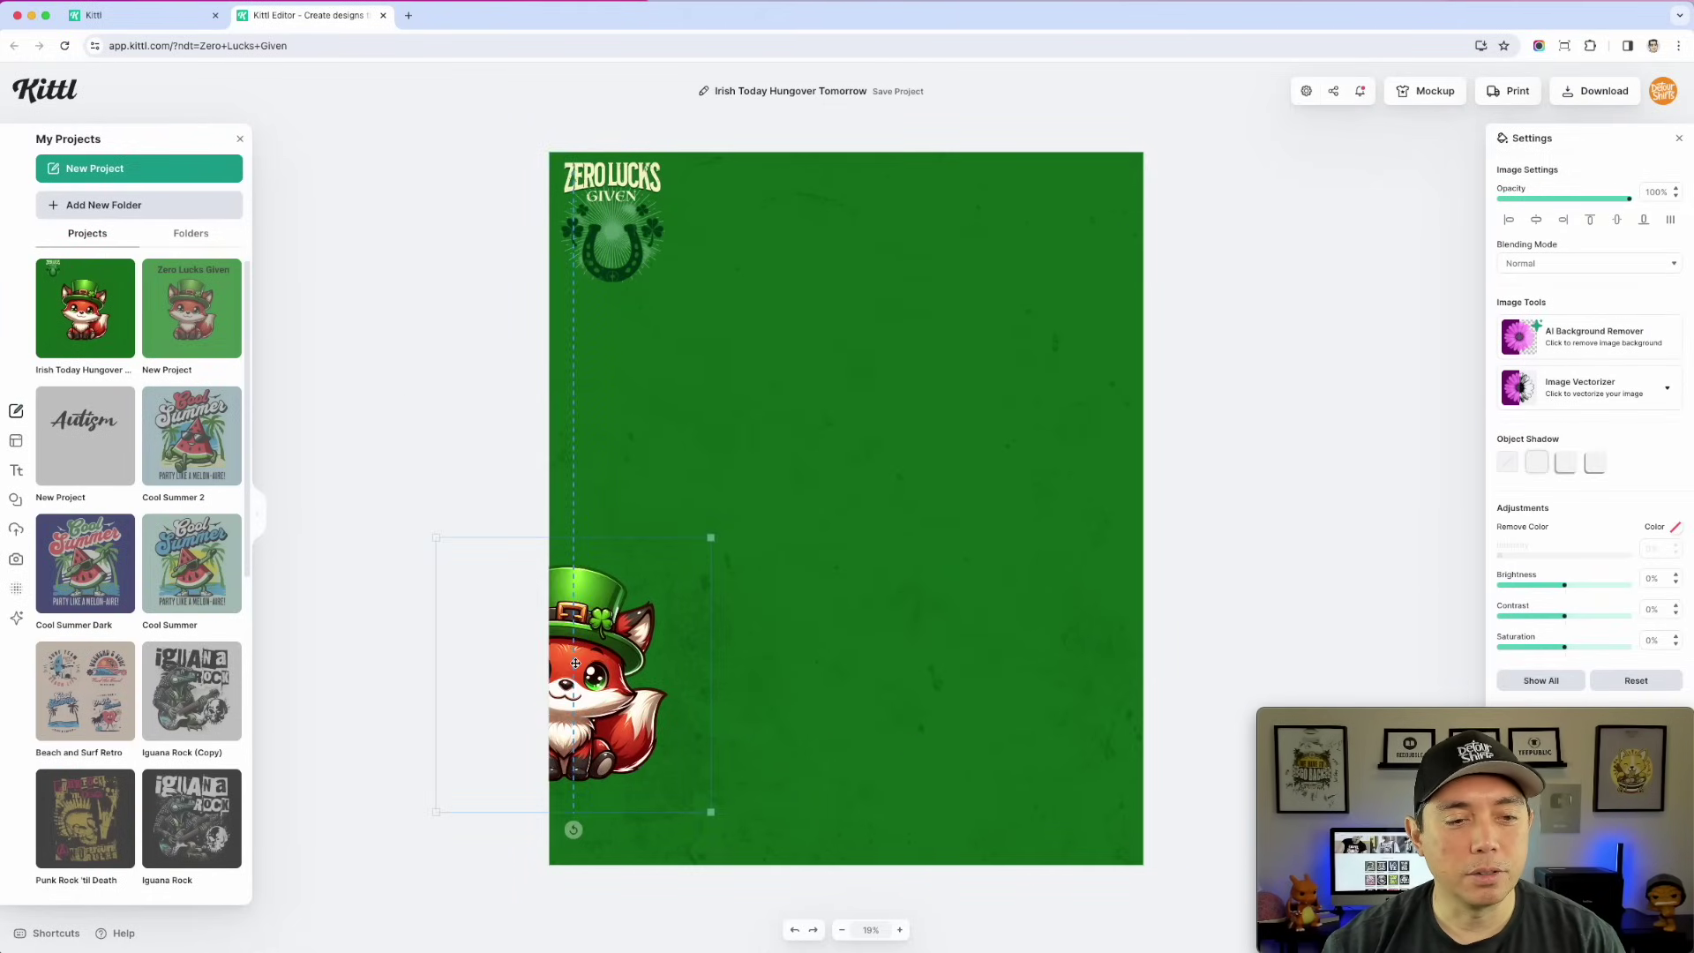
{"action": "left_click_drag", "start_coordinate": [975, 652], "coordinate": [575, 666]}
- Enlarge the Zero Lucks Given logo group so it spans the artboard
{"action": "left_click_drag", "start_coordinate": [515, 150], "coordinate": [734, 367]}
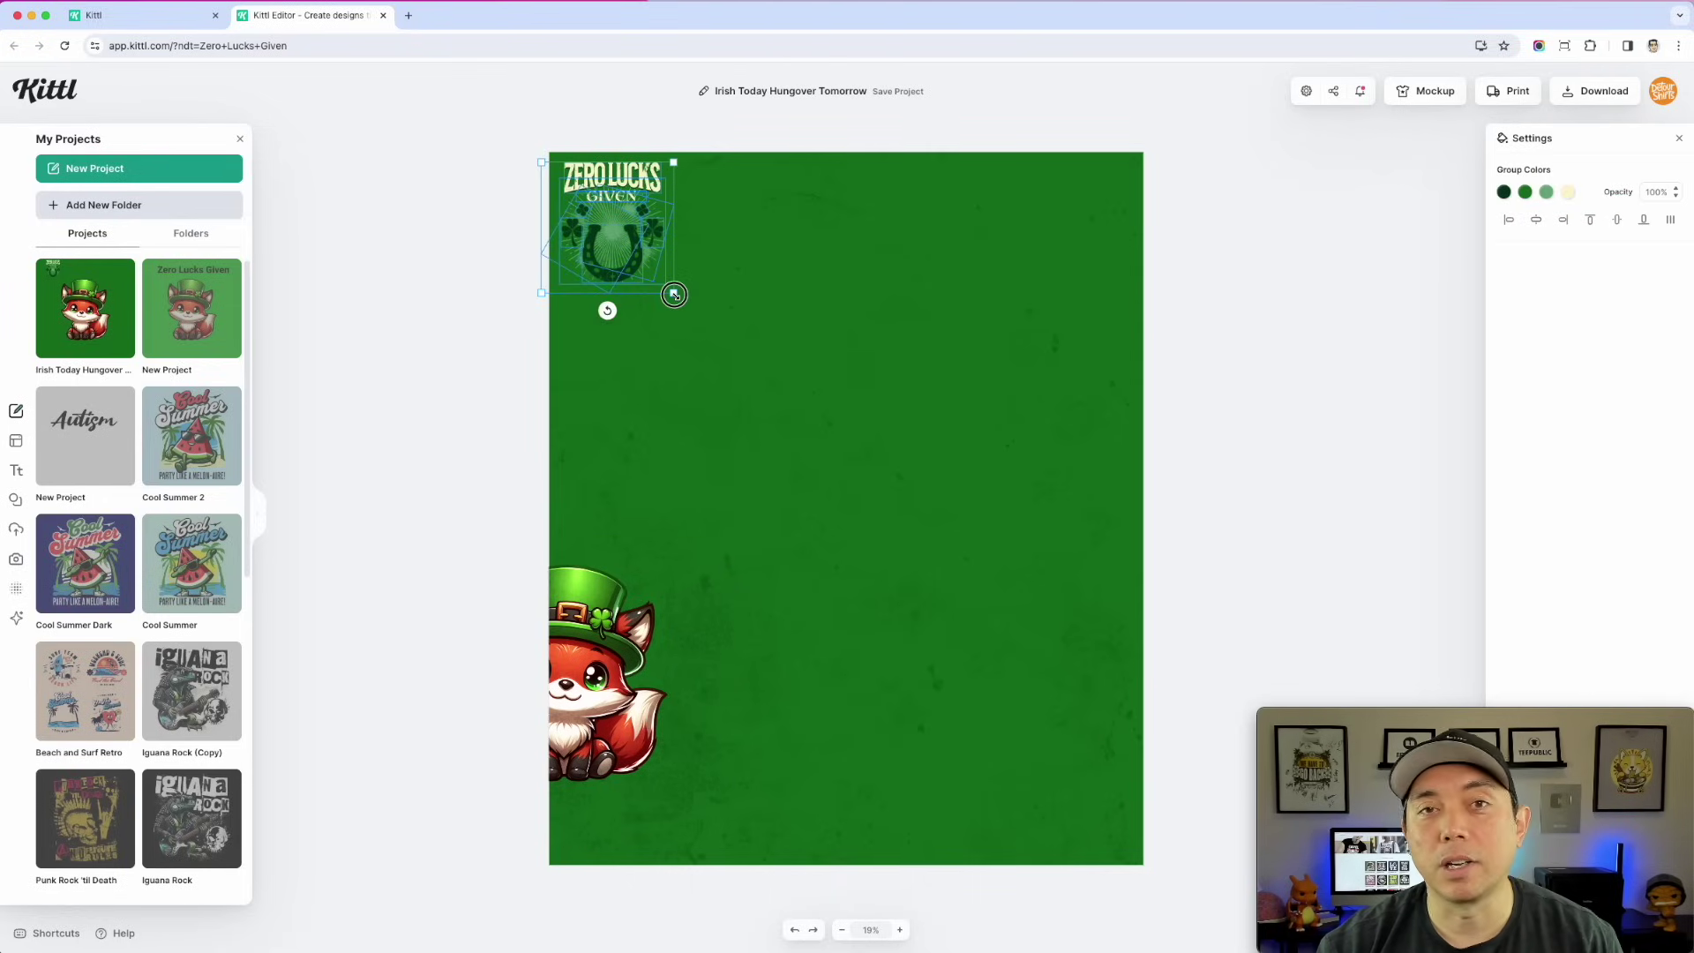
{"action": "left_click_drag", "start_coordinate": [674, 295], "coordinate": [1053, 752]}
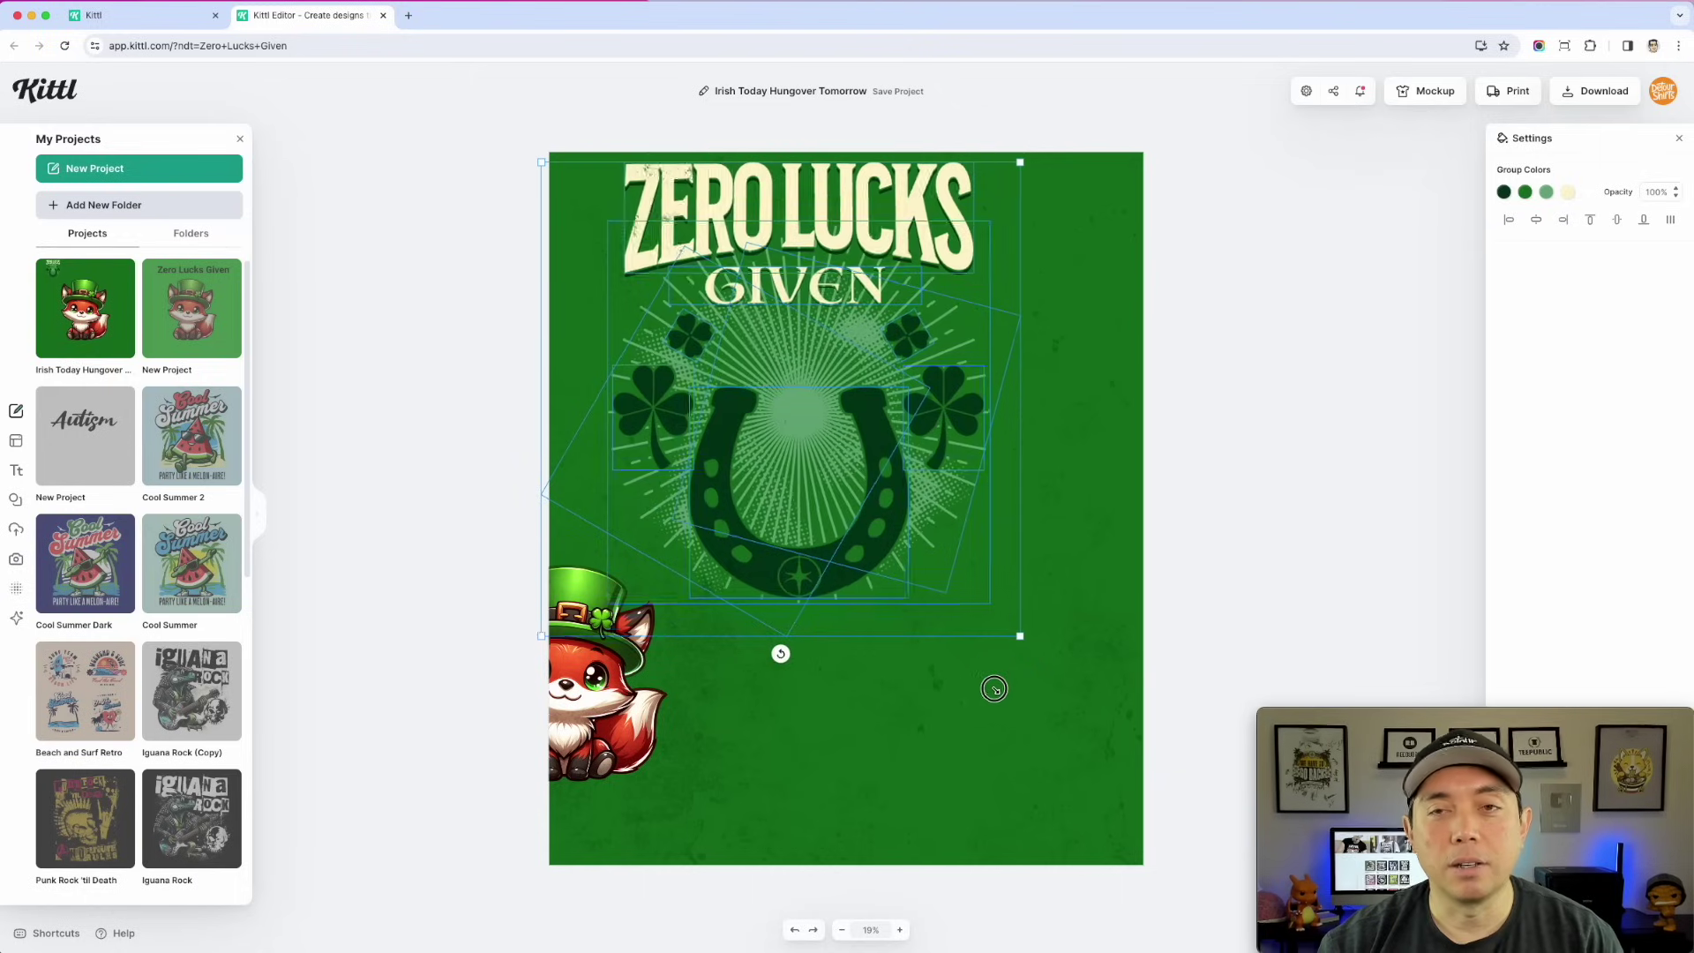
{"action": "left_click_drag", "start_coordinate": [1053, 752], "coordinate": [1147, 810]}
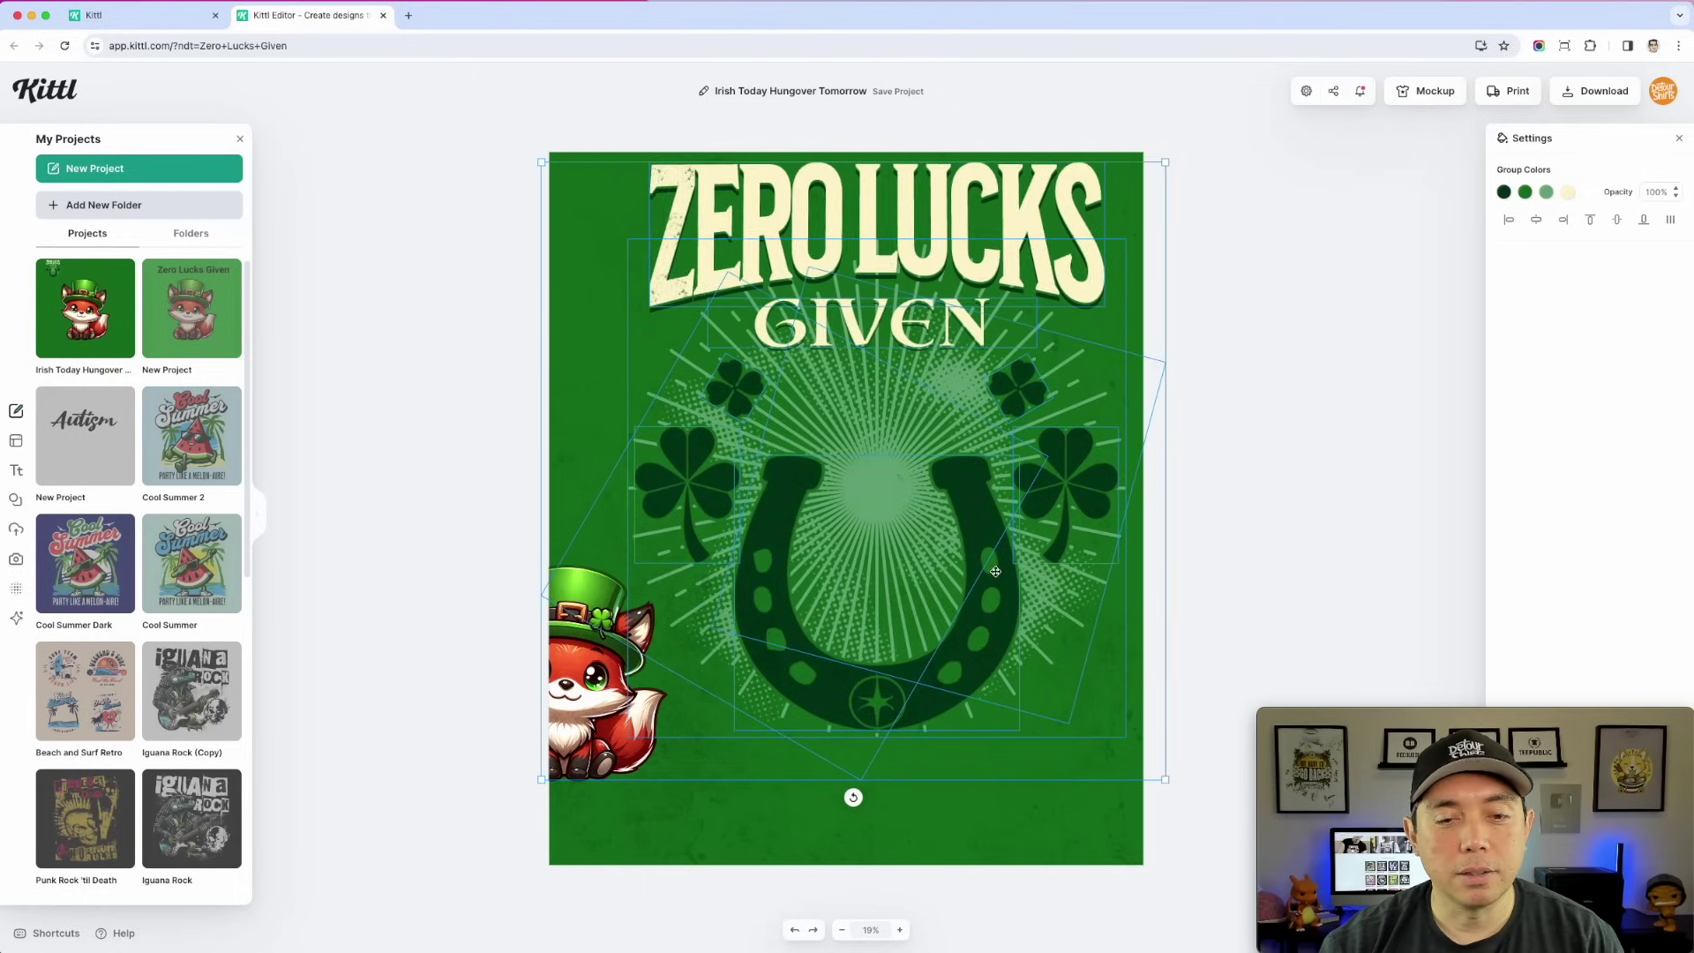
{"action": "left_click_drag", "start_coordinate": [995, 572], "coordinate": [951, 600]}
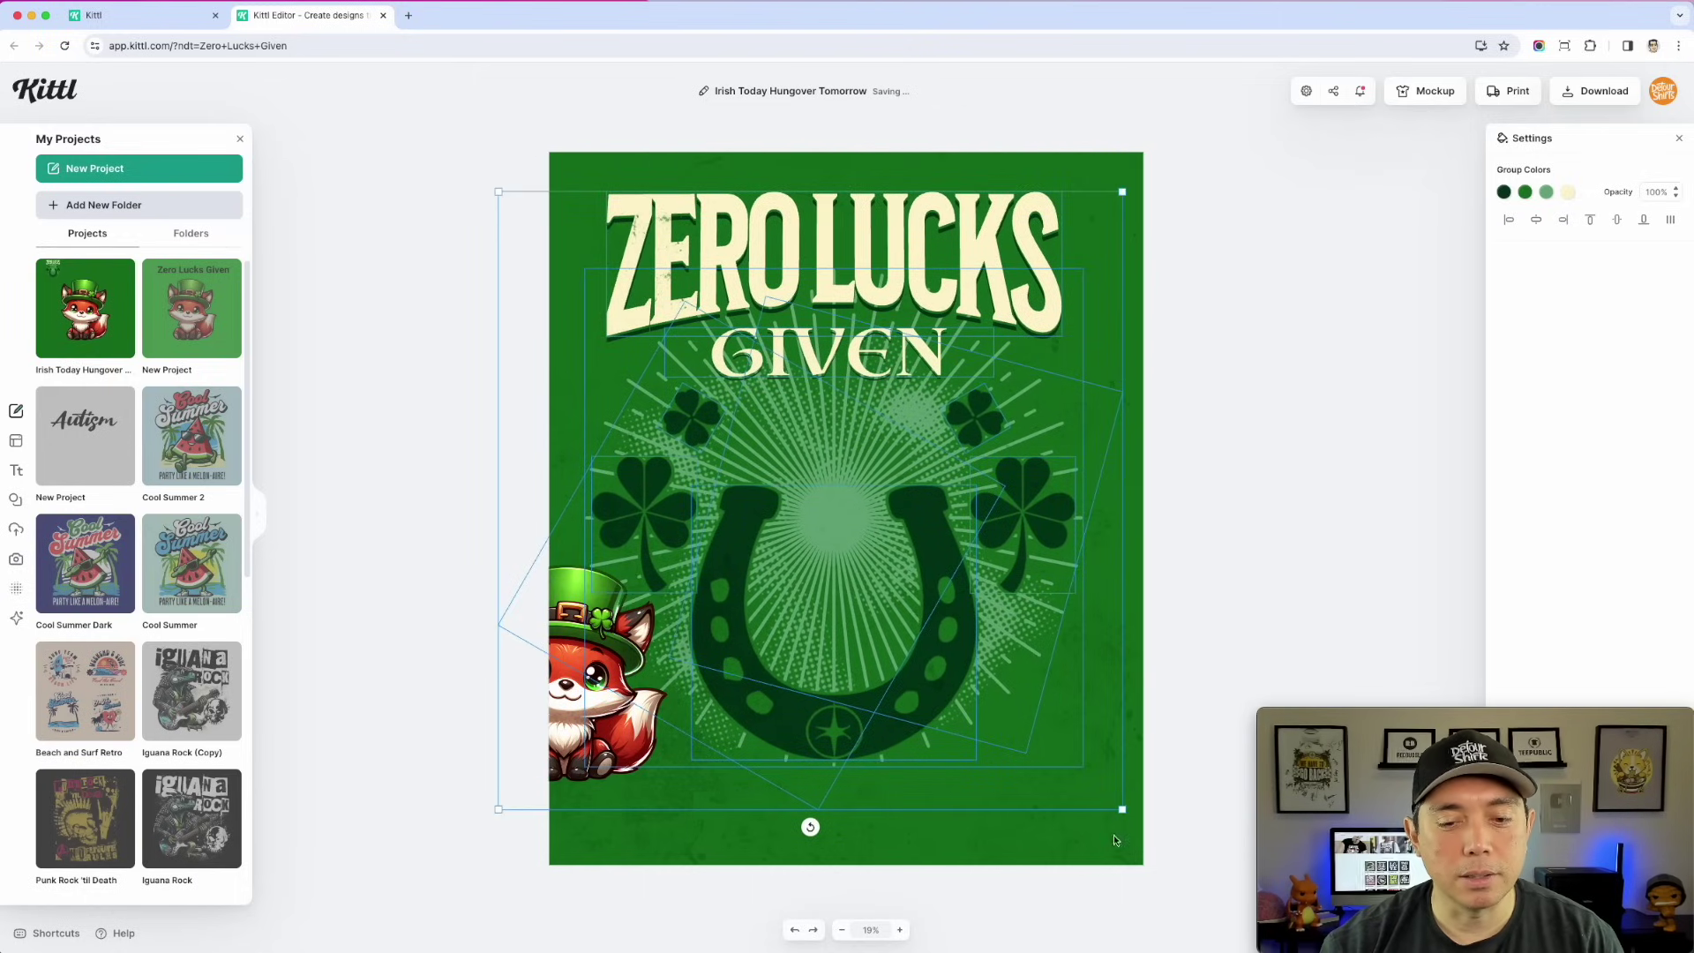
{"action": "left_click_drag", "start_coordinate": [1120, 814], "coordinate": [1179, 860]}
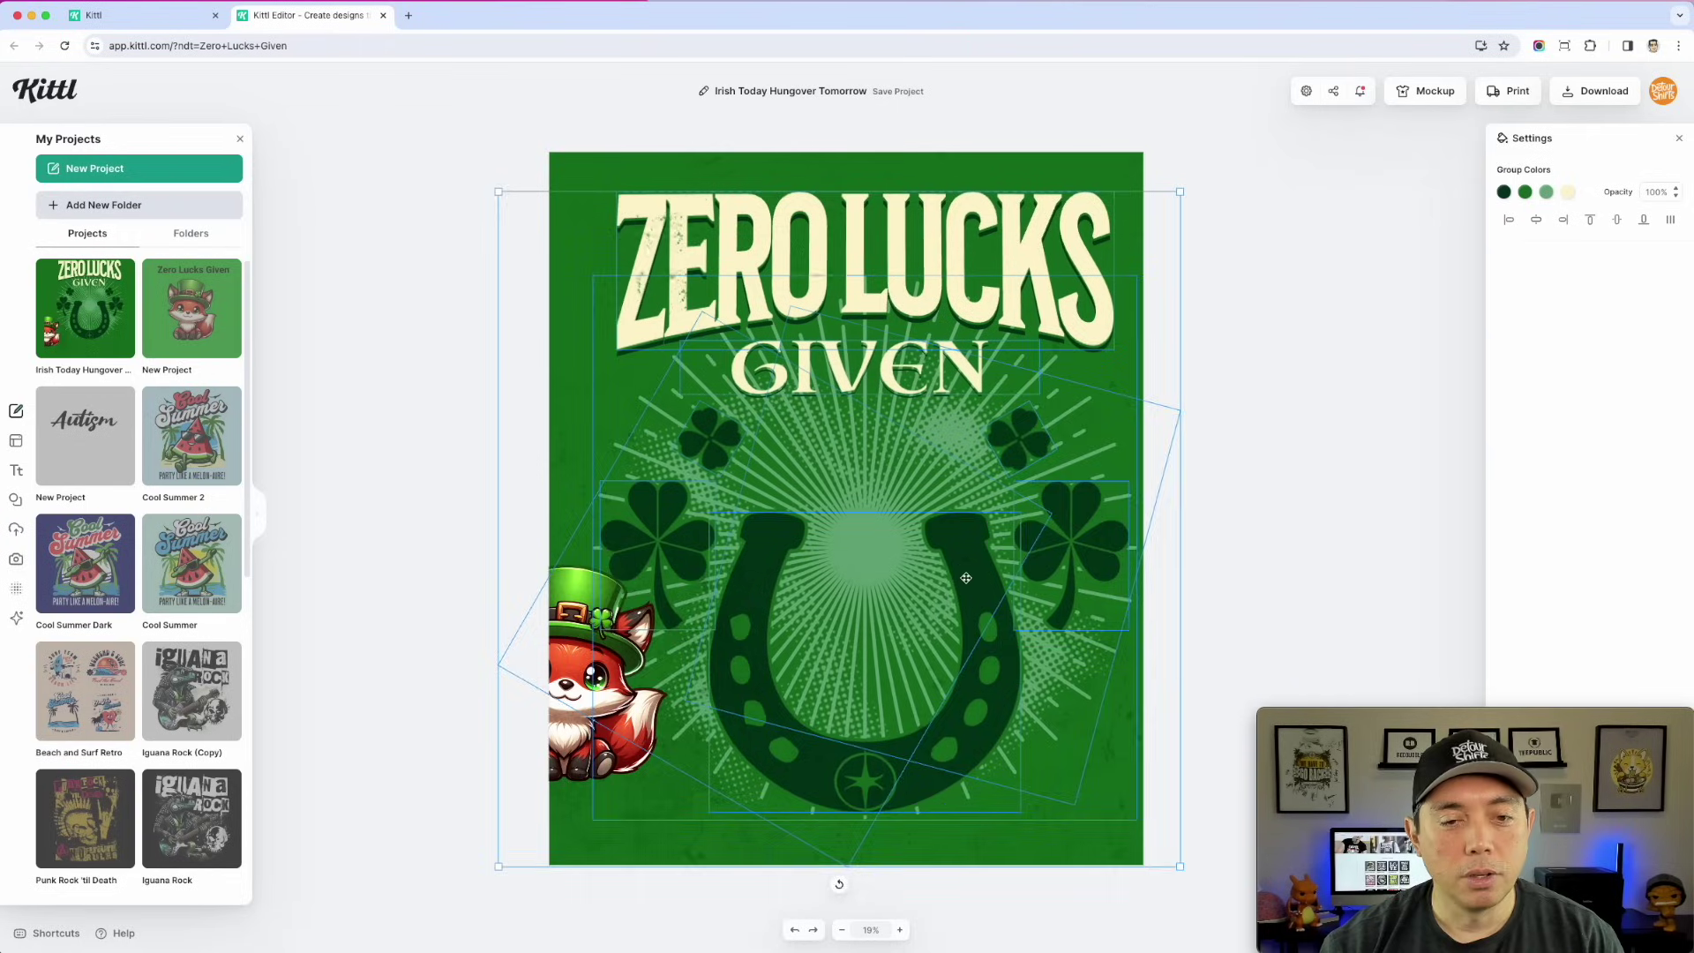
{"action": "left_click_drag", "start_coordinate": [968, 578], "coordinate": [952, 566]}
{"action": "left_click", "coordinate": [1305, 360]}
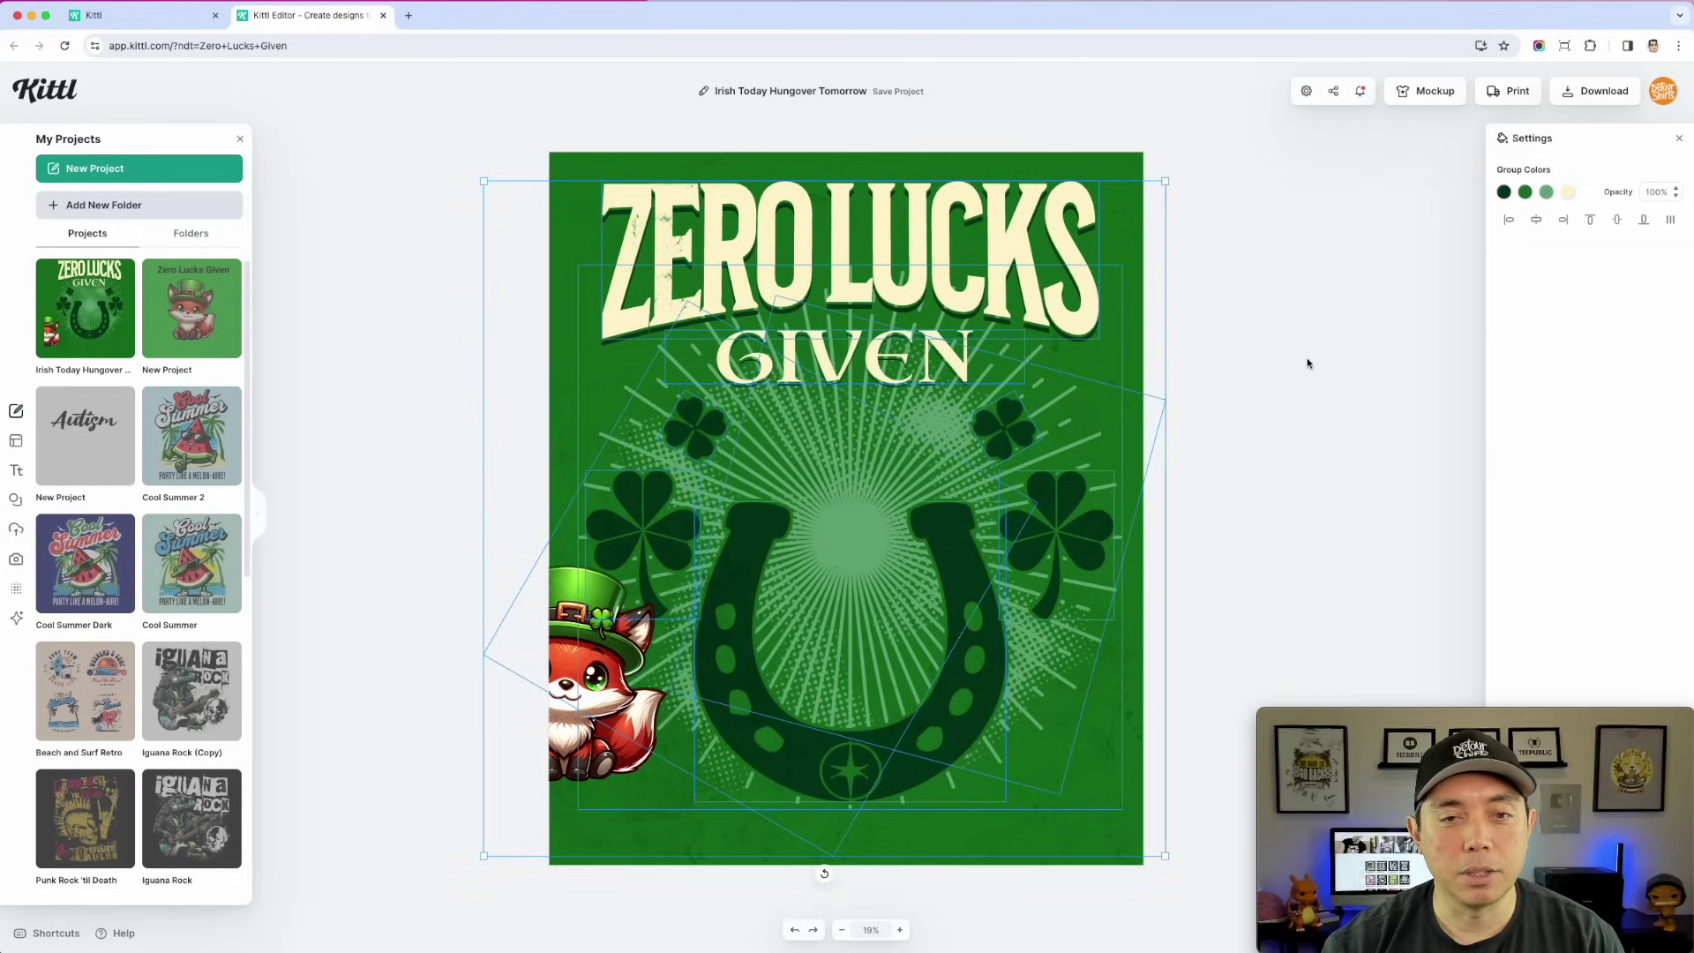
- Scale up the top-hatted fox and centre it over the horseshoe beneath the title
{"action": "left_click", "coordinate": [587, 640]}
{"action": "left_click_drag", "start_coordinate": [587, 639], "coordinate": [808, 461]}
{"action": "double_click", "coordinate": [871, 607]}
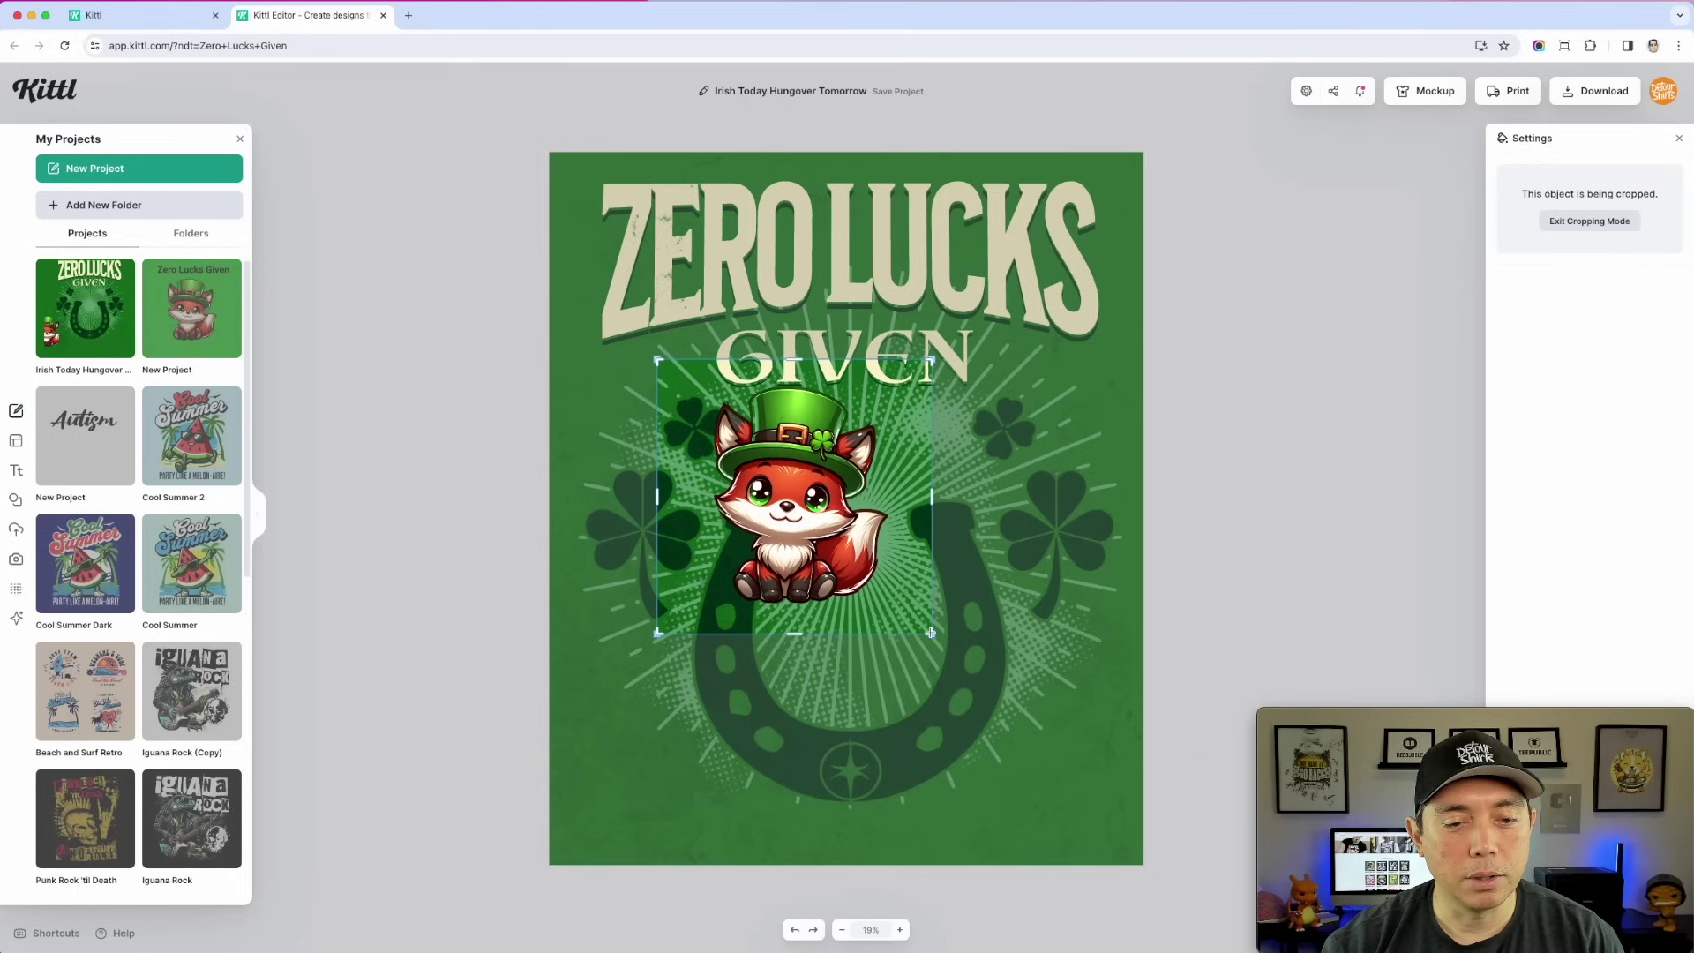
{"action": "key", "text": "Return"}
{"action": "left_click_drag", "start_coordinate": [932, 633], "coordinate": [1099, 840]}
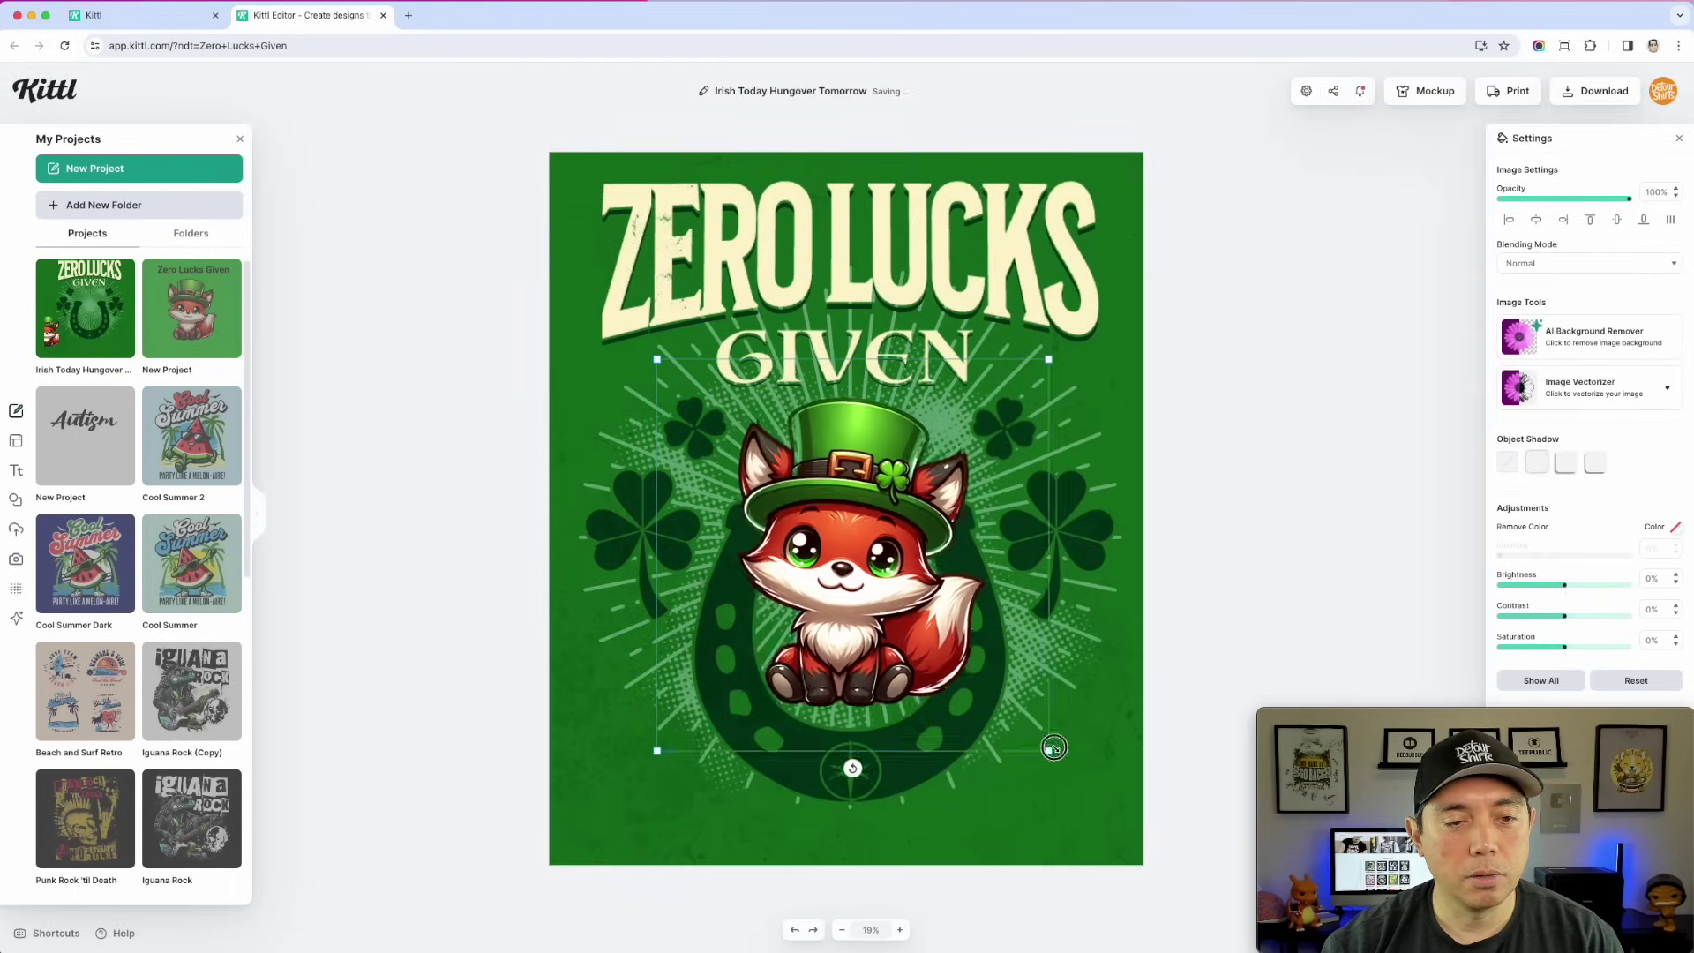
{"action": "left_click_drag", "start_coordinate": [880, 572], "coordinate": [868, 569]}
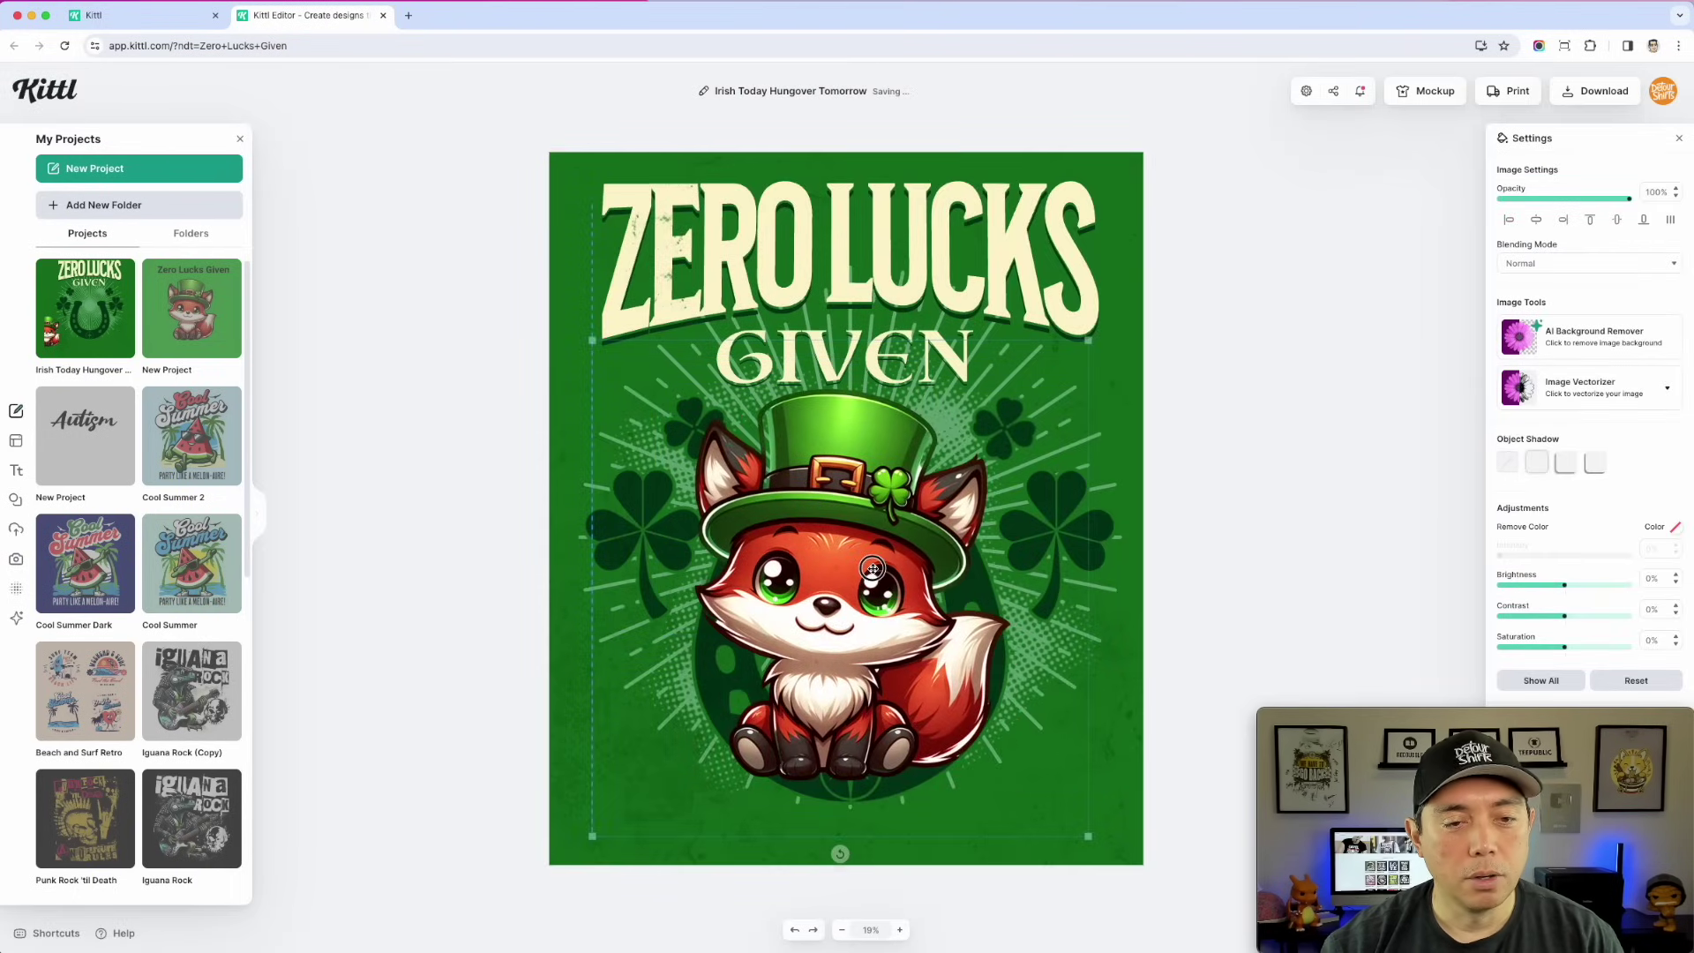
{"action": "left_click_drag", "start_coordinate": [1089, 340], "coordinate": [1135, 304]}
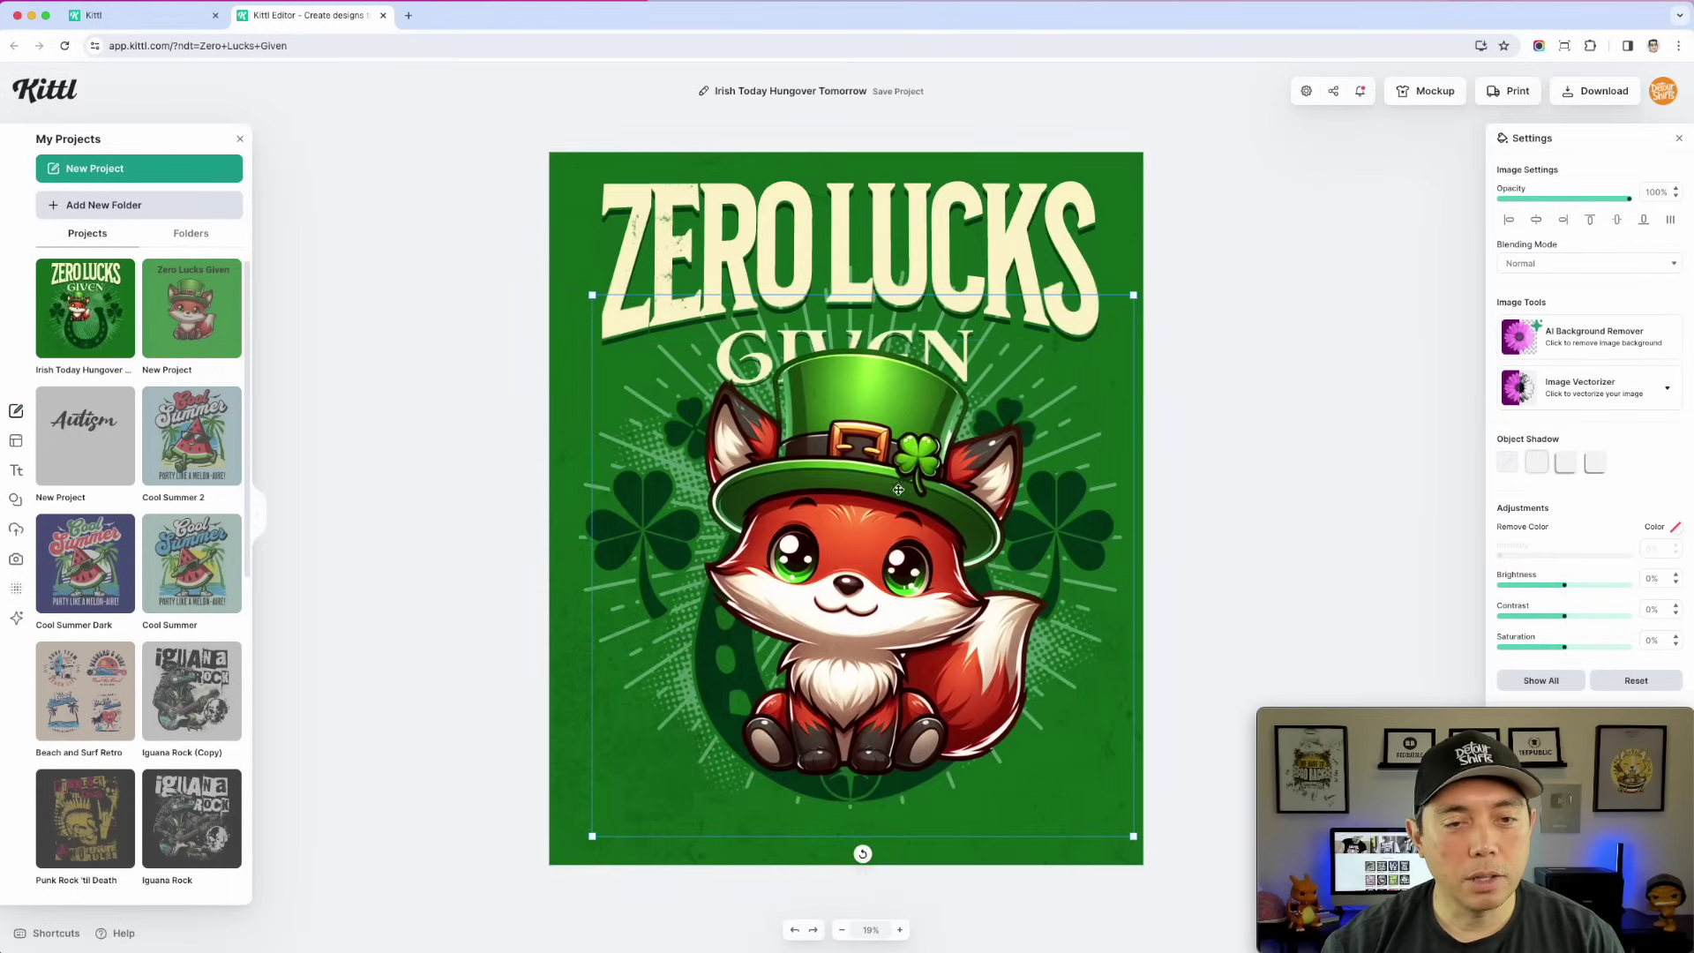
{"action": "left_click_drag", "start_coordinate": [898, 489], "coordinate": [881, 521]}
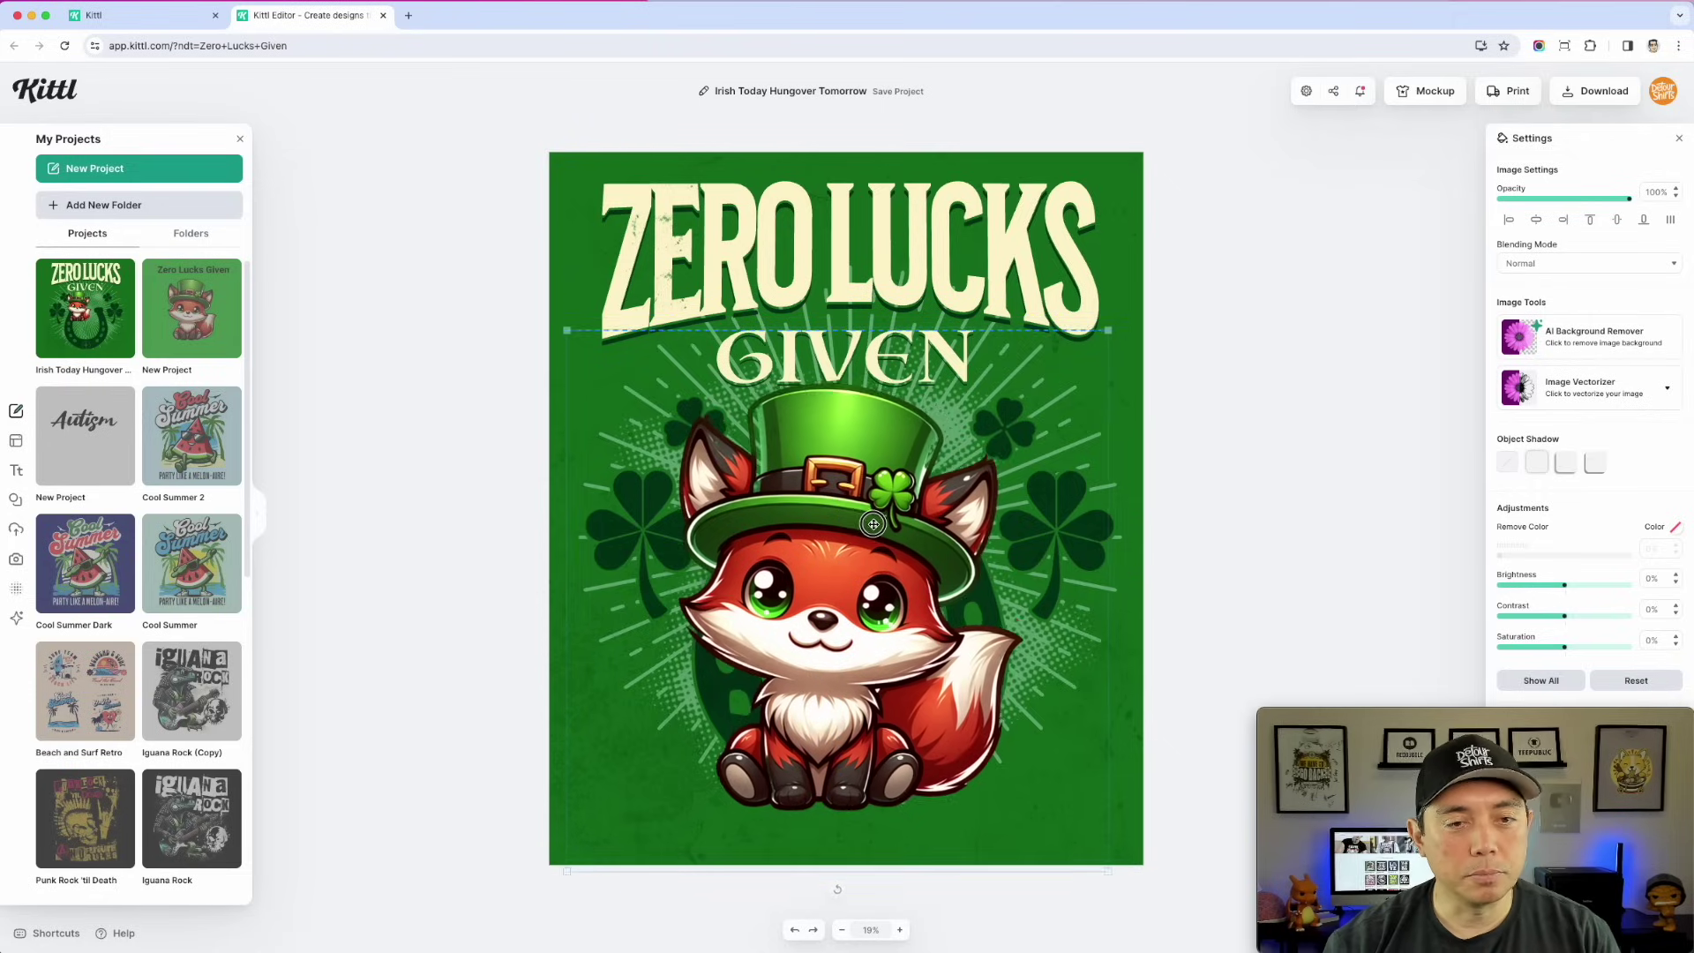
{"action": "left_click", "coordinate": [1201, 375]}
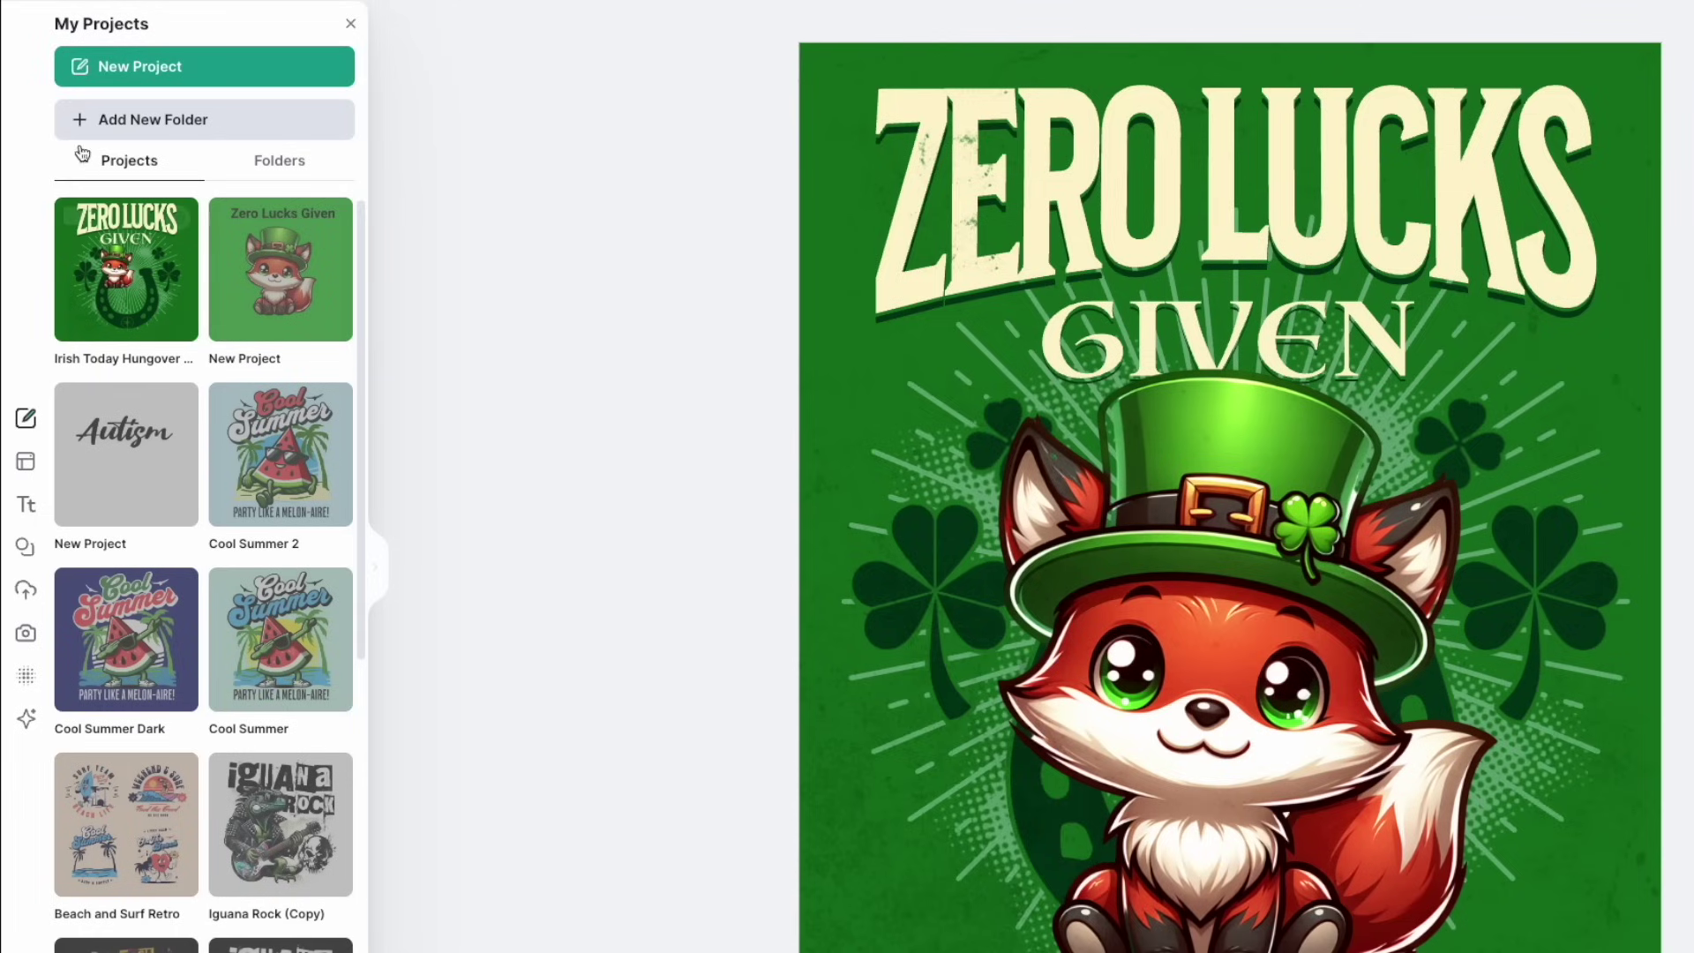
- Search templates for "st. patrick's day" and open Greenbacks Galore as a new project
{"action": "left_click", "coordinate": [26, 464]}
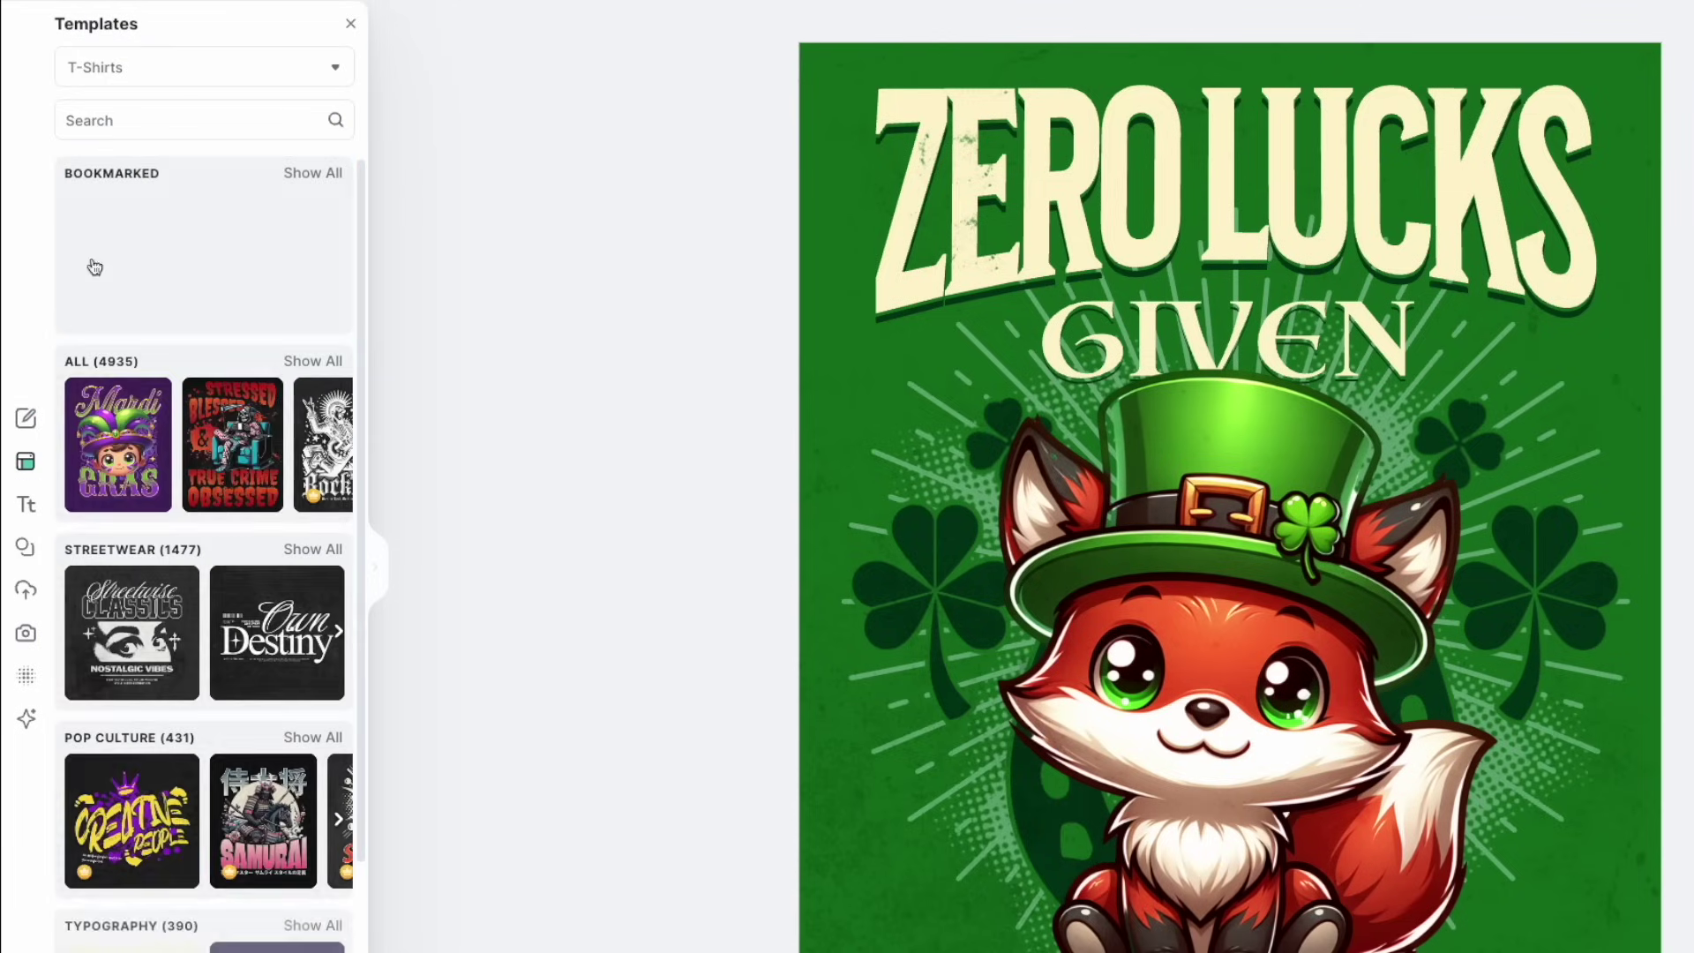
{"action": "left_click", "coordinate": [133, 112]}
{"action": "type", "text": "S"}
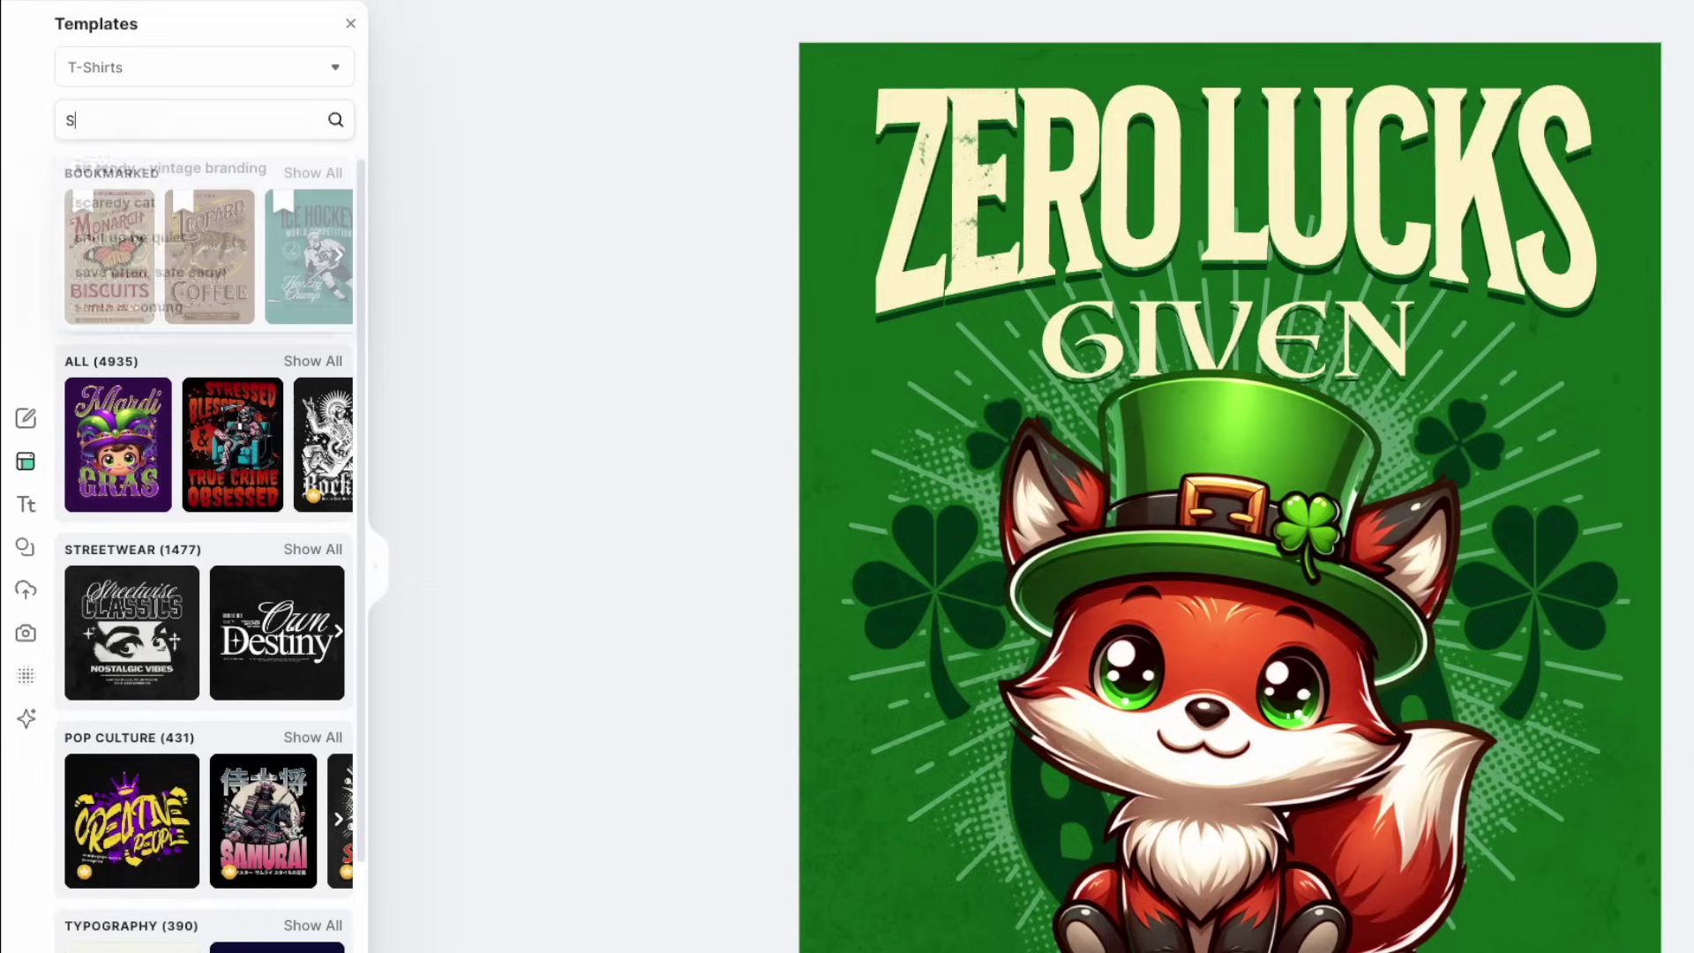
{"action": "type", "text": "T PAT"}
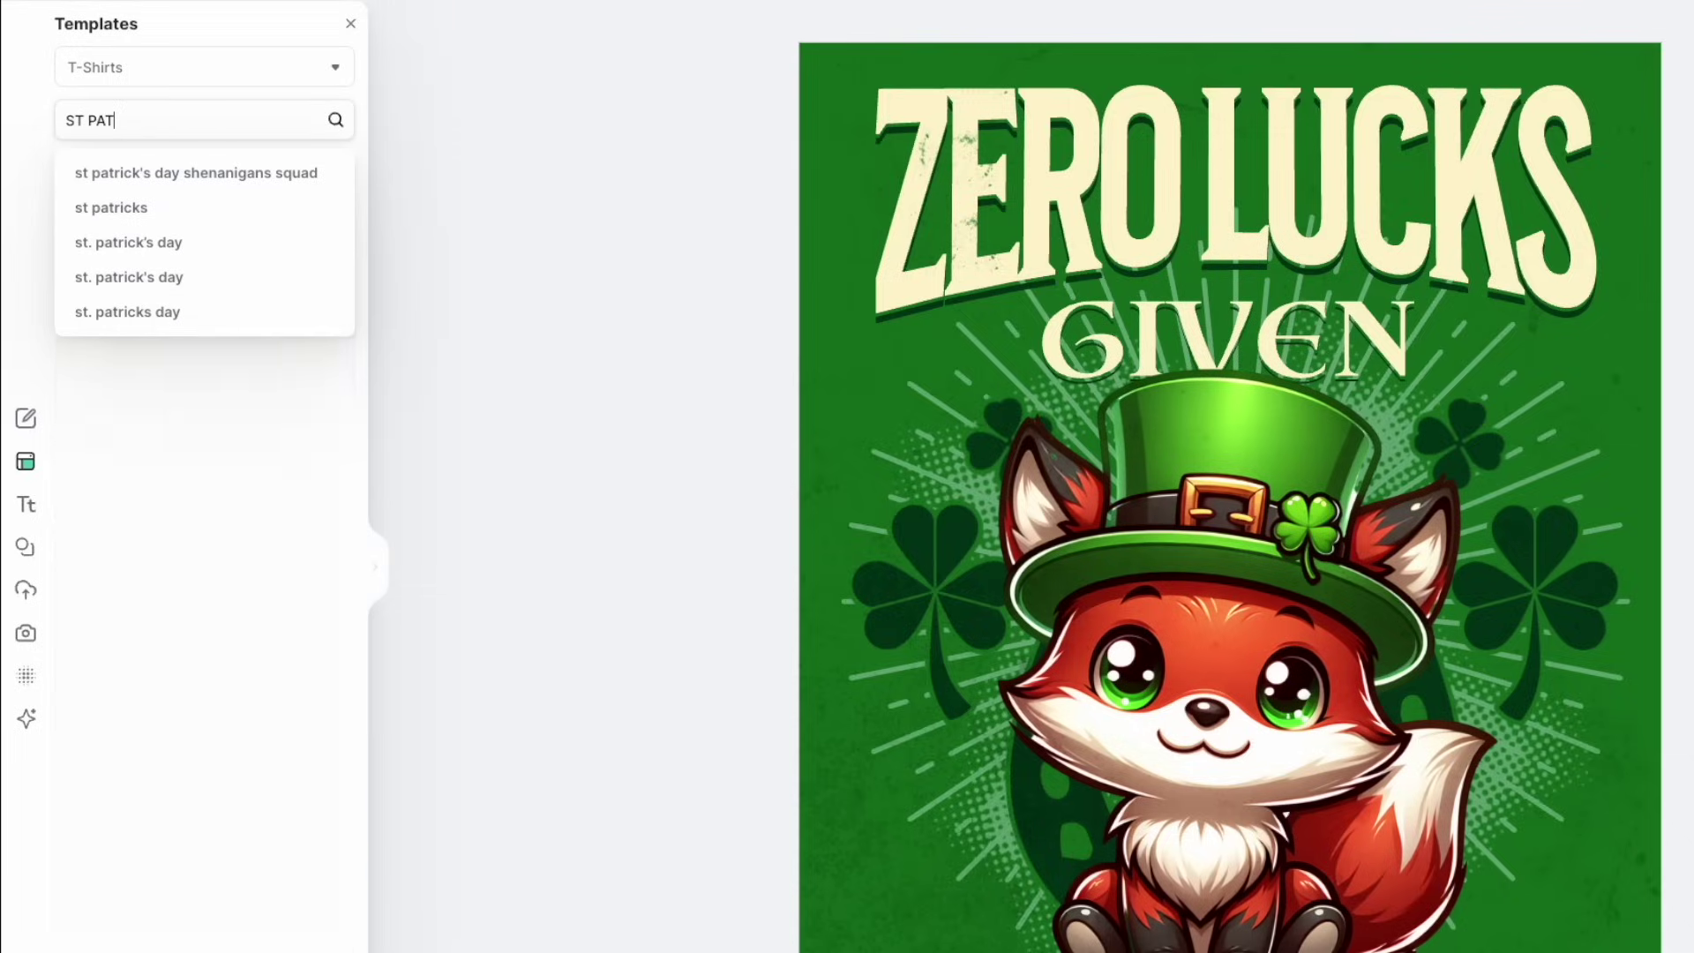
{"action": "left_click", "coordinate": [141, 242]}
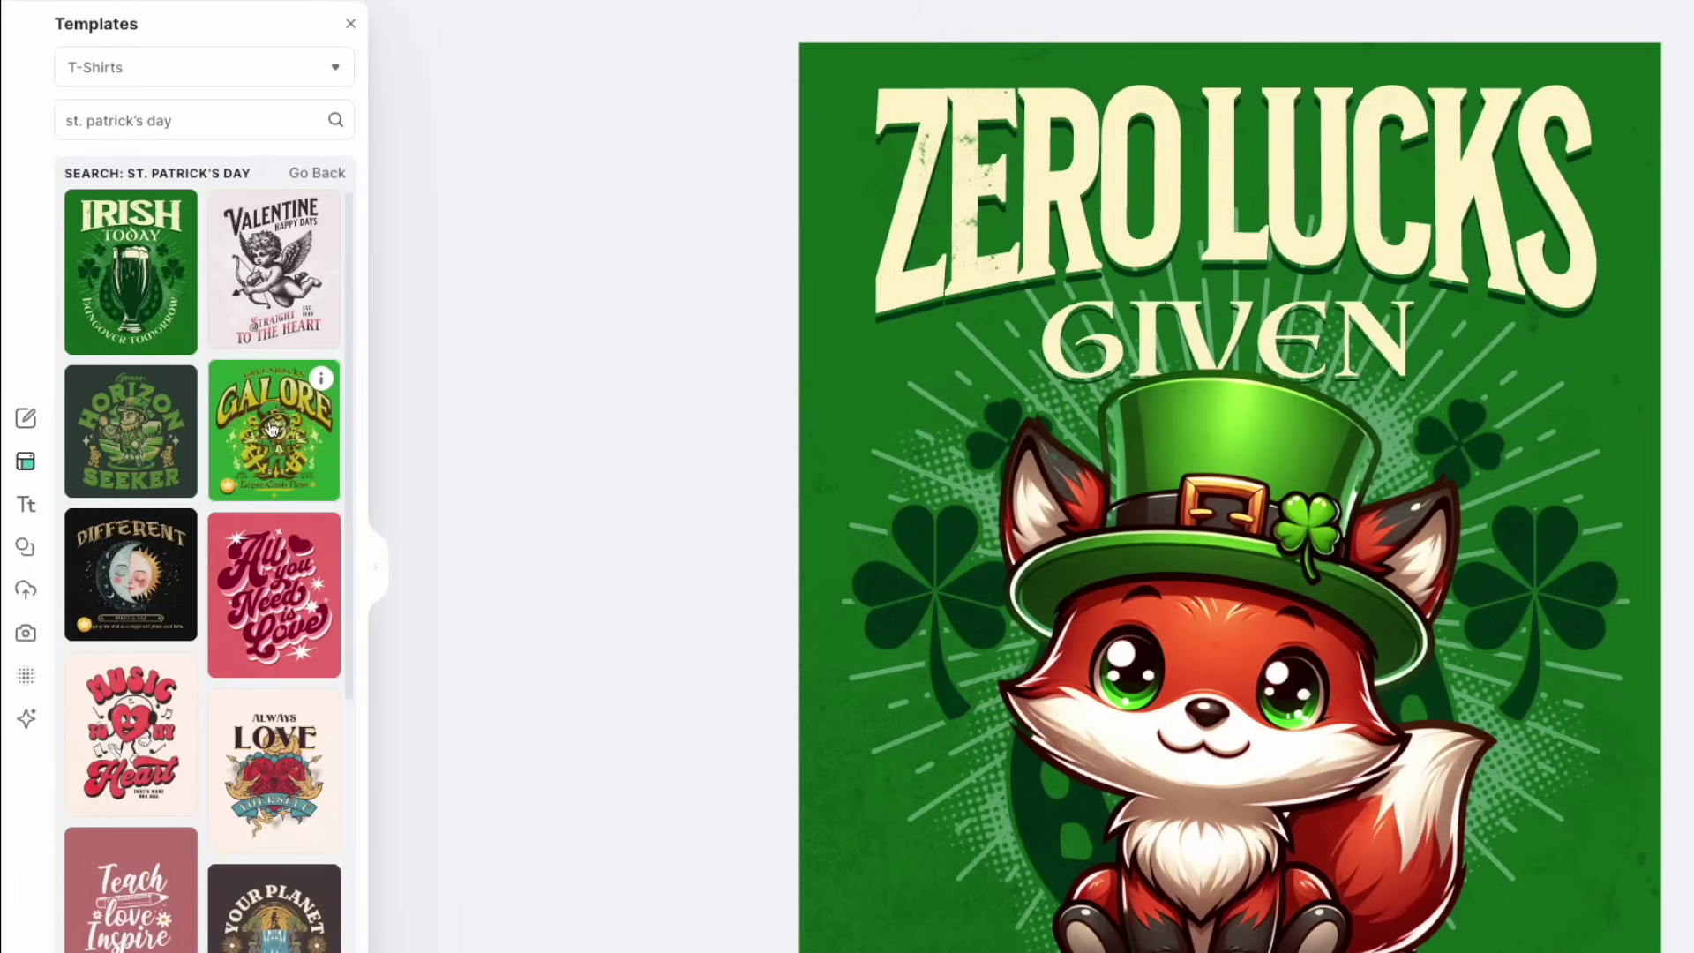
{"action": "left_click", "coordinate": [272, 428]}
{"action": "left_click", "coordinate": [1330, 625]}
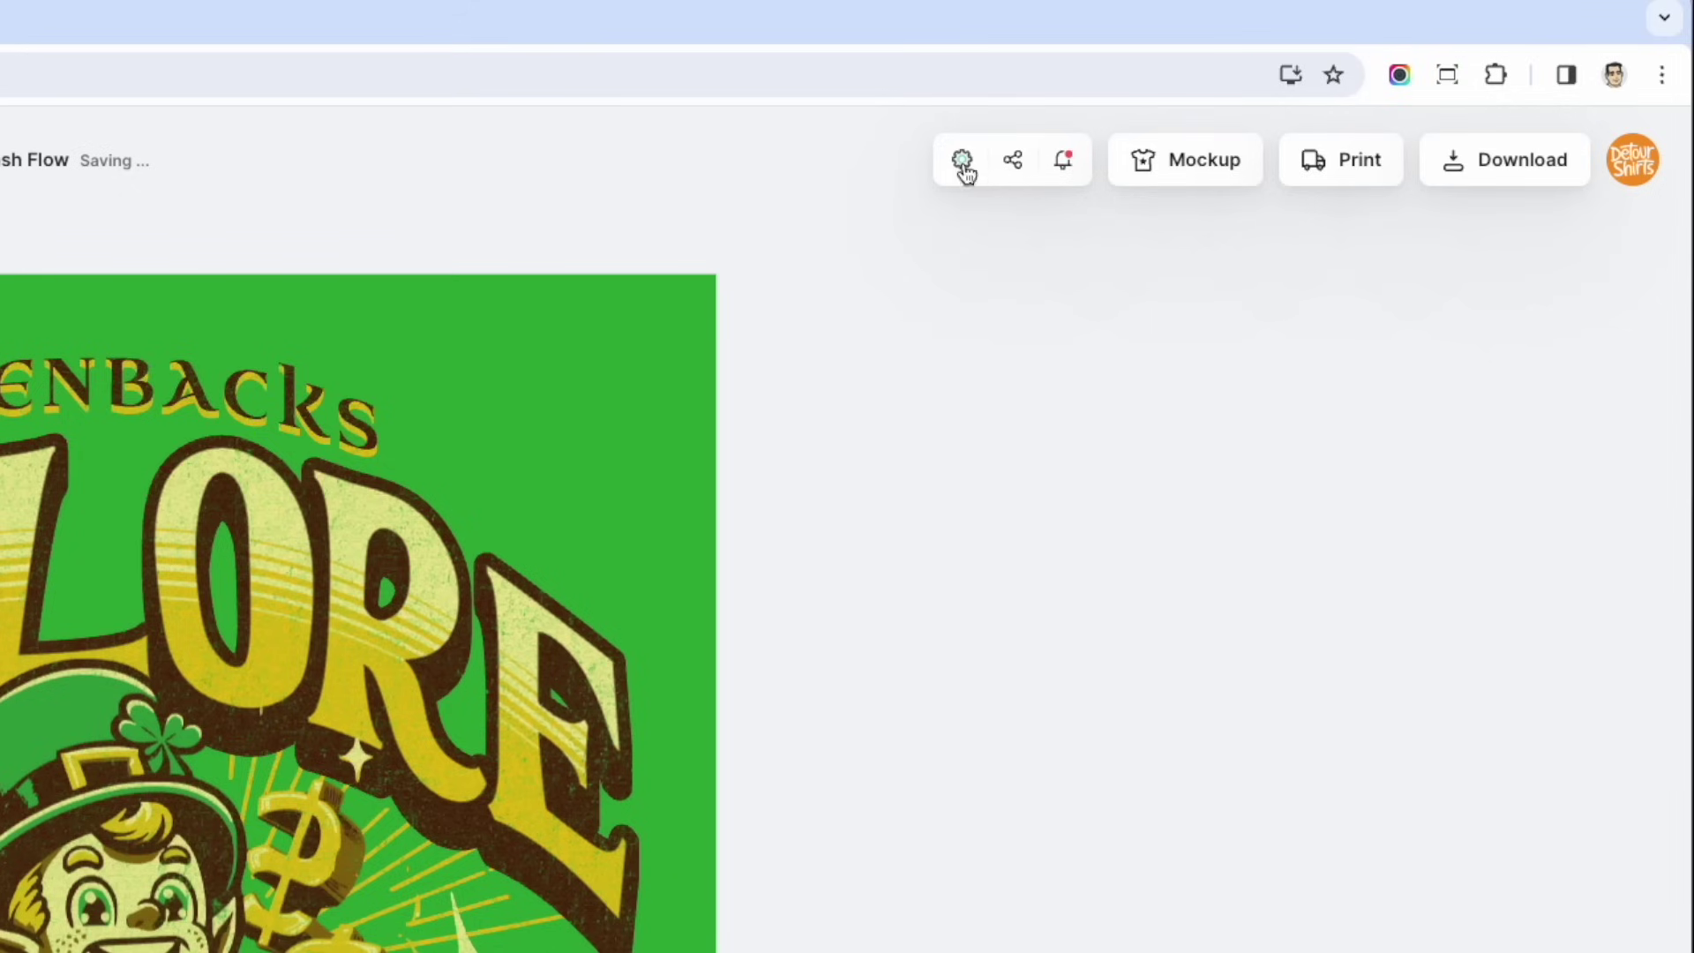
- Set the Lepre-Cash Flow artboard to a custom 4500 × 5400 px size
{"action": "left_click", "coordinate": [1306, 90]}
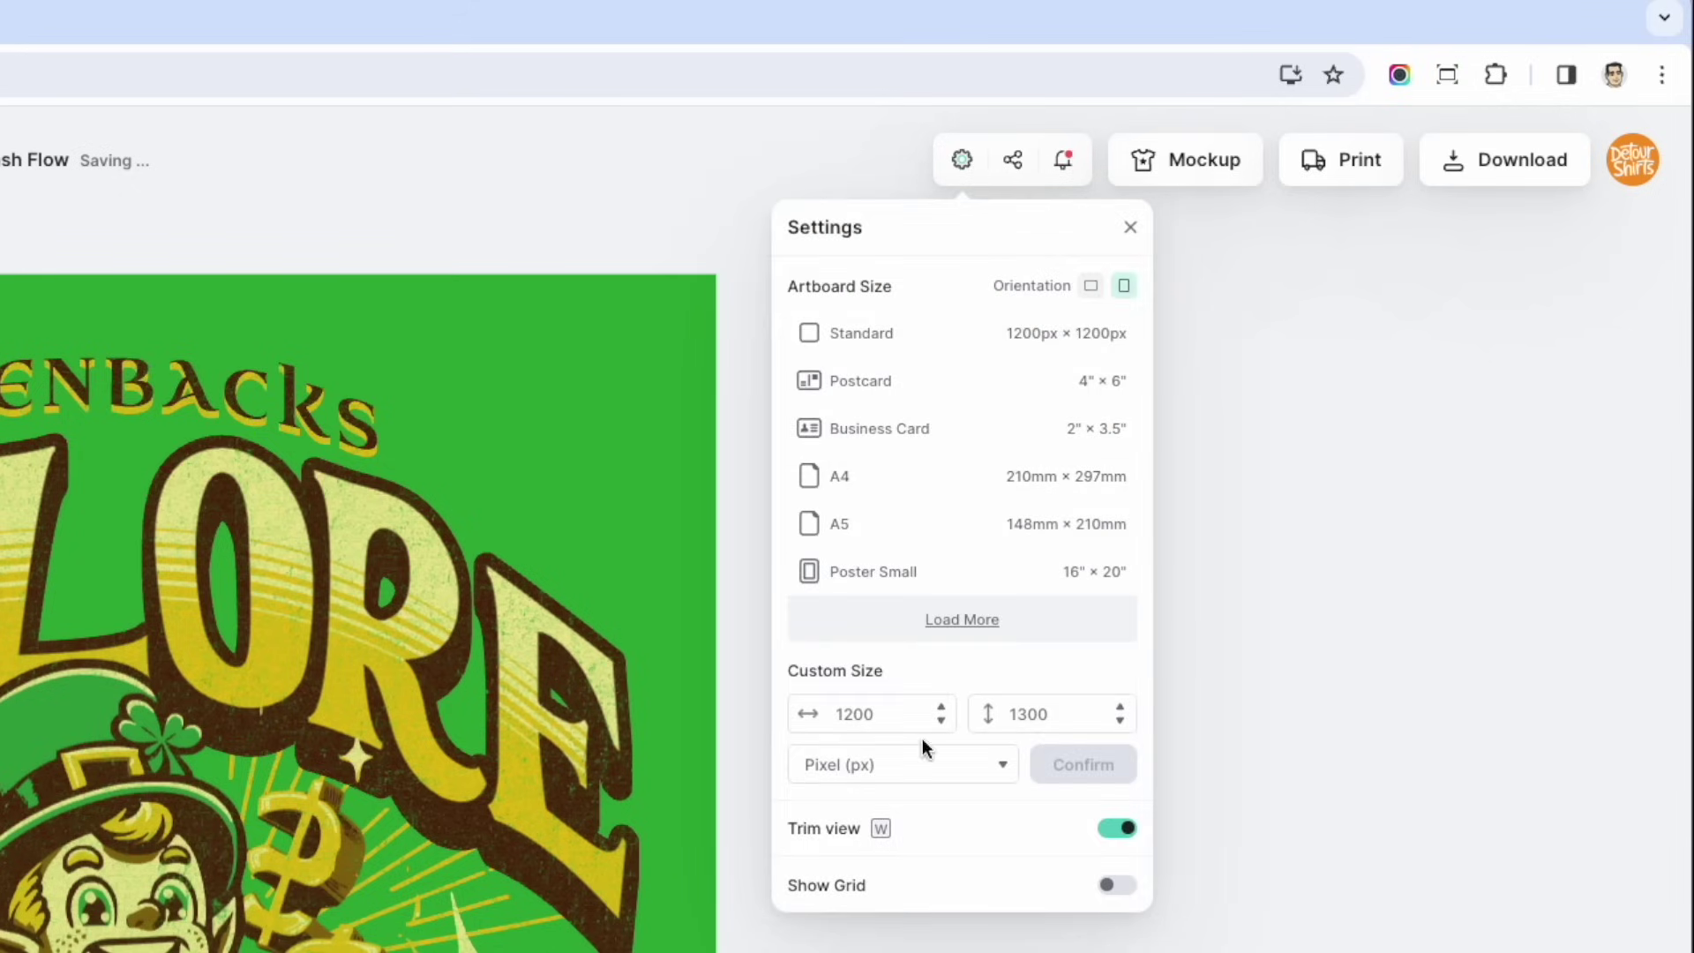
{"action": "double_click", "coordinate": [873, 716]}
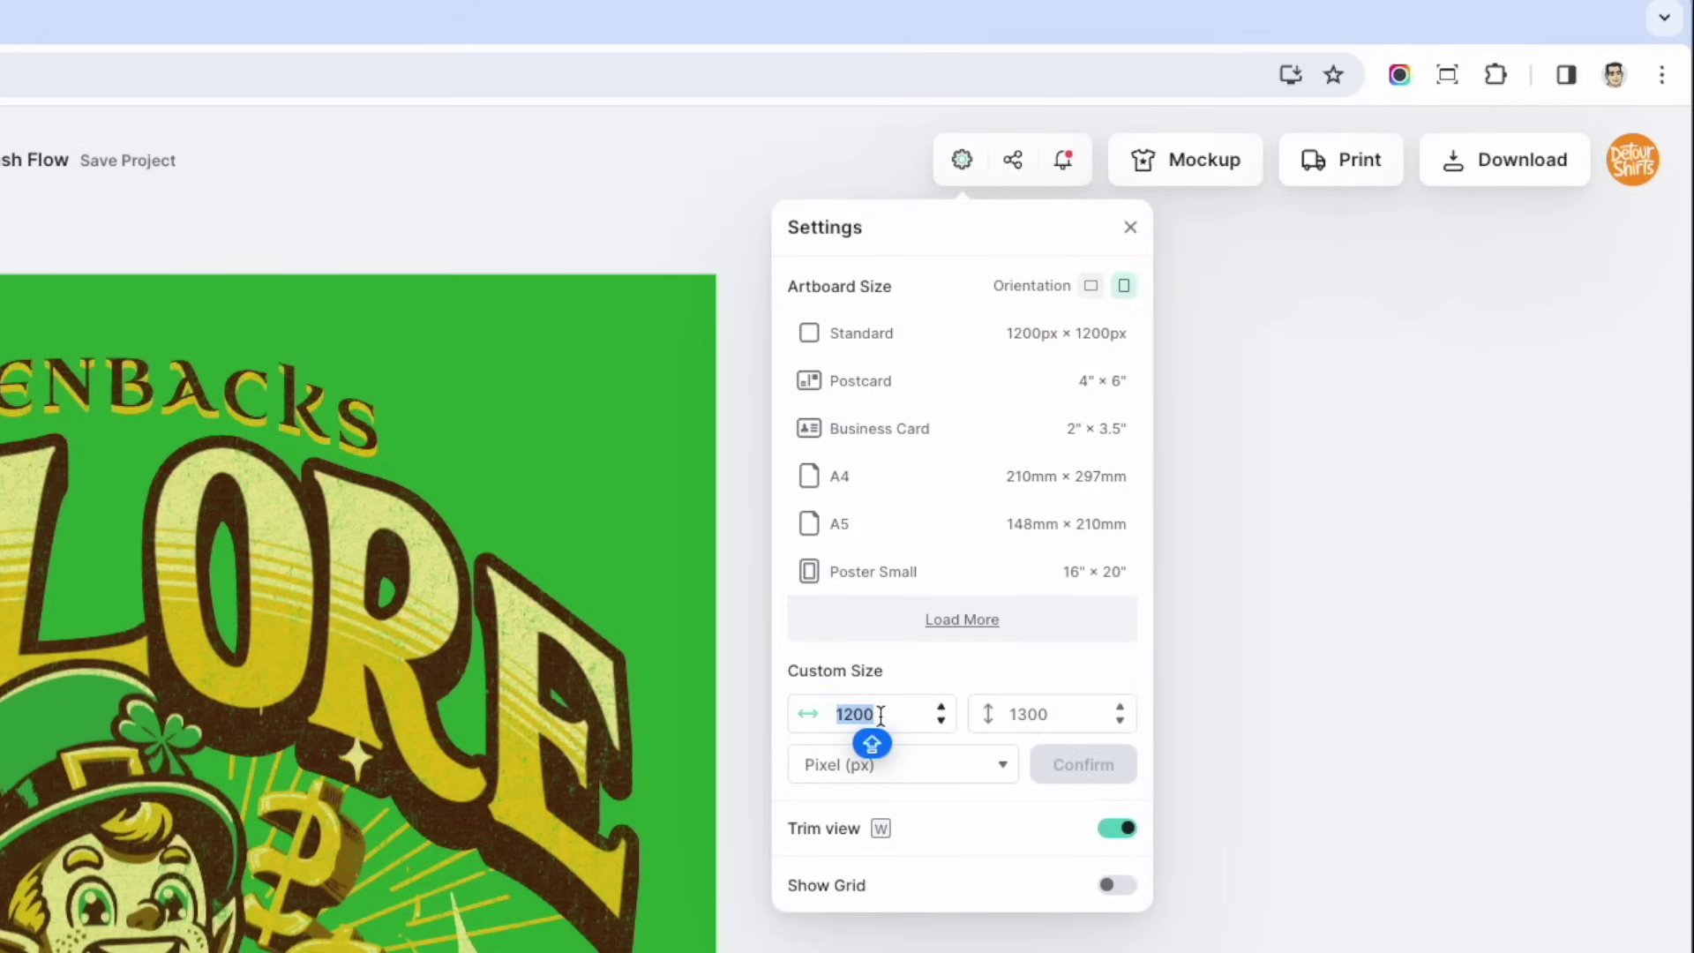
{"action": "type", "text": "45"}
{"action": "key", "text": "Tab"}
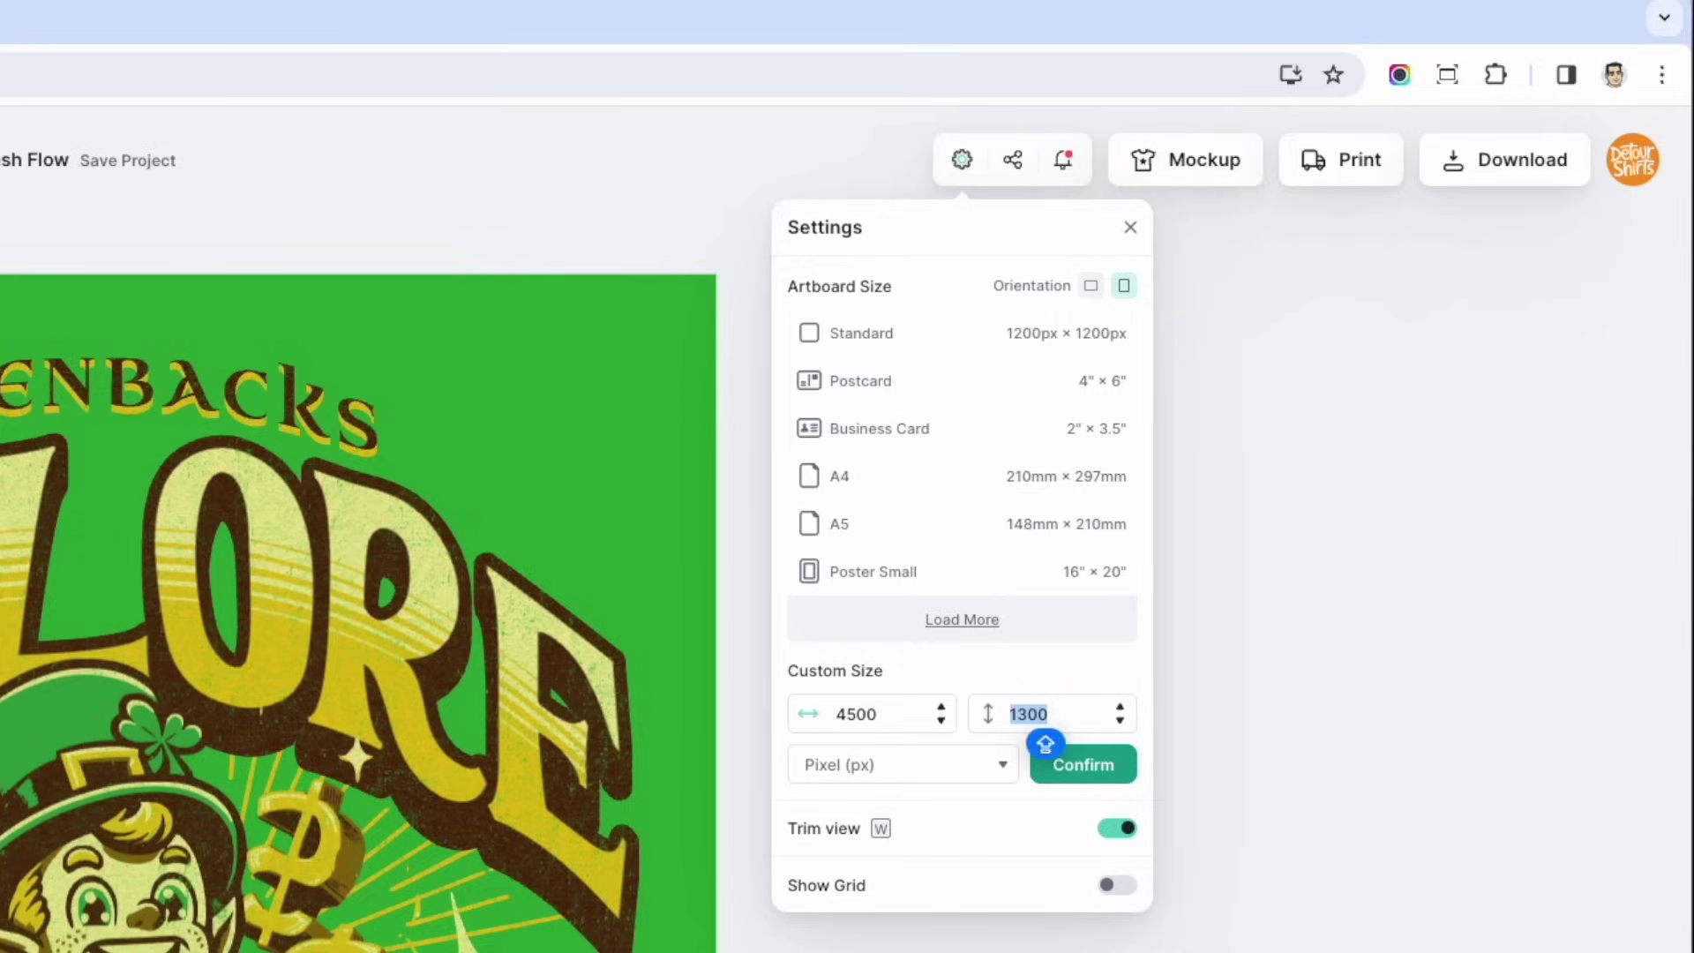
{"action": "type", "text": "54"}
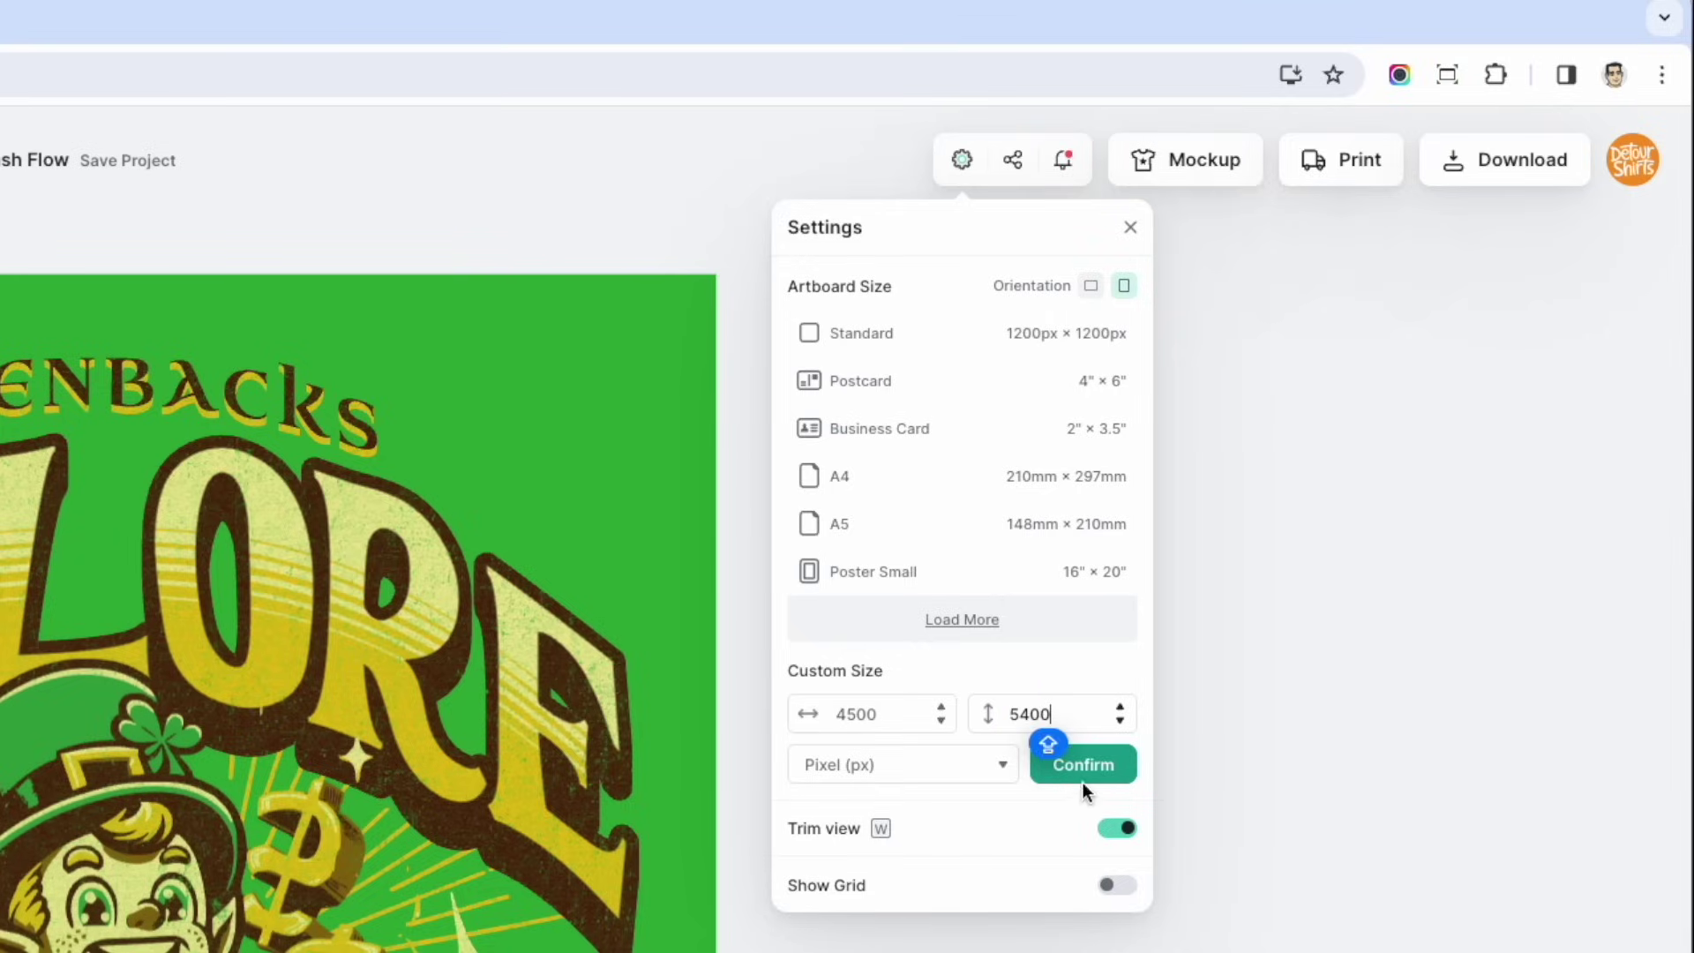
{"action": "left_click", "coordinate": [1083, 765]}
{"action": "left_click_drag", "start_coordinate": [488, 129], "coordinate": [741, 391]}
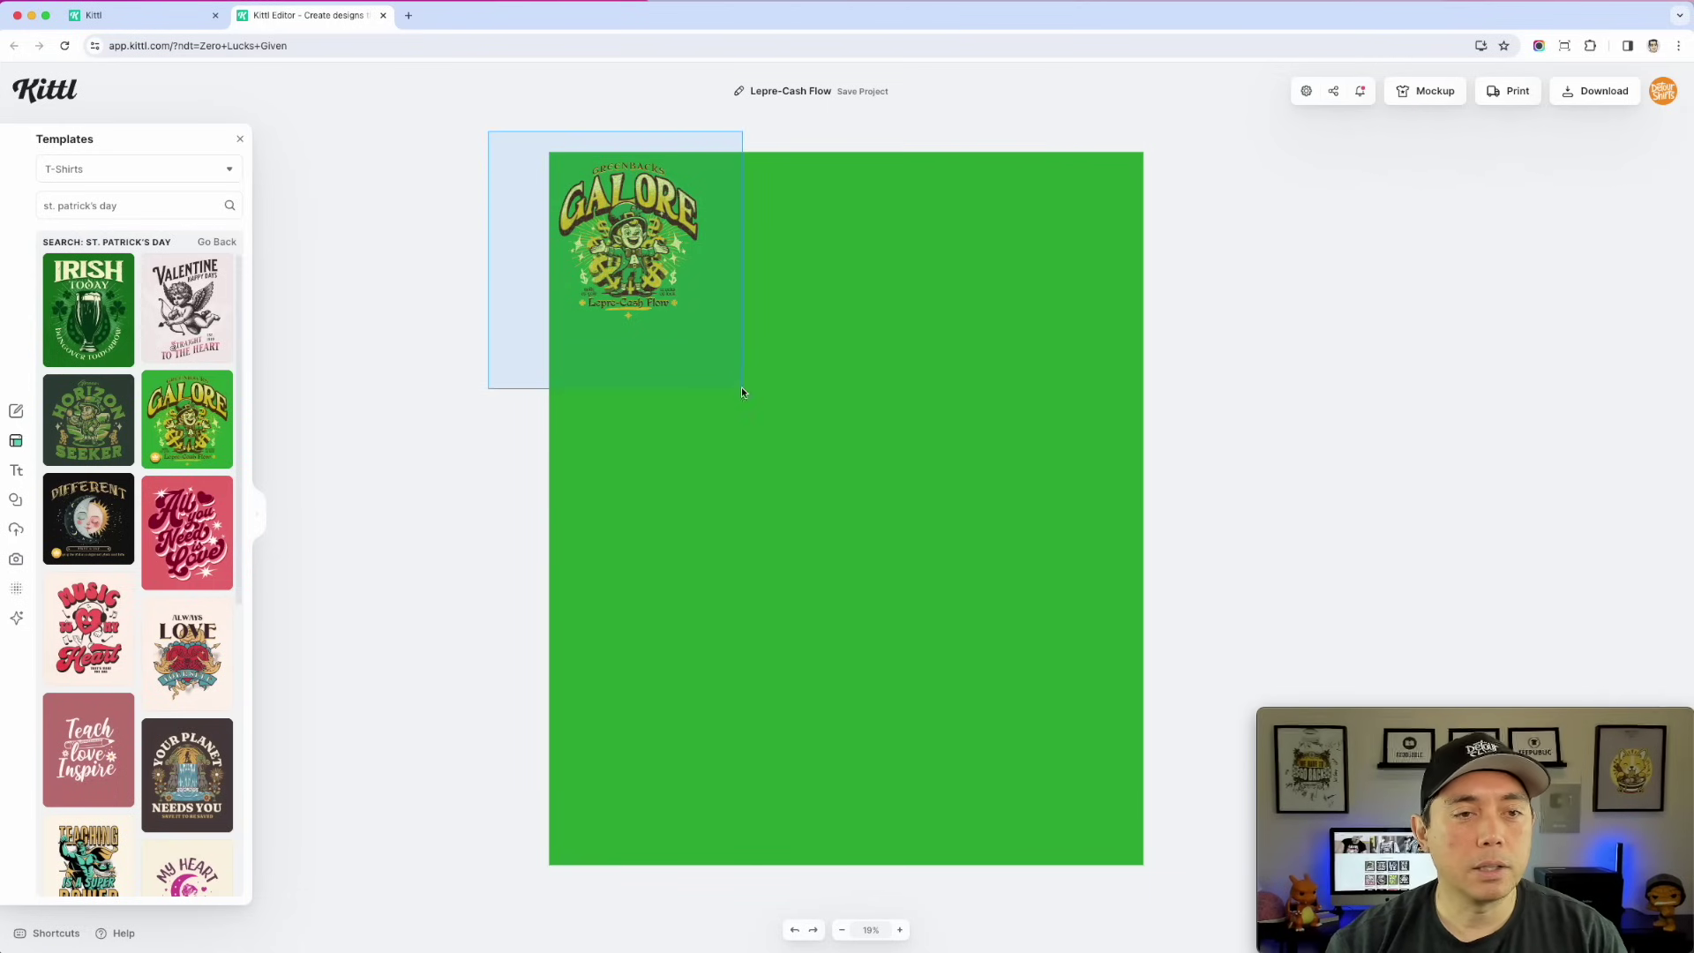
- Enlarge the Lepre-Cash Flow design to fill the resized artboard
{"action": "left_click_drag", "start_coordinate": [701, 315], "coordinate": [1173, 781]}
{"action": "left_click_drag", "start_coordinate": [950, 414], "coordinate": [944, 421]}
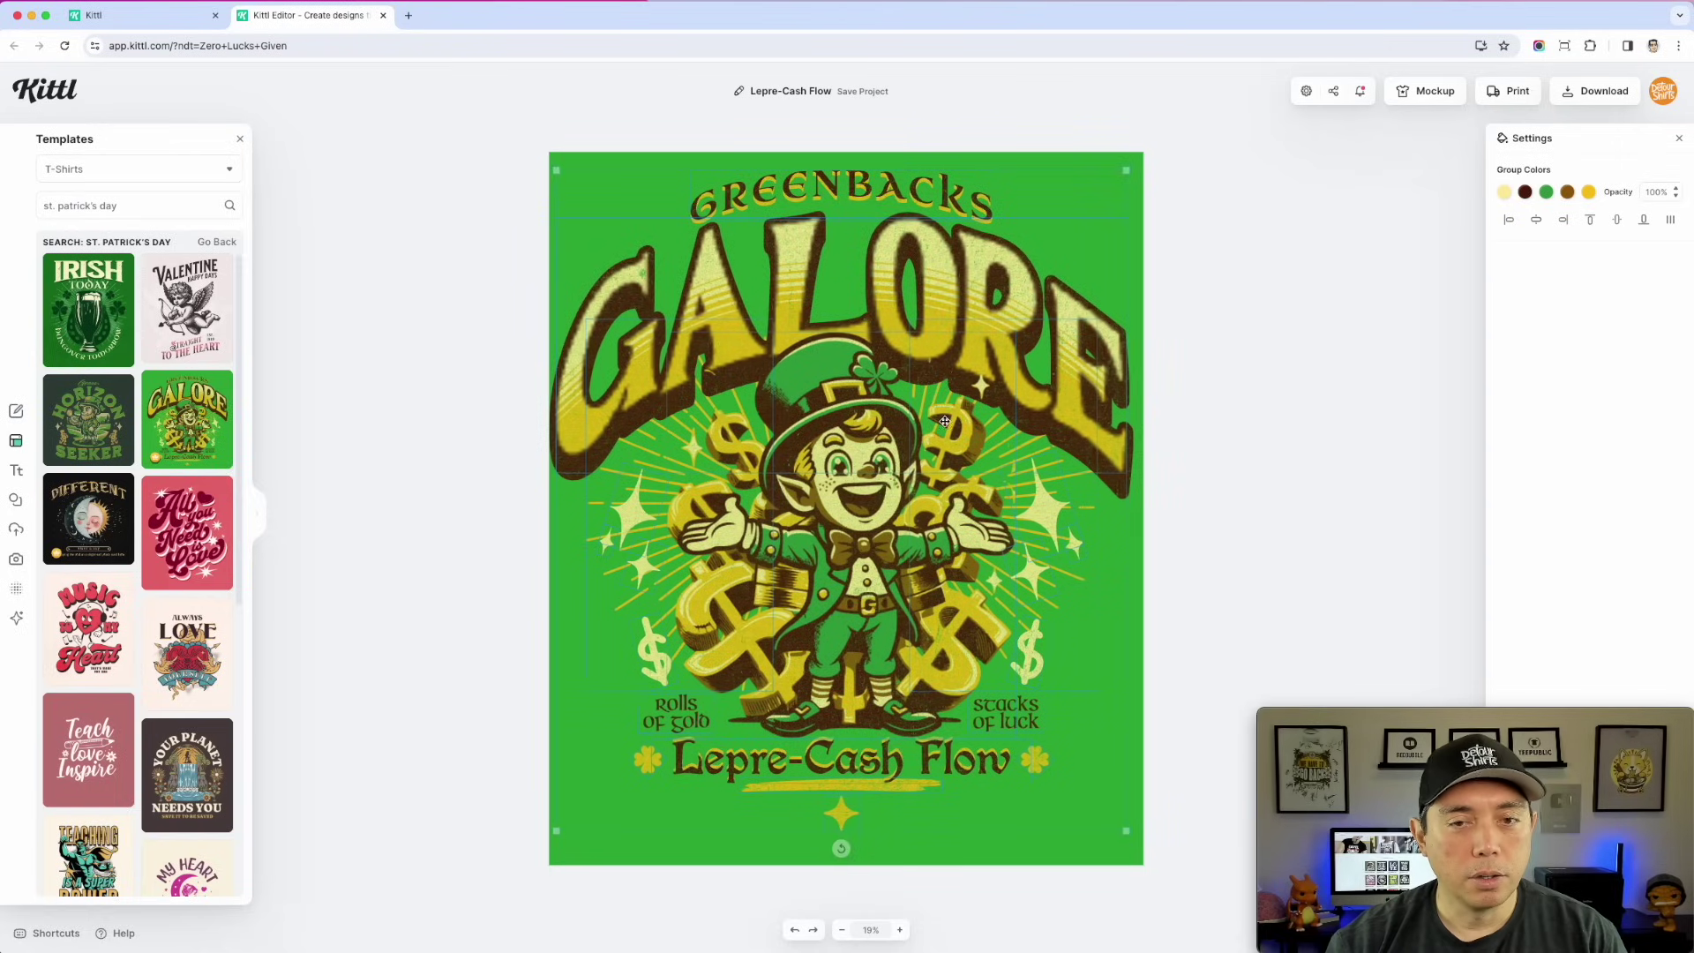
{"action": "left_click_drag", "start_coordinate": [1126, 171], "coordinate": [1122, 178]}
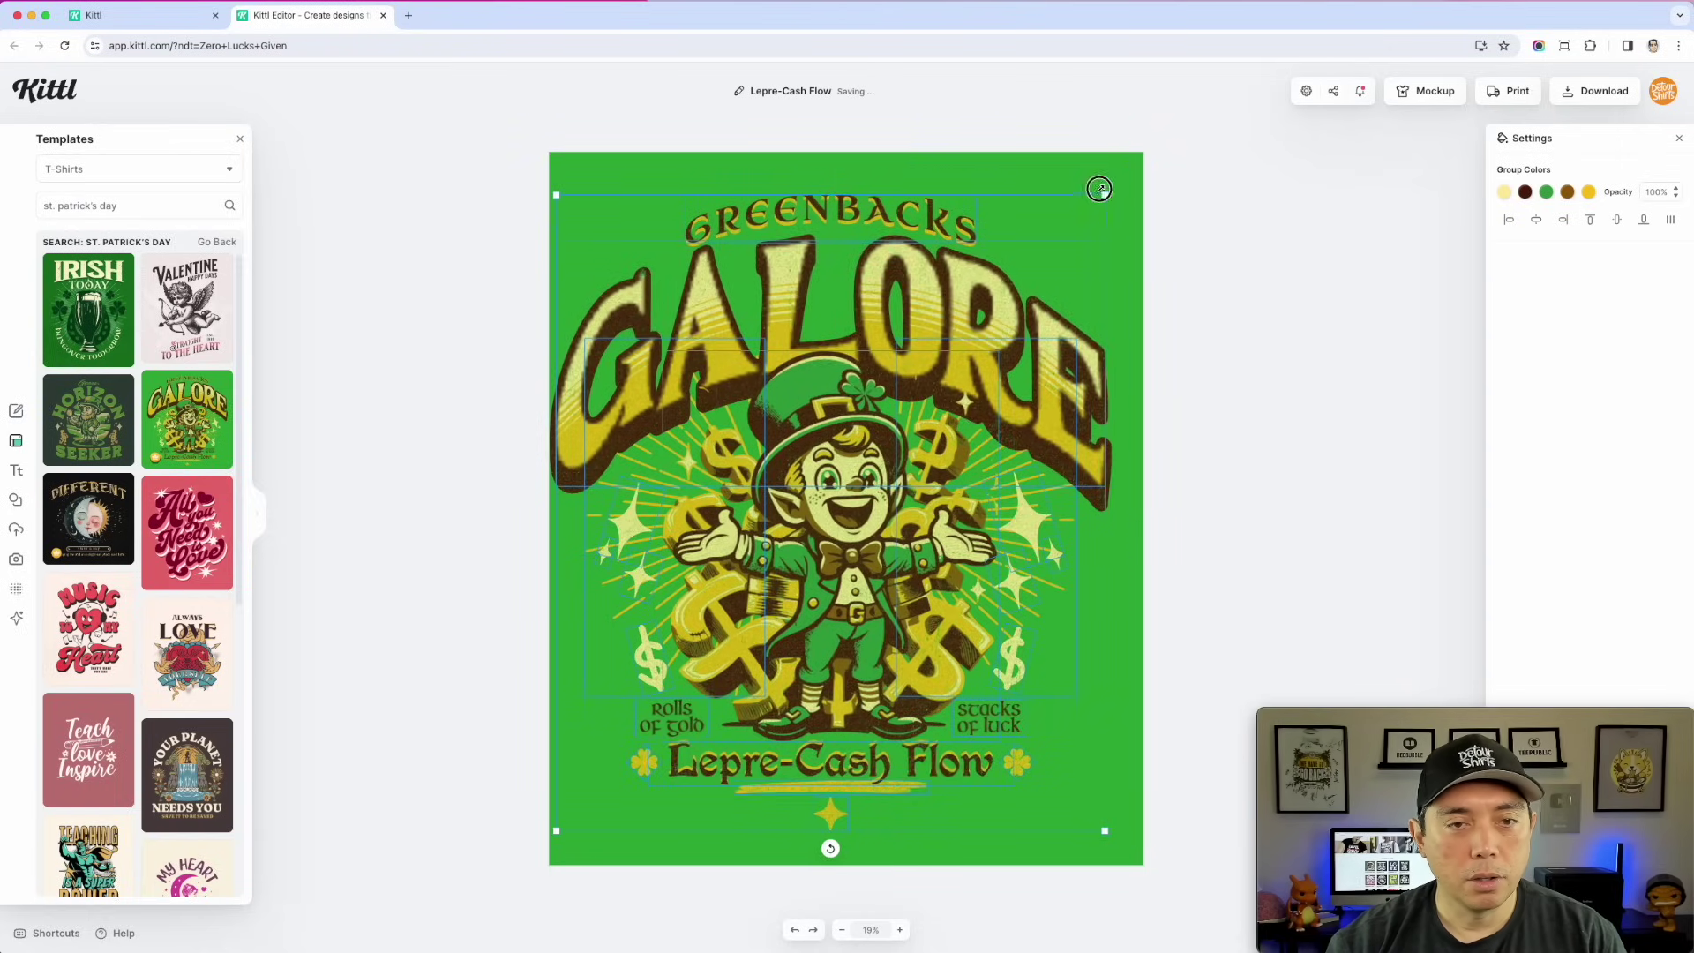
{"action": "left_click", "coordinate": [1294, 285]}
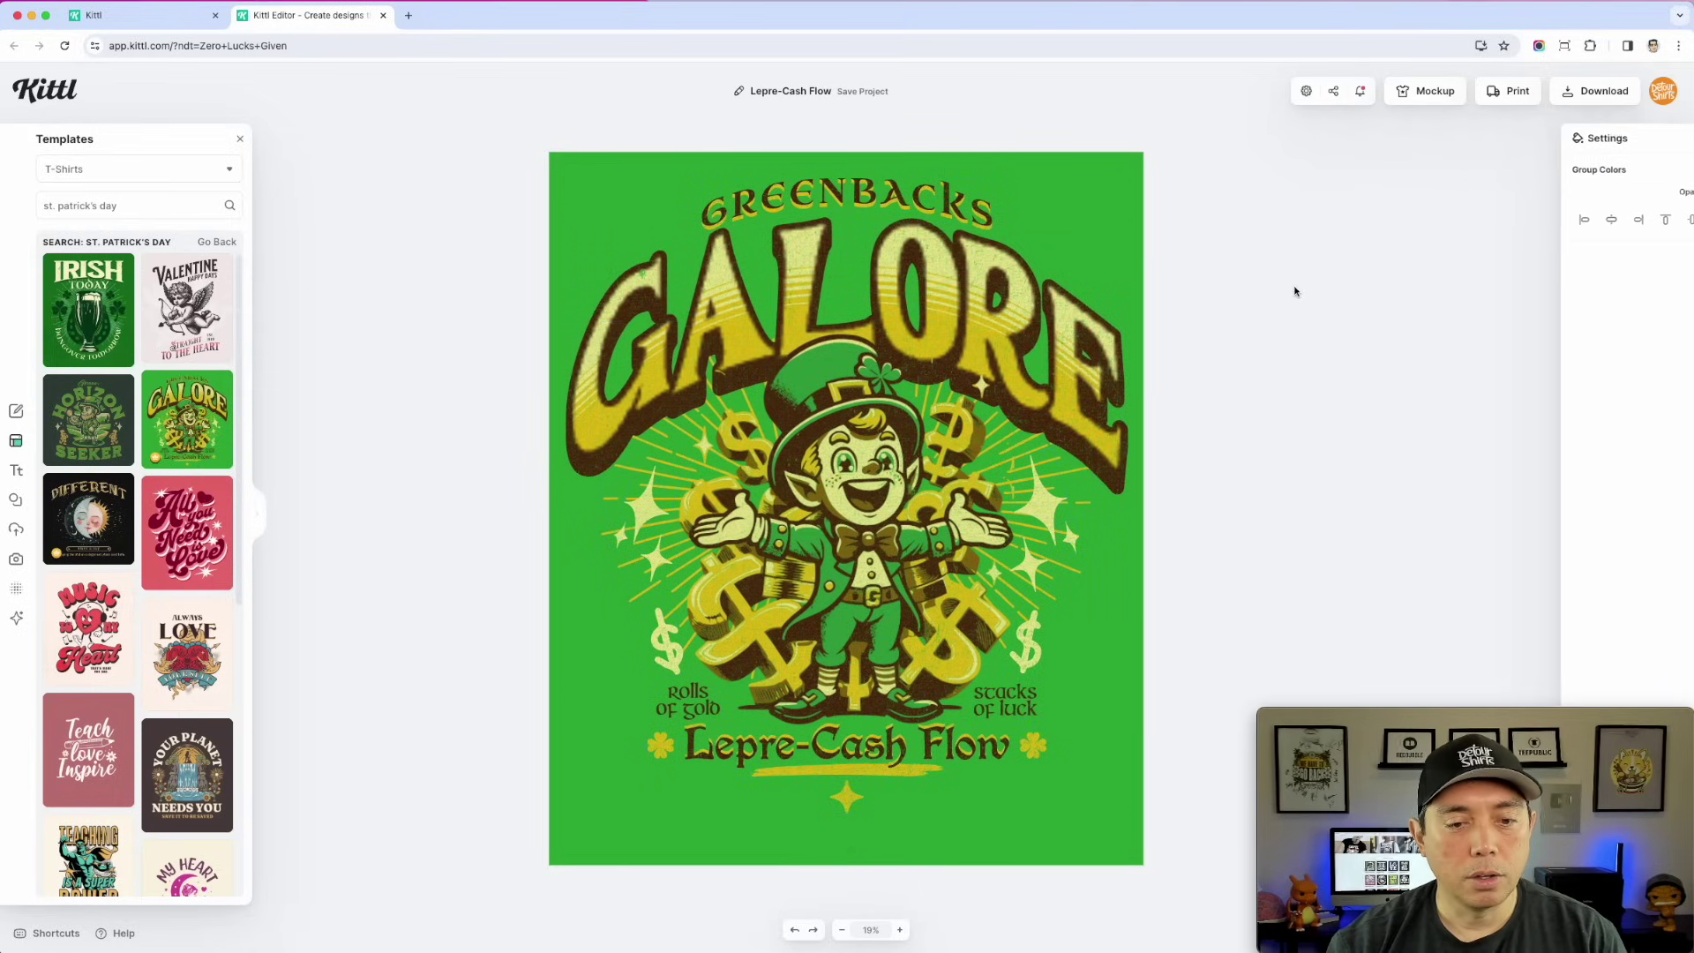
- Retype the GALORE headline as ZERO LUCK and shrink it below GREENBACKS
{"action": "left_click", "coordinate": [921, 271]}
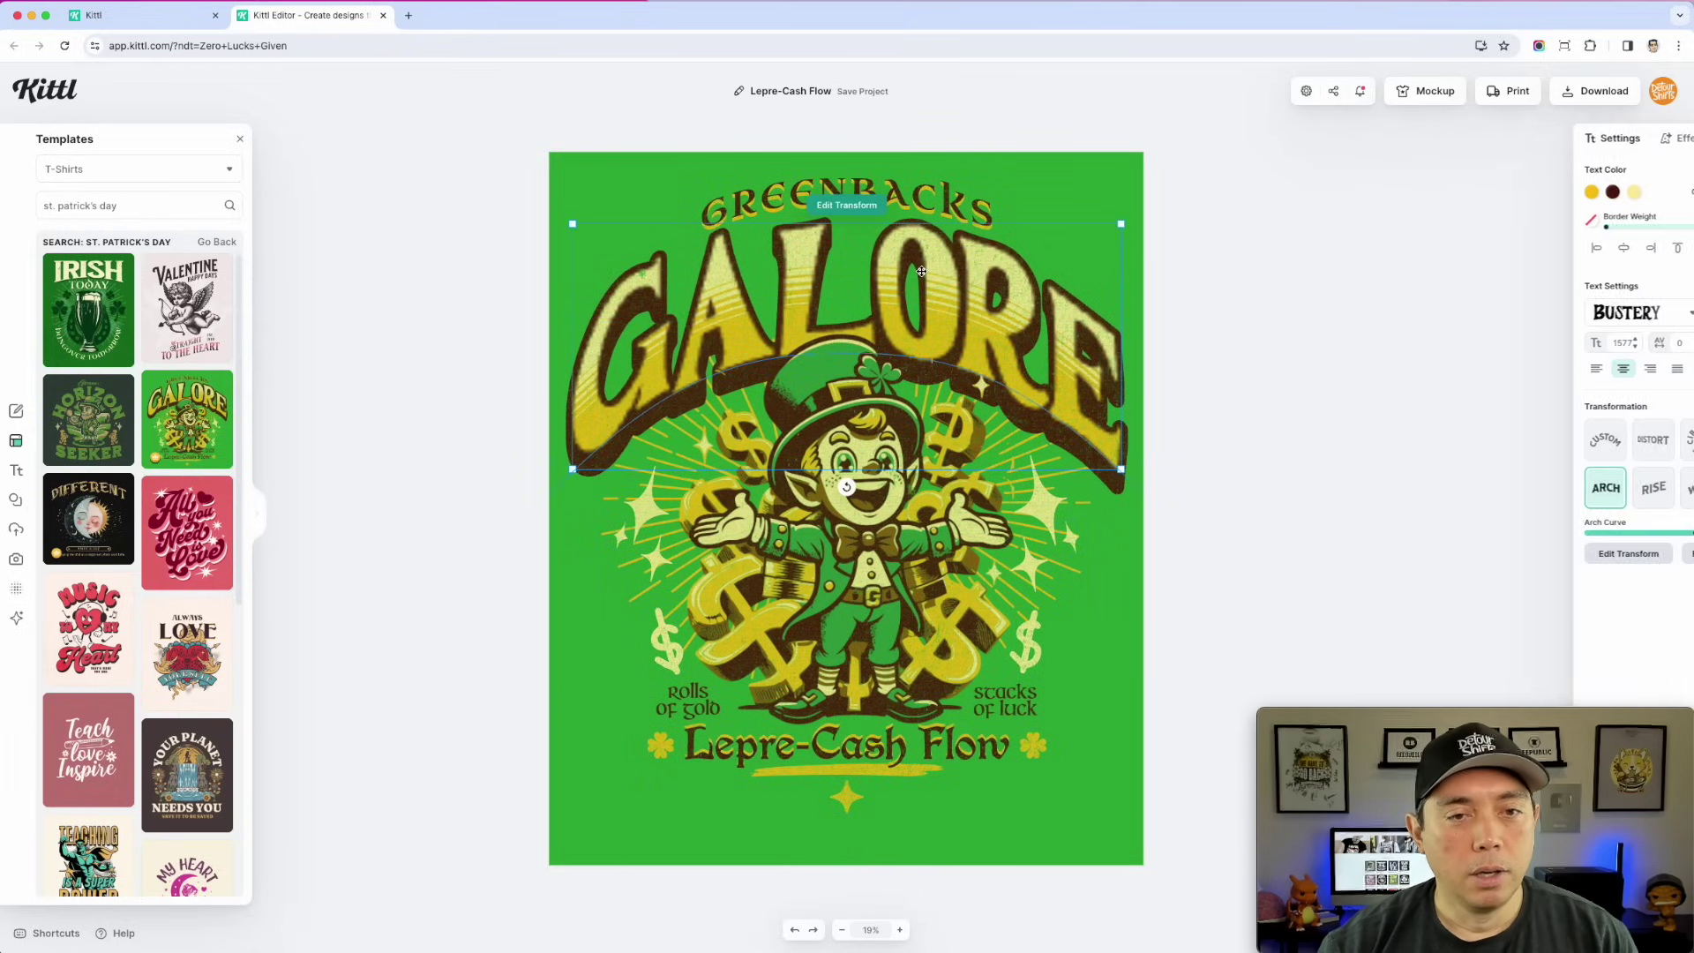
{"action": "double_click", "coordinate": [935, 301]}
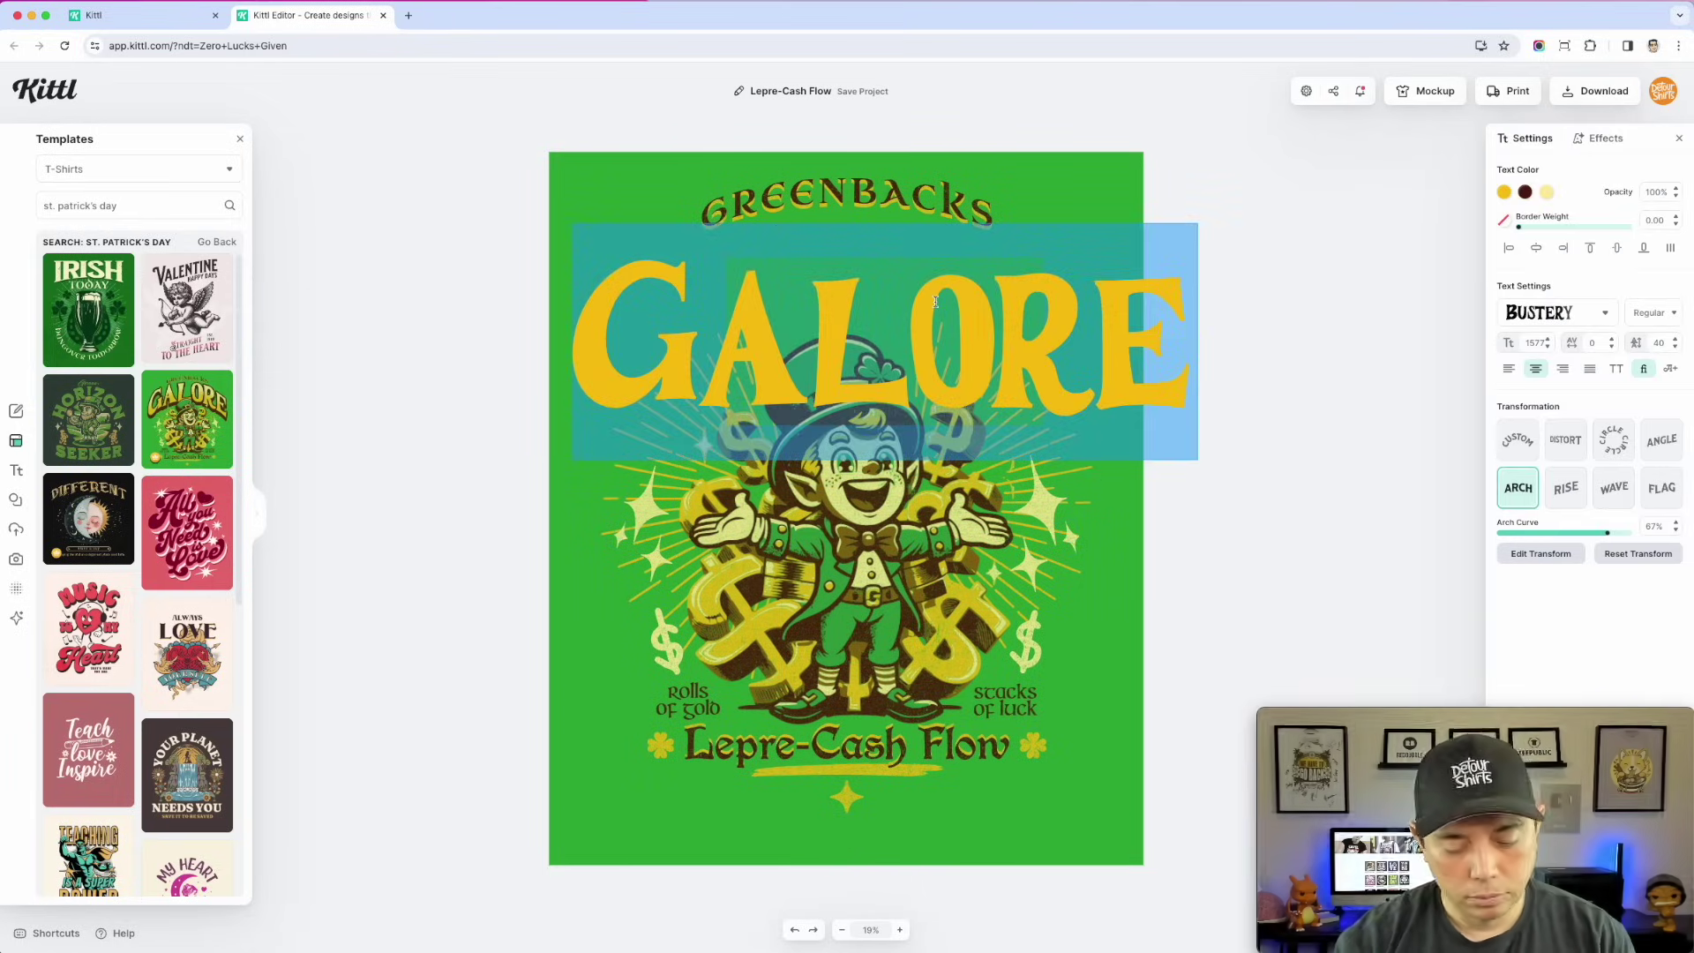
{"action": "type", "text": "ZERO"}
{"action": "key", "text": "Escape"}
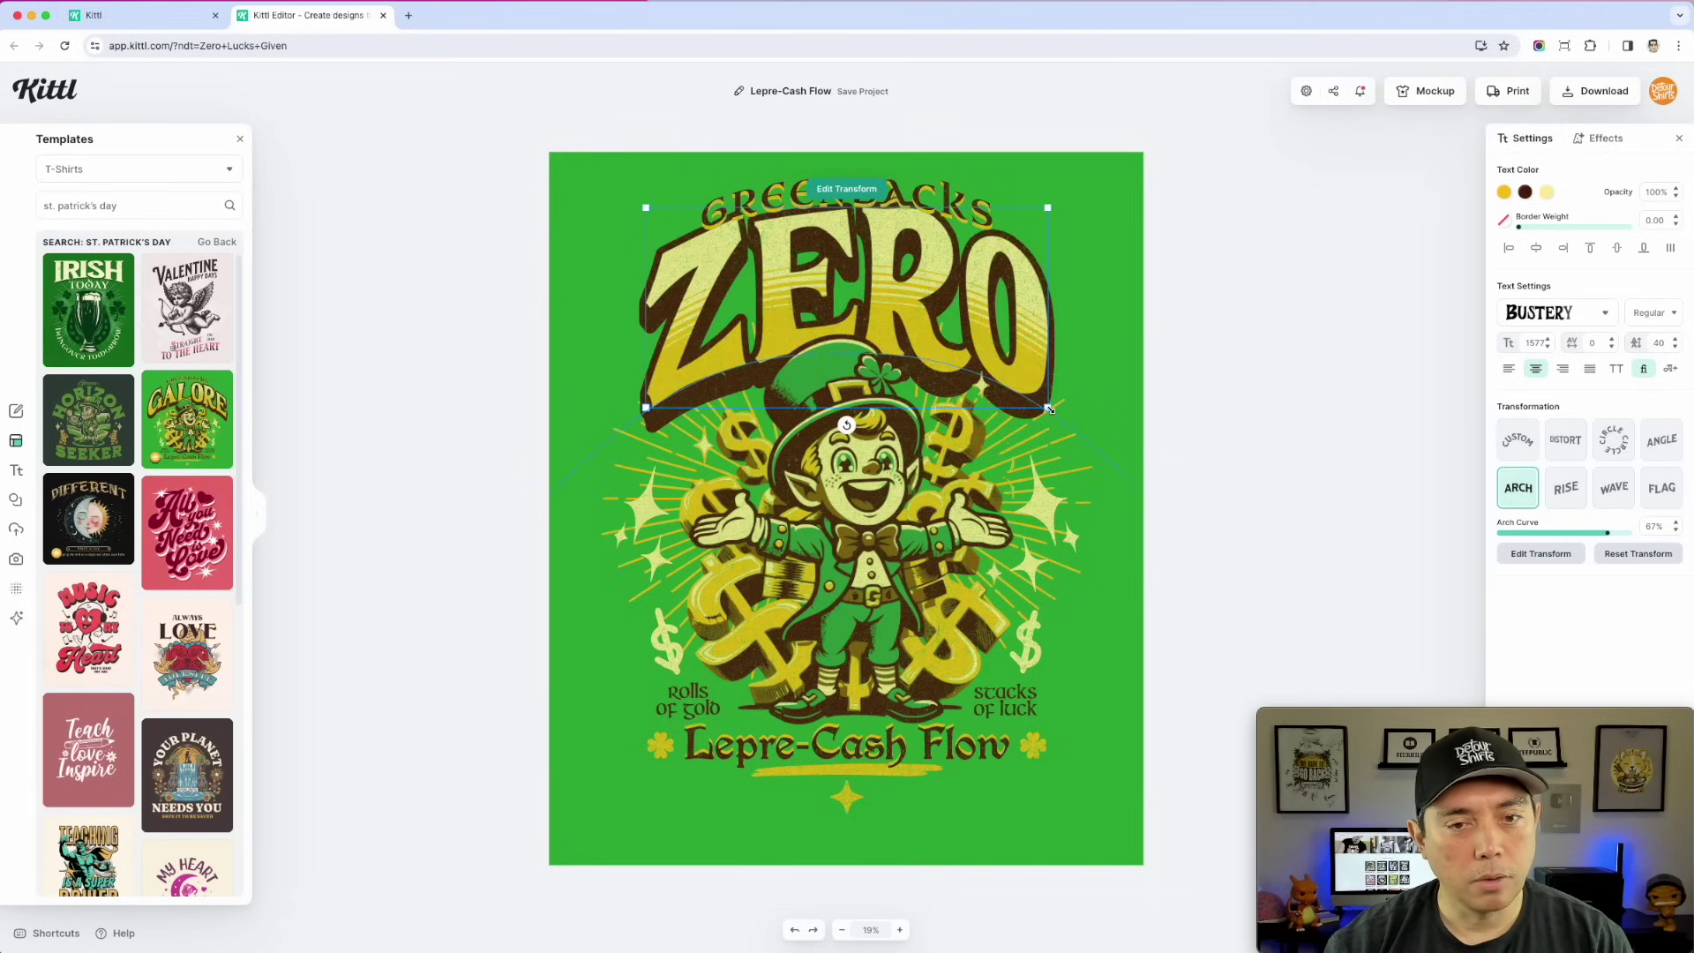
{"action": "left_click_drag", "start_coordinate": [1049, 409], "coordinate": [919, 353]}
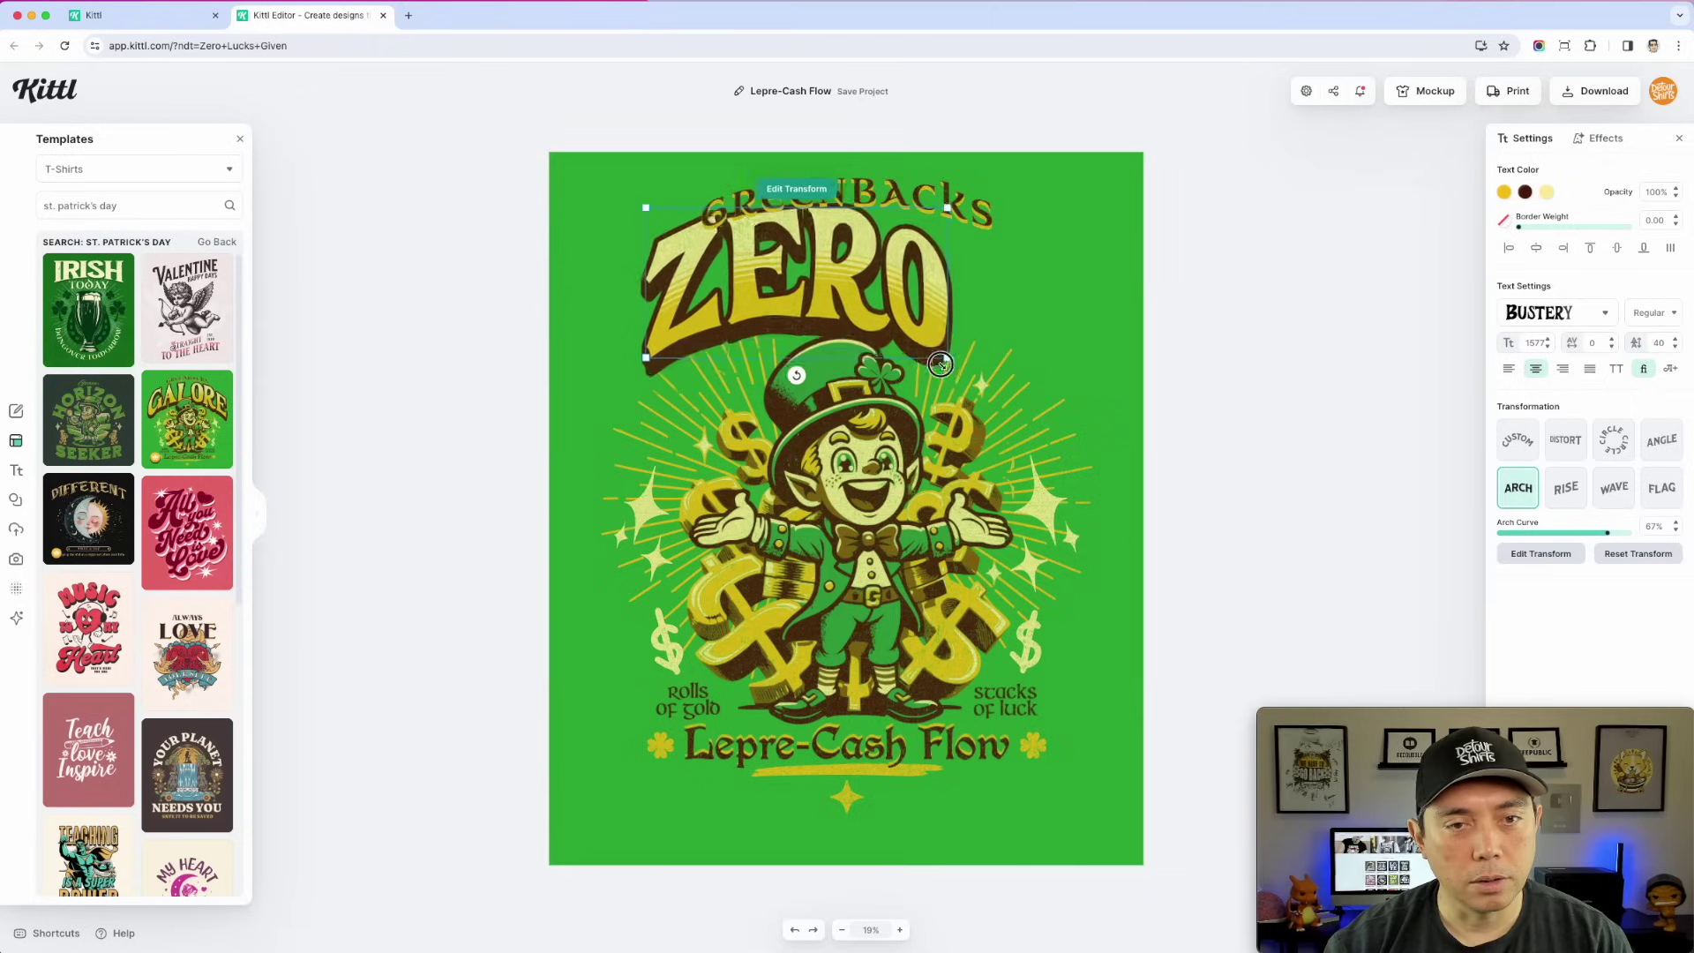
{"action": "double_click", "coordinate": [875, 270]}
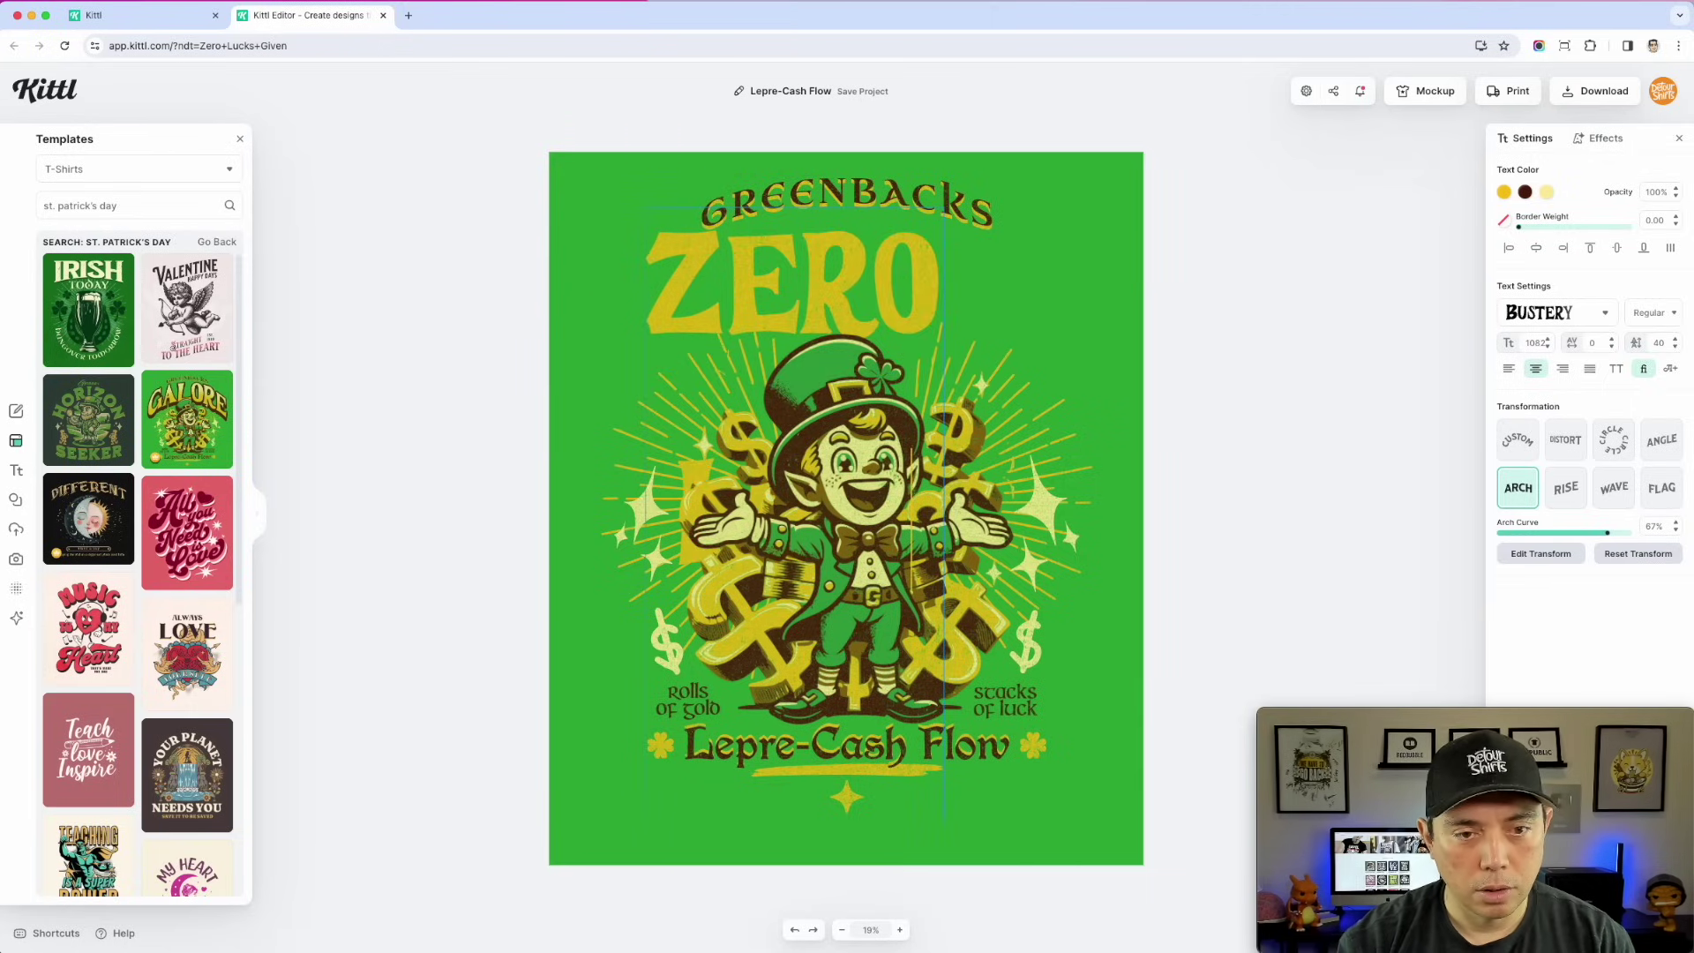
{"action": "left_click", "coordinate": [931, 269]}
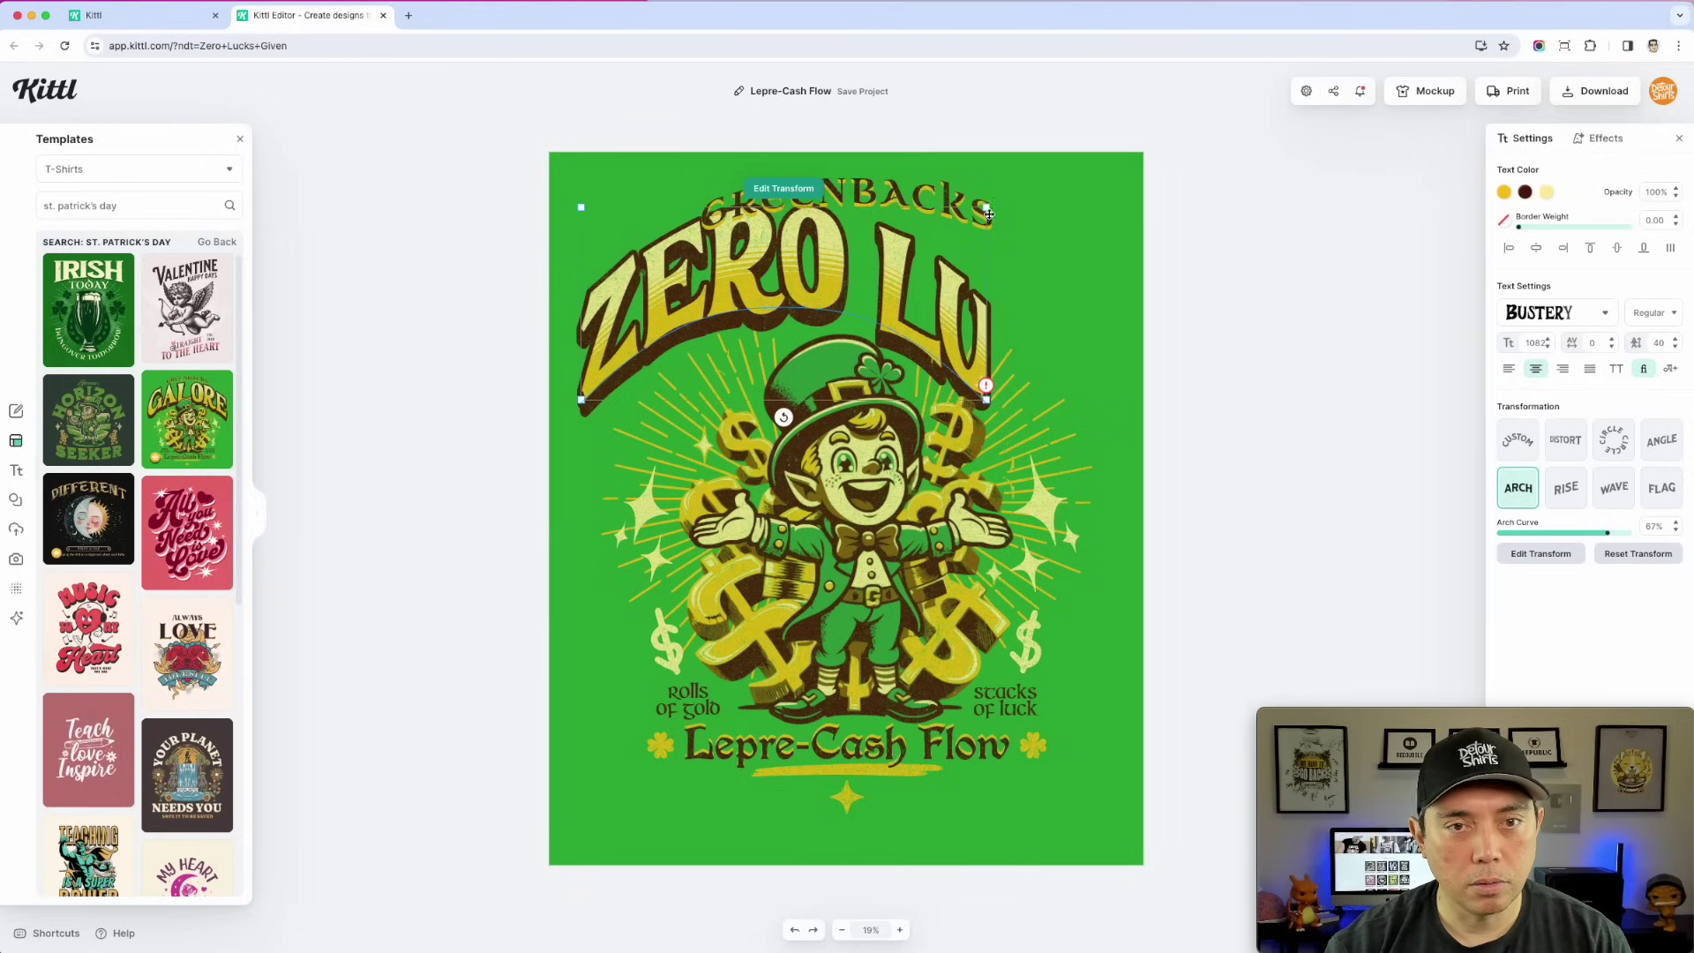
{"action": "left_click_drag", "start_coordinate": [986, 207], "coordinate": [876, 257]}
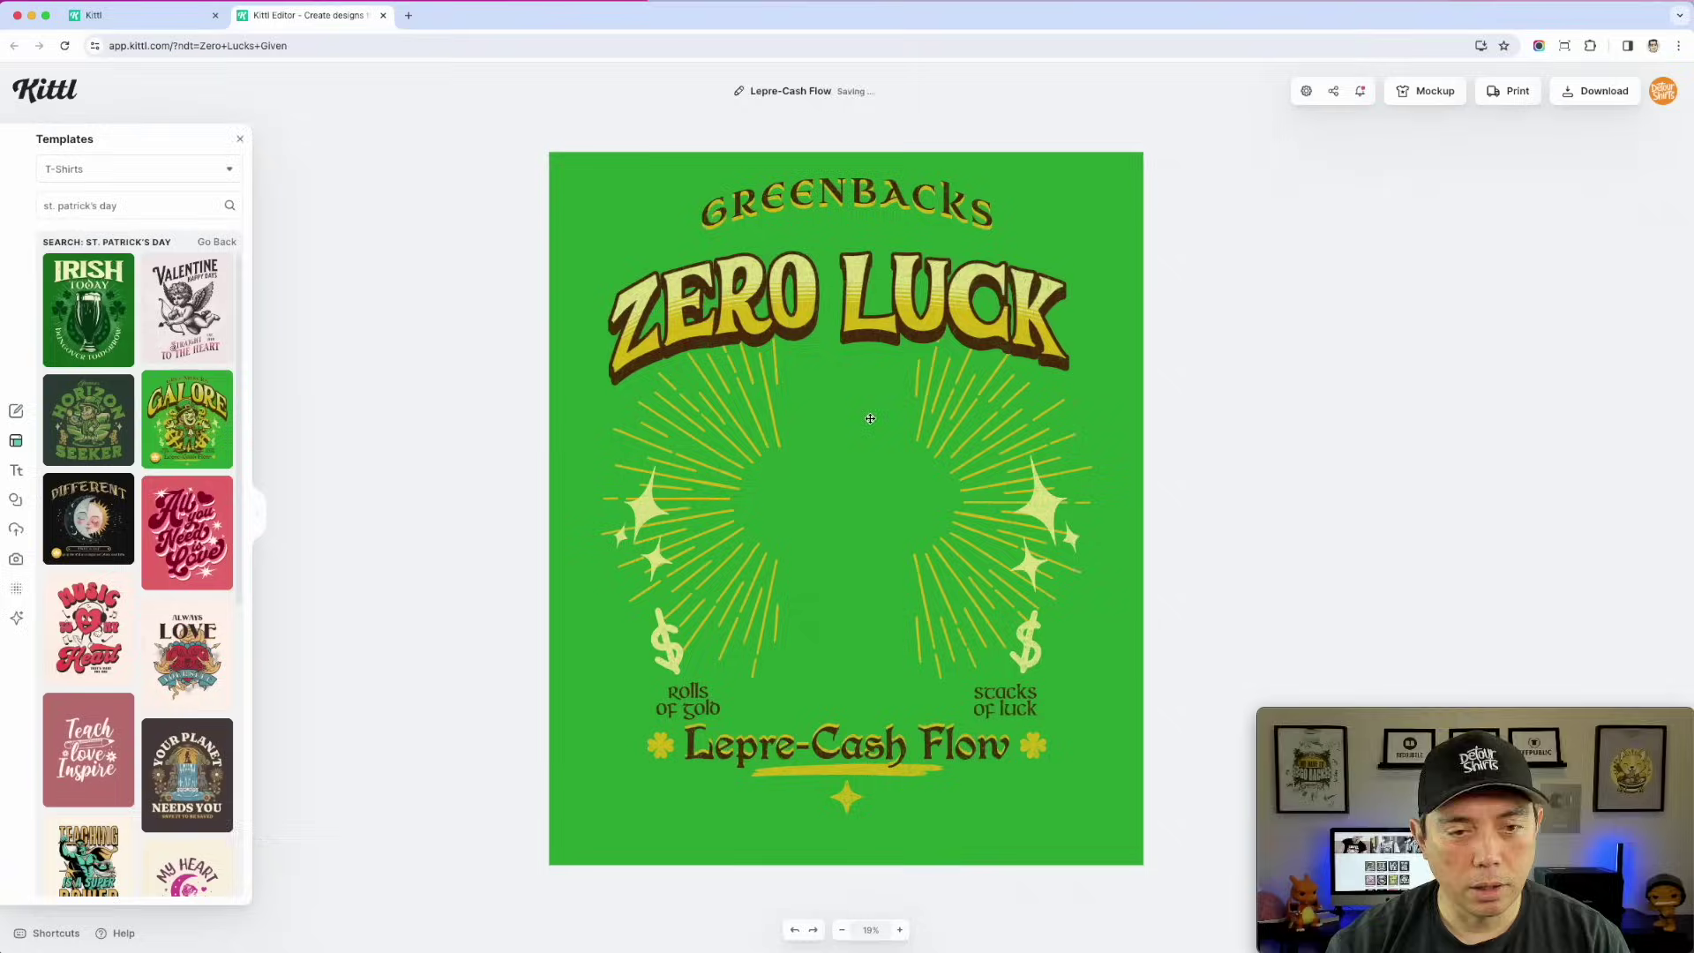
- Paste the fox illustration into the centre and shrink it to fit
{"action": "key", "text": "ctrl+v"}
{"action": "left_click_drag", "start_coordinate": [871, 418], "coordinate": [886, 420]}
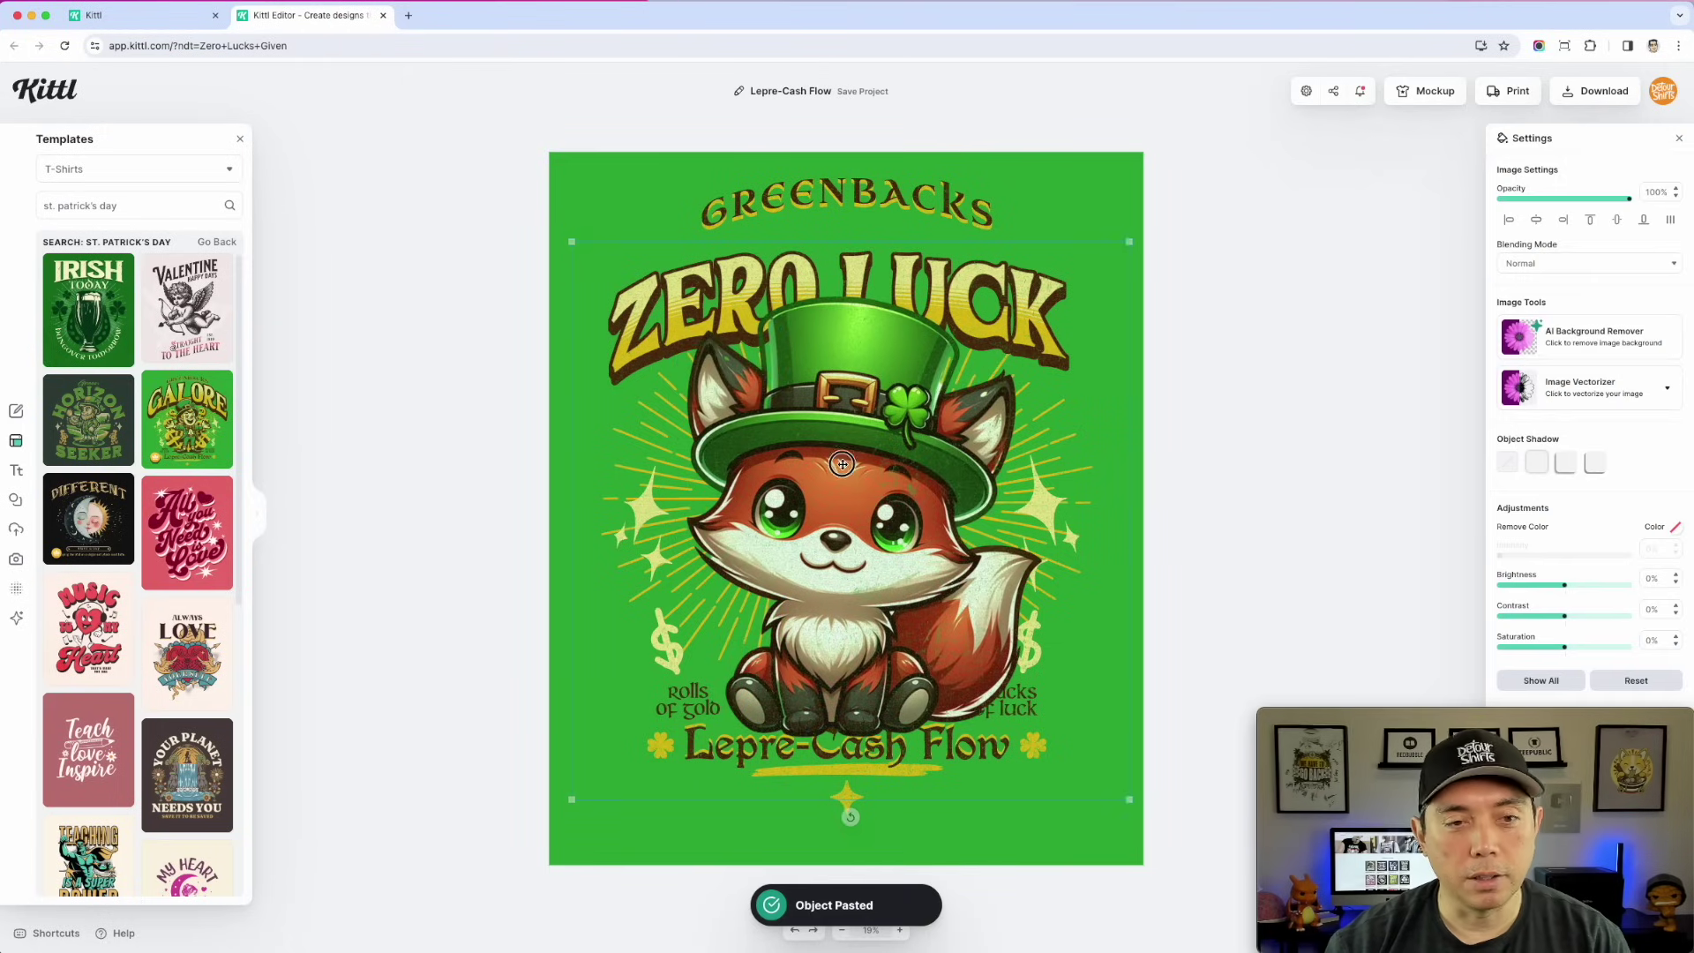
{"action": "left_click_drag", "start_coordinate": [1130, 241], "coordinate": [1071, 293]}
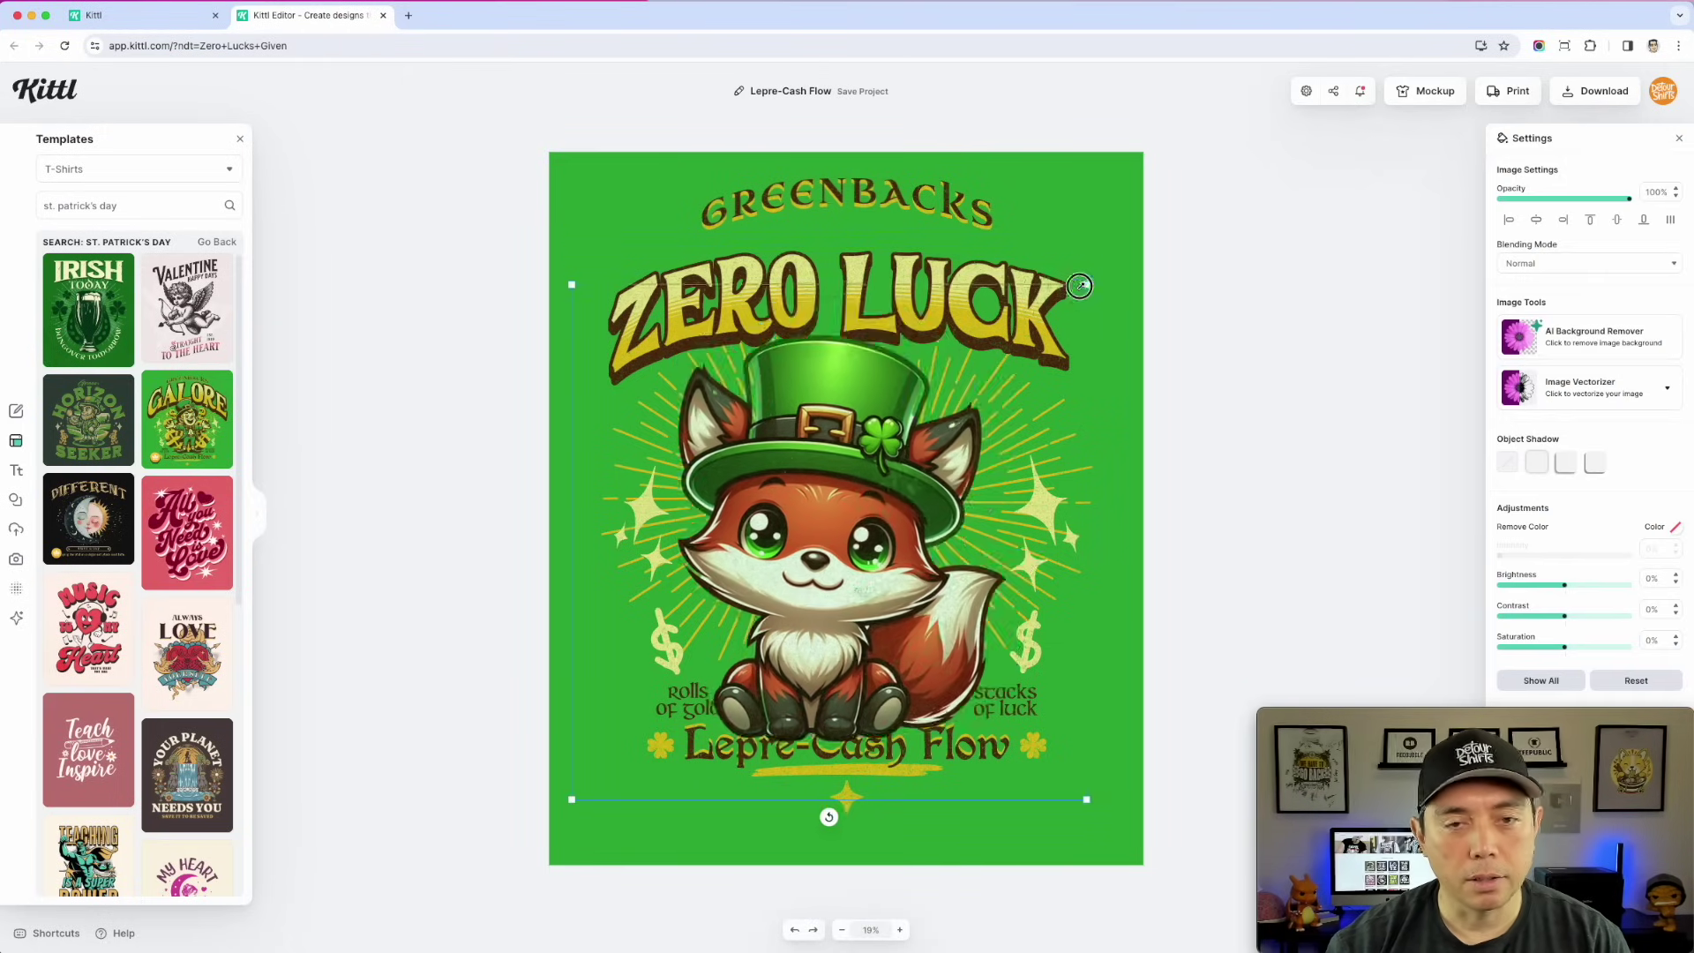
{"action": "left_click_drag", "start_coordinate": [863, 432], "coordinate": [884, 403]}
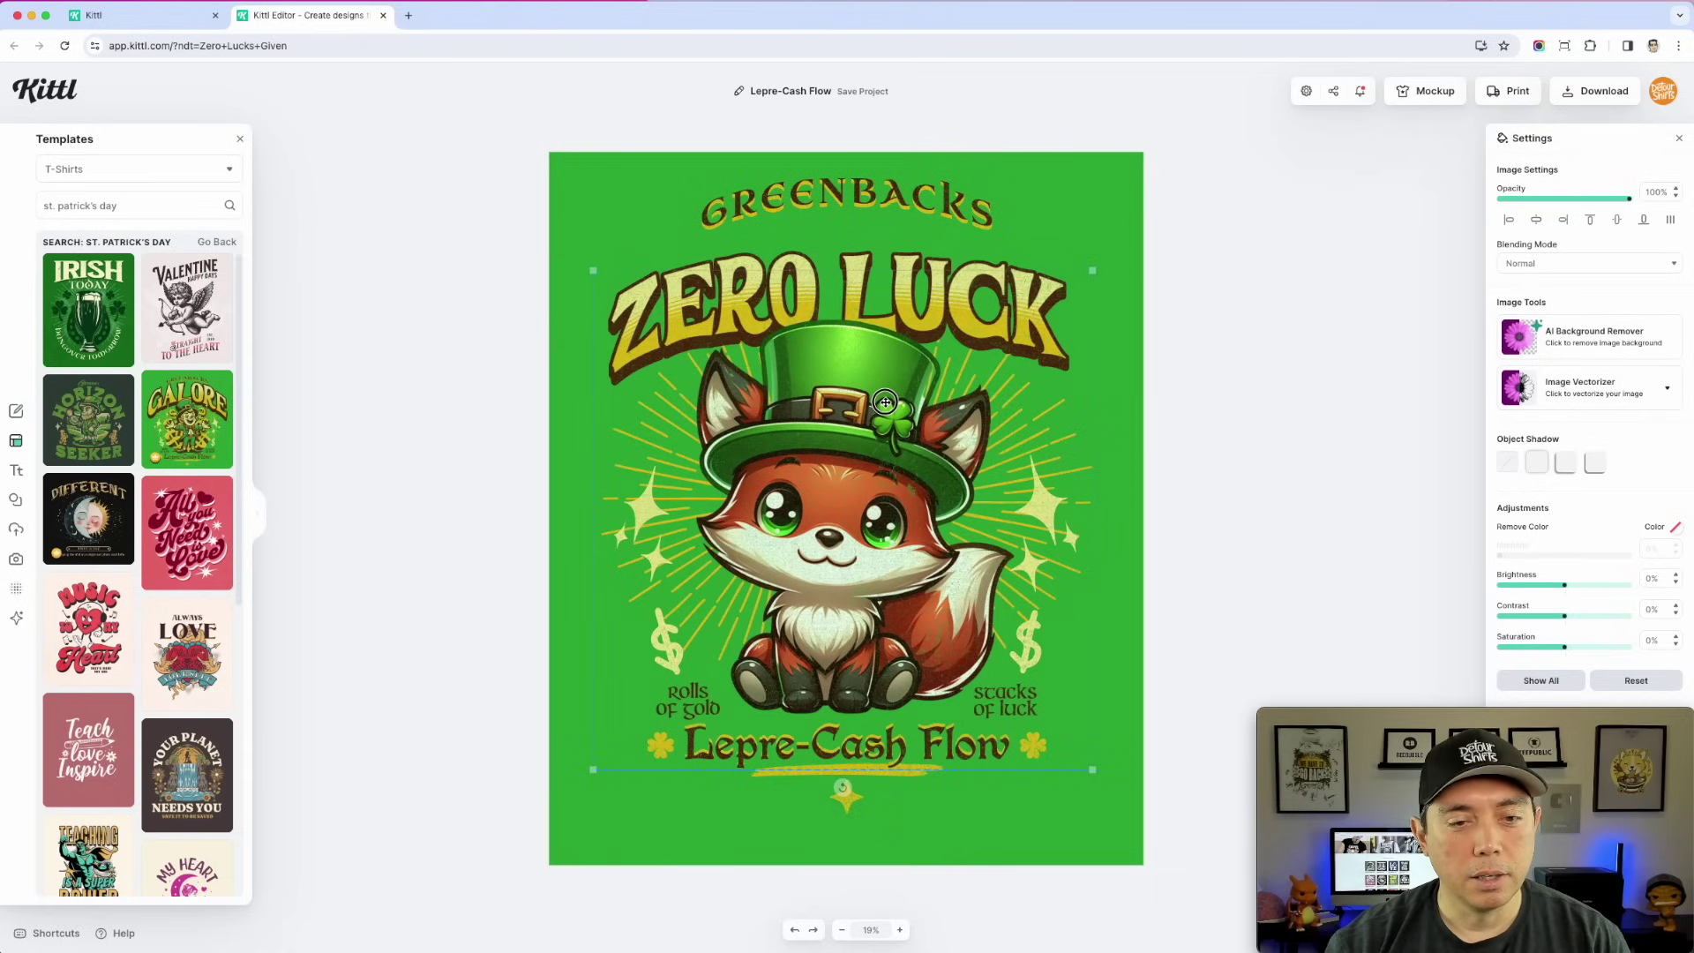
- Delete the GREENBACKS text and reshape the ZERO LUCKS headline's arch
{"action": "left_click", "coordinate": [848, 737]}
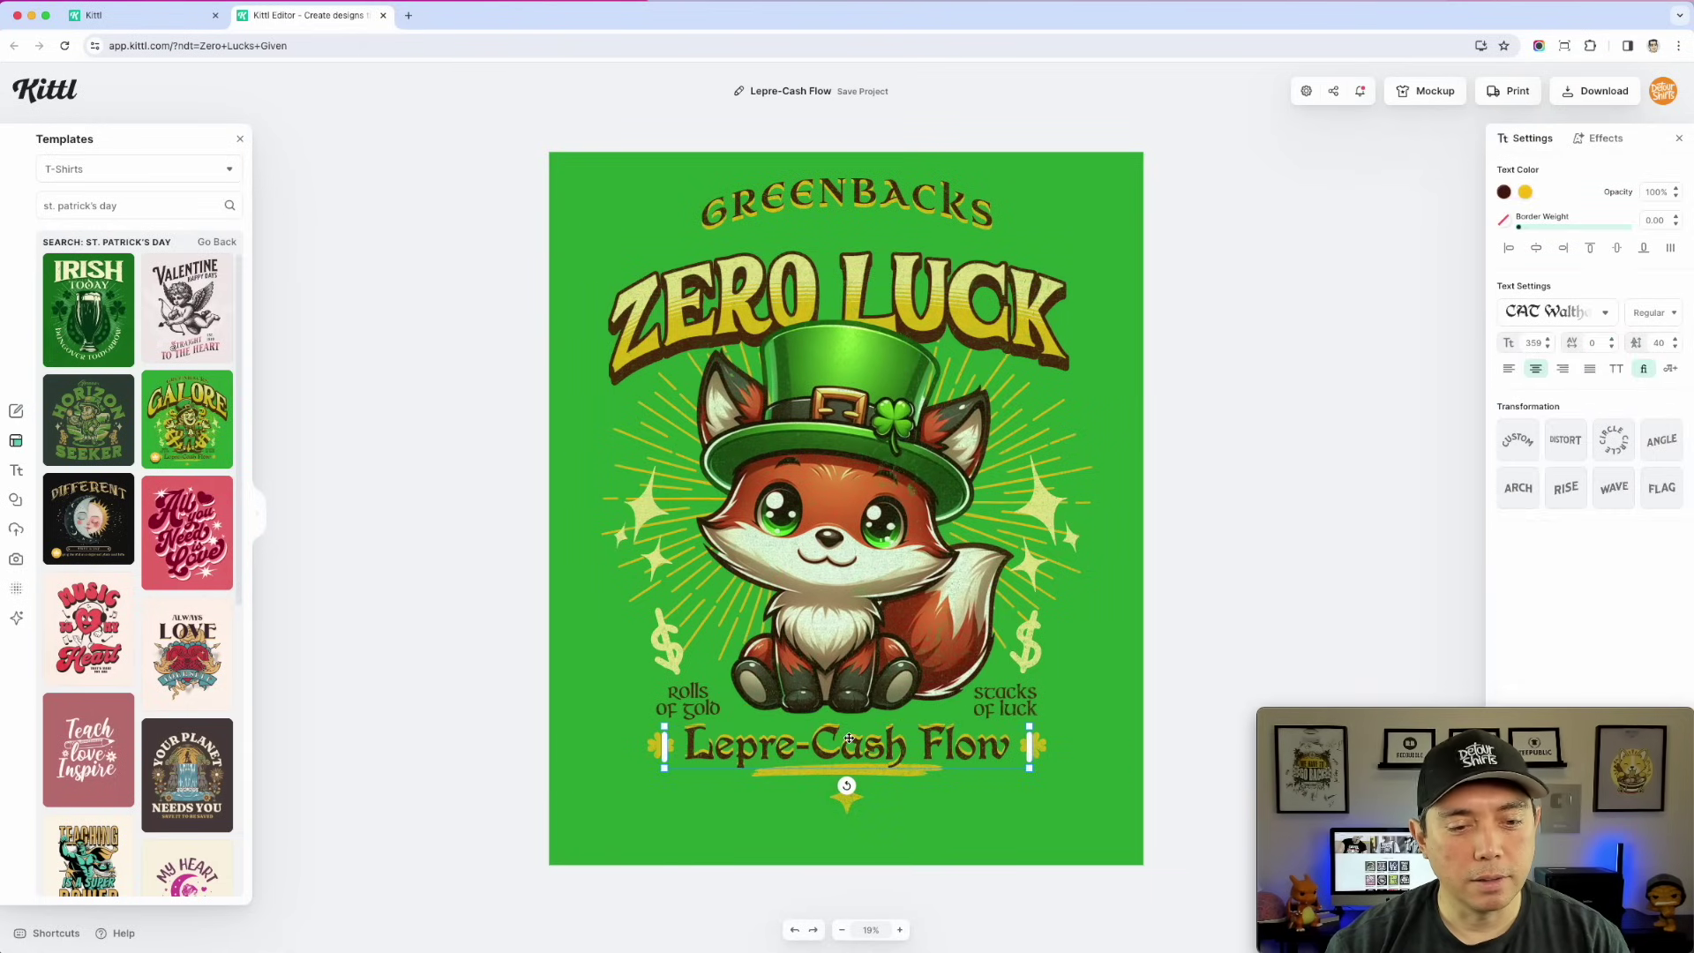
{"action": "left_click", "coordinate": [851, 183]}
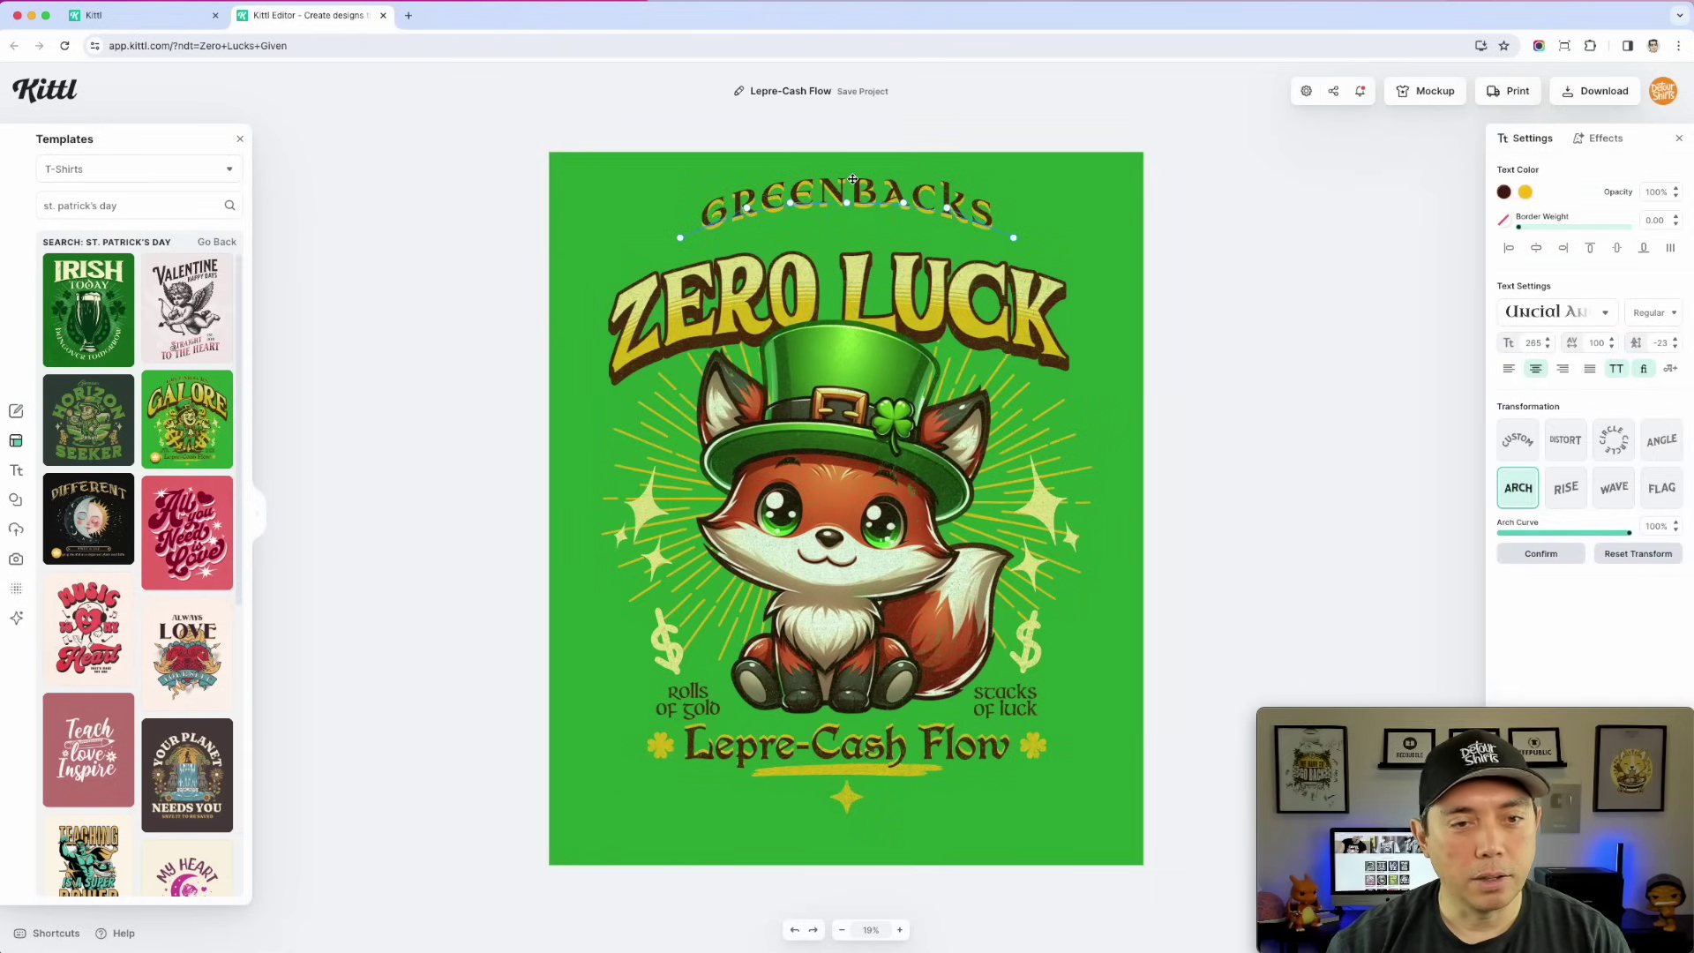
{"action": "key", "text": "Delete"}
{"action": "left_click", "coordinate": [1031, 286]}
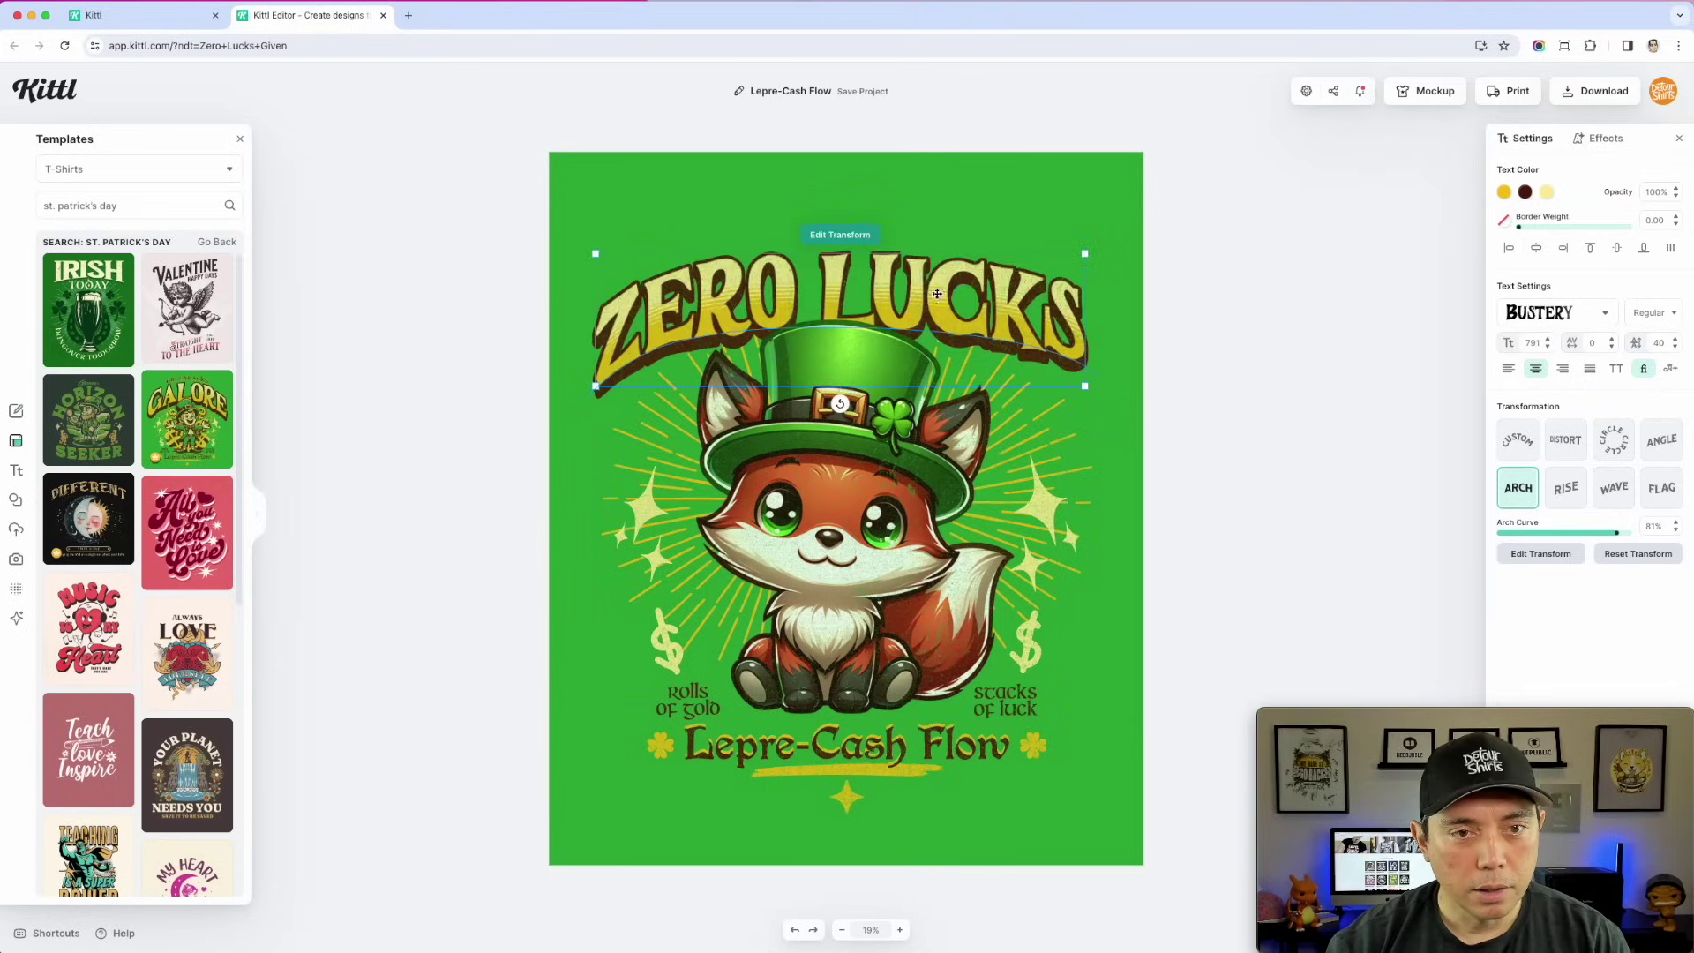
{"action": "left_click", "coordinate": [840, 208]}
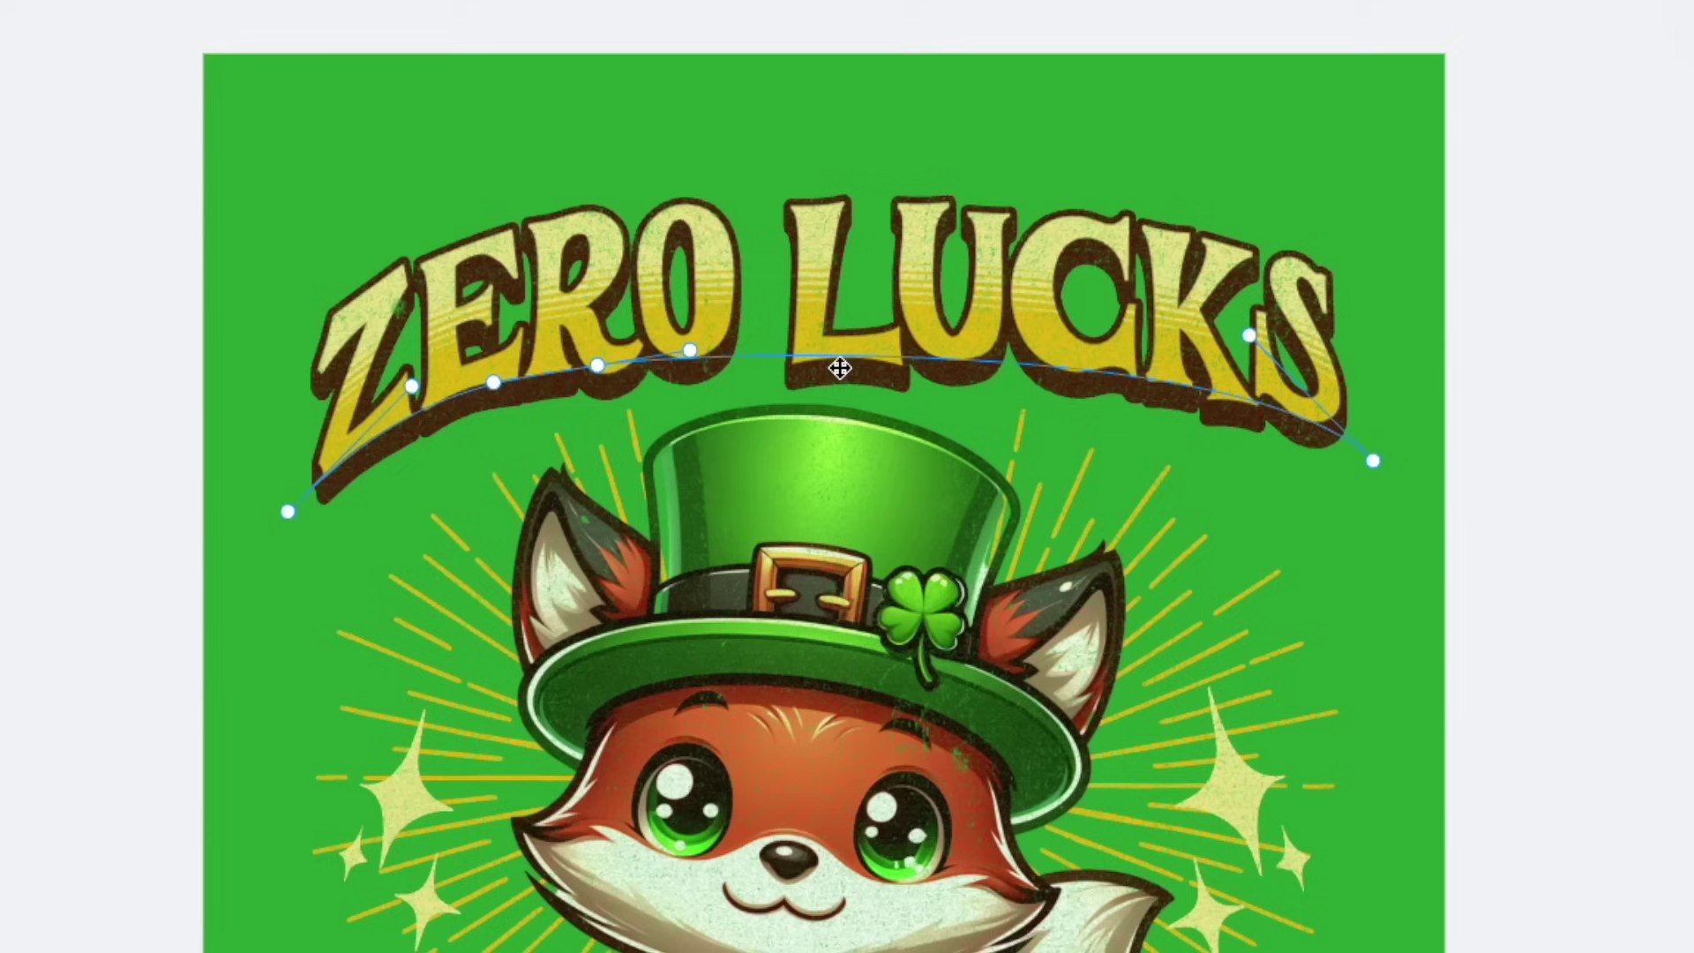
{"action": "left_click_drag", "start_coordinate": [592, 367], "coordinate": [851, 358]}
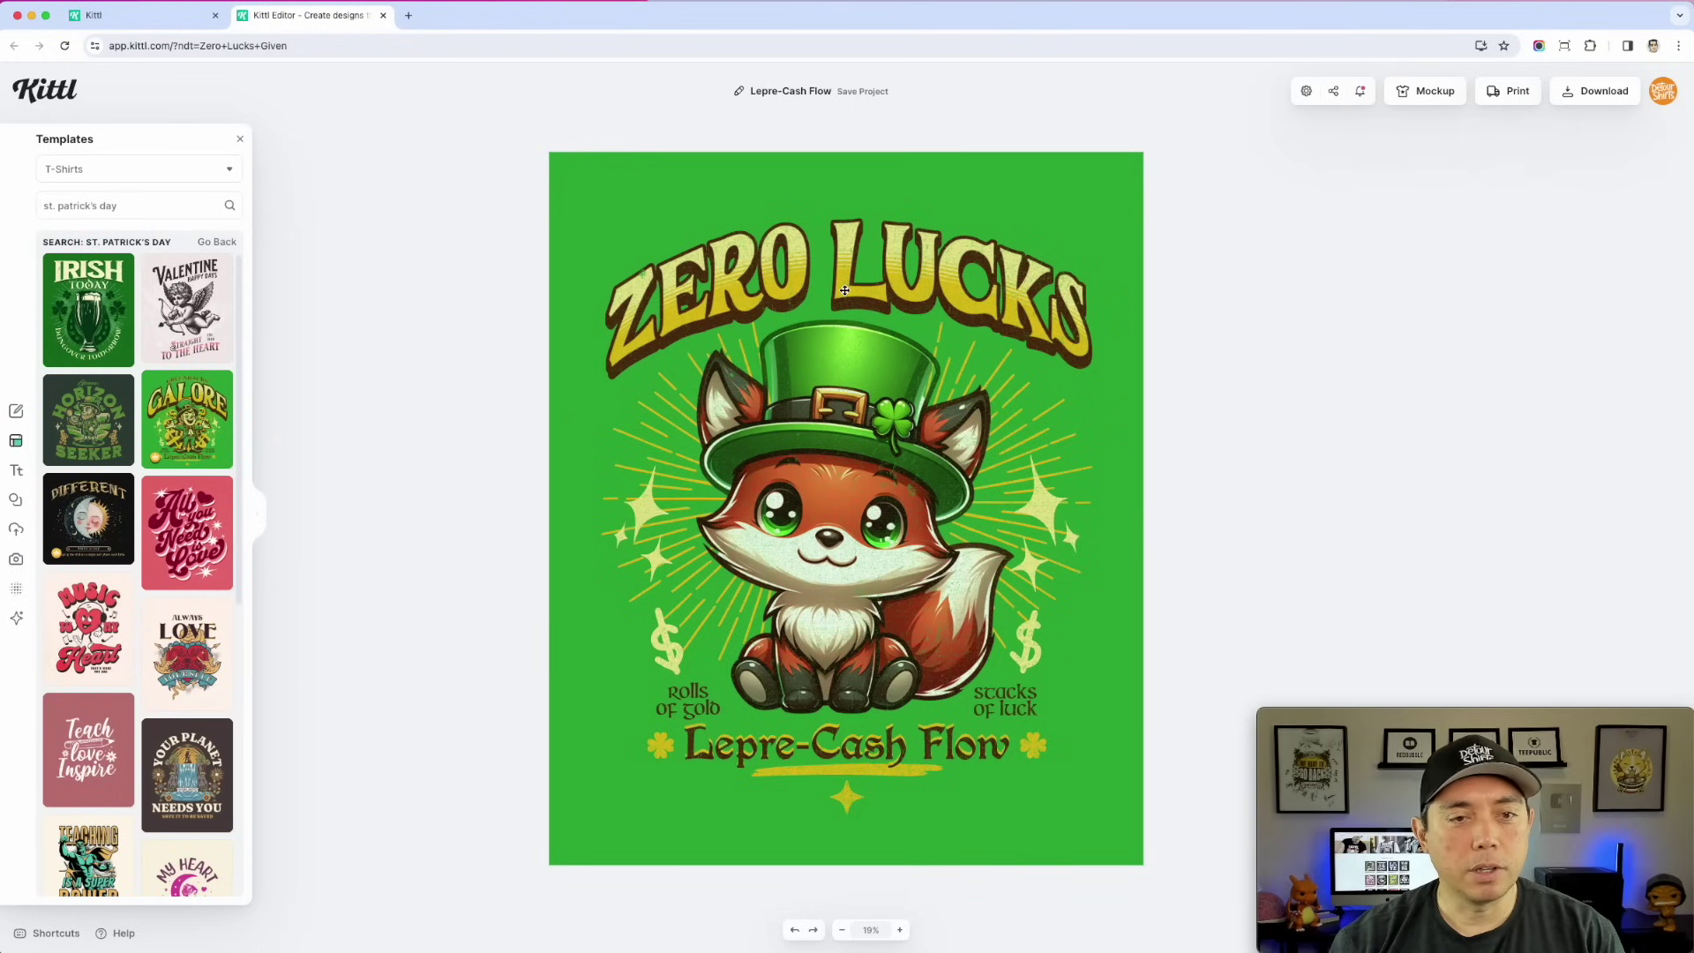
- Lower the fox, turn Lepre-Cash Flow into GIVEN under ZERO LUCKS, and raise the title
{"action": "left_click", "coordinate": [844, 288]}
{"action": "left_click", "coordinate": [854, 375]}
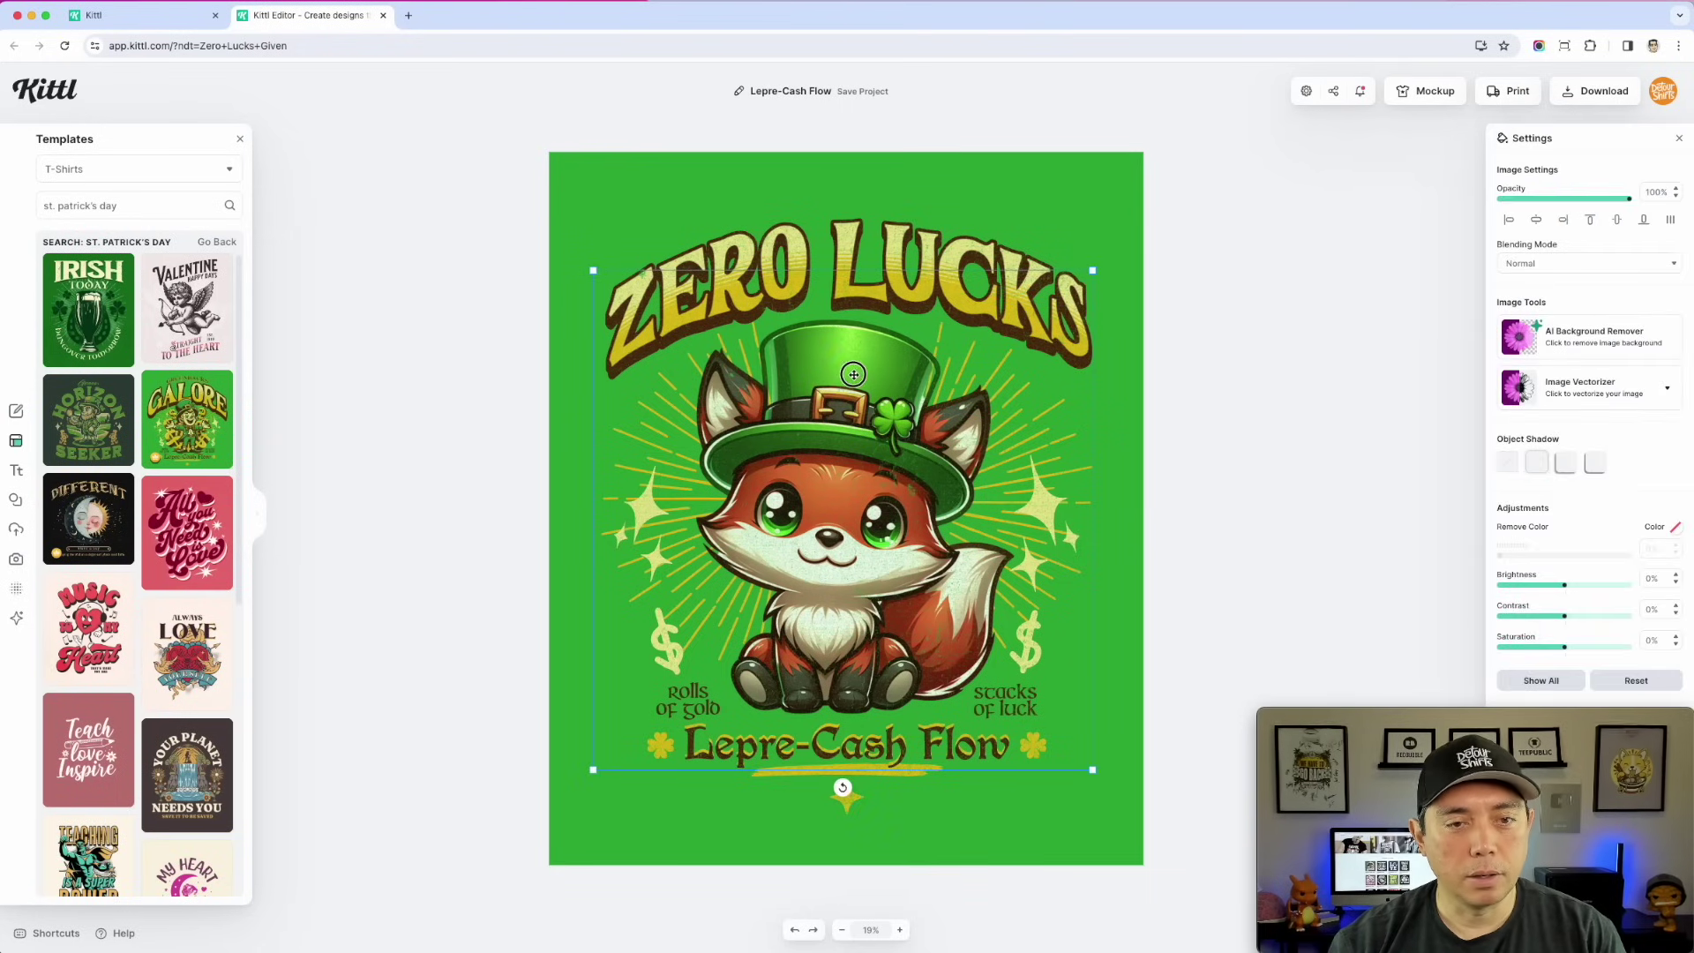
{"action": "left_click_drag", "start_coordinate": [854, 375], "coordinate": [854, 397]}
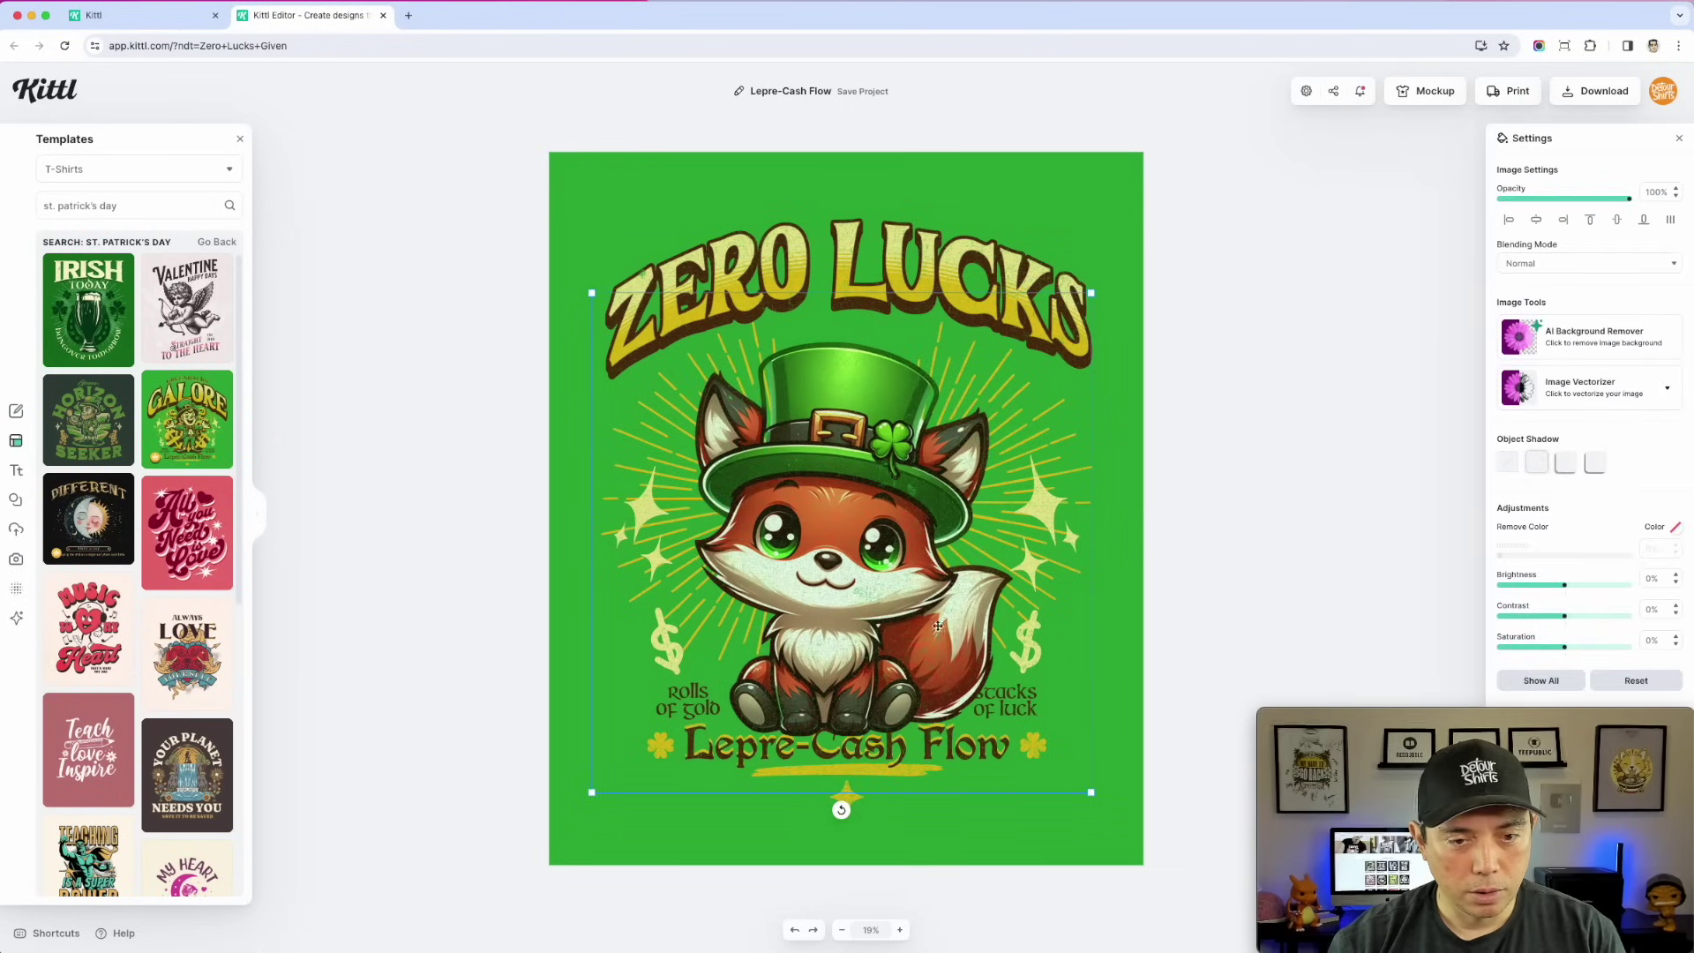
{"action": "left_click_drag", "start_coordinate": [976, 746], "coordinate": [951, 336]}
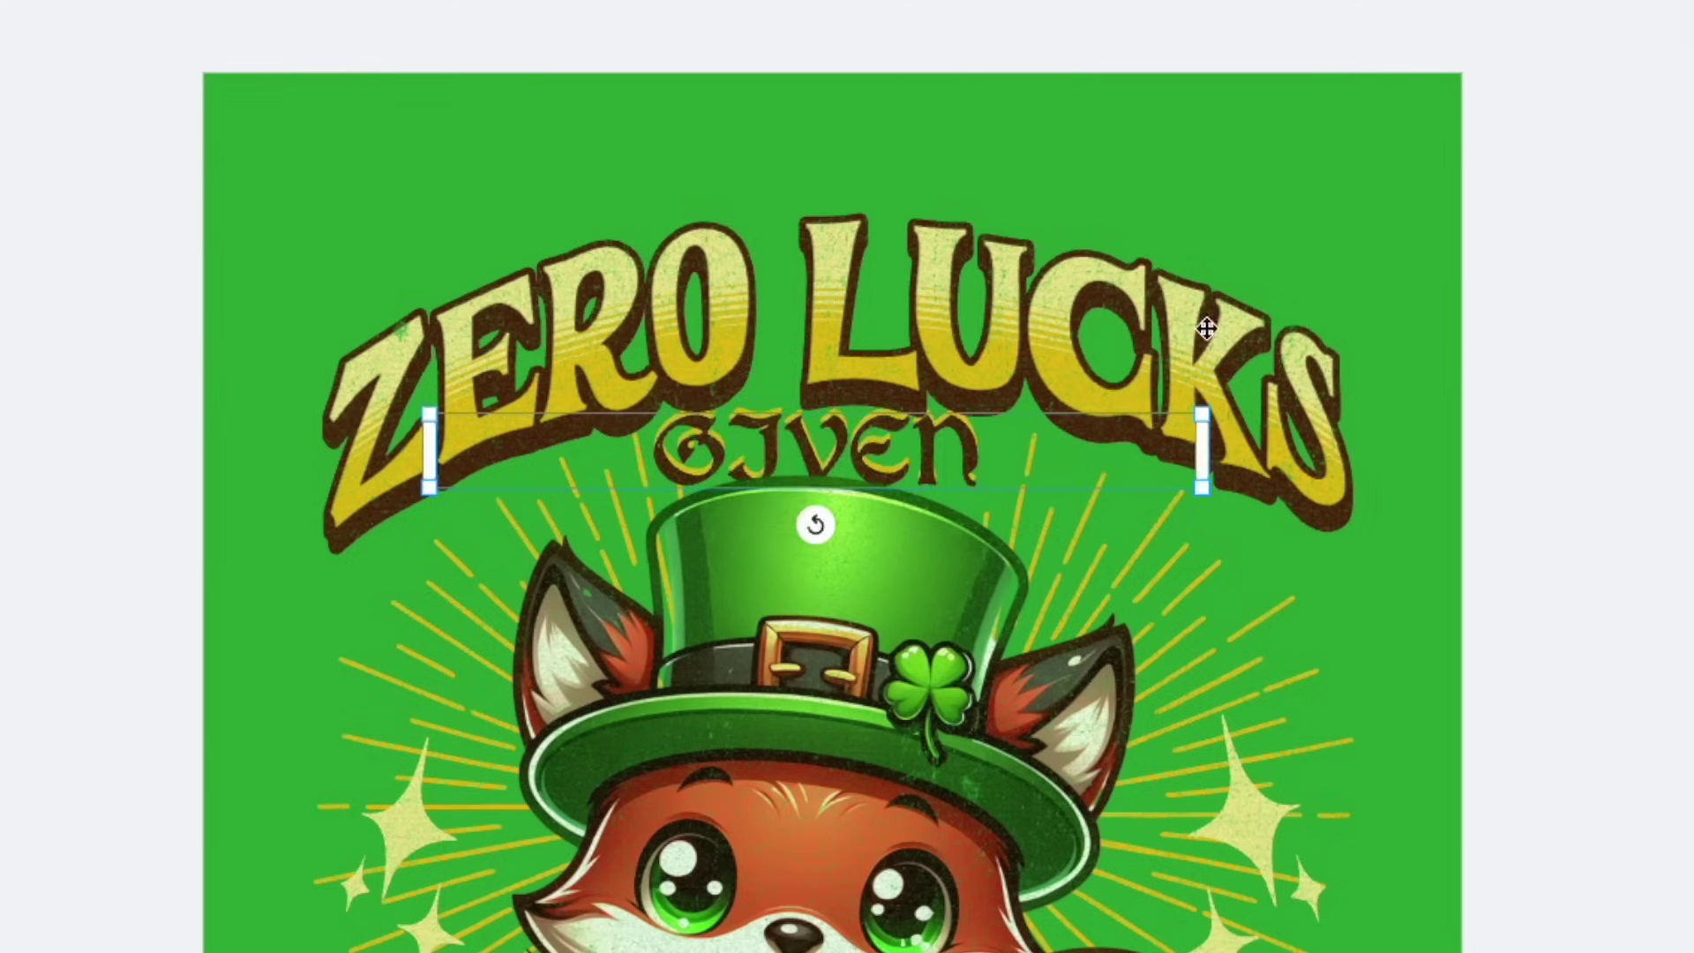
{"action": "left_click", "coordinate": [1093, 283]}
{"action": "left_click_drag", "start_coordinate": [1094, 284], "coordinate": [1100, 239]}
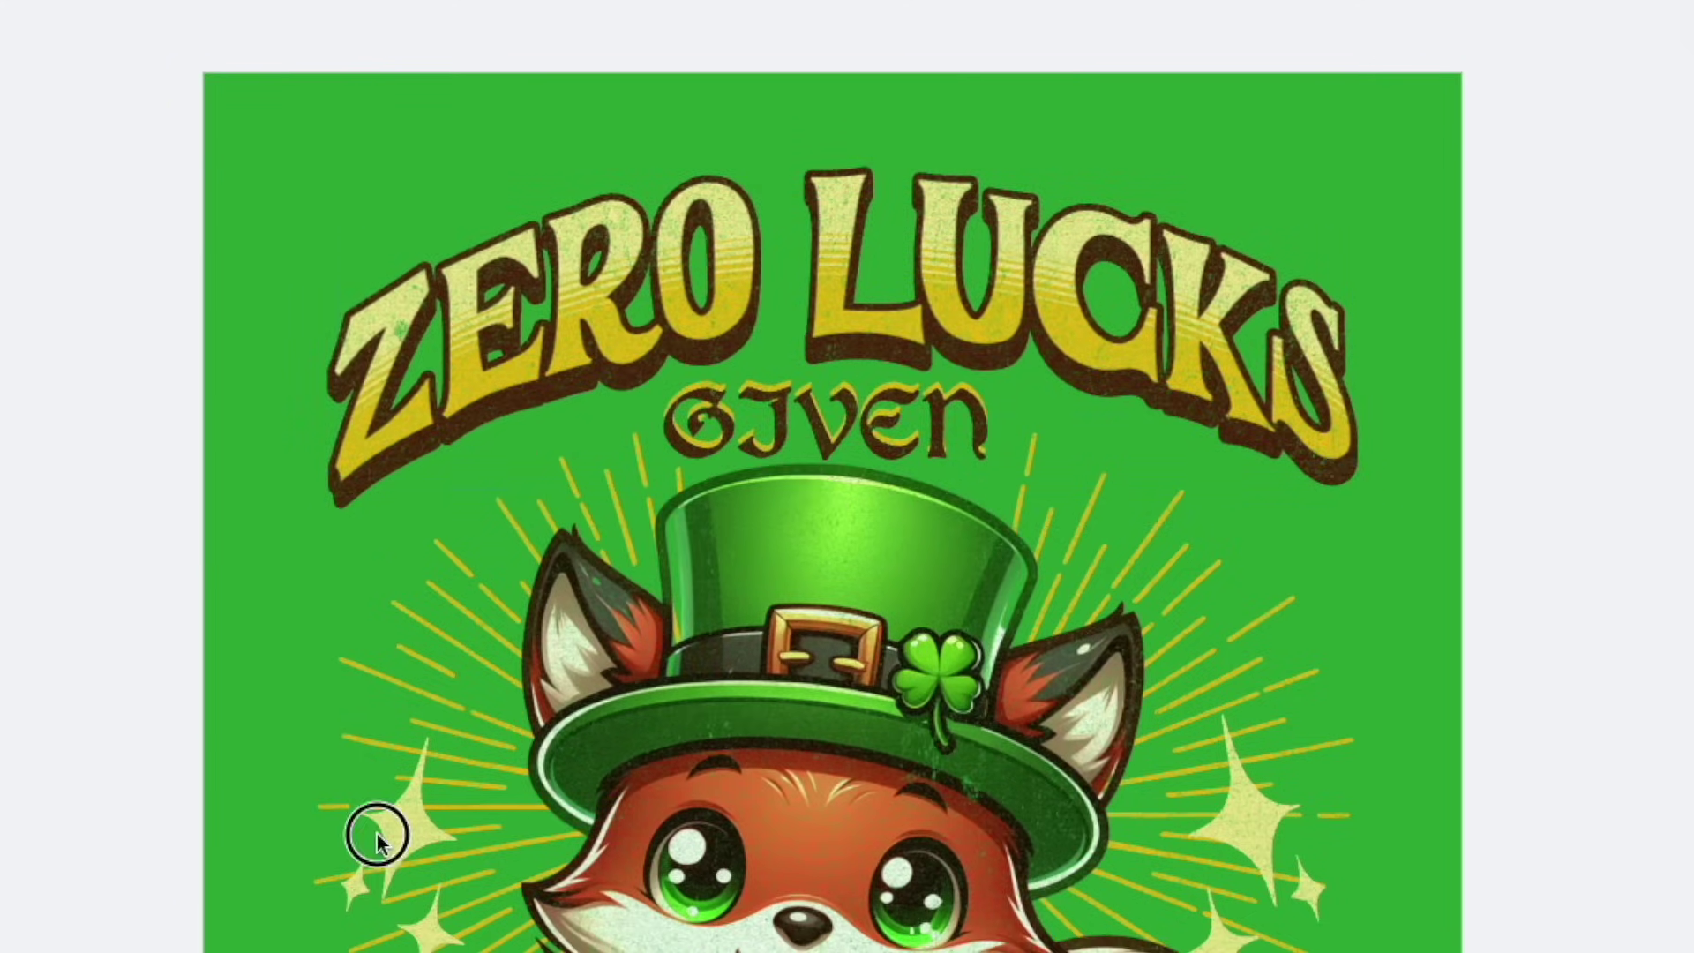
{"action": "left_click", "coordinate": [415, 738]}
- Raise the sparkles, dollar signs and side quotes, and shift the rolls of gold text left
{"action": "left_click_drag", "start_coordinate": [653, 431], "coordinate": [651, 401]}
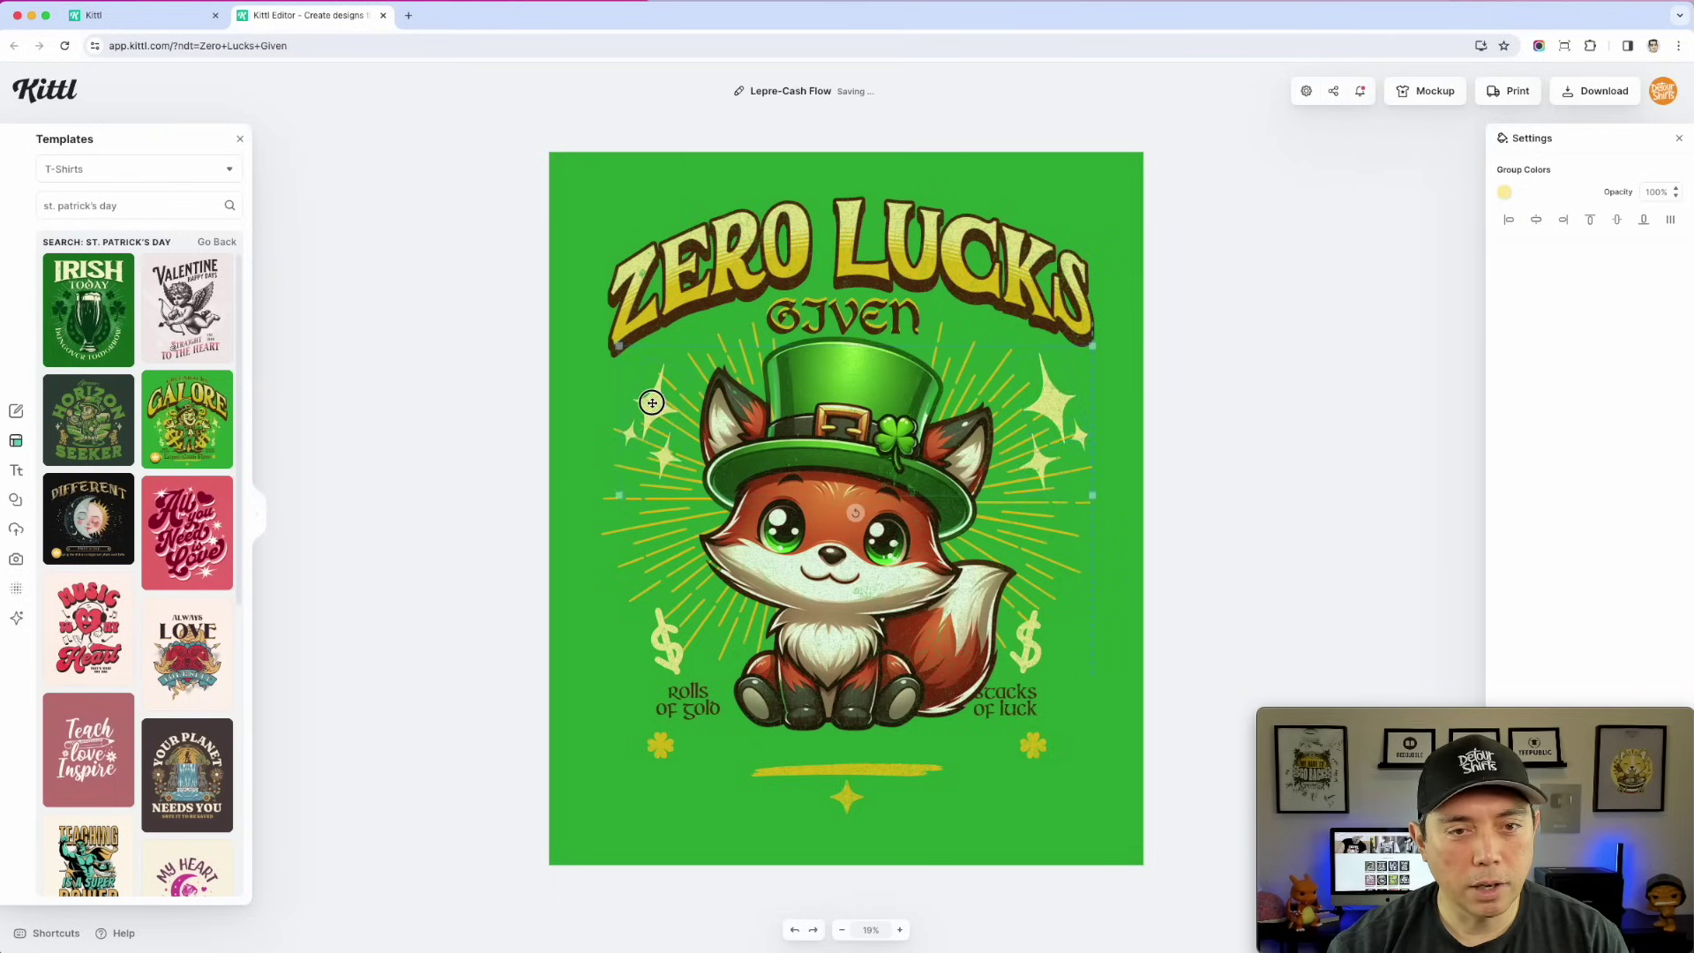
{"action": "left_click_drag", "start_coordinate": [1031, 640], "coordinate": [1038, 548]}
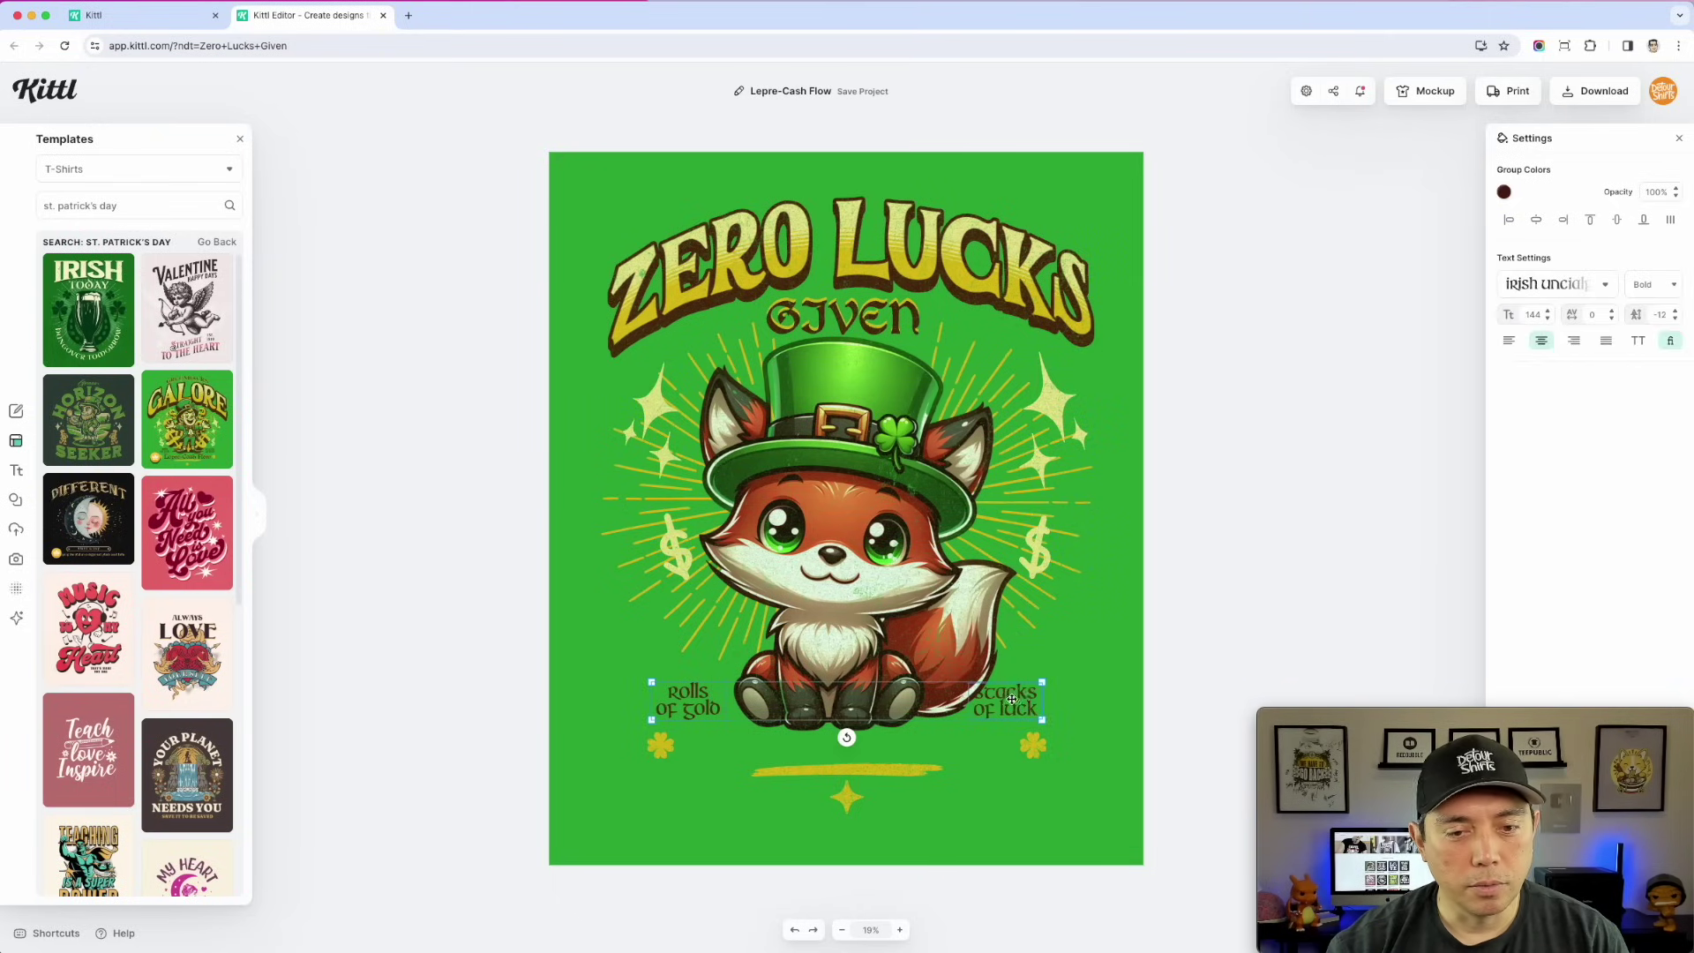
{"action": "left_click_drag", "start_coordinate": [1032, 695], "coordinate": [1050, 650]}
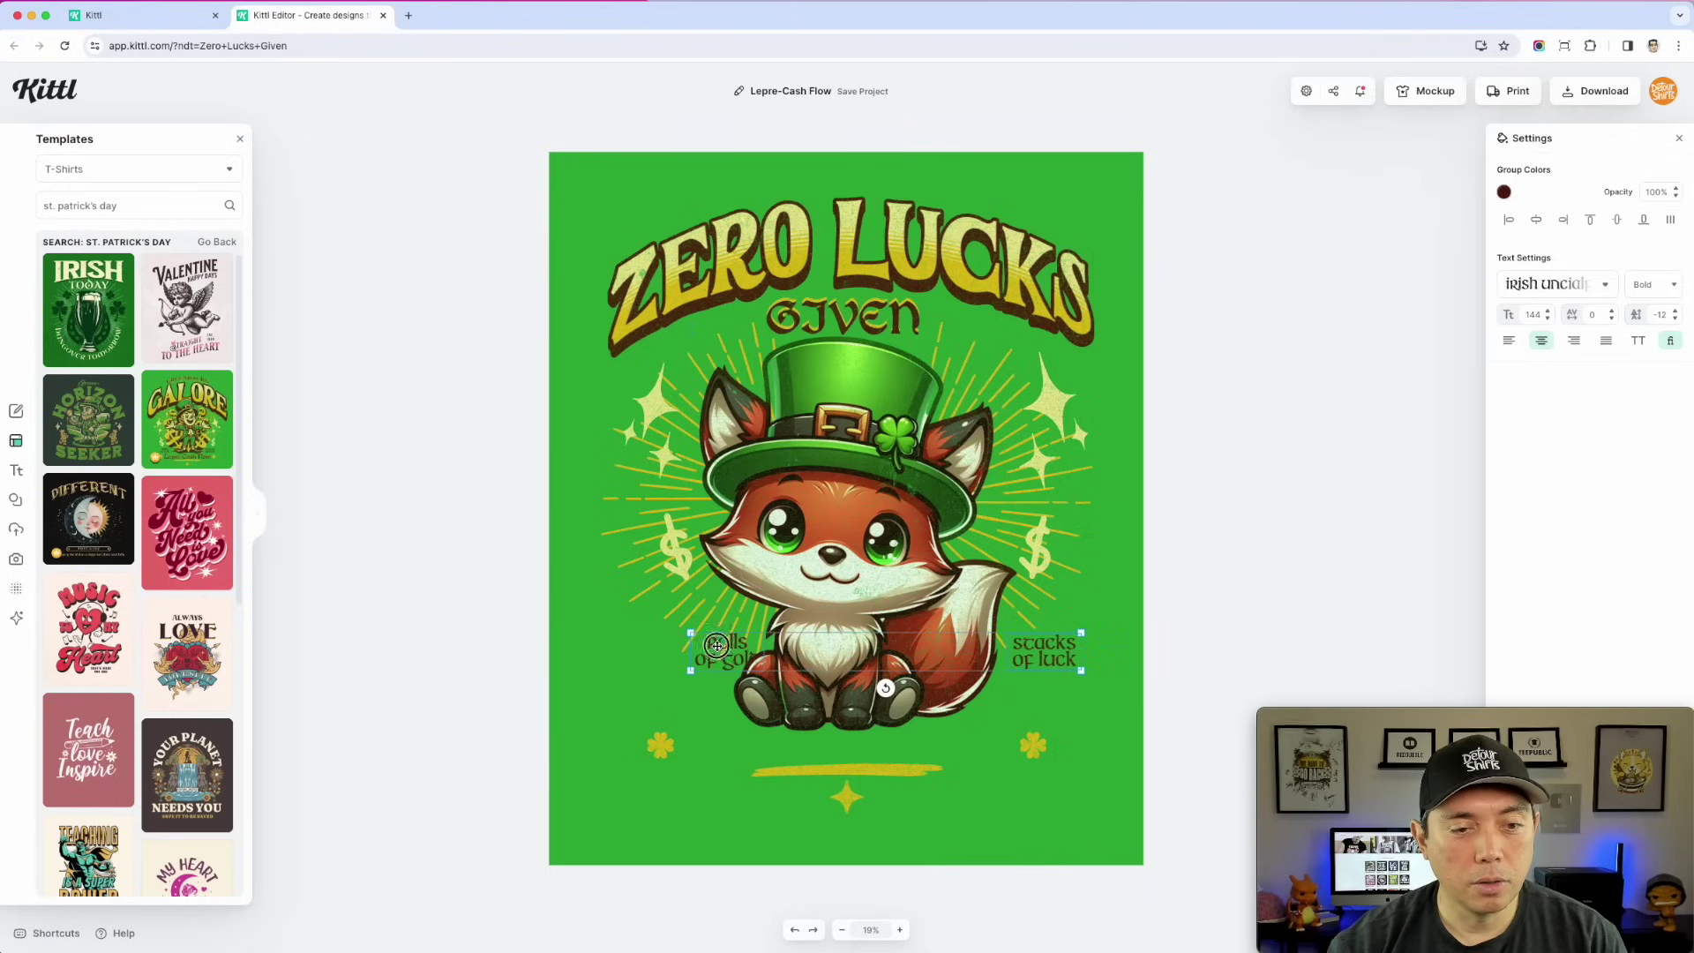
{"action": "double_click", "coordinate": [715, 645]}
{"action": "left_click_drag", "start_coordinate": [715, 646], "coordinate": [663, 649]}
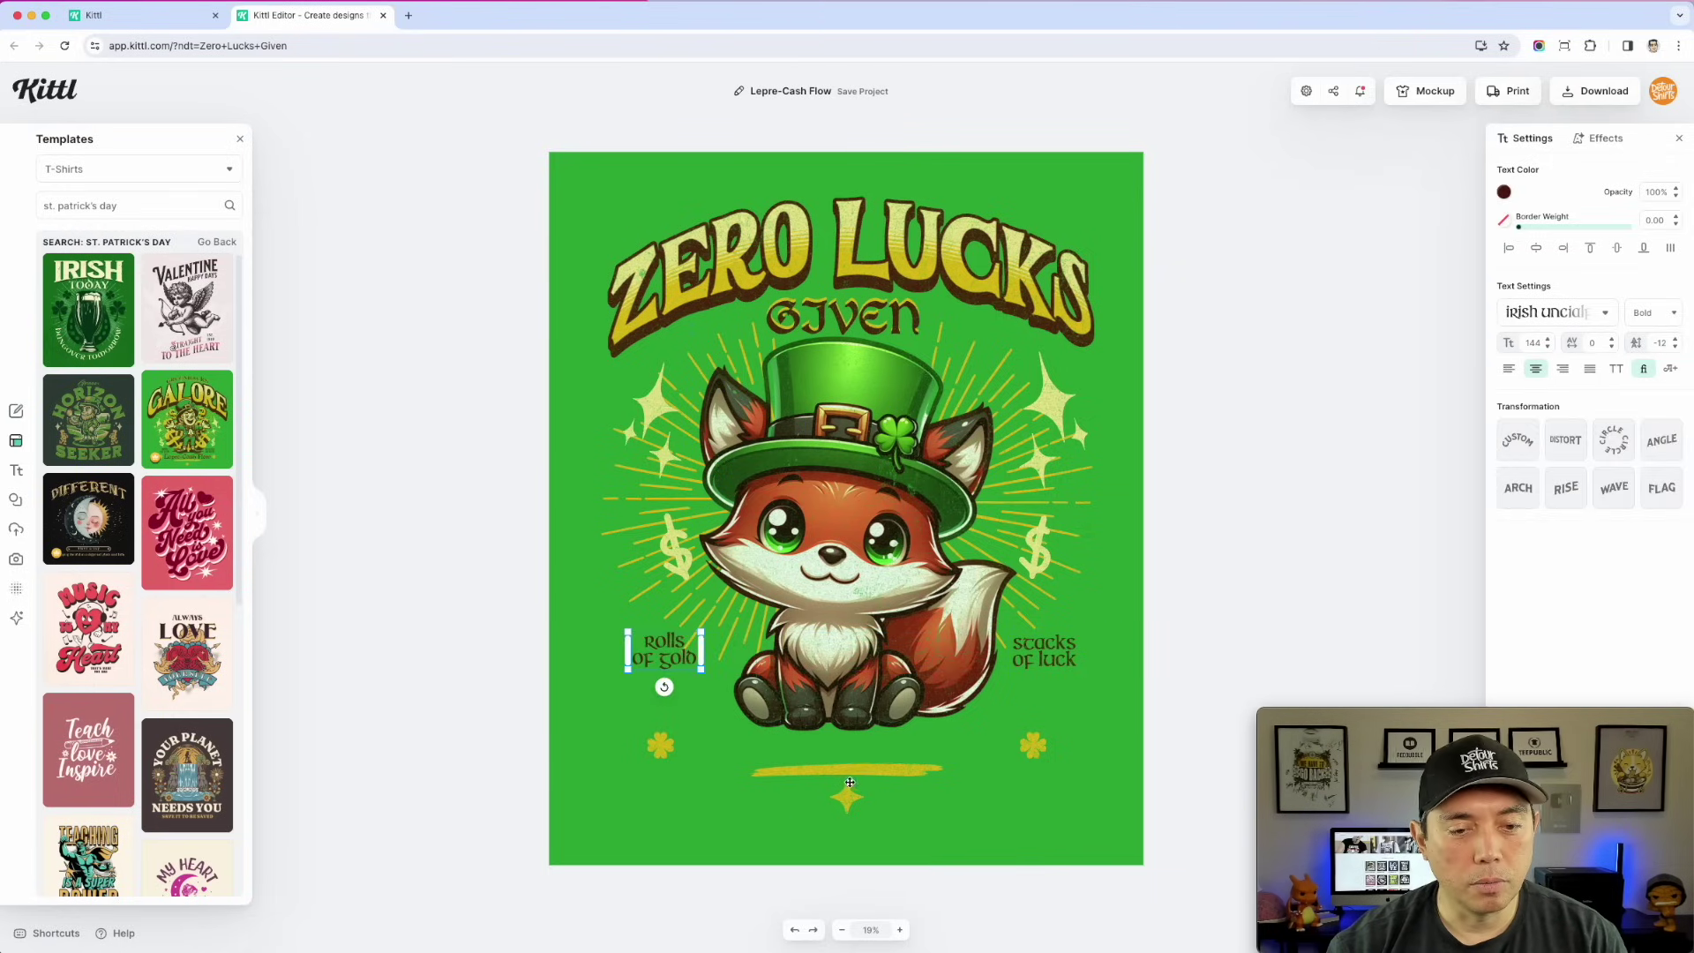
- Move the left and right clovers up beside GIVEN
{"action": "left_click", "coordinate": [850, 783]}
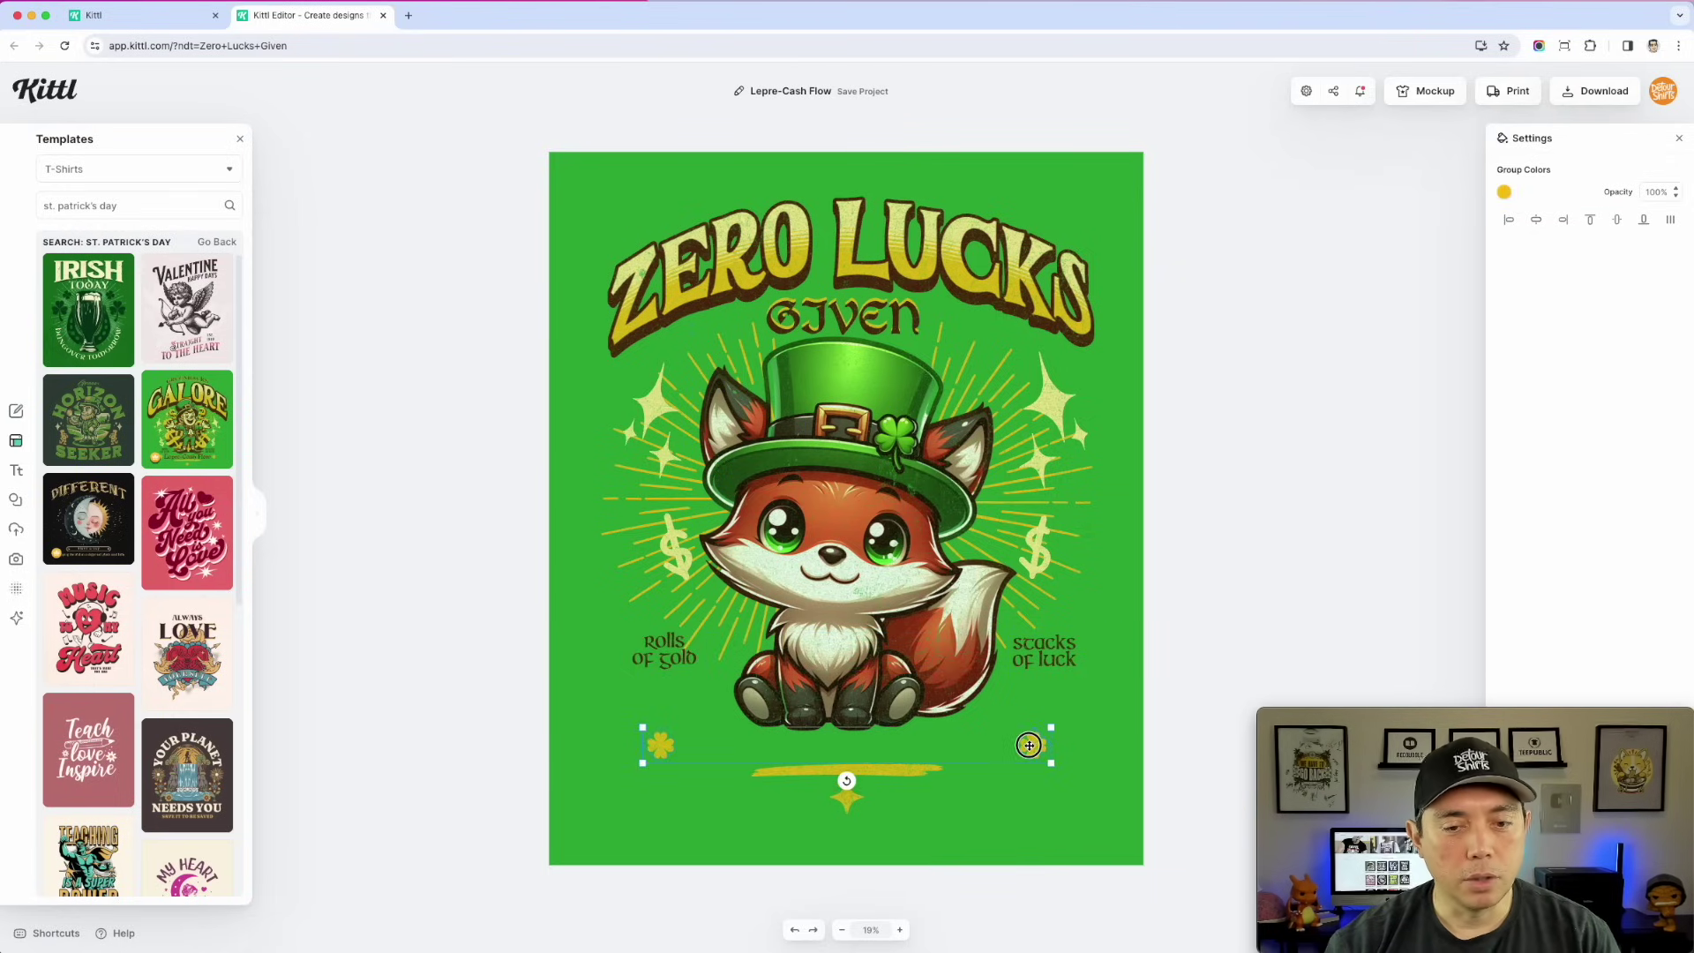
{"action": "mouse_move", "coordinate": [1029, 744]}
{"action": "left_mouse_down"}
{"action": "mouse_move", "coordinate": [1044, 752]}
{"action": "mouse_move", "coordinate": [944, 321]}
{"action": "left_mouse_up"}
{"action": "double_click", "coordinate": [1044, 752]}
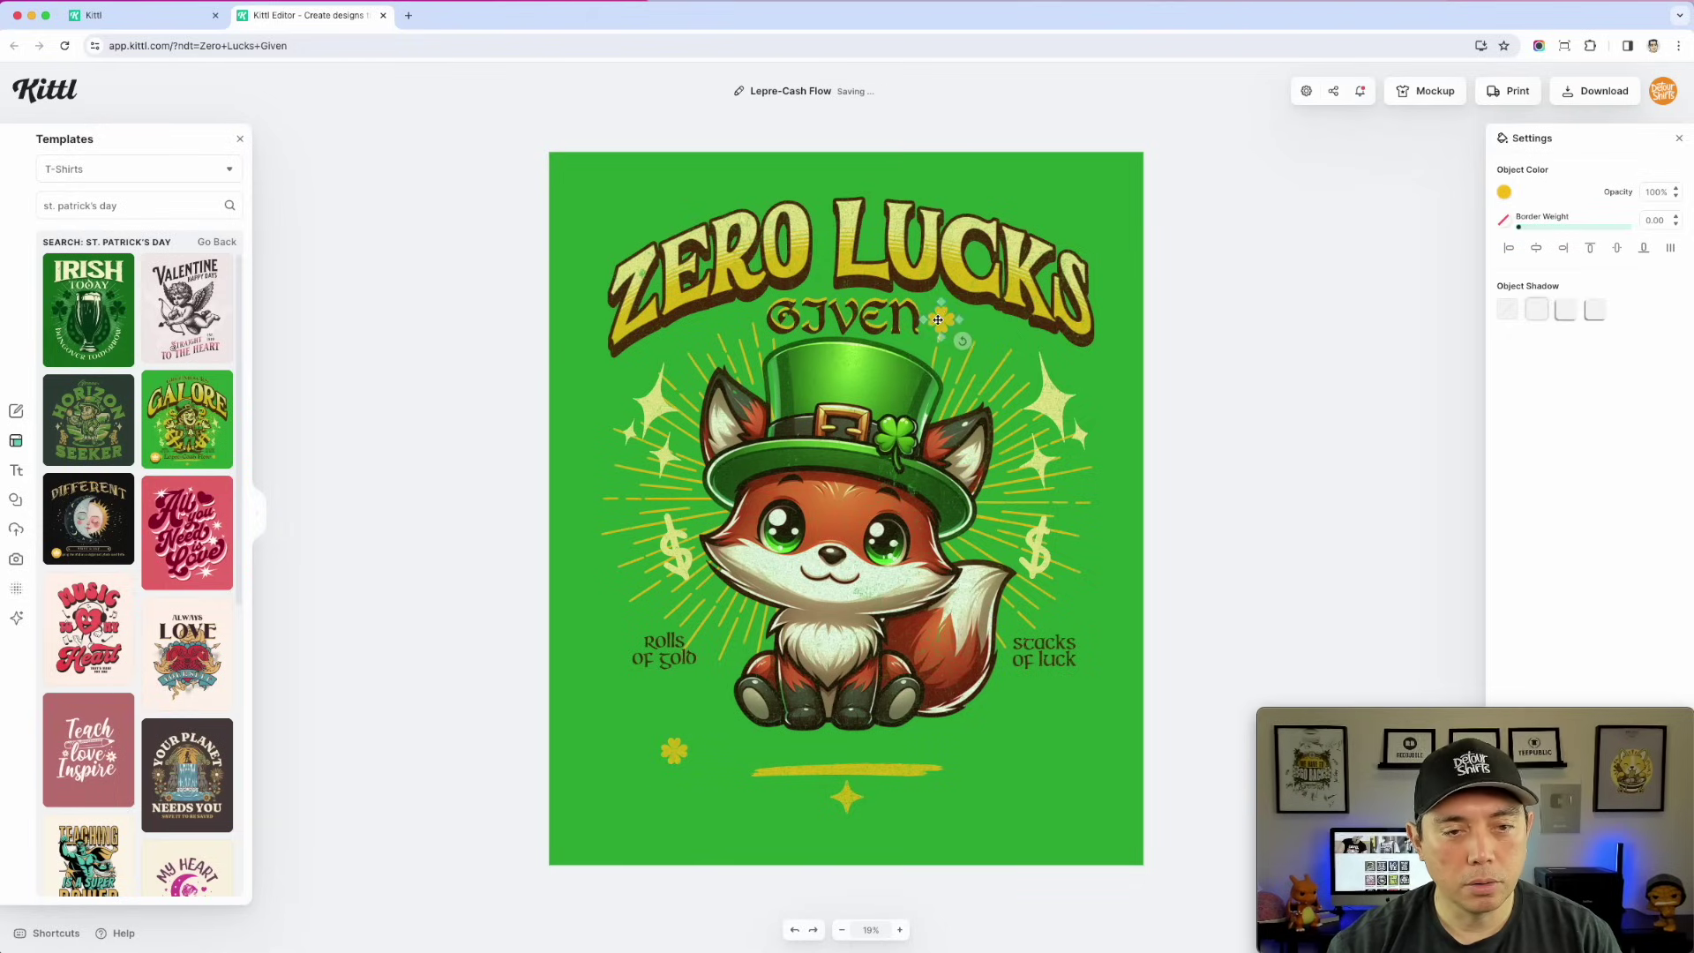
{"action": "left_click_drag", "start_coordinate": [685, 748], "coordinate": [751, 324]}
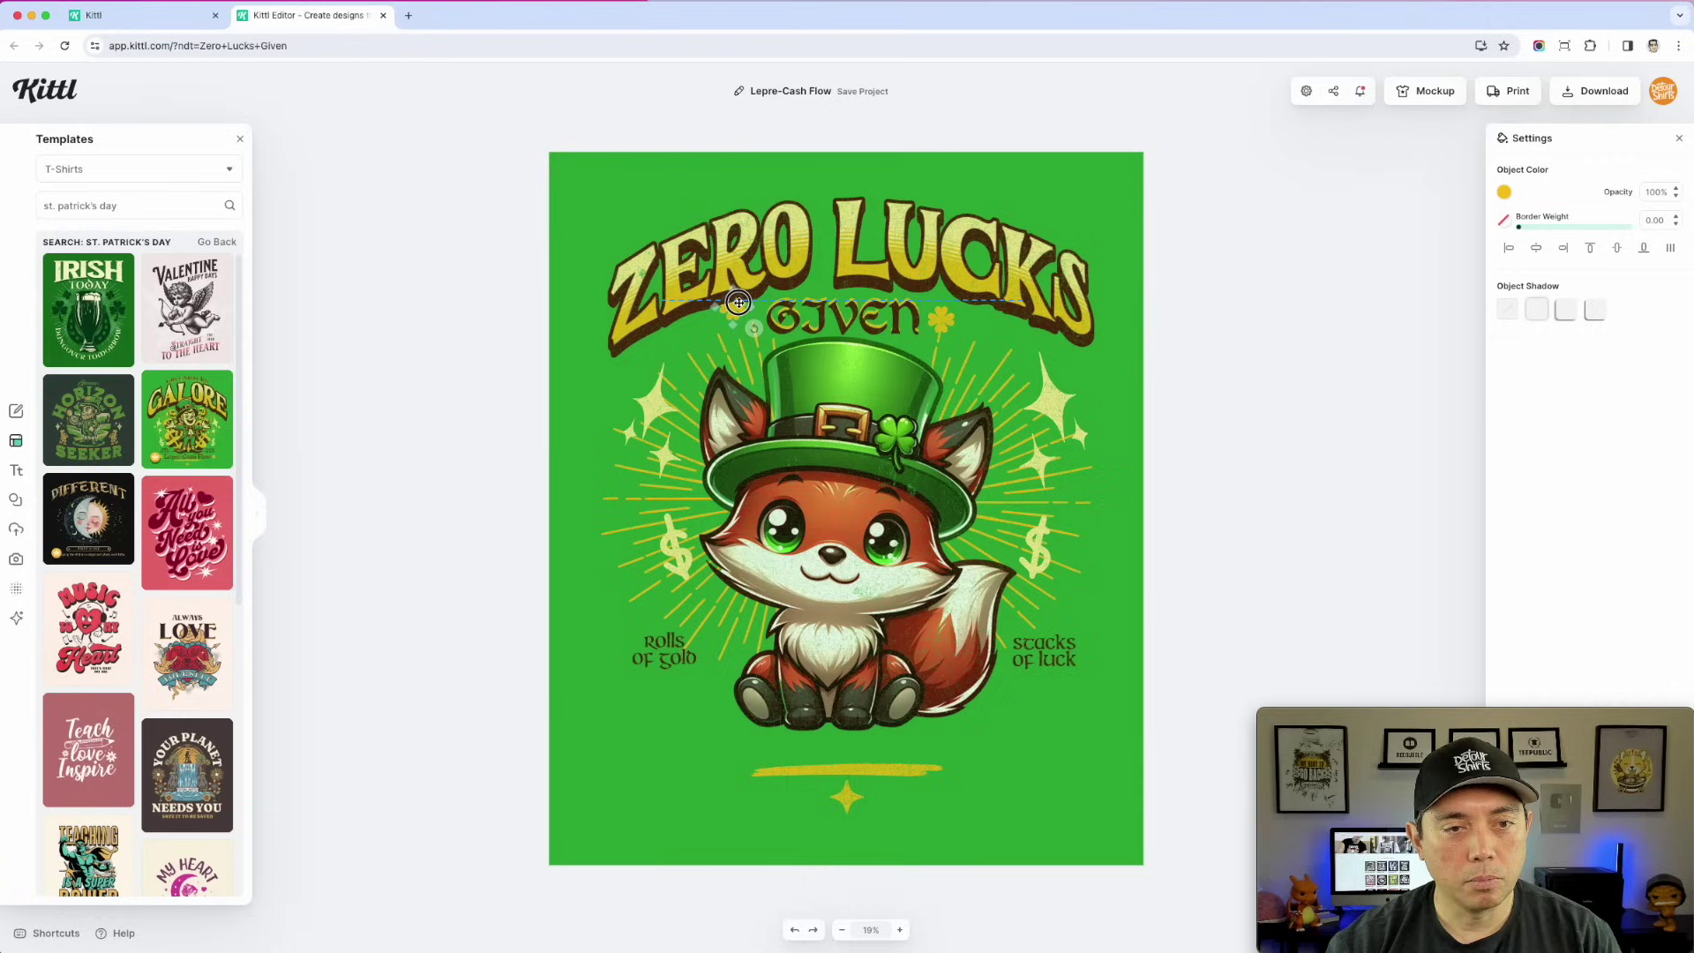
{"action": "left_click", "coordinate": [1245, 404]}
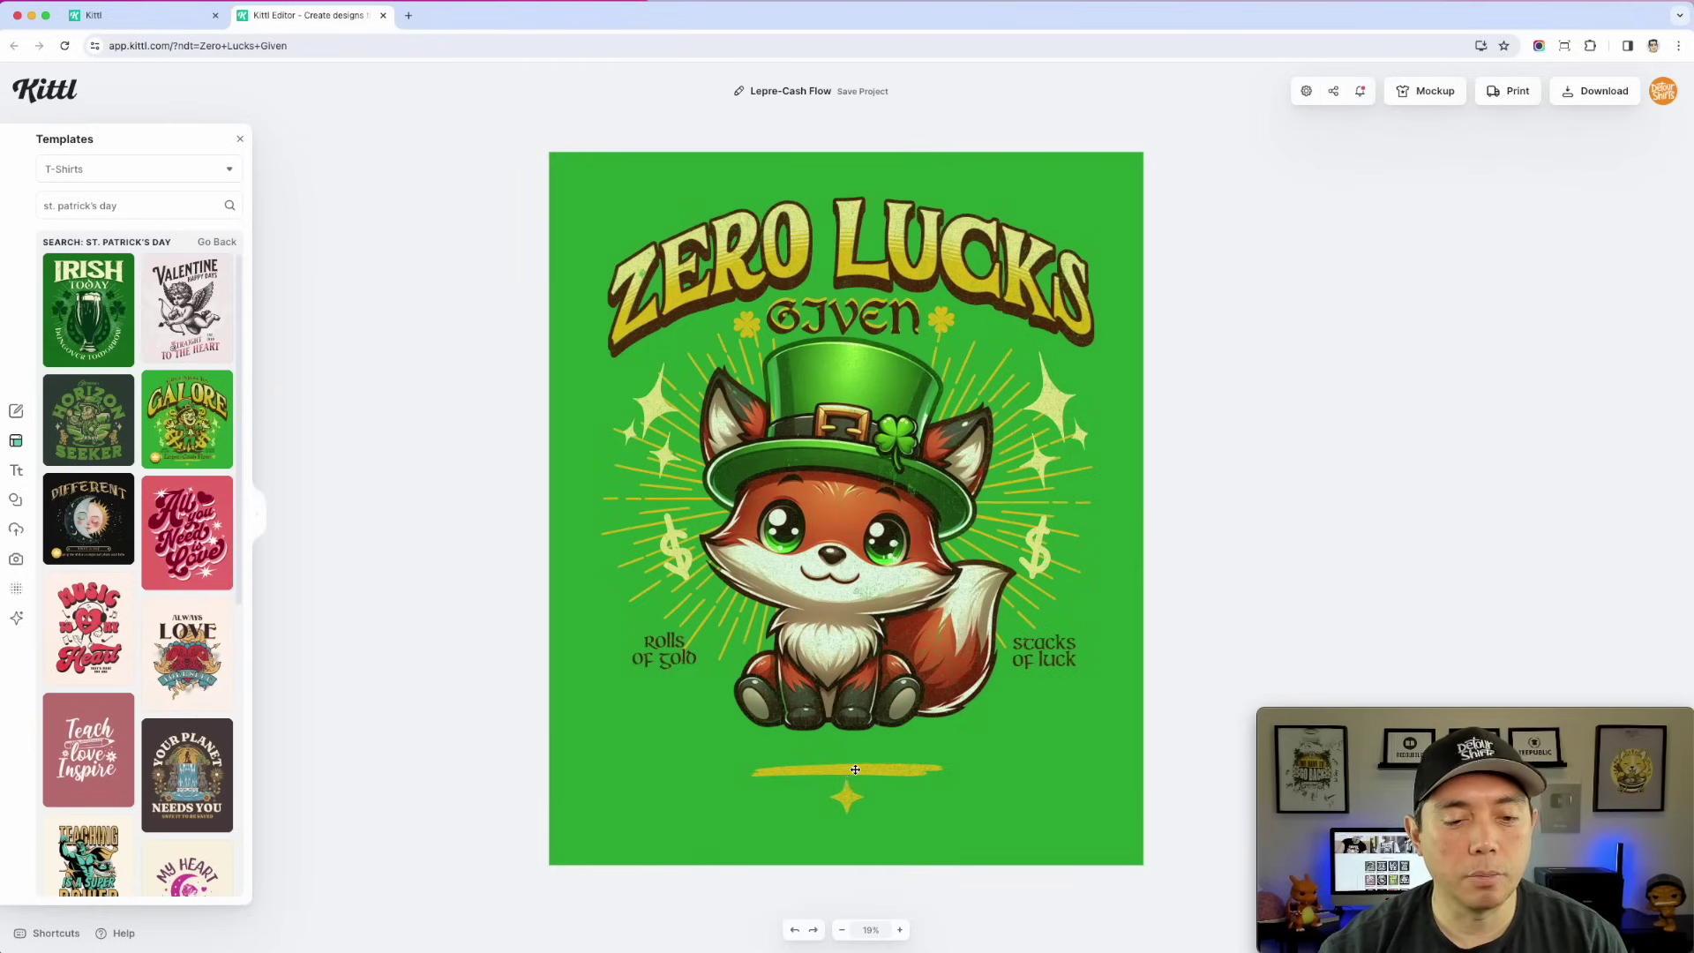
- Delete the yellow brush stroke and the sparkle beneath the fox
{"action": "left_click", "coordinate": [856, 768]}
{"action": "key", "text": "Delete"}
{"action": "left_click", "coordinate": [848, 794]}
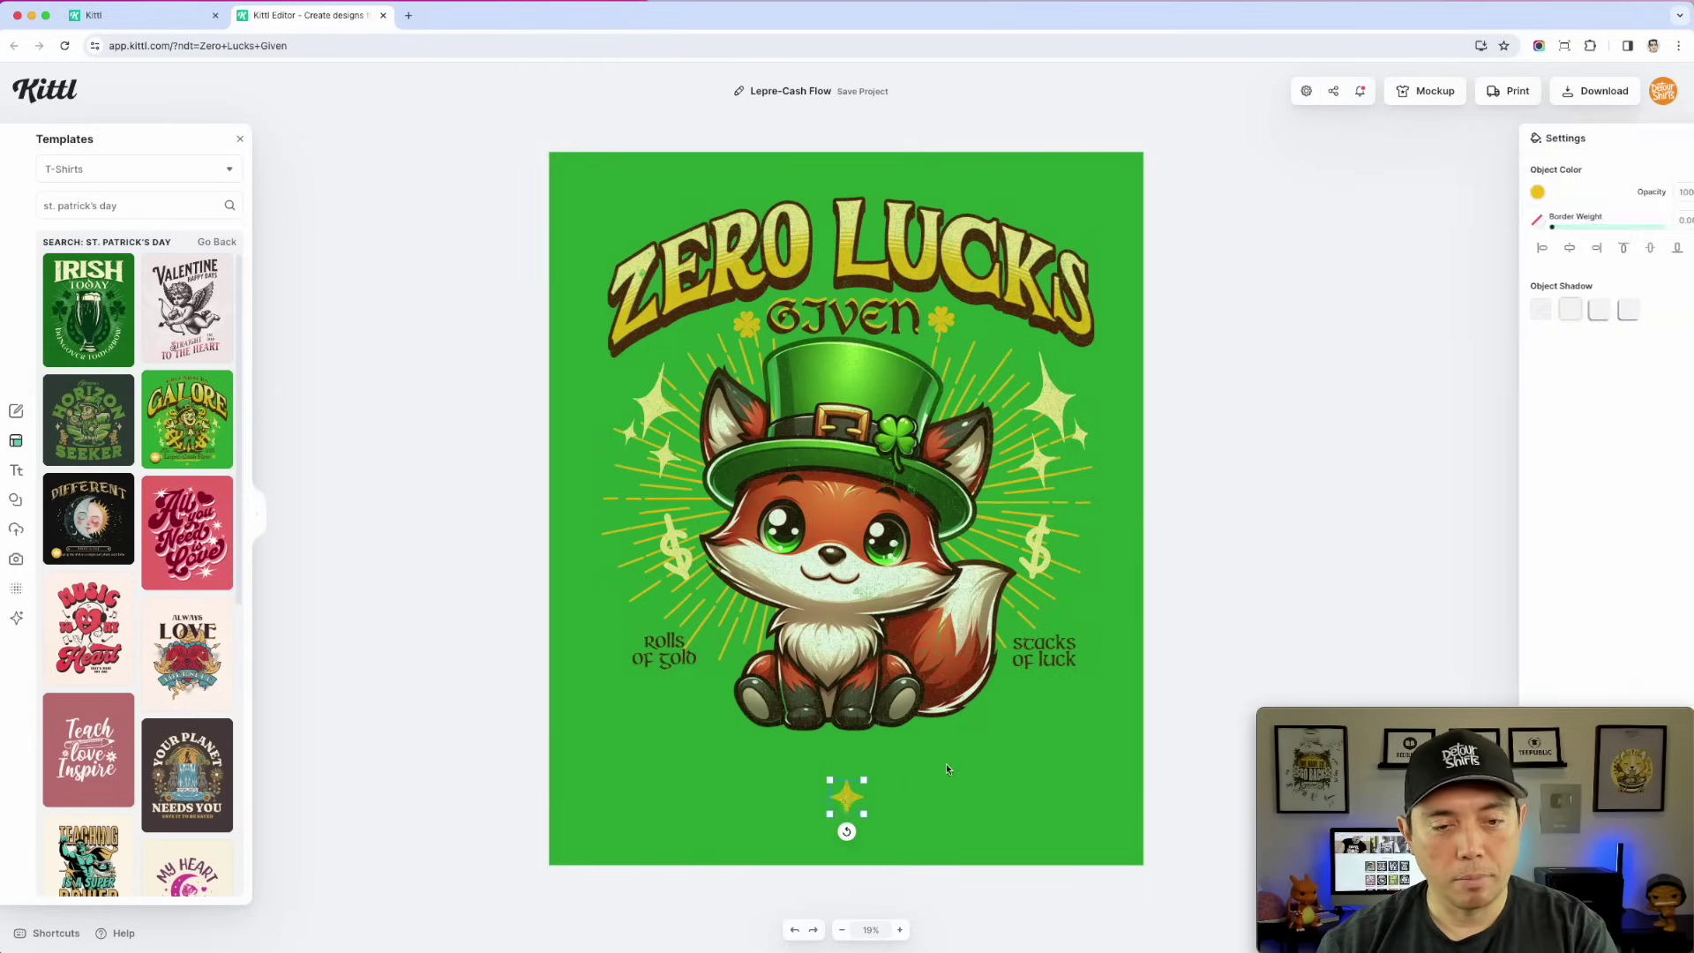
{"action": "key", "text": "Delete"}
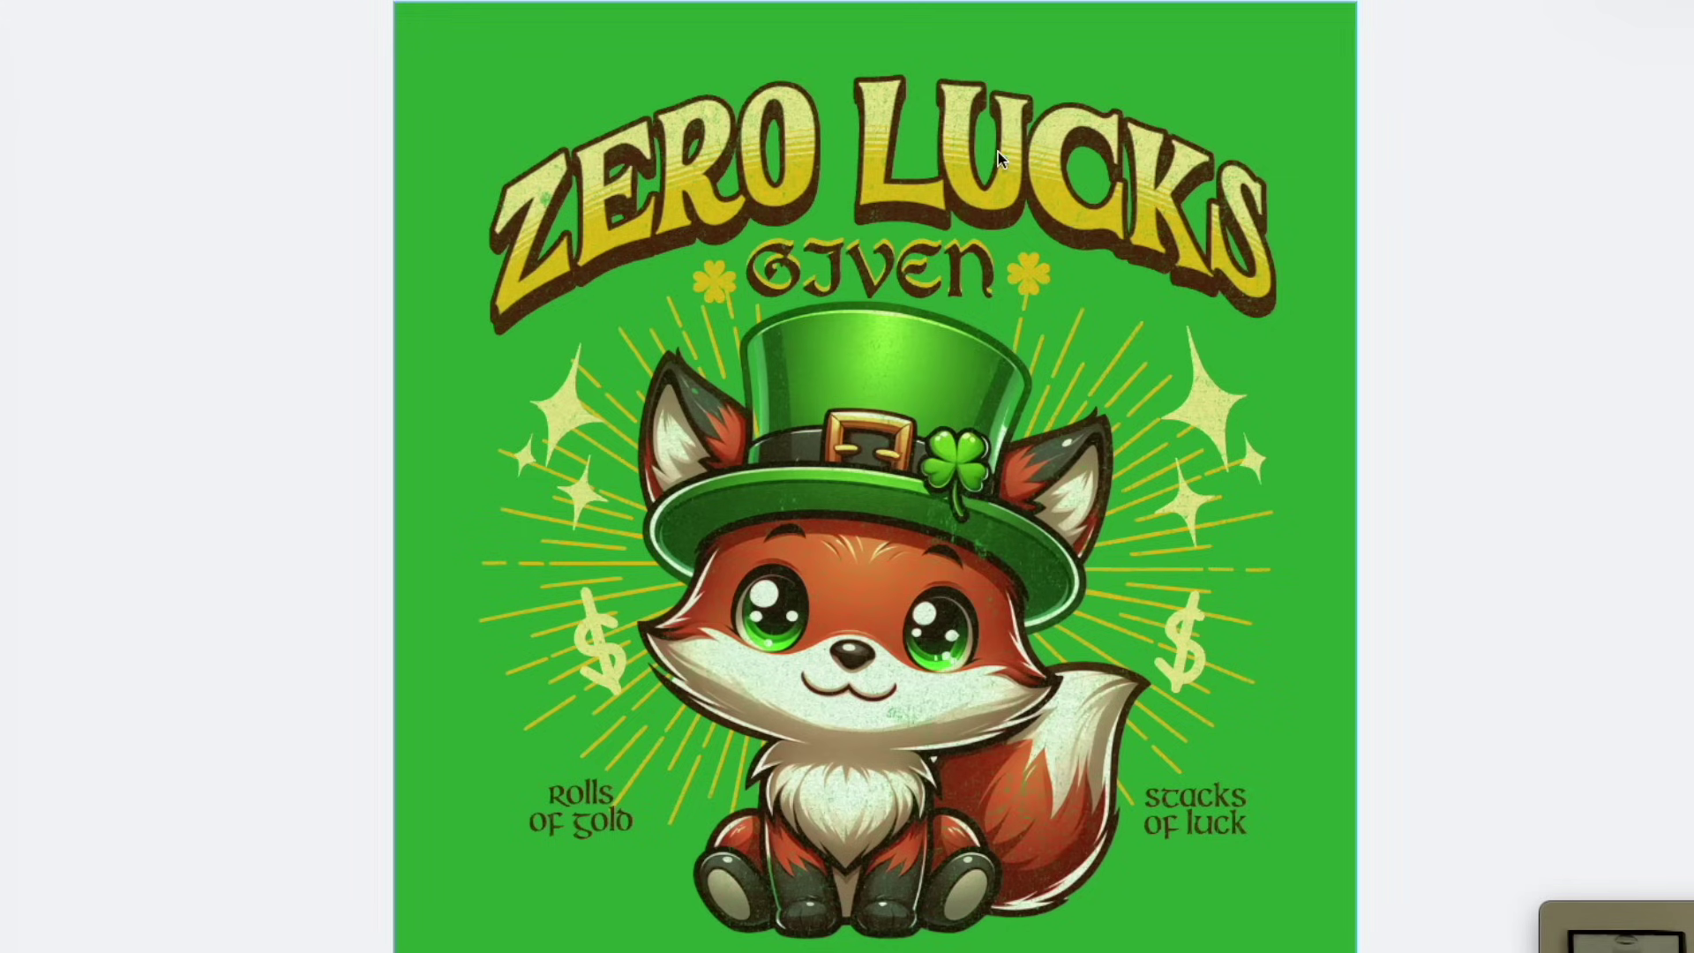
- Widen the ZERO LUCKS GIVEN title toward both the left and right
{"action": "left_click", "coordinate": [999, 153]}
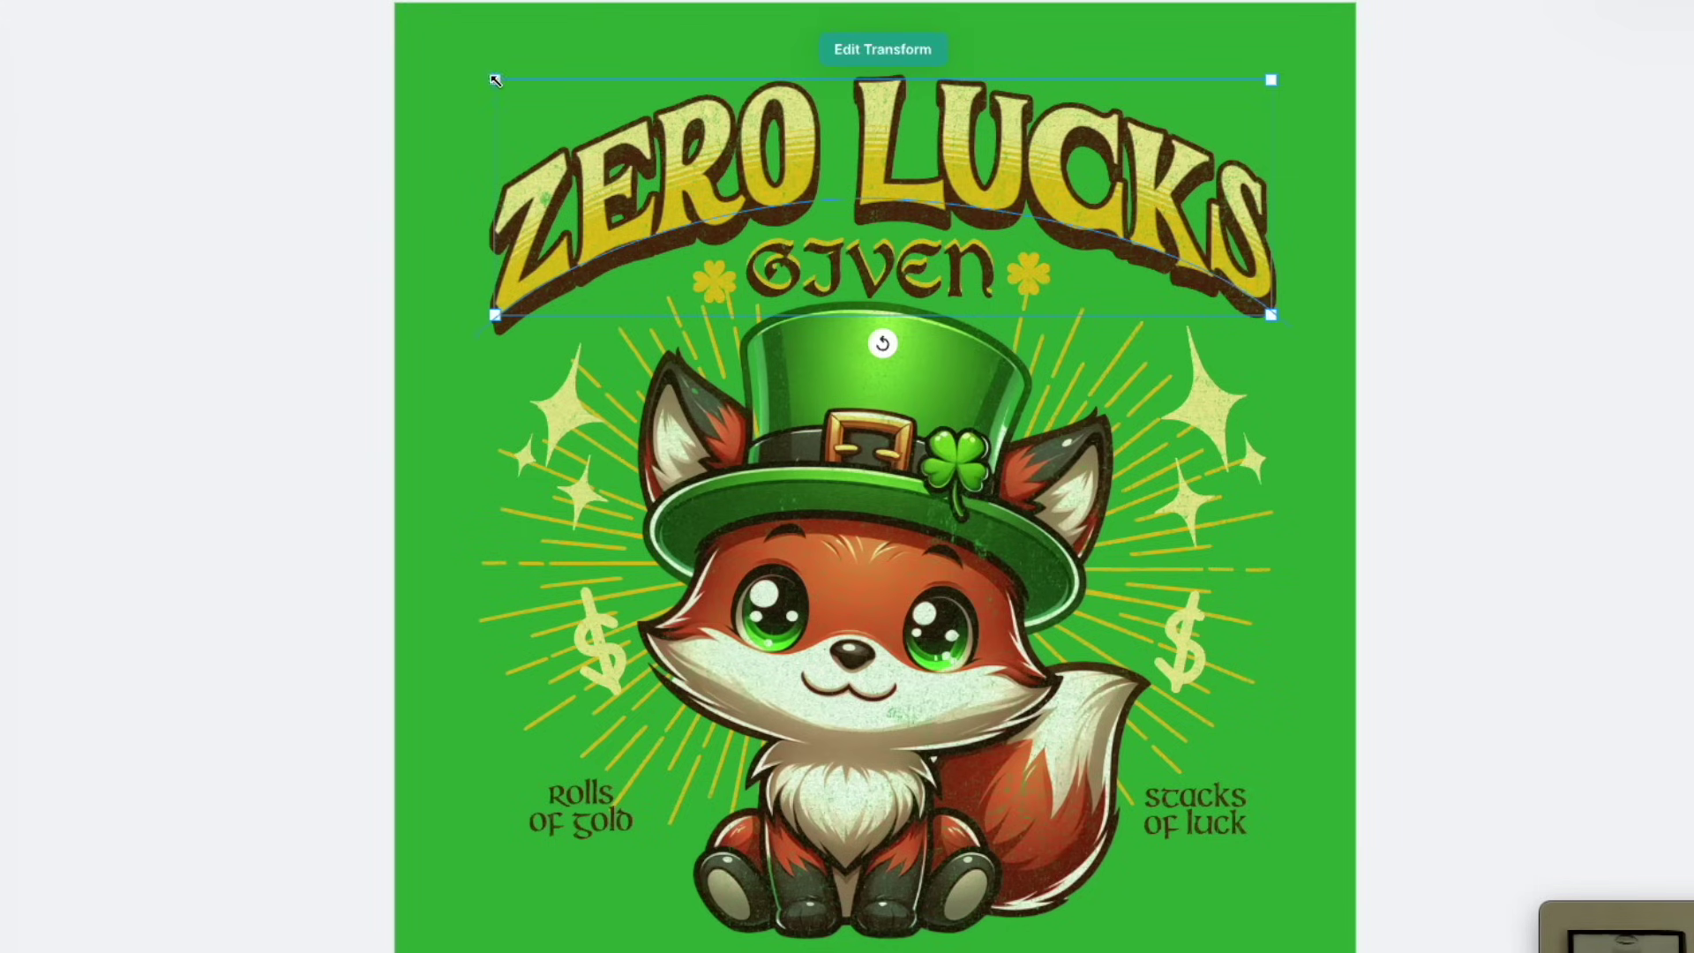
{"action": "left_click_drag", "start_coordinate": [496, 79], "coordinate": [472, 72]}
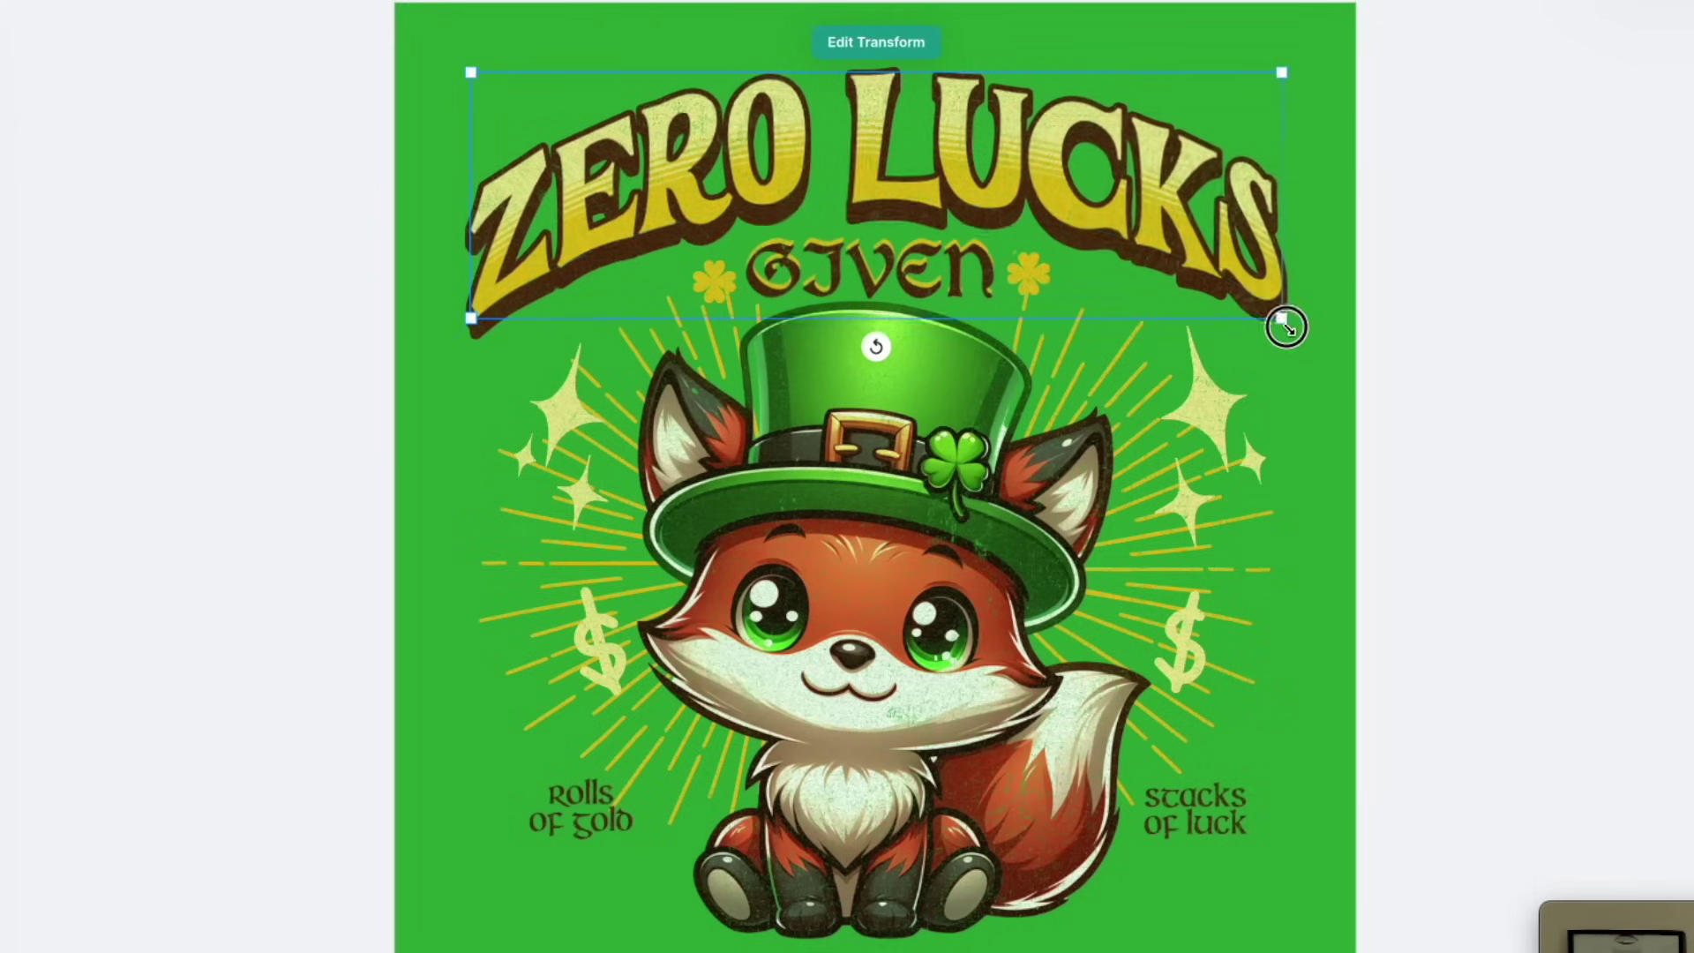
{"action": "left_click_drag", "start_coordinate": [1279, 323], "coordinate": [1311, 331]}
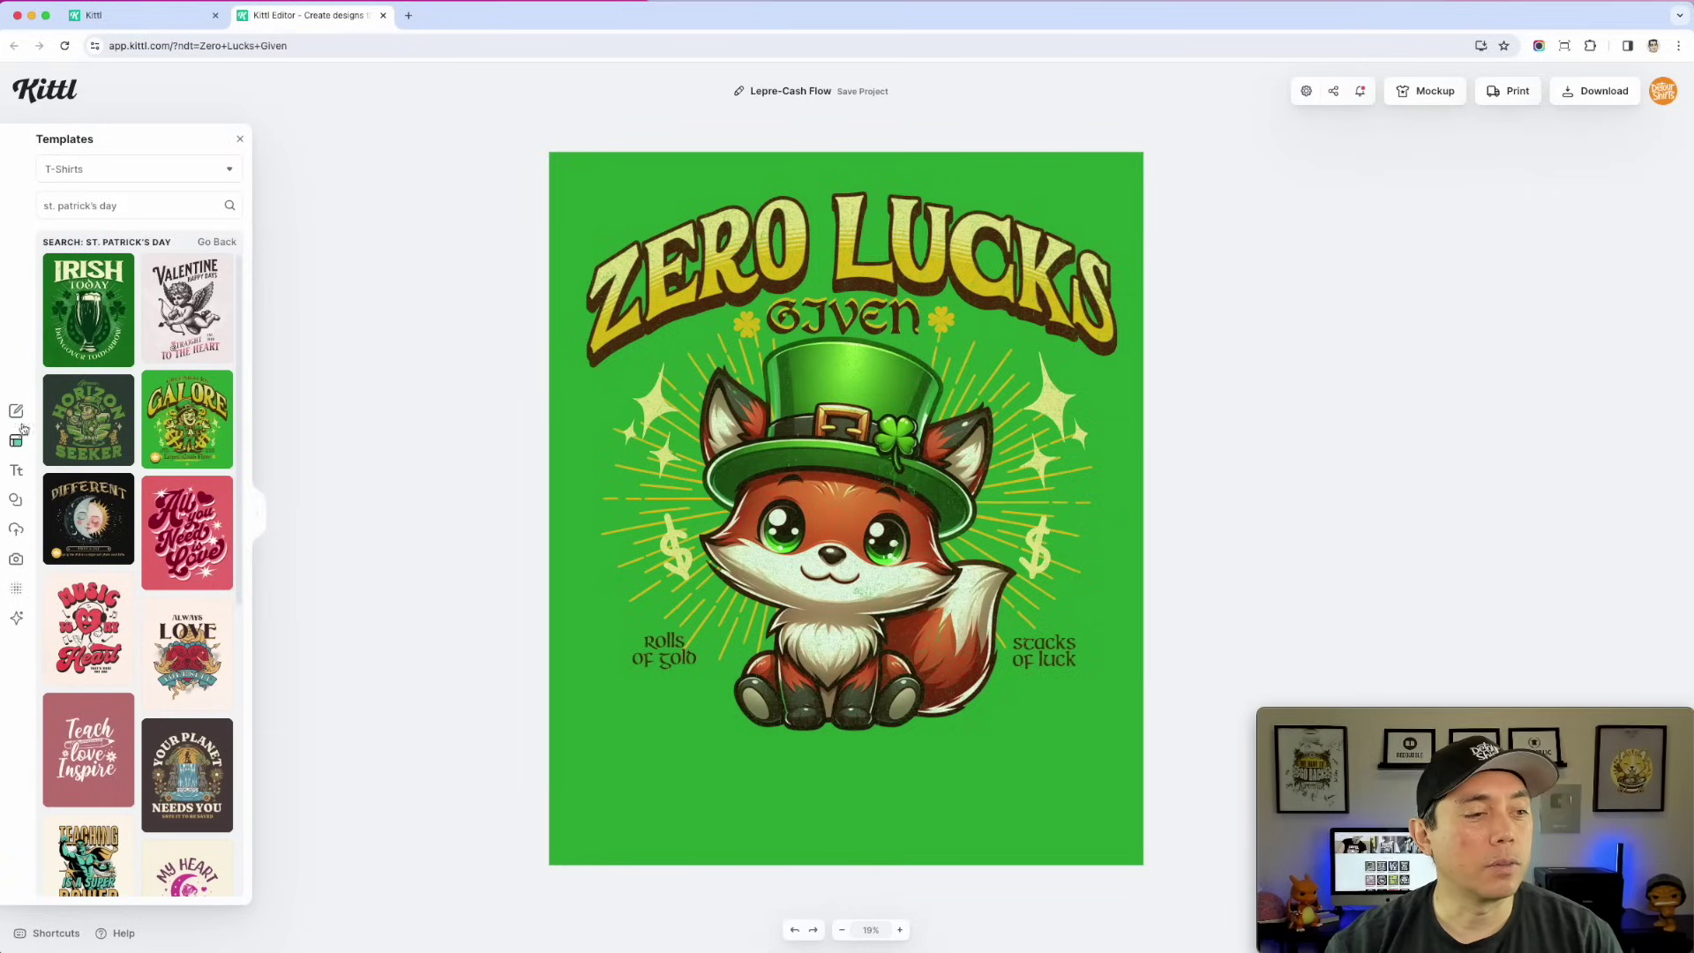
- Open the Irish Today Hungover Tomorrow design and give its background a brighter green
{"action": "left_click", "coordinate": [16, 411]}
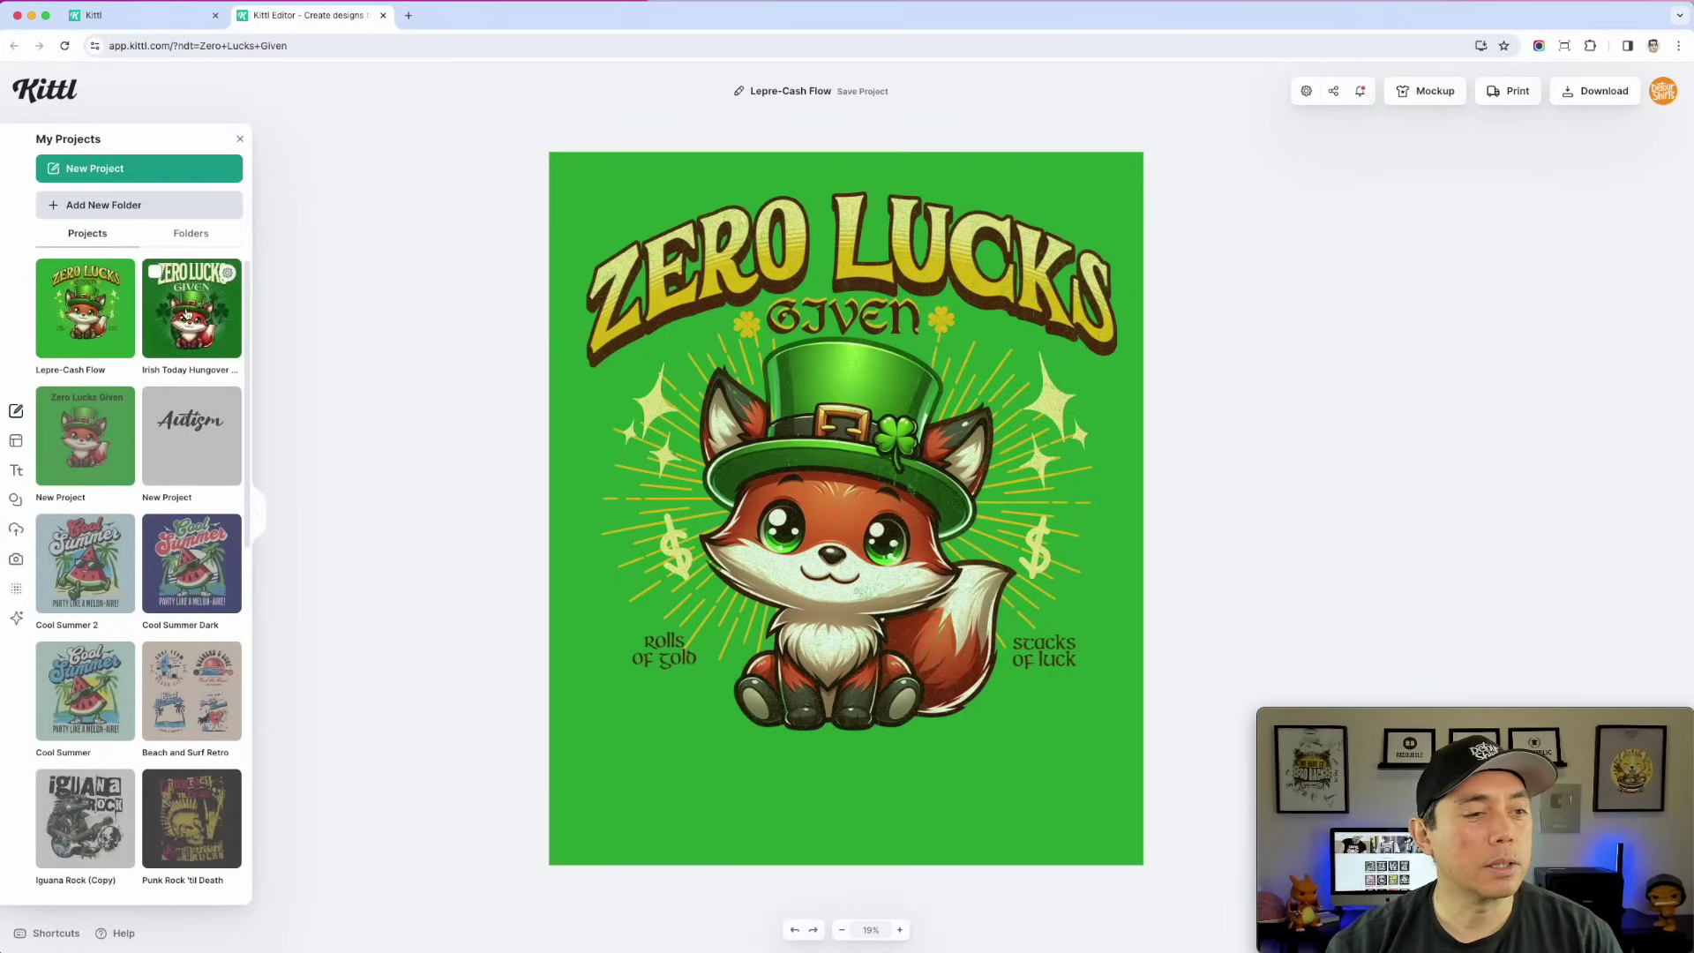
{"action": "left_click", "coordinate": [190, 312]}
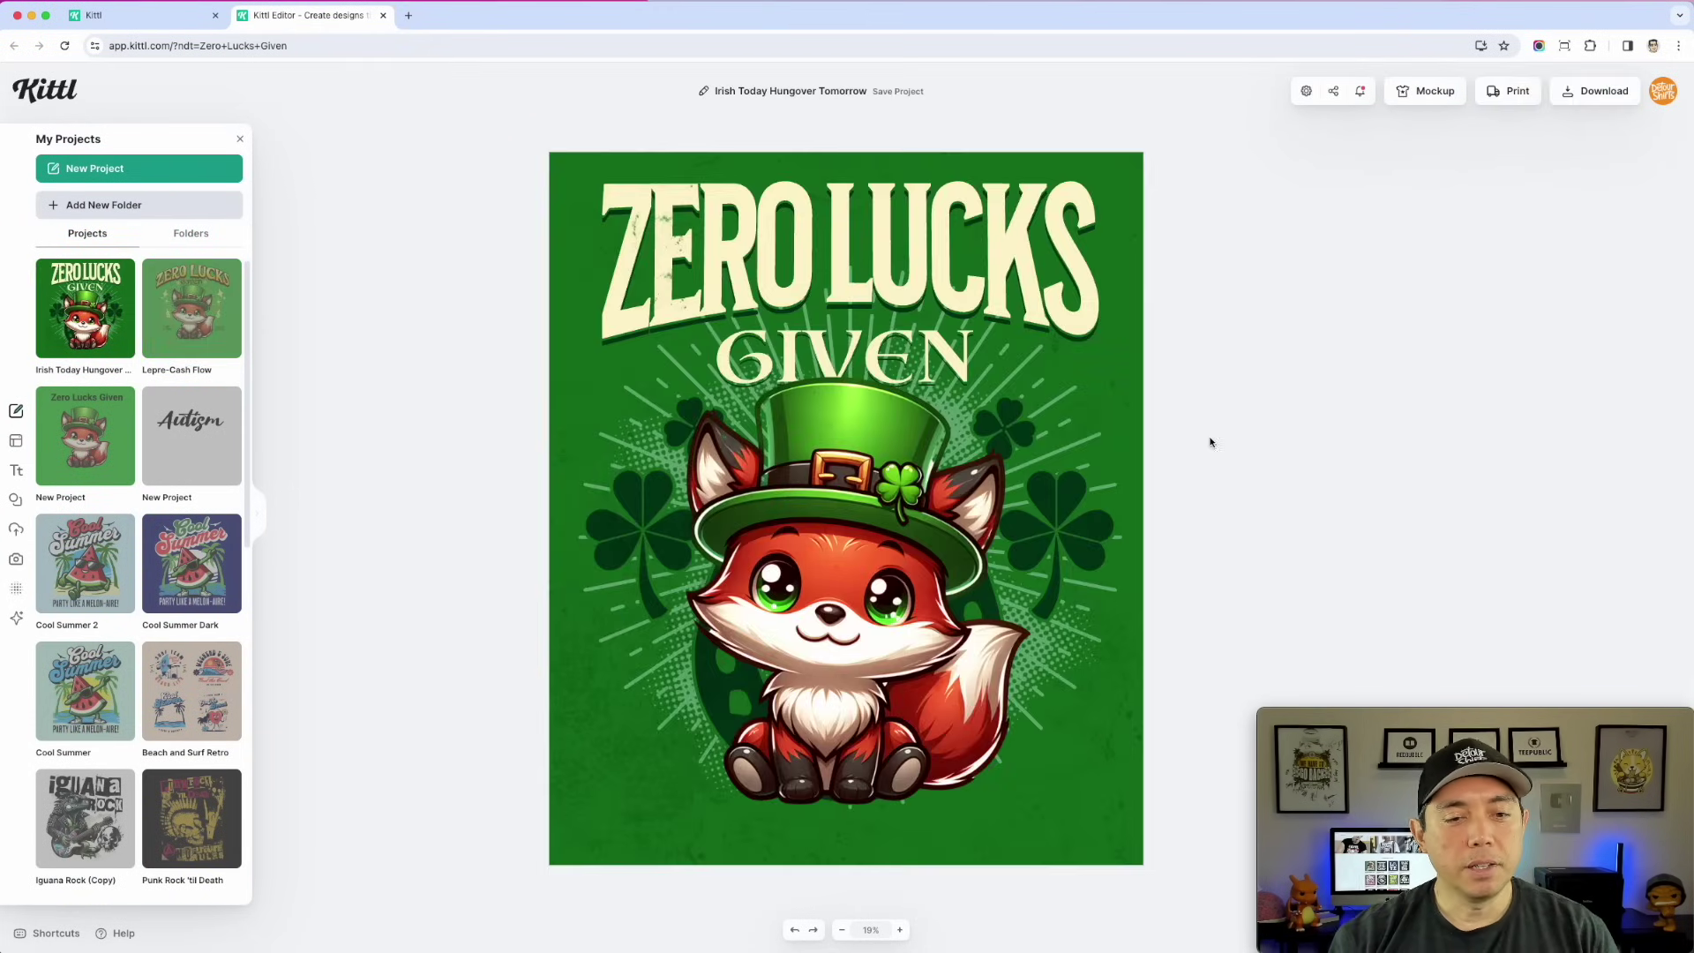
{"action": "left_click", "coordinate": [1115, 744]}
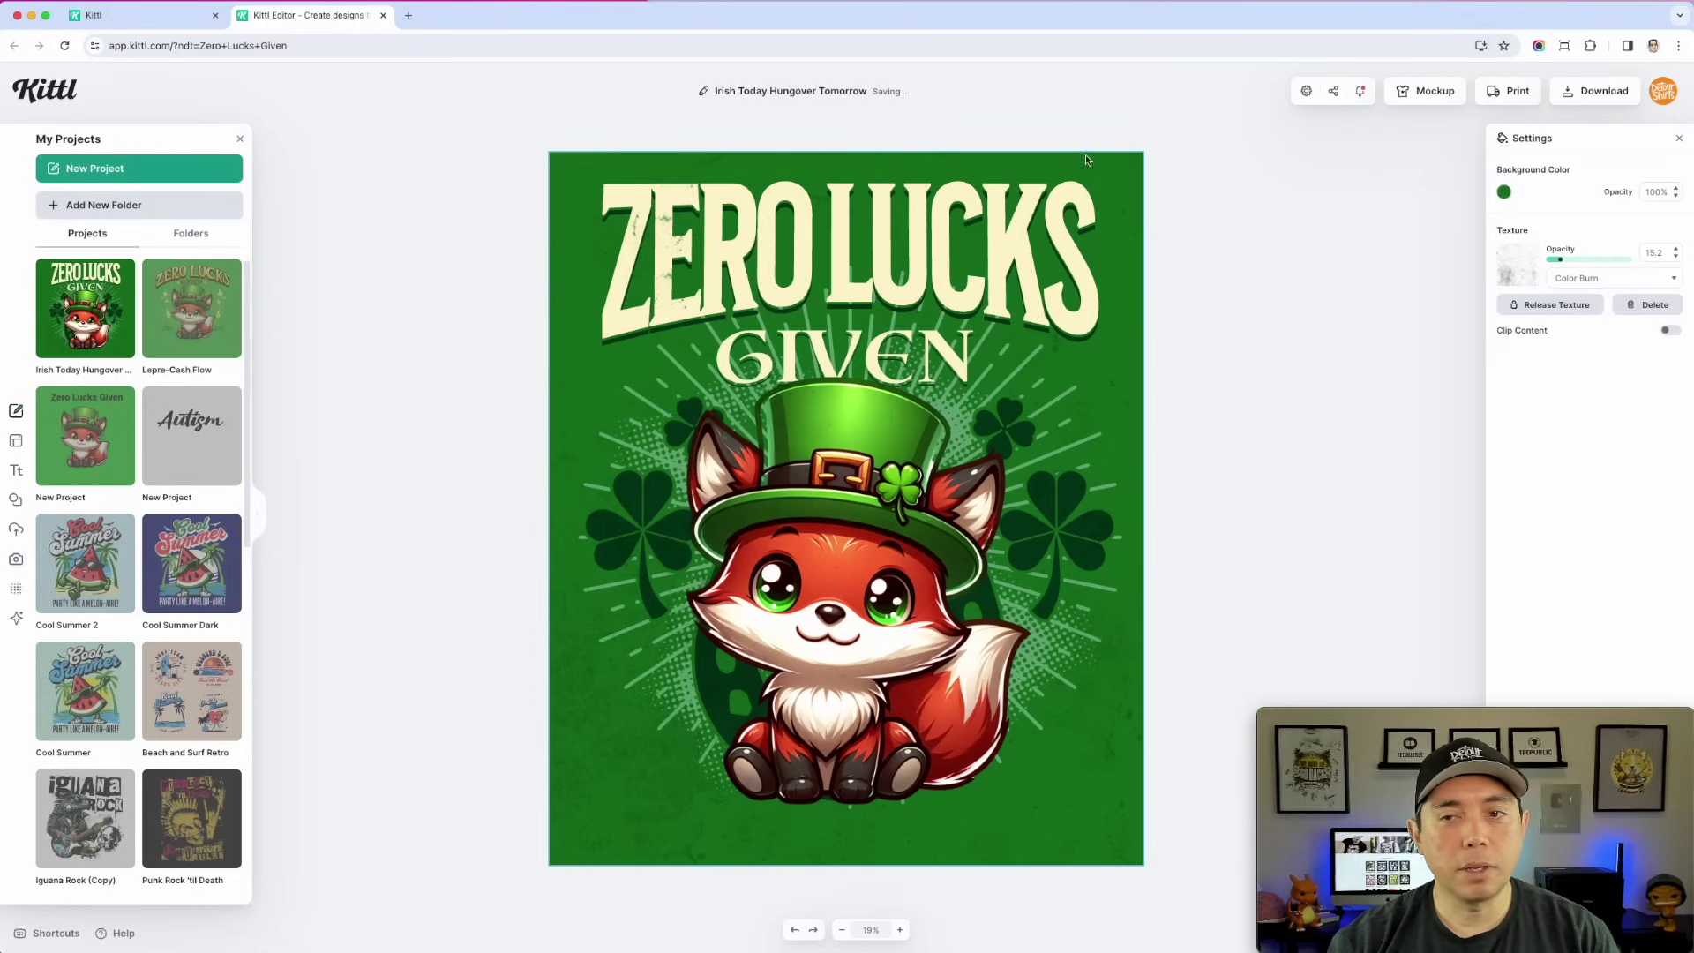
{"action": "left_click", "coordinate": [1505, 193]}
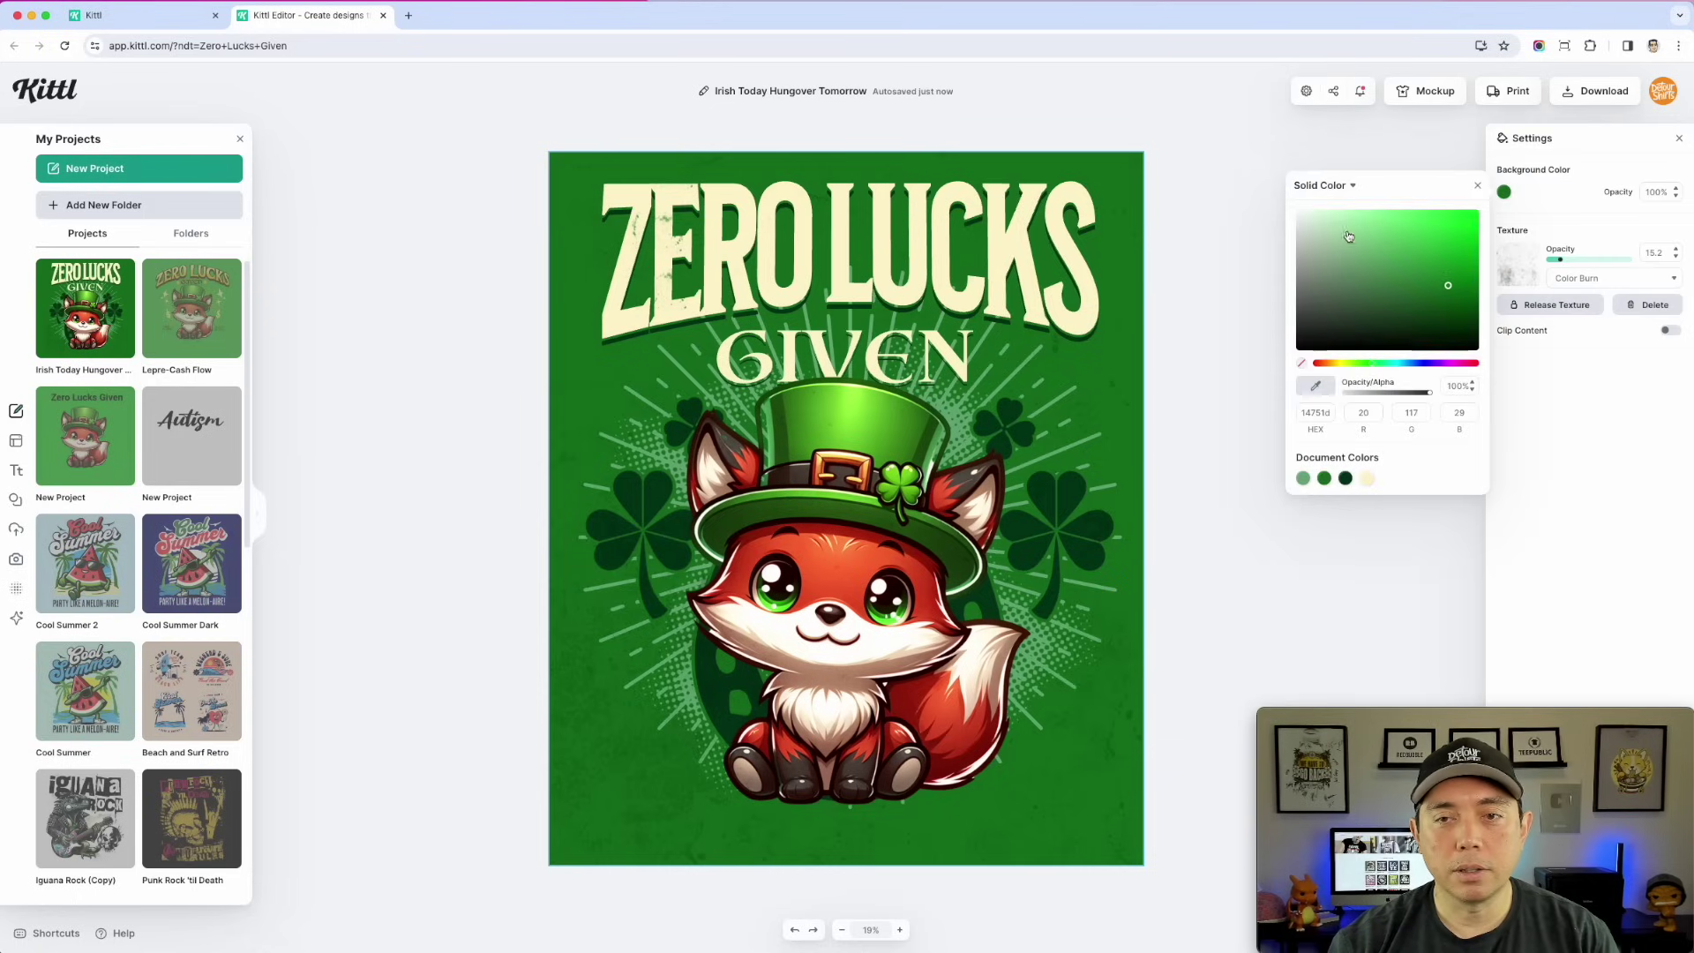
{"action": "left_click", "coordinate": [1459, 250]}
{"action": "left_click_drag", "start_coordinate": [1444, 255], "coordinate": [1439, 261]}
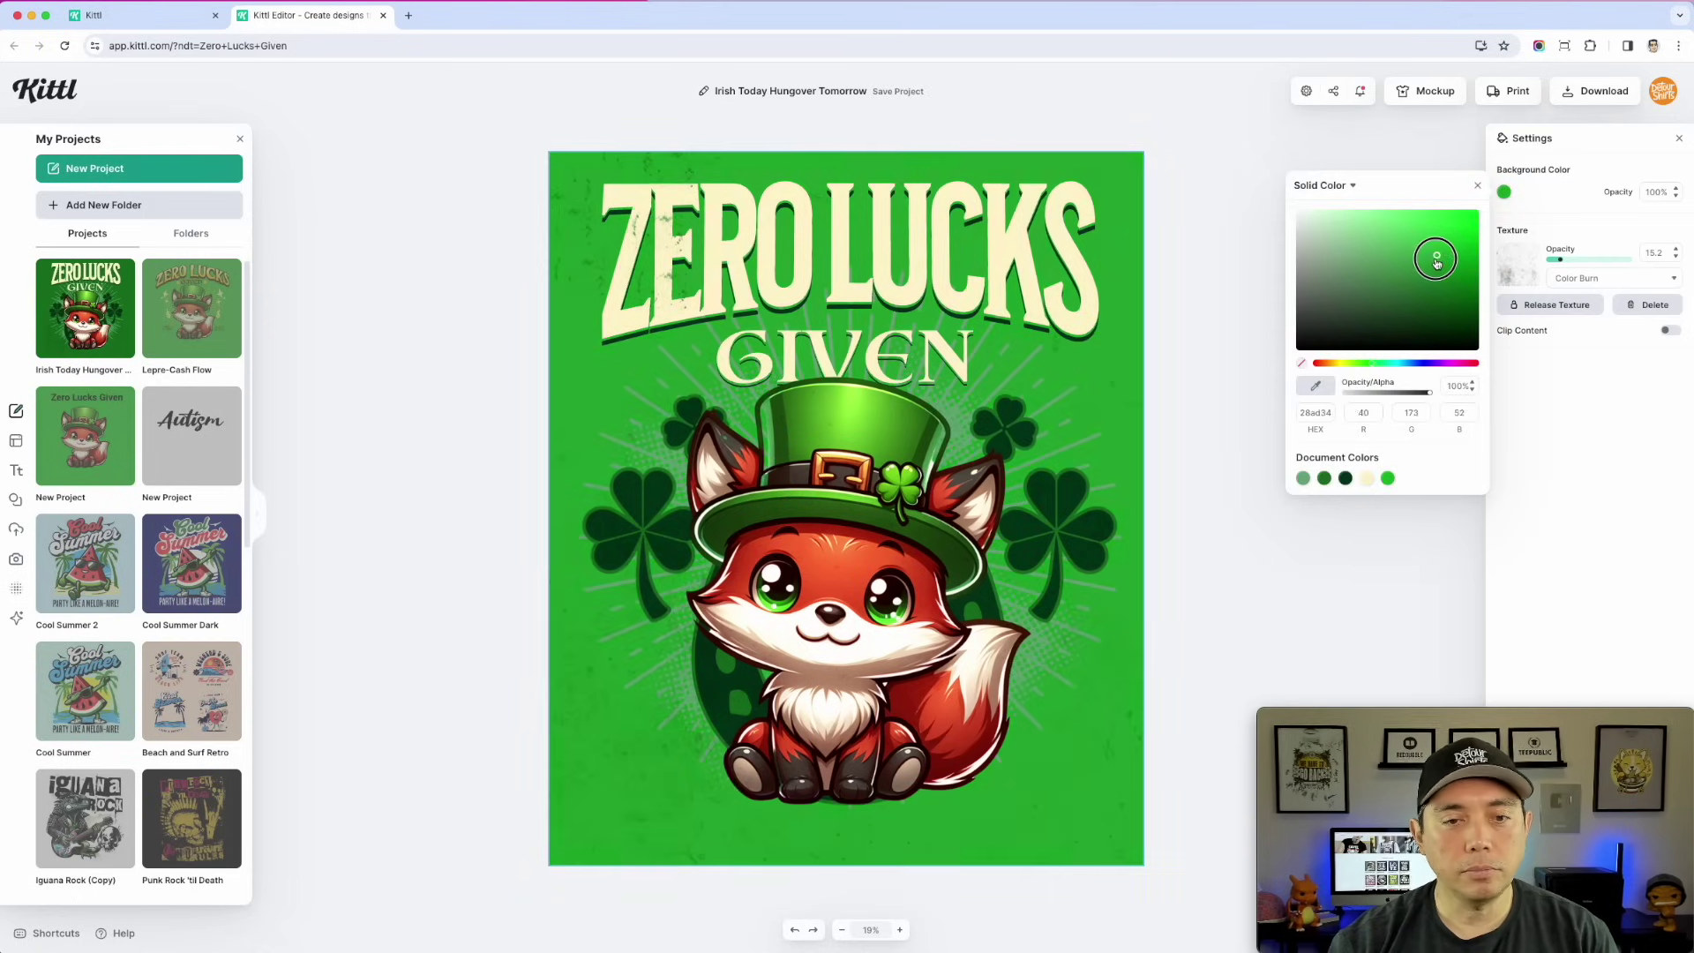
- Turn the fox artwork's sunburst rays orange
{"action": "left_click", "coordinate": [1075, 390]}
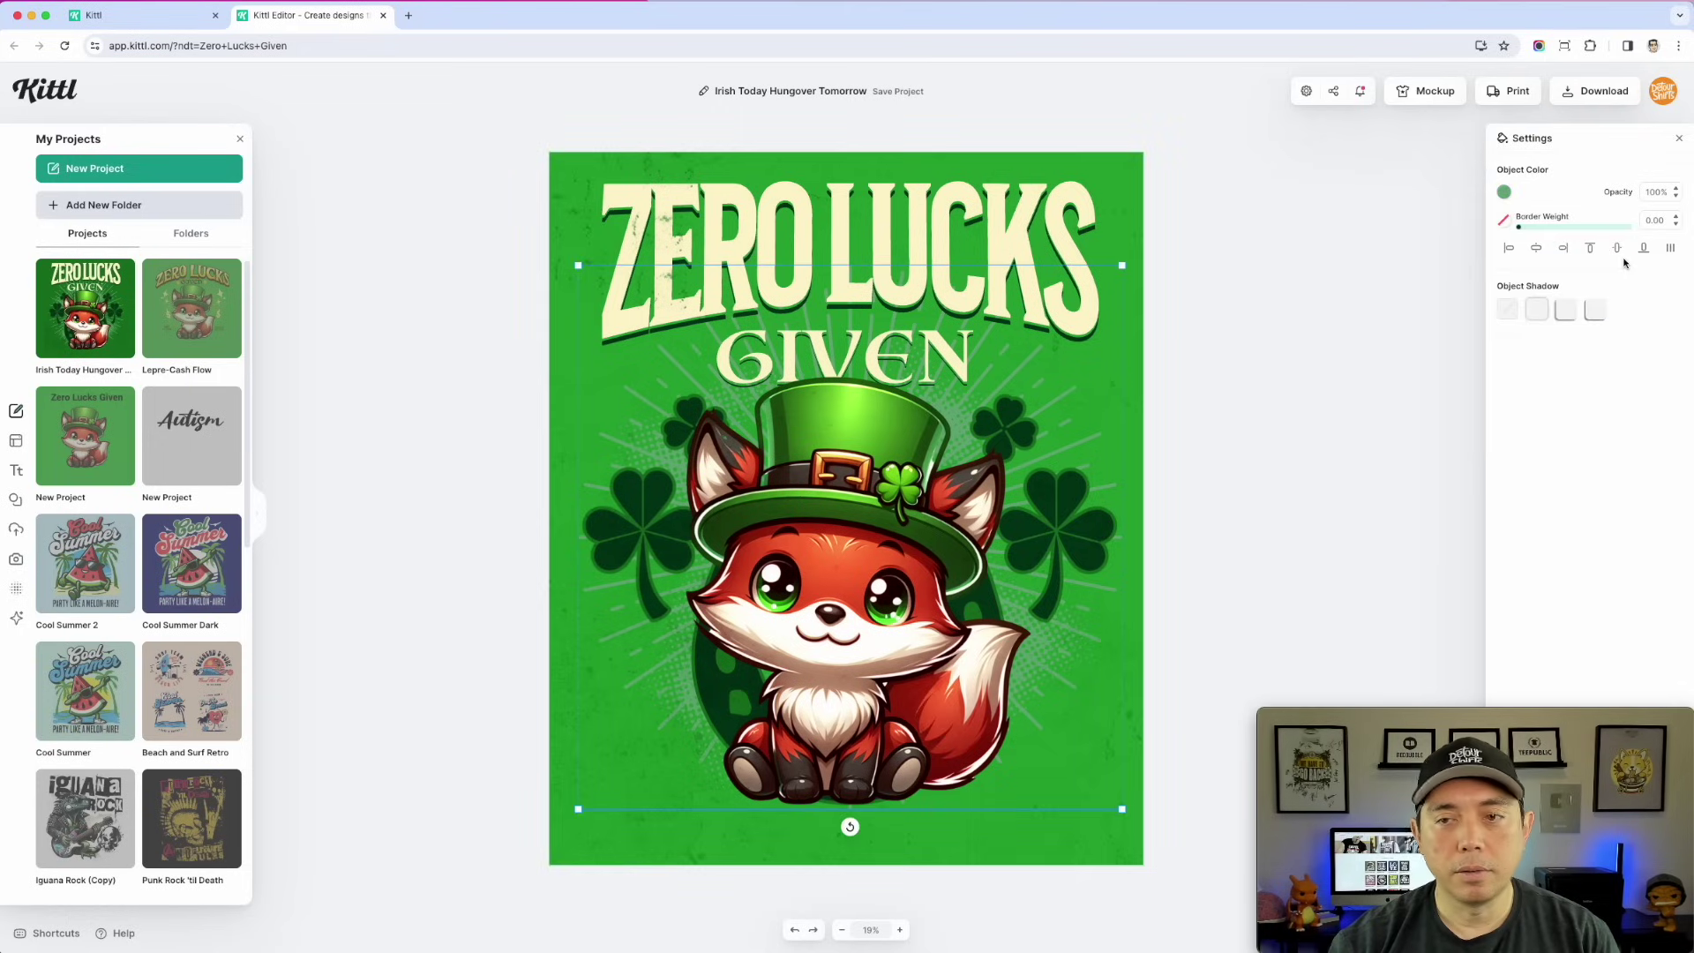
{"action": "left_click", "coordinate": [1505, 193]}
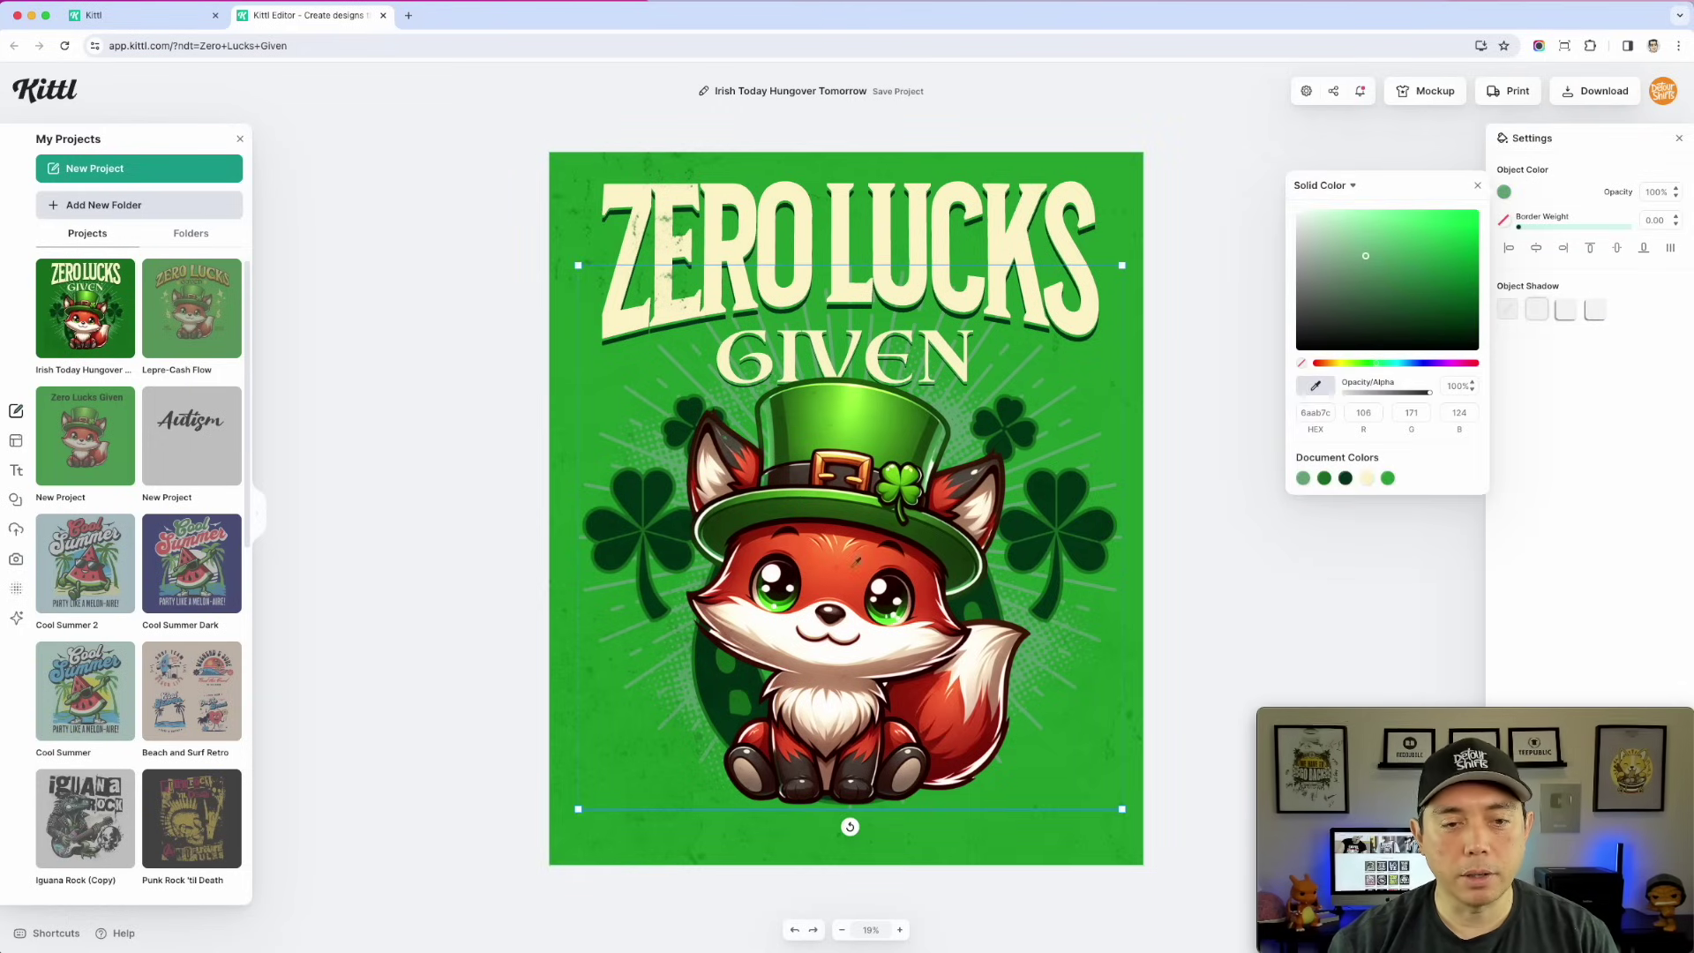
{"action": "left_click", "coordinate": [851, 573]}
- Nudge the GIVEN text up slightly and switch to the Lepre-Cash Flow design
{"action": "left_click", "coordinate": [1336, 351]}
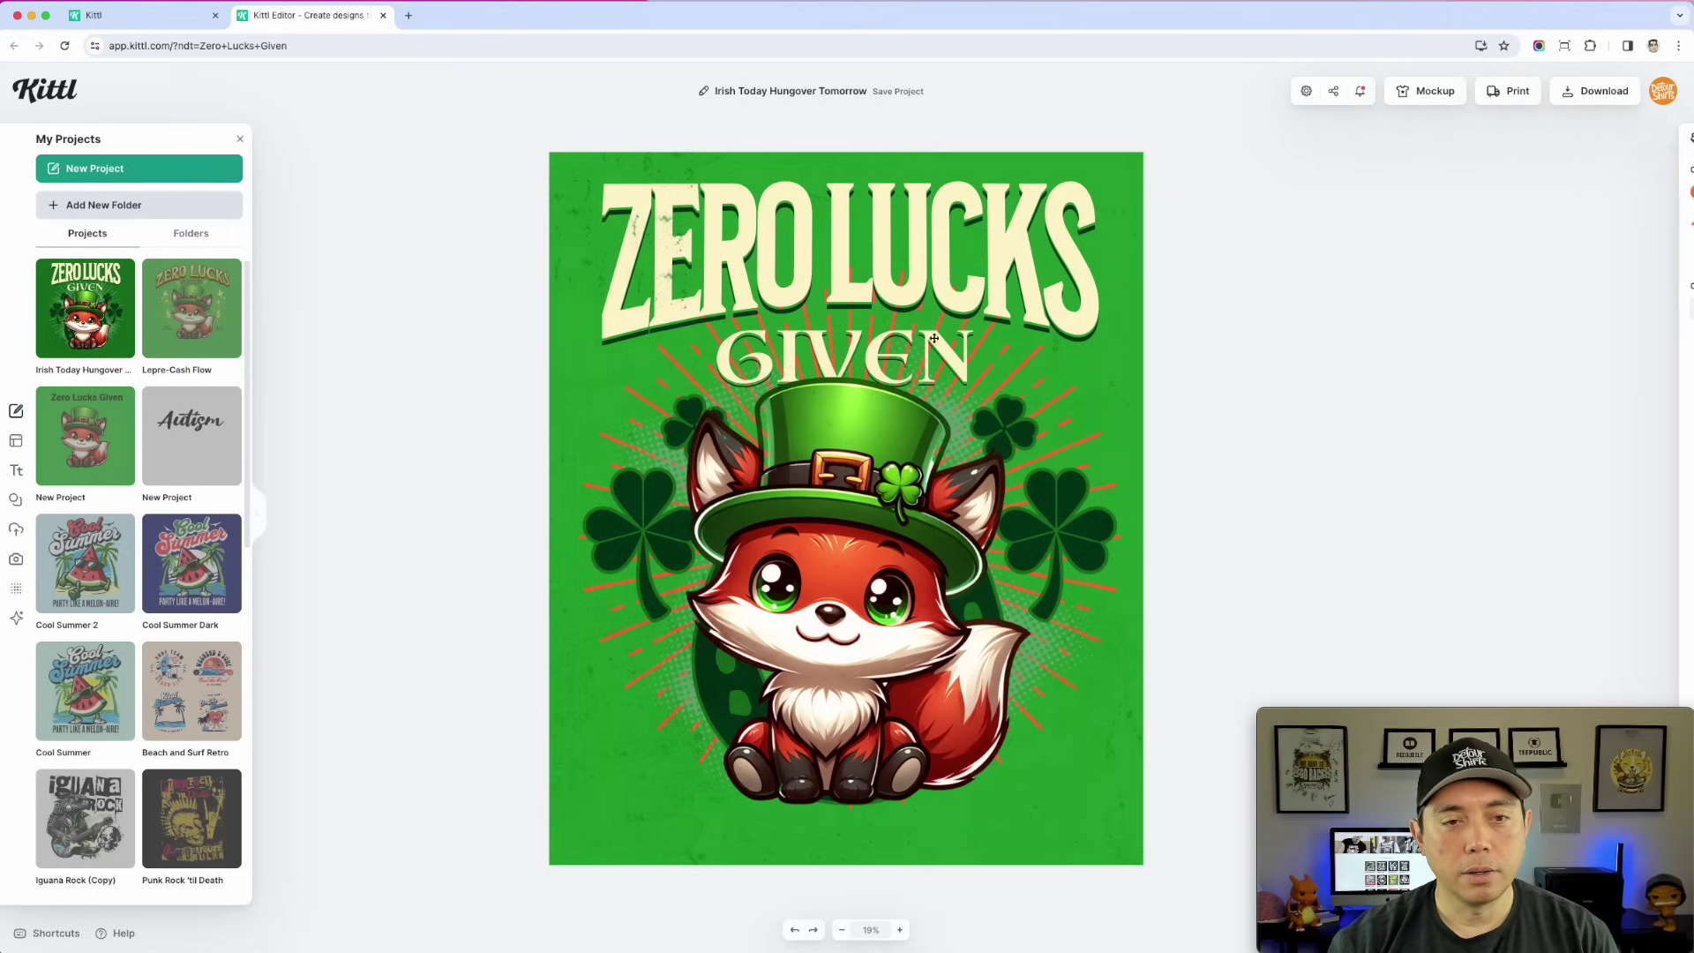
{"action": "left_click_drag", "start_coordinate": [888, 340], "coordinate": [886, 330]}
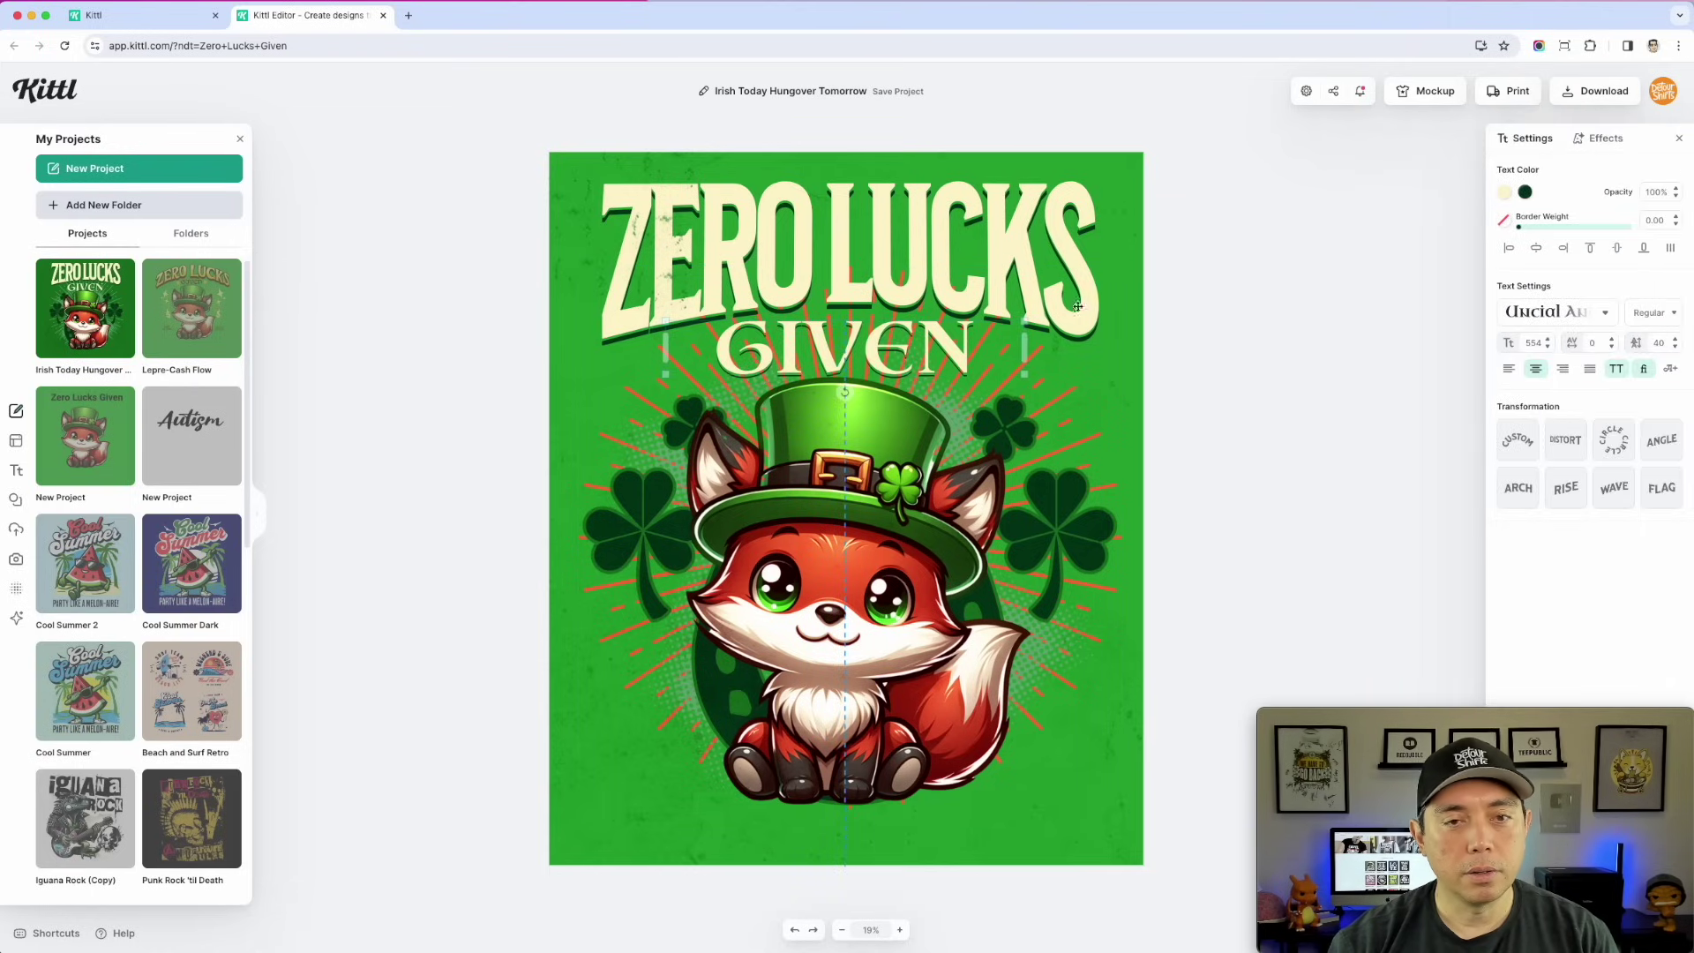
{"action": "left_click", "coordinate": [1327, 268]}
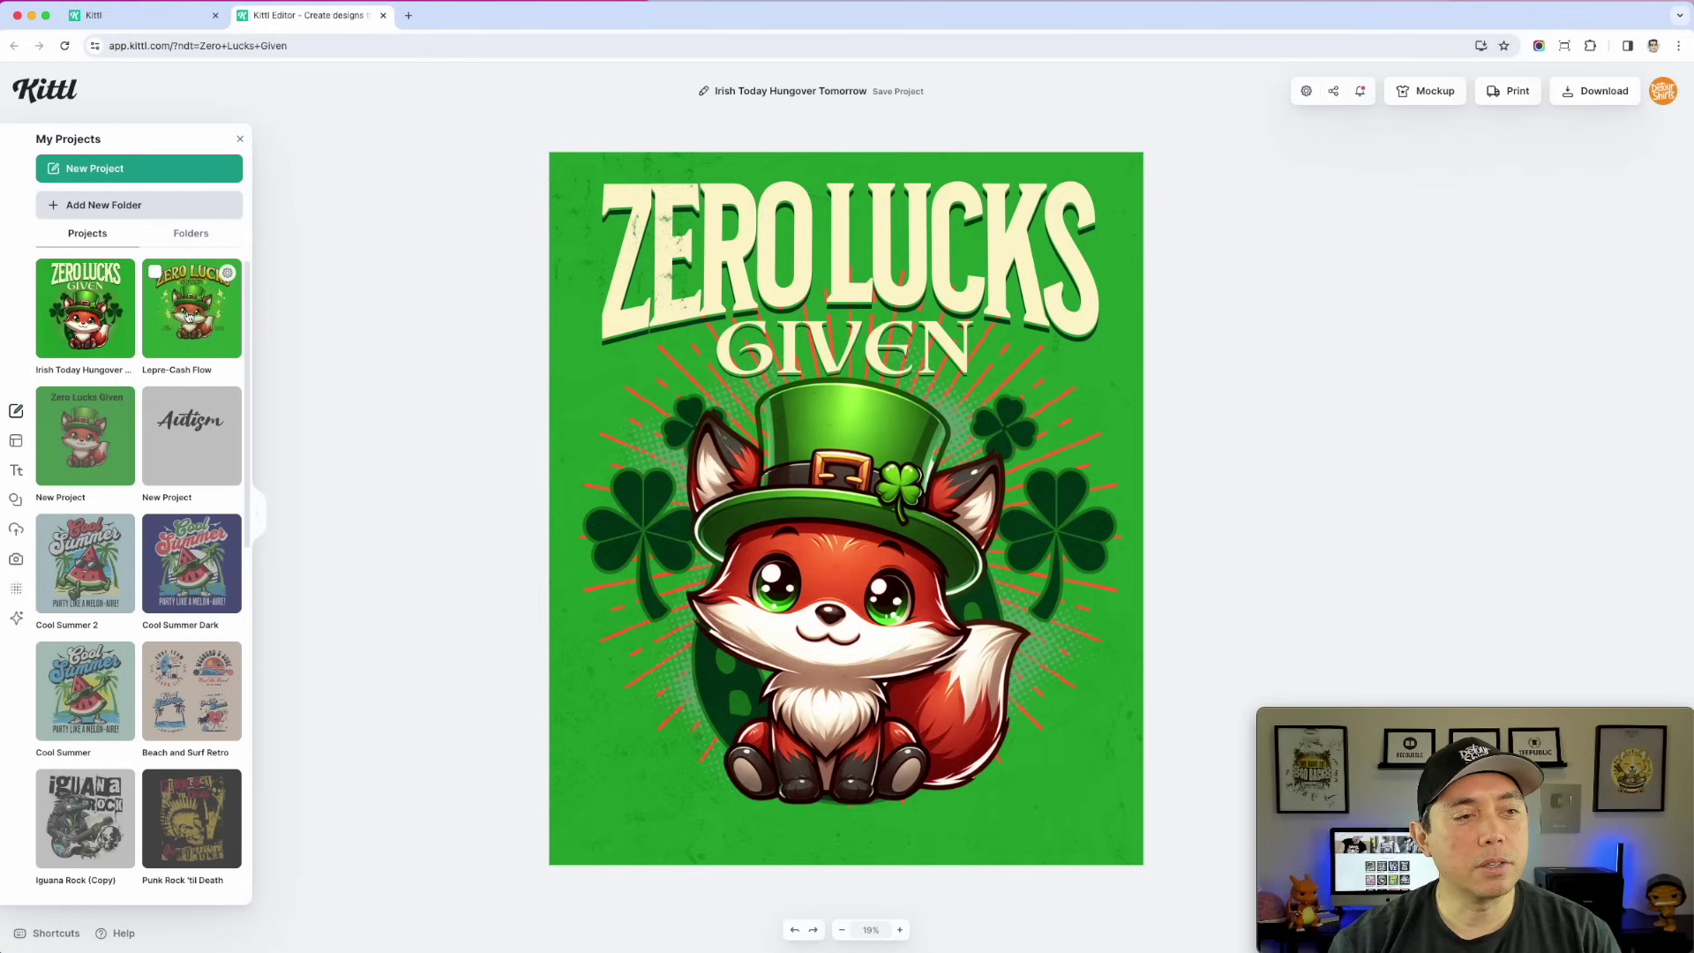
{"action": "left_click", "coordinate": [192, 308]}
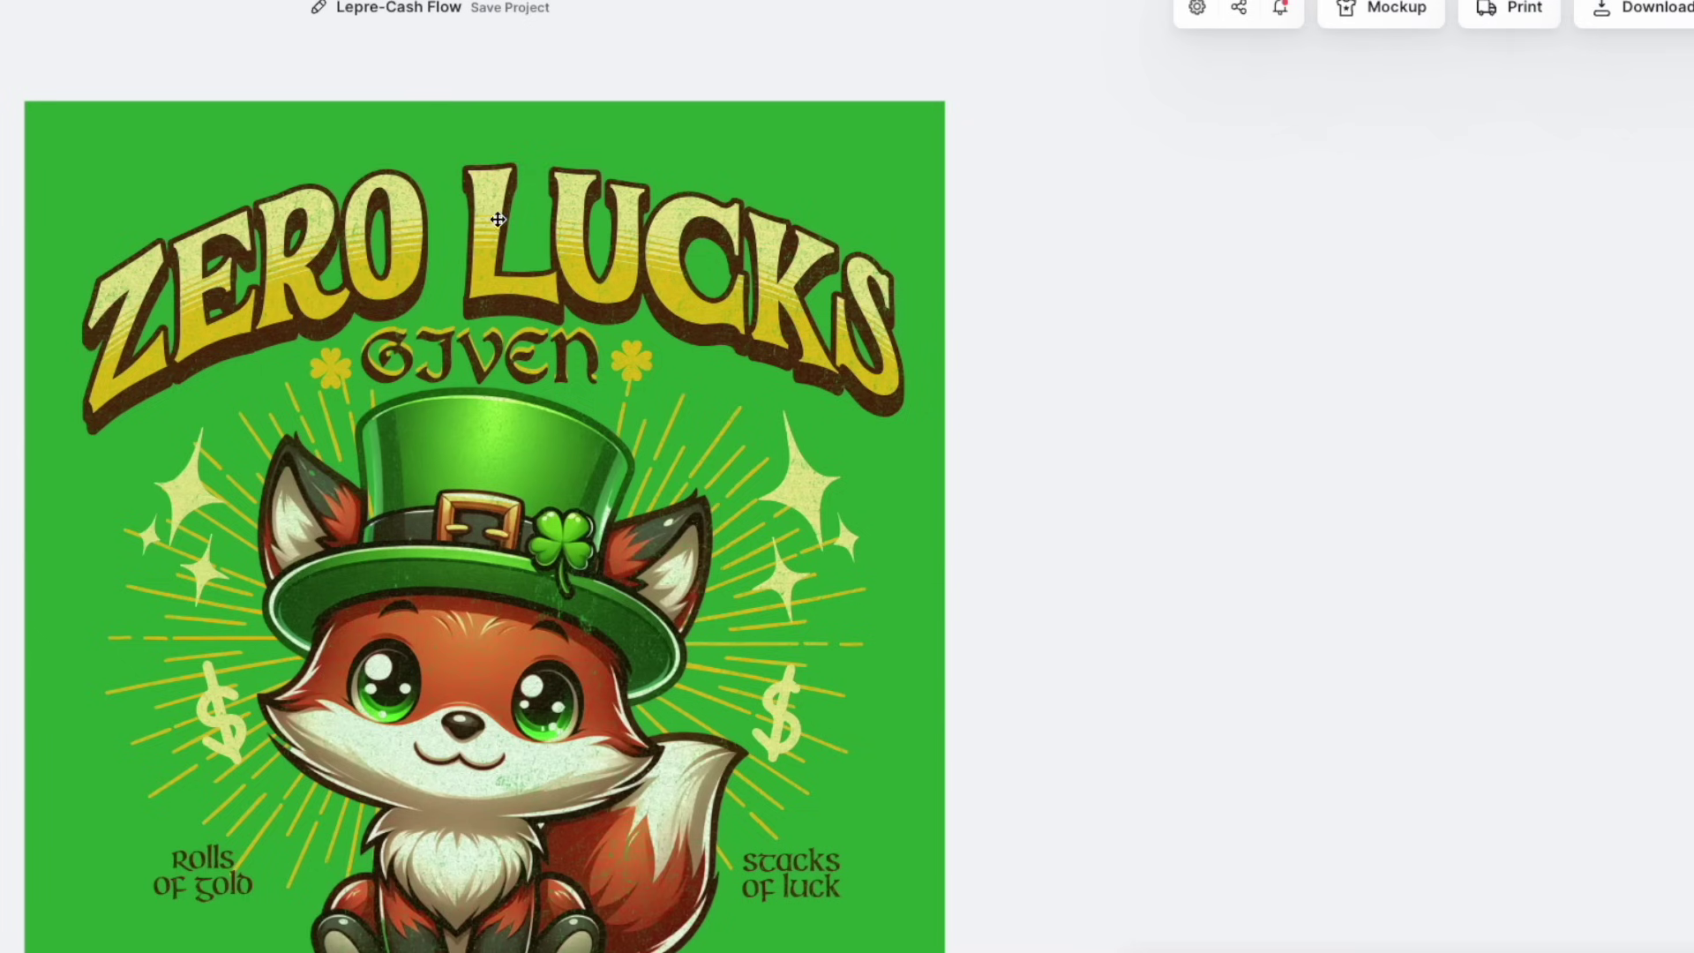
- Set the ZERO LUCKS GIVEN headline's highlight stripes to white
{"action": "left_click", "coordinate": [851, 220]}
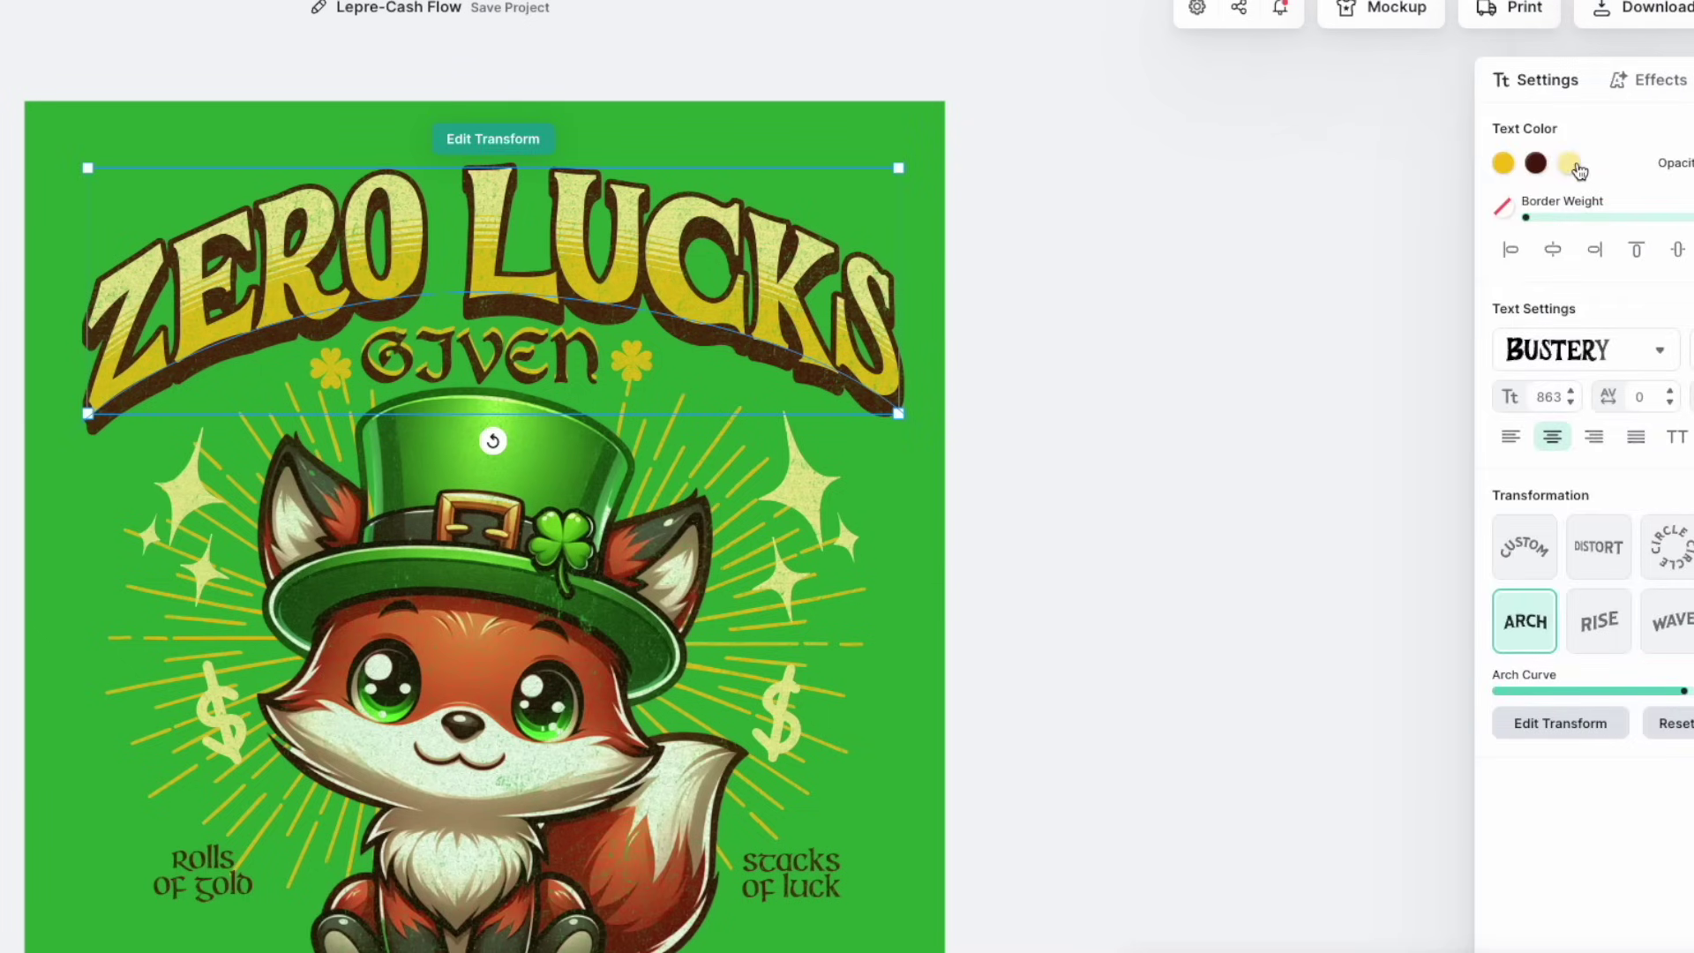
{"action": "left_click", "coordinate": [1570, 164]}
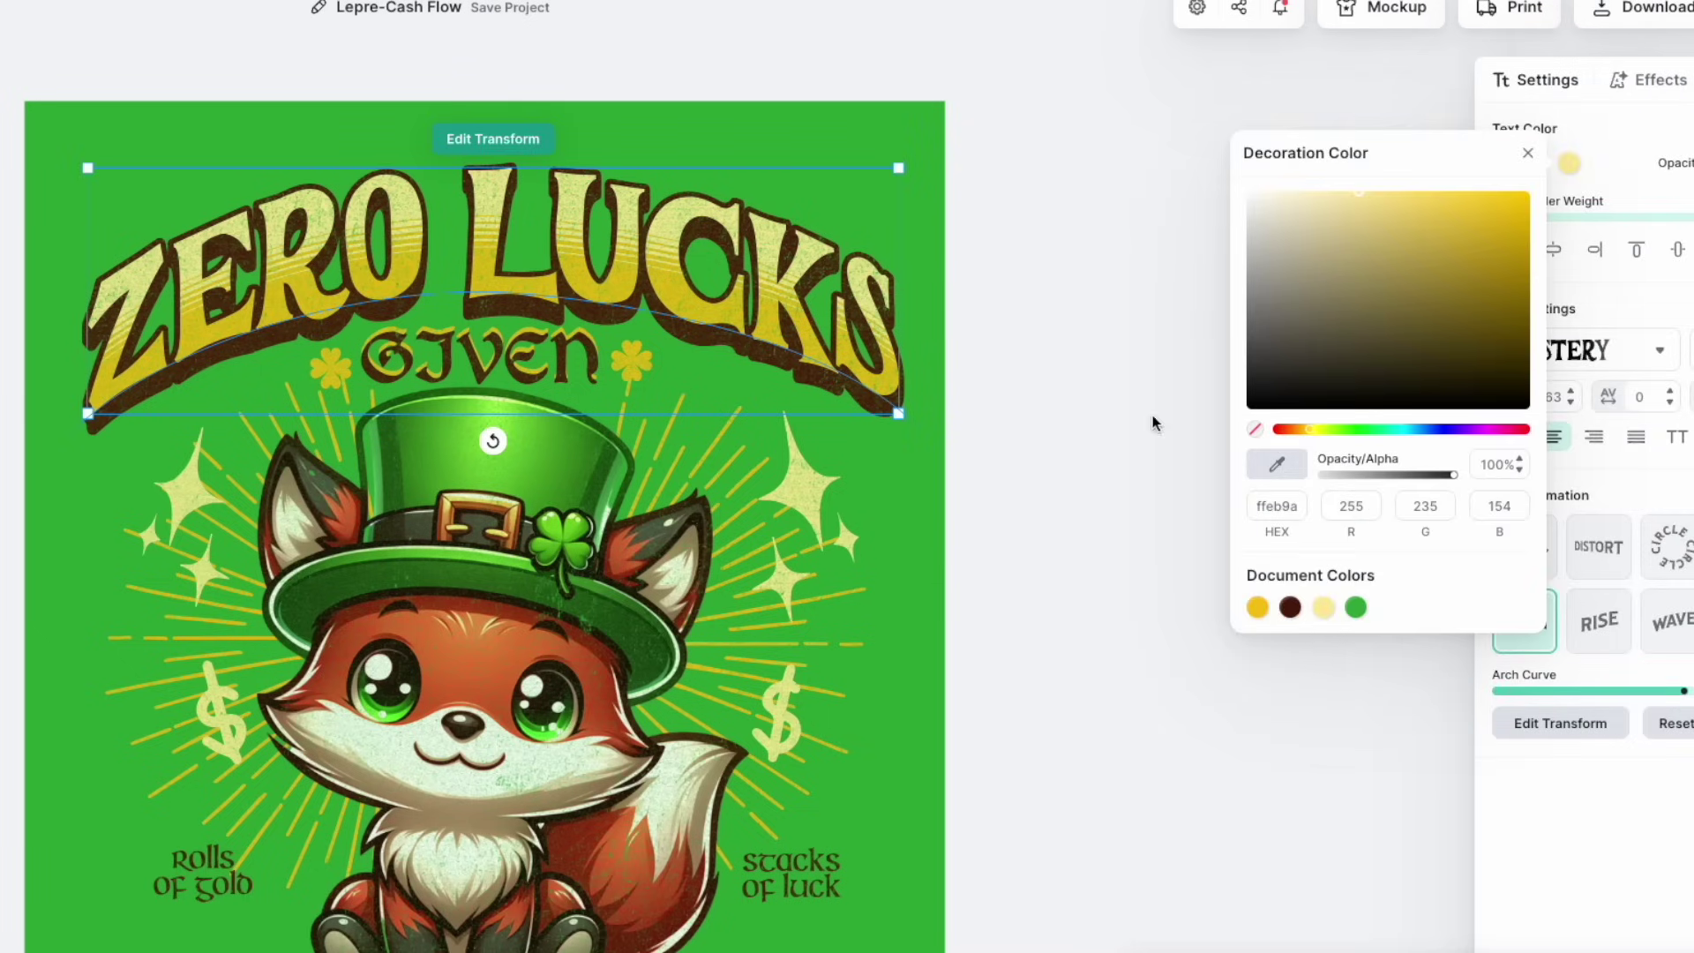
{"action": "left_click_drag", "start_coordinate": [1295, 361], "coordinate": [1240, 187]}
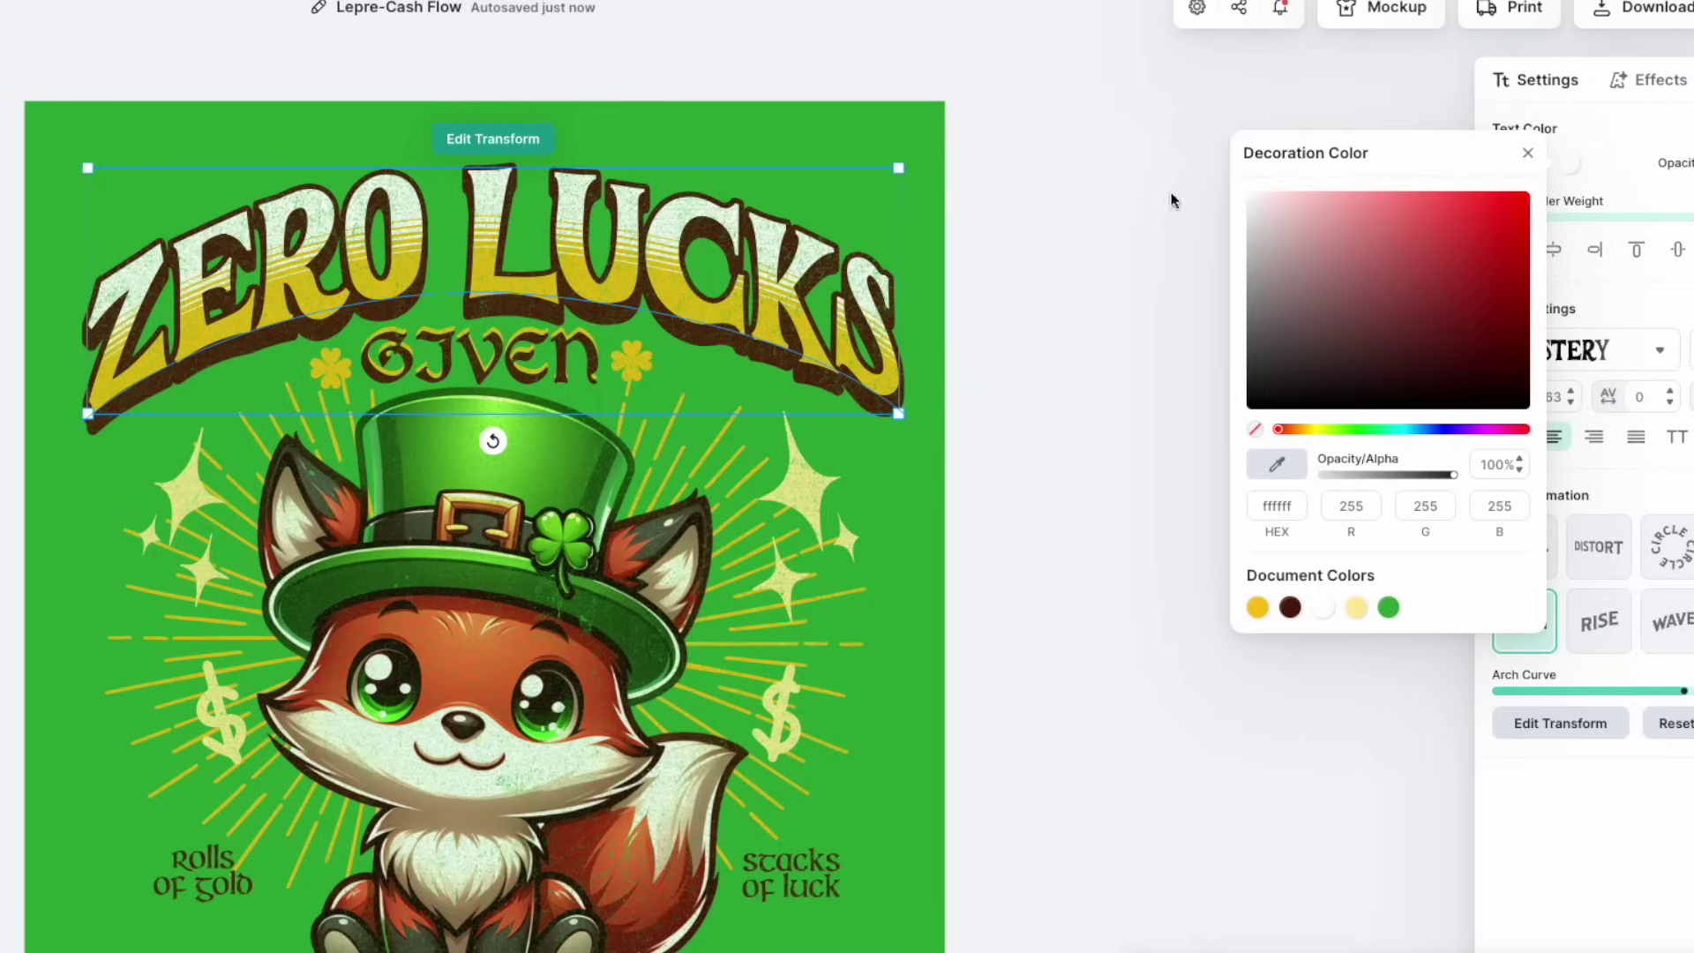
{"action": "left_click", "coordinate": [800, 307]}
{"action": "double_click", "coordinate": [800, 308]}
{"action": "key", "text": "BackSpace"}
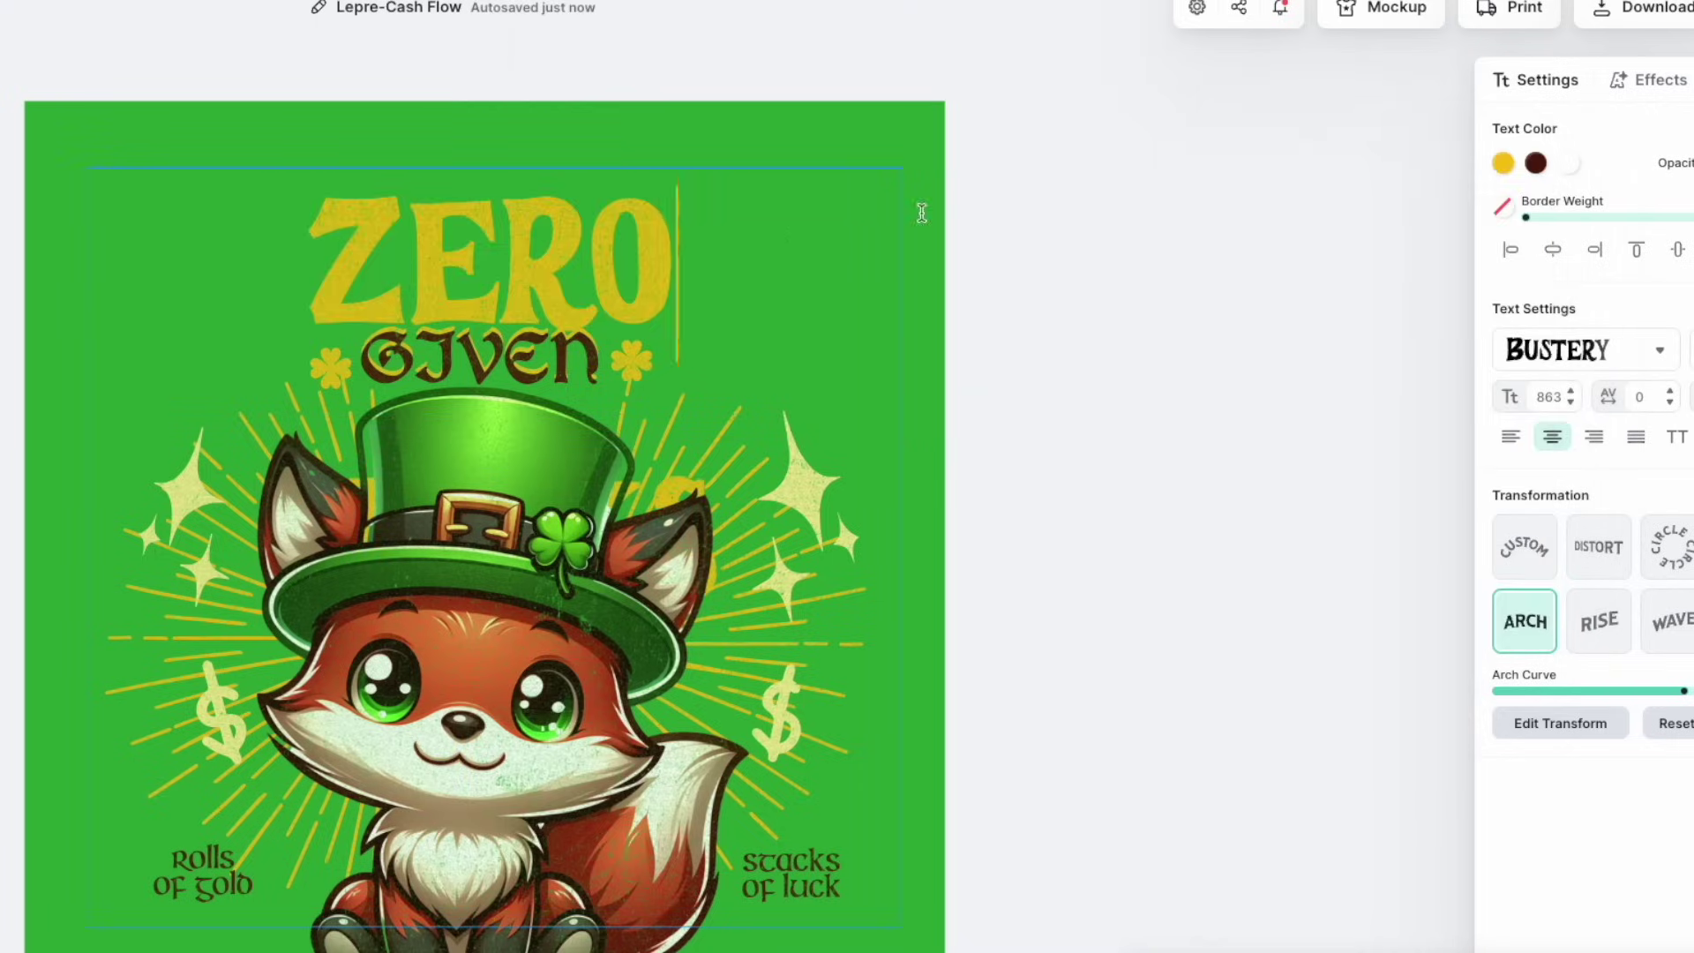
{"action": "left_click", "coordinate": [1502, 163]}
- Try colouring the headline with the fox's orange, then undo it
{"action": "left_click", "coordinate": [590, 123]}
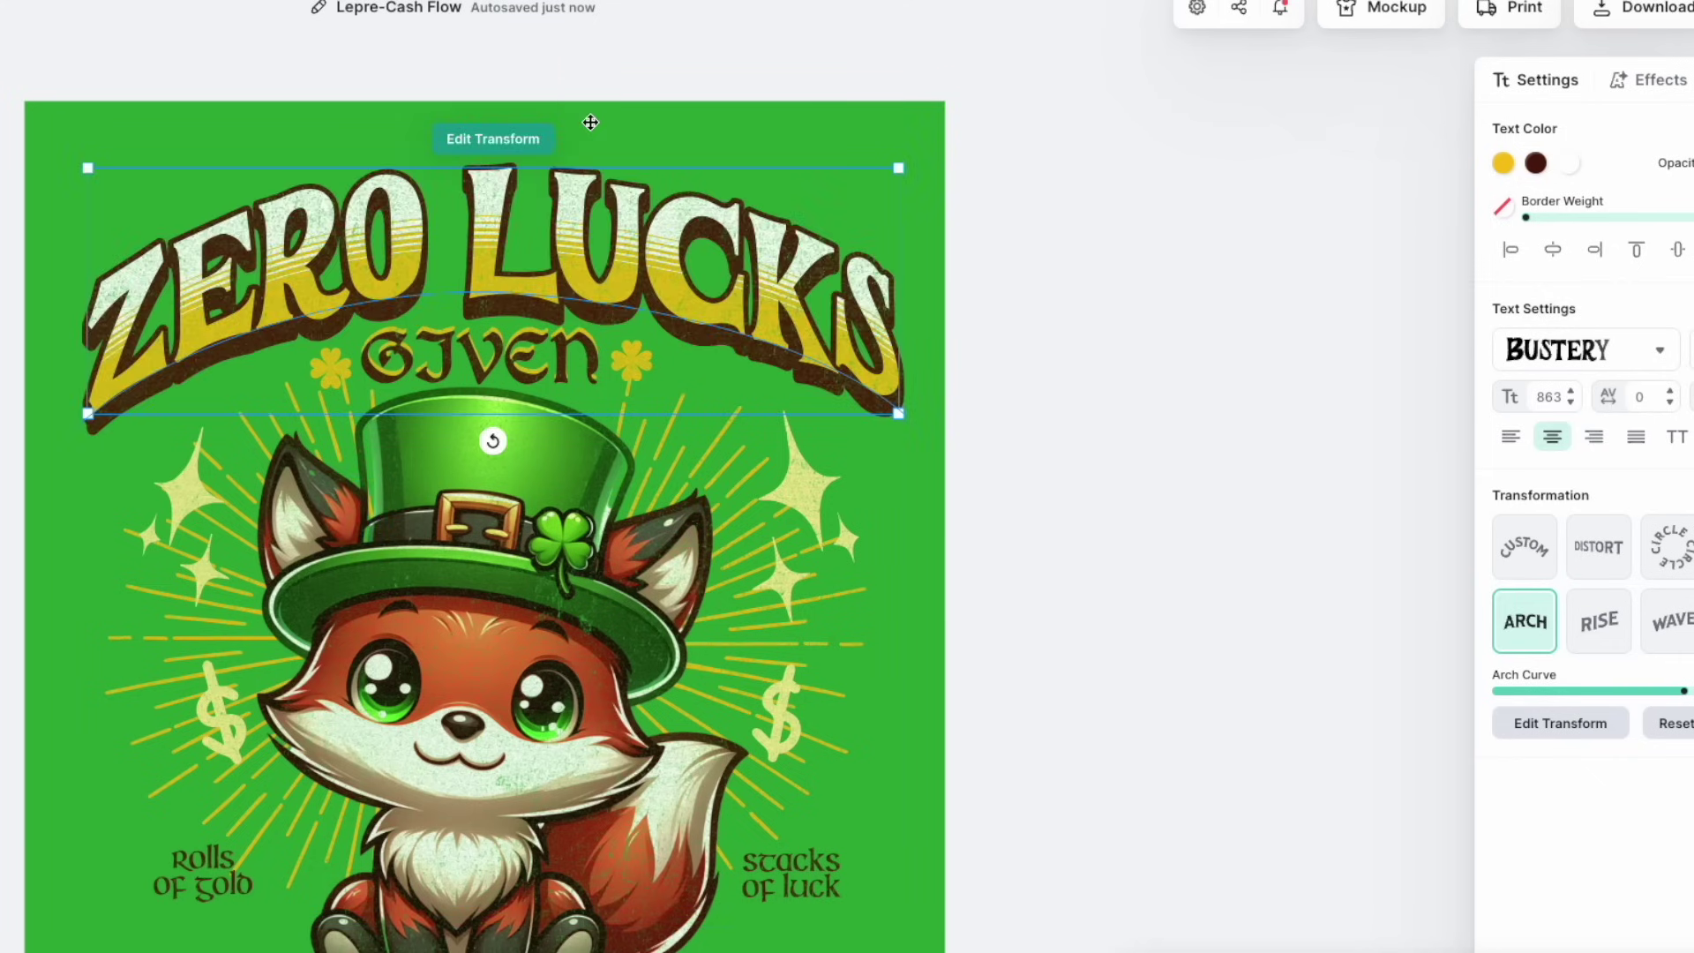
{"action": "left_click", "coordinate": [1502, 163]}
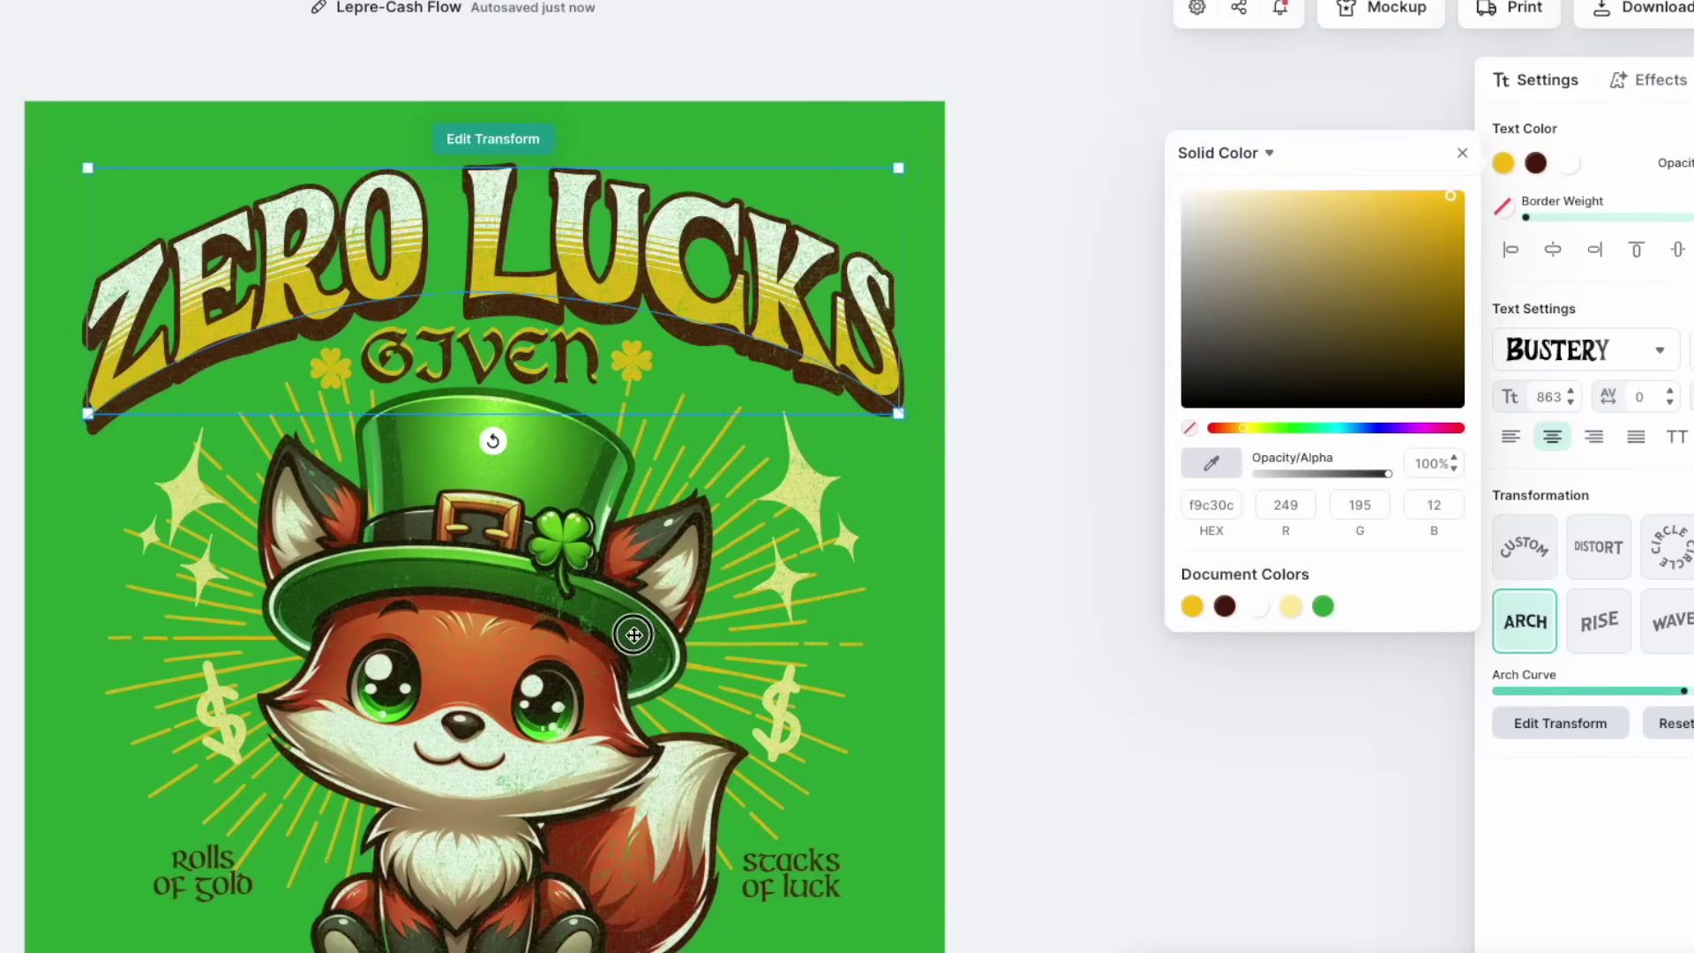
{"action": "left_click", "coordinate": [1216, 462]}
{"action": "left_click", "coordinate": [499, 664]}
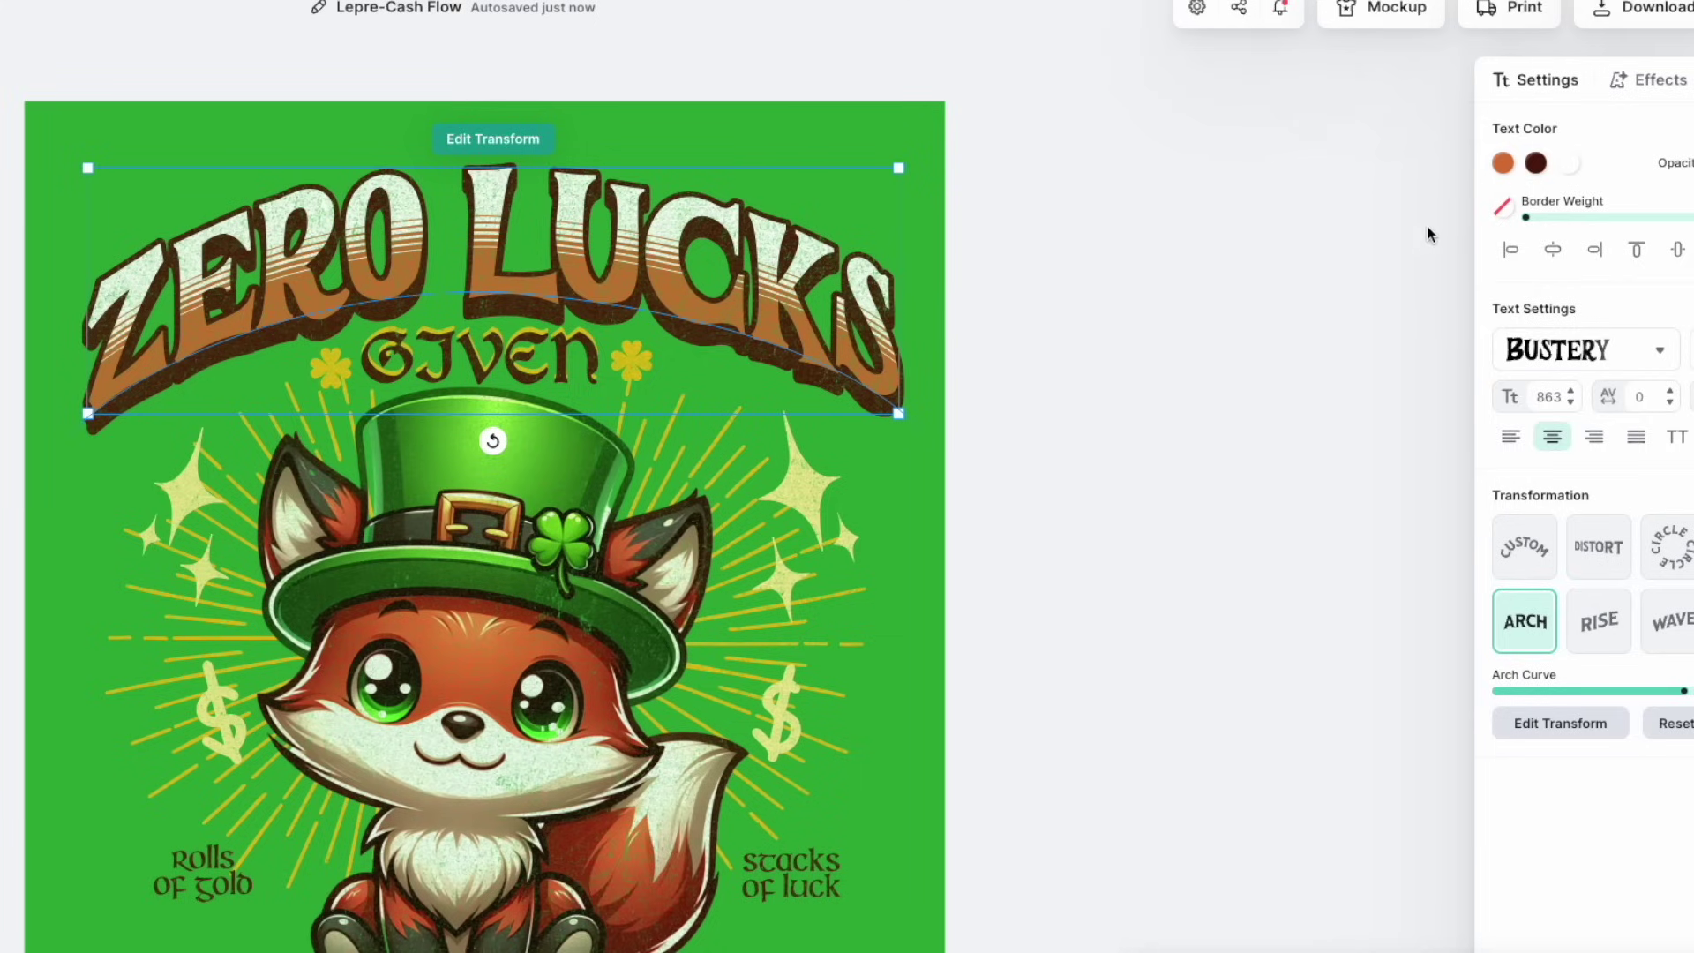
{"action": "key", "text": "ctrl+z"}
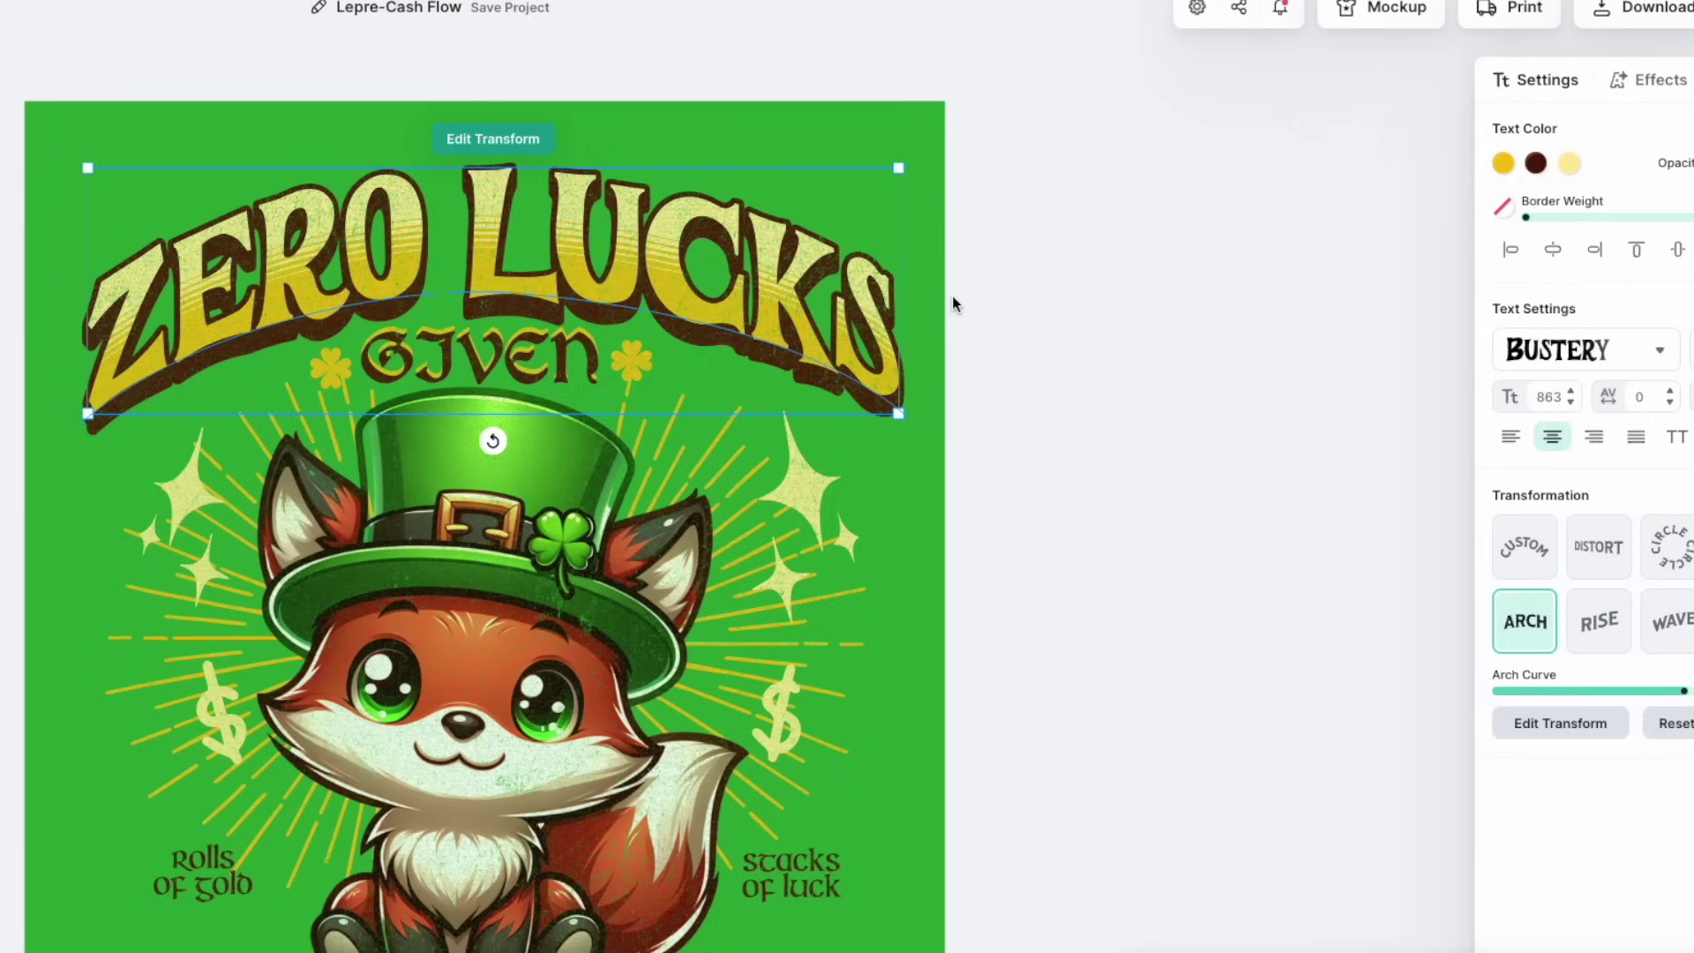
- Reapply white to the headline highlights and deselect the headline
{"action": "left_click", "coordinate": [1570, 164]}
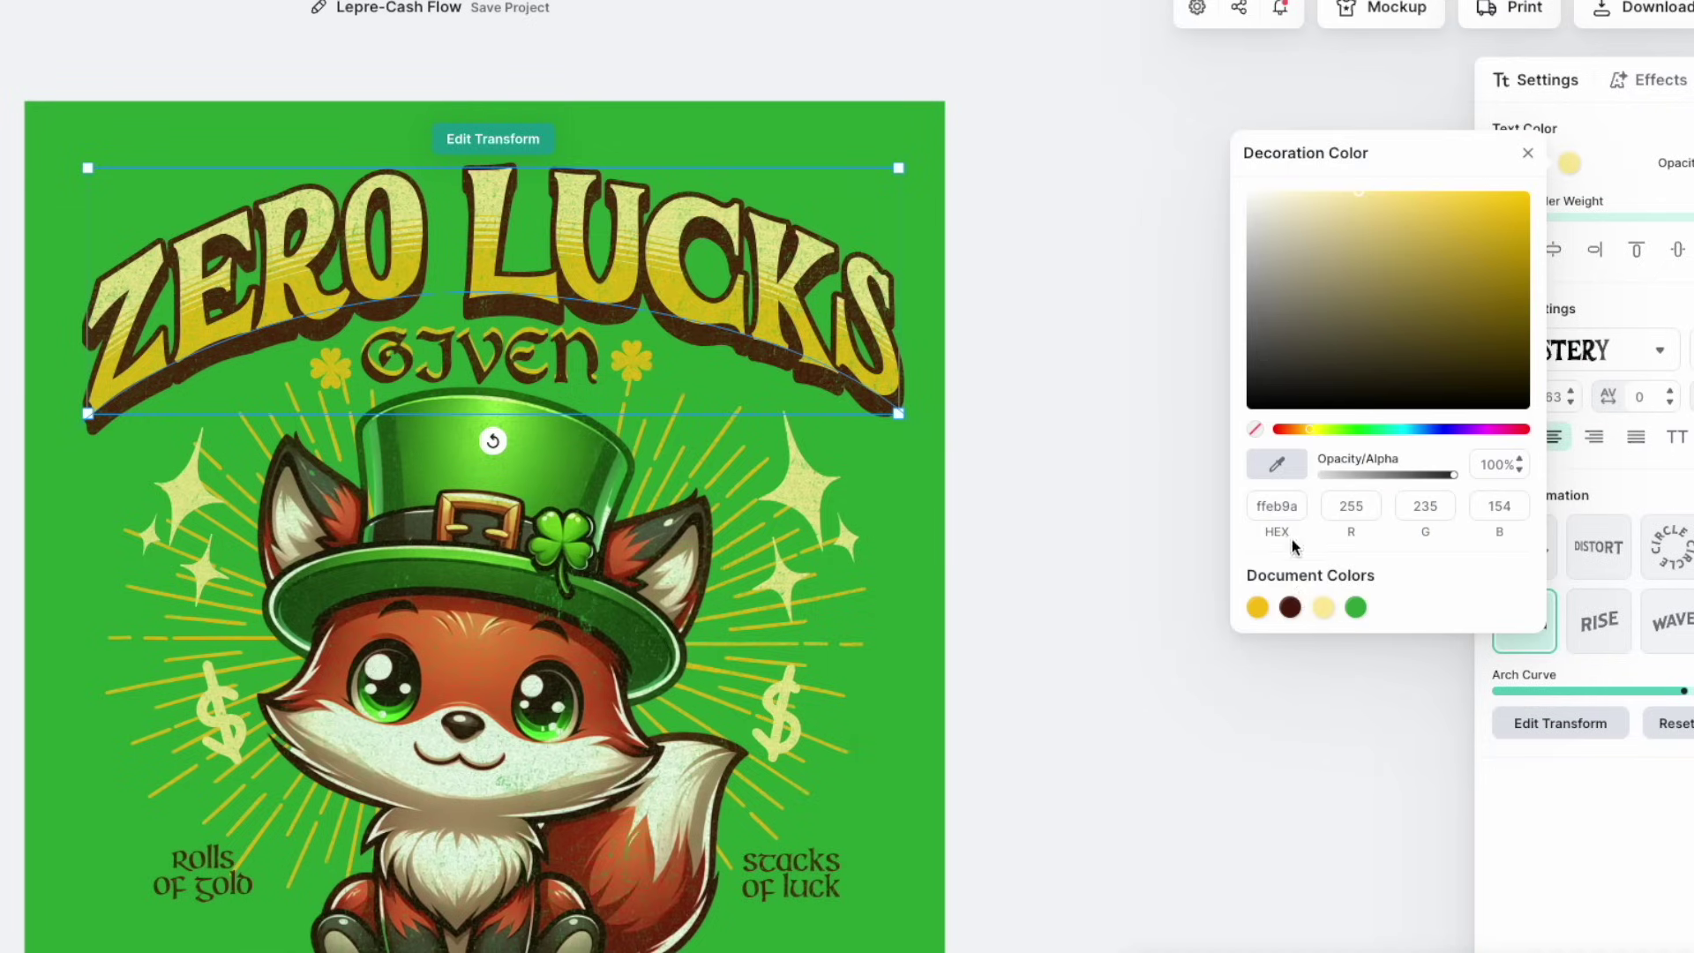
{"action": "left_click_drag", "start_coordinate": [1273, 275], "coordinate": [1232, 216]}
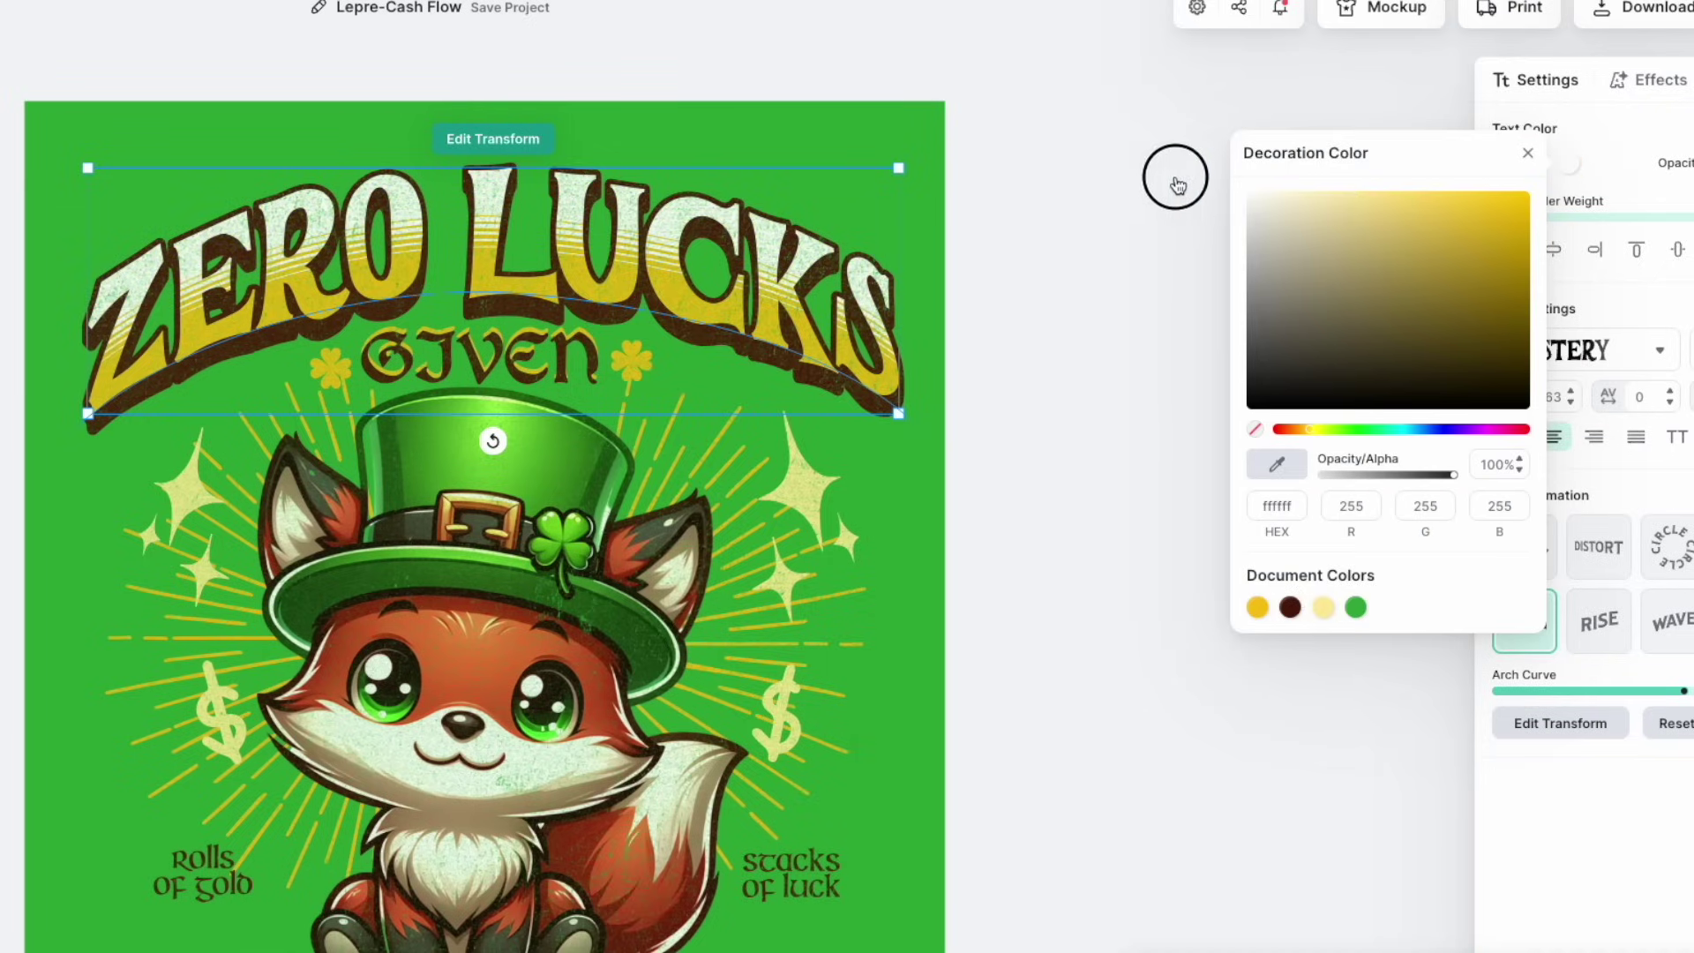
{"action": "left_click", "coordinate": [1061, 210]}
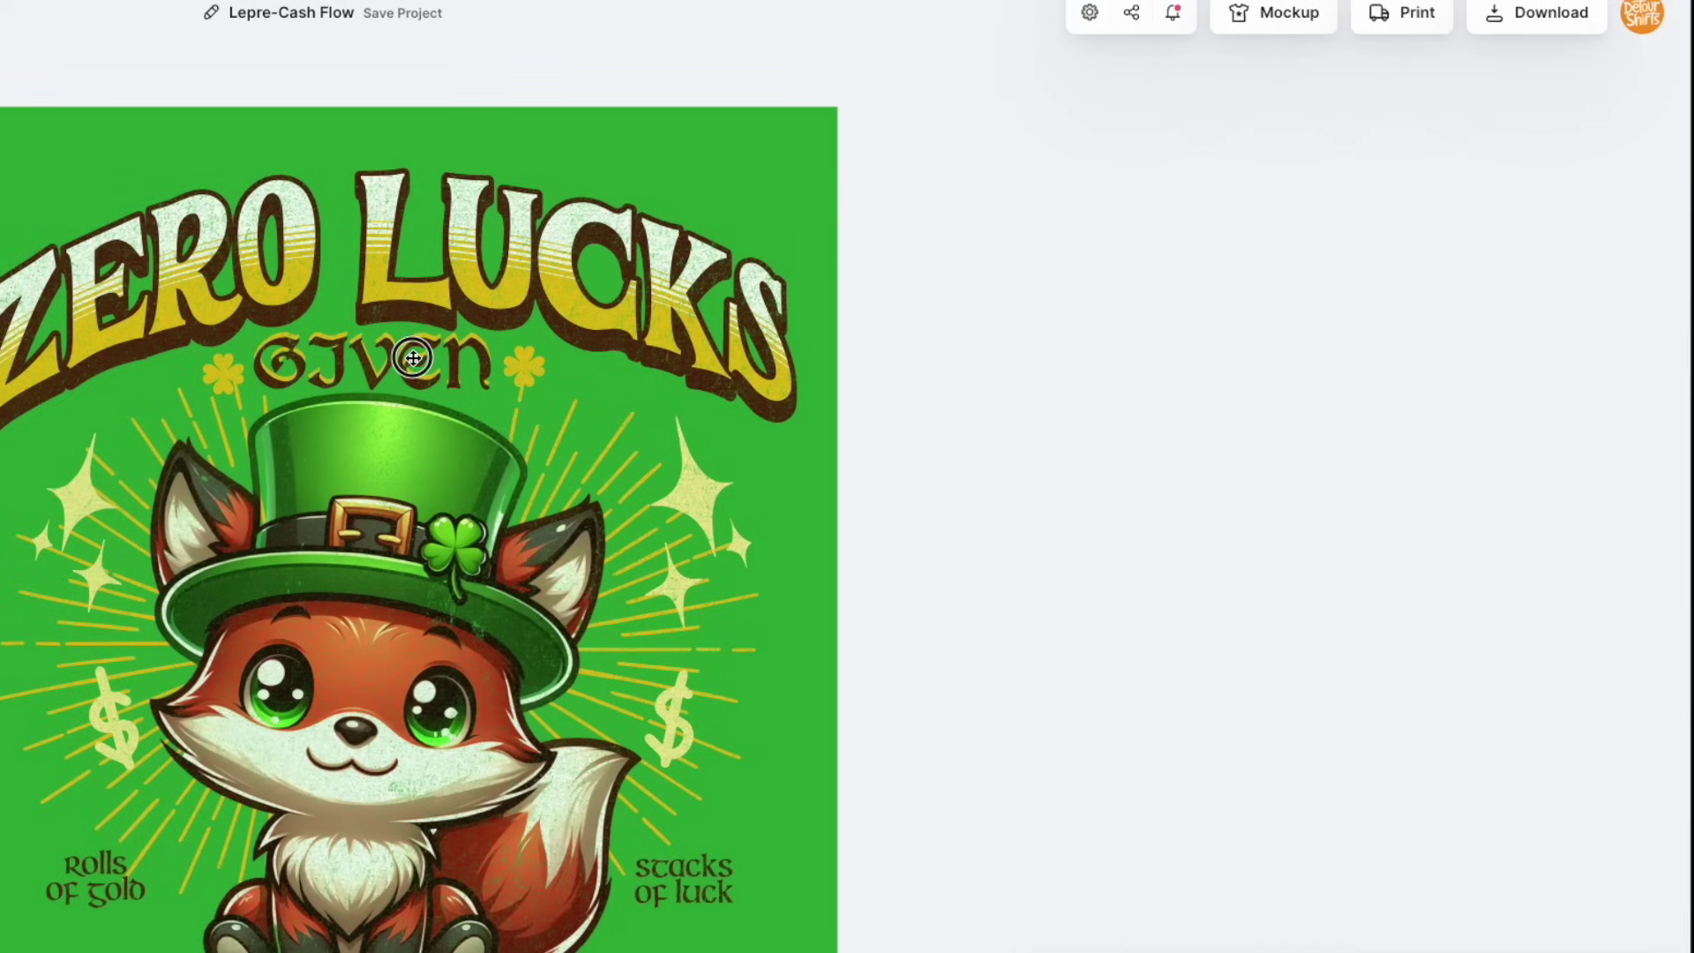
- Set the GIVEN text's drop shadow angle to -107°
{"action": "left_click", "coordinate": [606, 348]}
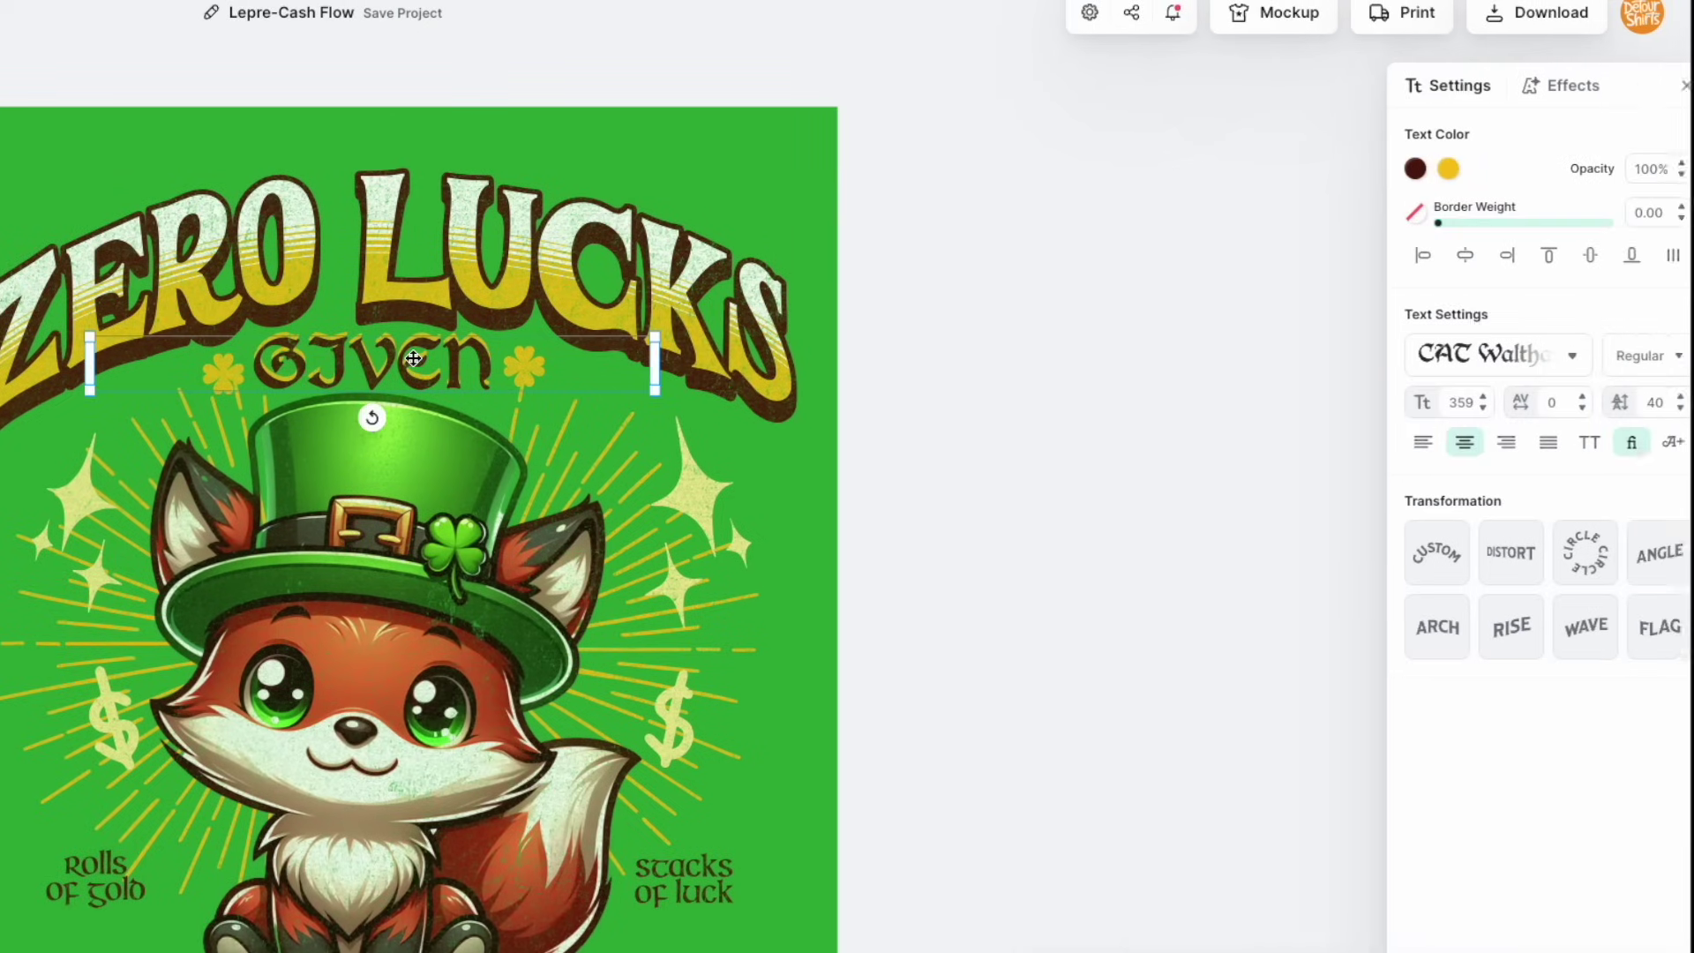
{"action": "left_click", "coordinate": [1558, 87]}
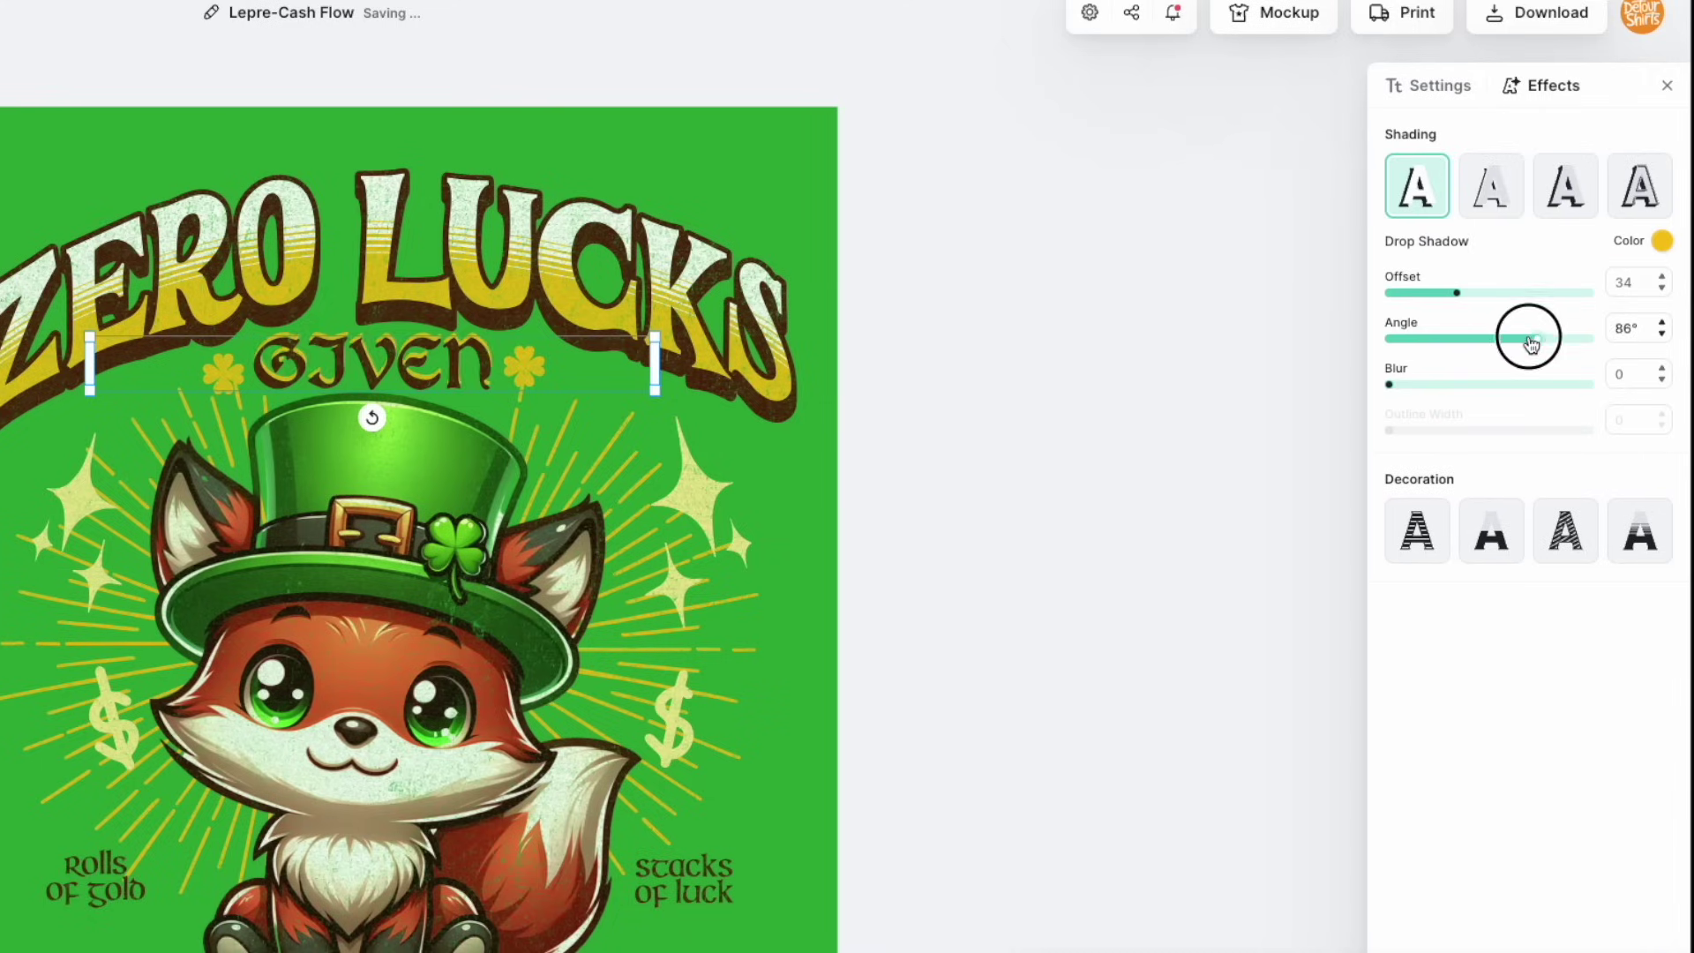
{"action": "left_click_drag", "start_coordinate": [1532, 342], "coordinate": [1431, 340]}
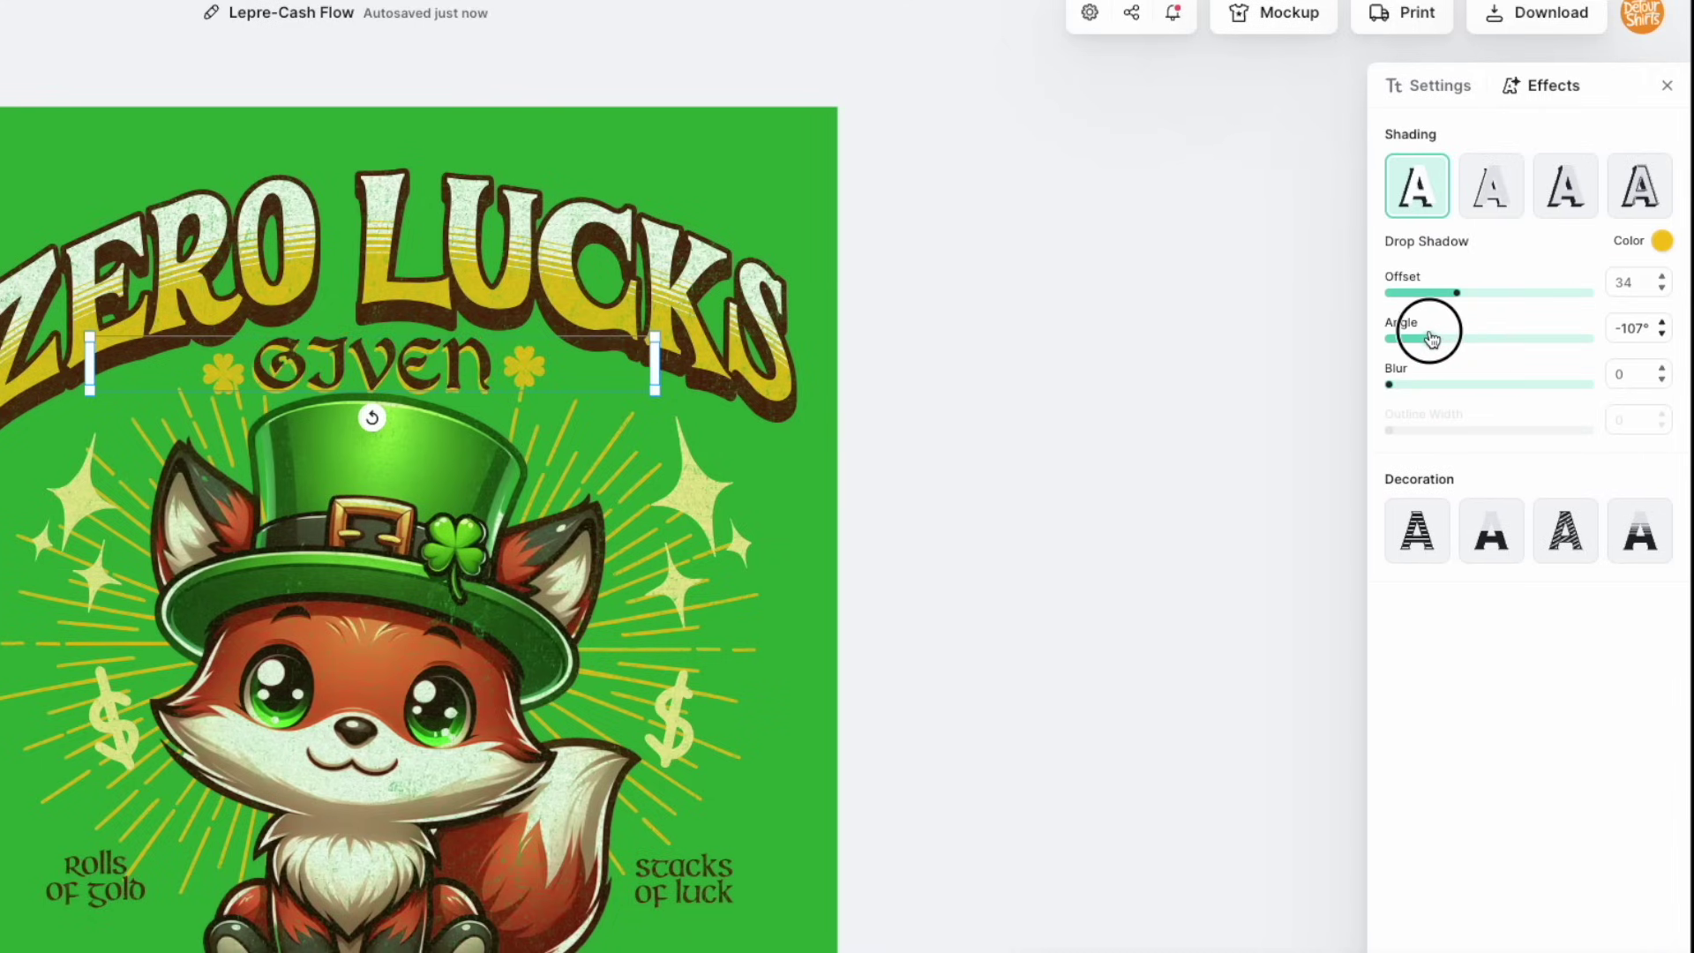
{"action": "left_click", "coordinate": [926, 269]}
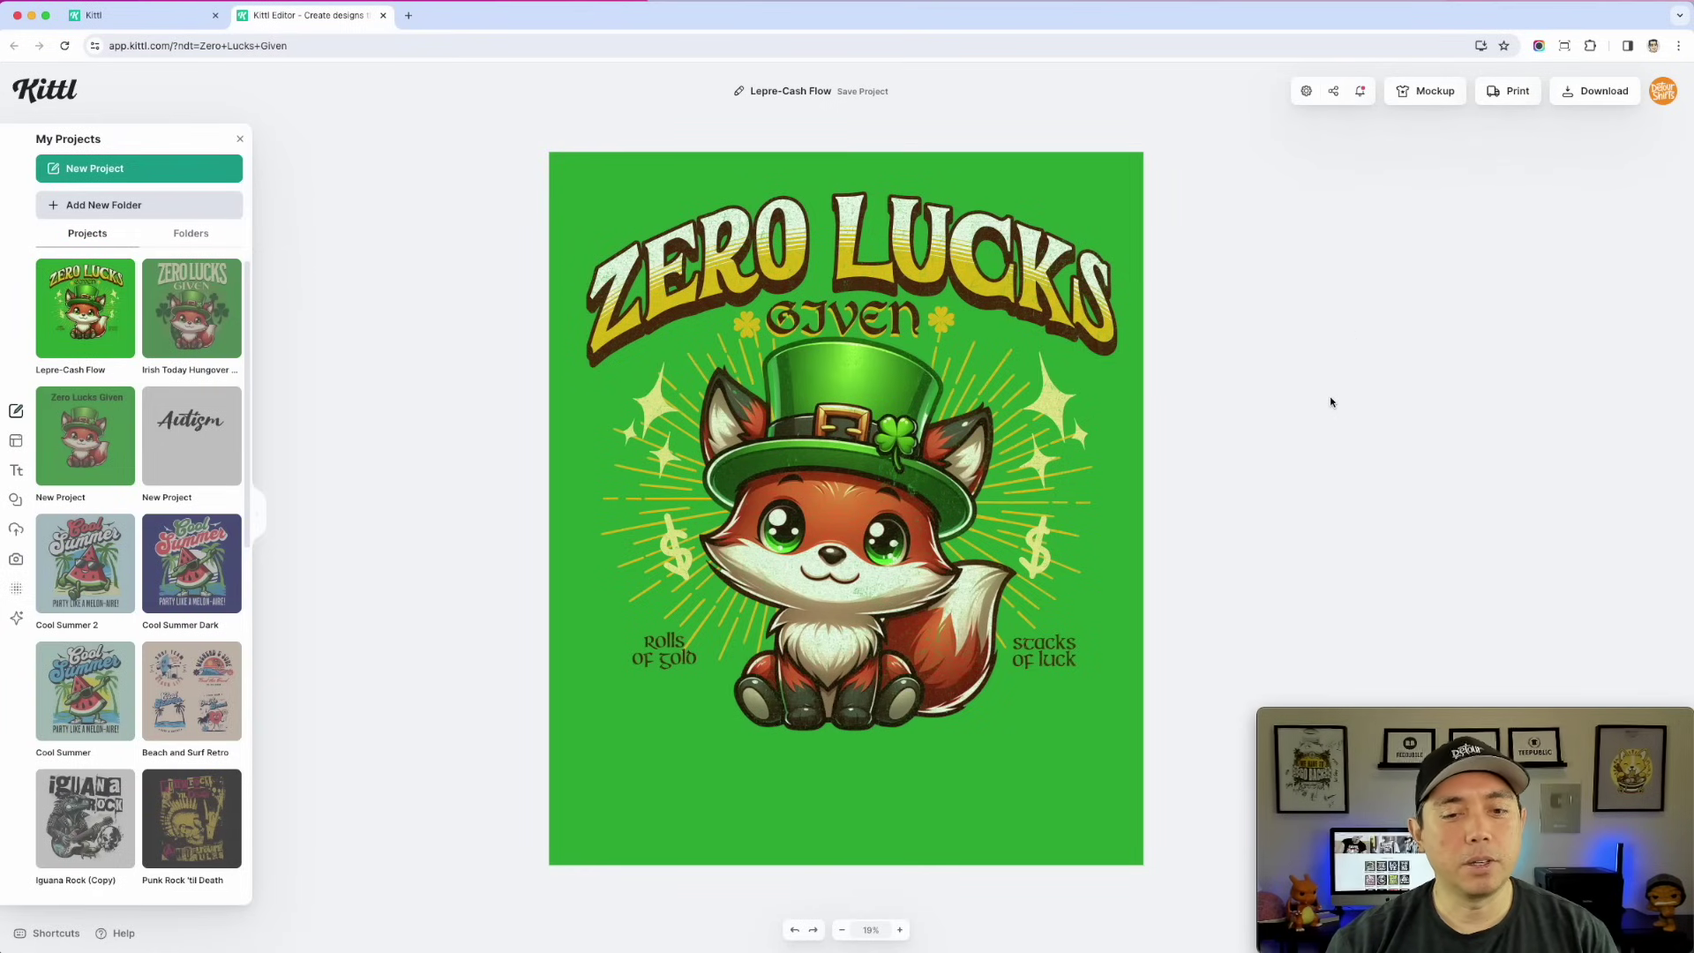
- Nudge the rolls of gold and stacks of luck quotes up and right
{"action": "left_click", "coordinate": [1057, 651]}
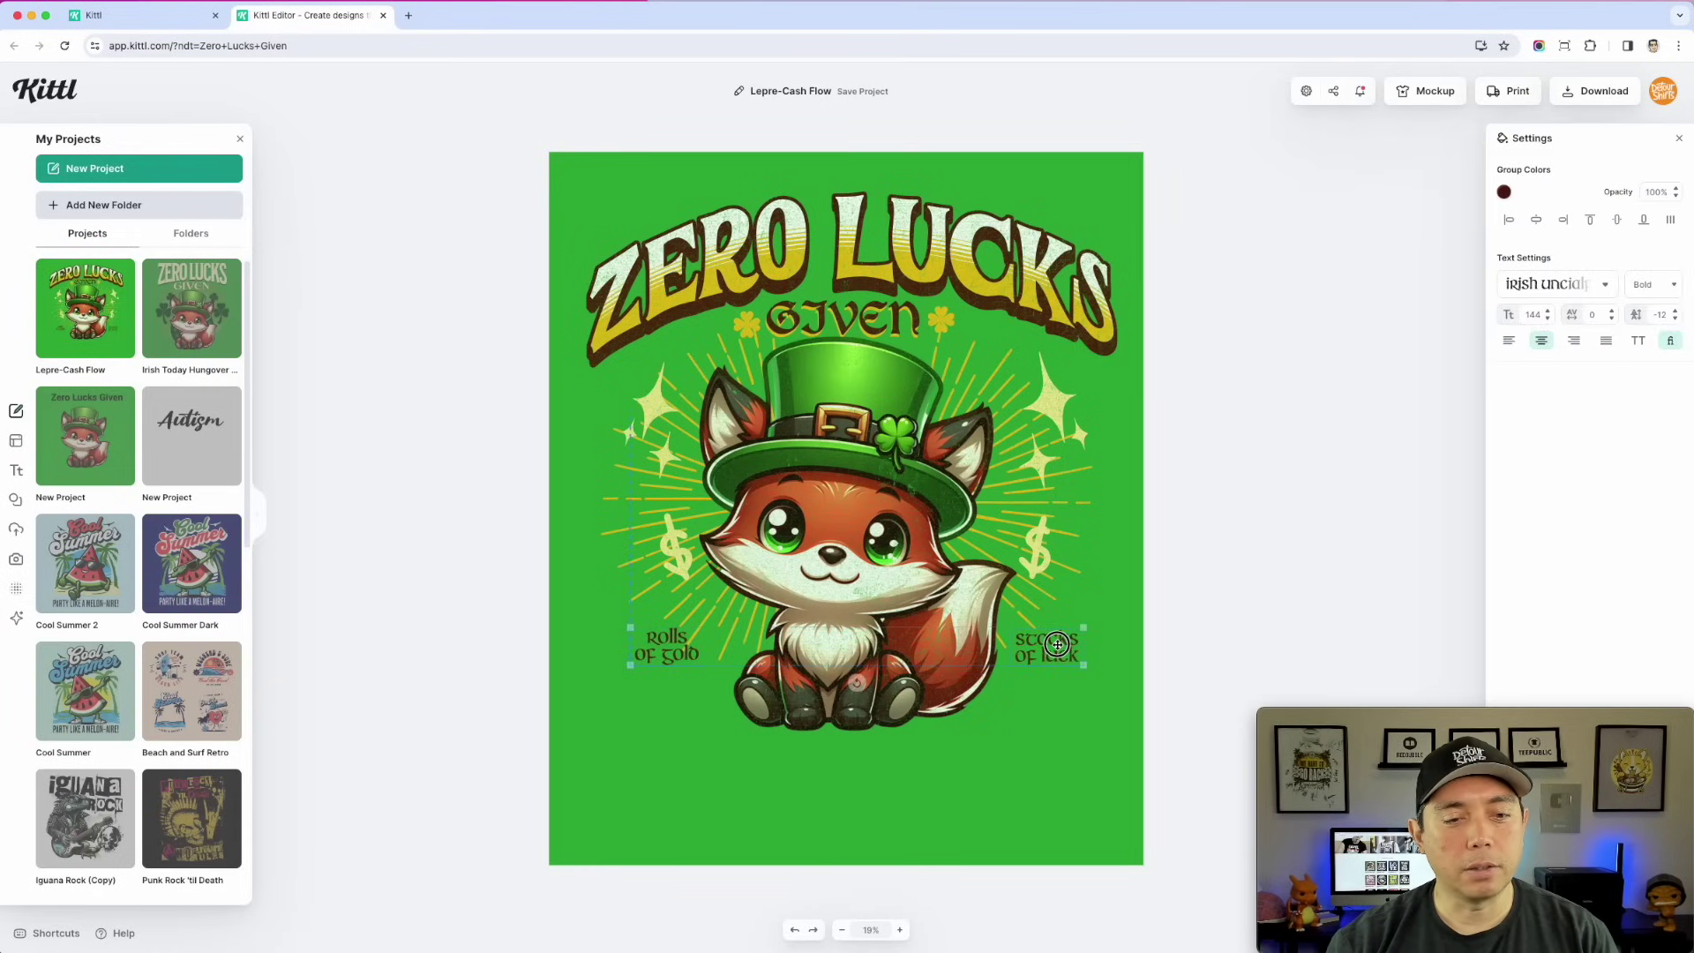
{"action": "left_click", "coordinate": [1080, 658]}
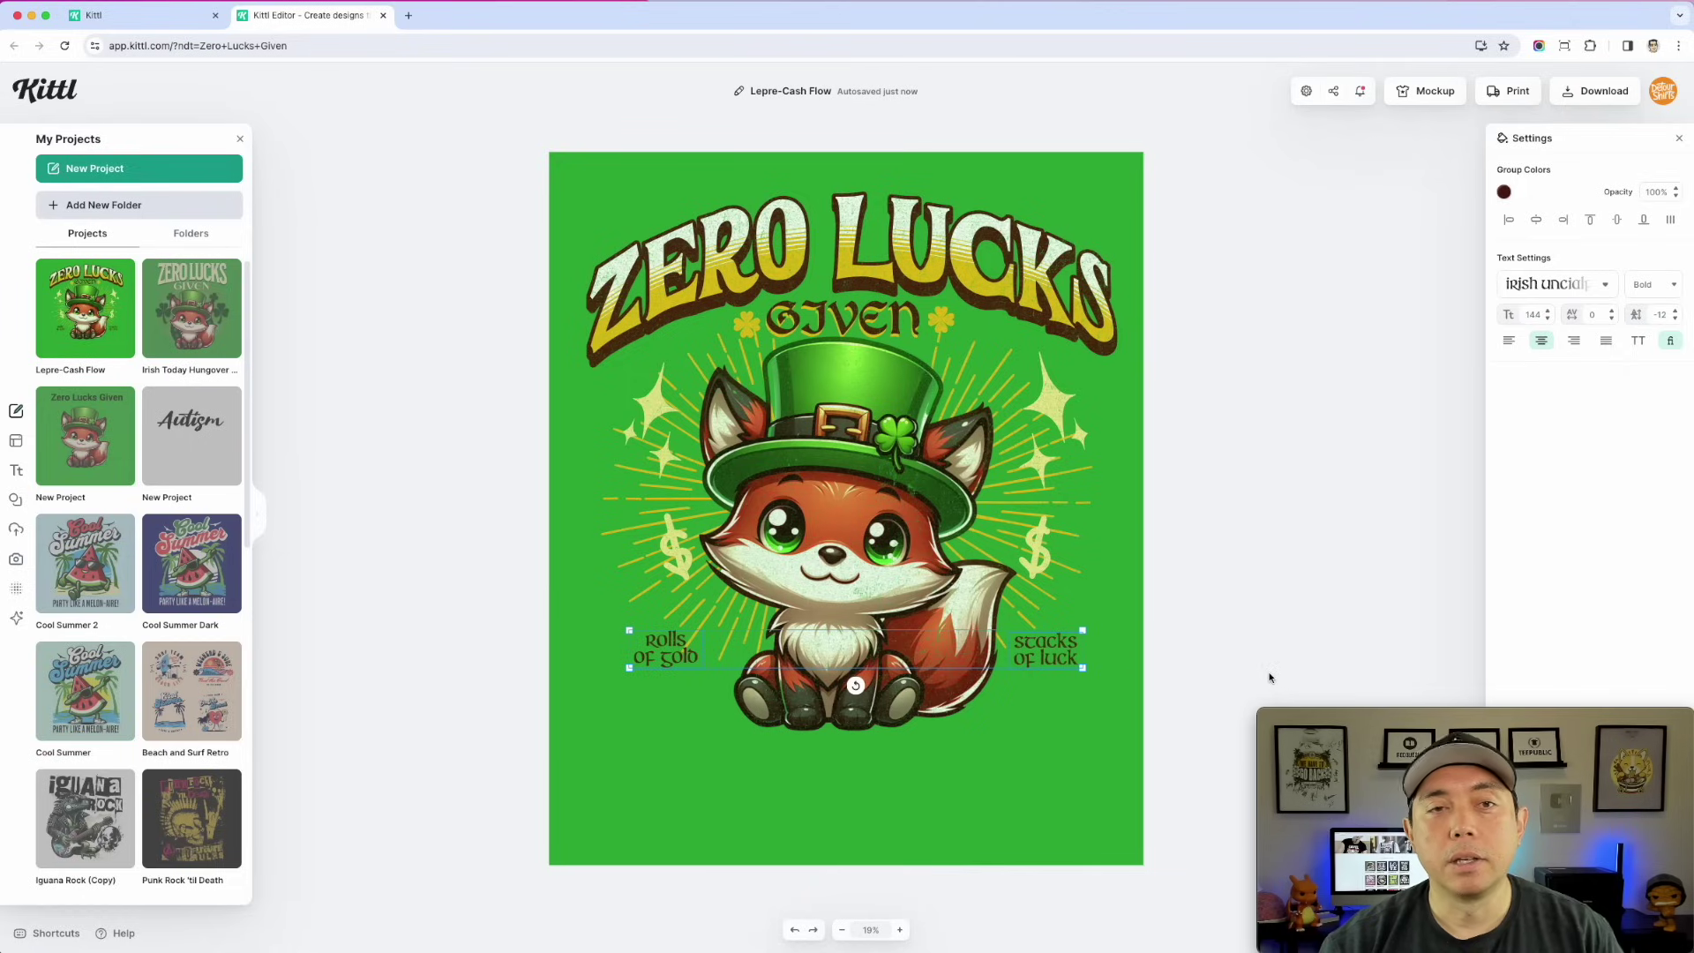
{"action": "key", "text": "Up"}
{"action": "key", "text": "Up"}
{"action": "key", "text": "Up"}
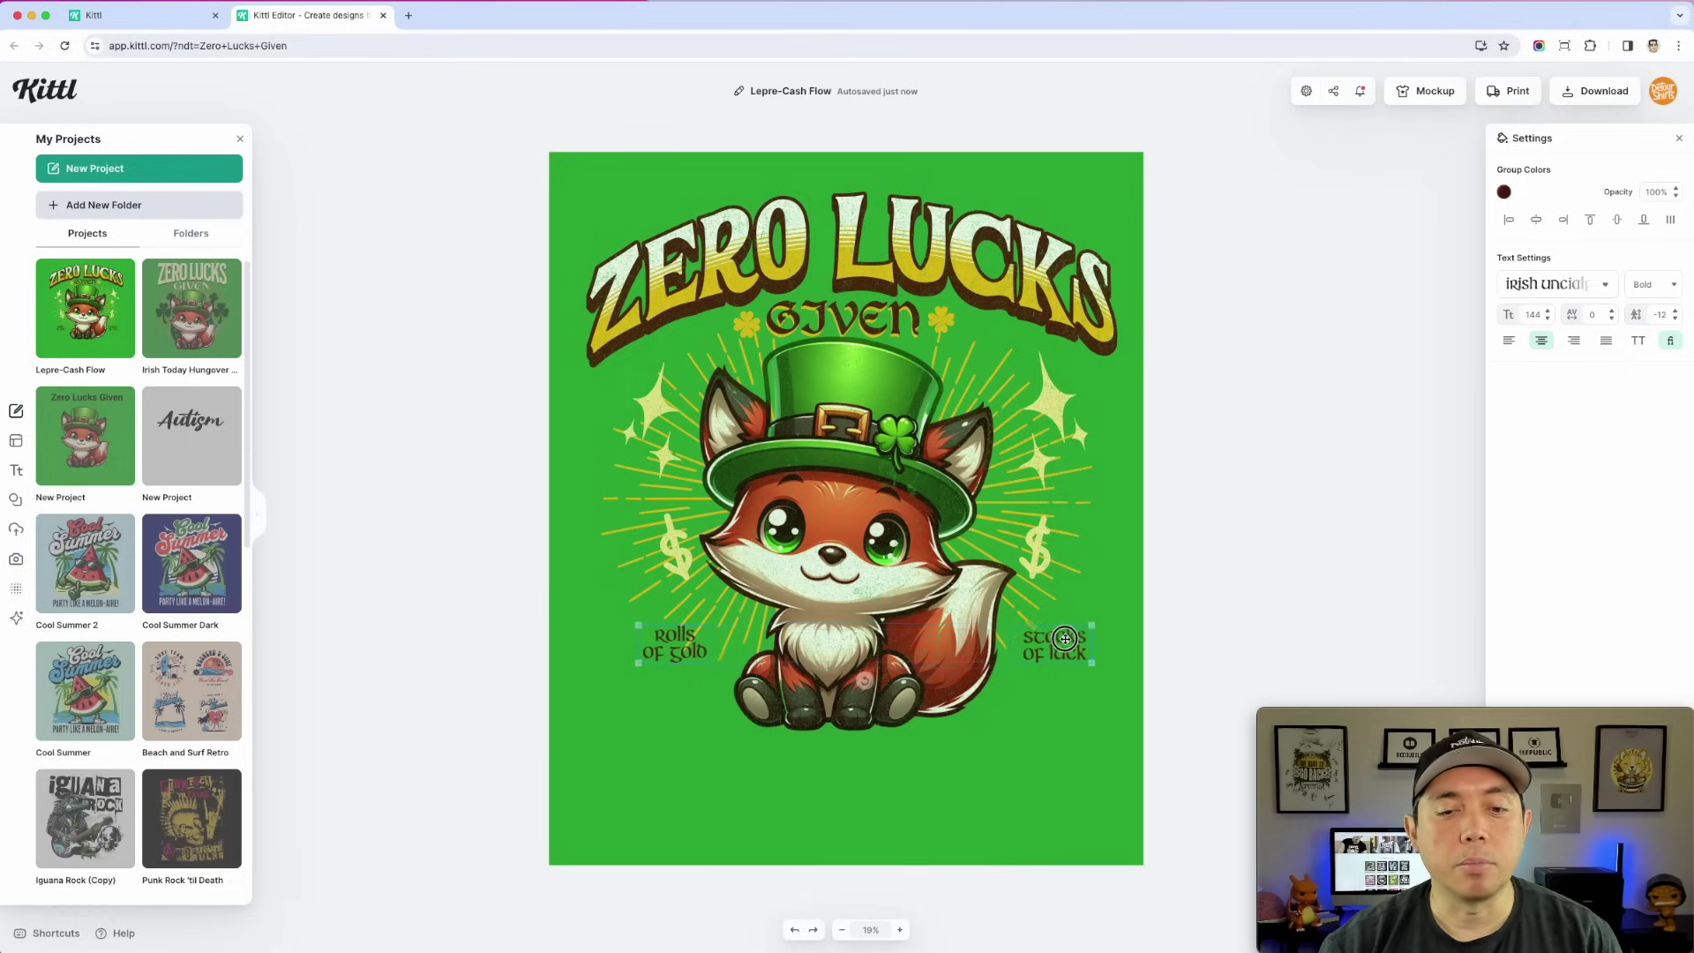
{"action": "key", "text": "Right"}
{"action": "key", "text": "Right"}
{"action": "key", "text": "Right"}
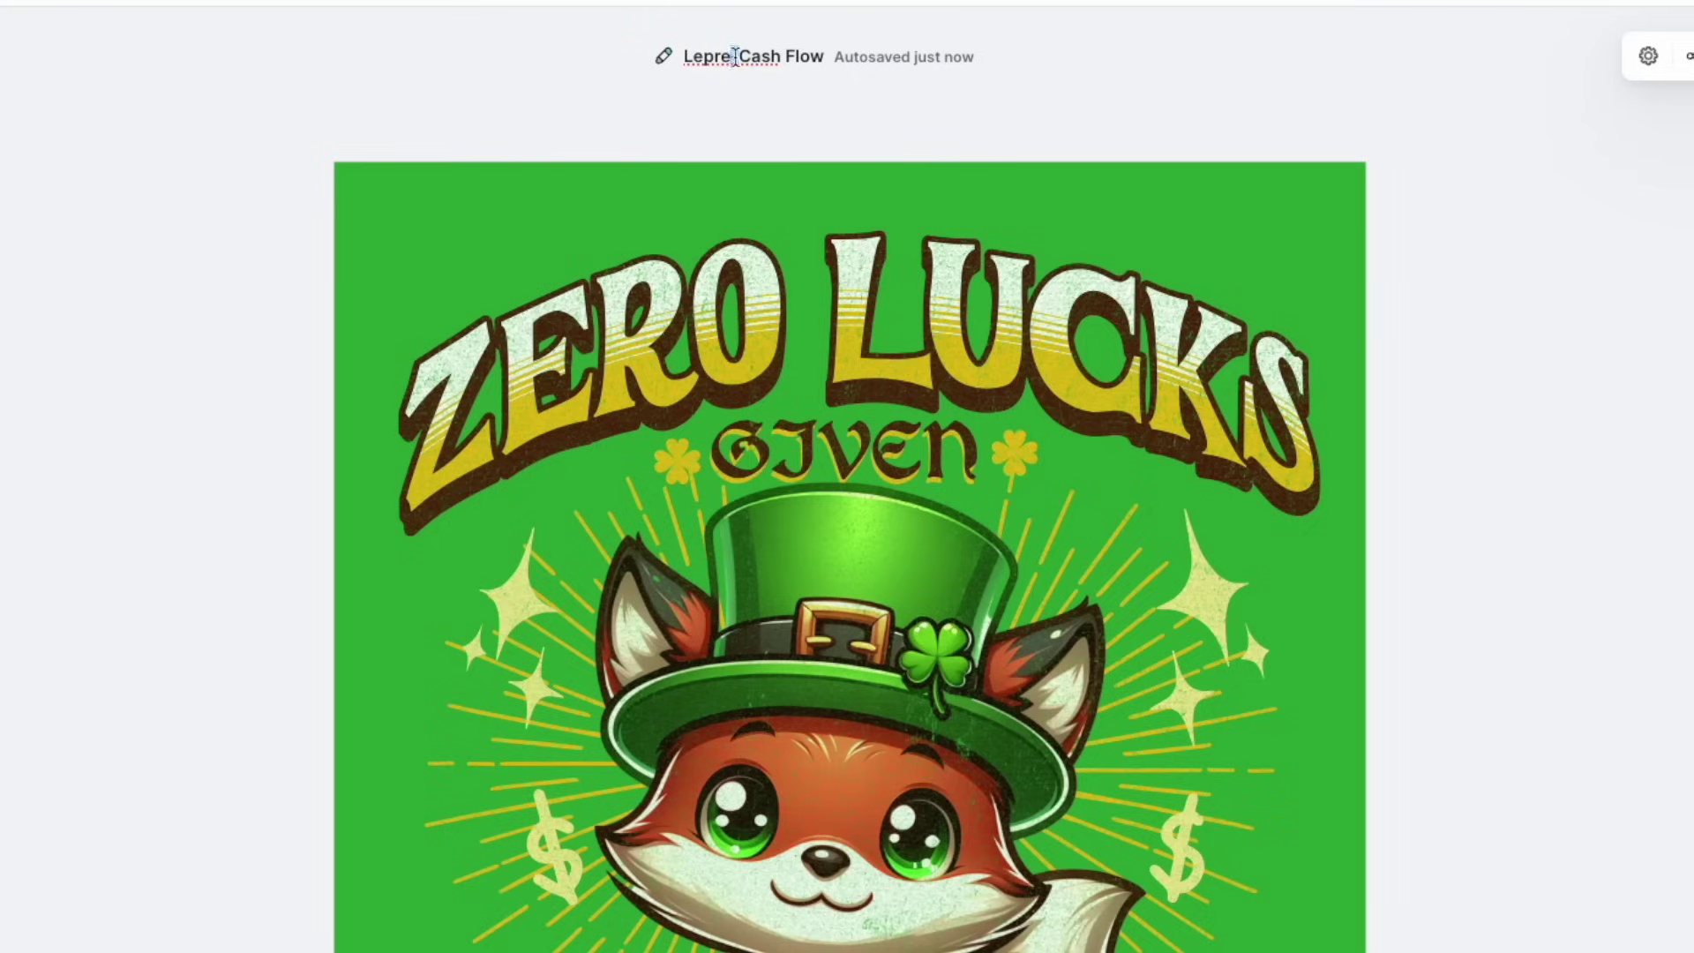
{"action": "type", "text": "-"}
- Select the whole Lepre-Cash Flow project title to rename it ZERO LUCKS GIVEN
{"action": "triple_click", "coordinate": [756, 55]}
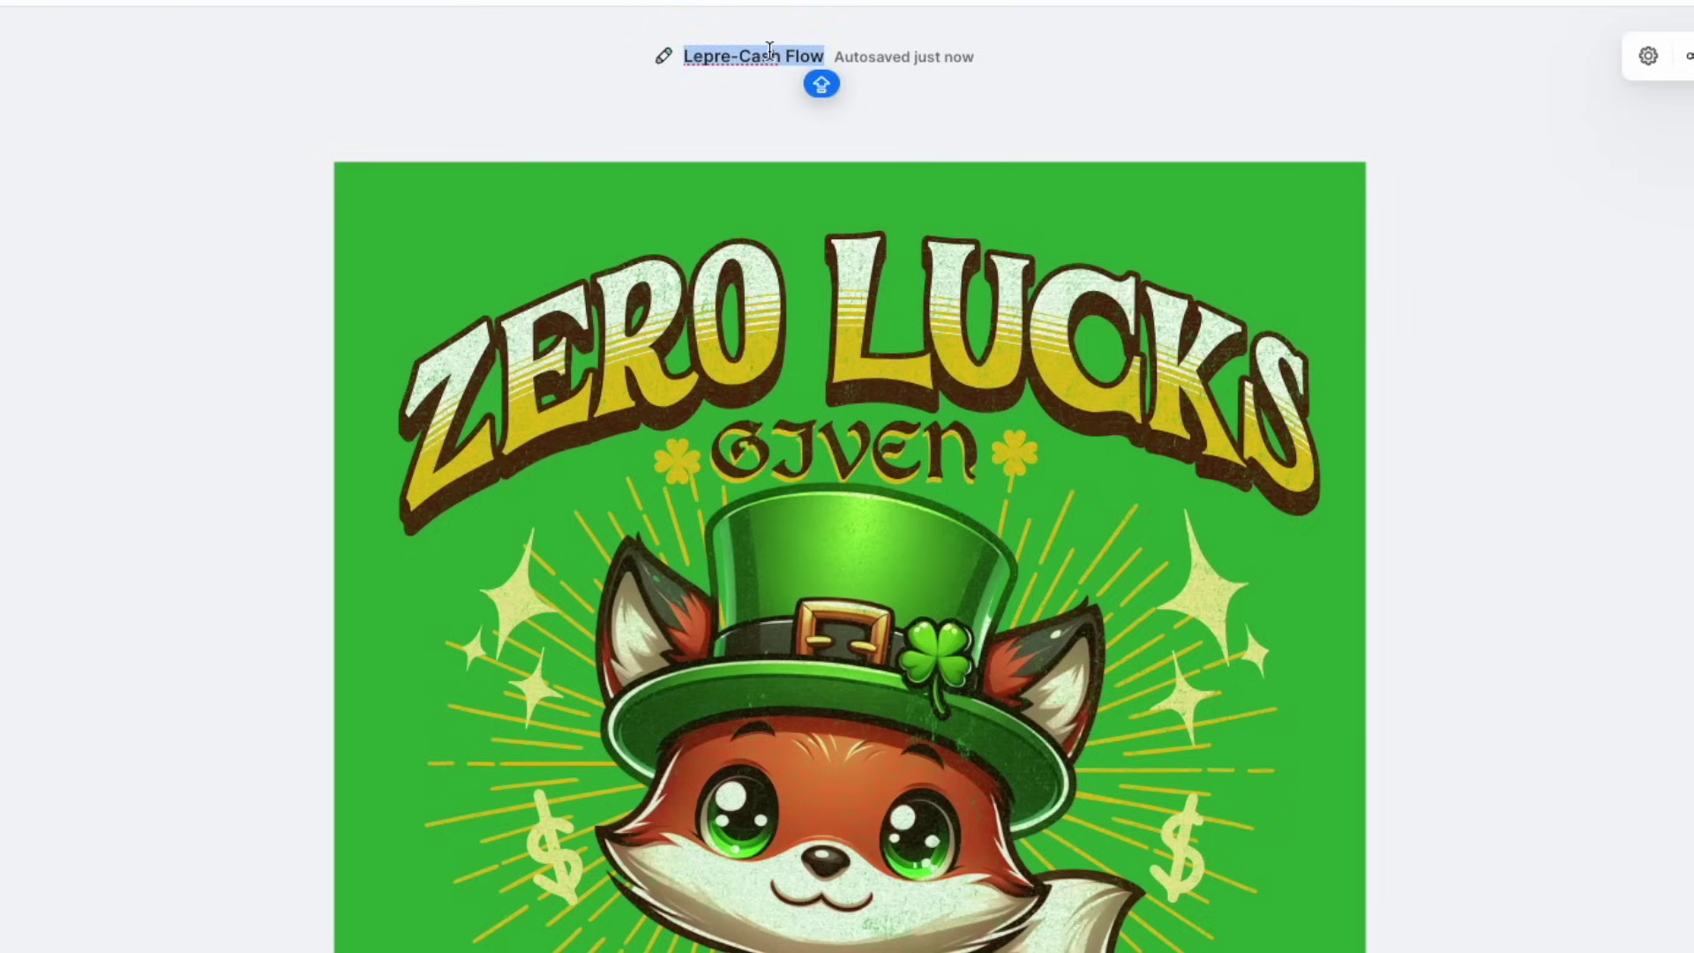
{"action": "type", "text": "ZERO LU"}
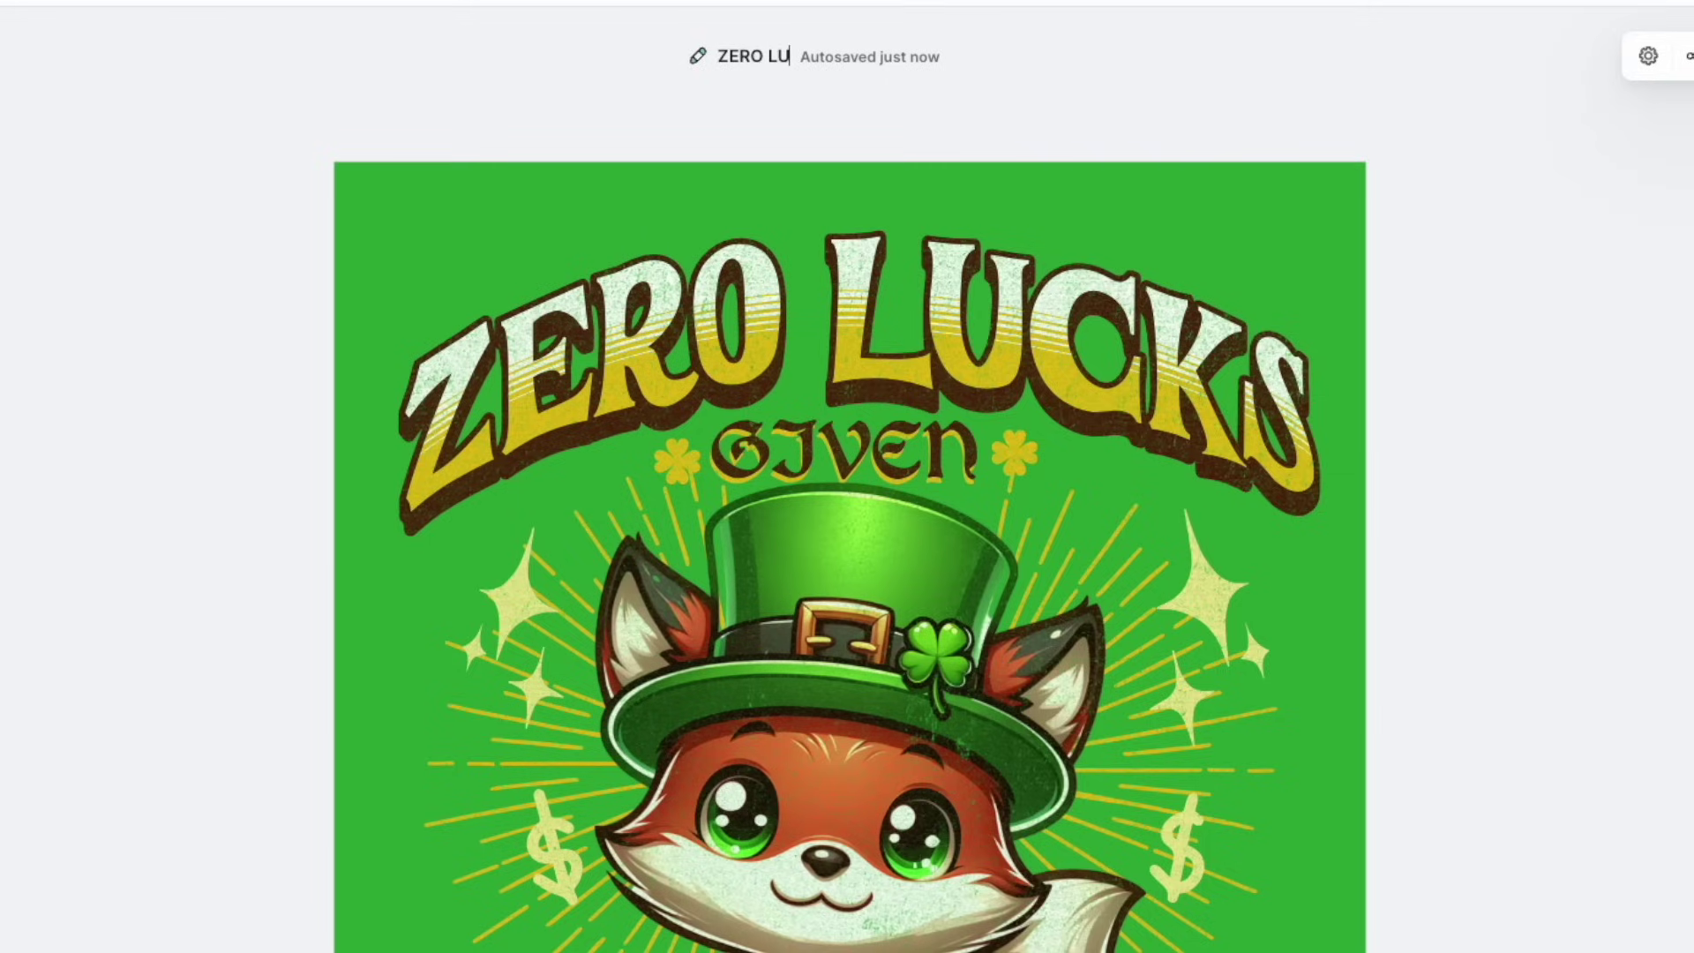
{"action": "type", "text": "CKS GIV"}
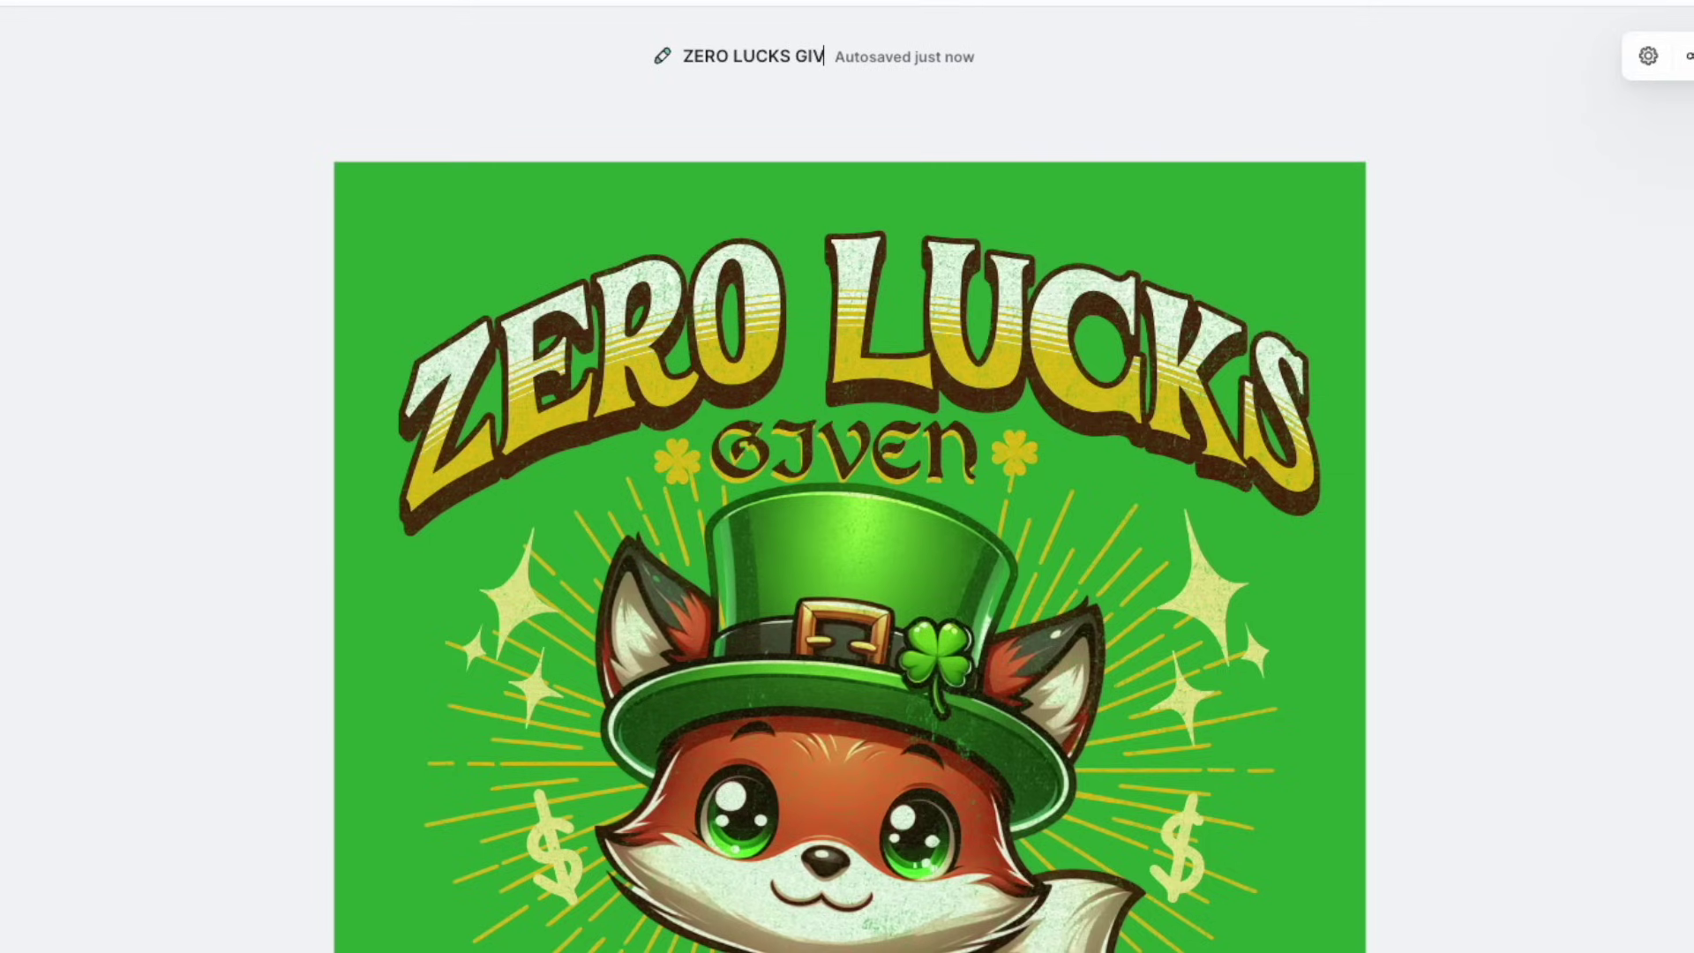
{"action": "type", "text": "EN"}
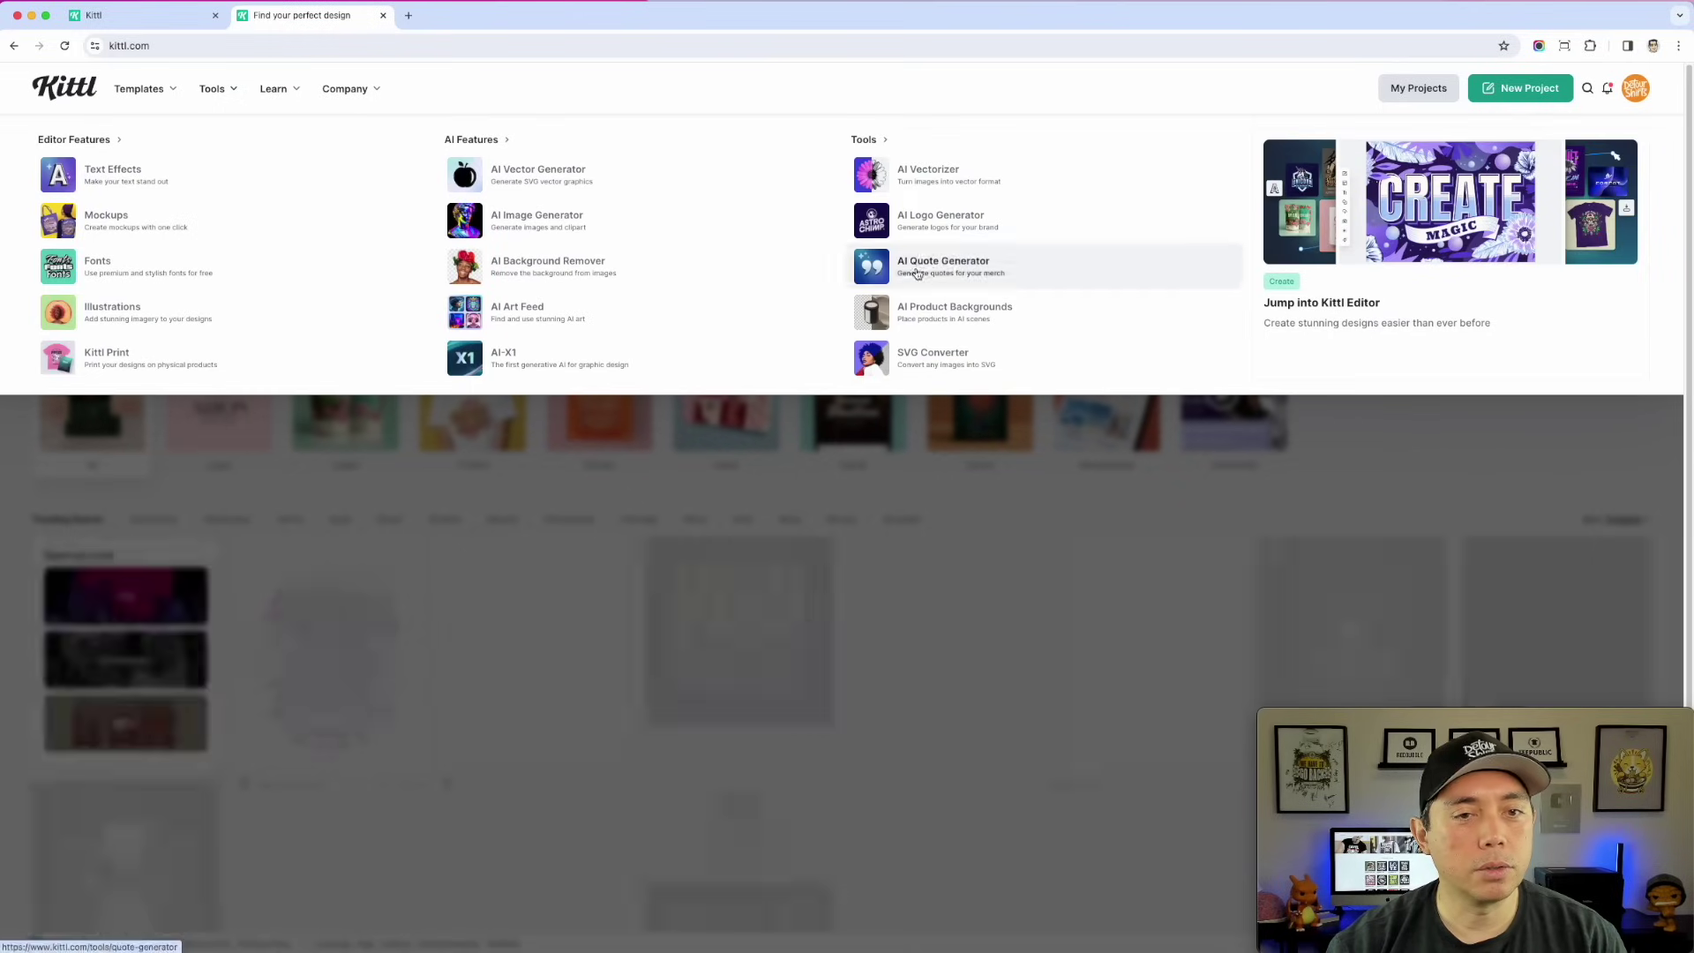
- Generate funny 2-4 word quotes in the AI Quote Generator for the custom niche FOX
{"action": "left_click", "coordinate": [914, 263]}
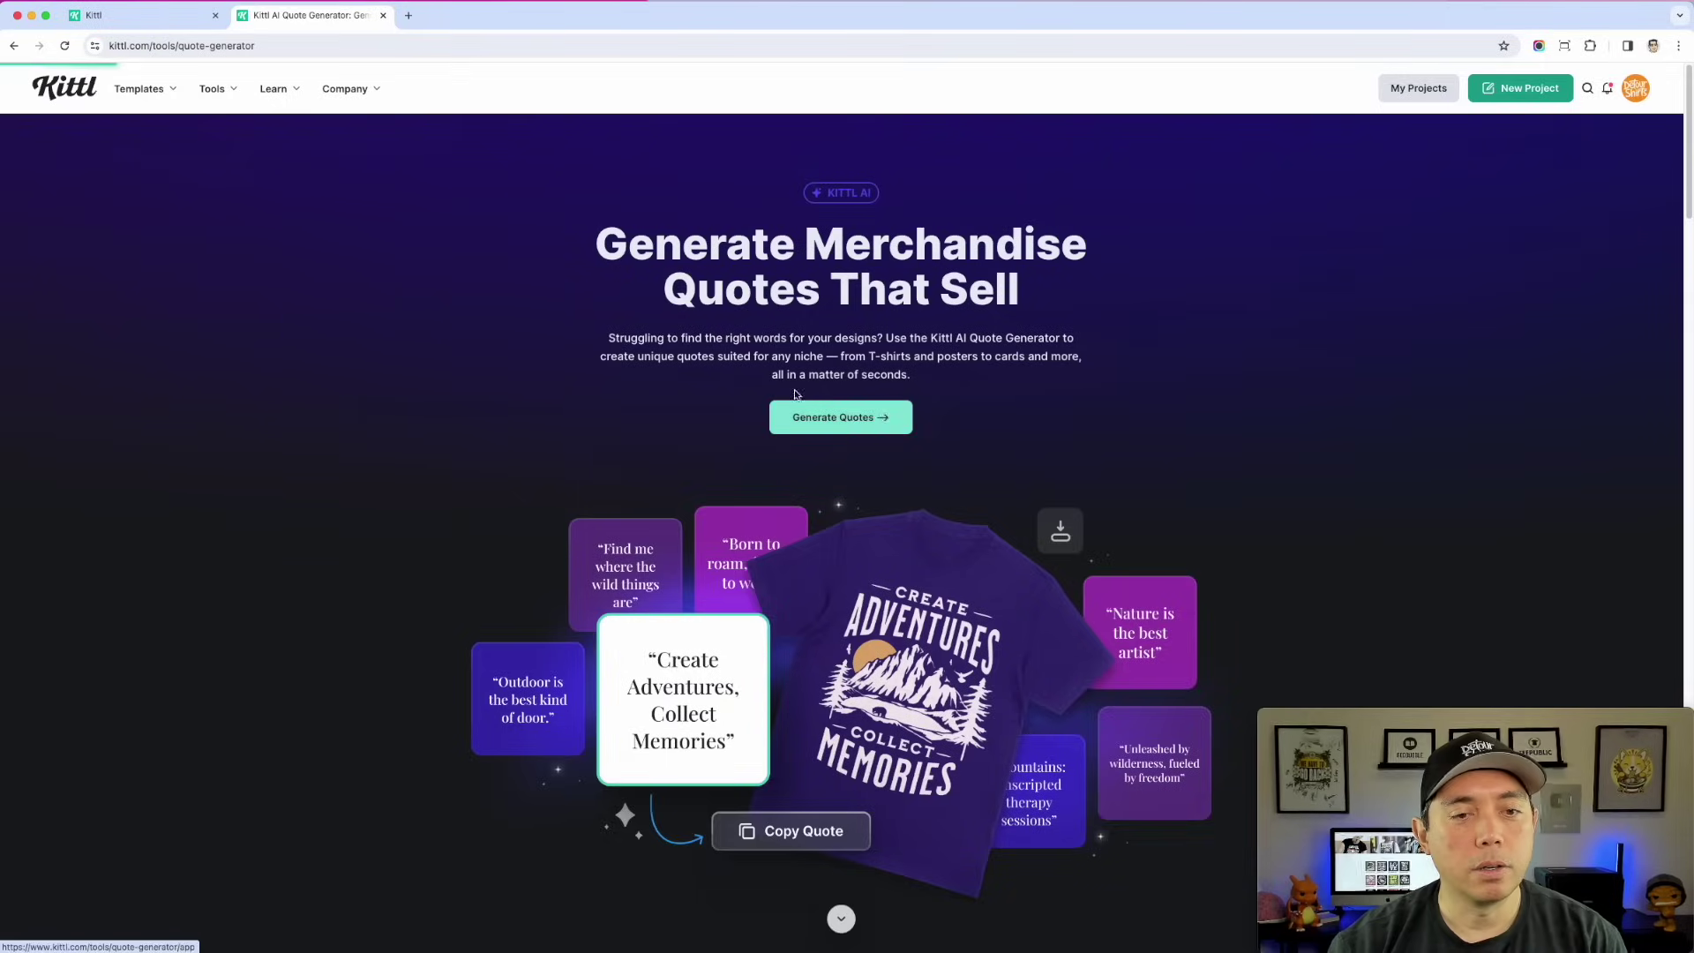
{"action": "left_click", "coordinate": [840, 417]}
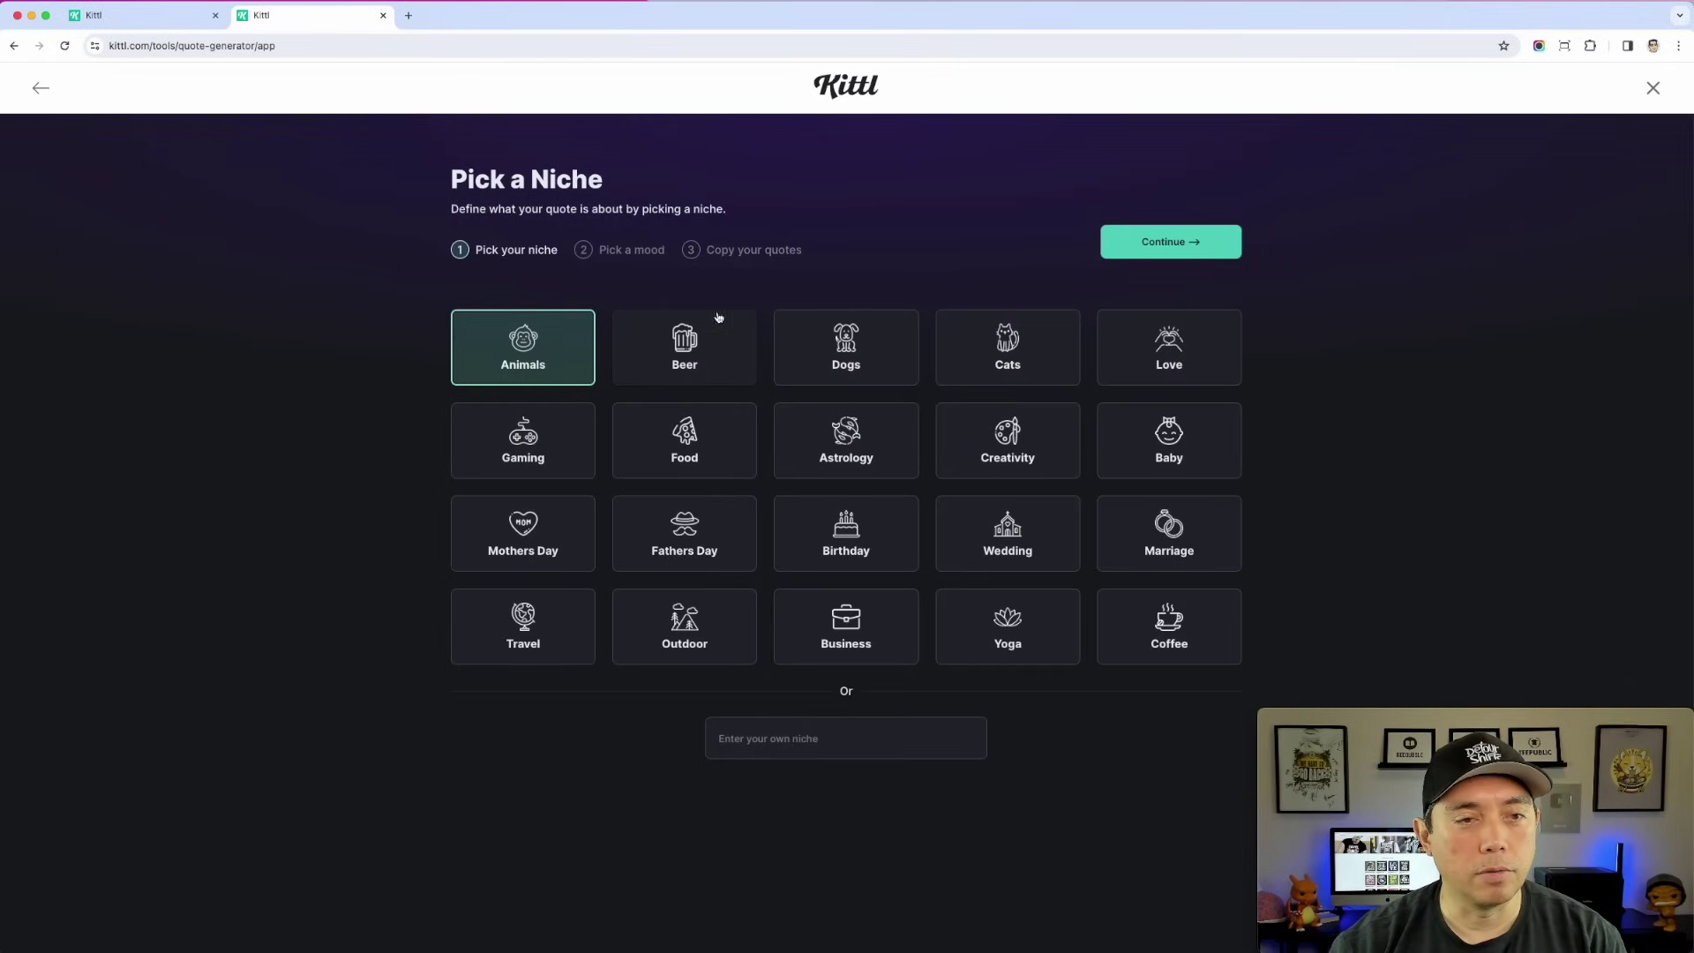
{"action": "left_click", "coordinate": [778, 739]}
{"action": "type", "text": "F"}
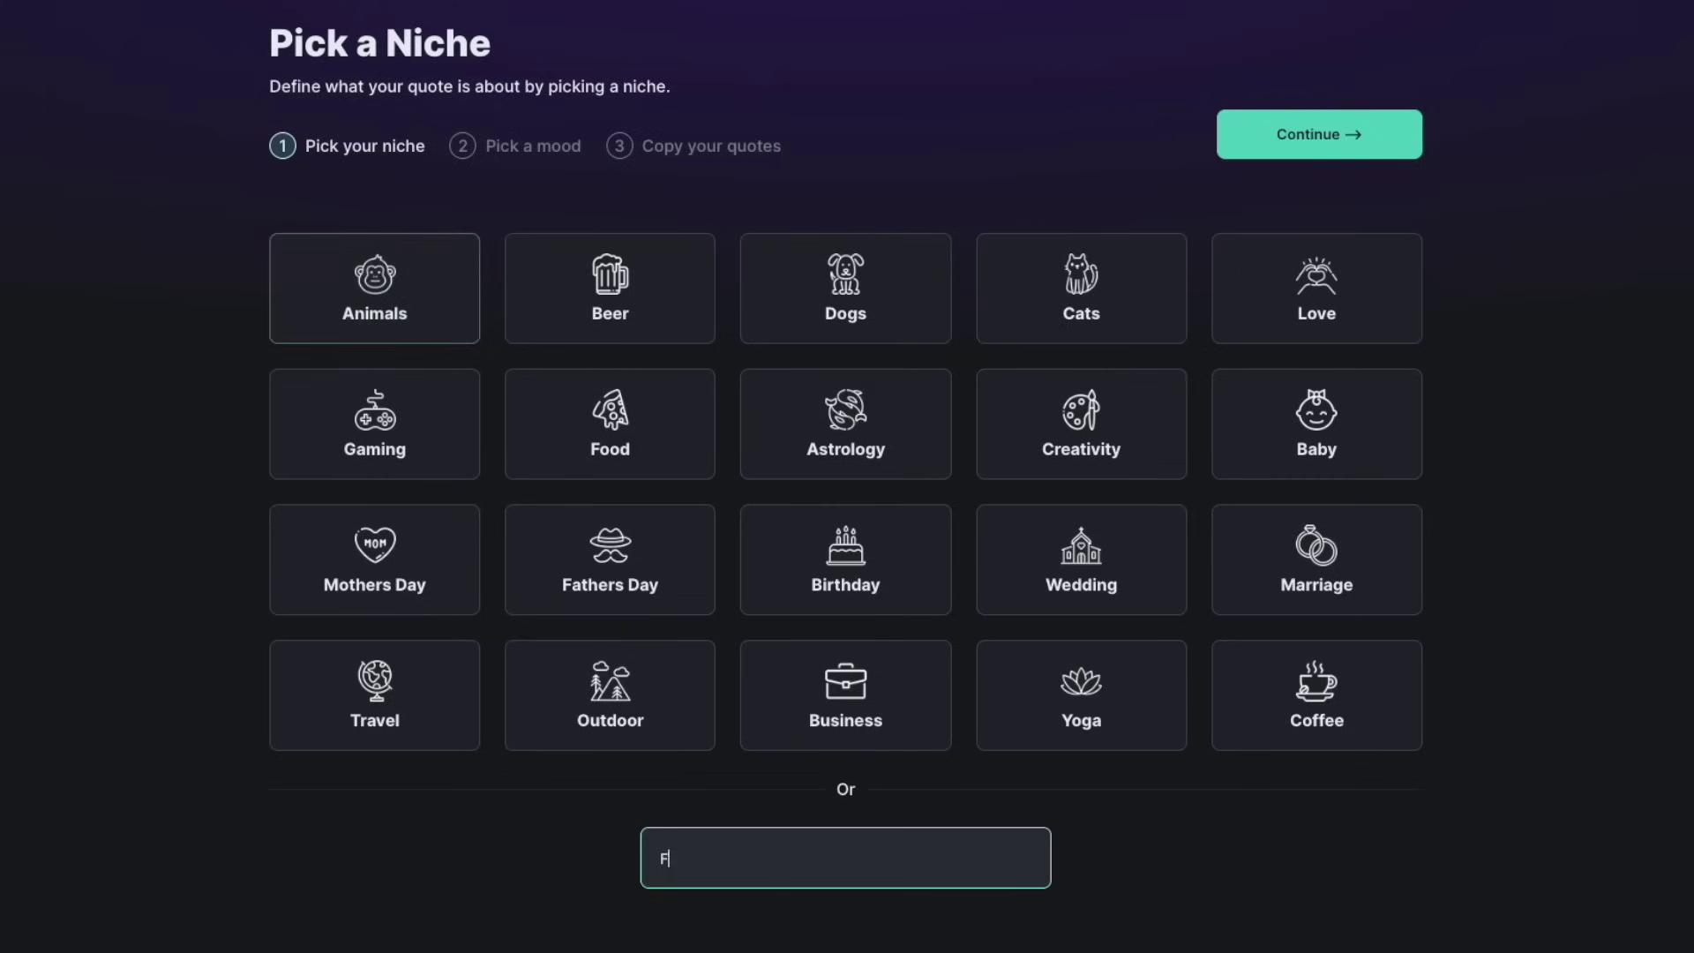
{"action": "type", "text": "OX"}
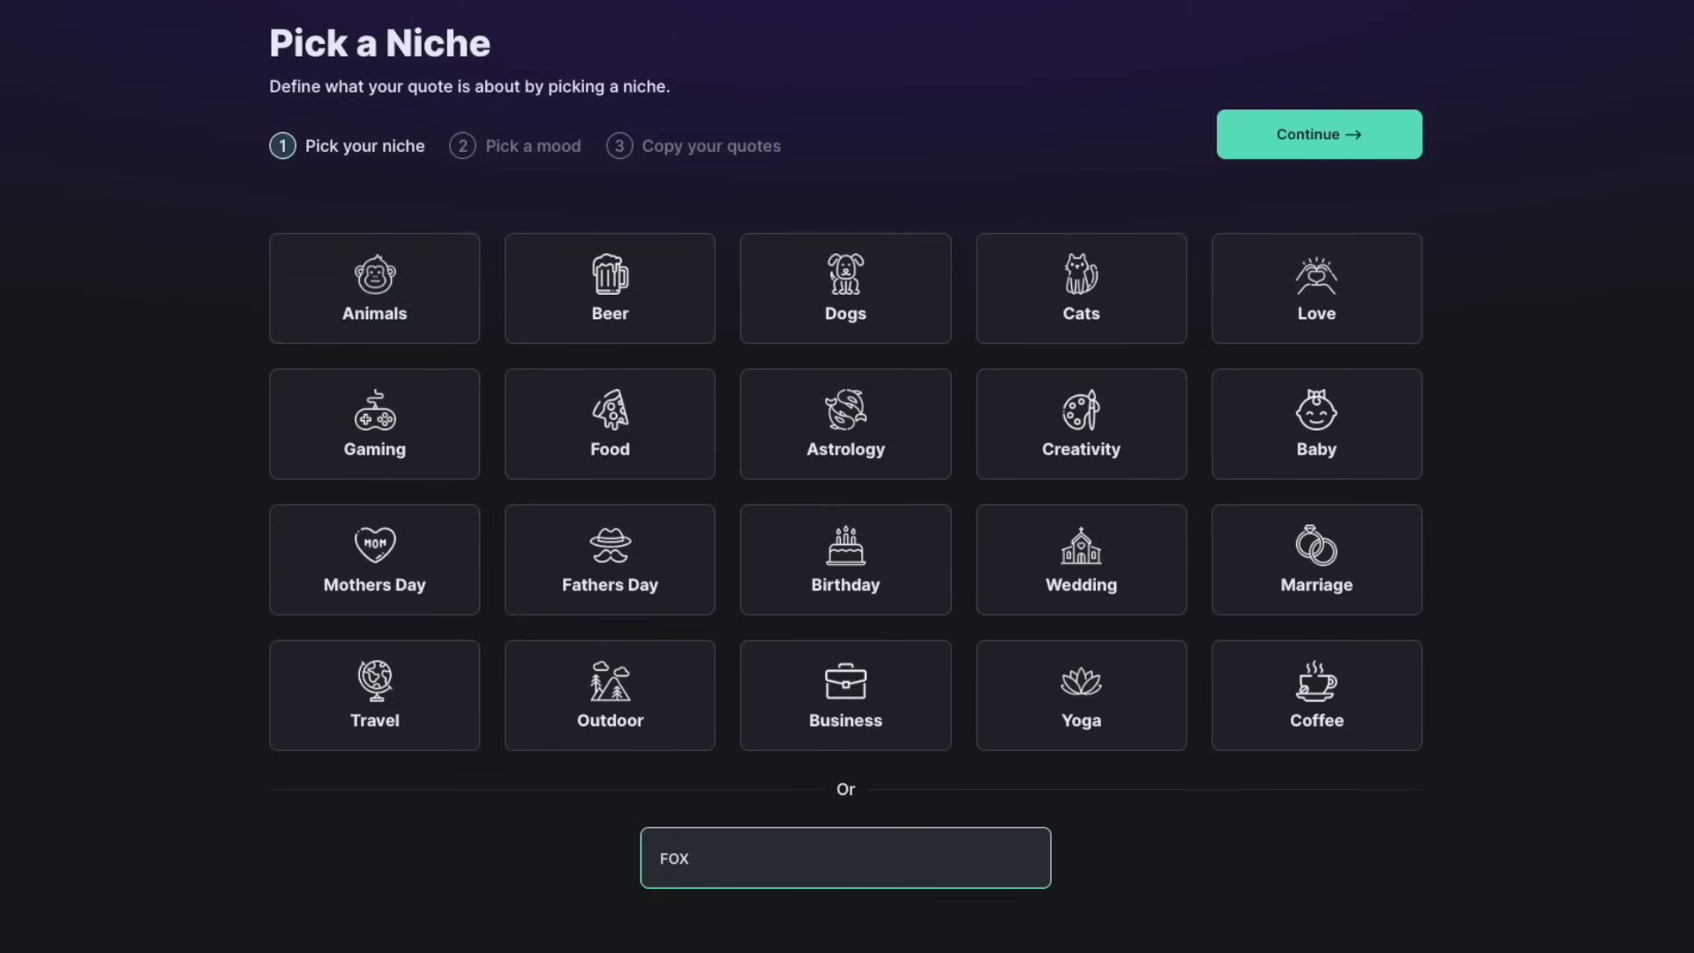
{"action": "left_click", "coordinate": [1351, 135]}
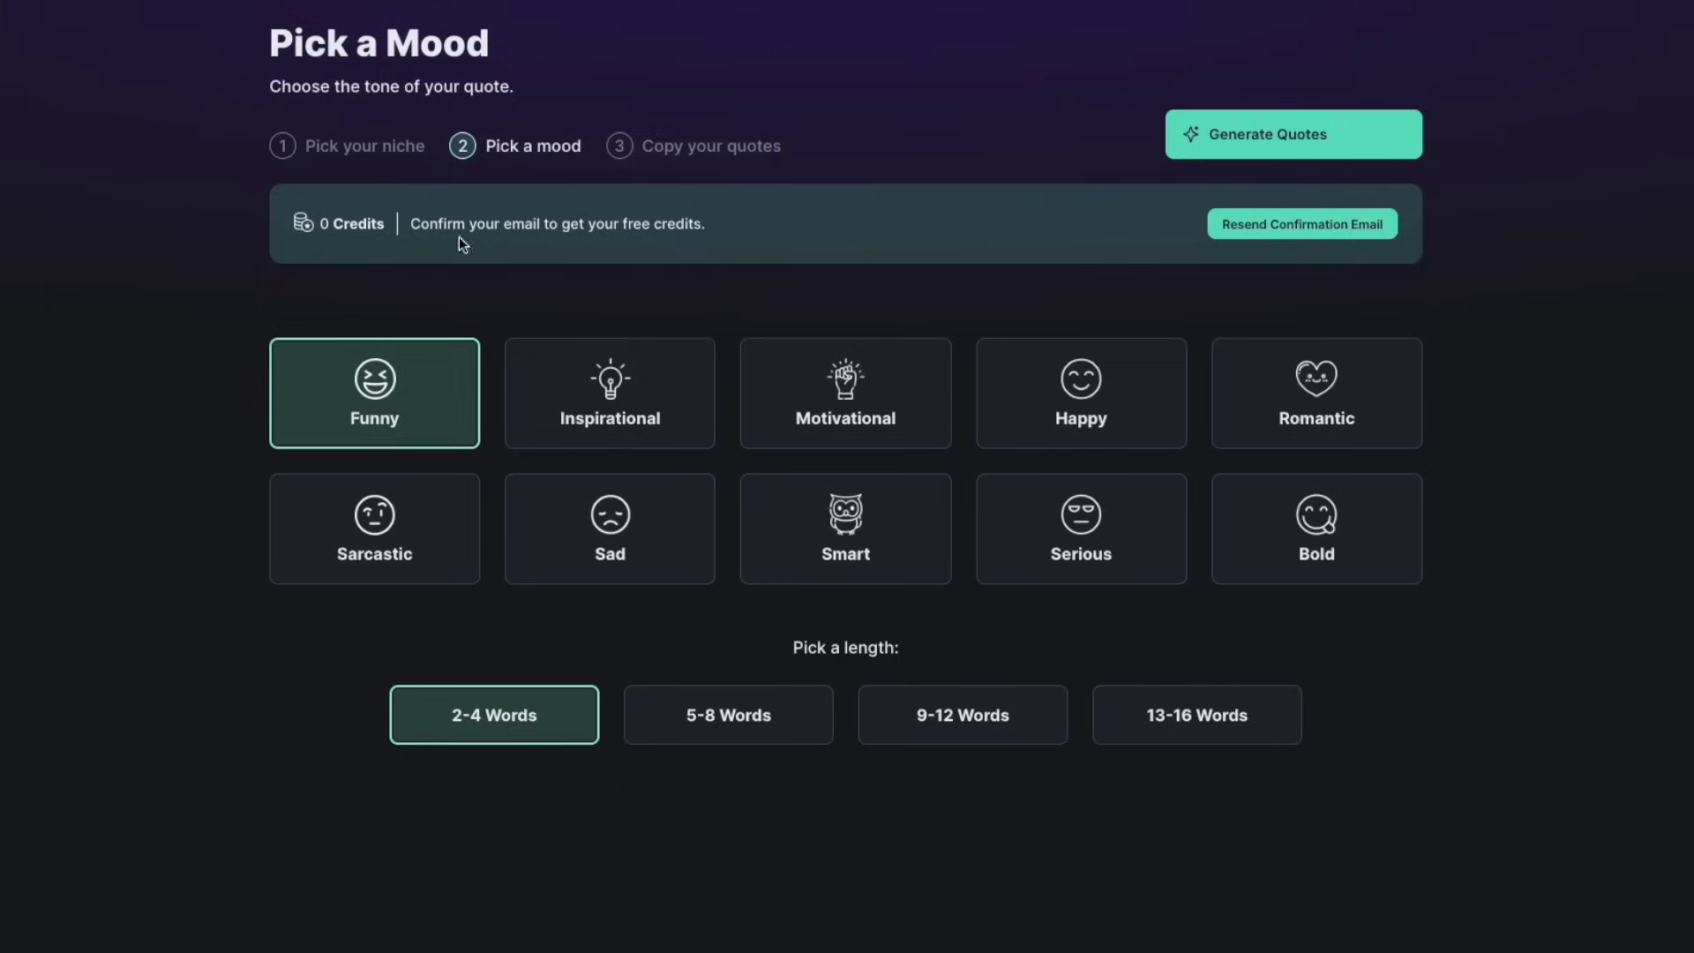
{"action": "left_click", "coordinate": [1268, 136]}
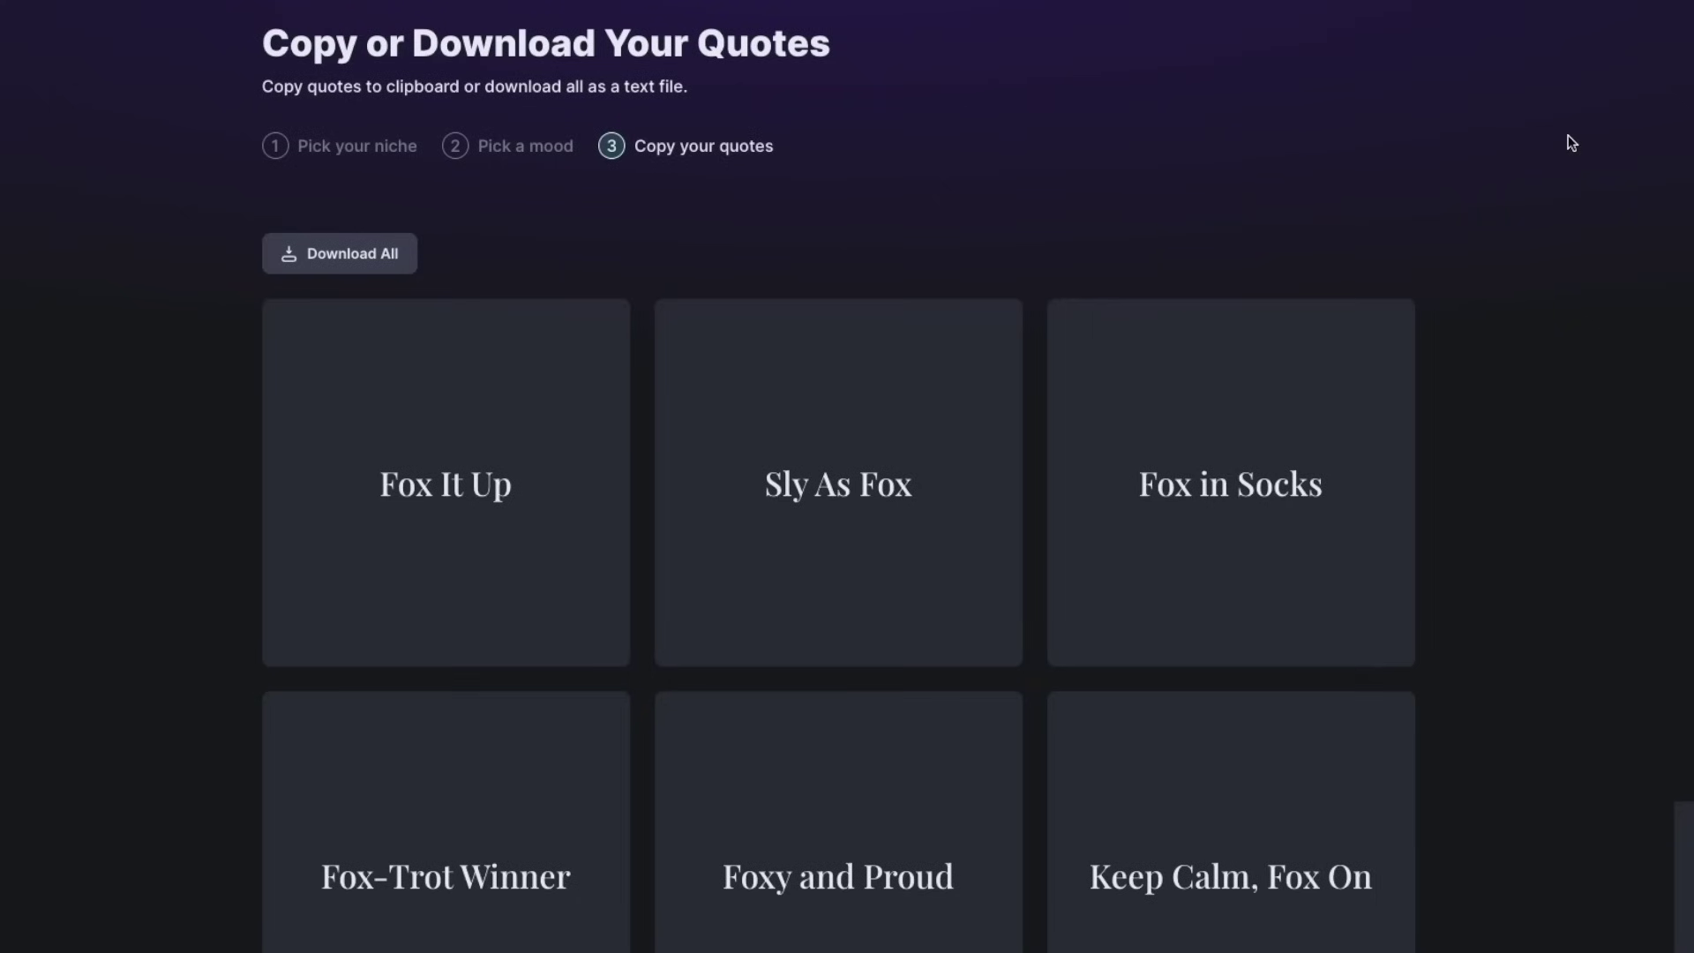
{"action": "mouse_move", "coordinate": [446, 482]}
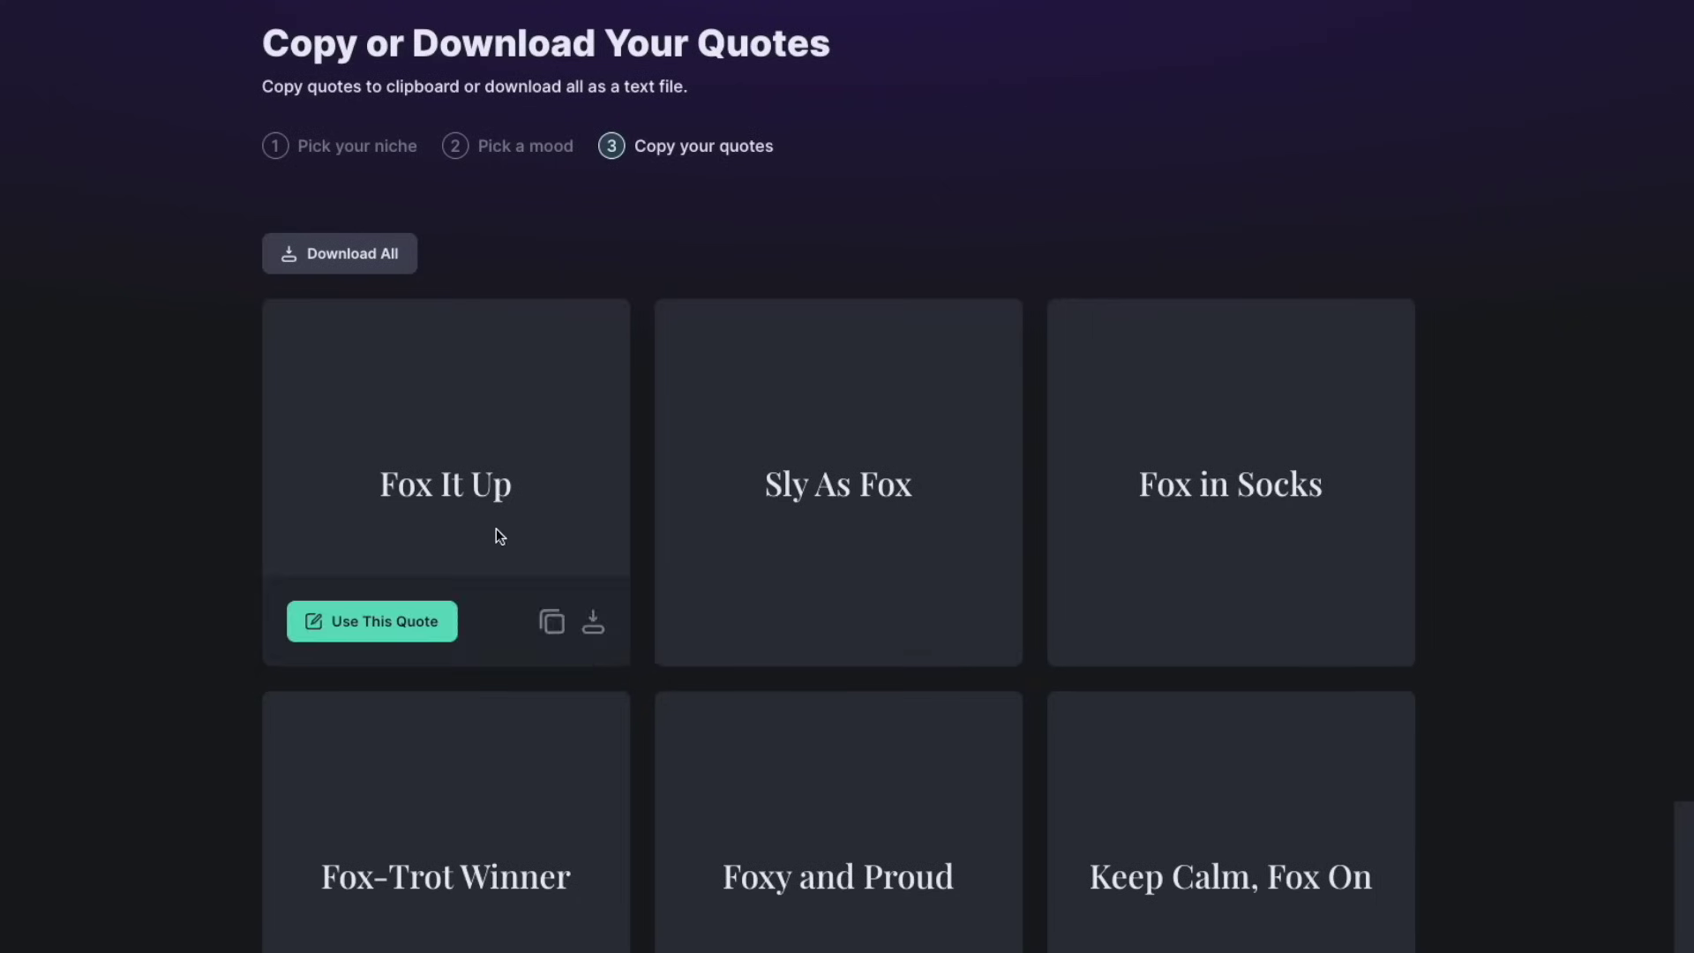
{"action": "scroll", "coordinate": [853, 522], "scroll_direction": "down", "scroll_amount": 1}
{"action": "scroll", "coordinate": [1074, 617], "scroll_direction": "down", "scroll_amount": 1}
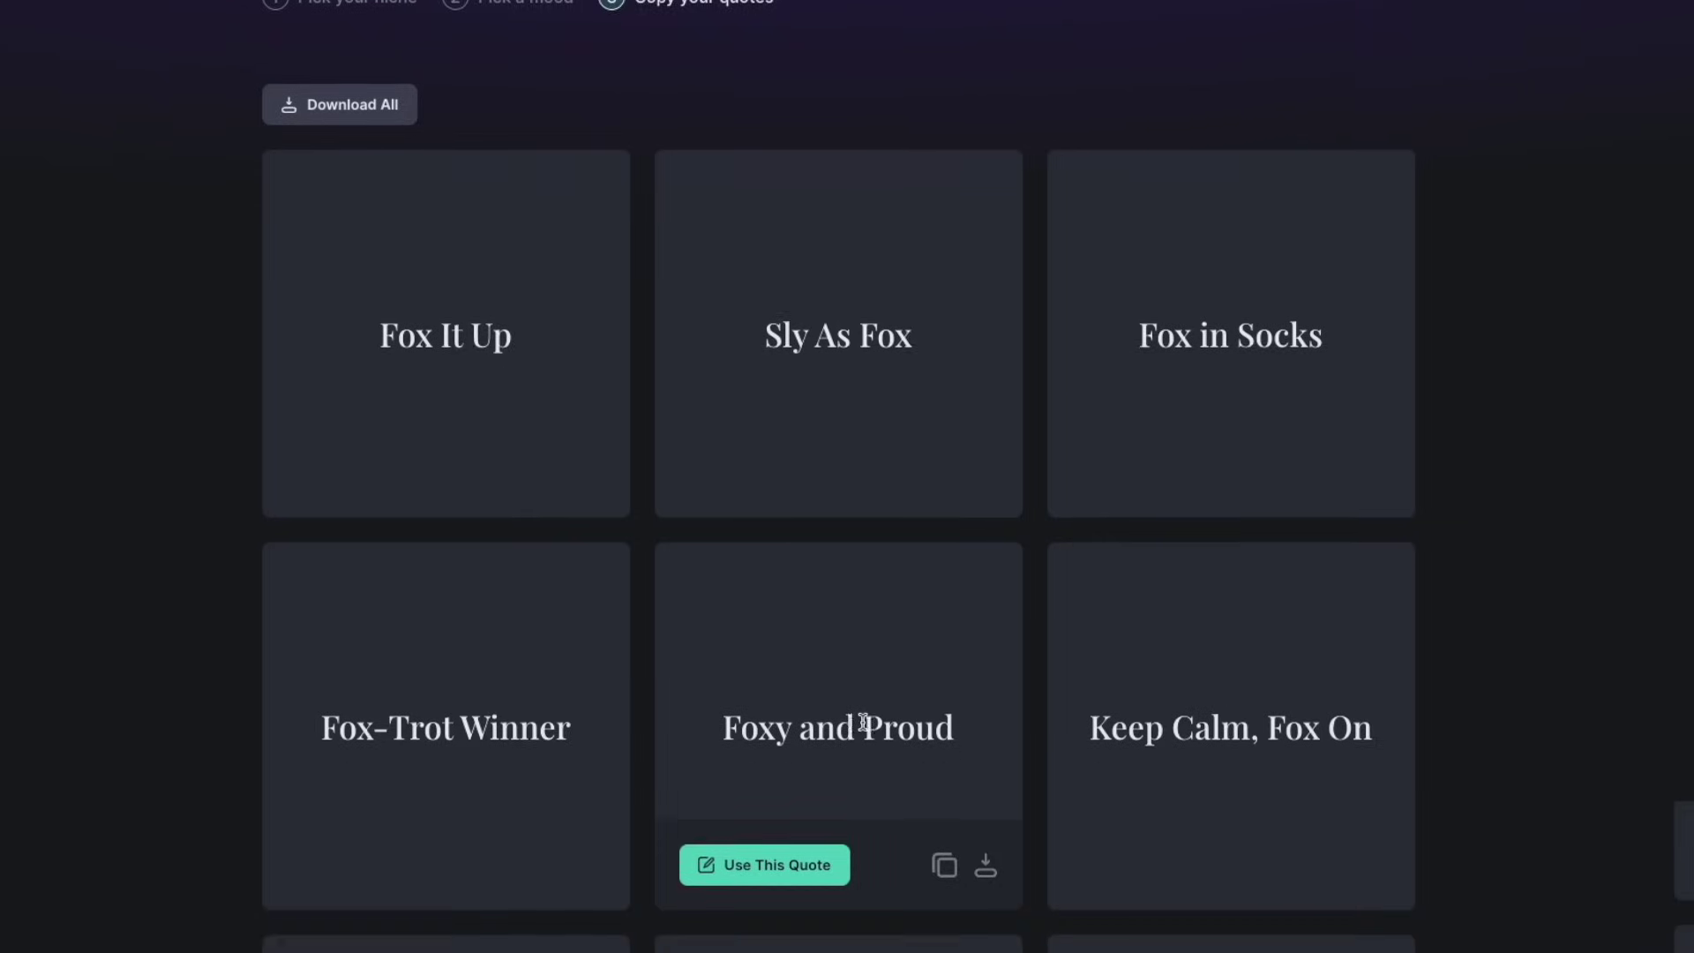
{"action": "scroll", "coordinate": [860, 663], "scroll_direction": "down", "scroll_amount": 1}
{"action": "scroll", "coordinate": [857, 632], "scroll_direction": "down", "scroll_amount": 1}
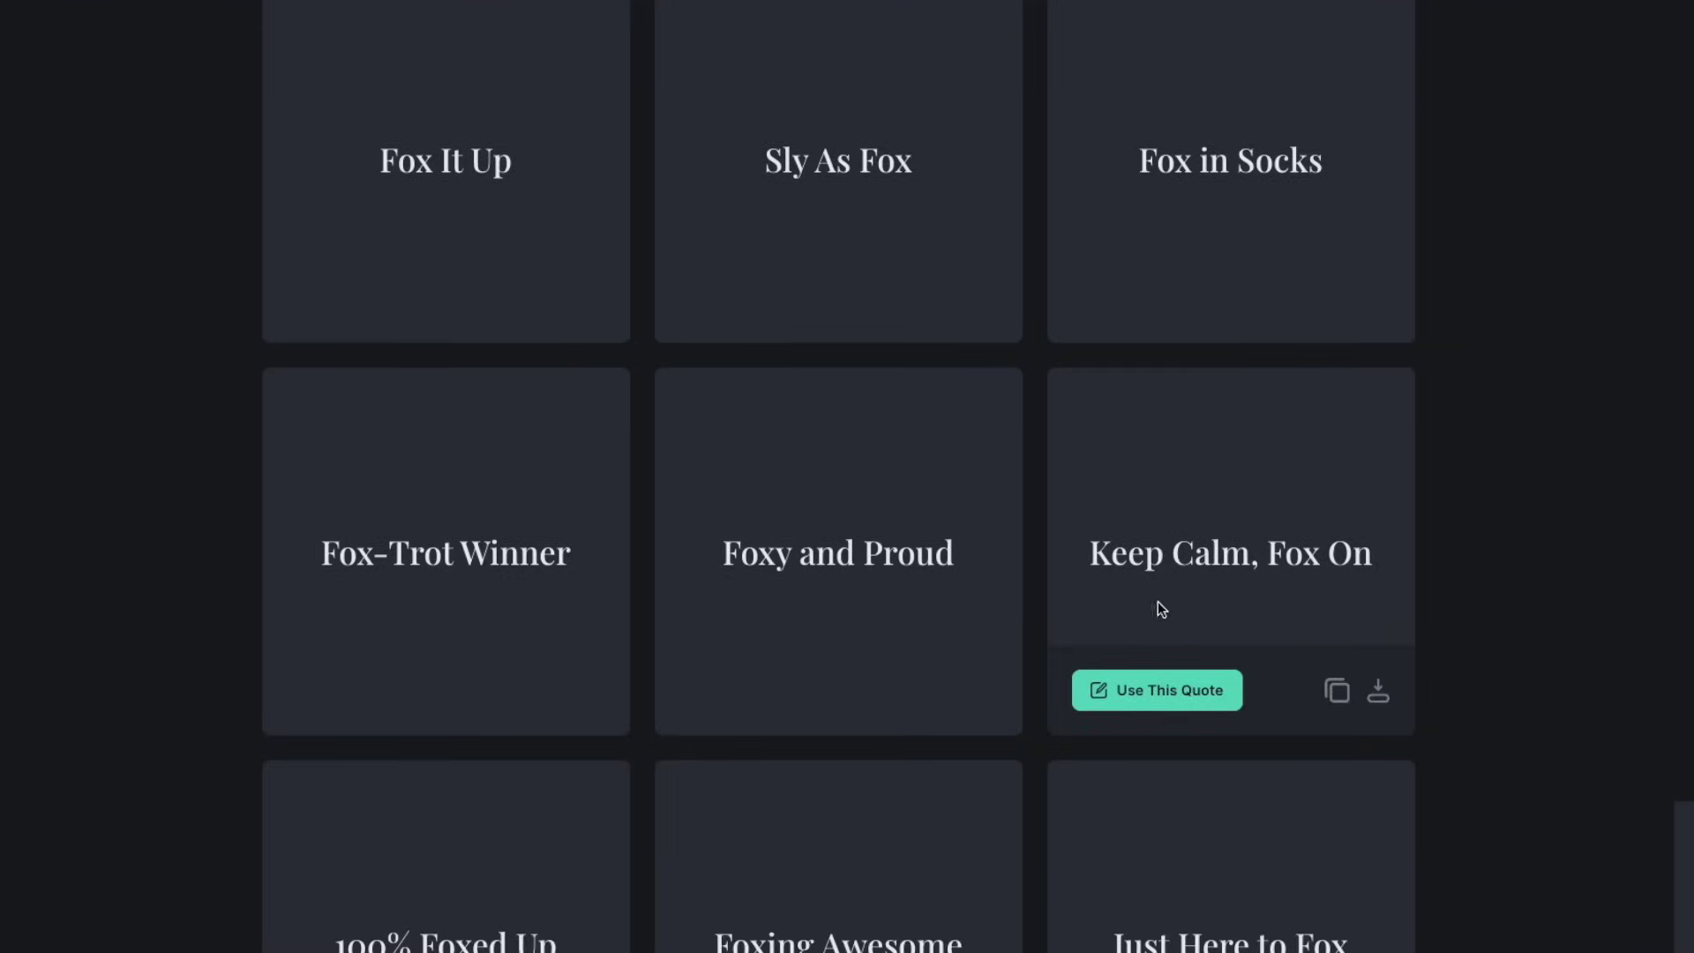
{"action": "scroll", "coordinate": [1165, 604], "scroll_direction": "down", "scroll_amount": 1}
{"action": "scroll", "coordinate": [740, 712], "scroll_direction": "down", "scroll_amount": 1}
{"action": "scroll", "coordinate": [503, 745], "scroll_direction": "down", "scroll_amount": 1}
{"action": "mouse_move", "coordinate": [838, 663]}
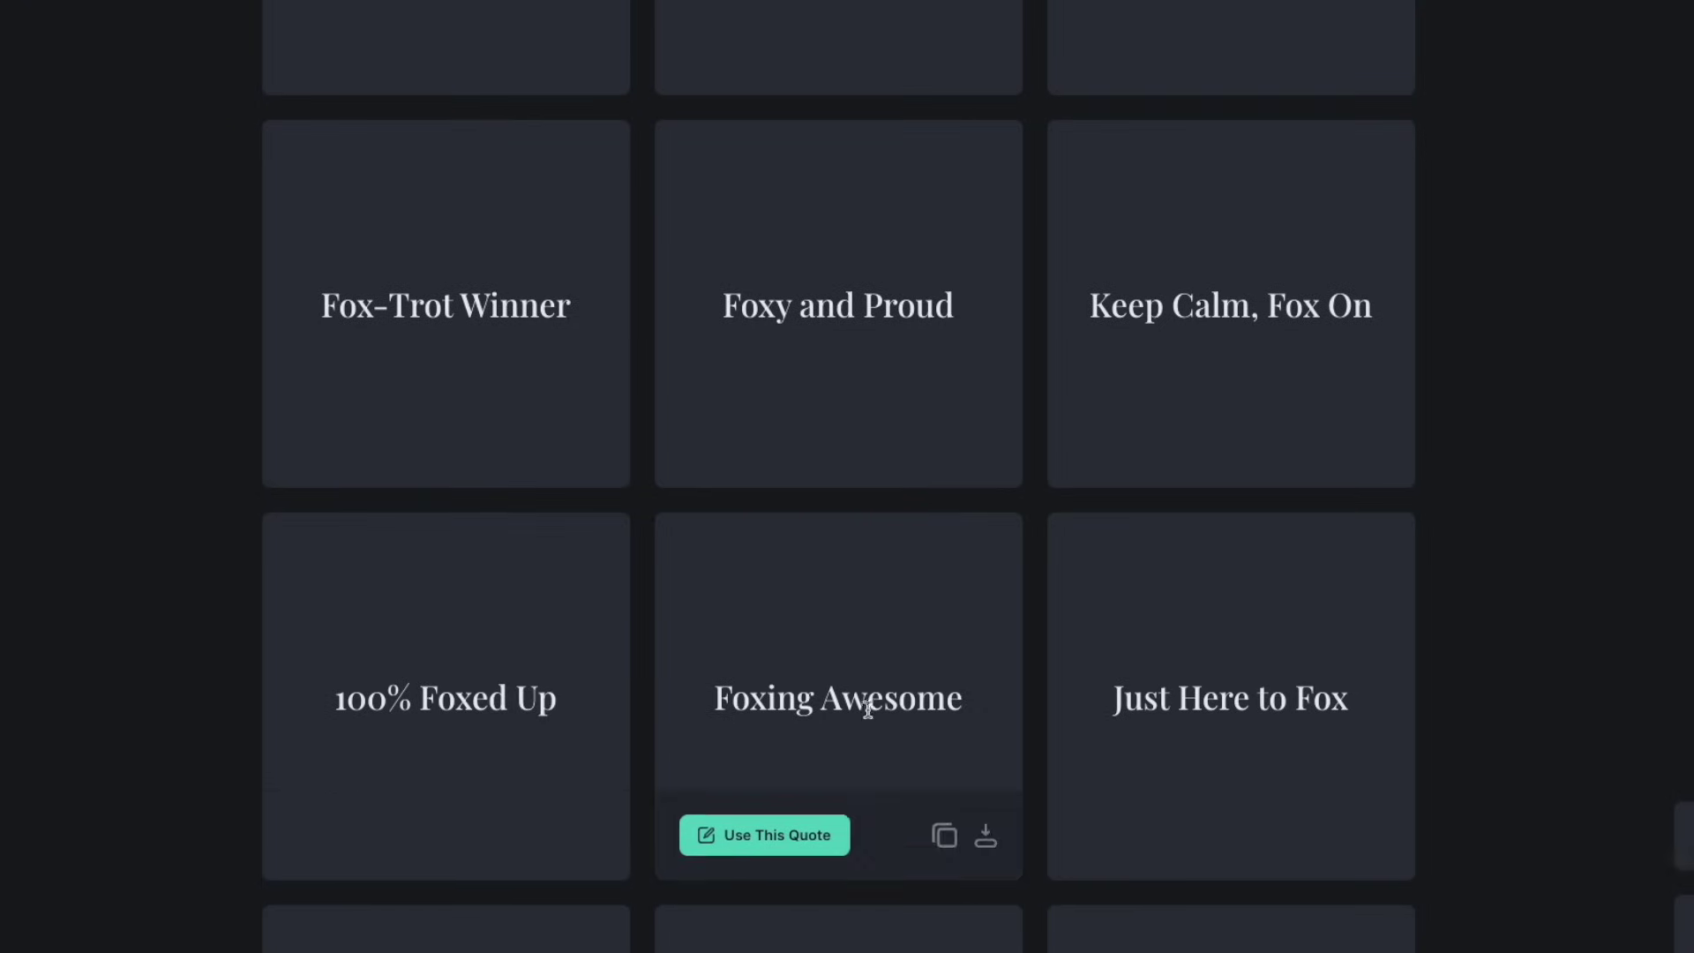
{"action": "scroll", "coordinate": [1182, 575], "scroll_direction": "down", "scroll_amount": 1}
{"action": "scroll", "coordinate": [1059, 635], "scroll_direction": "down", "scroll_amount": 1}
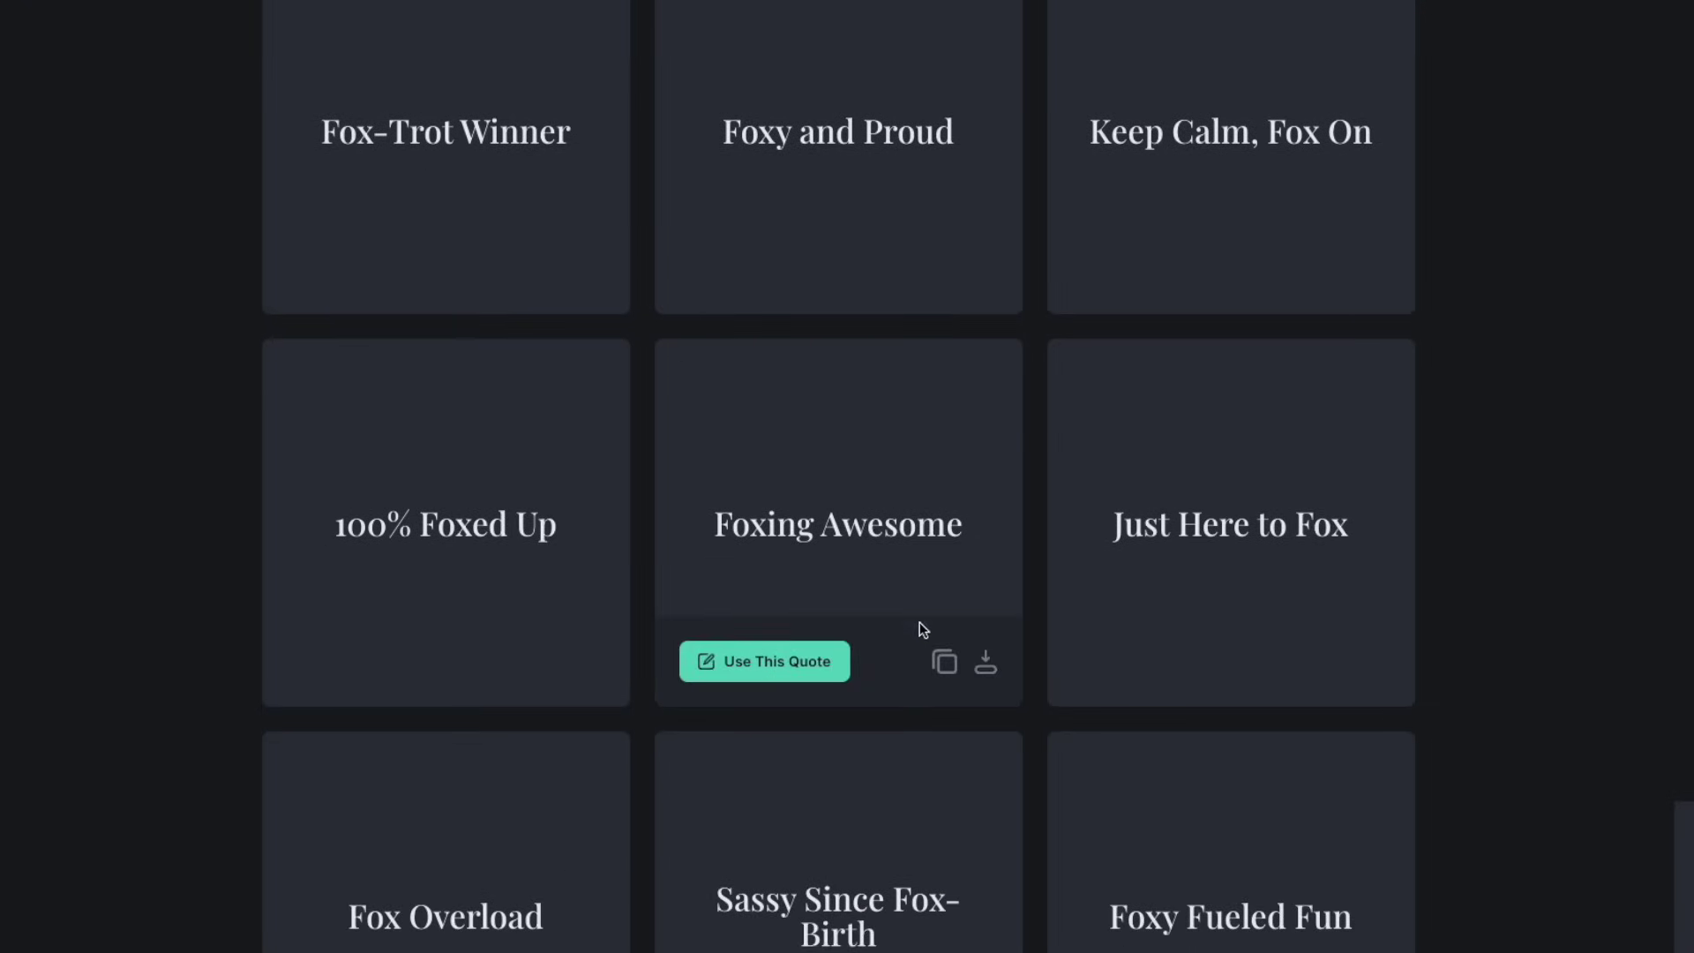
{"action": "scroll", "coordinate": [901, 656], "scroll_direction": "up", "scroll_amount": 1}
{"action": "scroll", "coordinate": [886, 668], "scroll_direction": "up", "scroll_amount": 2}
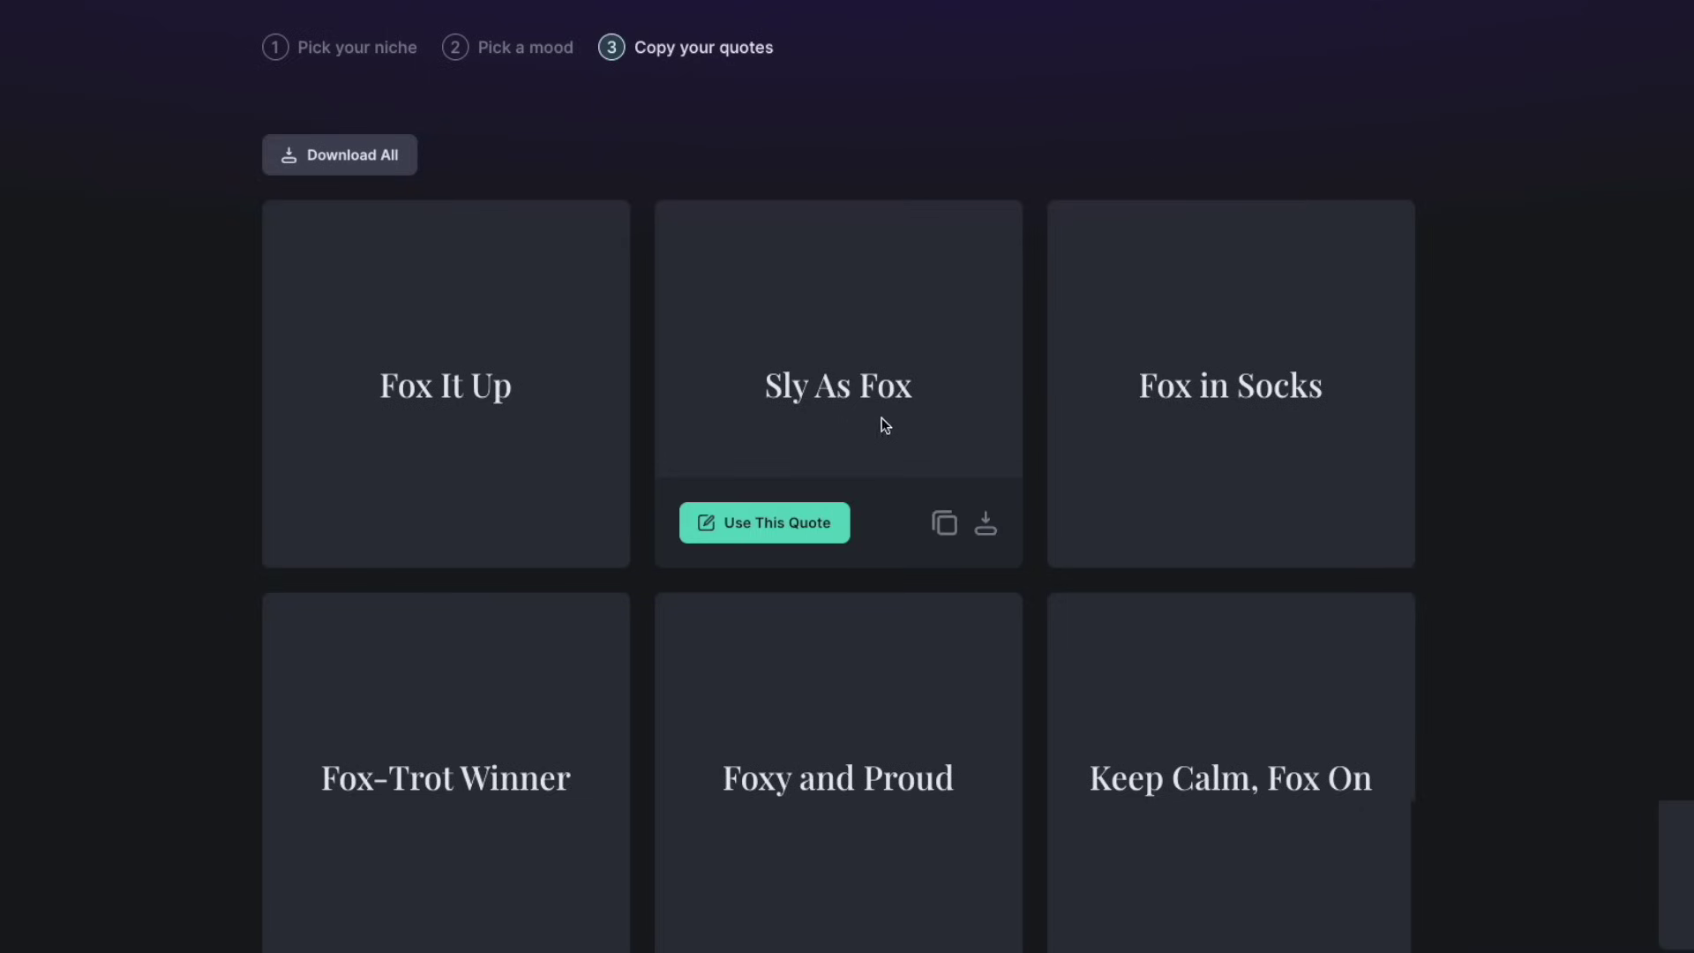
- Rerun the quote generation to get Irish lines like 'Shamrockin' This Party'
{"action": "left_click", "coordinate": [392, 53]}
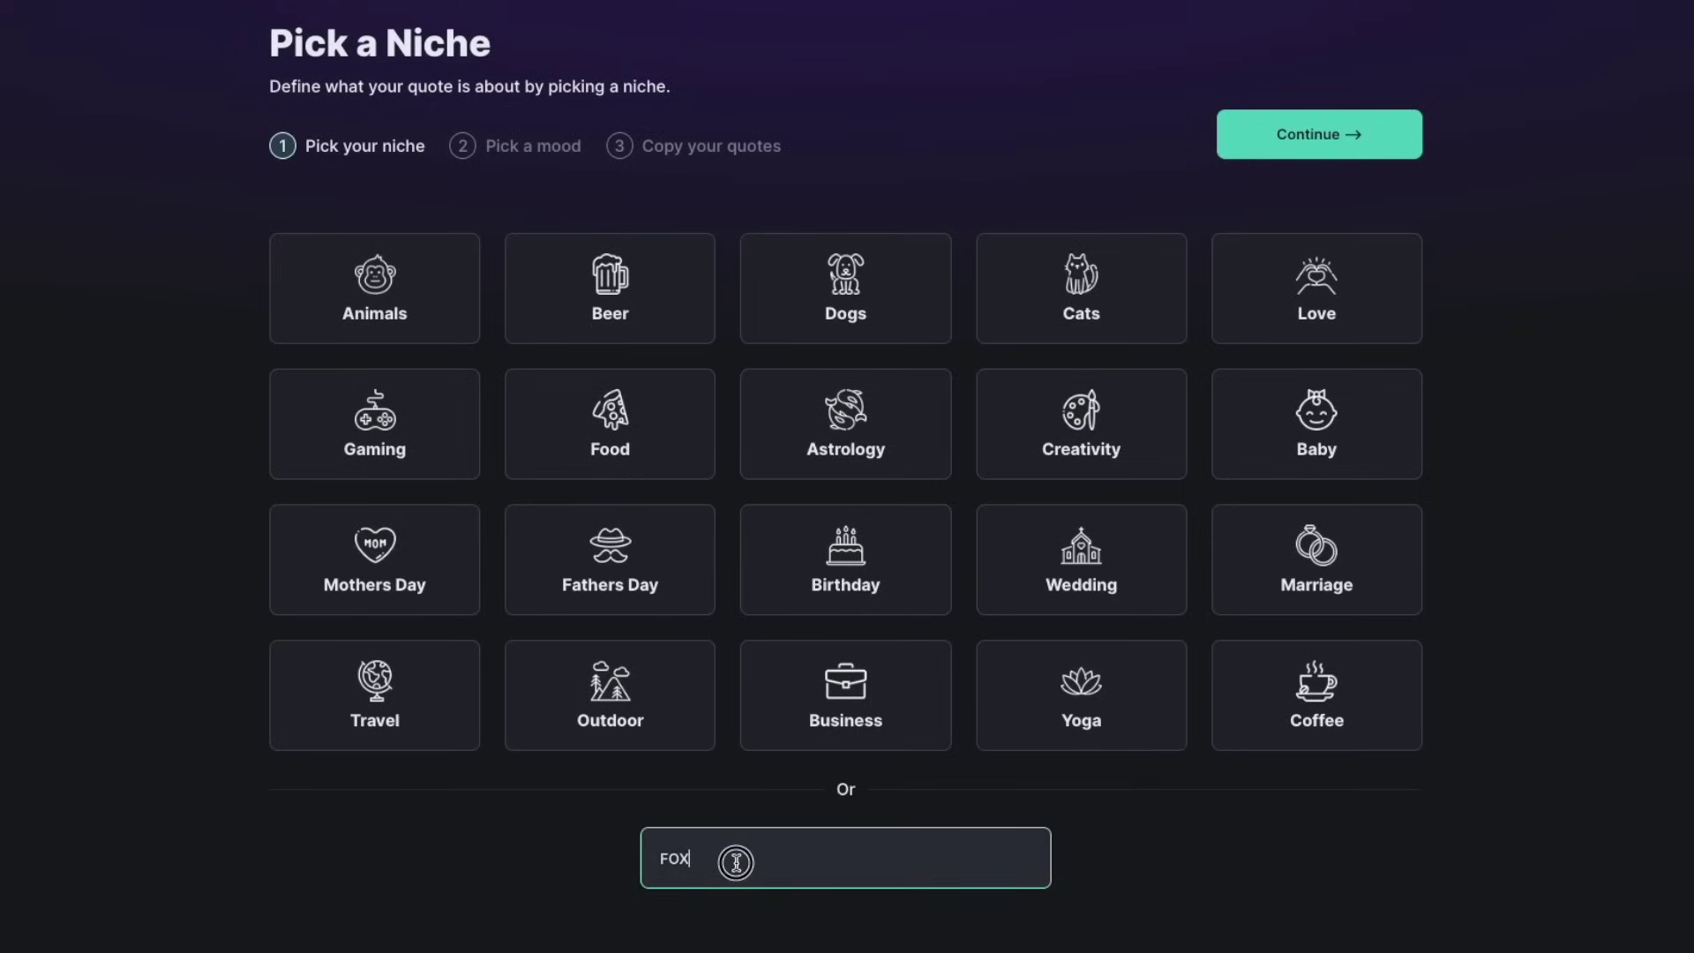
{"action": "key", "text": "Return"}
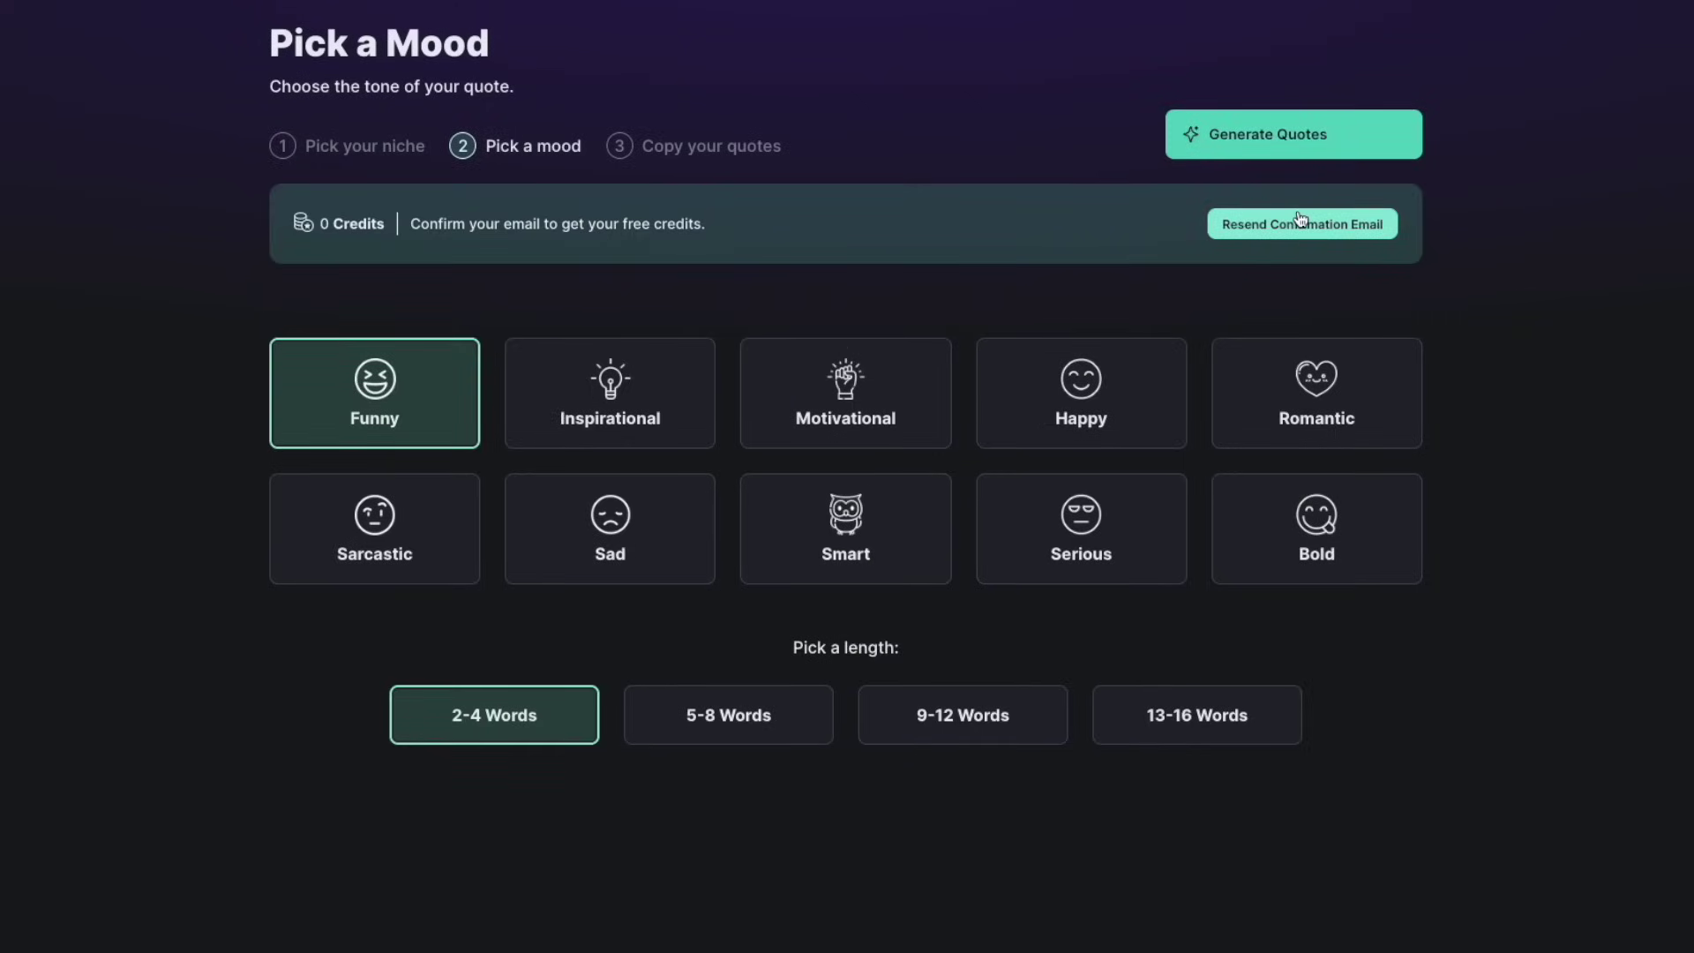
{"action": "left_click", "coordinate": [1286, 135]}
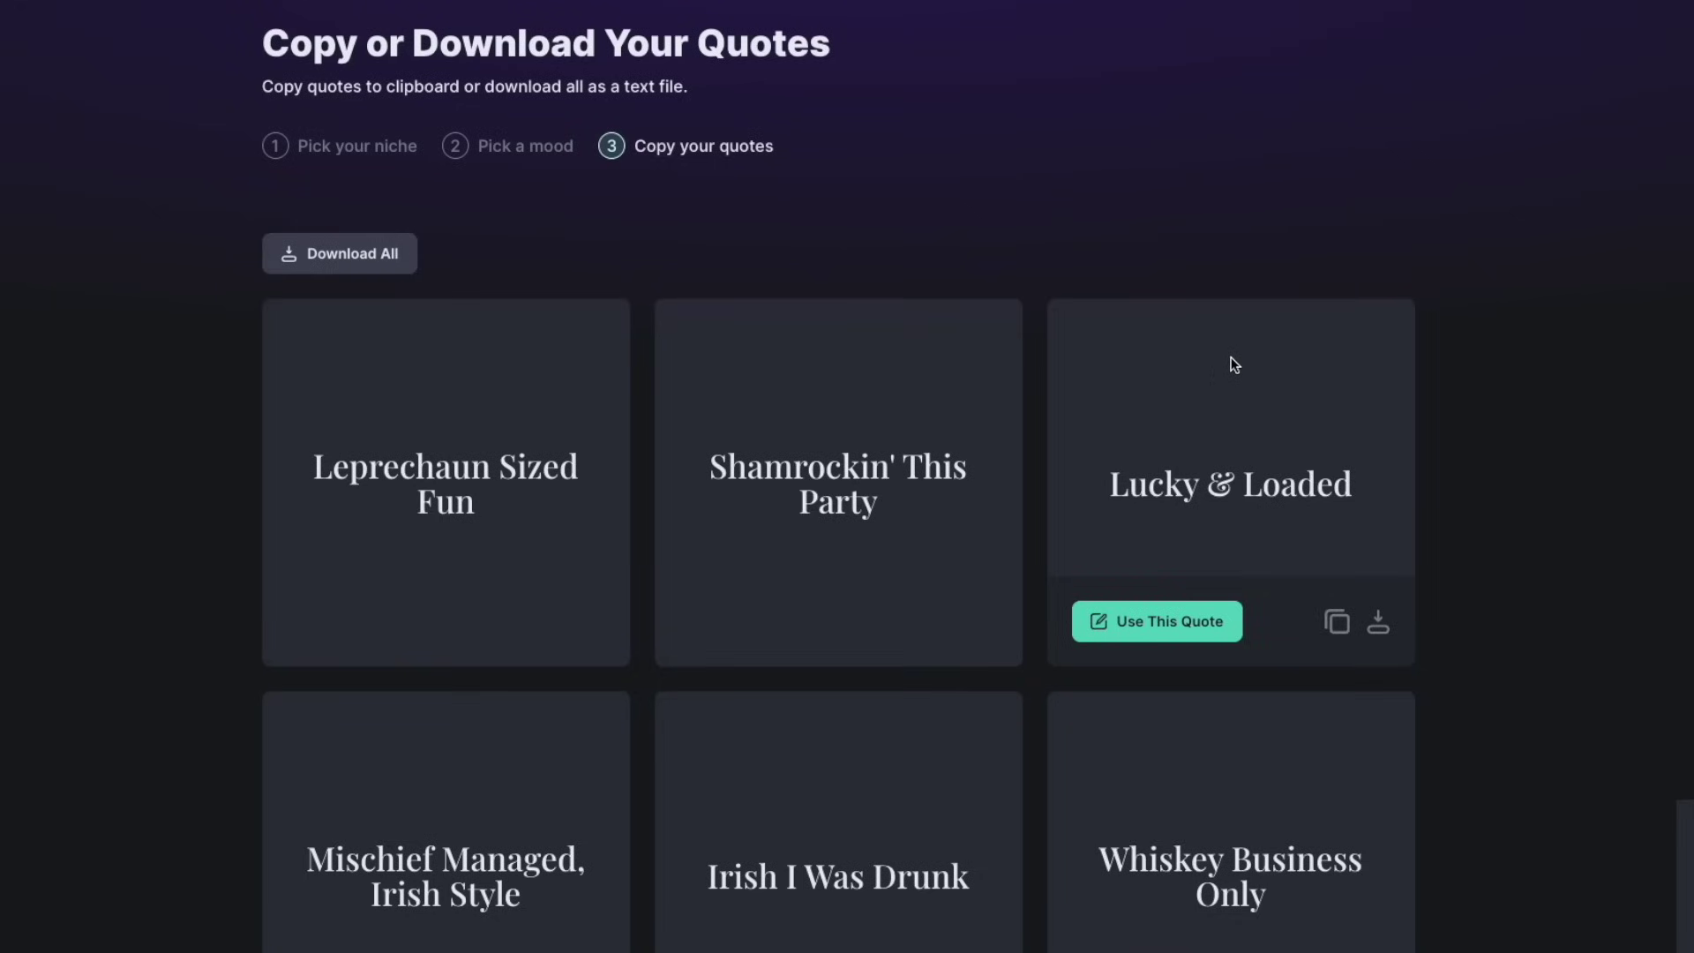
{"action": "scroll", "coordinate": [1513, 617], "scroll_direction": "down", "scroll_amount": 2}
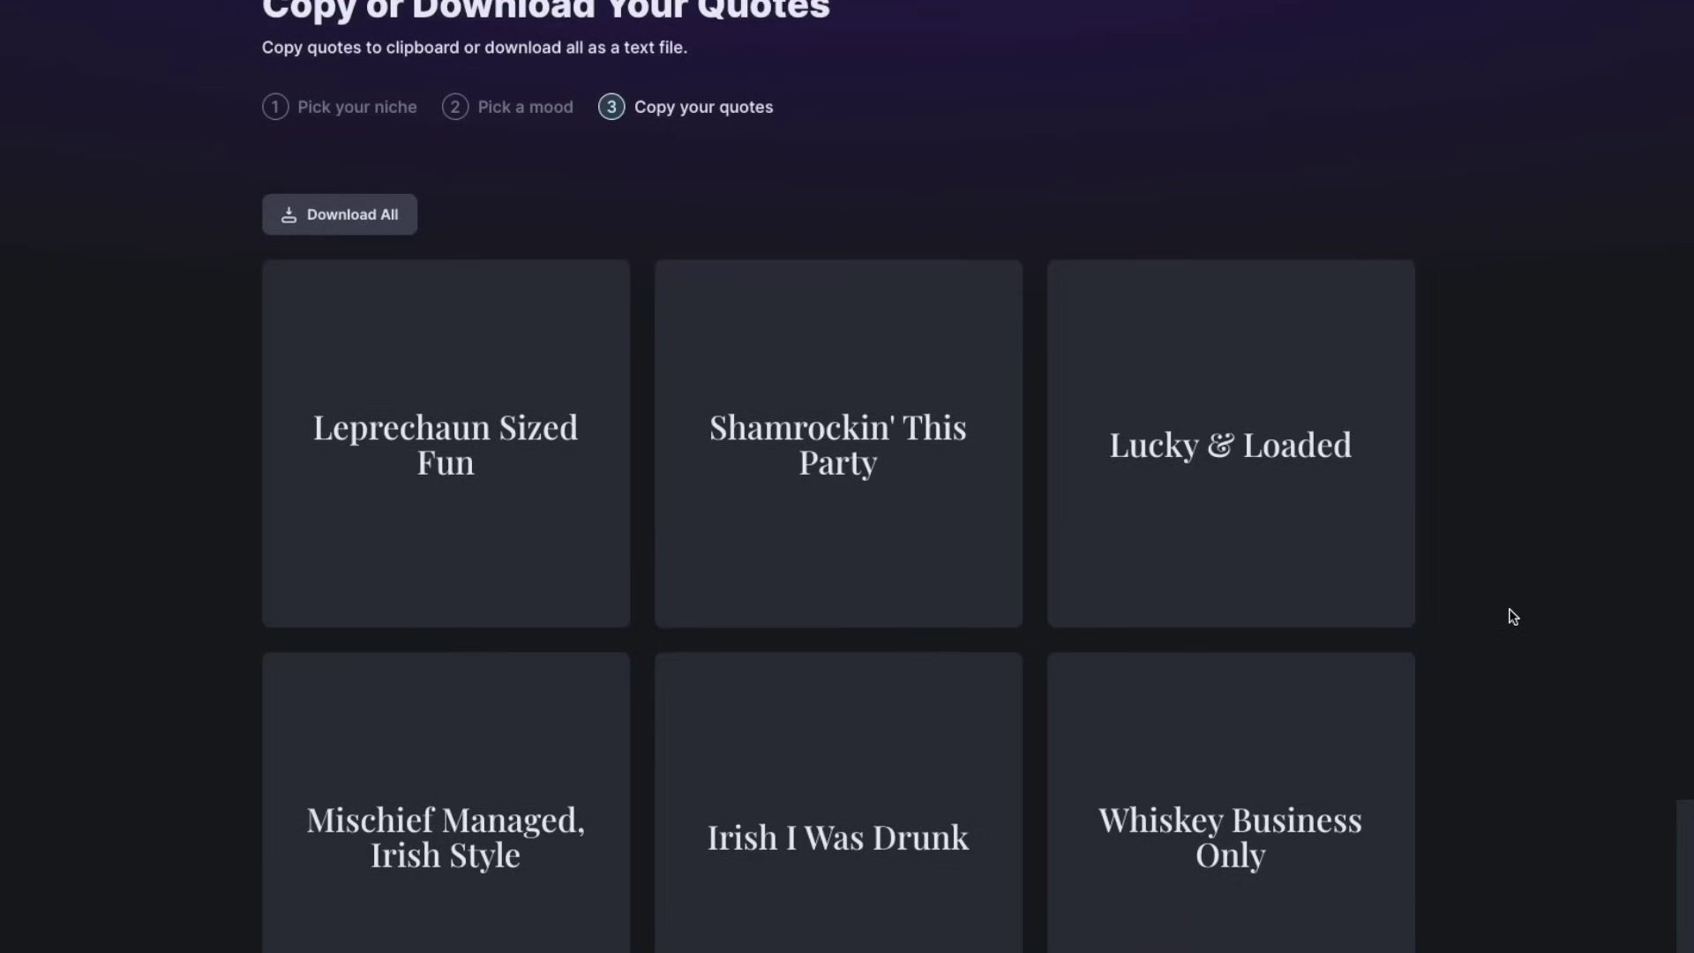
{"action": "scroll", "coordinate": [1512, 618], "scroll_direction": "down", "scroll_amount": 2}
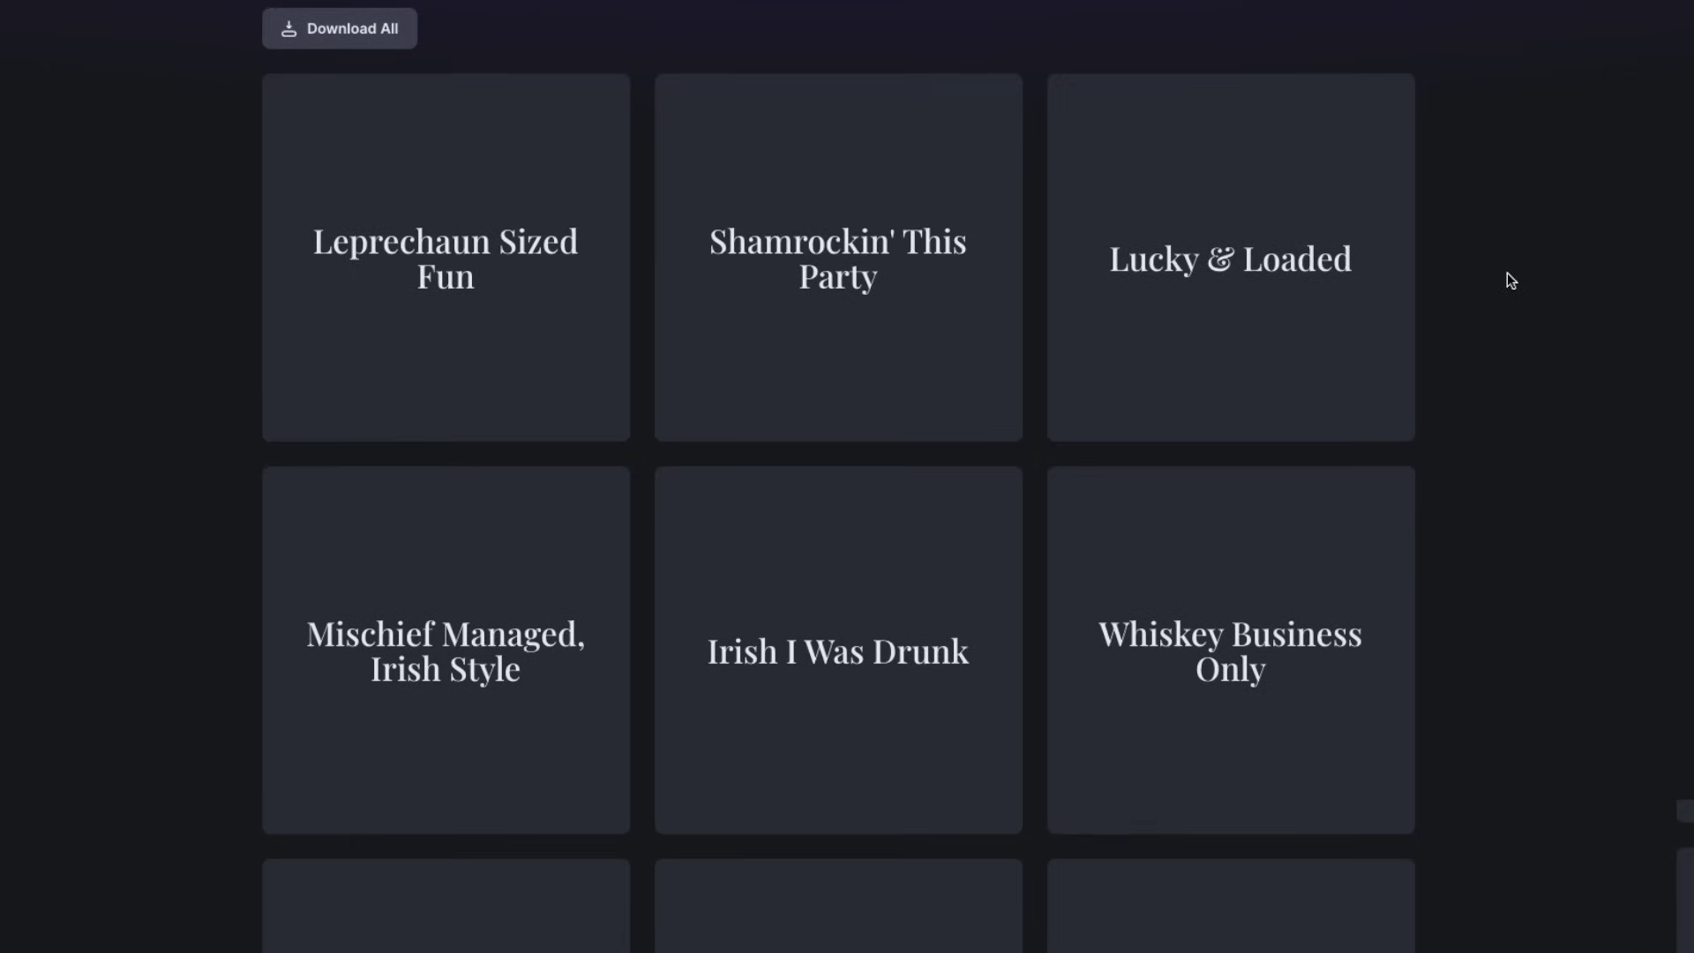
{"action": "scroll", "coordinate": [1554, 530], "scroll_direction": "down", "scroll_amount": 3}
{"action": "scroll", "coordinate": [1559, 530], "scroll_direction": "down", "scroll_amount": 4}
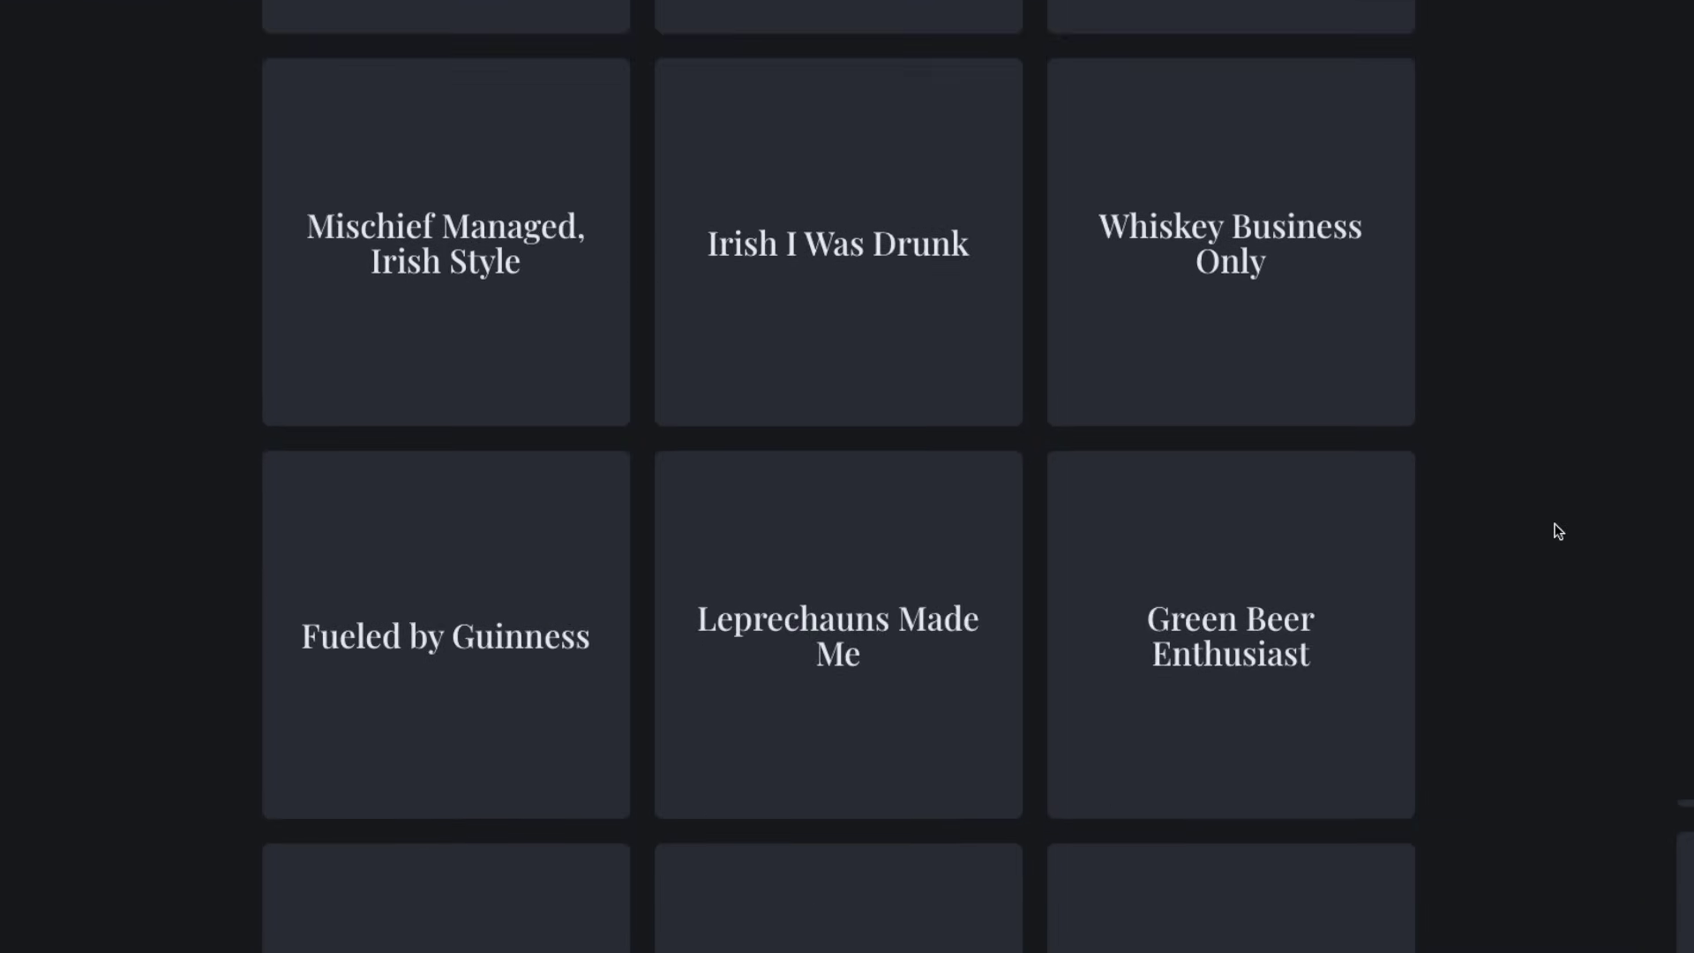
{"action": "scroll", "coordinate": [1559, 532], "scroll_direction": "down", "scroll_amount": 1}
{"action": "scroll", "coordinate": [1559, 531], "scroll_direction": "down", "scroll_amount": 1}
{"action": "scroll", "coordinate": [1558, 531], "scroll_direction": "up", "scroll_amount": 8}
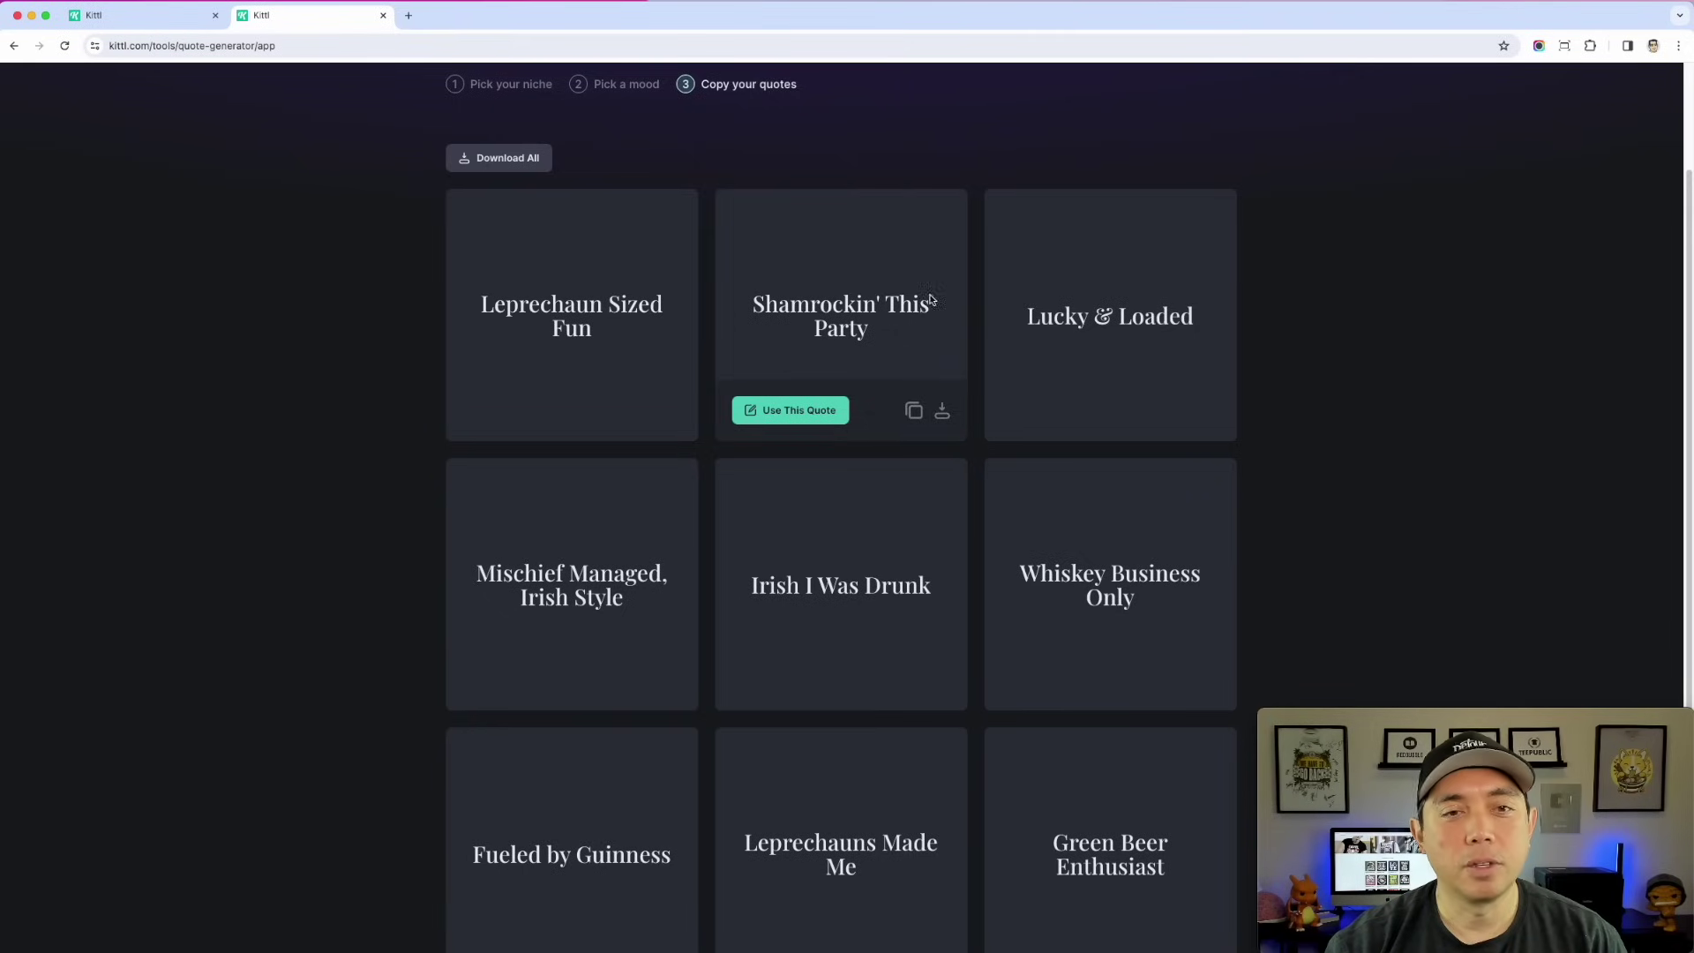
- Close the extra generator tab and the quote generator, then go to My Projects
{"action": "left_click", "coordinate": [383, 17]}
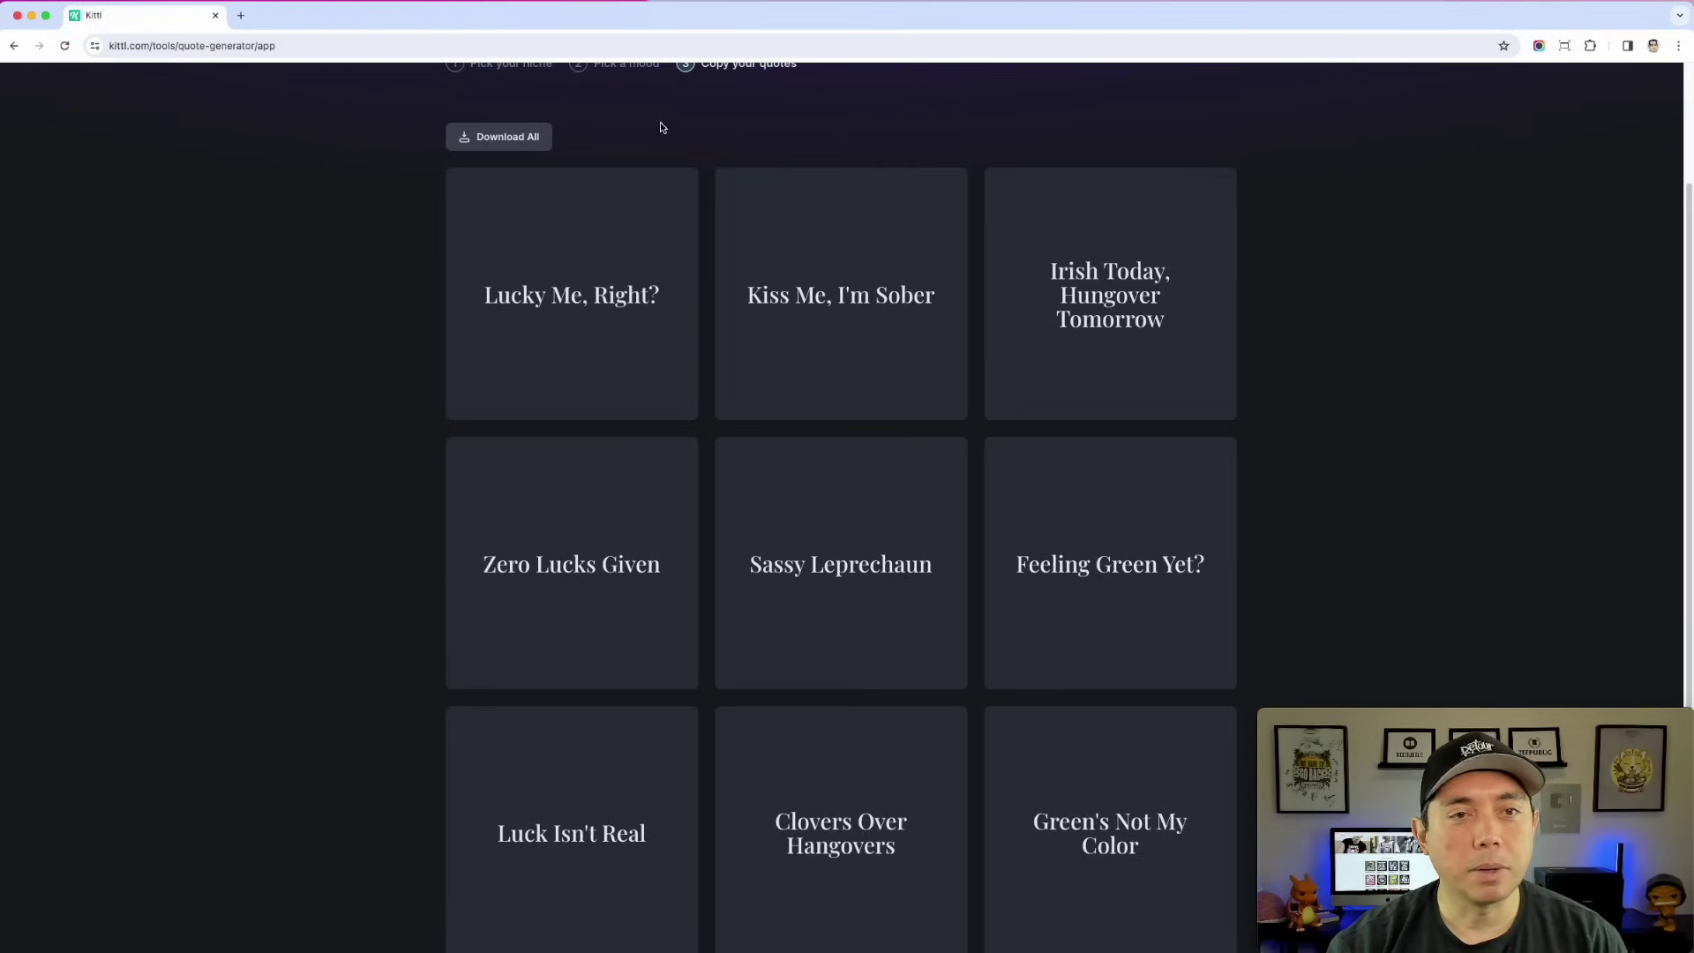
{"action": "scroll", "coordinate": [1110, 279], "scroll_direction": "up", "scroll_amount": 2}
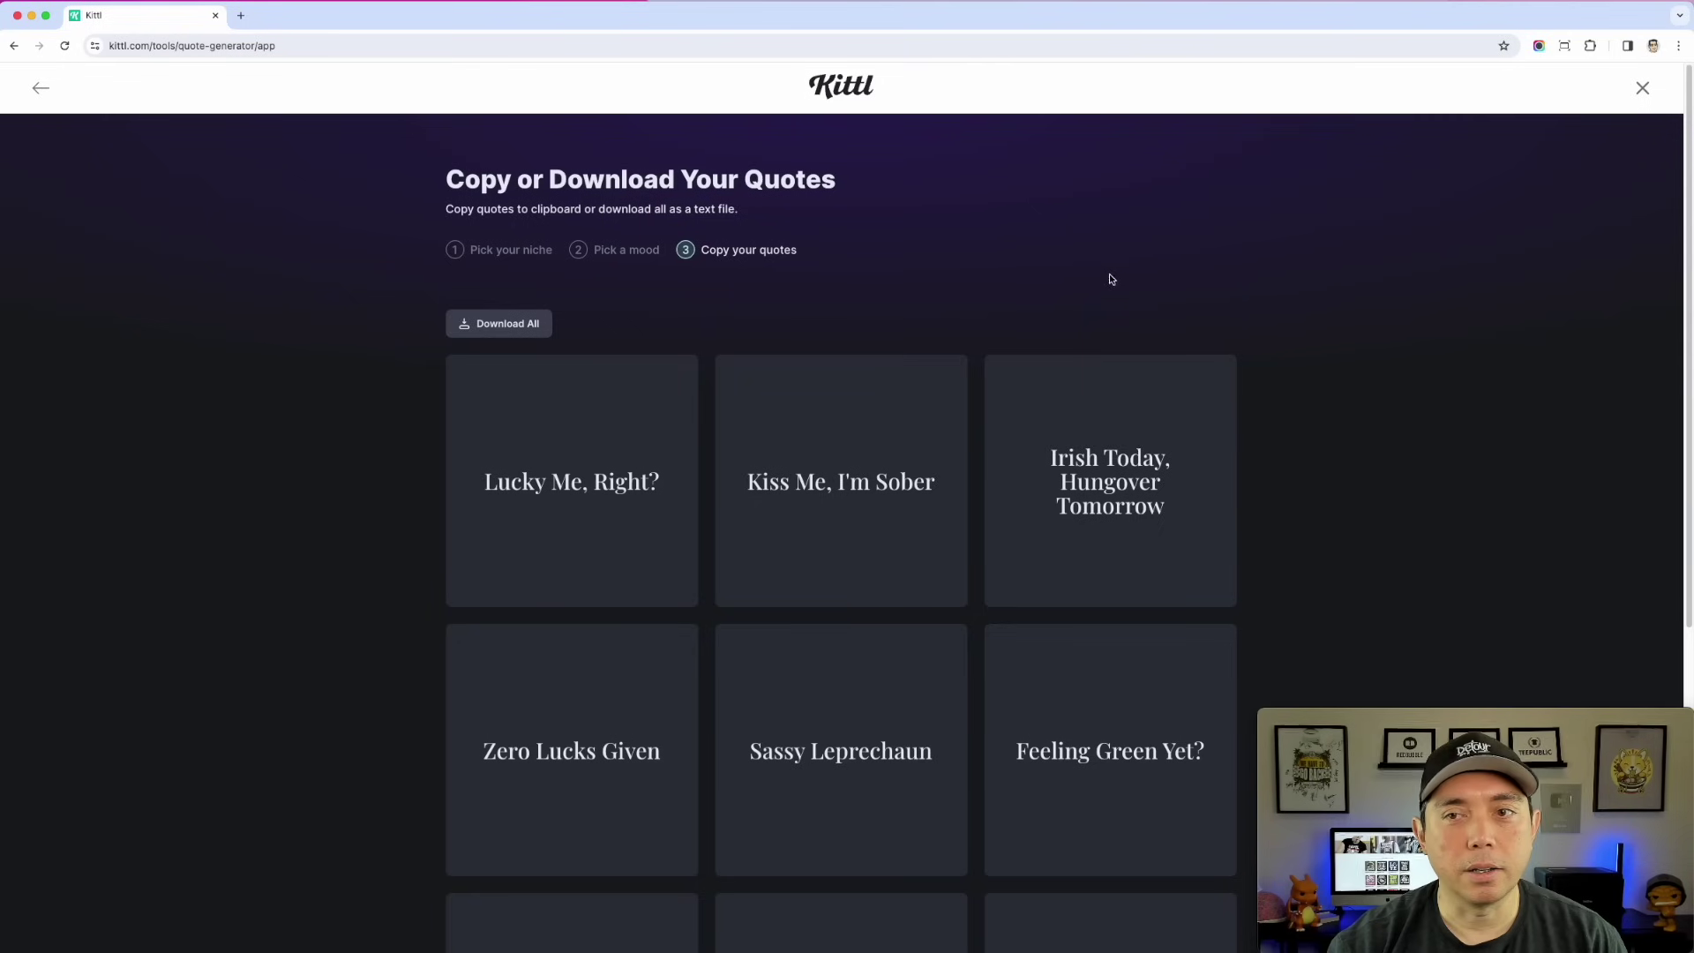
{"action": "left_click", "coordinate": [1643, 90]}
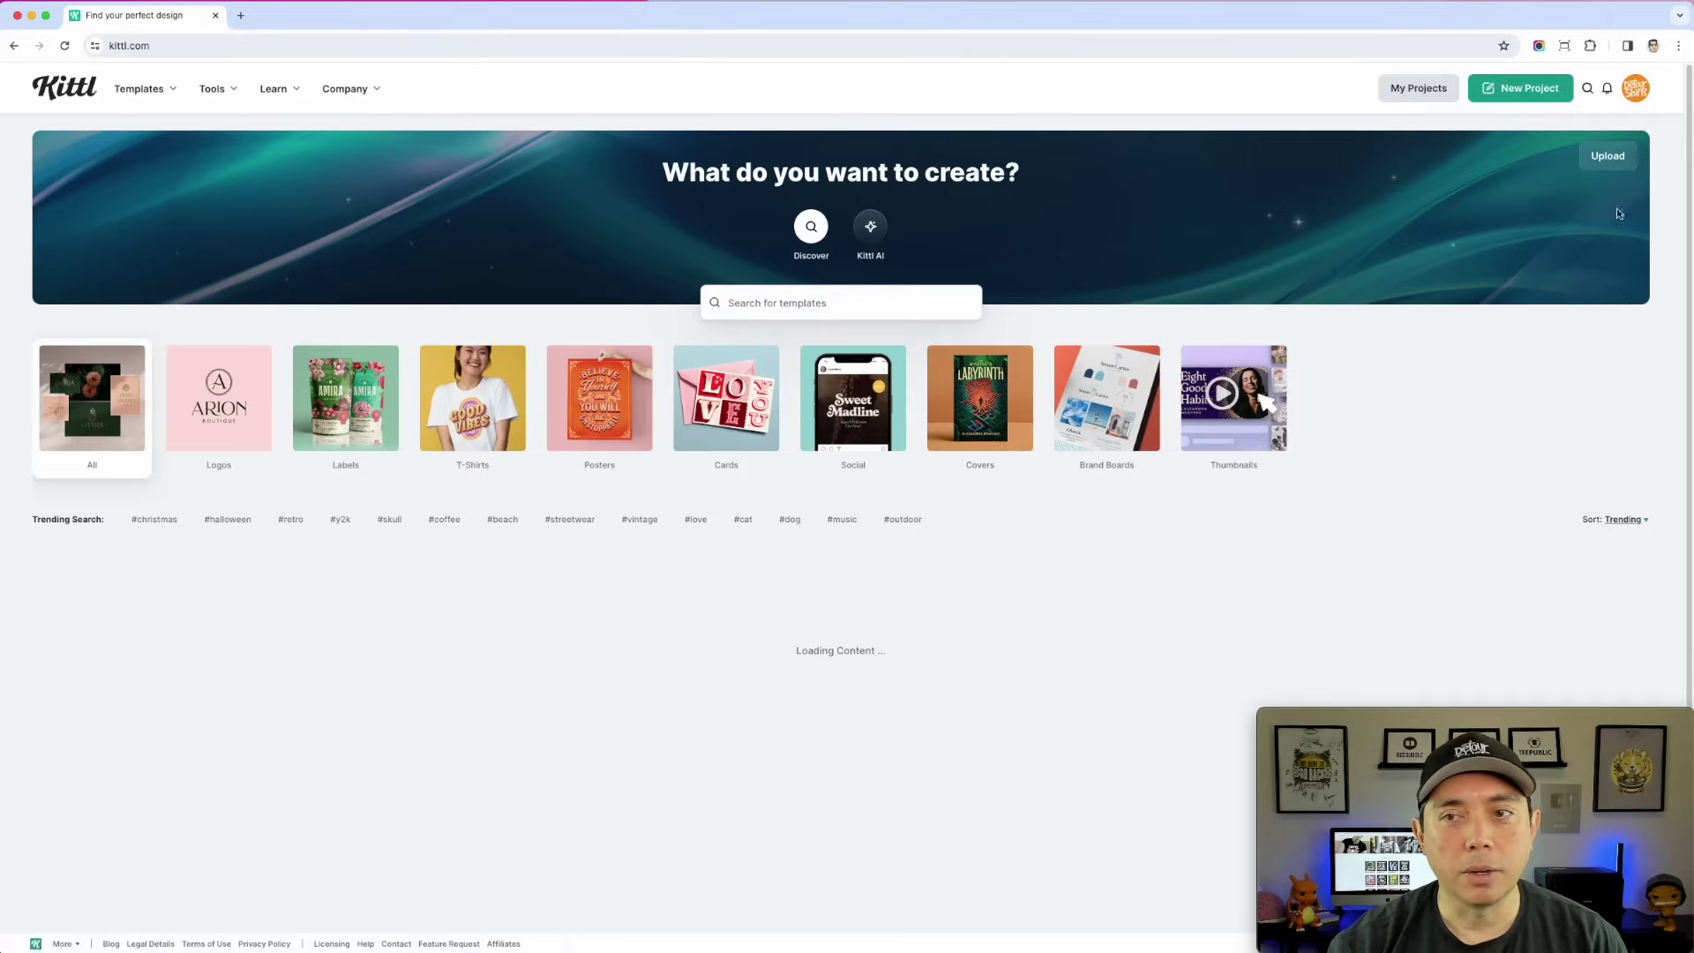
{"action": "left_click", "coordinate": [1524, 93]}
{"action": "left_click", "coordinate": [1424, 88]}
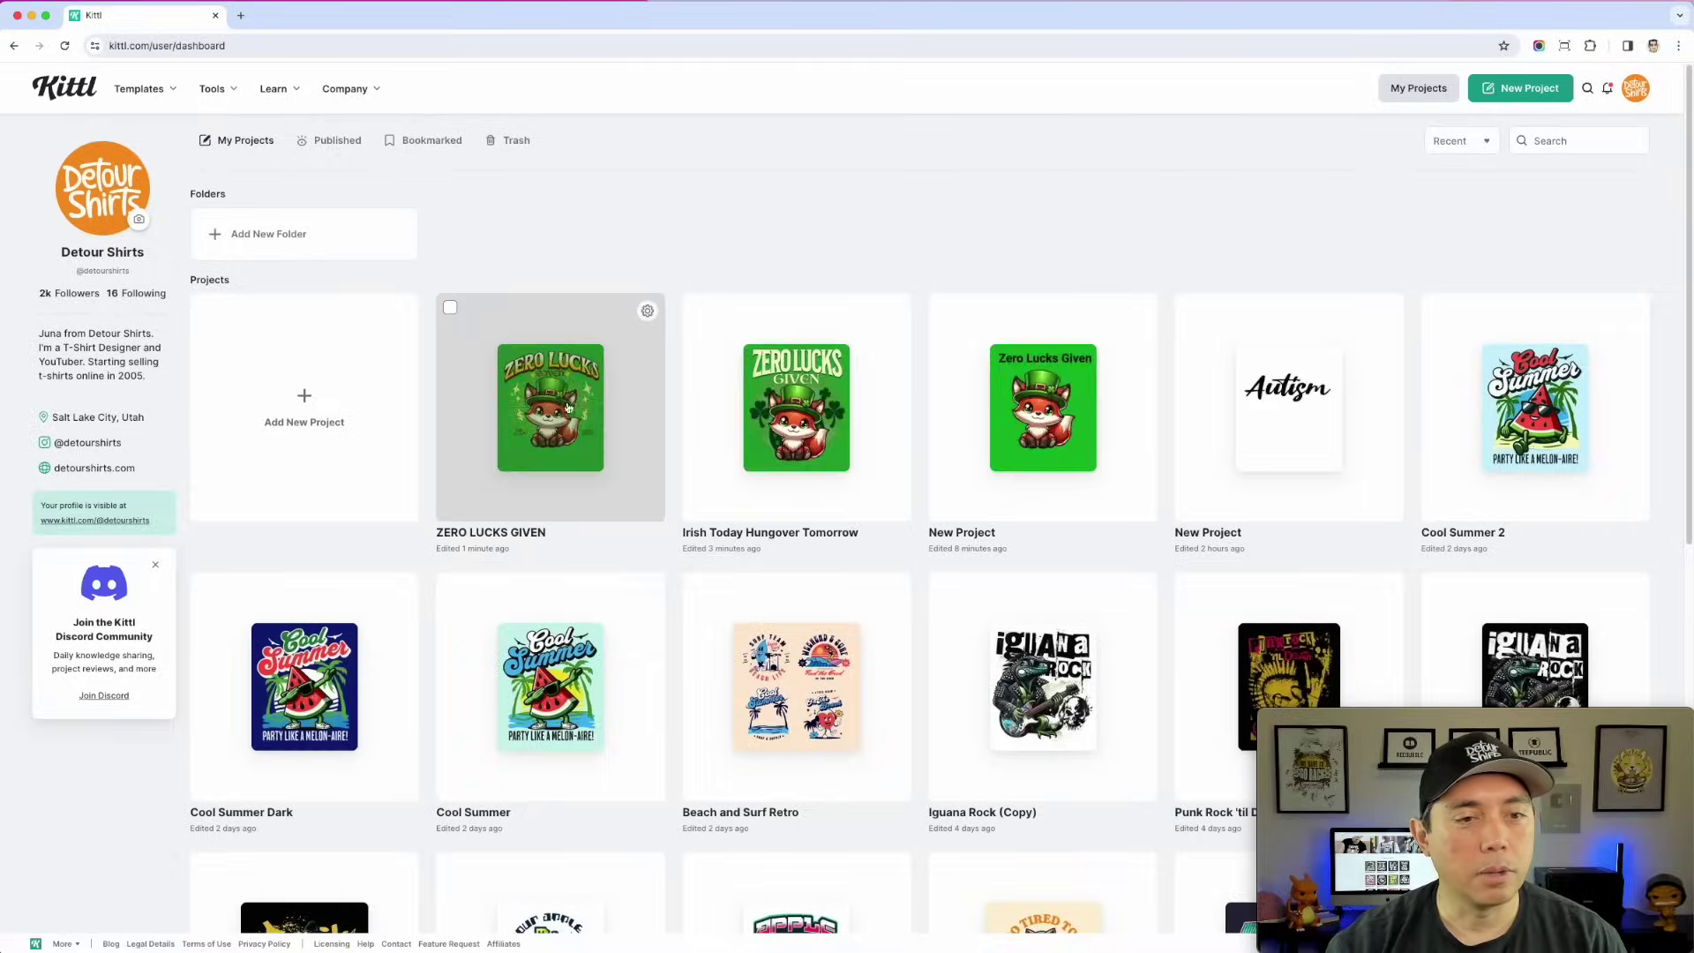
- Open ZERO LUCKS GIVEN and retype the left quote as 'shamrocking this party' on two lines
{"action": "left_click", "coordinate": [571, 402]}
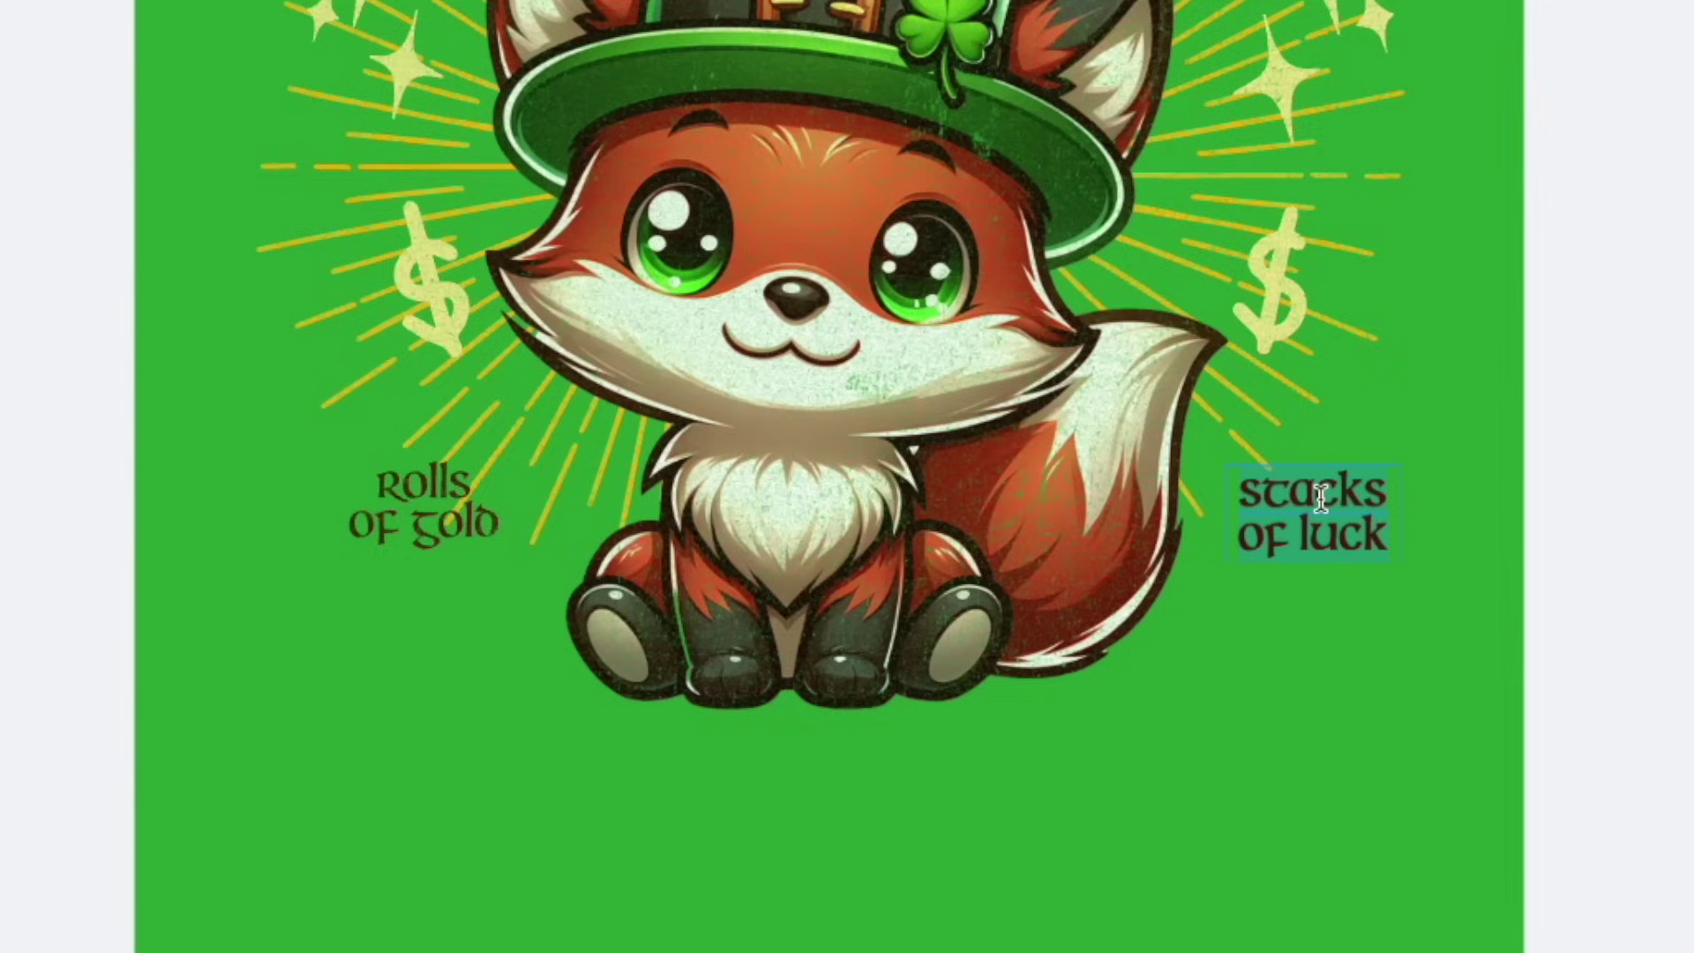
{"action": "type", "text": "s"}
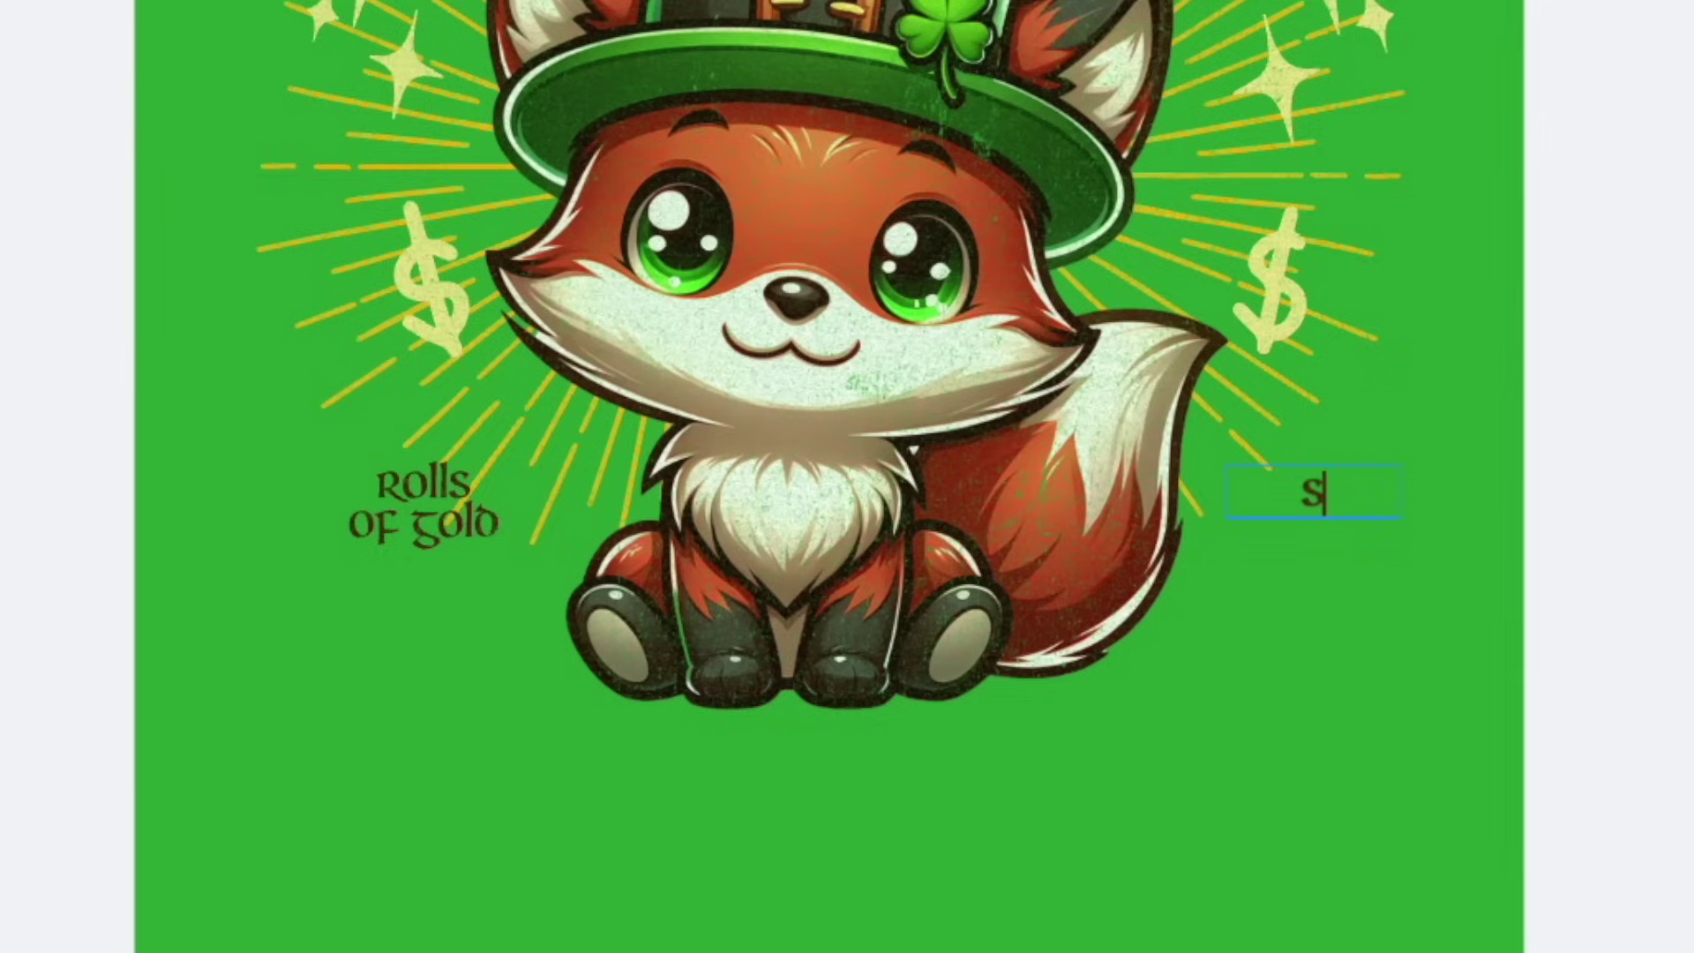
{"action": "type", "text": "s"}
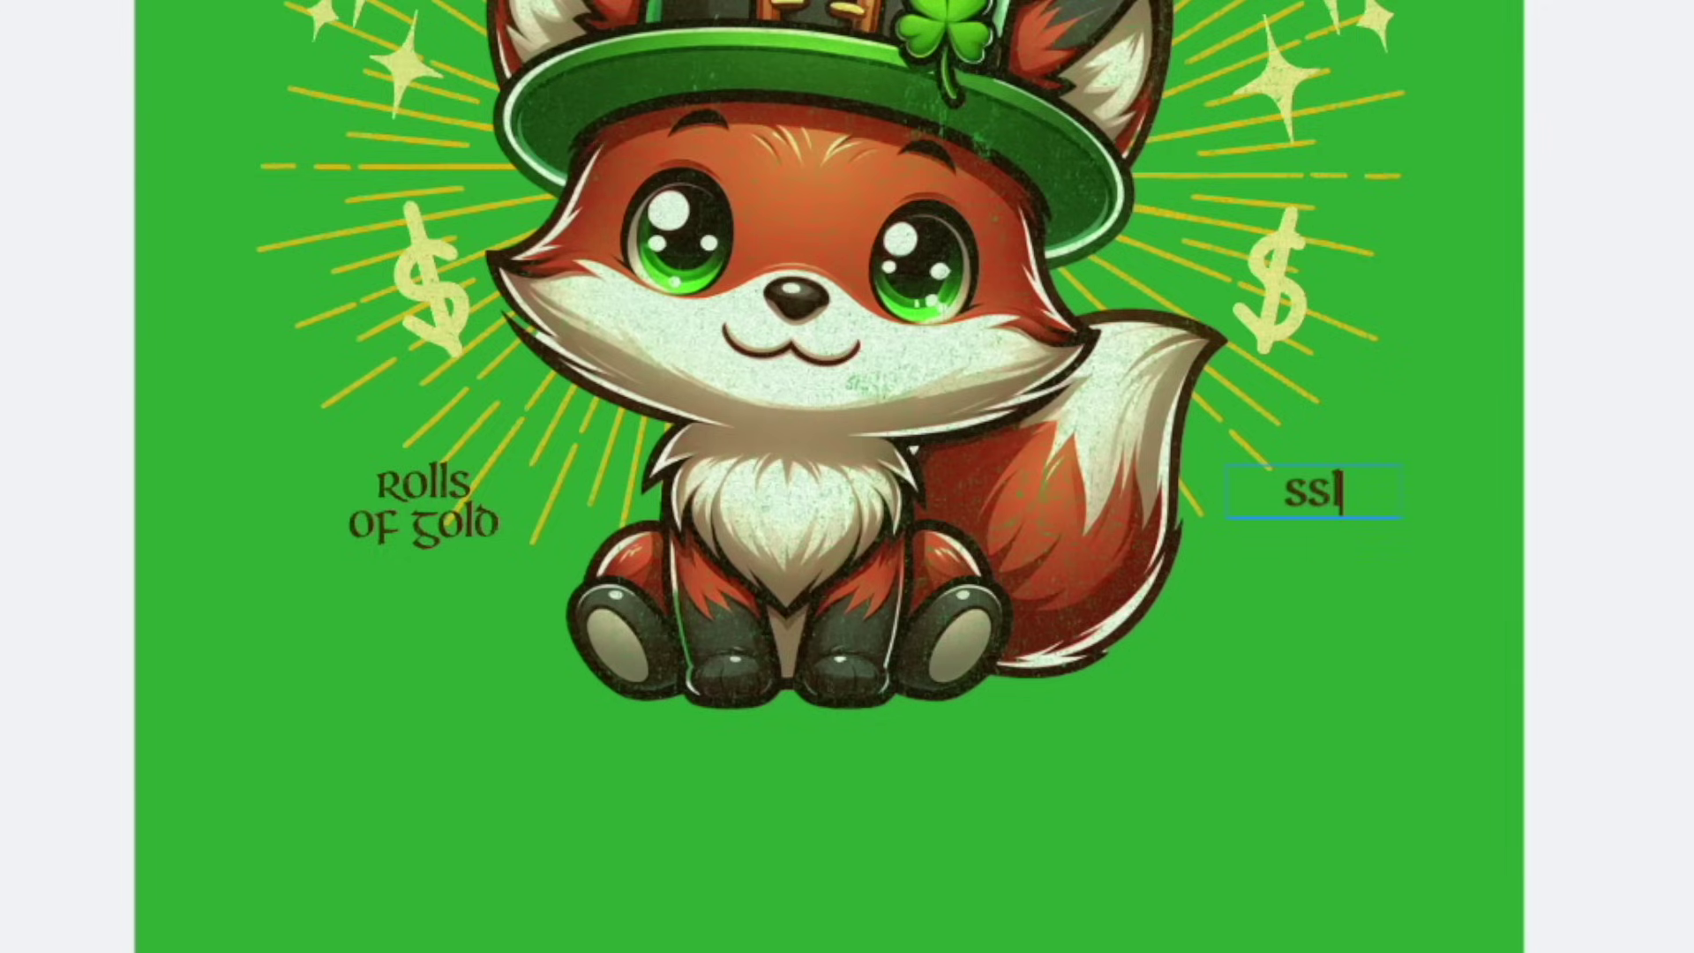
{"action": "key", "text": "BackSpace"}
{"action": "type", "text": "ly as a fox"}
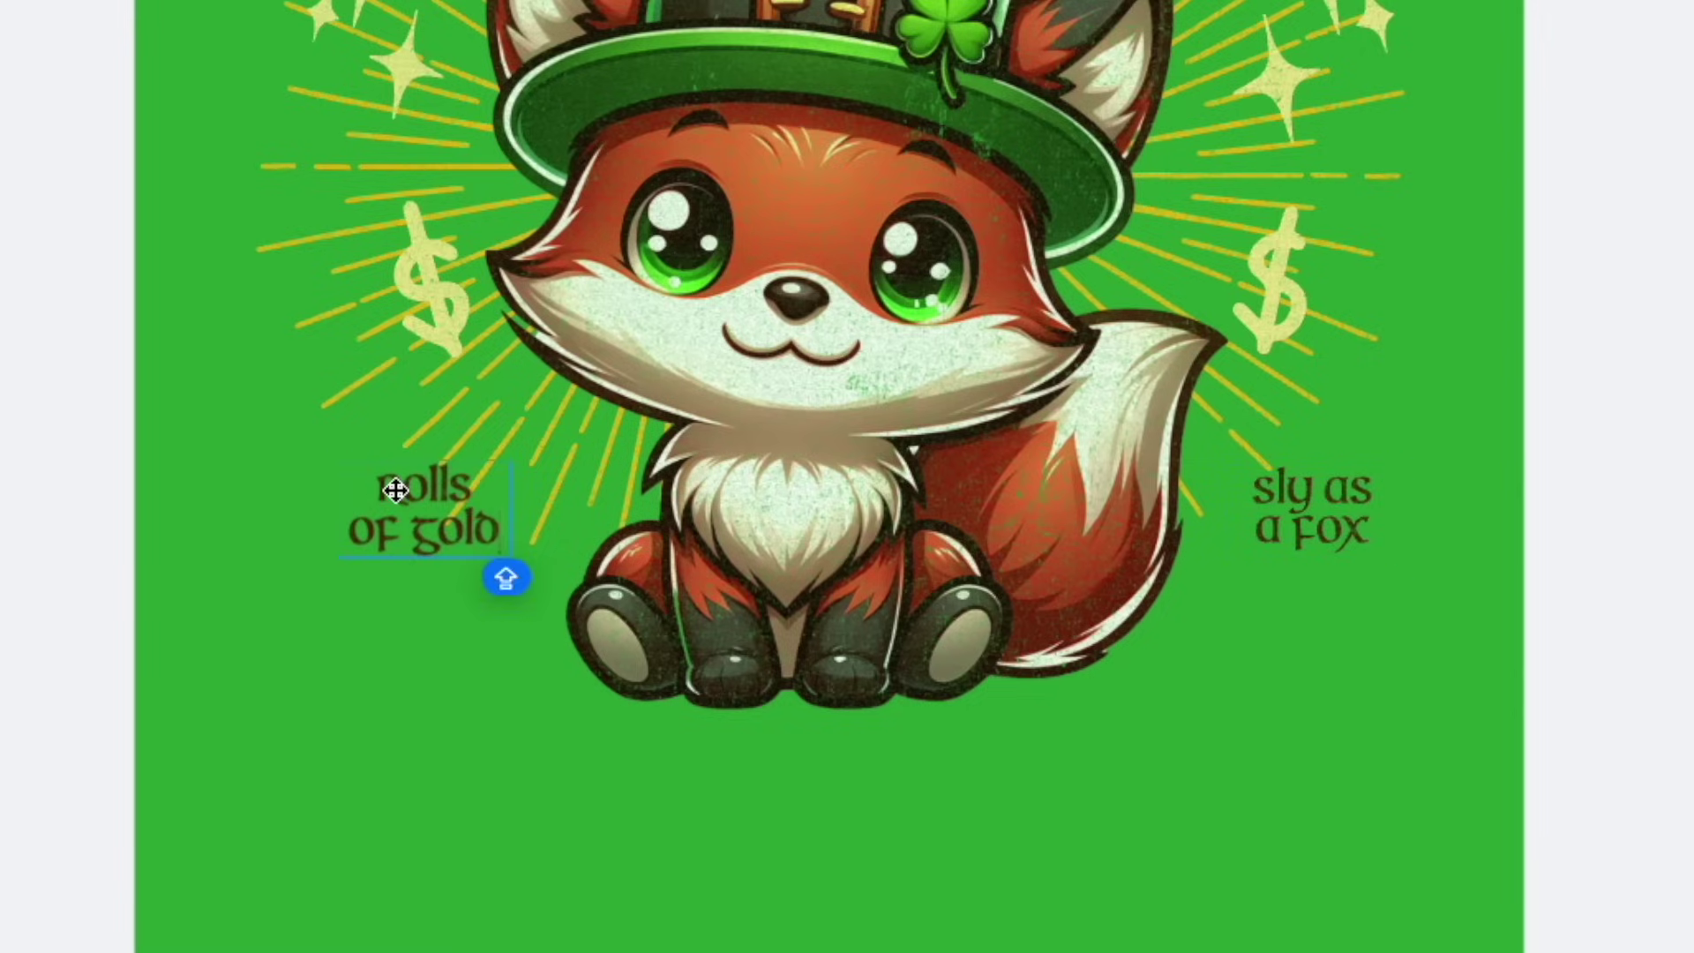
{"action": "key", "text": "ctrl+a"}
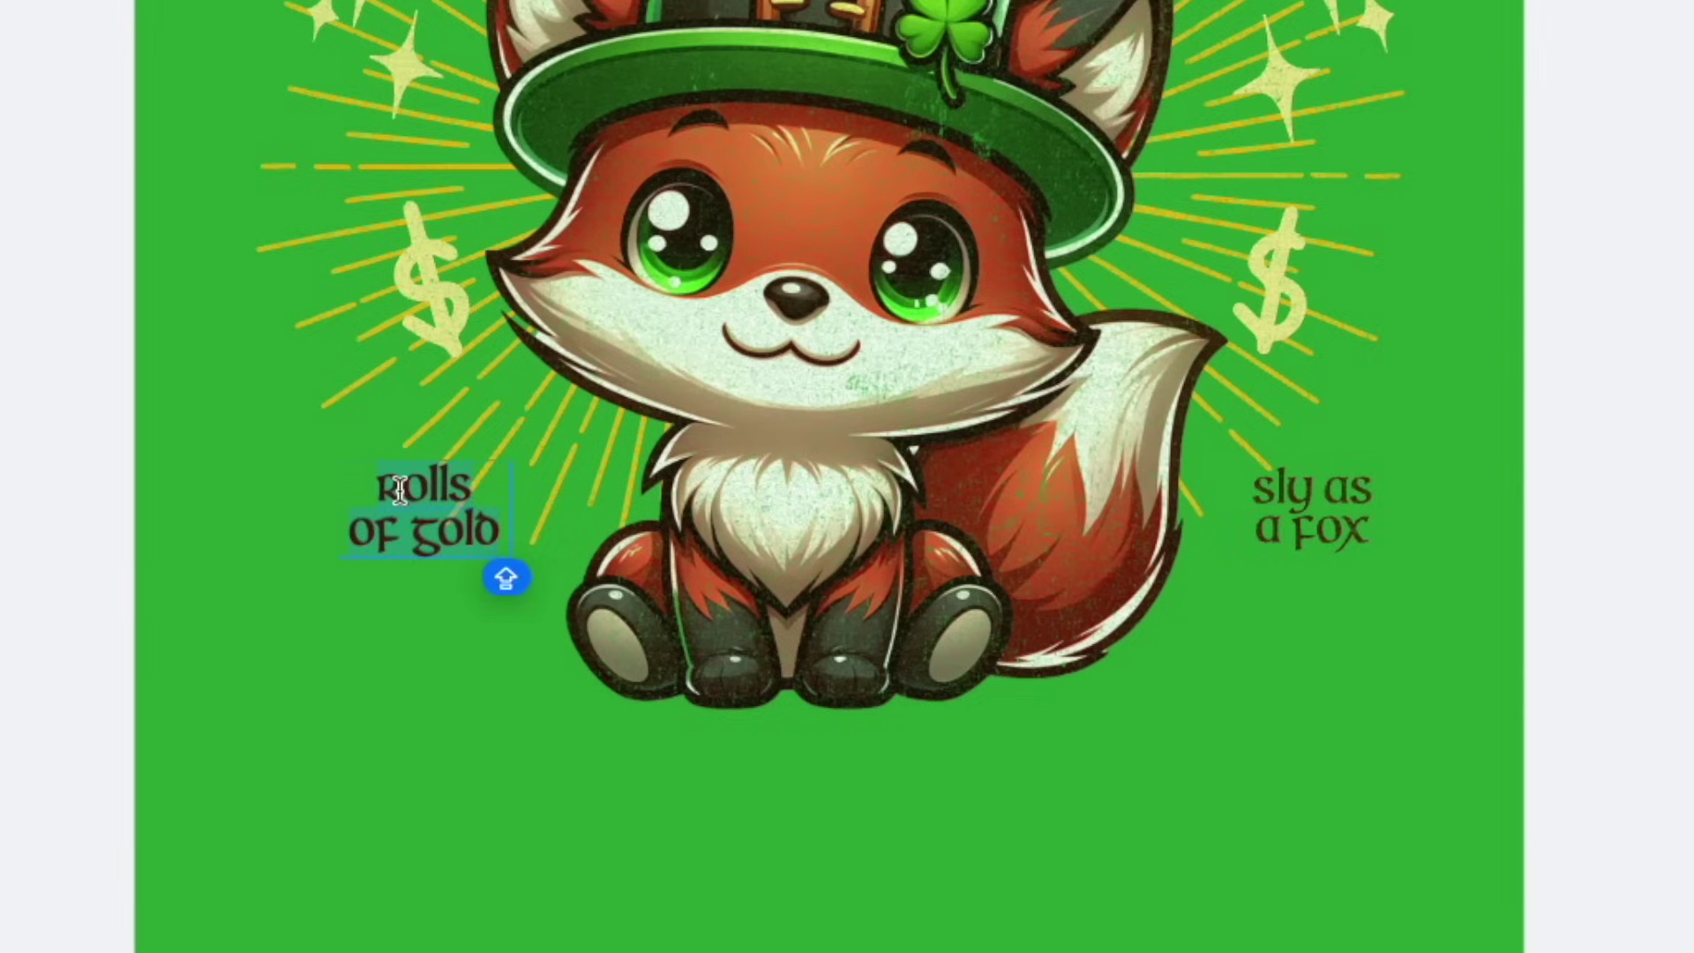
{"action": "type", "text": "shamrok"}
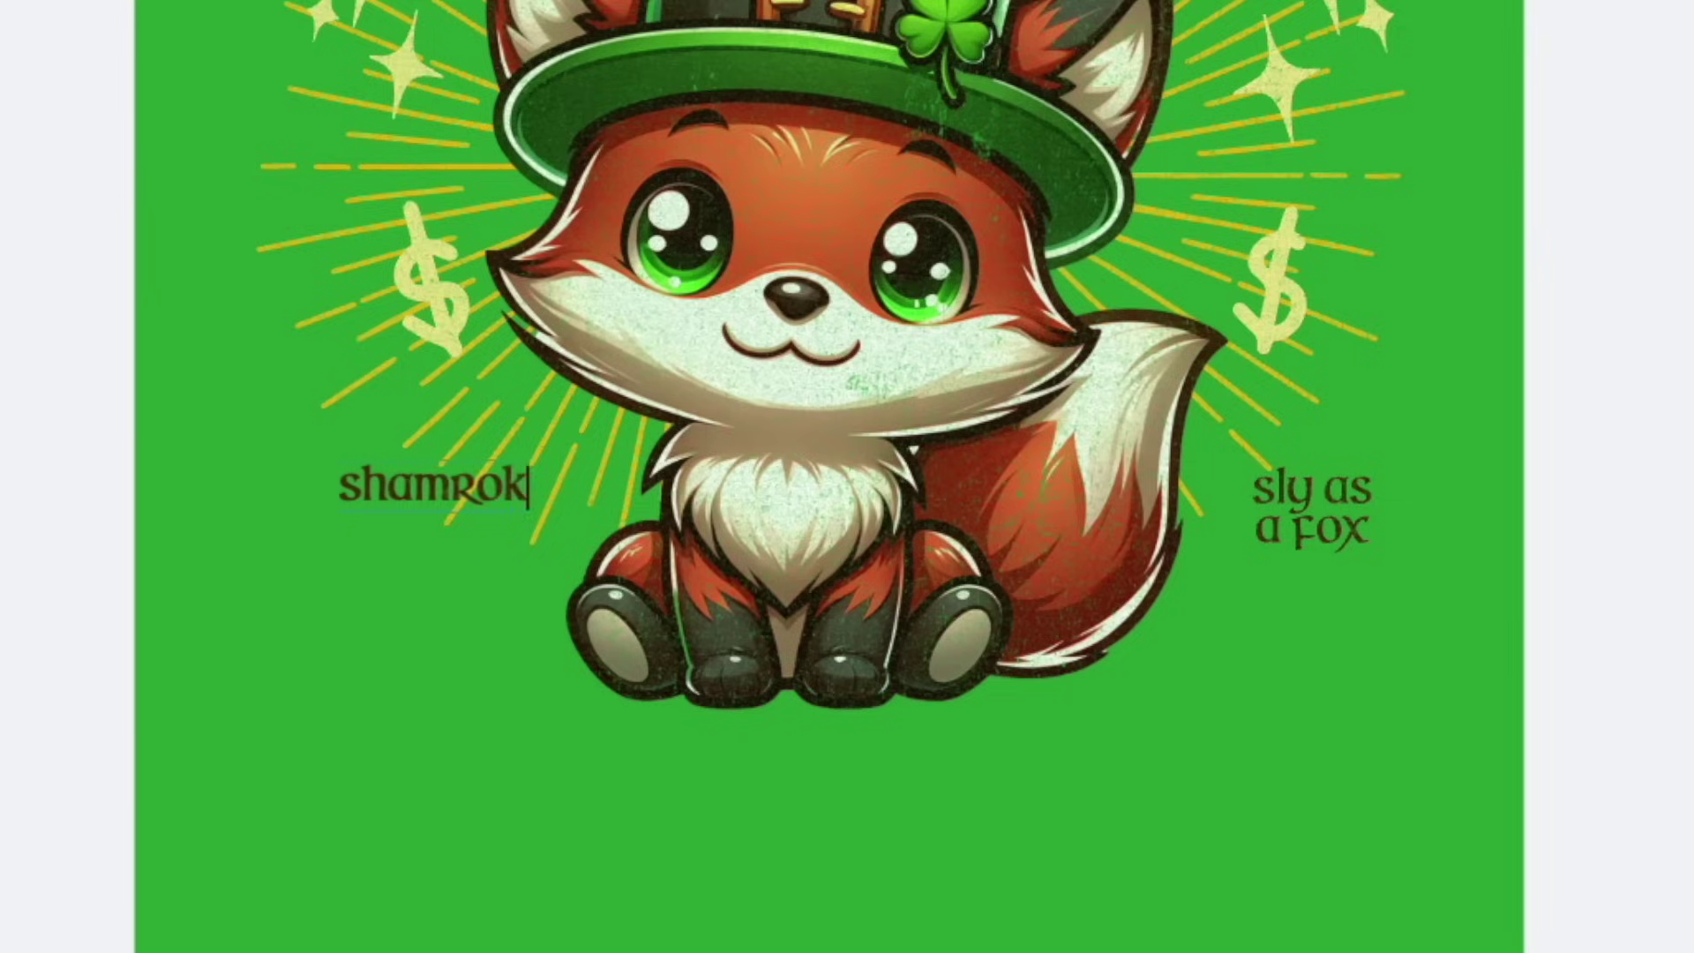
{"action": "key", "text": "BackSpace"}
{"action": "type", "text": "ckin"}
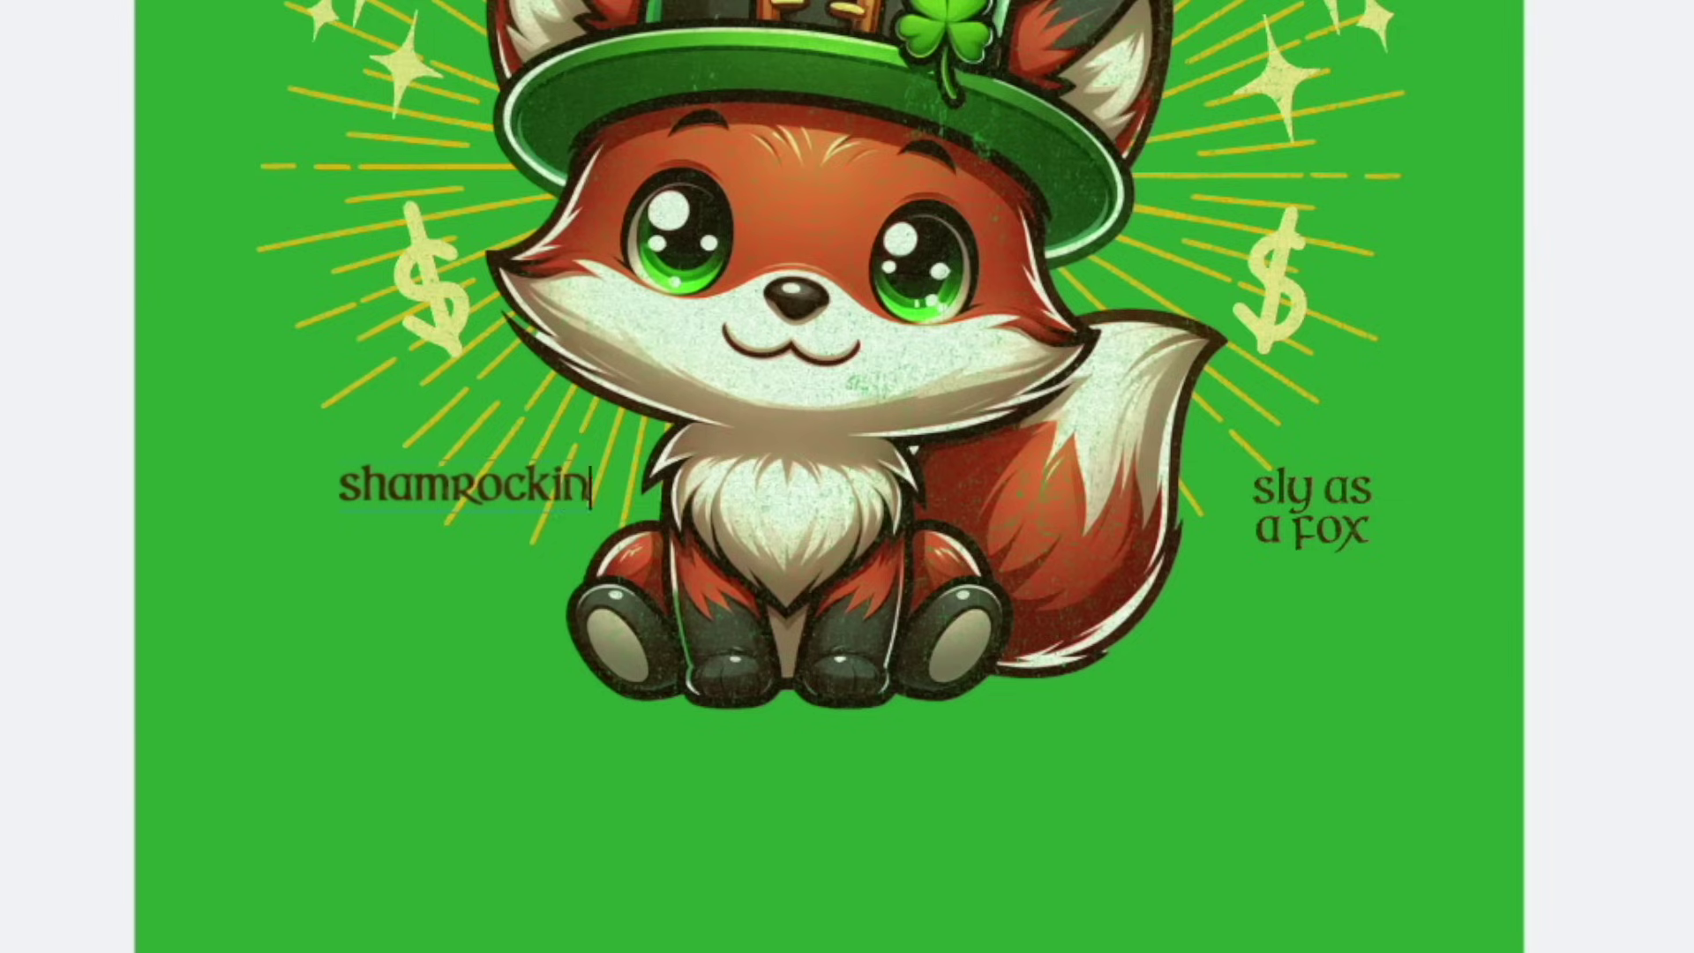
{"action": "type", "text": "g"}
{"action": "key", "text": "Return"}
{"action": "type", "text": "his p"}
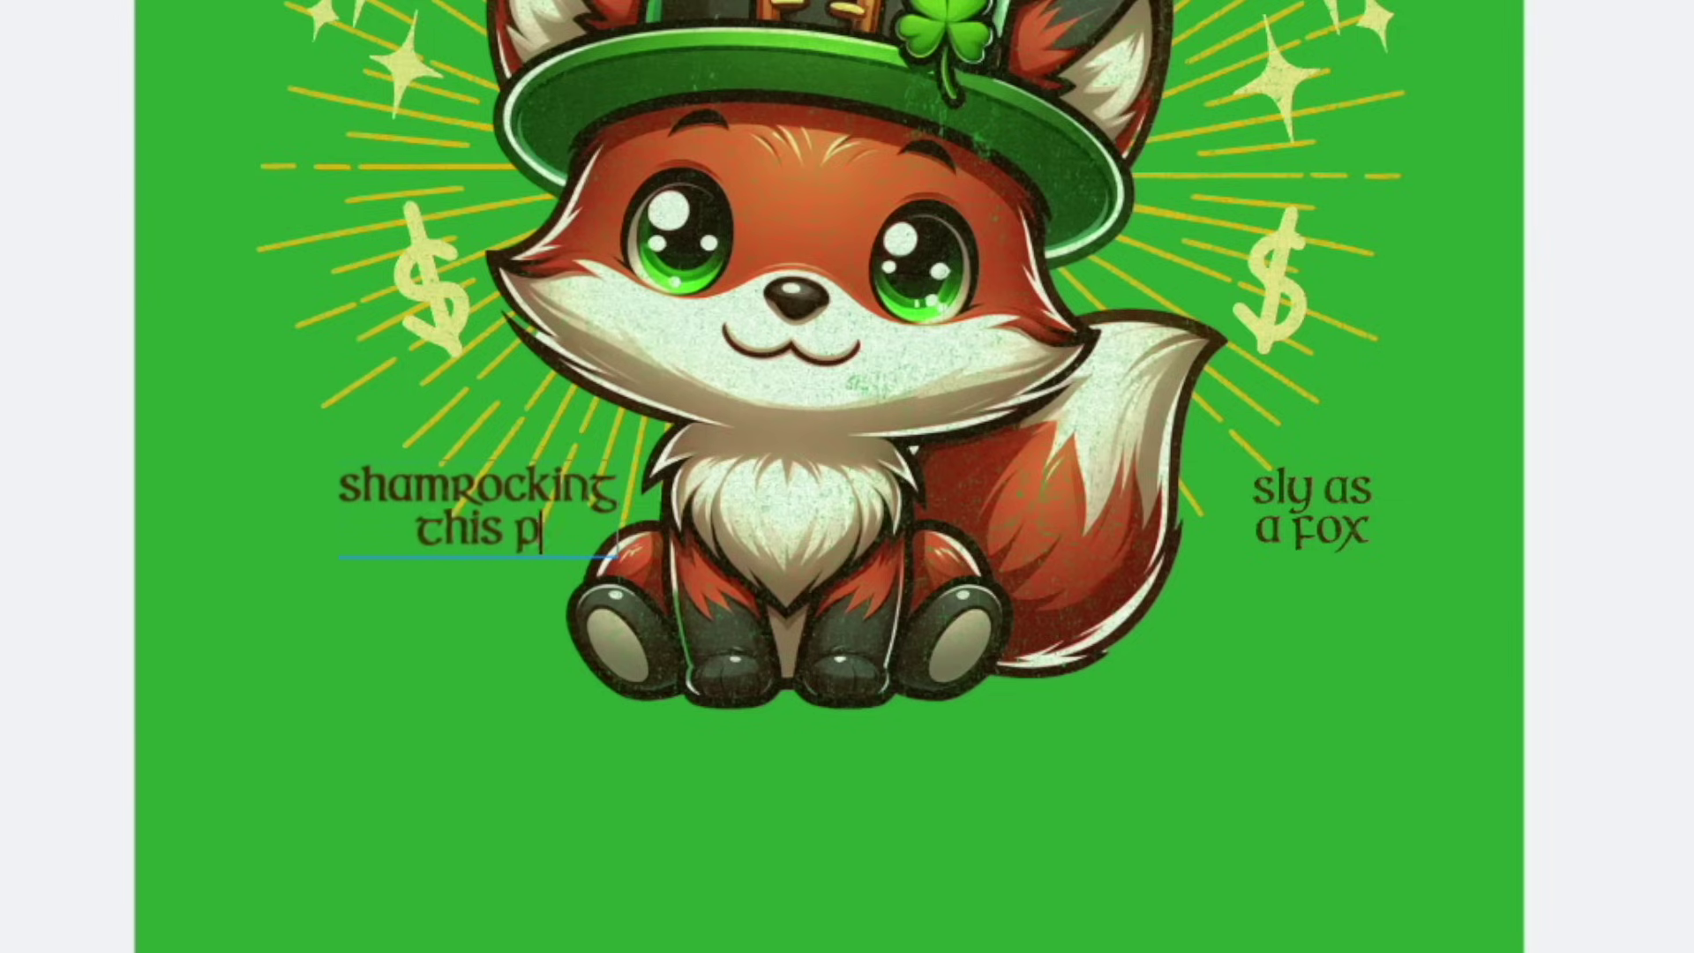
{"action": "type", "text": "arty"}
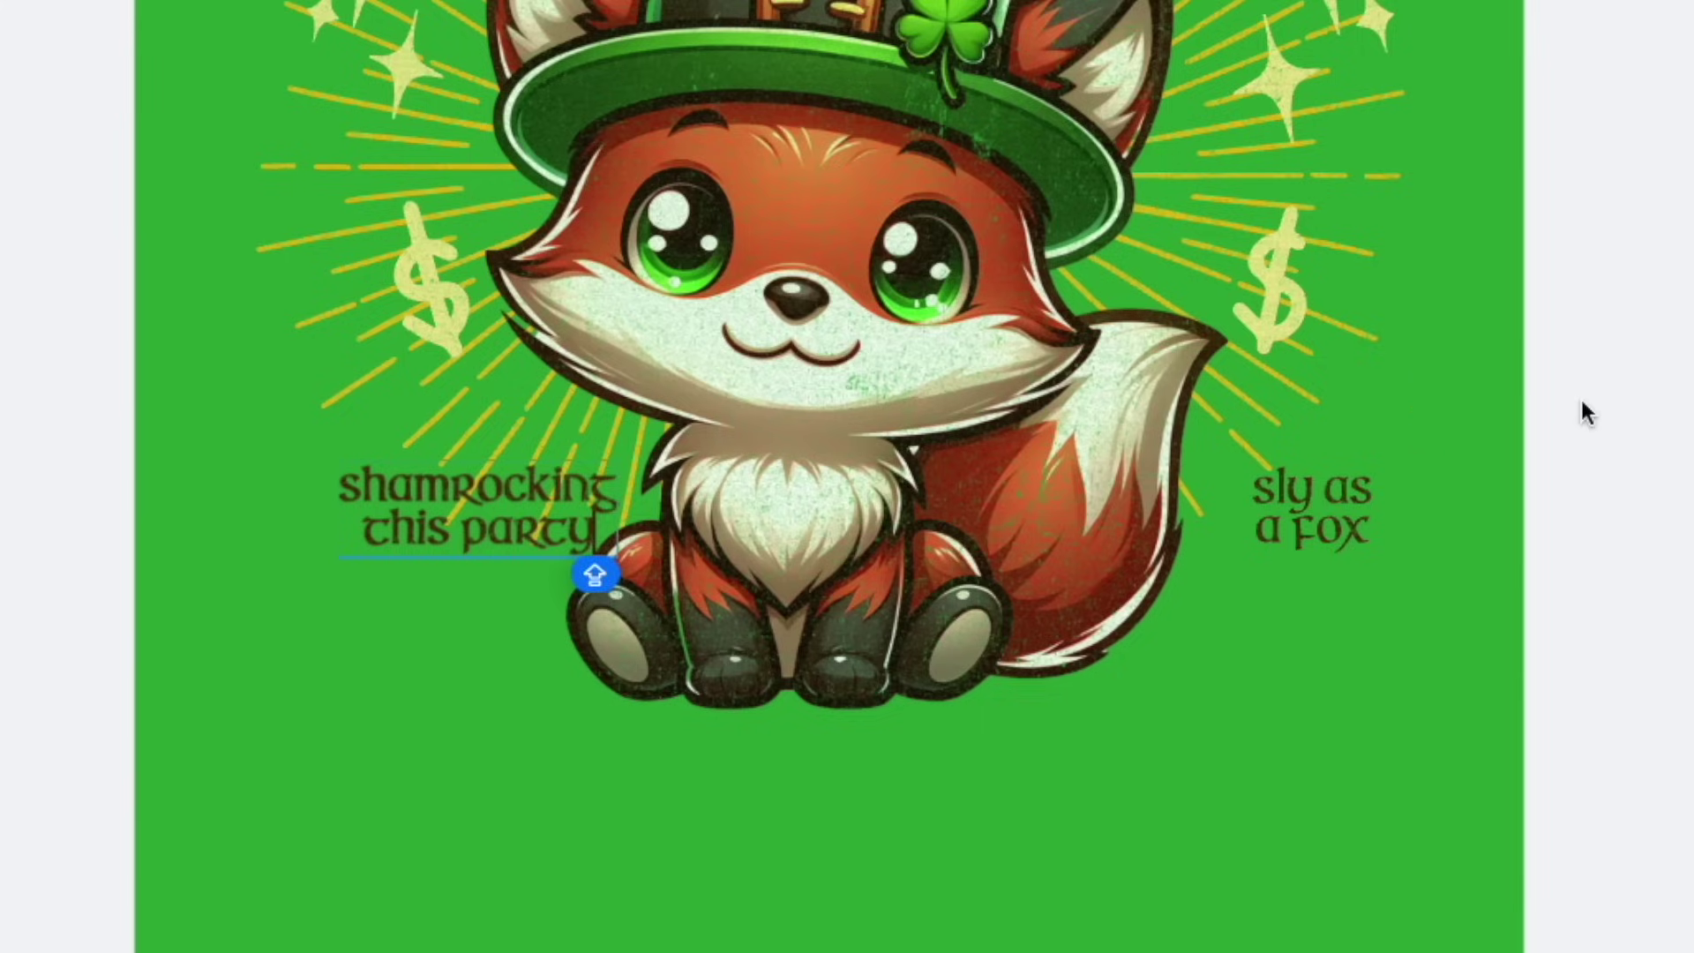
- Widen the left quote's text box and move it further left
{"action": "key", "text": "Escape"}
{"action": "left_click_drag", "start_coordinate": [512, 529], "coordinate": [686, 490]}
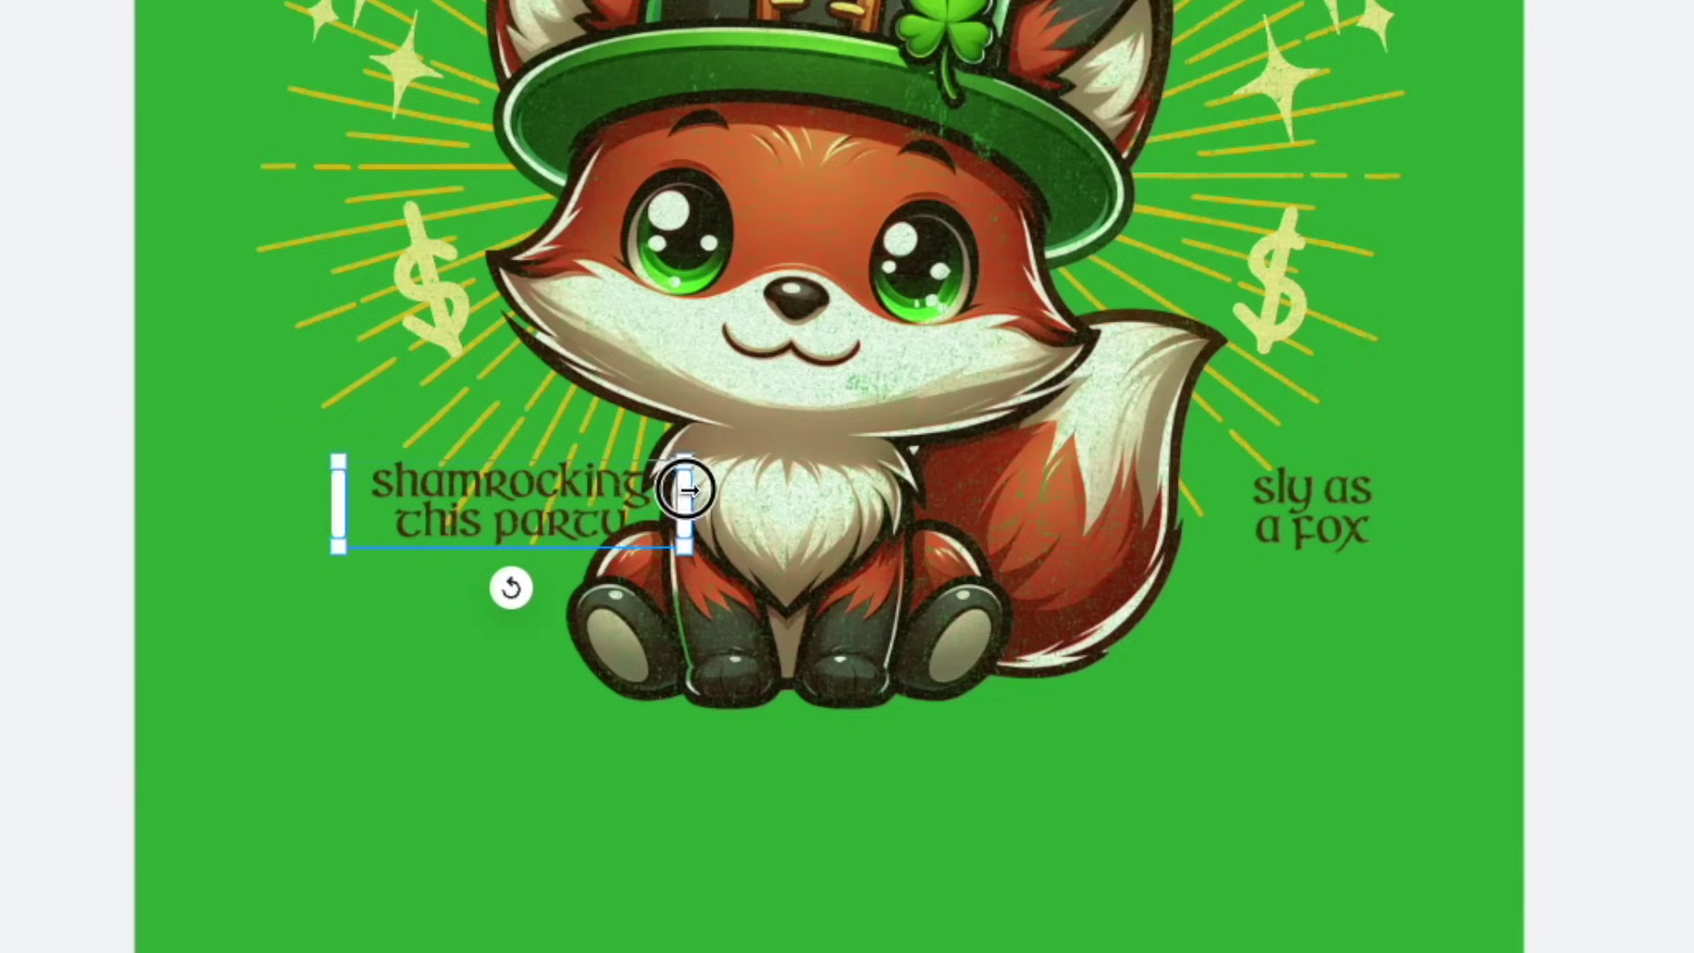
{"action": "left_click_drag", "start_coordinate": [473, 487], "coordinate": [370, 494]}
{"action": "left_click", "coordinate": [1470, 486]}
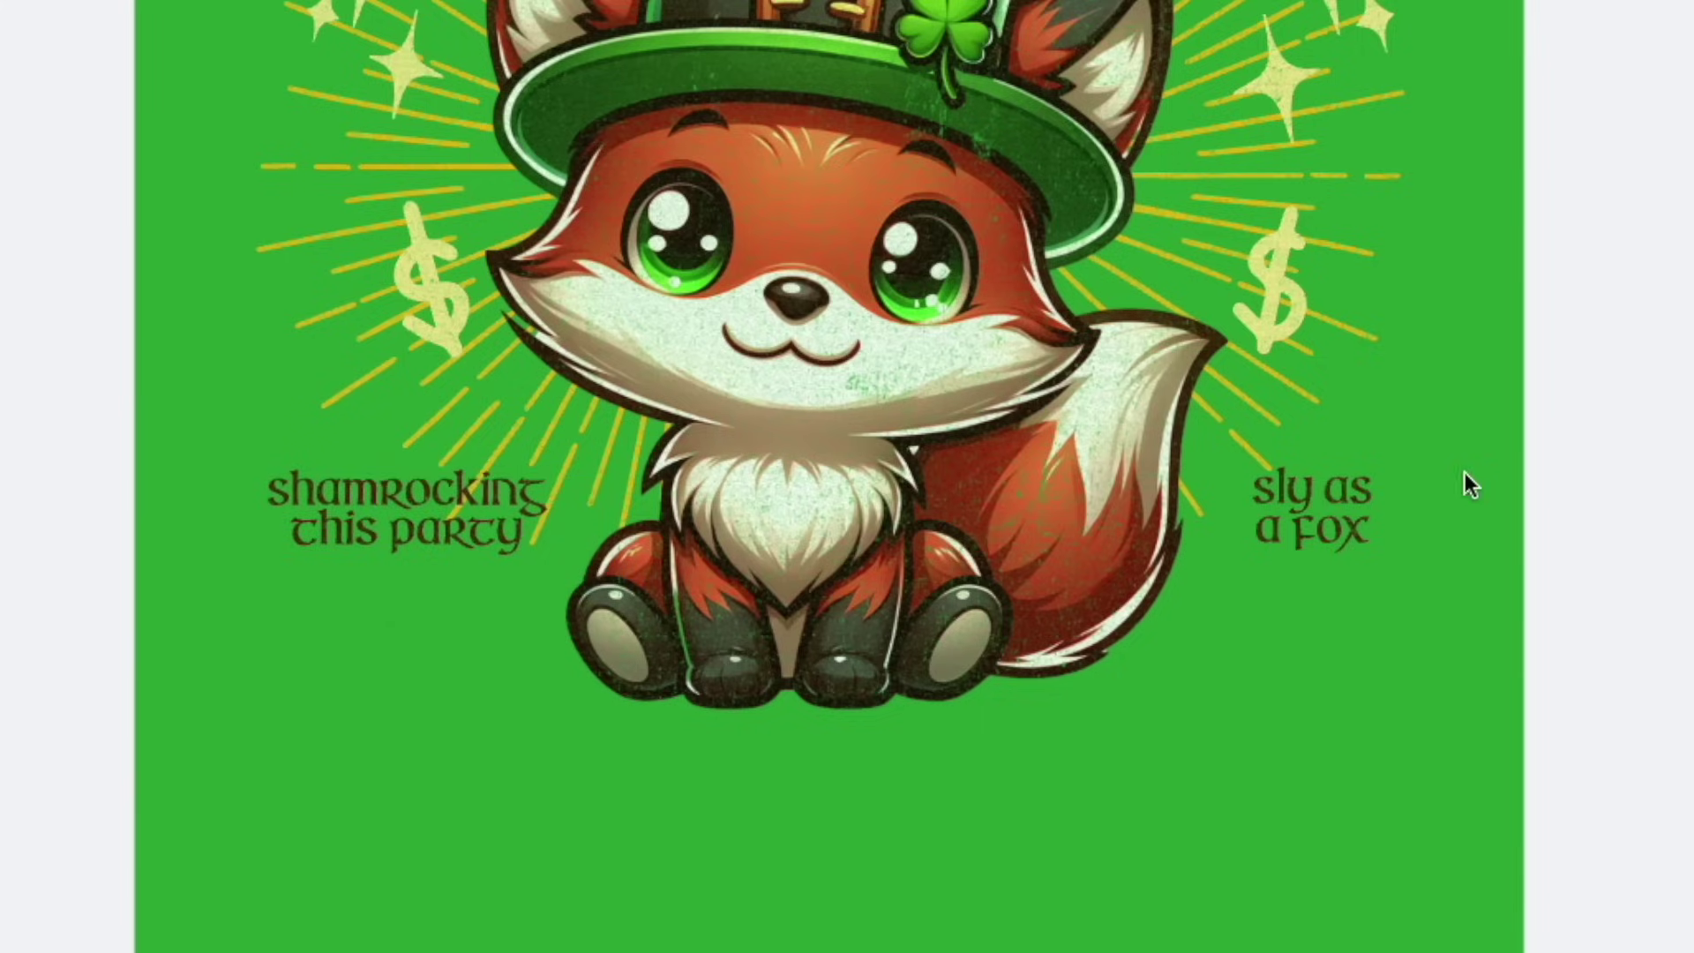
- Add 'supe' to the right 'sly as a fox' quote, then widen it and shift it left
{"action": "left_click", "coordinate": [1308, 478]}
{"action": "left_click", "coordinate": [1294, 496]}
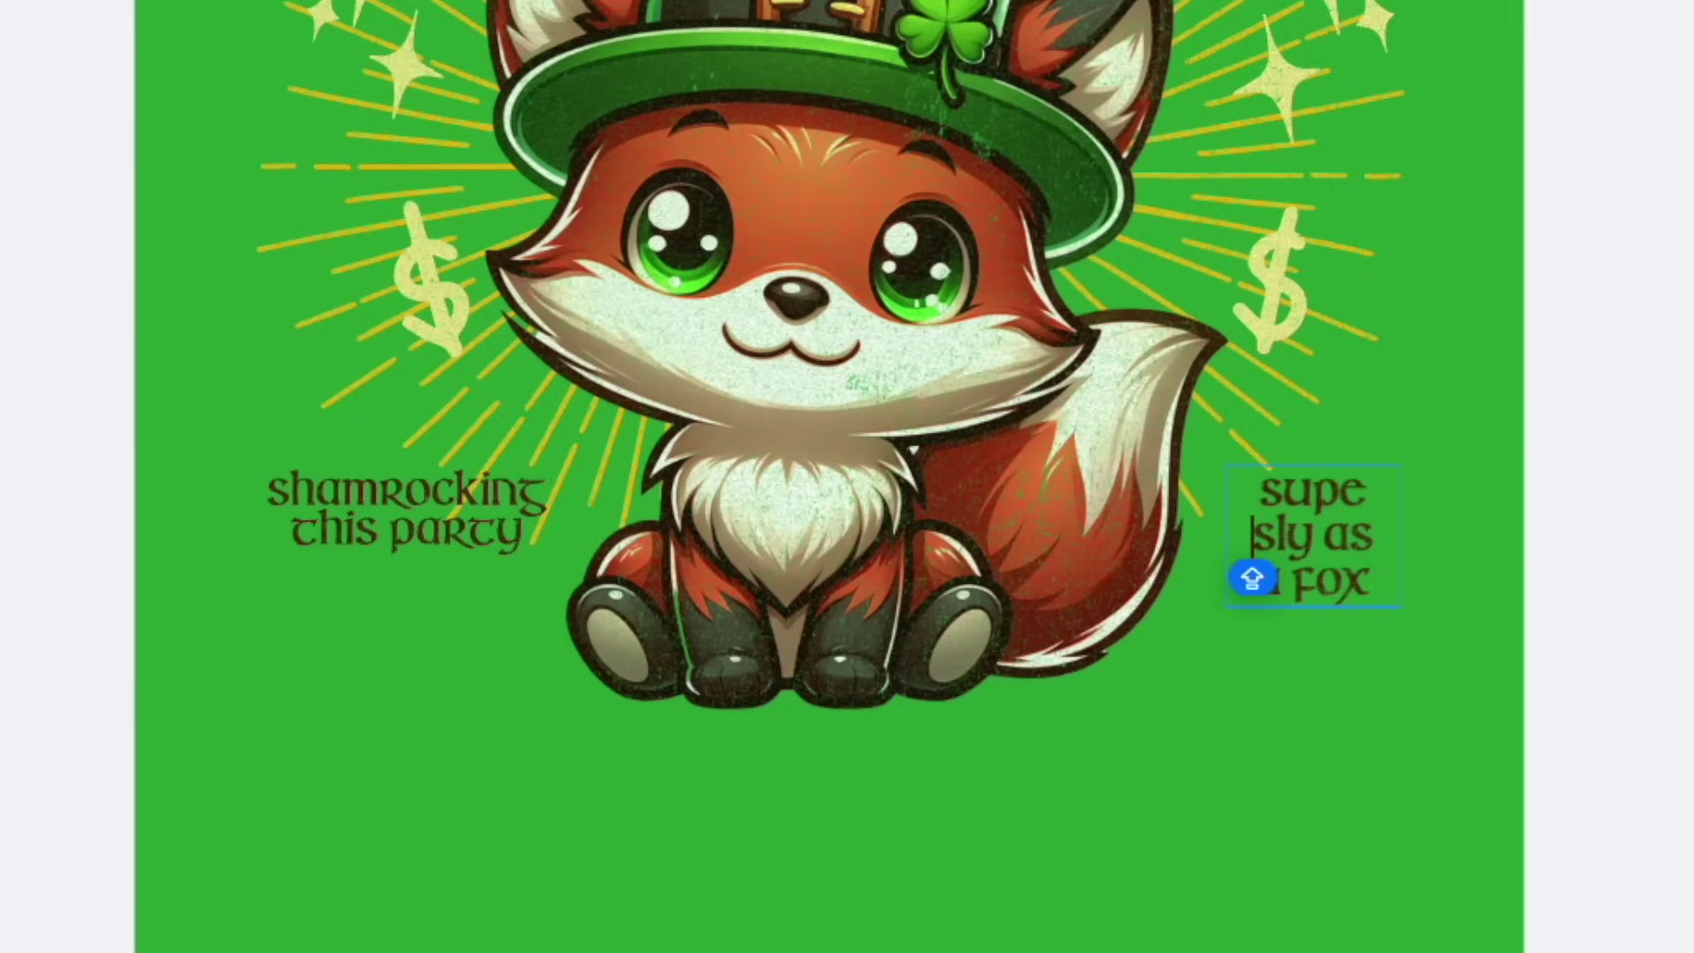
{"action": "key", "text": "Escape"}
{"action": "left_click_drag", "start_coordinate": [1399, 510], "coordinate": [1493, 508]}
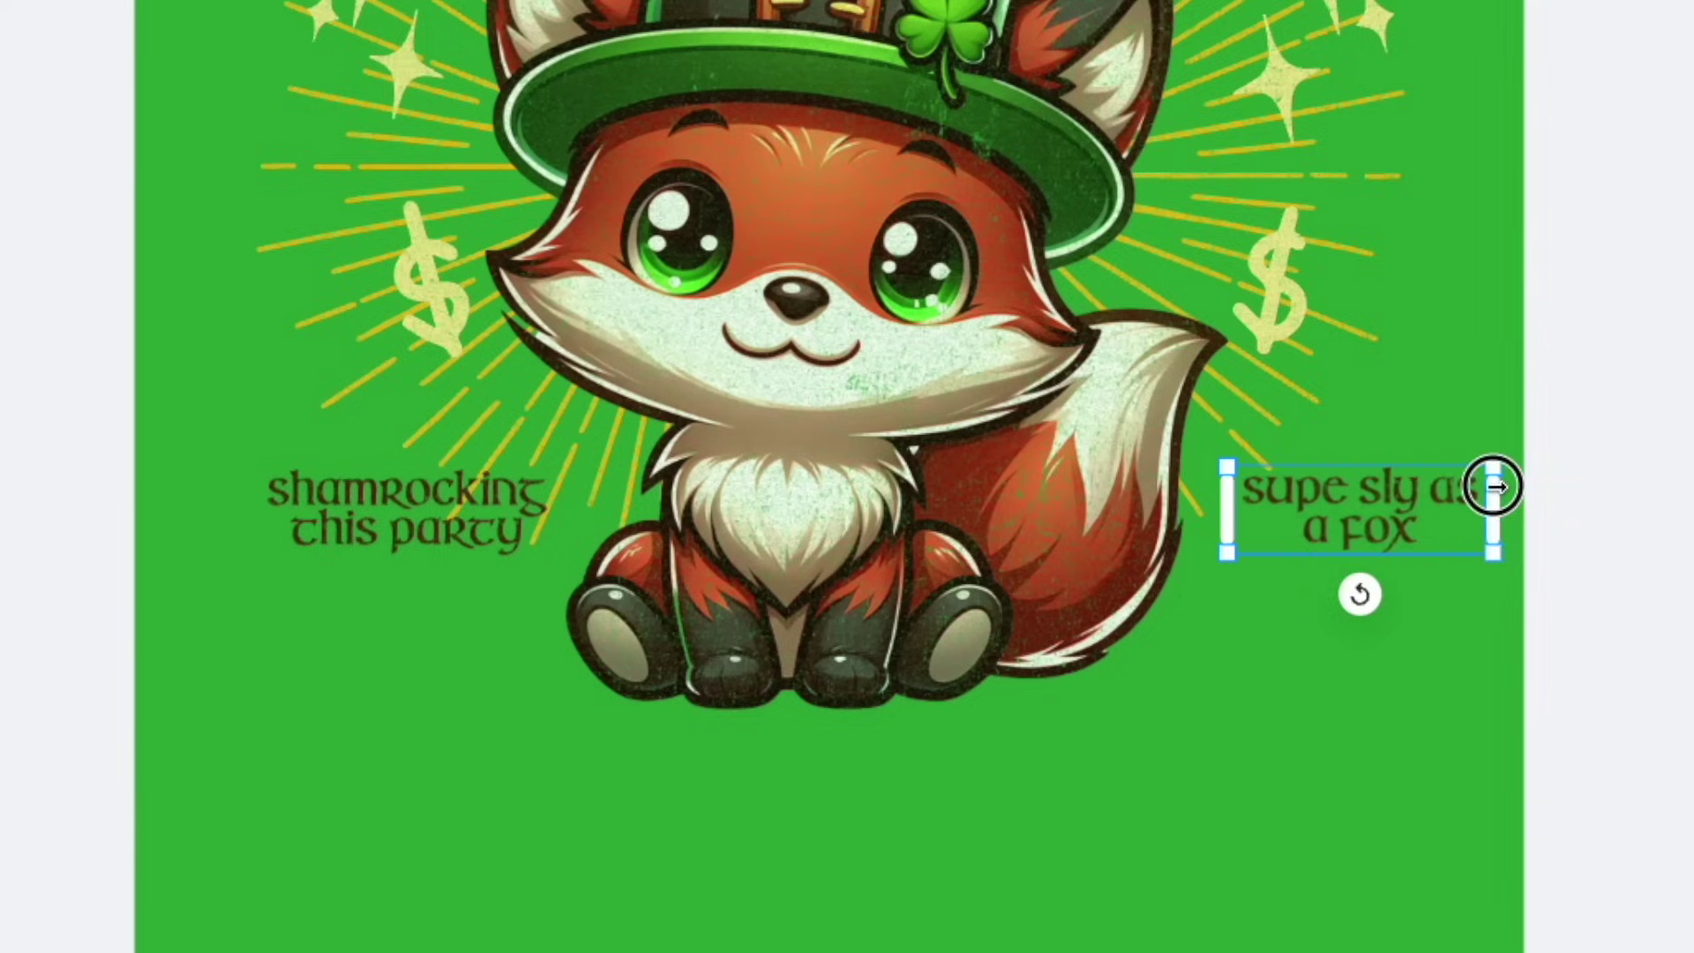
{"action": "left_click_drag", "start_coordinate": [1382, 504], "coordinate": [1349, 507]}
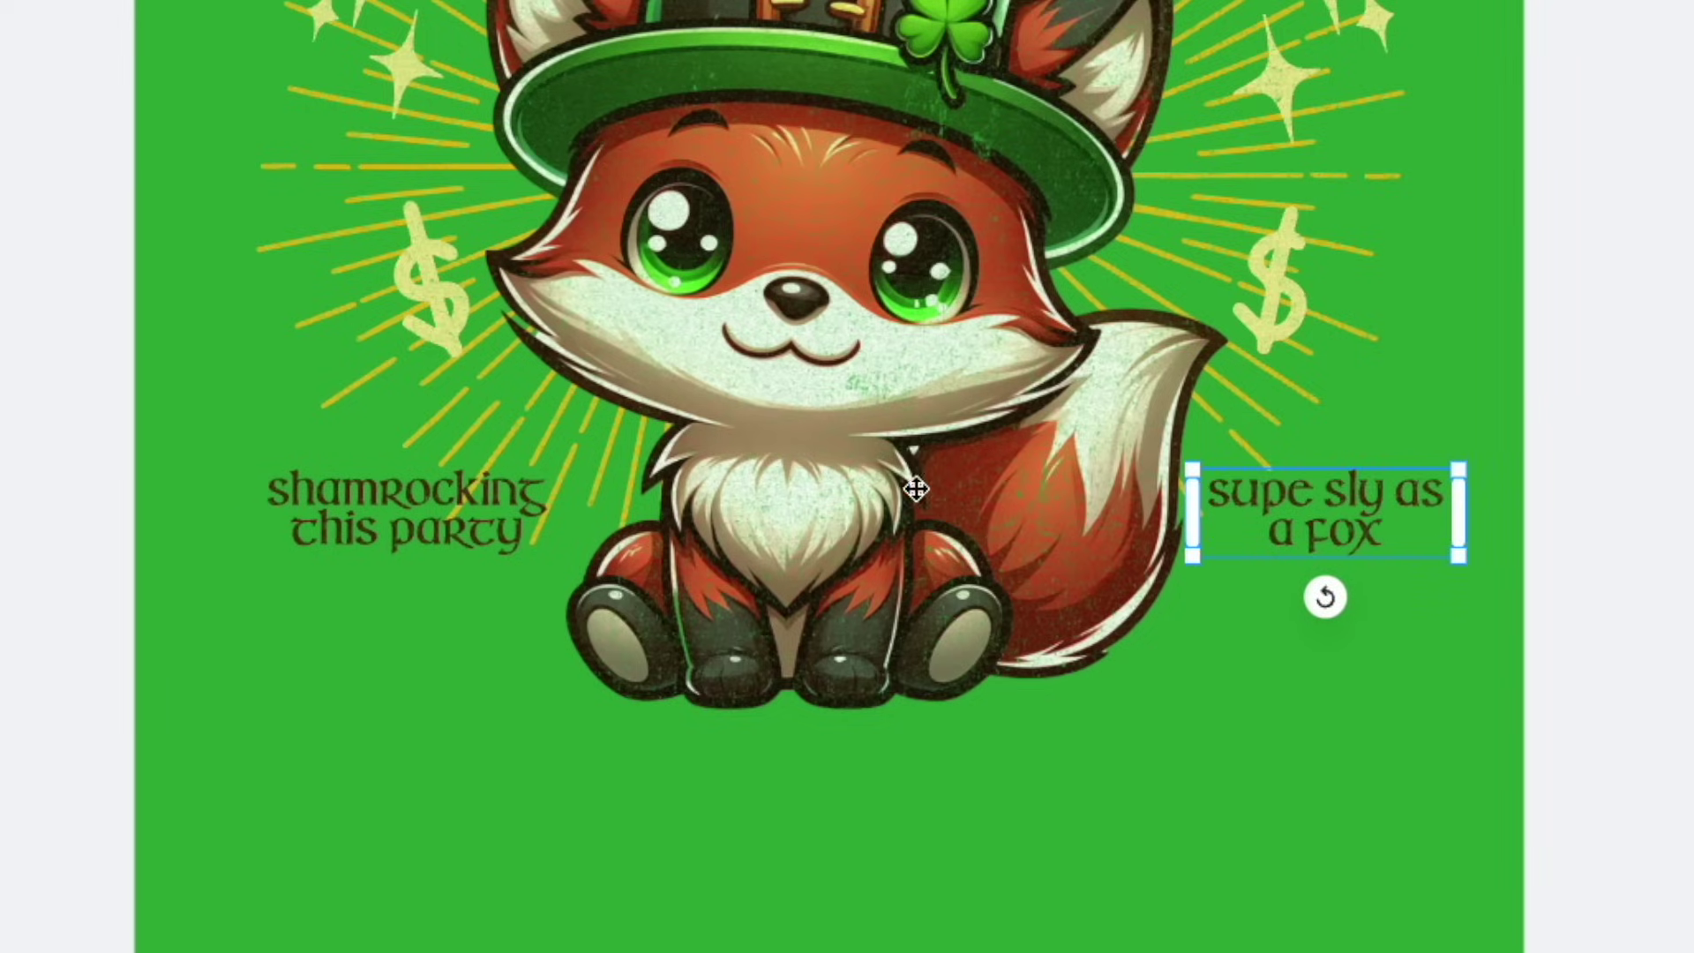
- Finish the right quote so it reads 'super sly as a fox'
{"action": "left_click", "coordinate": [1382, 529]}
{"action": "left_click", "coordinate": [1393, 493]}
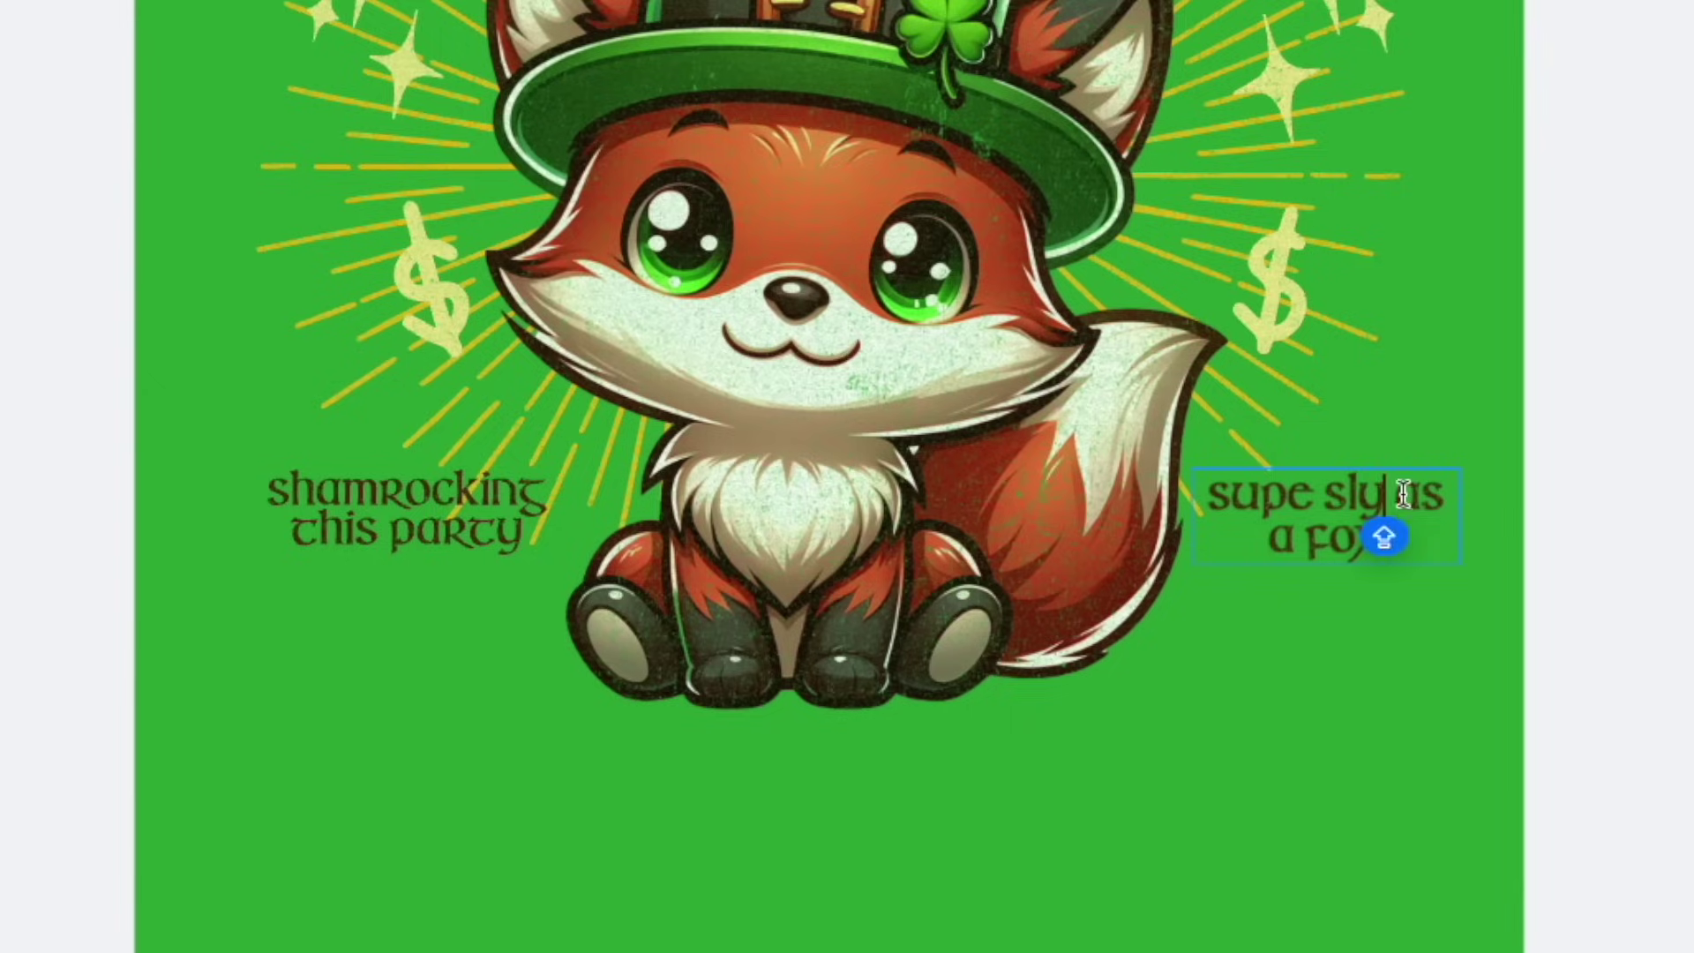
{"action": "left_click", "coordinate": [1285, 495]}
{"action": "type", "text": "r"}
{"action": "key", "text": "Escape"}
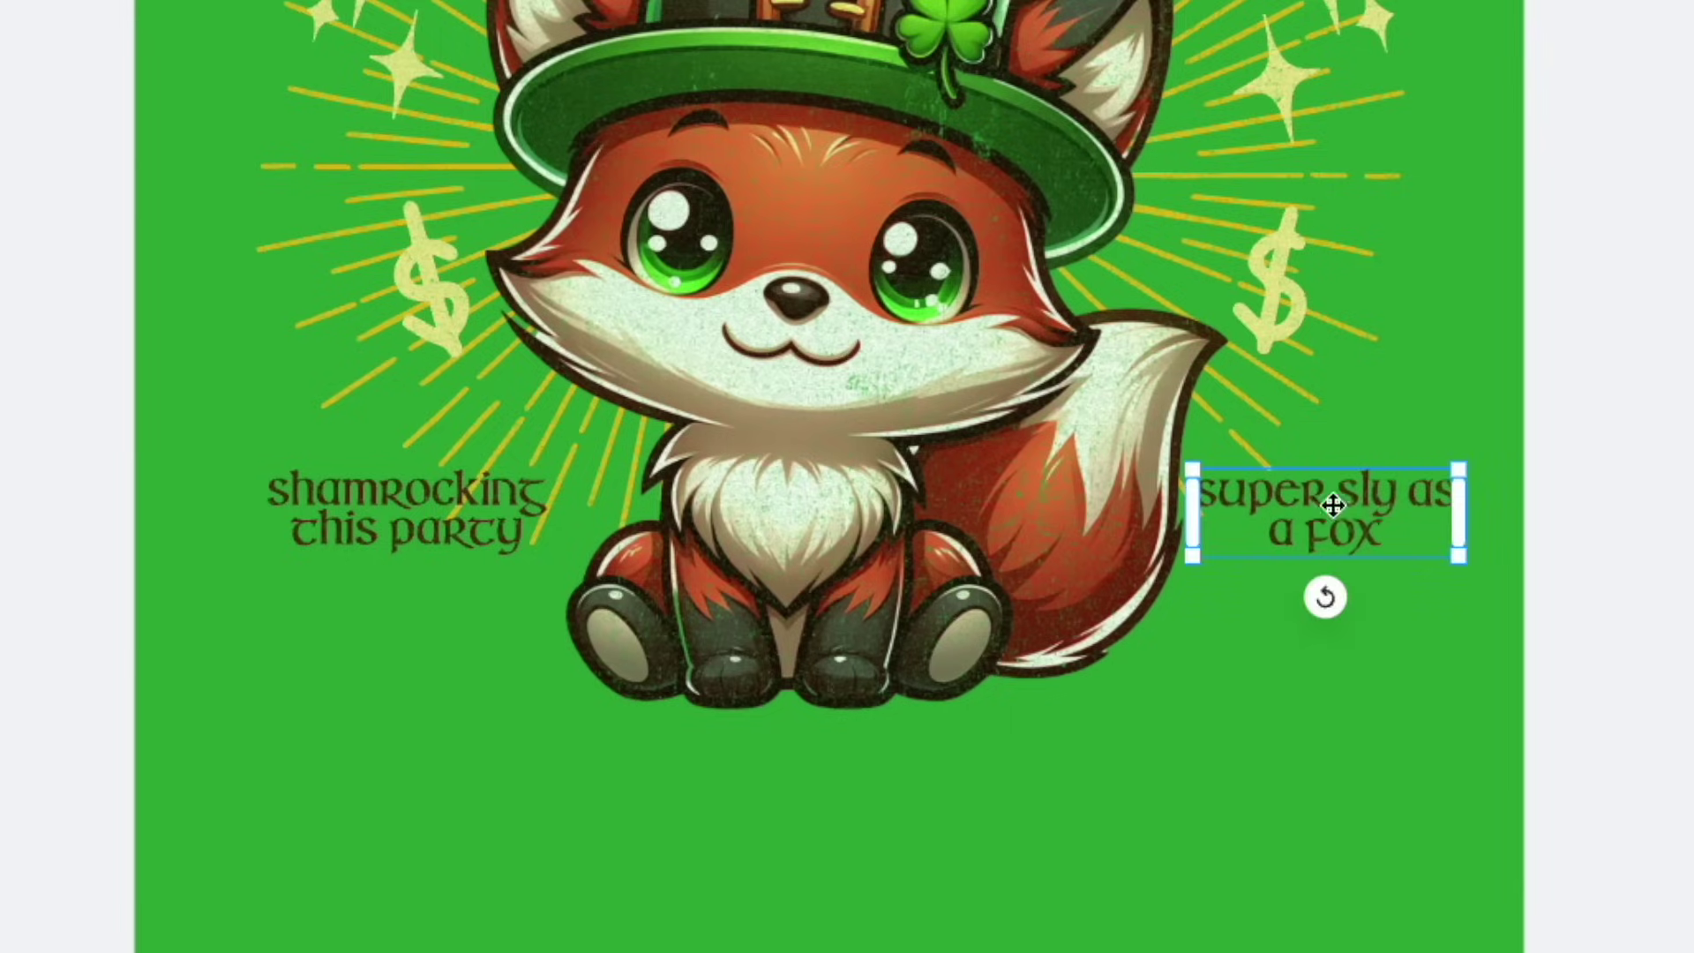
{"action": "left_click", "coordinate": [1403, 540]}
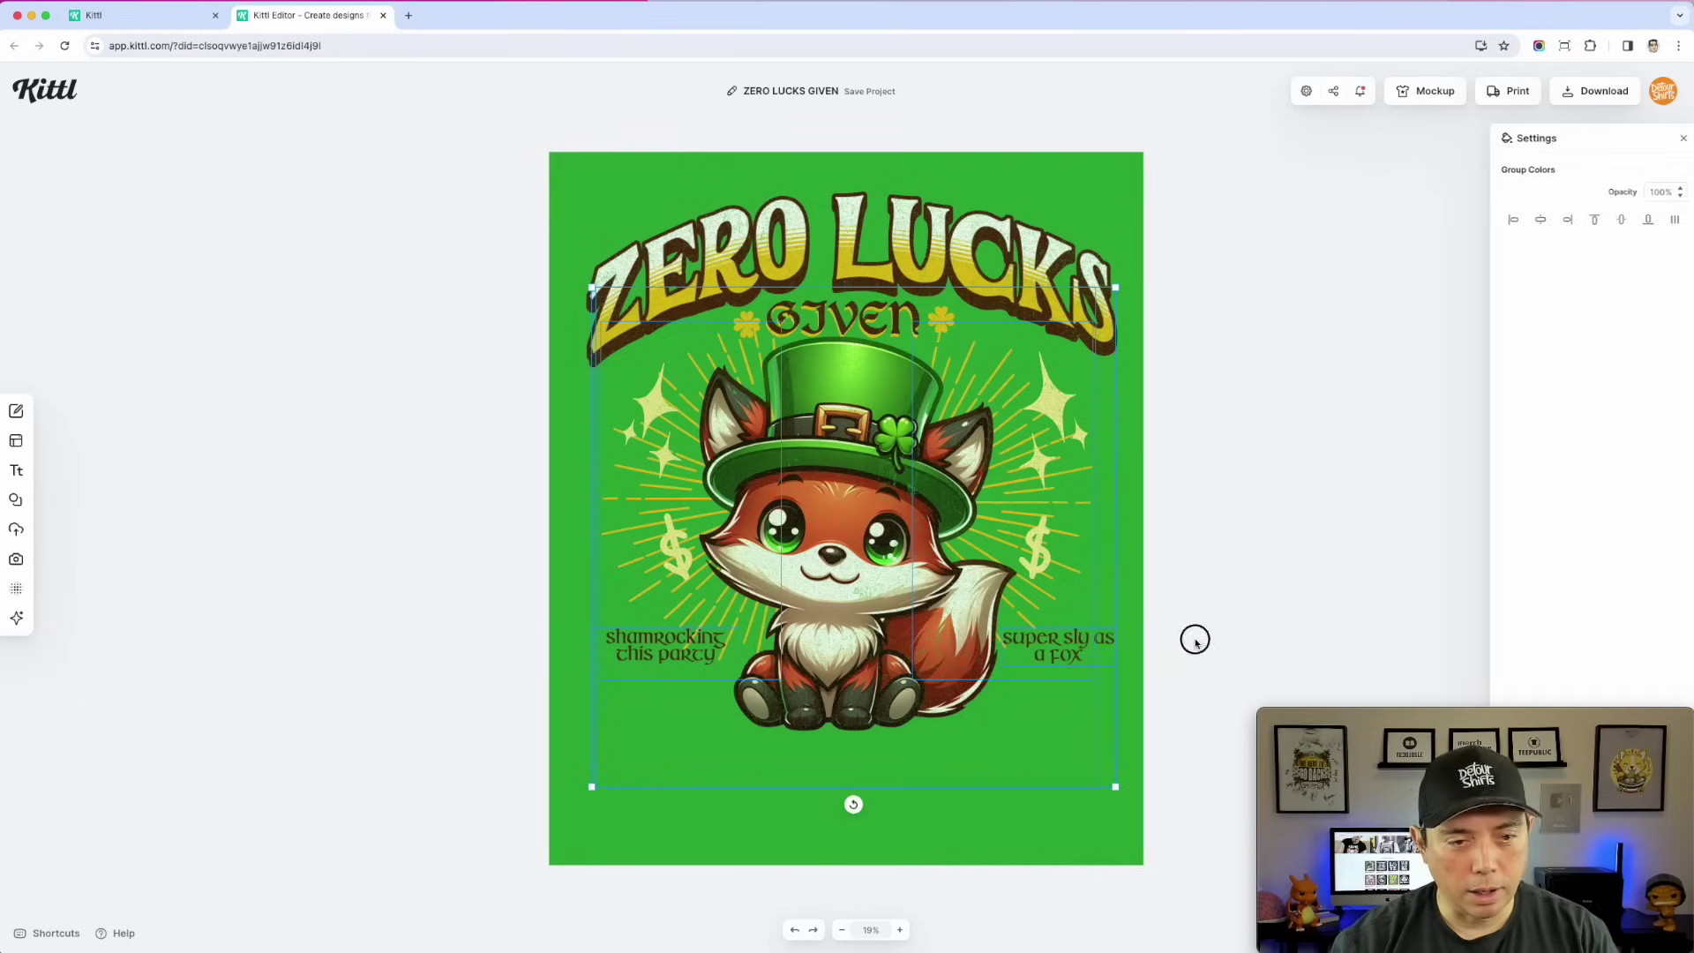
- Shift the fox image and both side quotes slightly left
{"action": "left_click", "coordinate": [1196, 640]}
{"action": "left_click", "coordinate": [862, 360]}
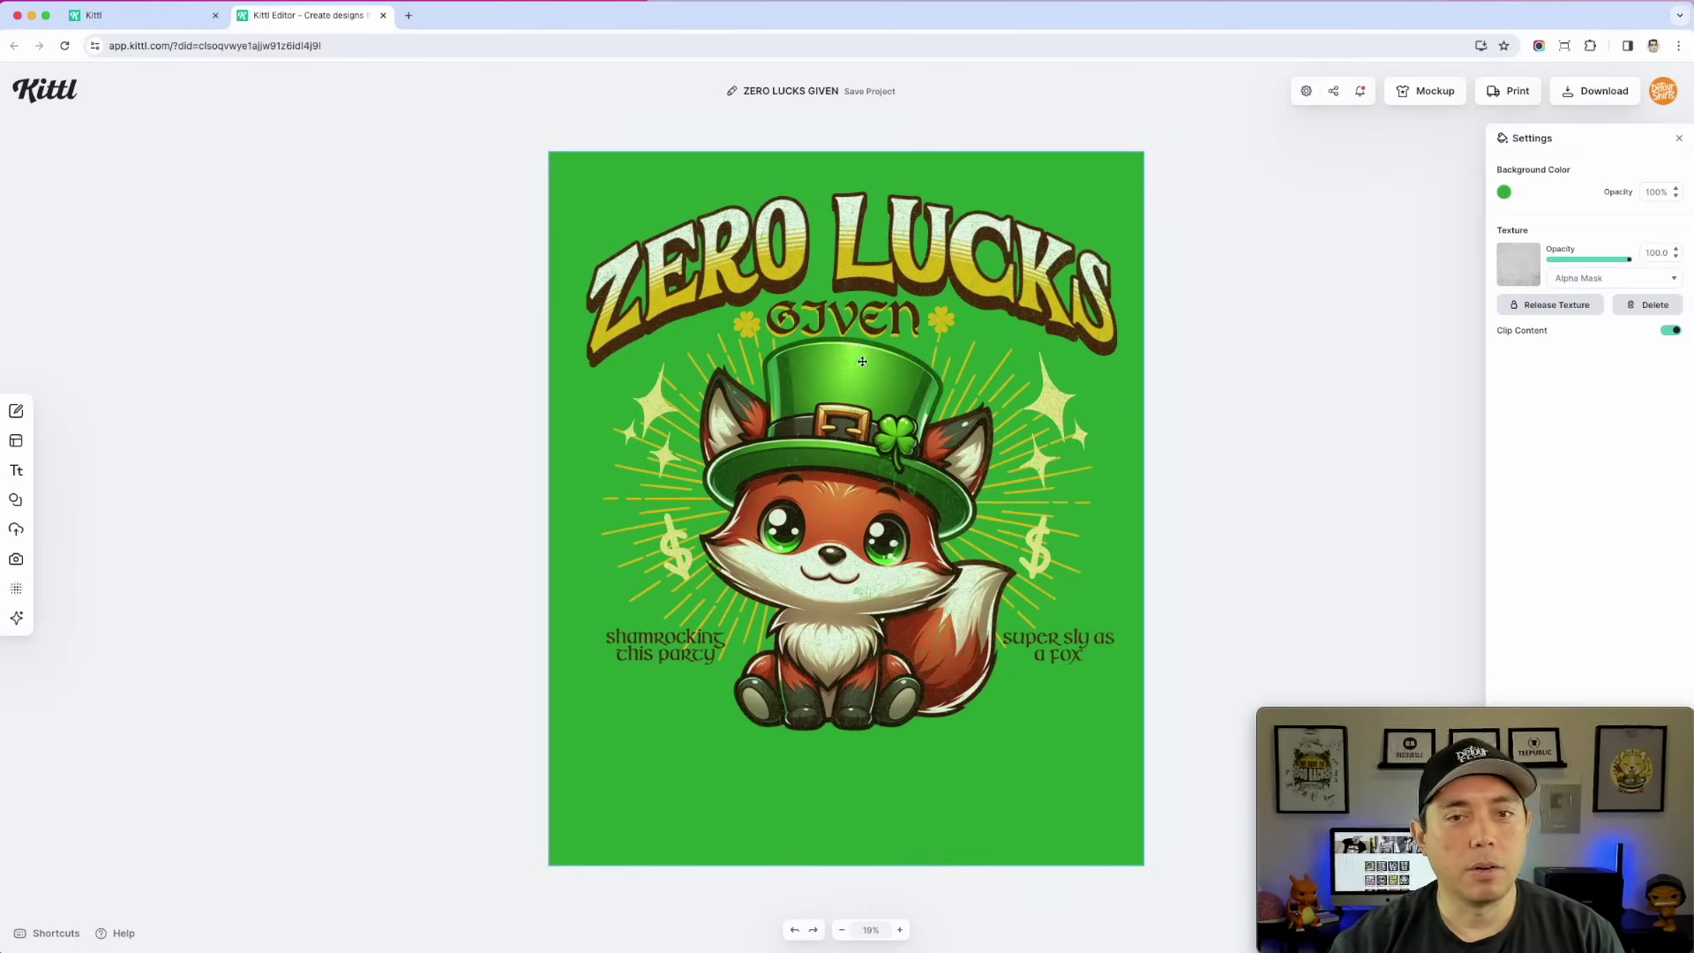
{"action": "left_click", "coordinate": [486, 209]}
{"action": "left_click", "coordinate": [884, 507]}
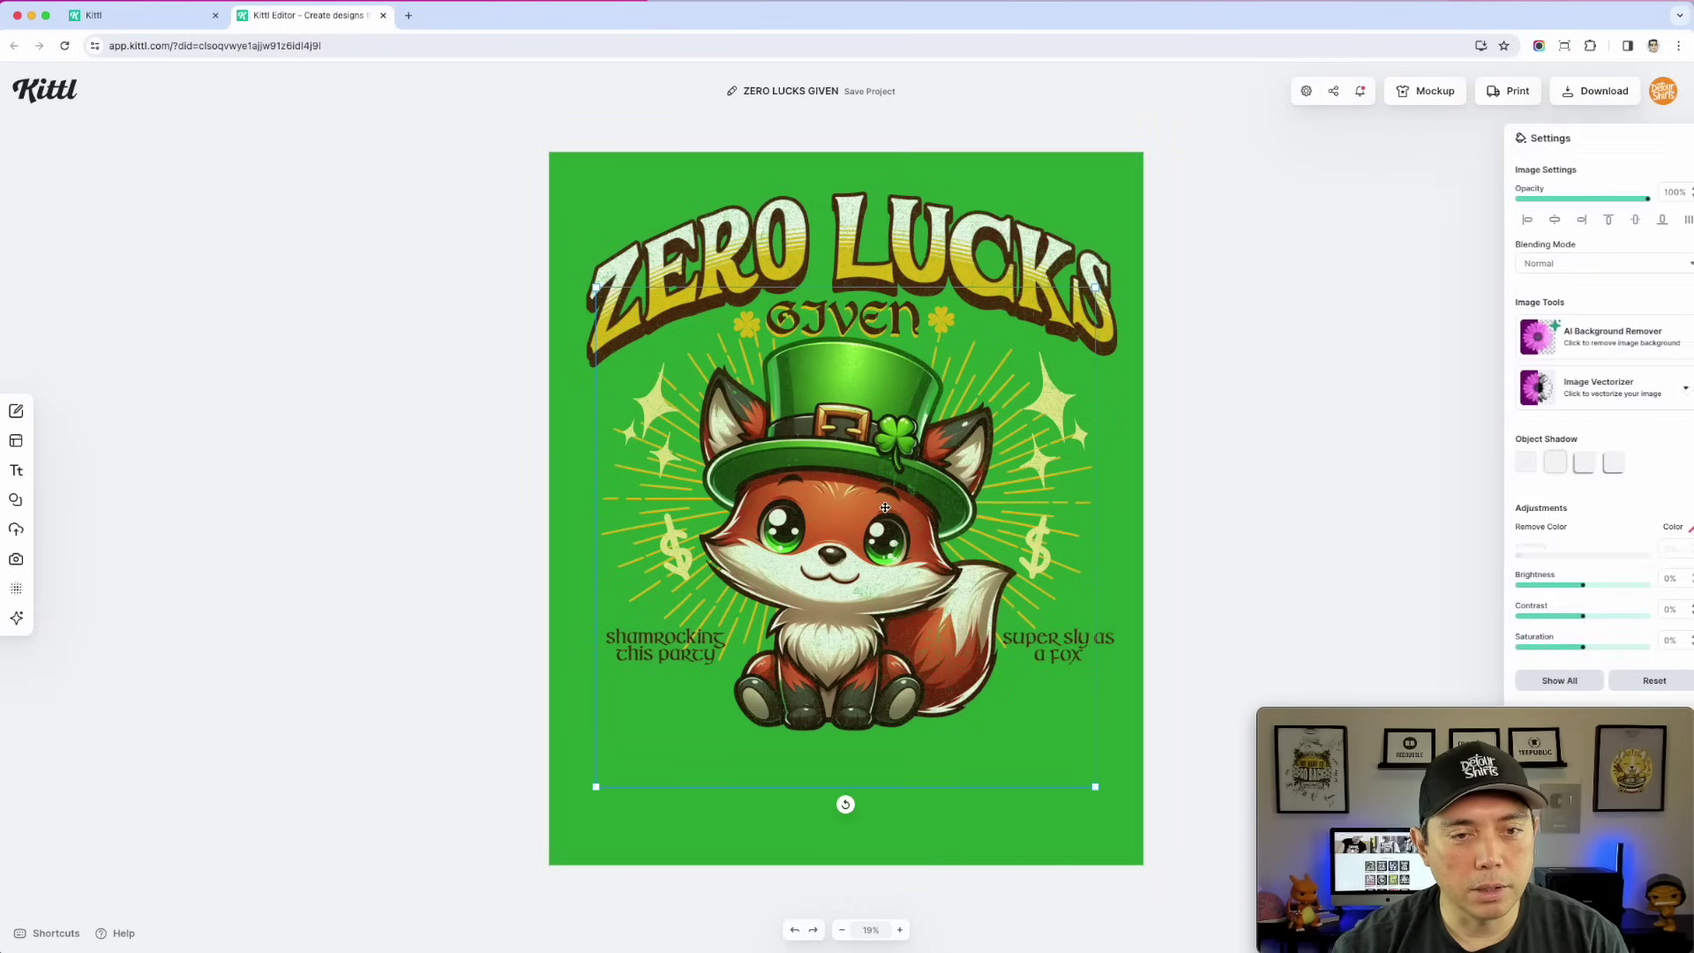
{"action": "left_click_drag", "start_coordinate": [885, 507], "coordinate": [880, 508]}
{"action": "left_click", "coordinate": [1104, 642]}
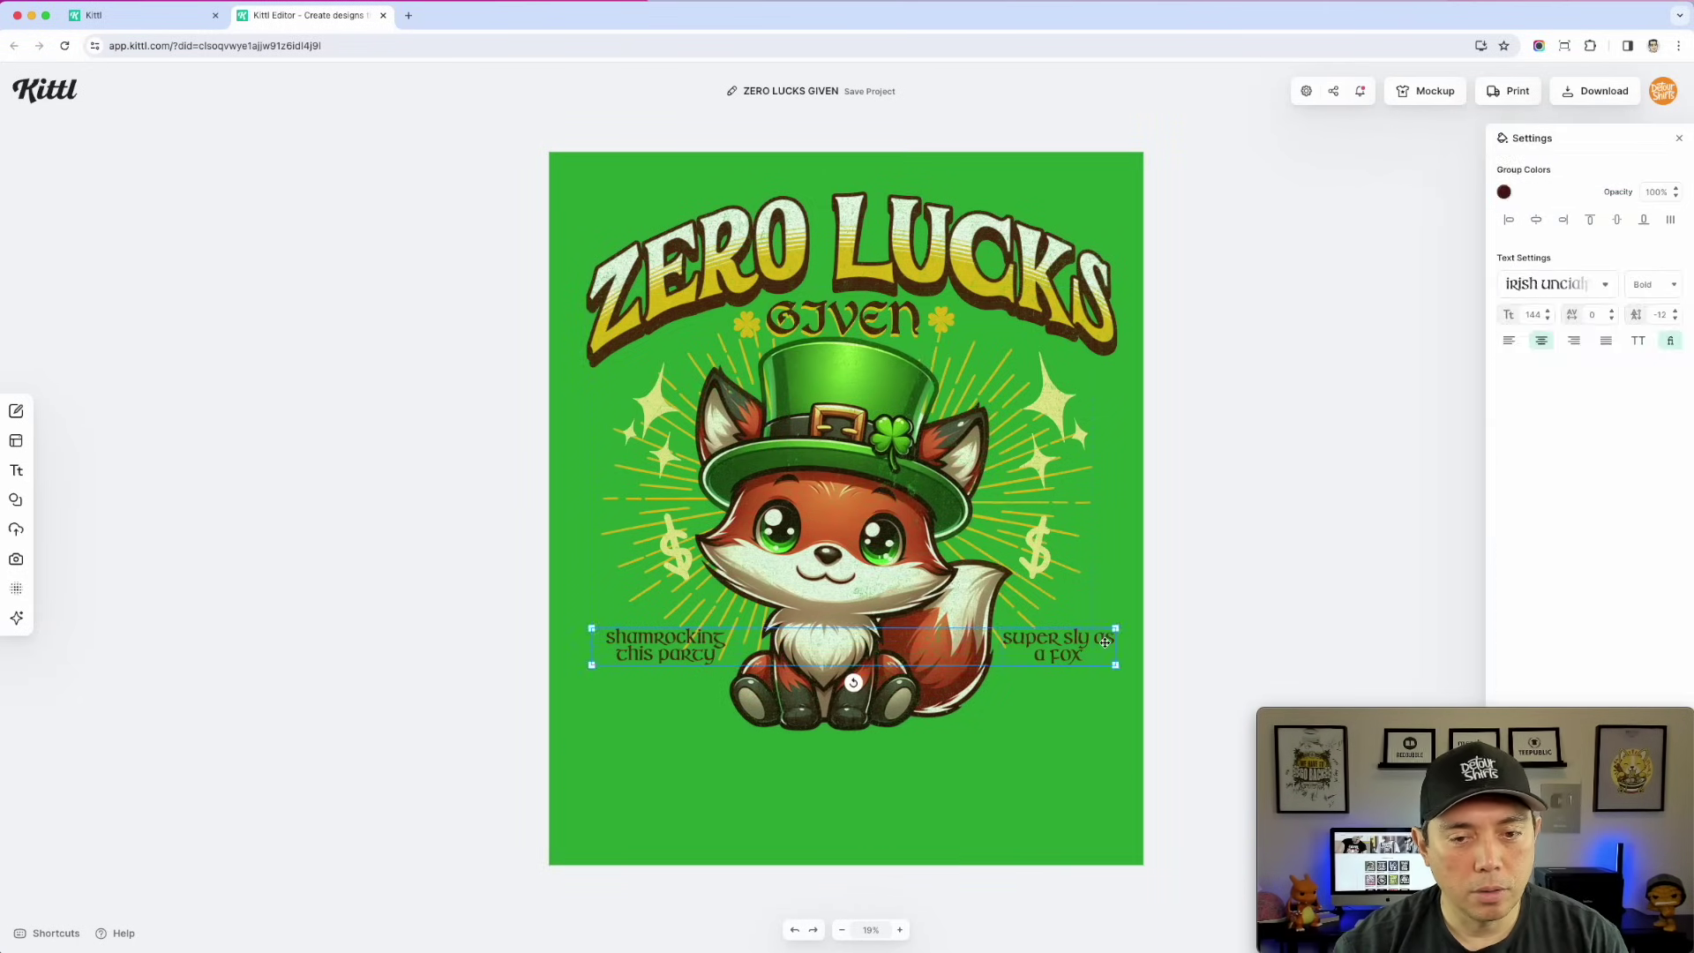
{"action": "left_click_drag", "start_coordinate": [1102, 642], "coordinate": [1086, 641]}
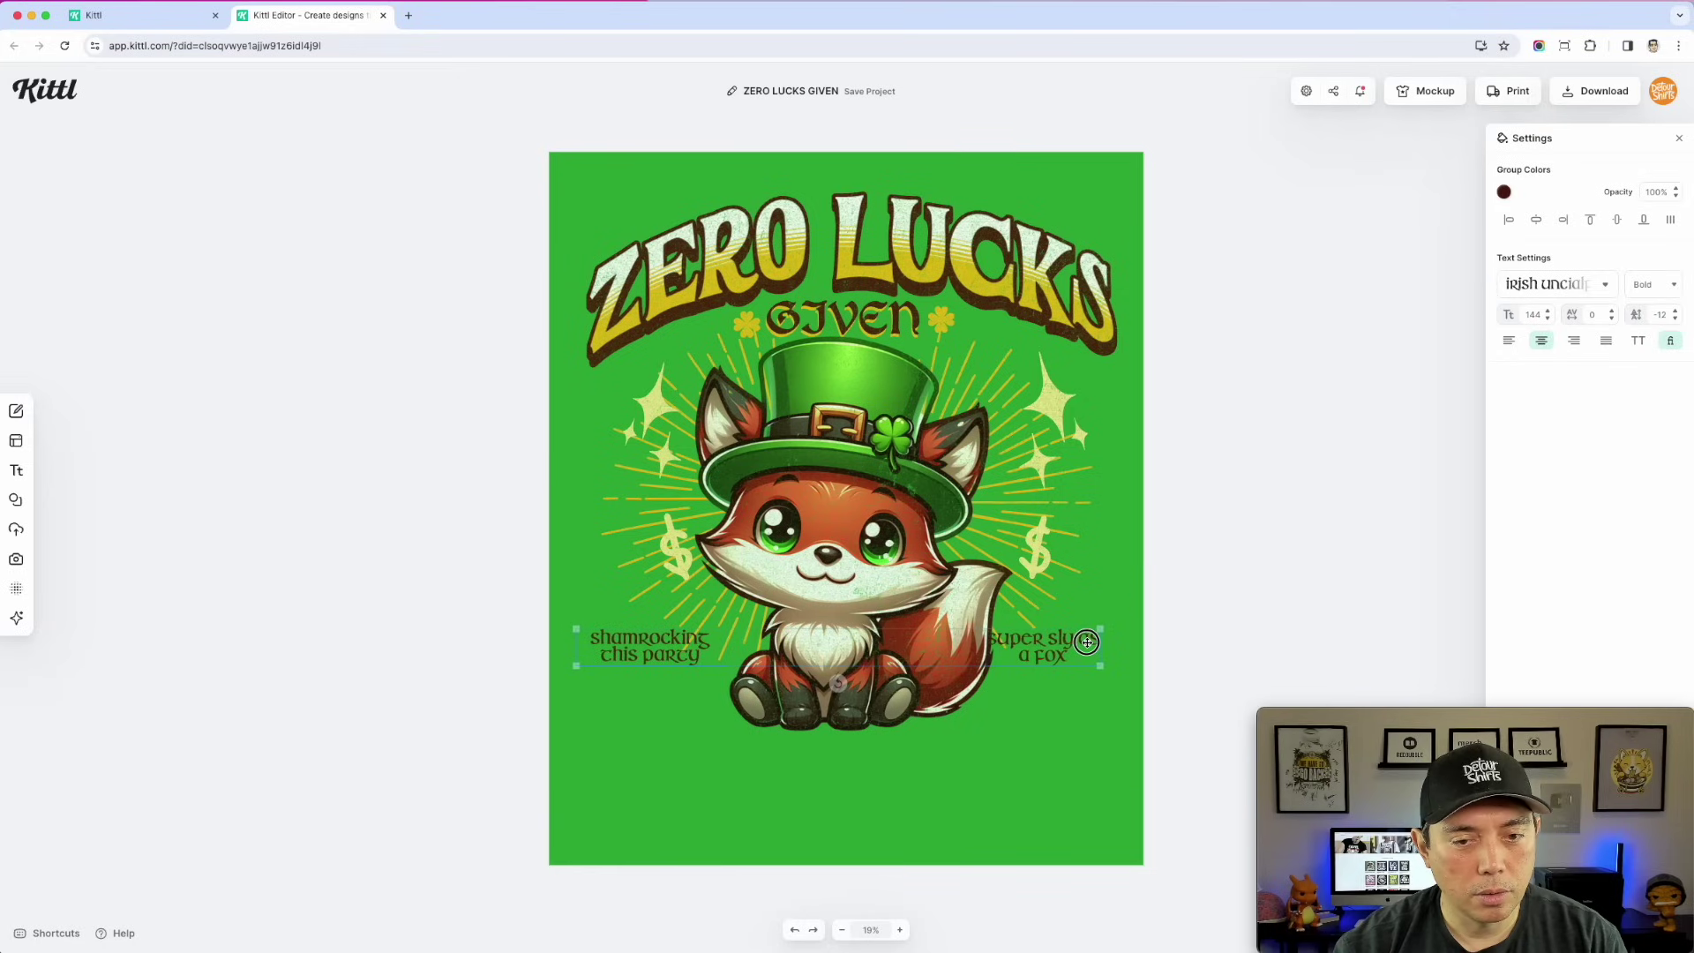
- Reflow the right quote to 'super sly' over 'as a fox' and nudge it right
{"action": "double_click", "coordinate": [1013, 647]}
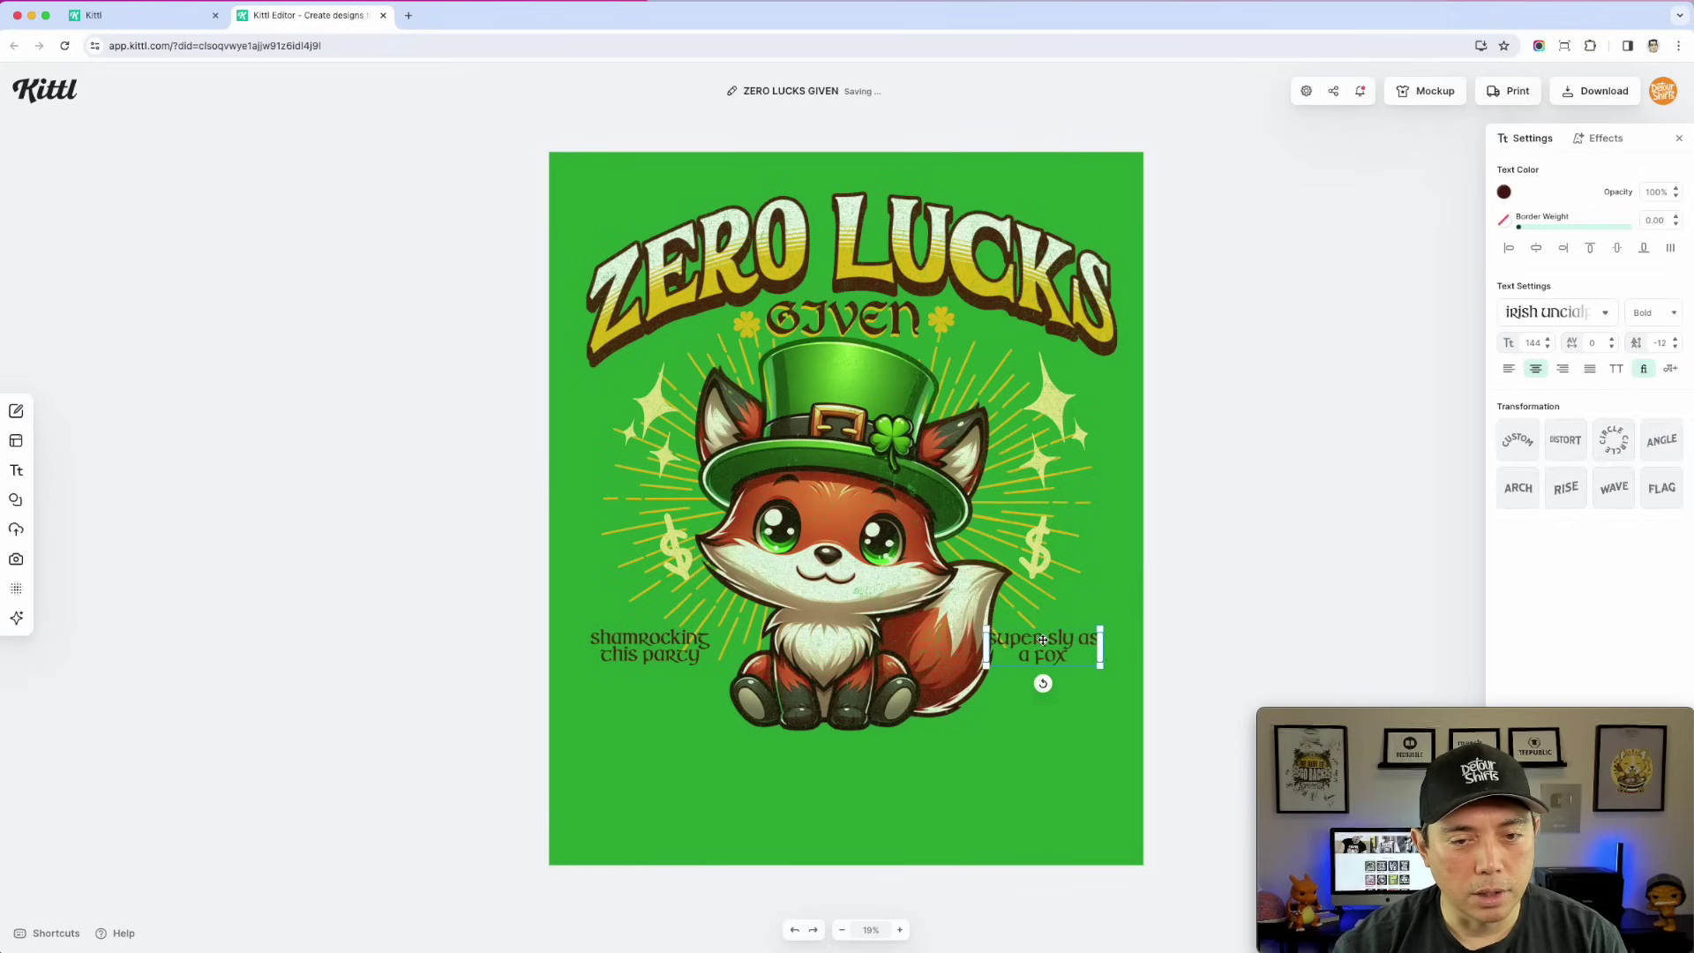
{"action": "left_click", "coordinate": [1043, 641]}
{"action": "double_click", "coordinate": [1051, 640]}
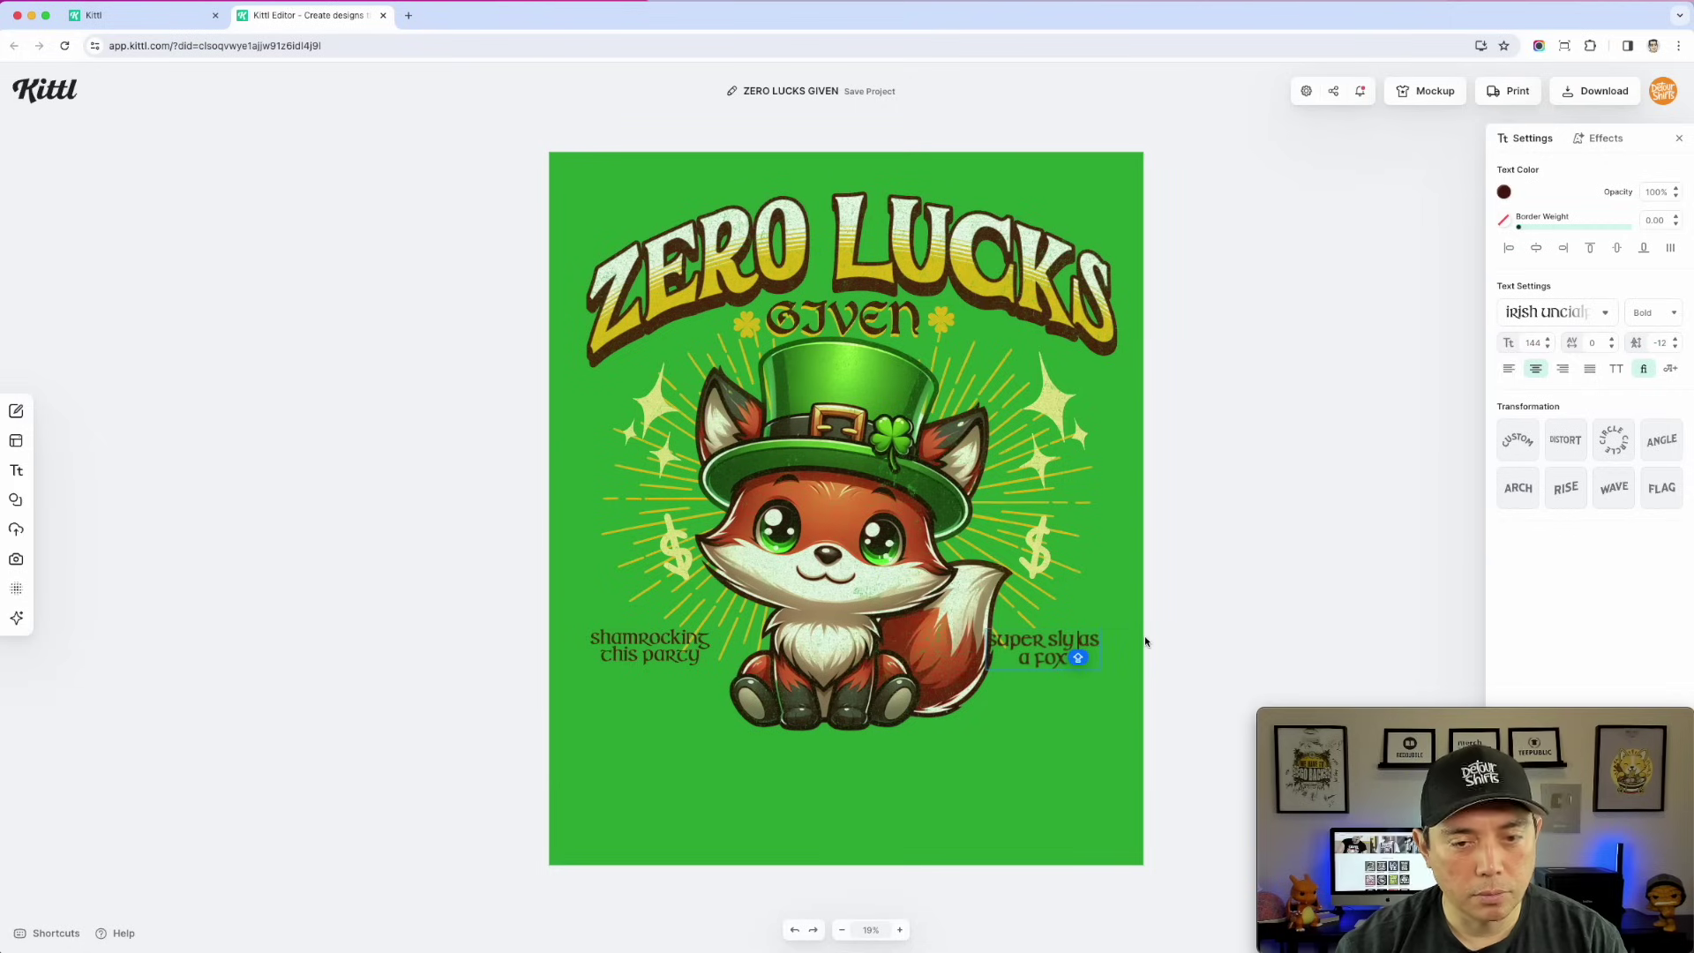
{"action": "key", "text": "Return"}
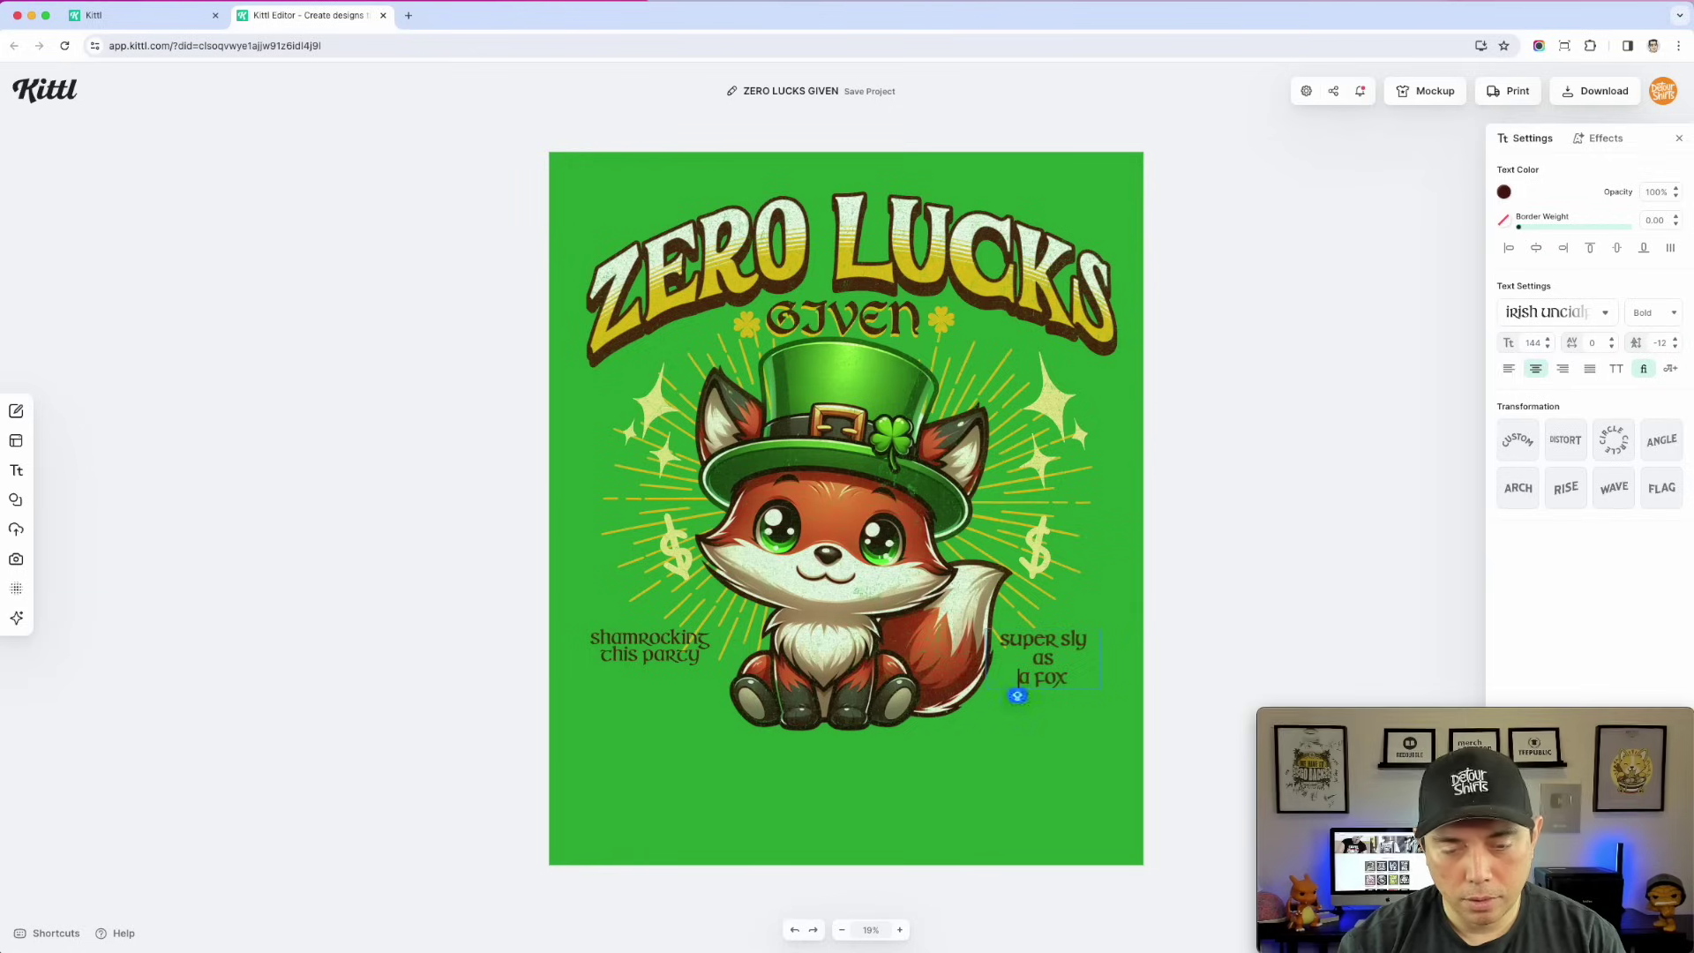
{"action": "key", "text": "BackSpace"}
{"action": "key", "text": "Escape"}
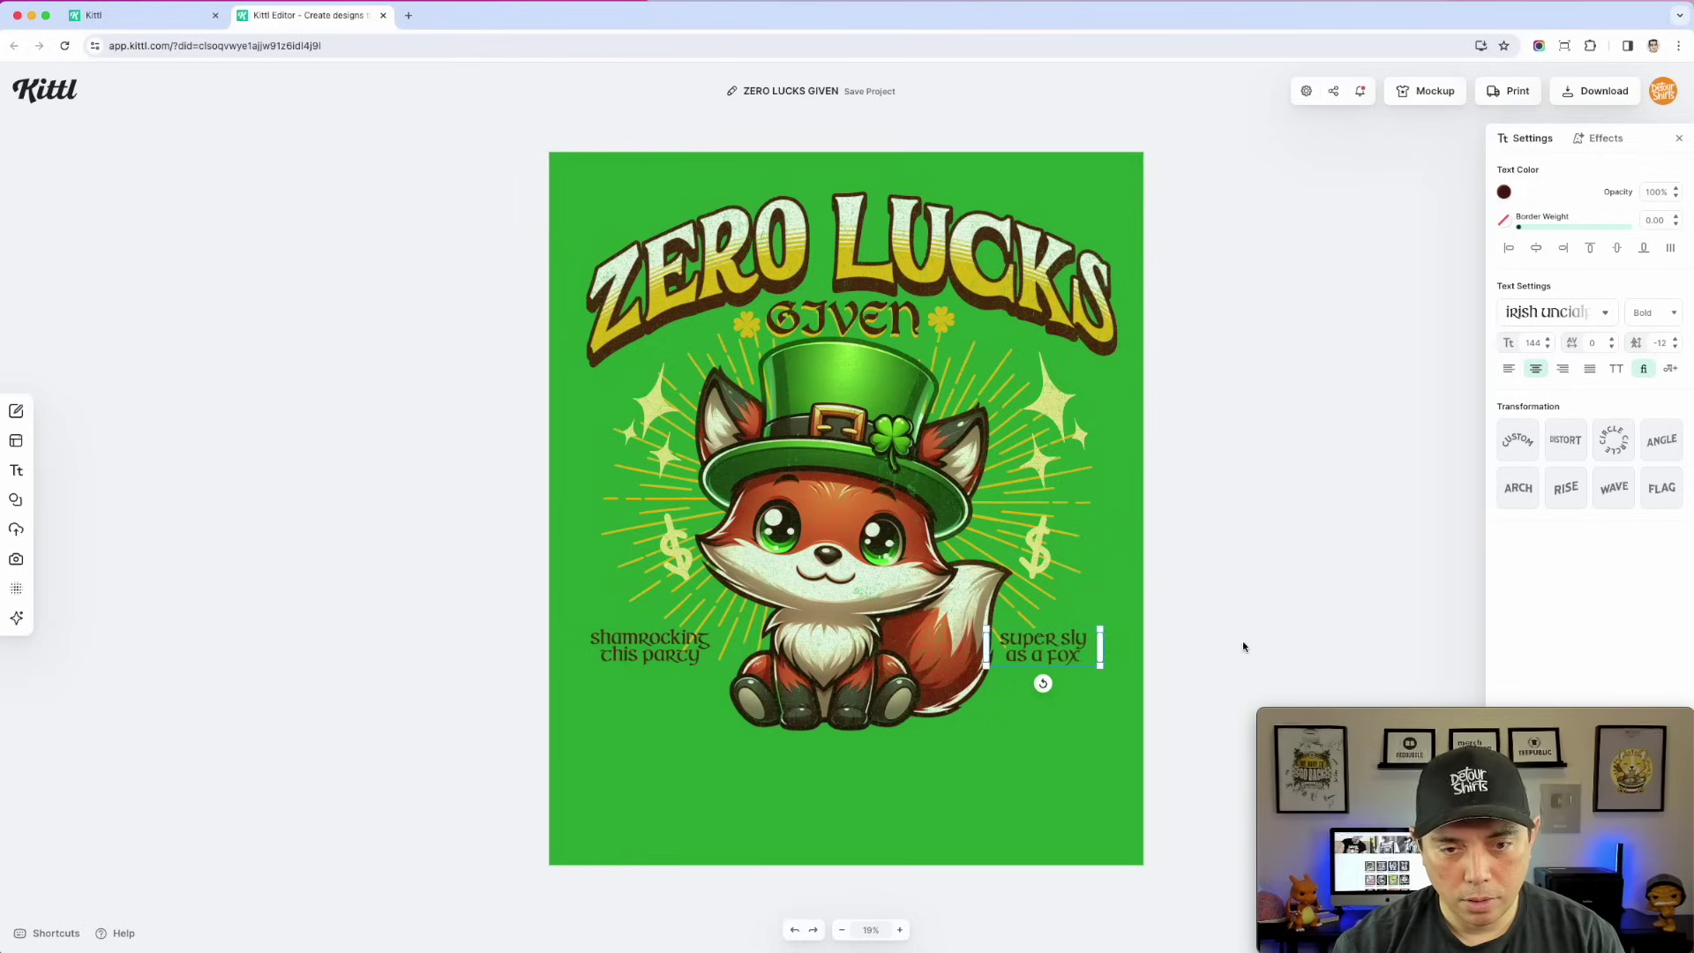
{"action": "left_click_drag", "start_coordinate": [1068, 642], "coordinate": [1077, 640]}
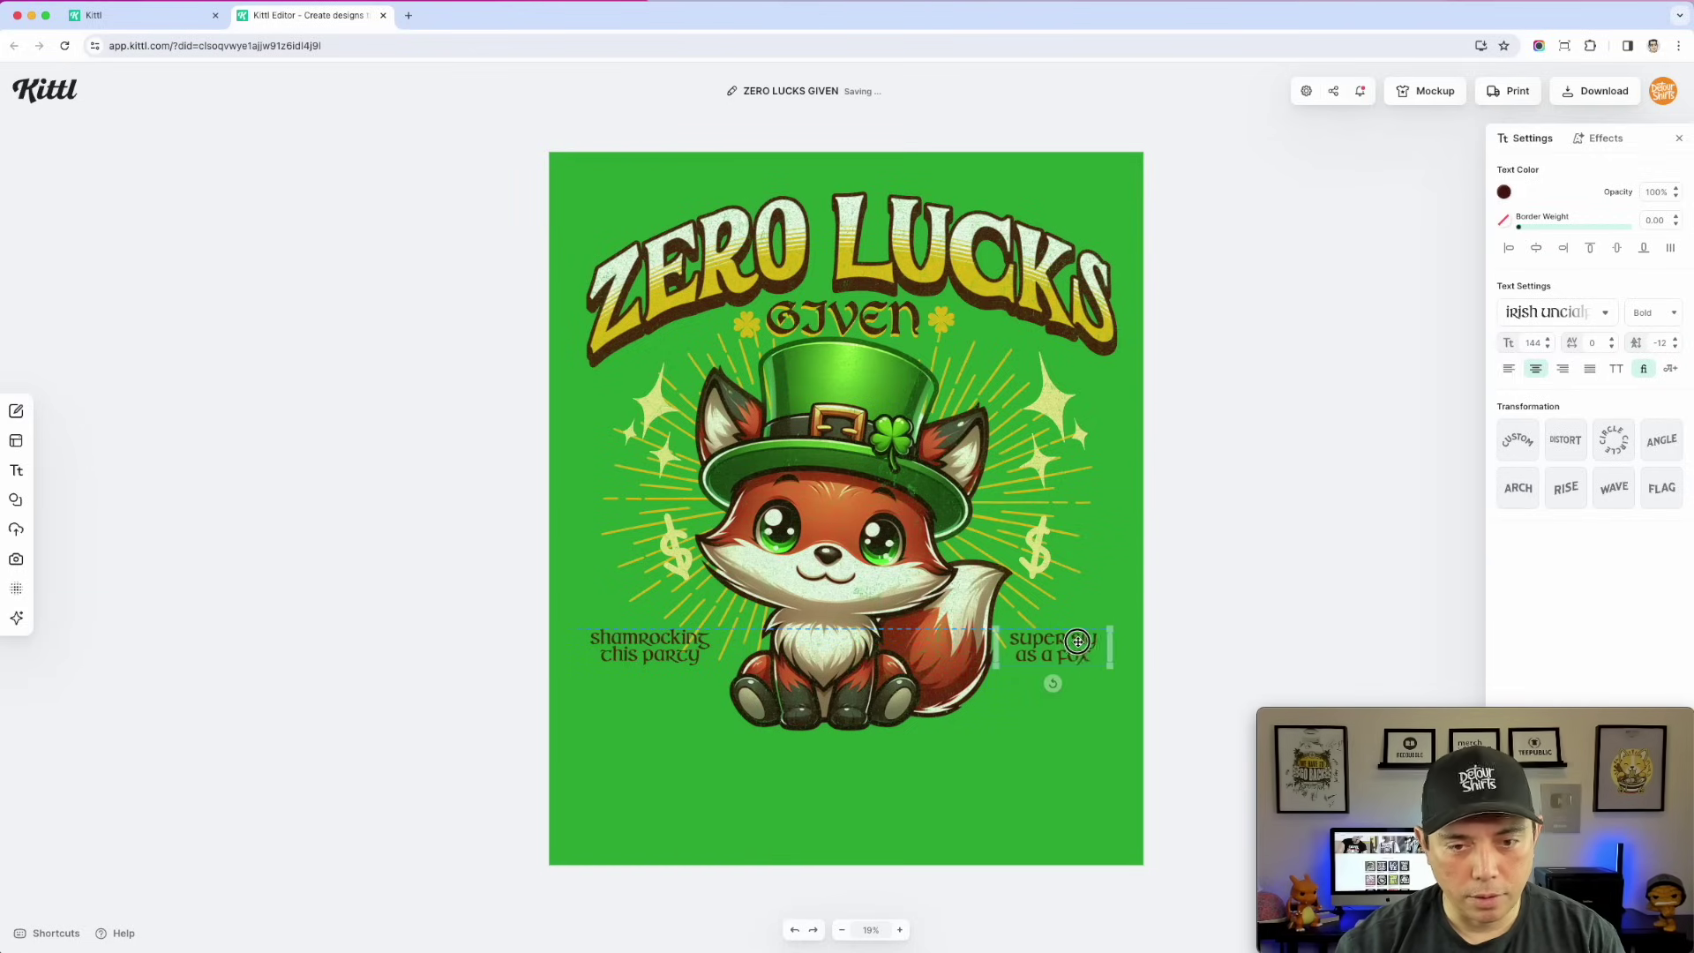
{"action": "left_click", "coordinate": [1223, 569]}
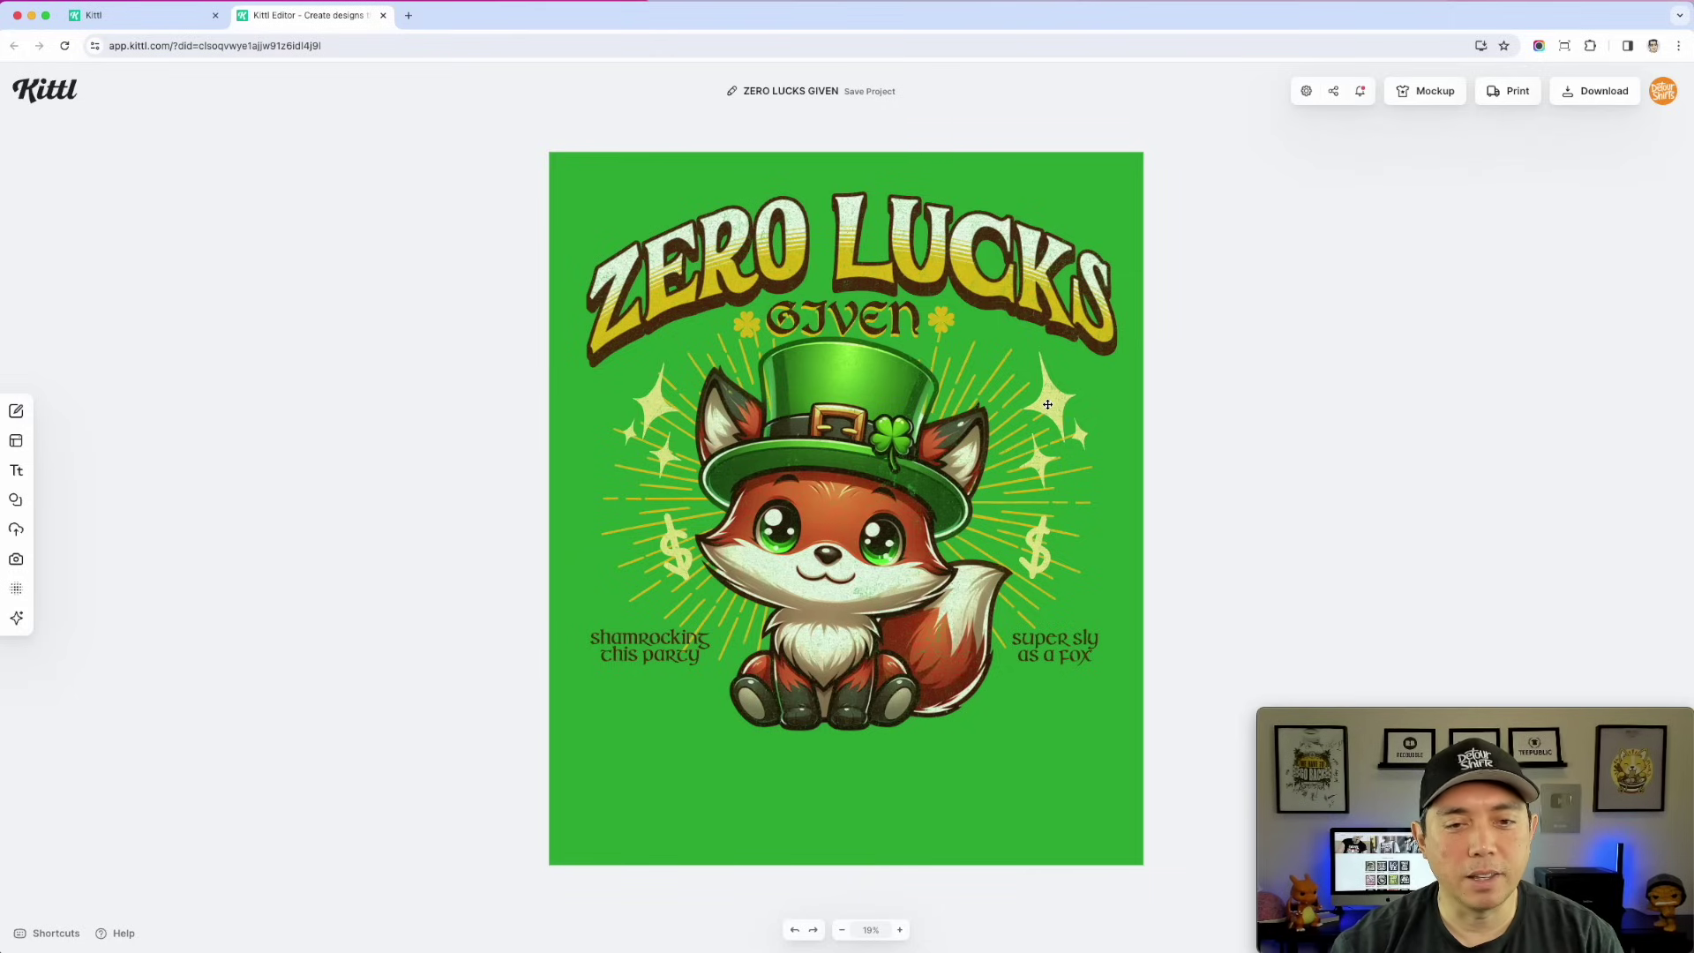
{"action": "left_click", "coordinate": [1047, 404]}
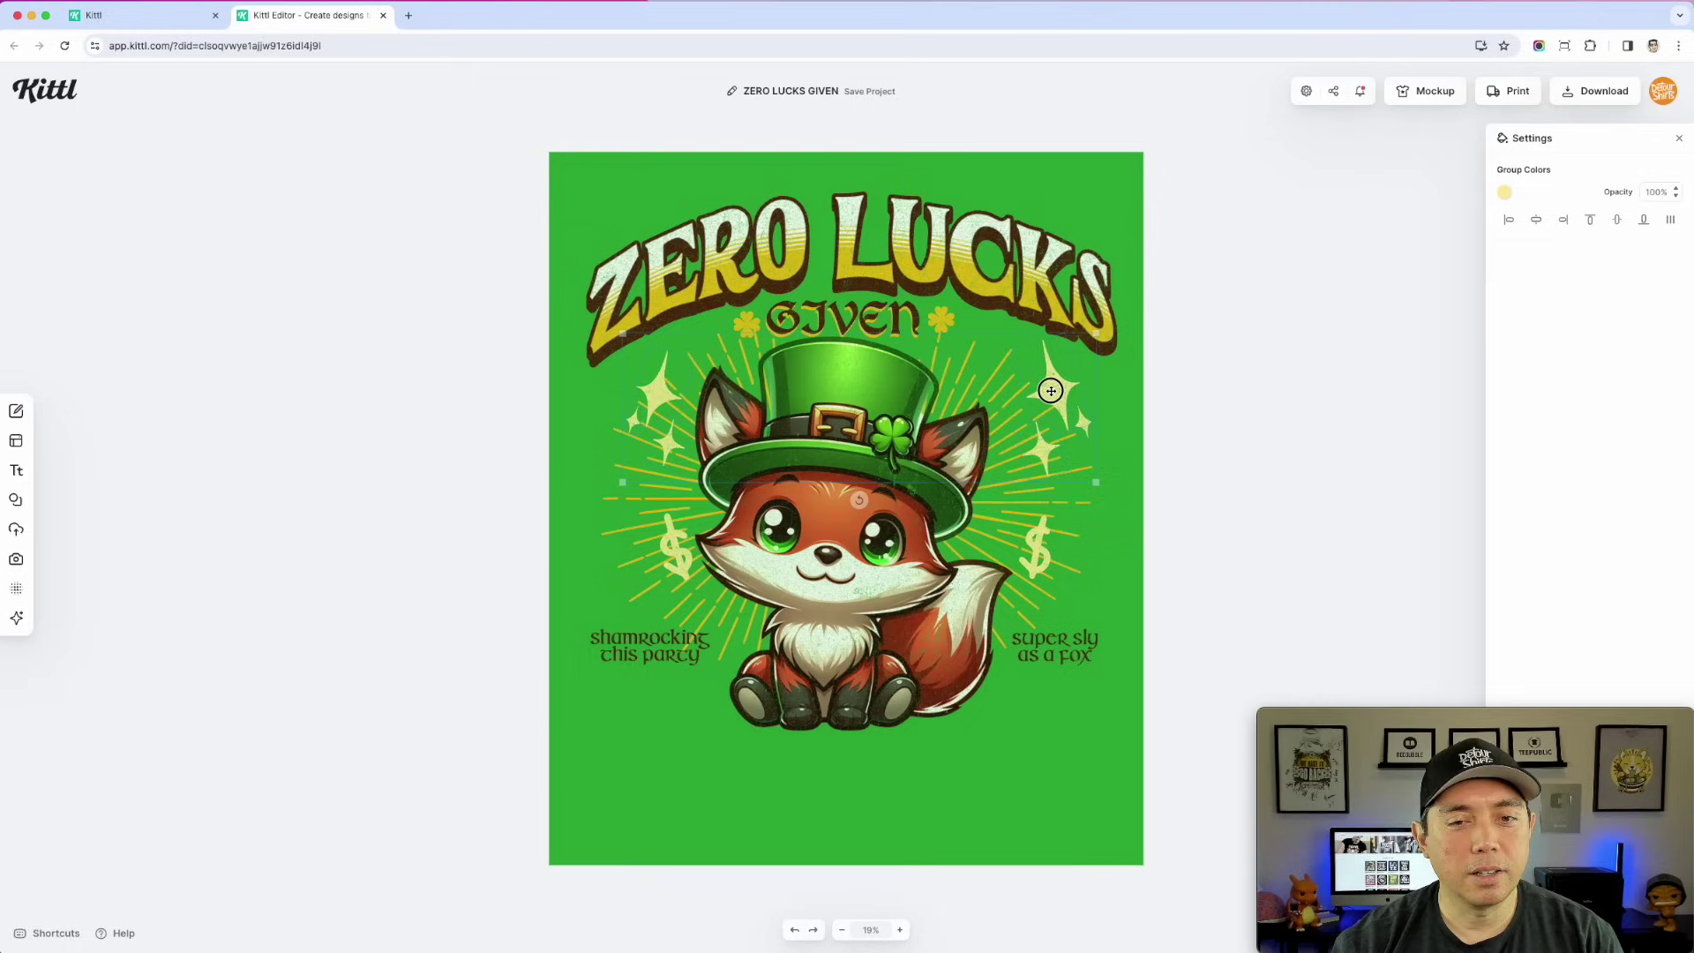
- Recolour the sparkles group and the dollar-sign group to white (ffffff)
{"action": "left_click", "coordinate": [1508, 195]}
{"action": "left_click", "coordinate": [1324, 478]}
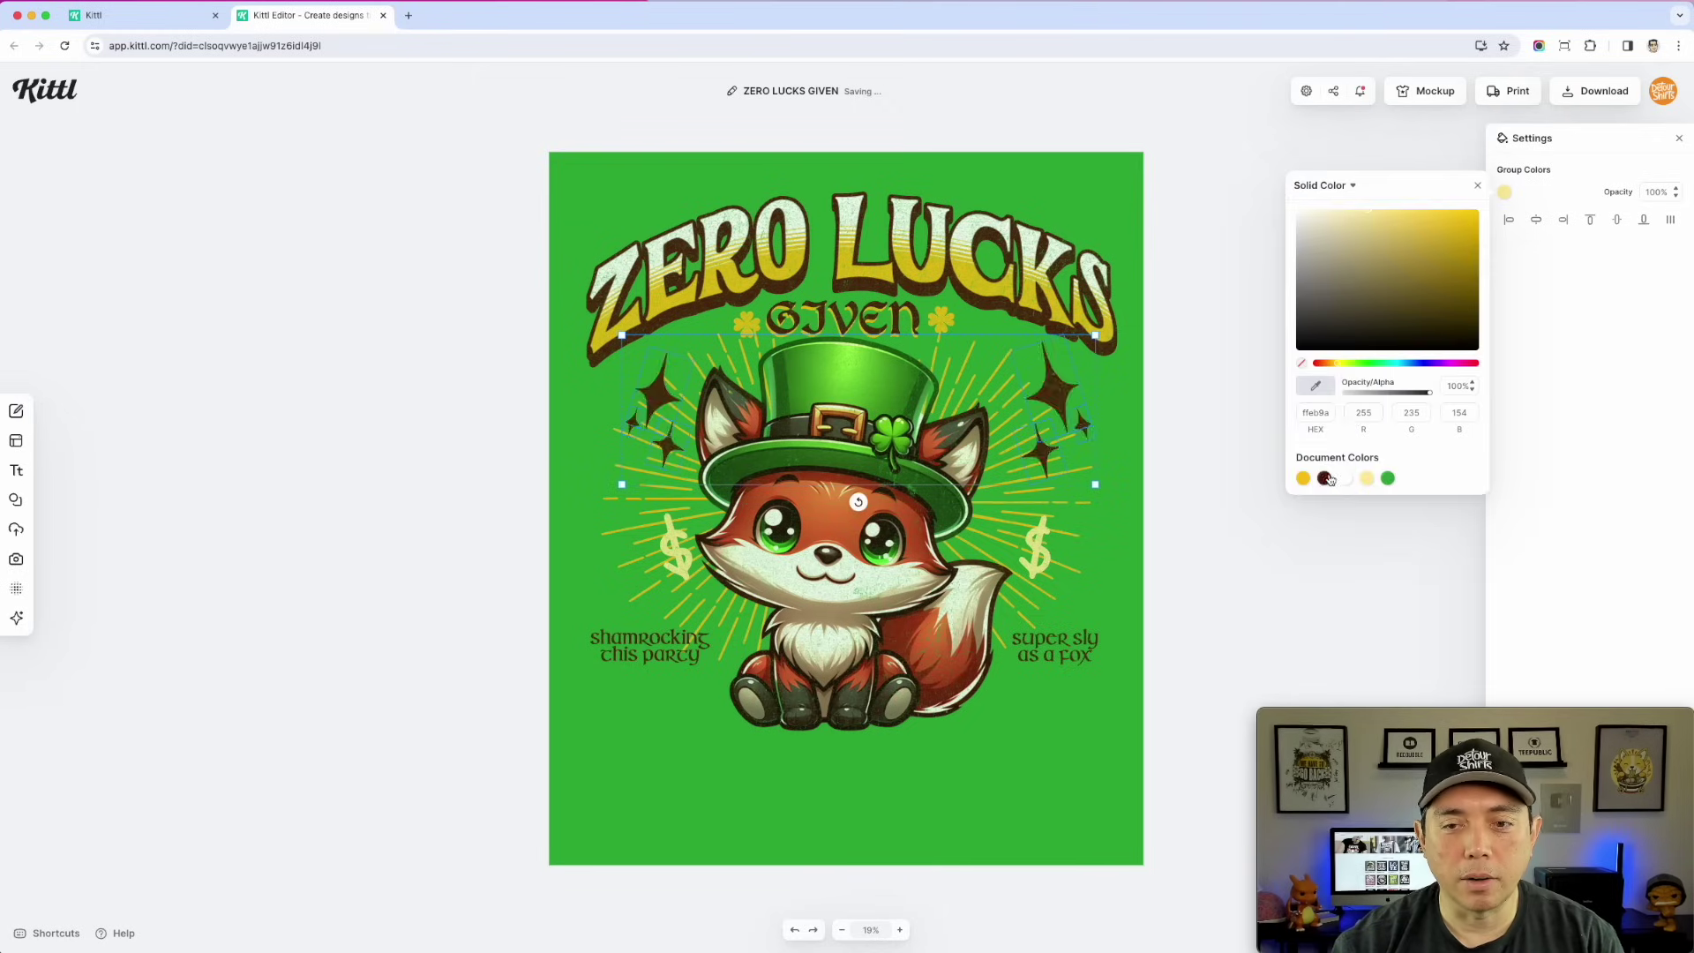
{"action": "left_click", "coordinate": [1023, 557]}
{"action": "left_click", "coordinate": [1504, 192]}
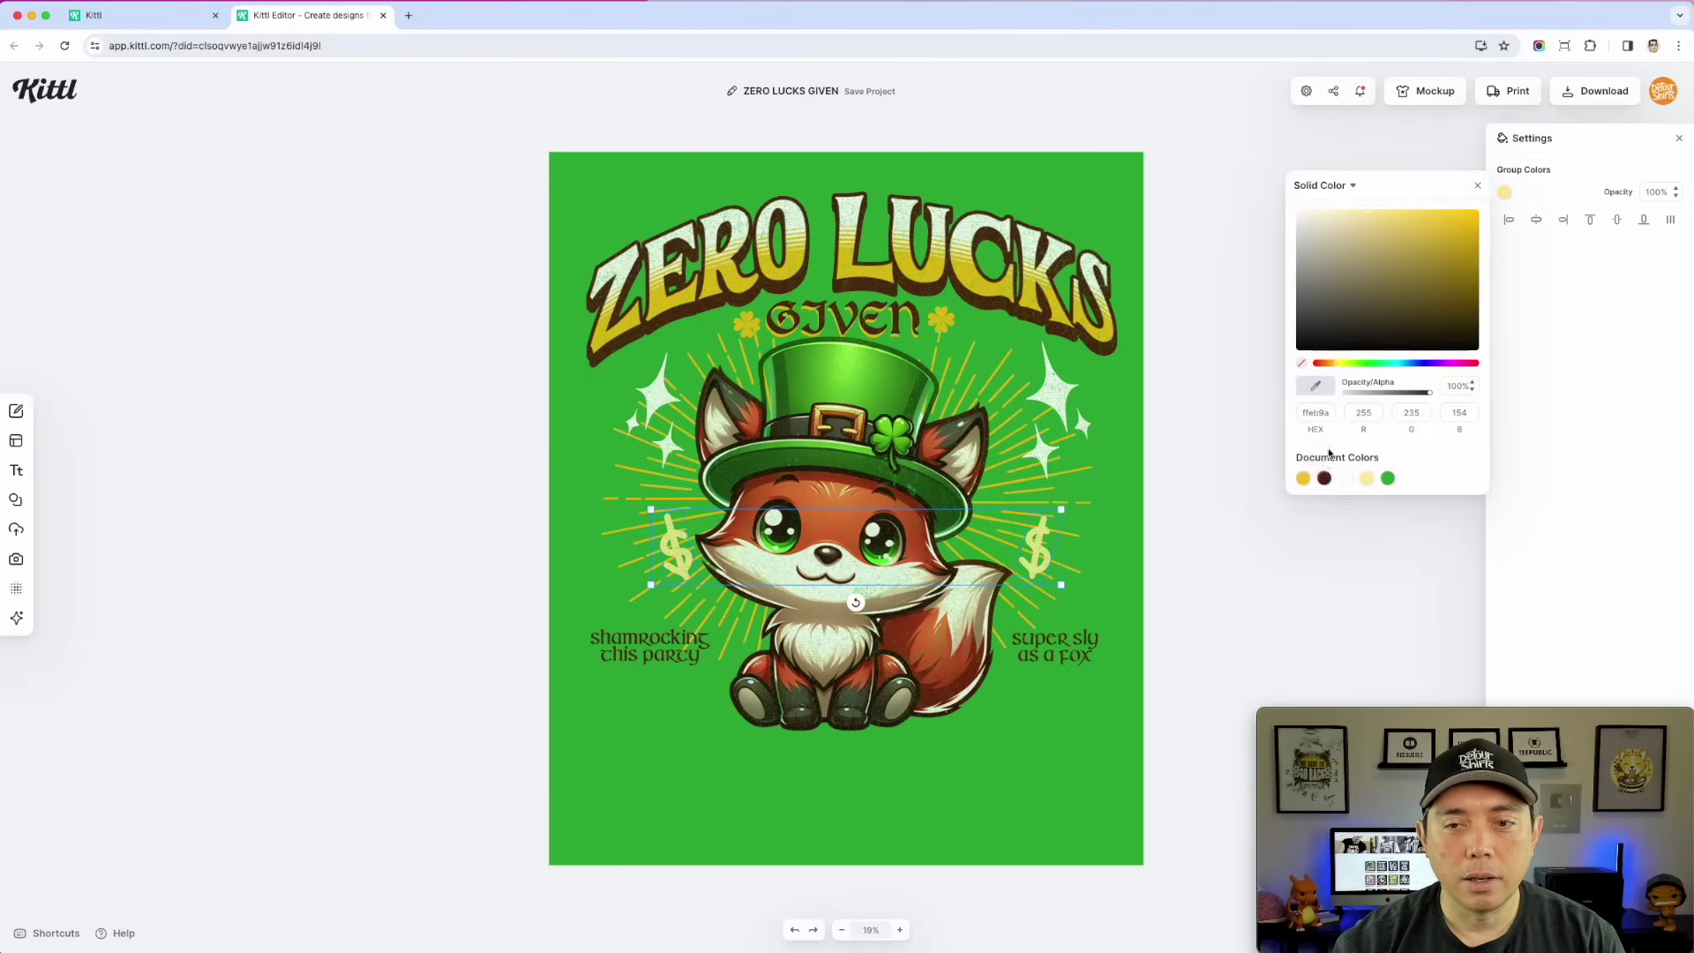
{"action": "left_click", "coordinate": [1345, 479]}
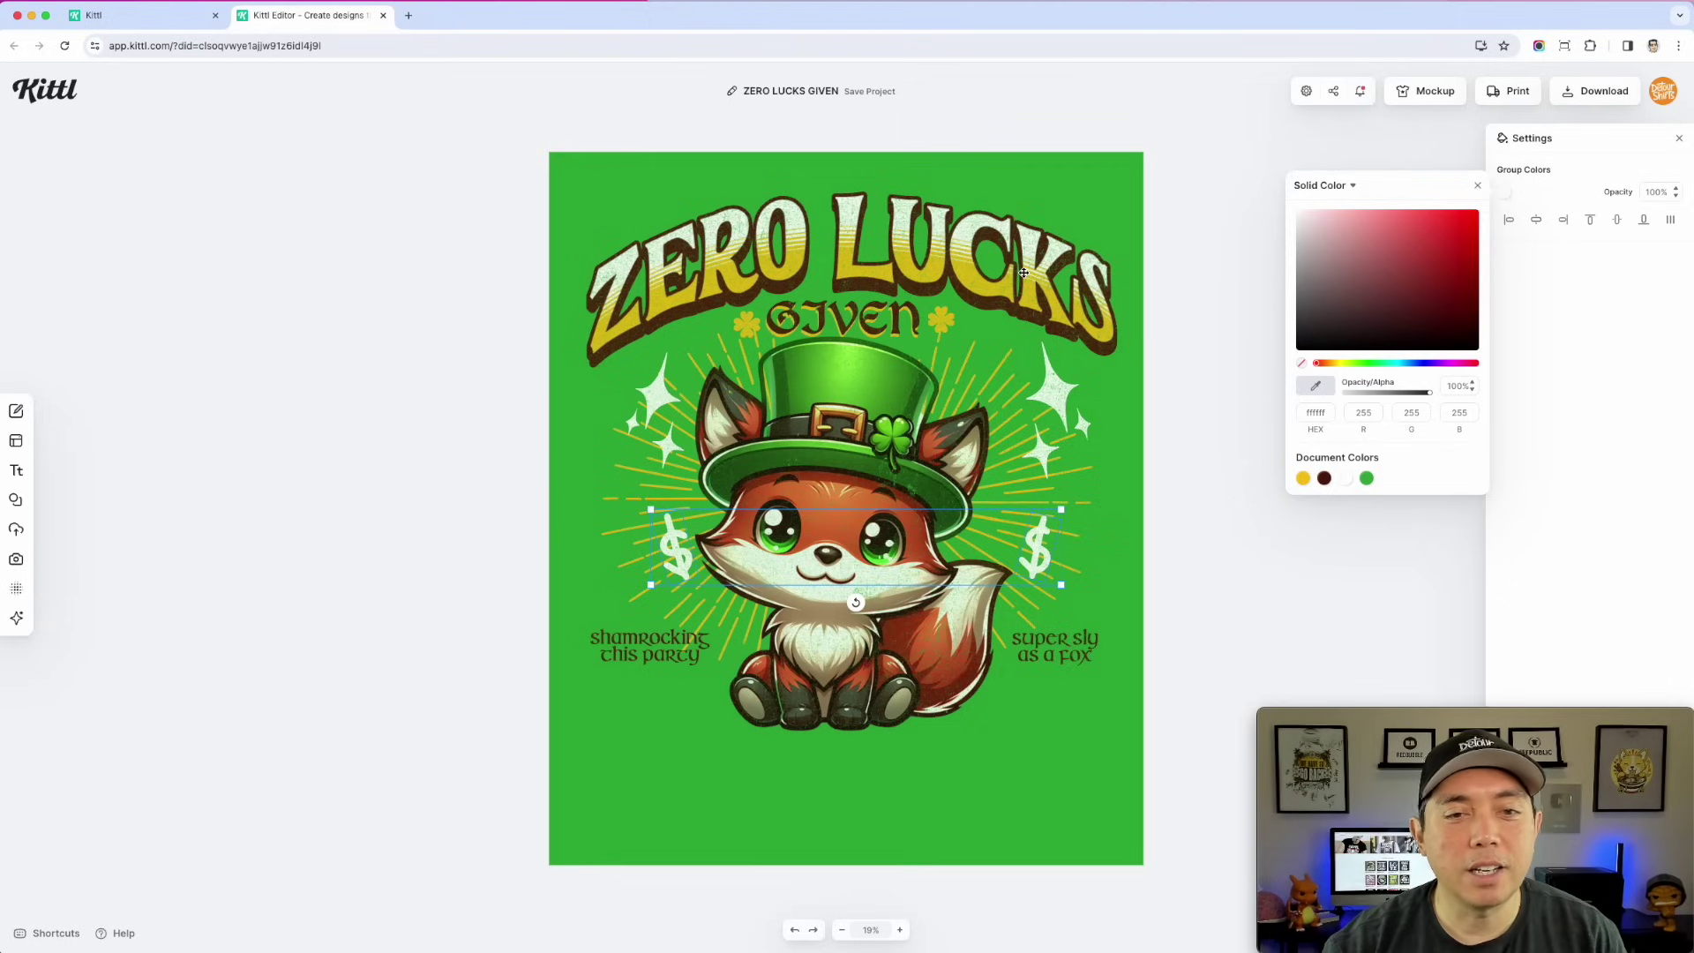
- Review the ZERO LUCKS title's text effects, the GIVEN clover group and the fox image
{"action": "left_click", "coordinate": [1024, 272]}
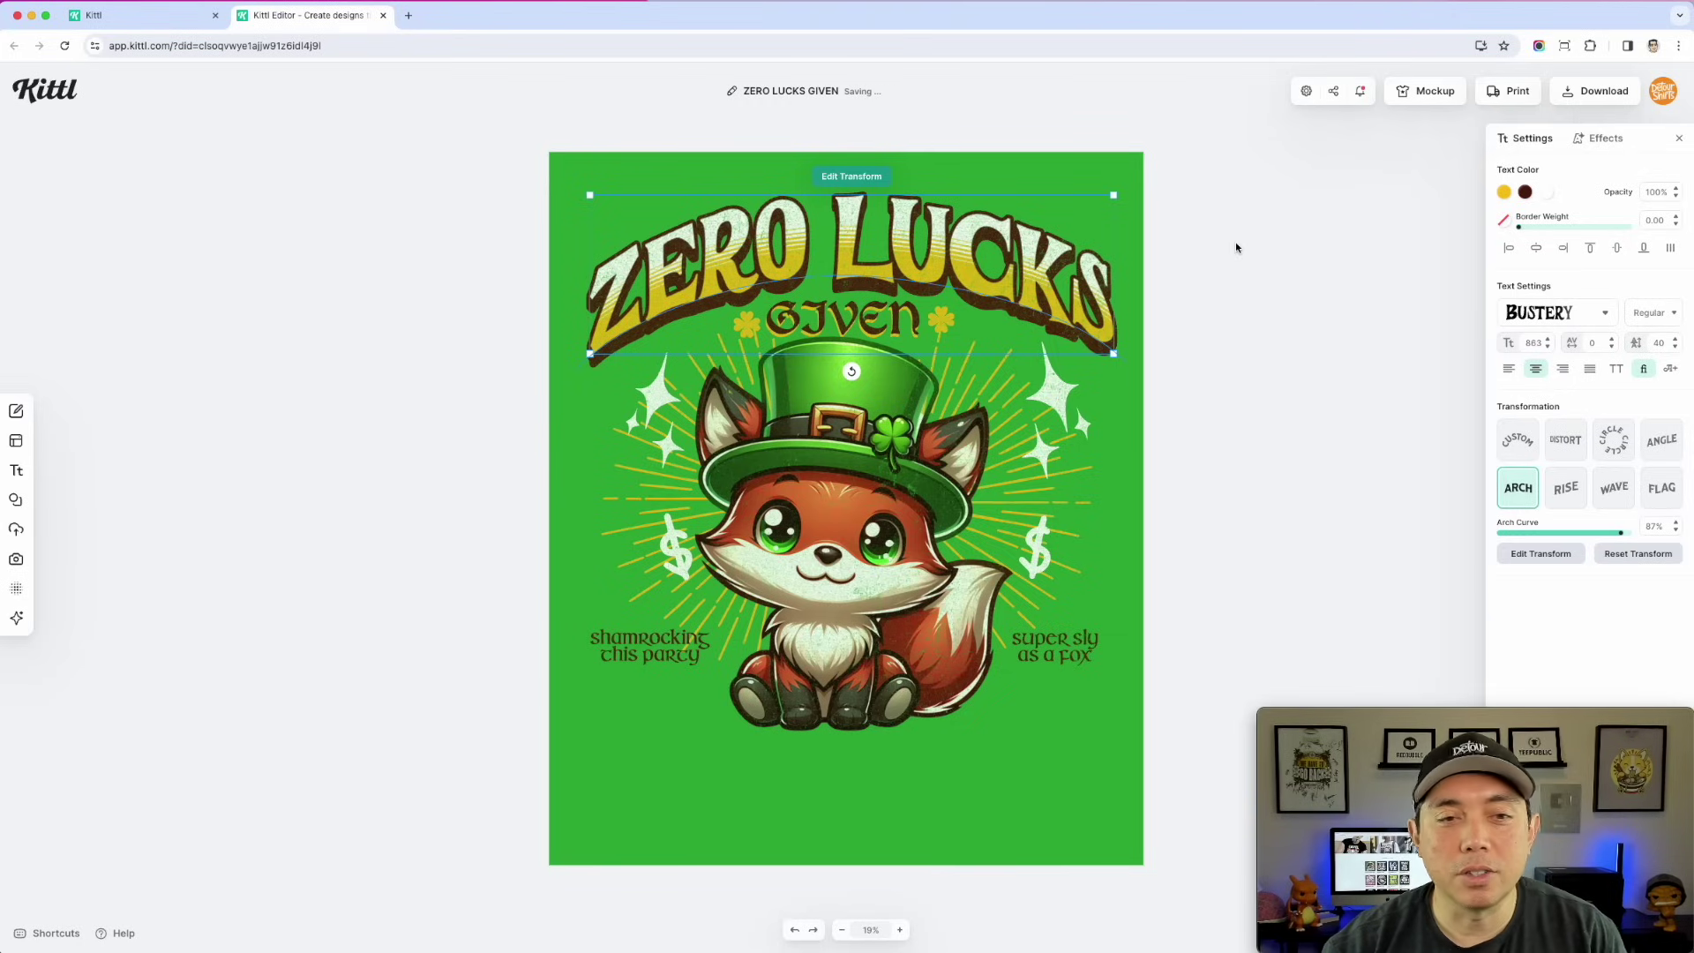
{"action": "left_click", "coordinate": [1602, 139]}
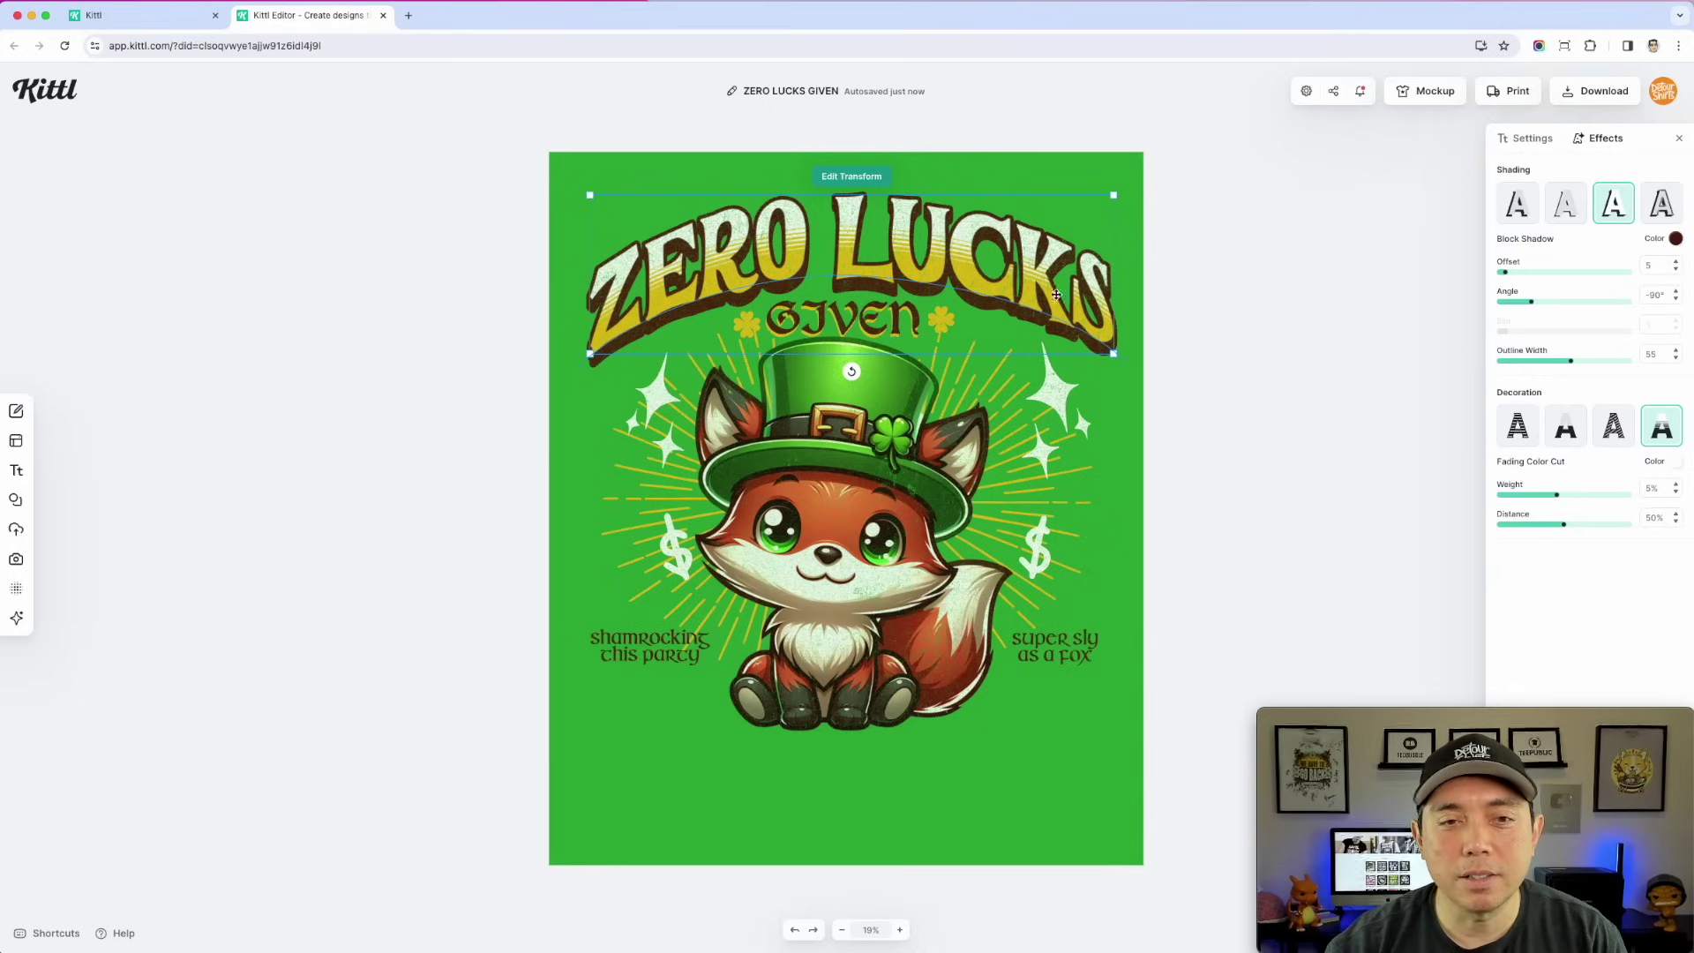
{"action": "left_click", "coordinate": [1259, 302]}
{"action": "left_click", "coordinate": [950, 321]}
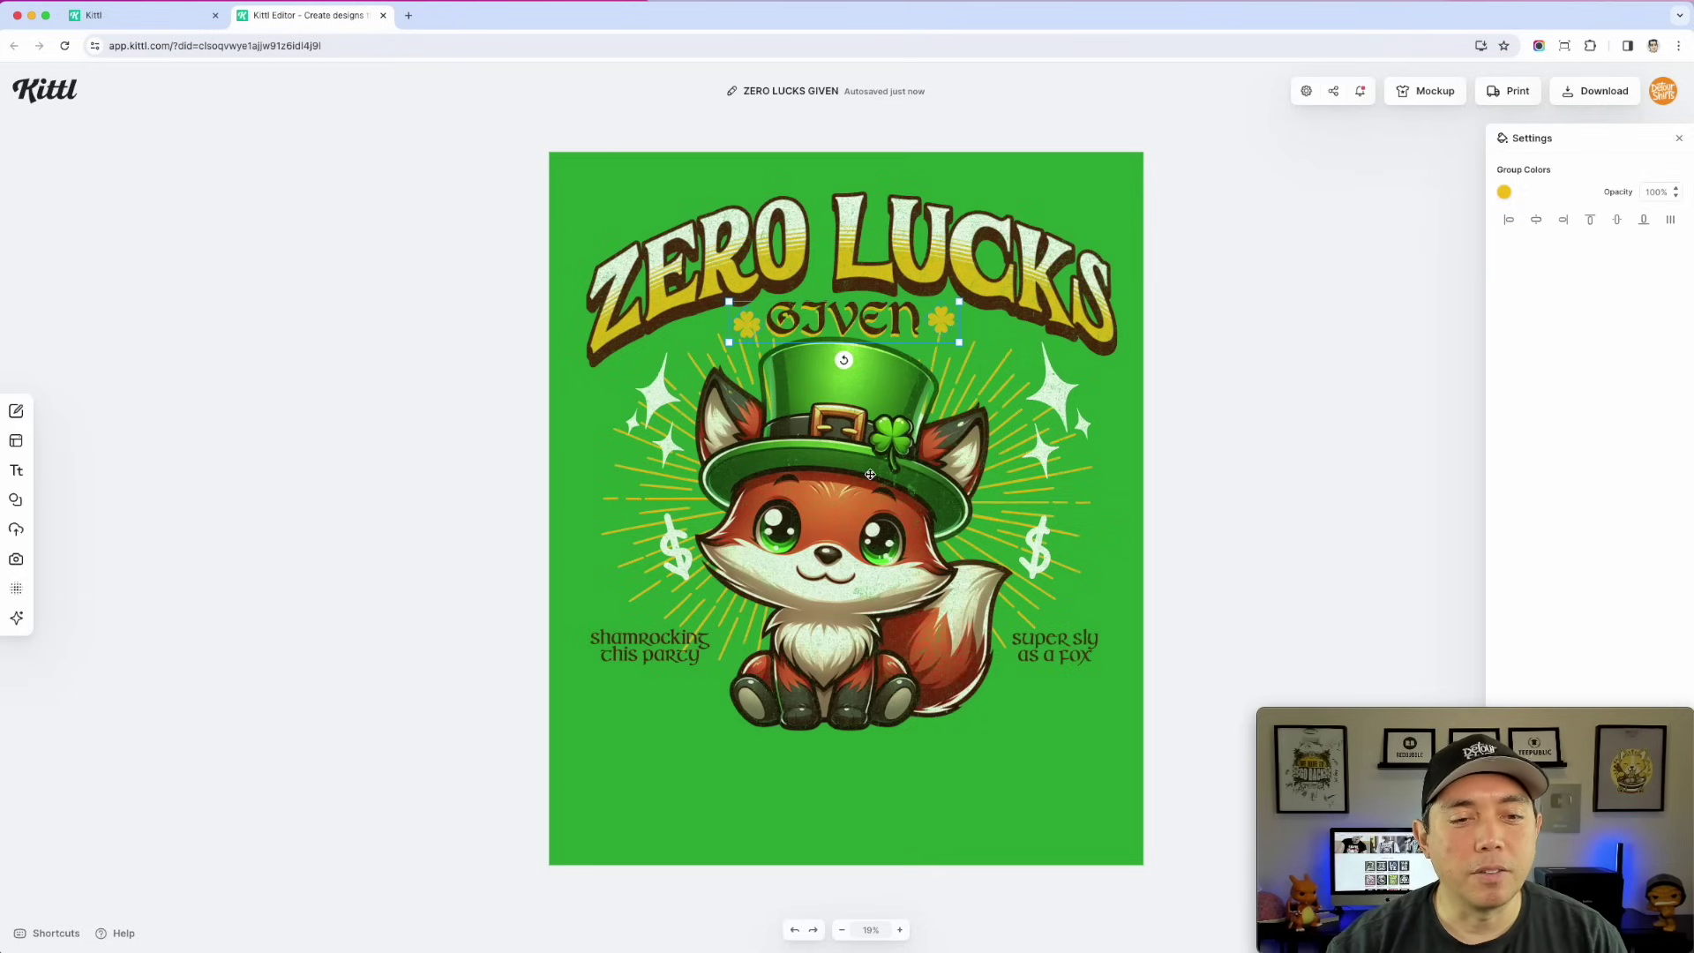
{"action": "left_click", "coordinate": [870, 472]}
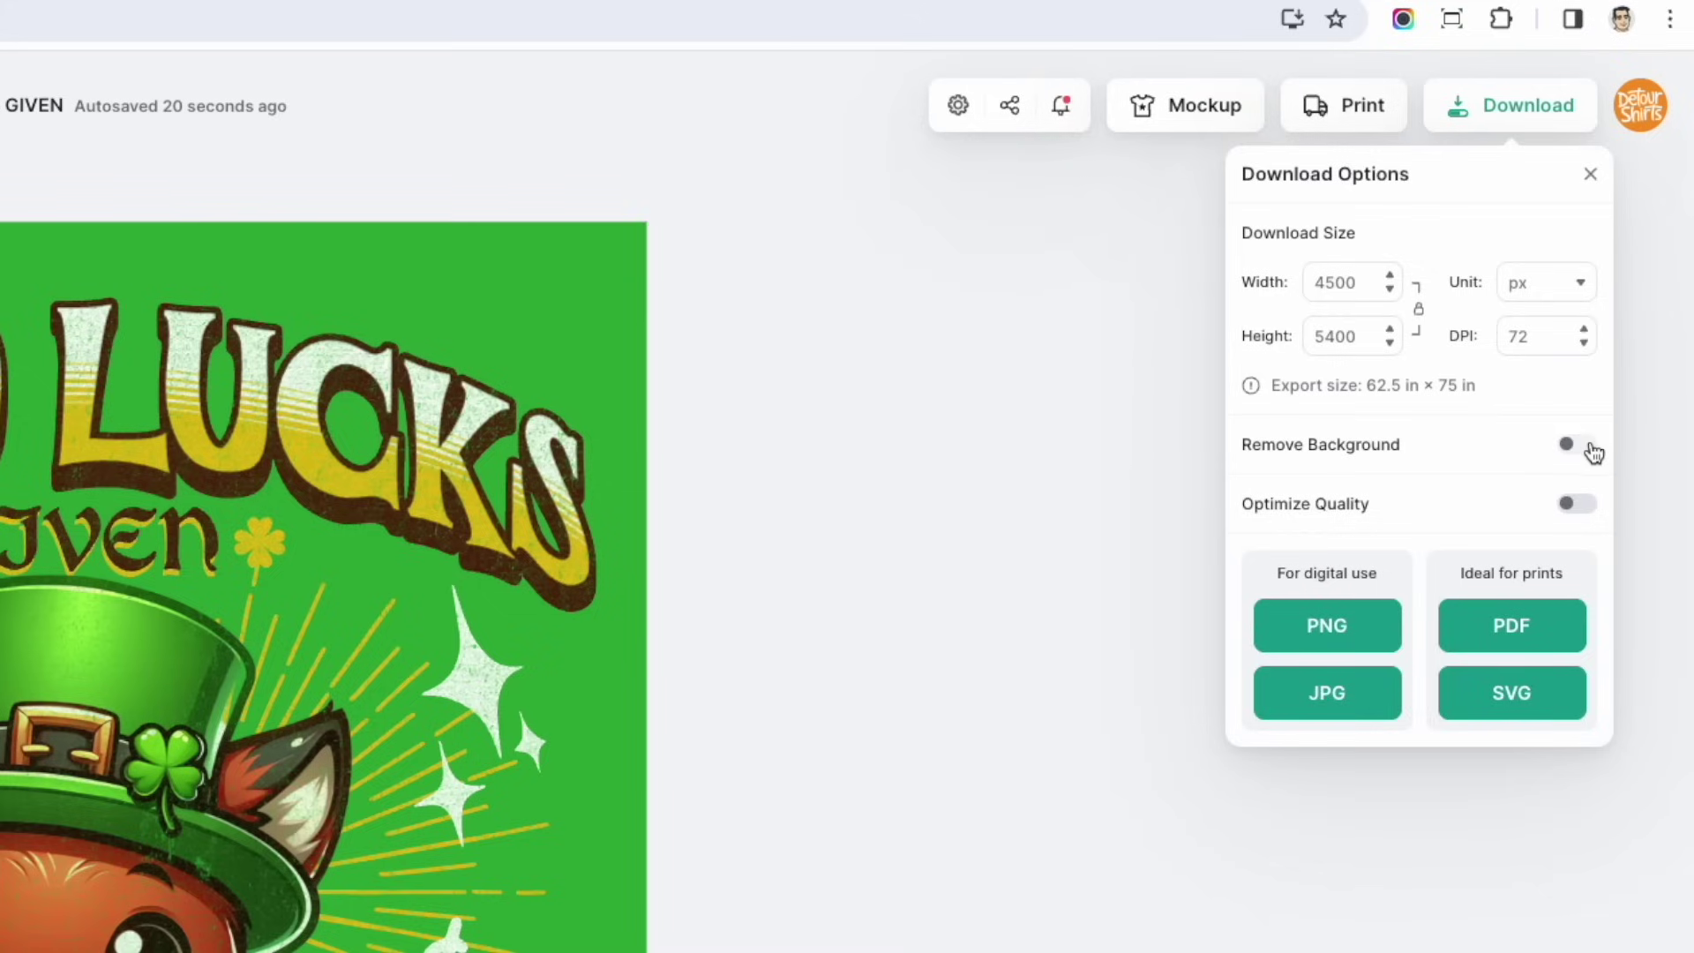
- Enable Remove Background and Optimize Quality, then export the 4500×5400 design as PNG
{"action": "left_click", "coordinate": [1594, 453]}
{"action": "left_click", "coordinate": [1585, 507]}
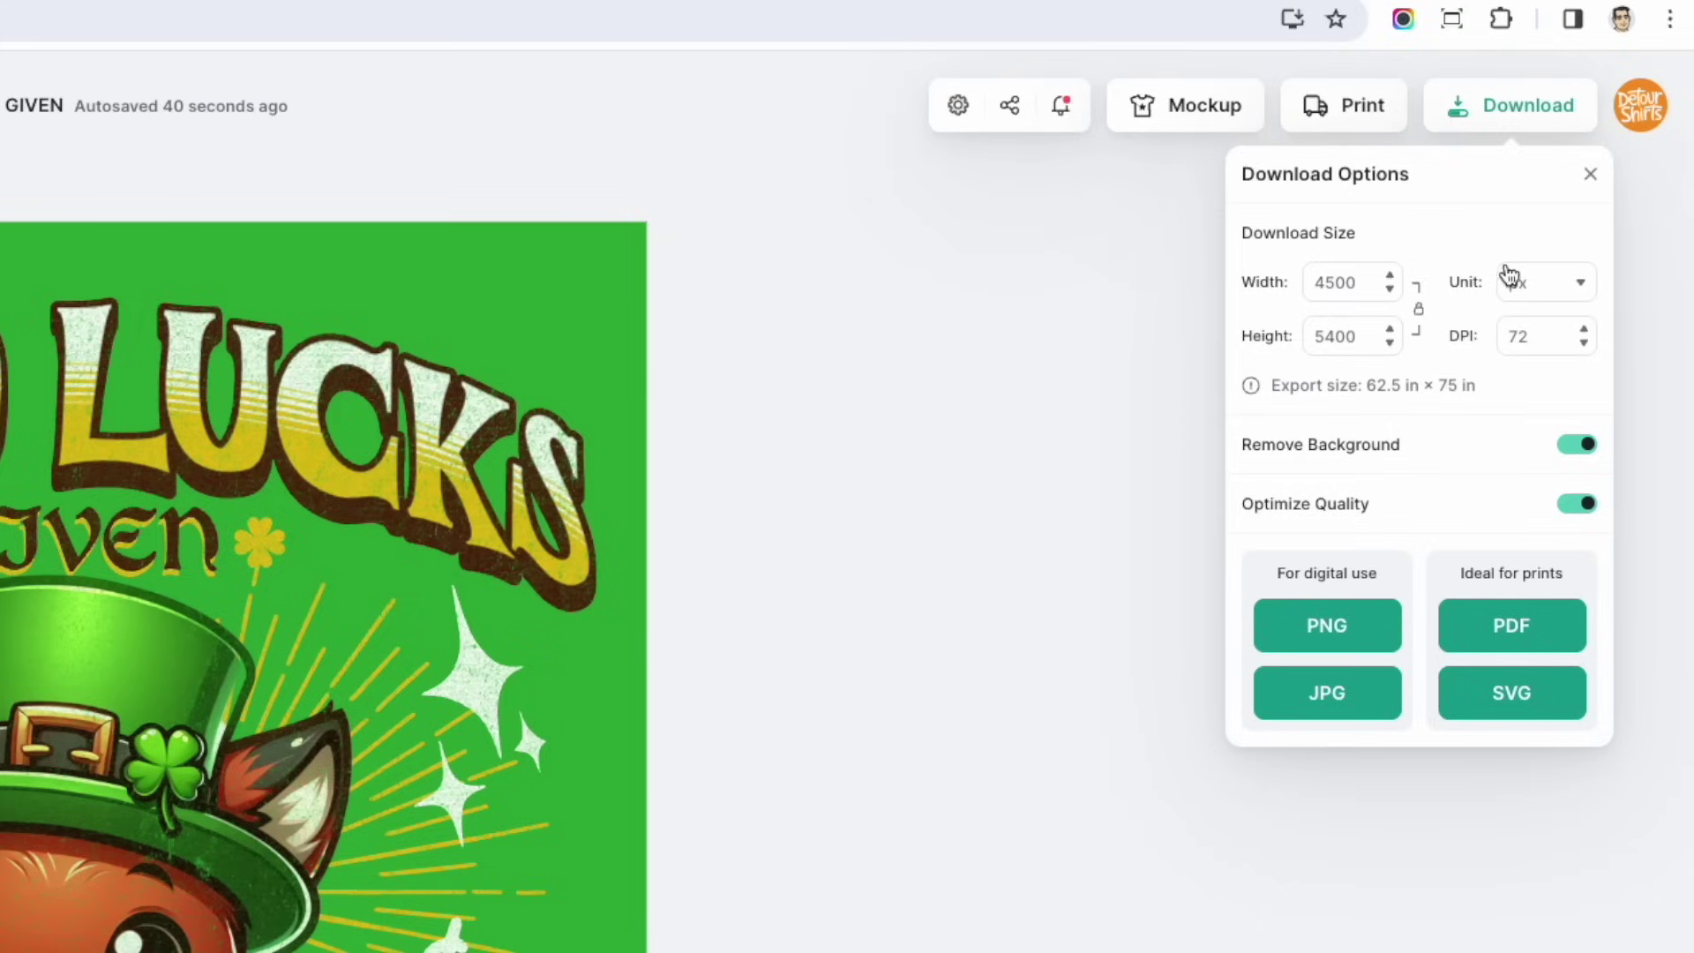
{"action": "left_click", "coordinate": [1367, 634]}
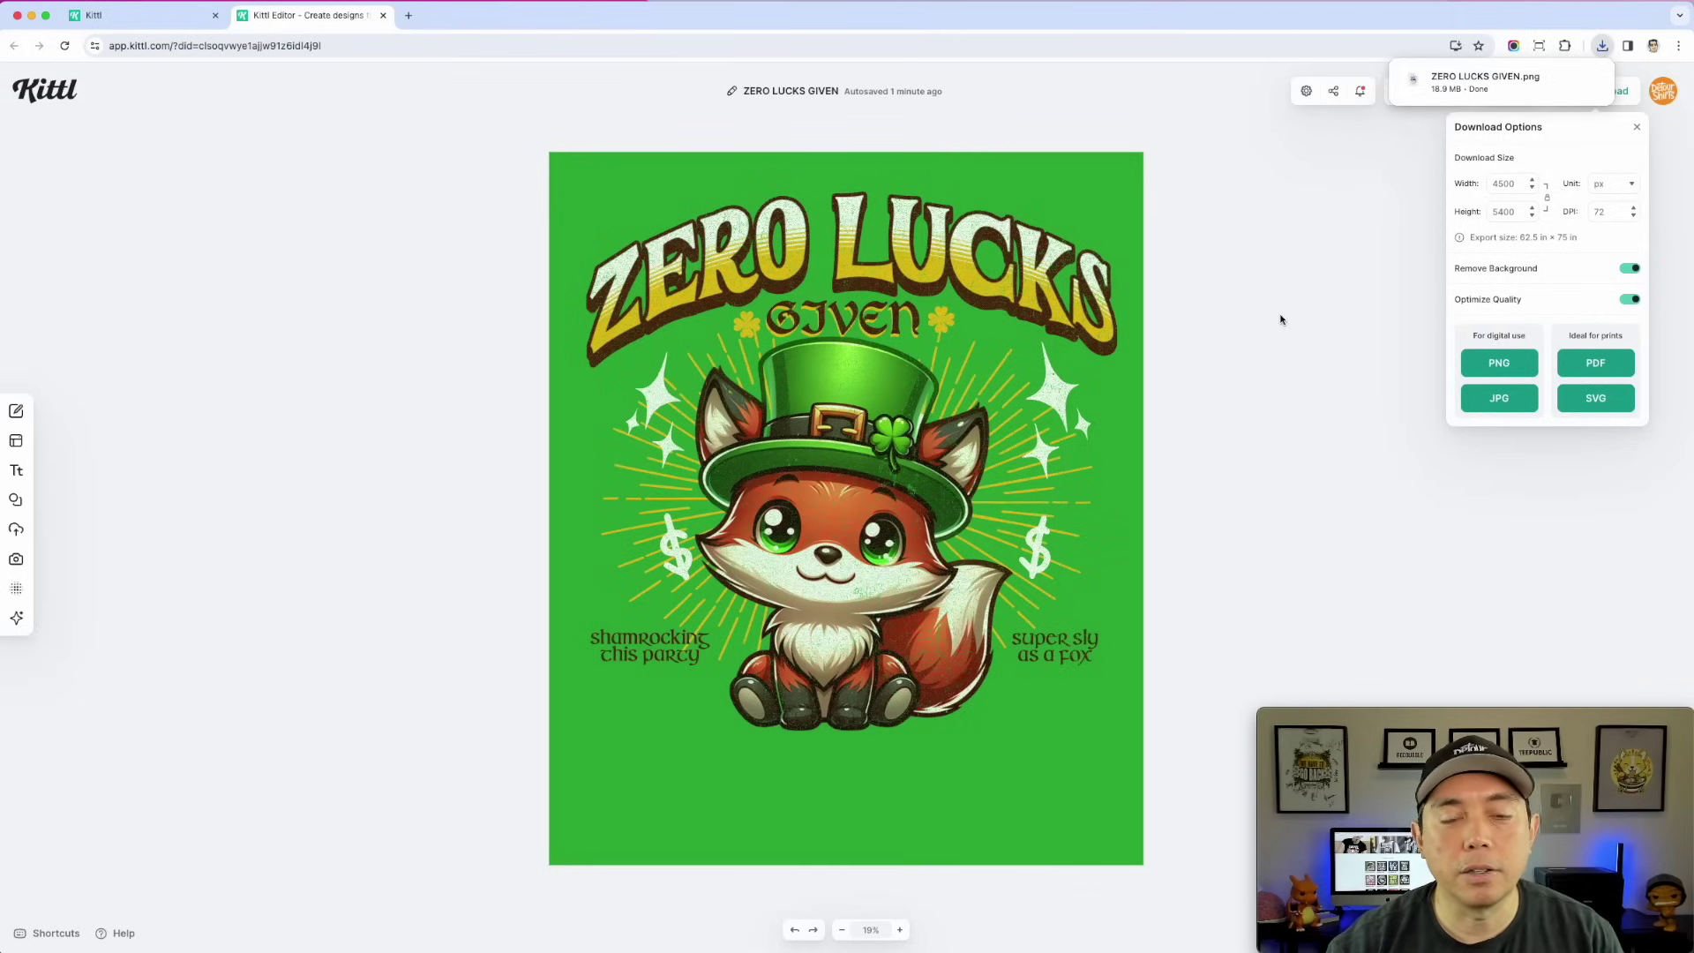
- Open ZERO LUCKS GIVEN.png in Preview from Chrome's download bubble
{"action": "left_click", "coordinate": [1483, 80]}
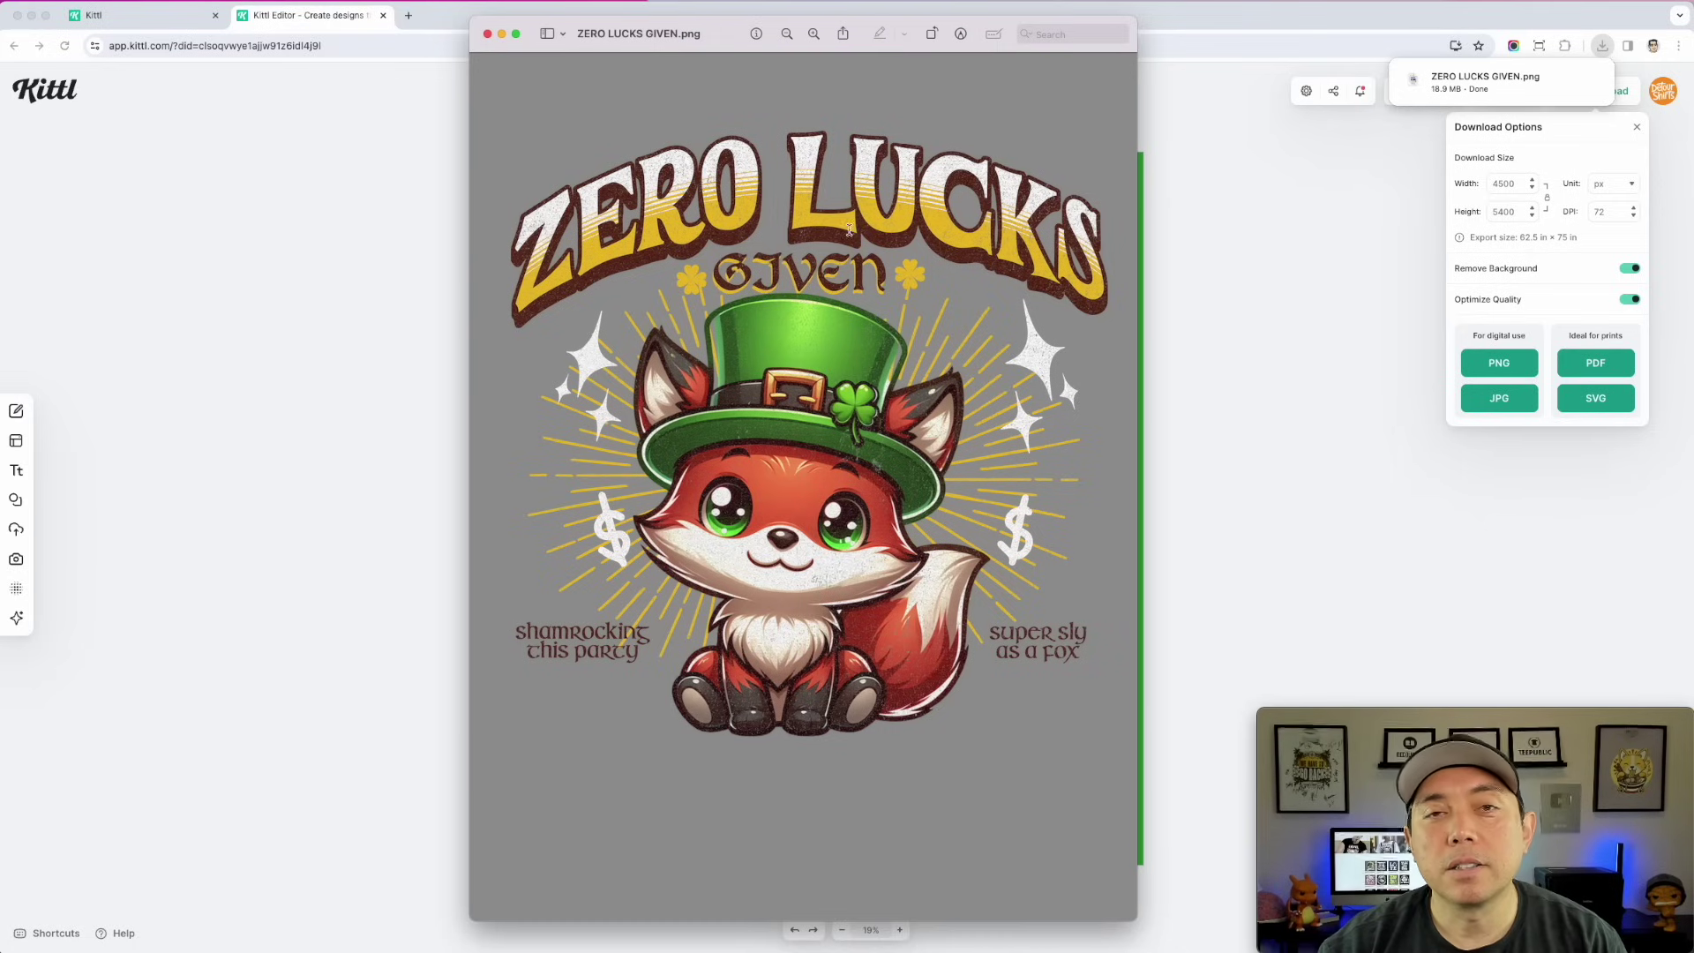